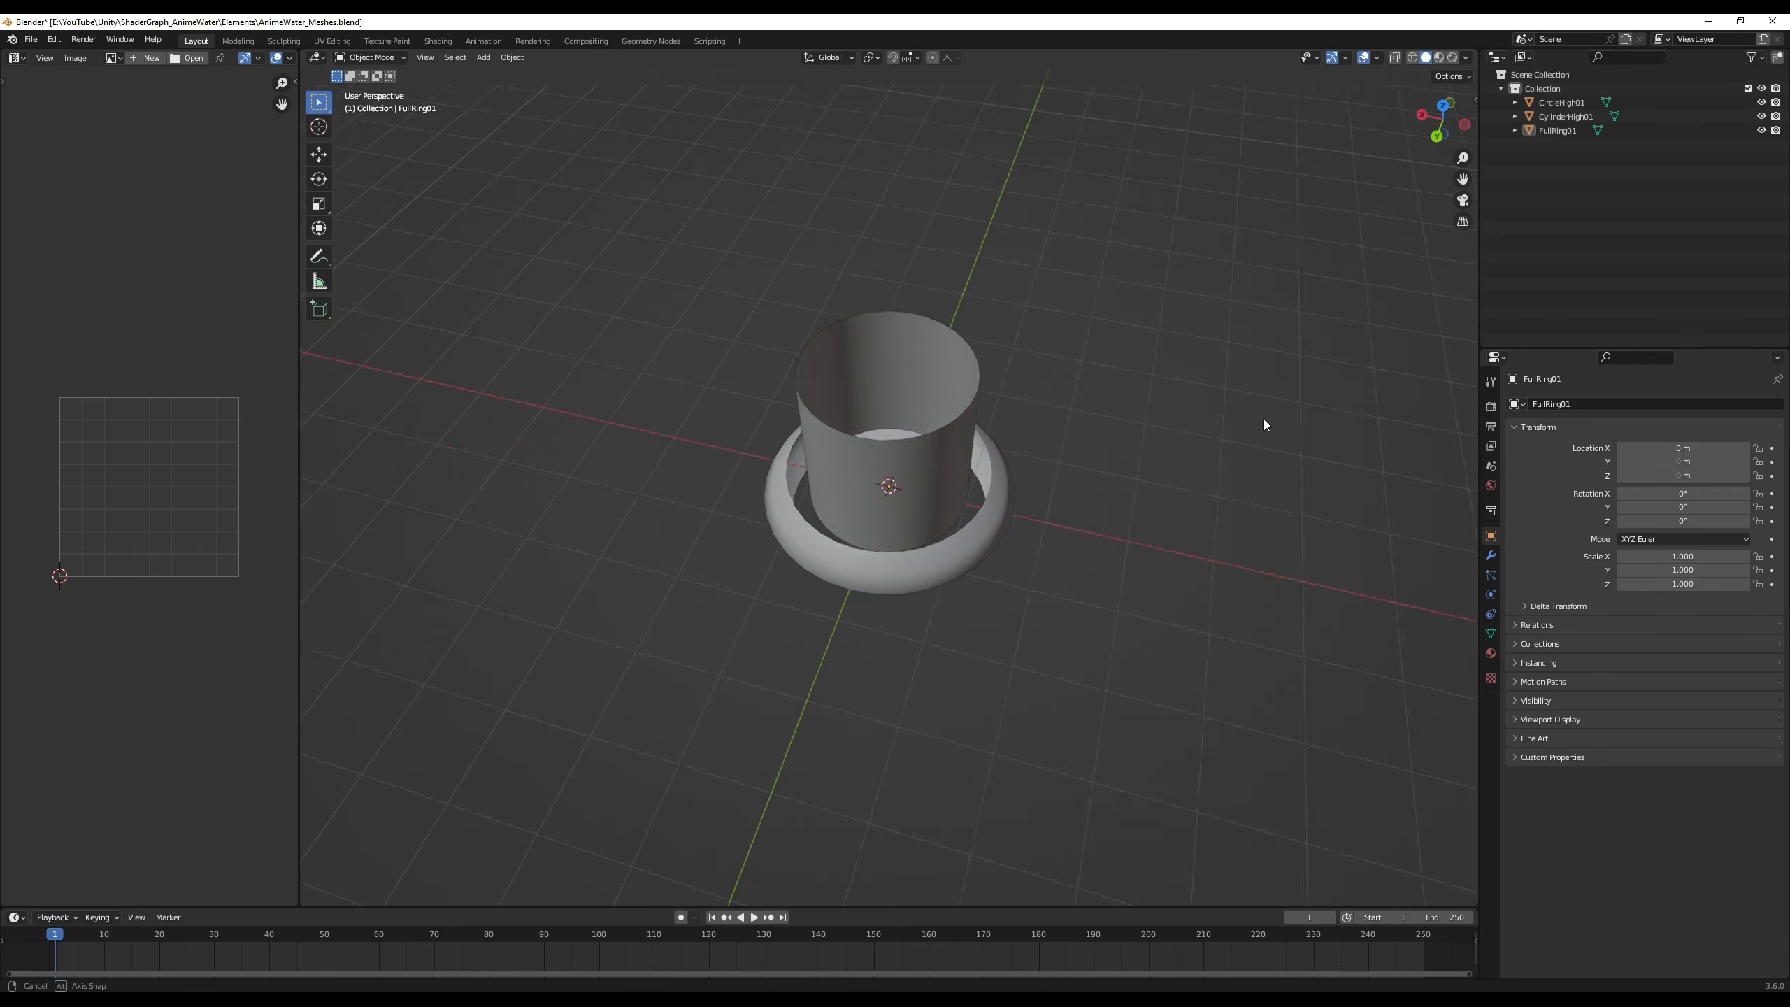
pyautogui.moveTo(1263, 423); pyautogui.dragTo(1235, 397, button='middle')
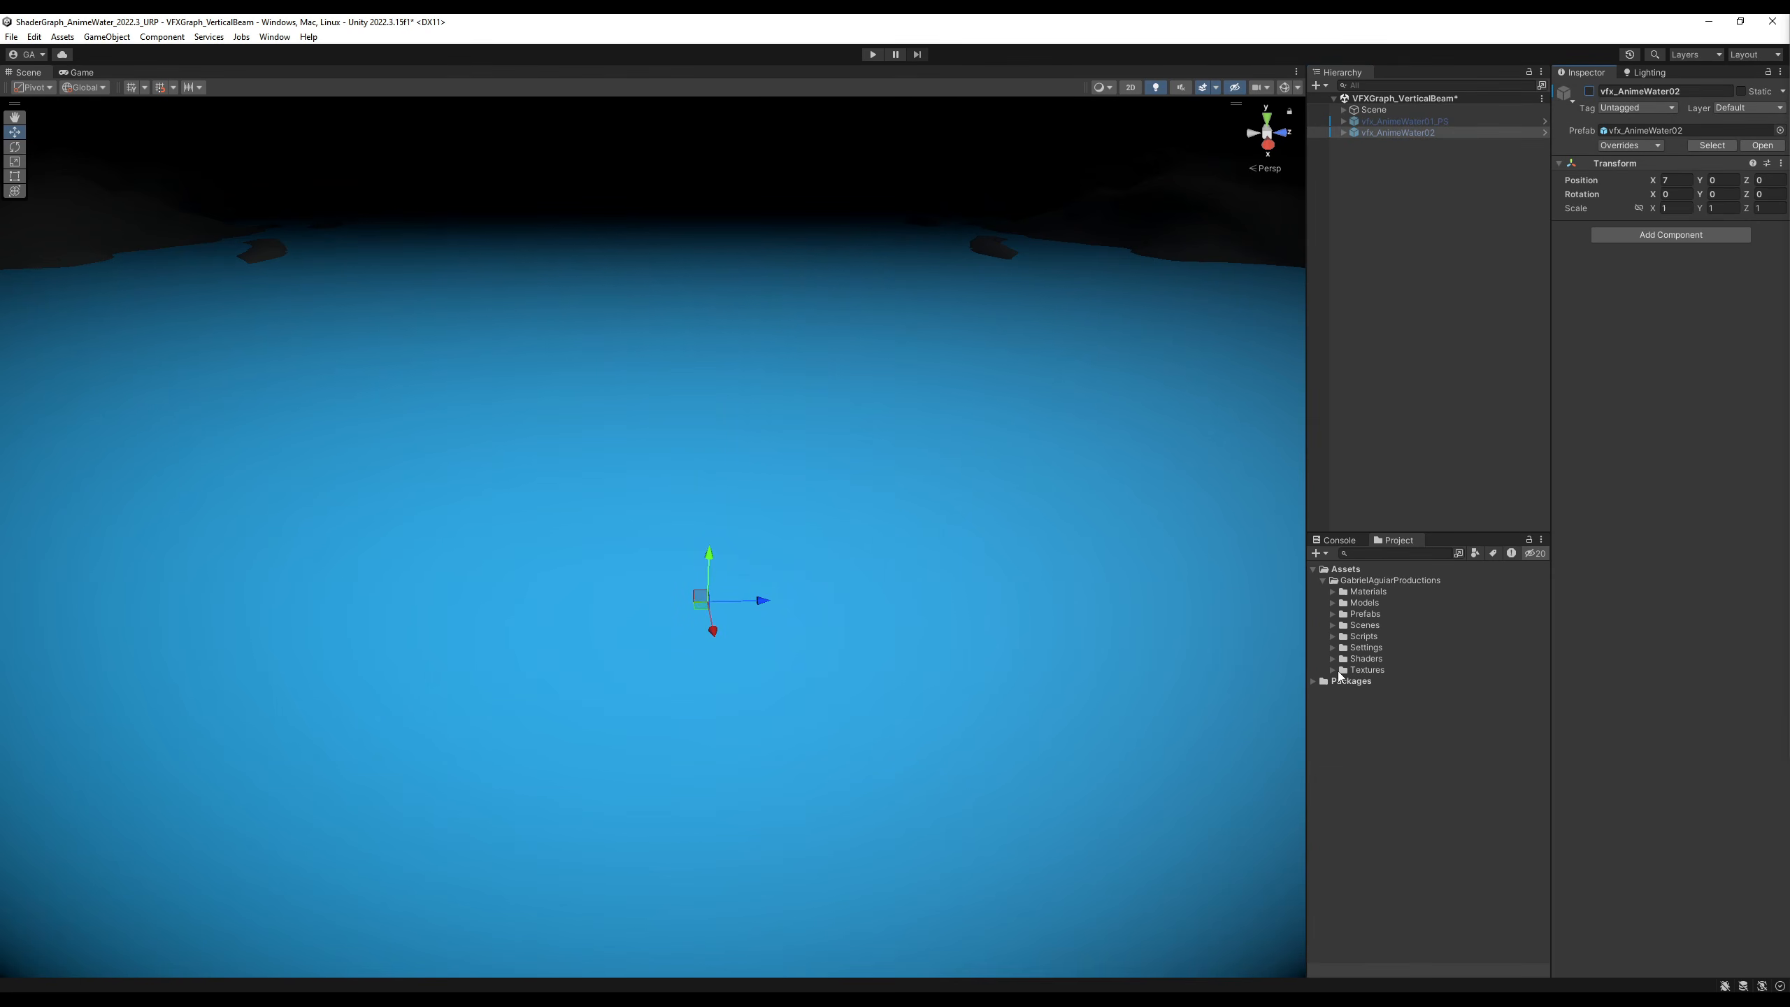
# - Create a URP Unlit Shader Graph named AnimeWAterShader_Unlit_tut in the Shaders folder
pyautogui.click(1332, 659)
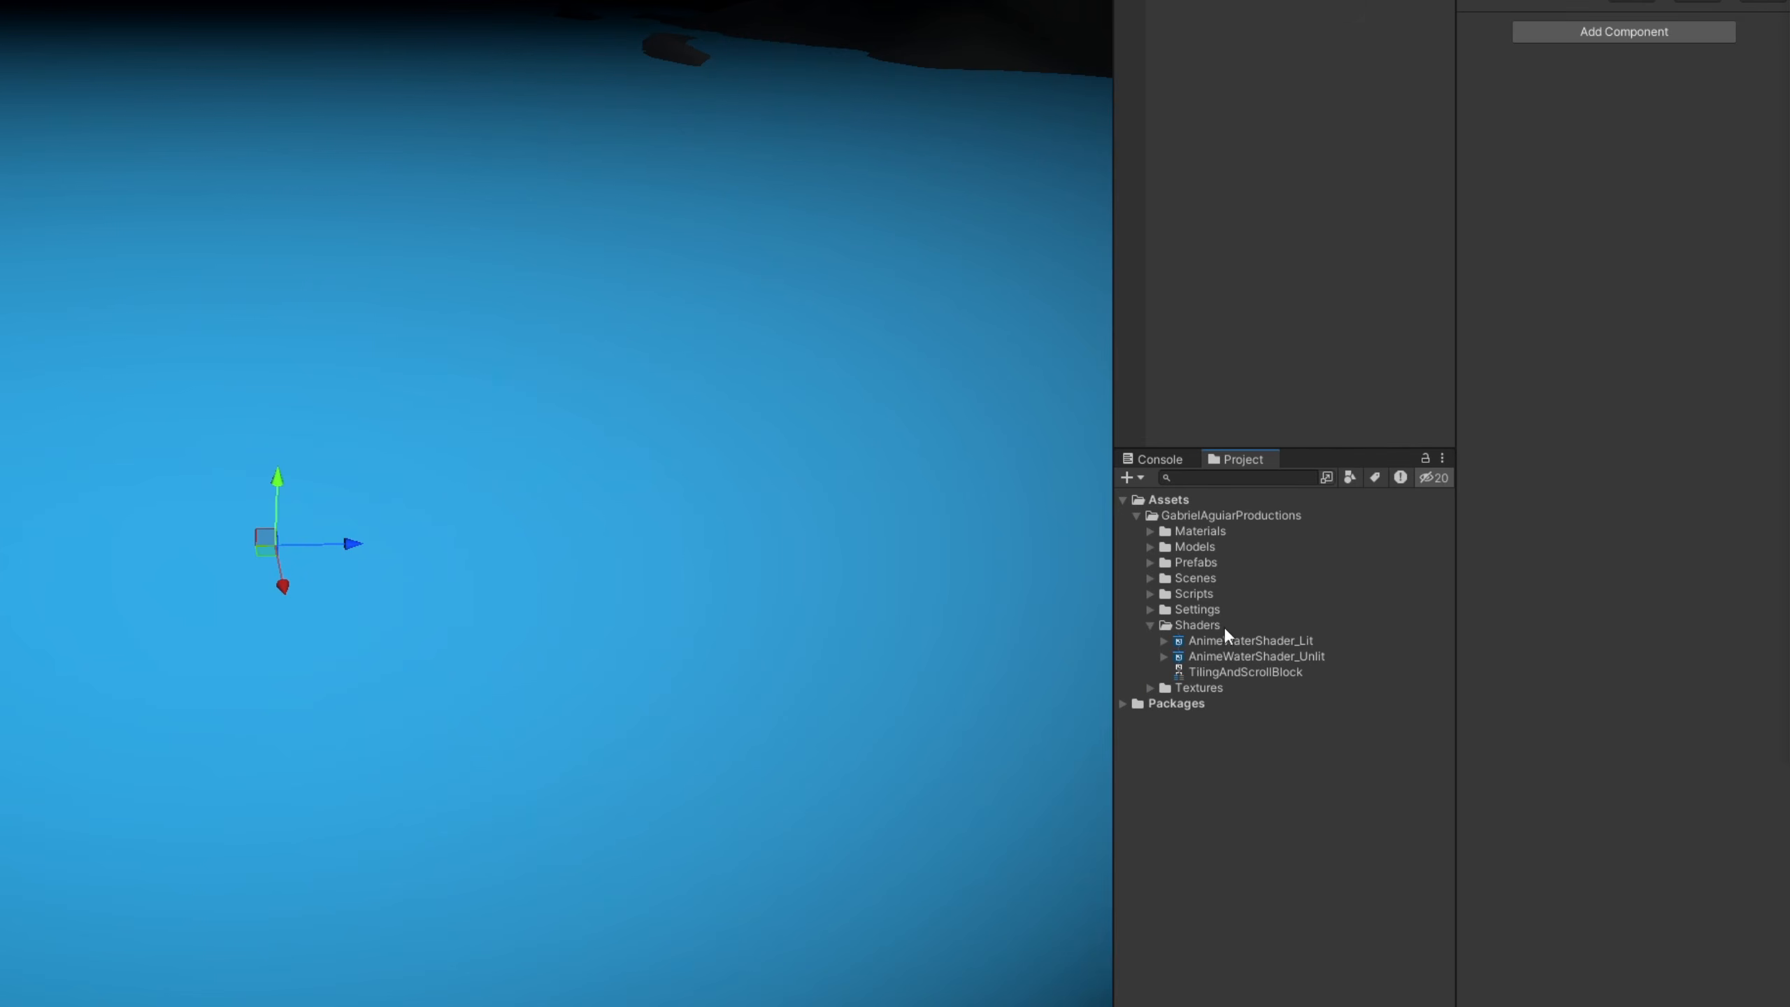
pyautogui.click(1250, 623)
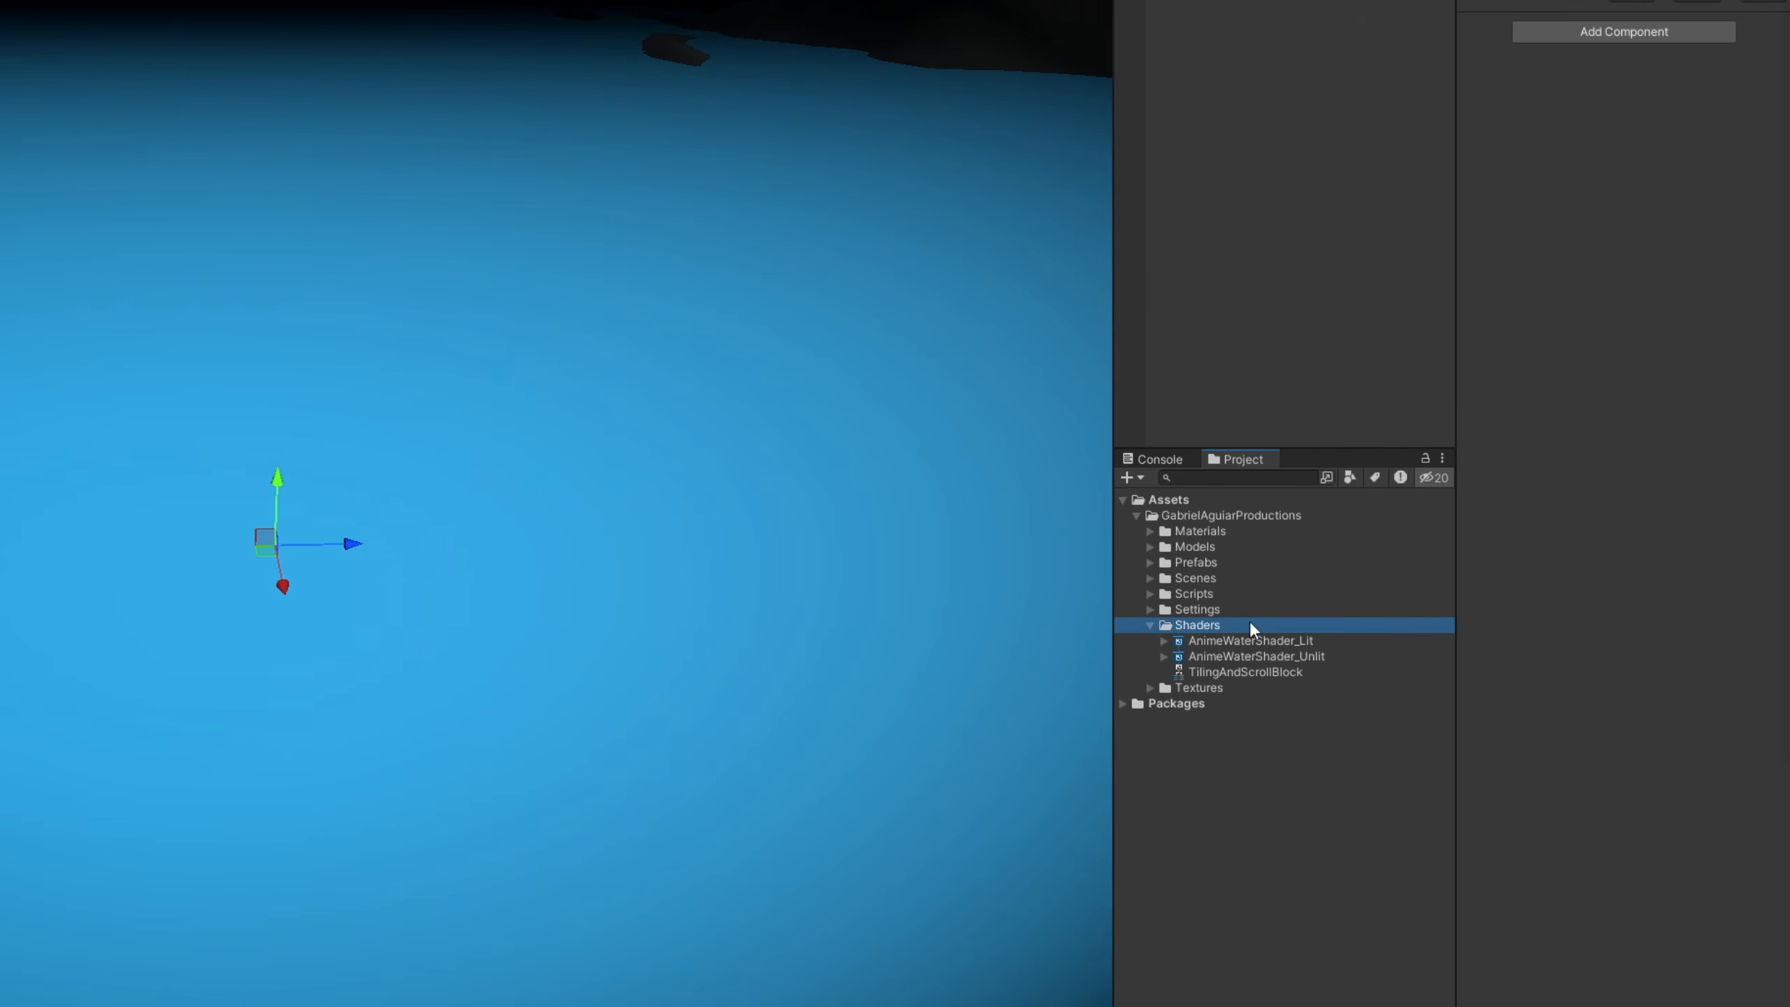
pyautogui.rightClick(1250, 623)
pyautogui.moveTo(1398, 76)
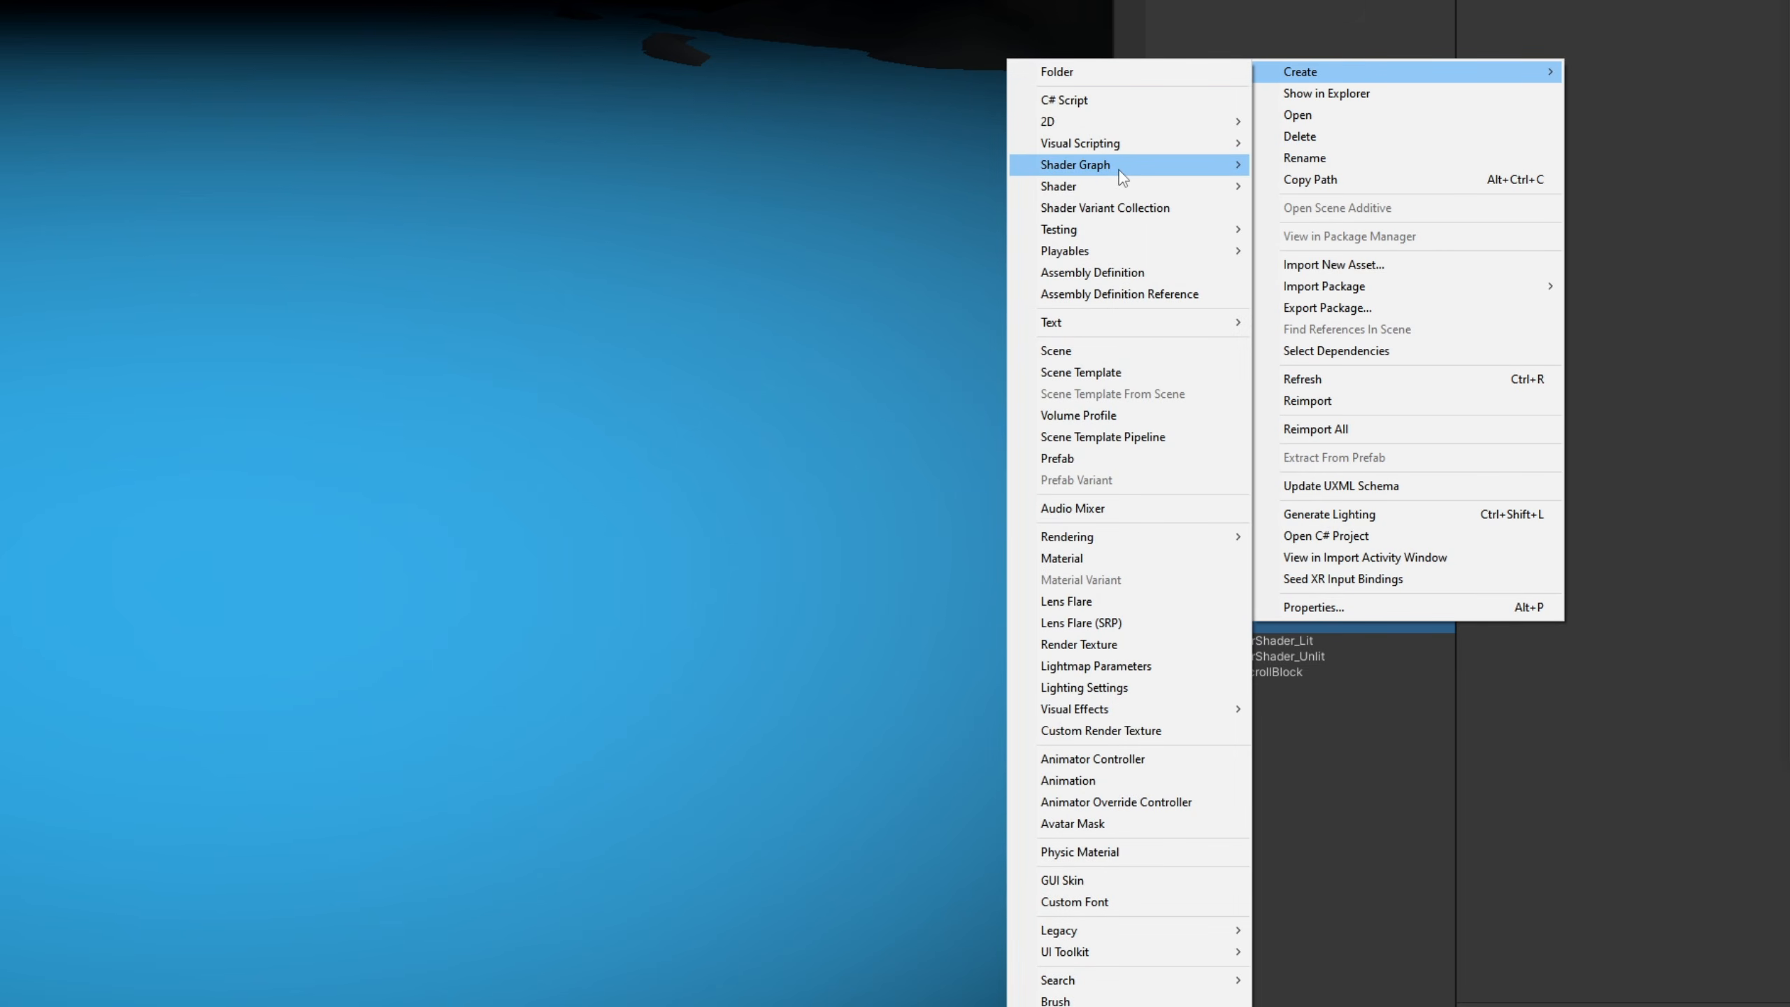
pyautogui.moveTo(1119, 168)
pyautogui.moveTo(1301, 168)
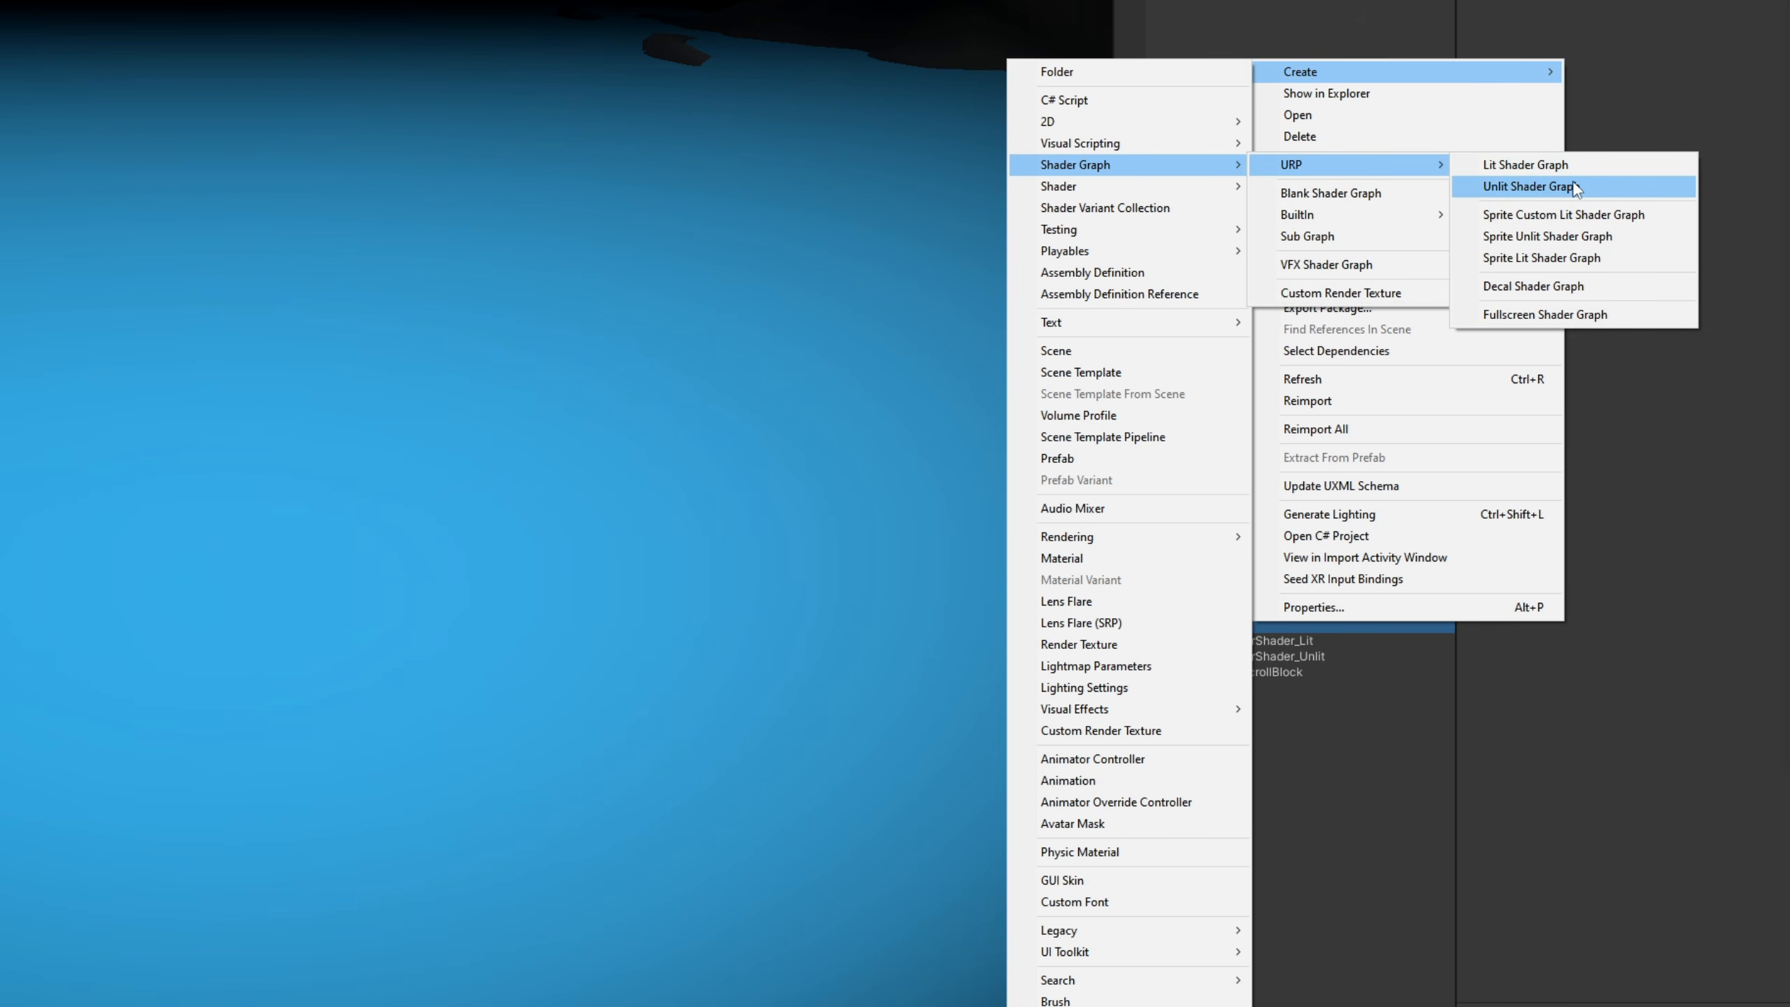
pyautogui.click(1574, 187)
pyautogui.write('Anim')
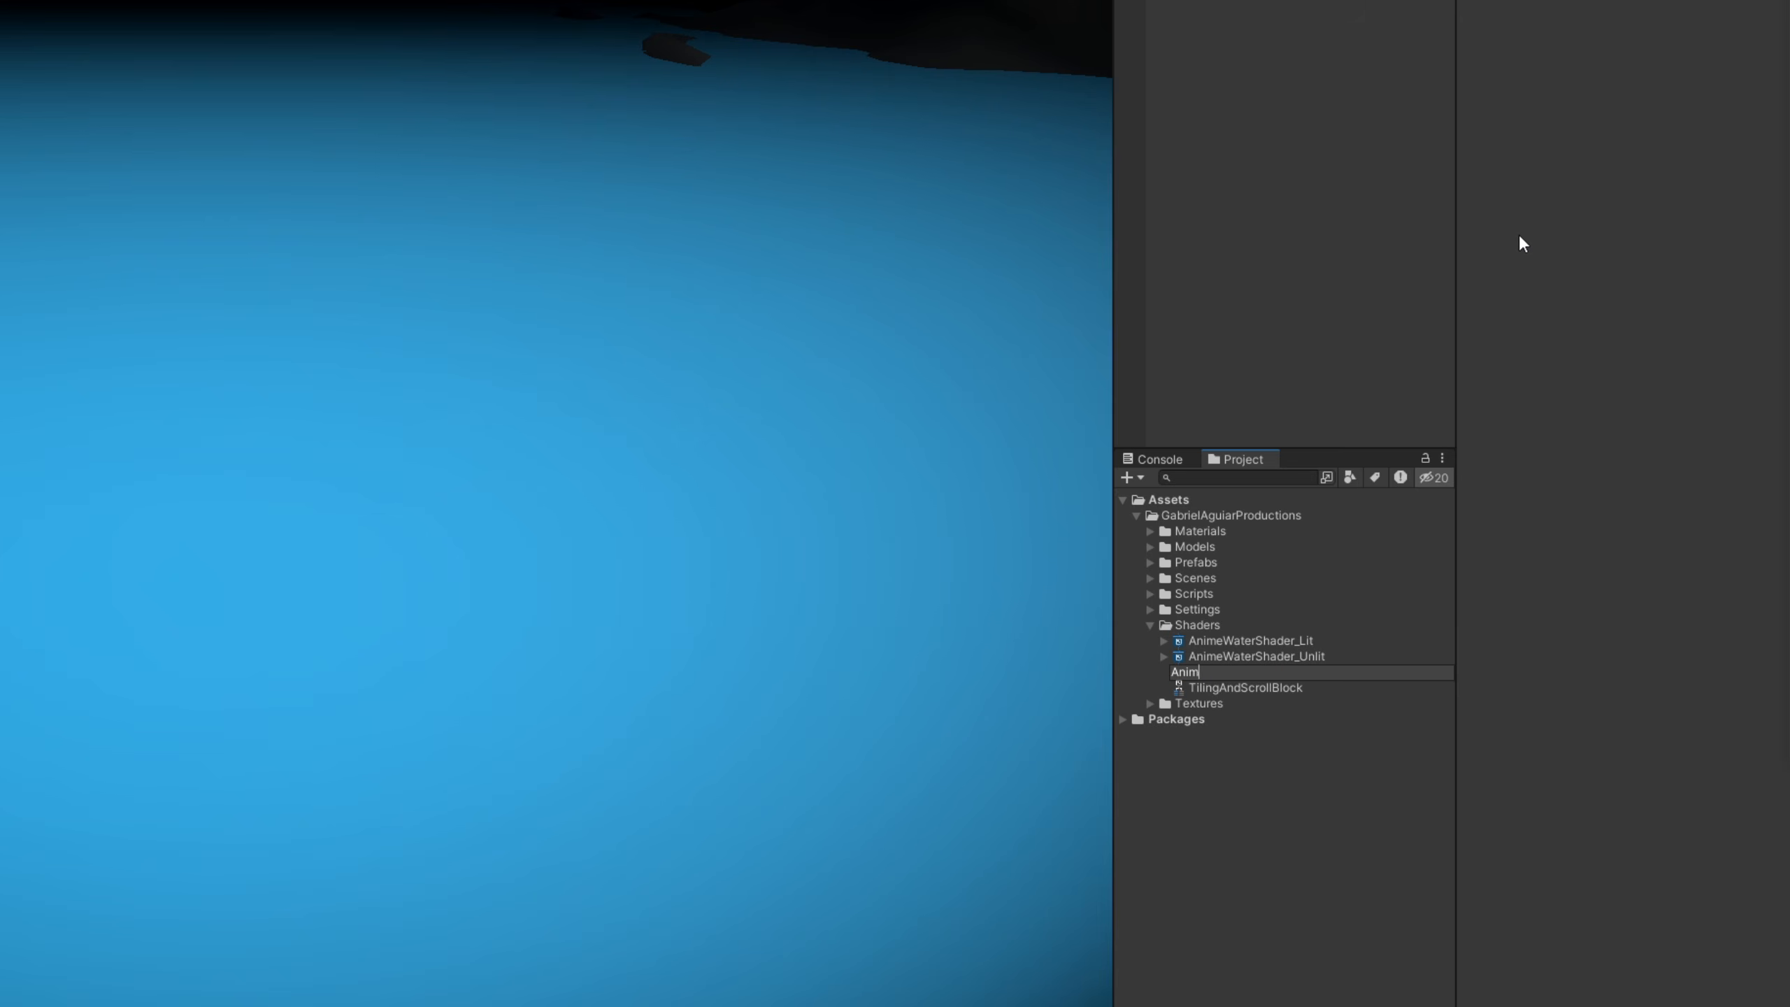
pyautogui.write('eWAterShader_Unlit_tut')
pyautogui.press('Return')
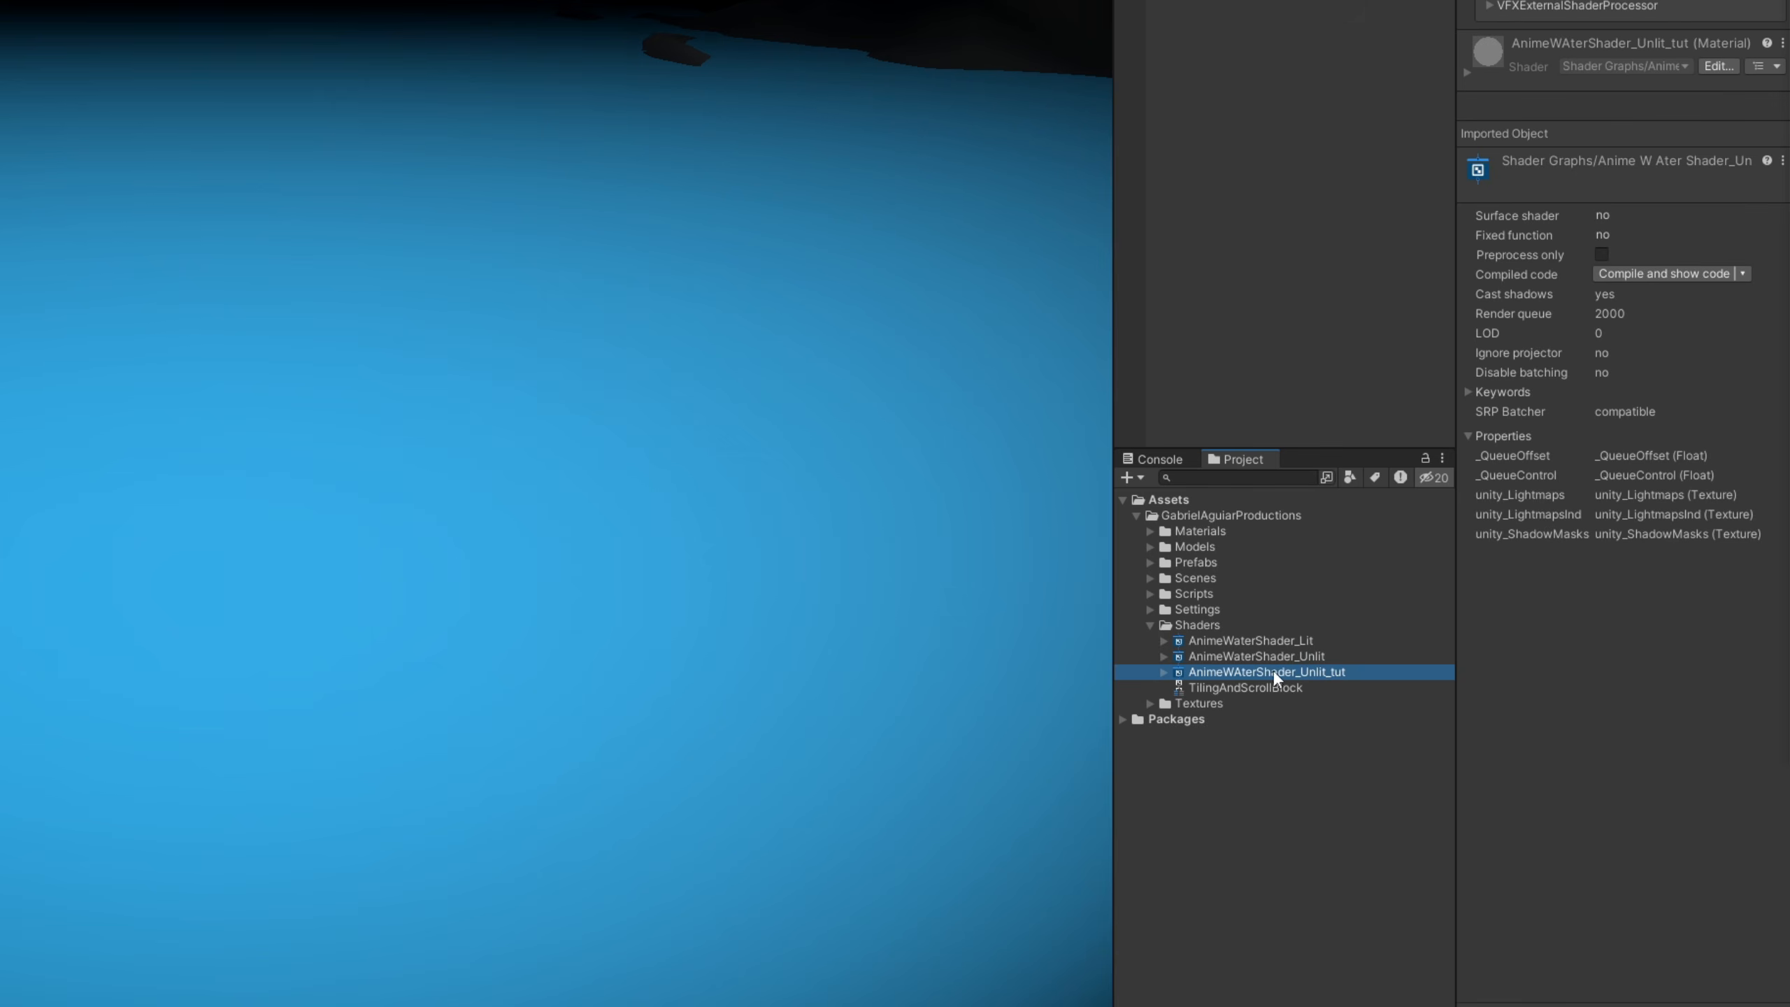
# - Correct the new shader graph's name to AnimeWaterShader_Unlit_tut
pyautogui.press('F2')
pyautogui.click(1244, 672)
pyautogui.press('BackSpace')
pyautogui.write('a')
pyautogui.press('Return')
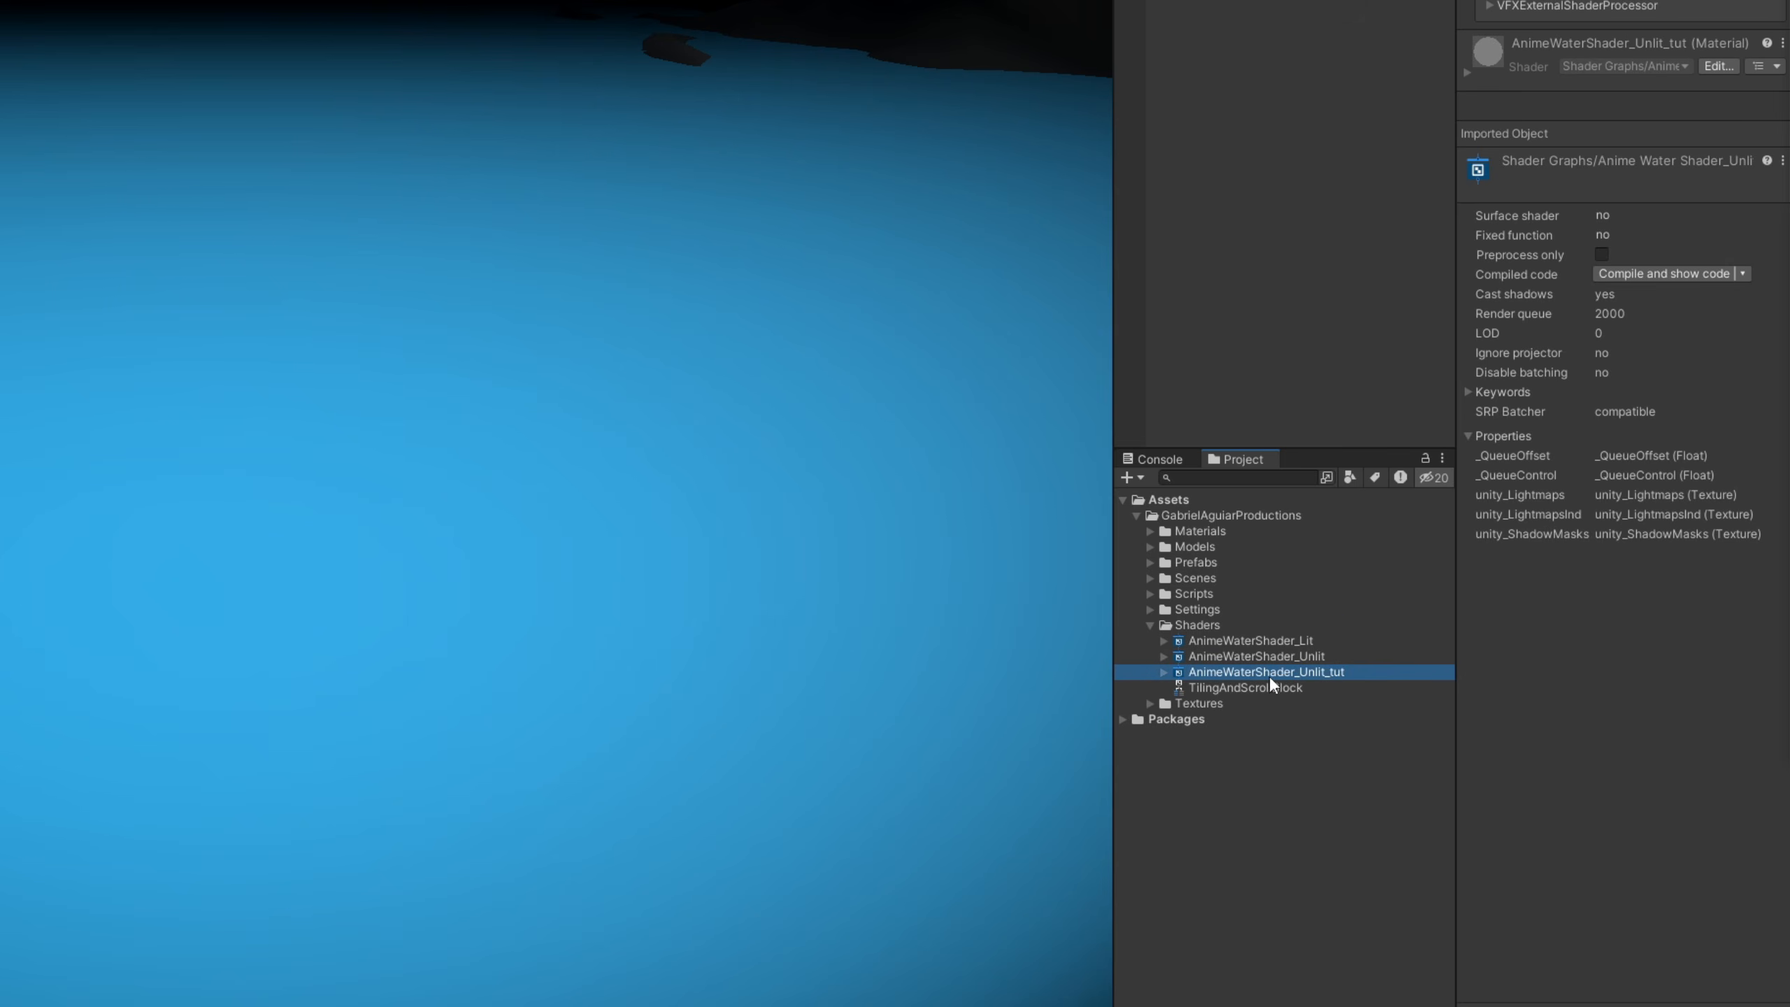
# - Open the AnimeWaterShader_Unlit_tut graph and arrange its layout, widening the graph area and placing Main Preview beneath the Graph Inspector
pyautogui.doubleClick(1267, 672)
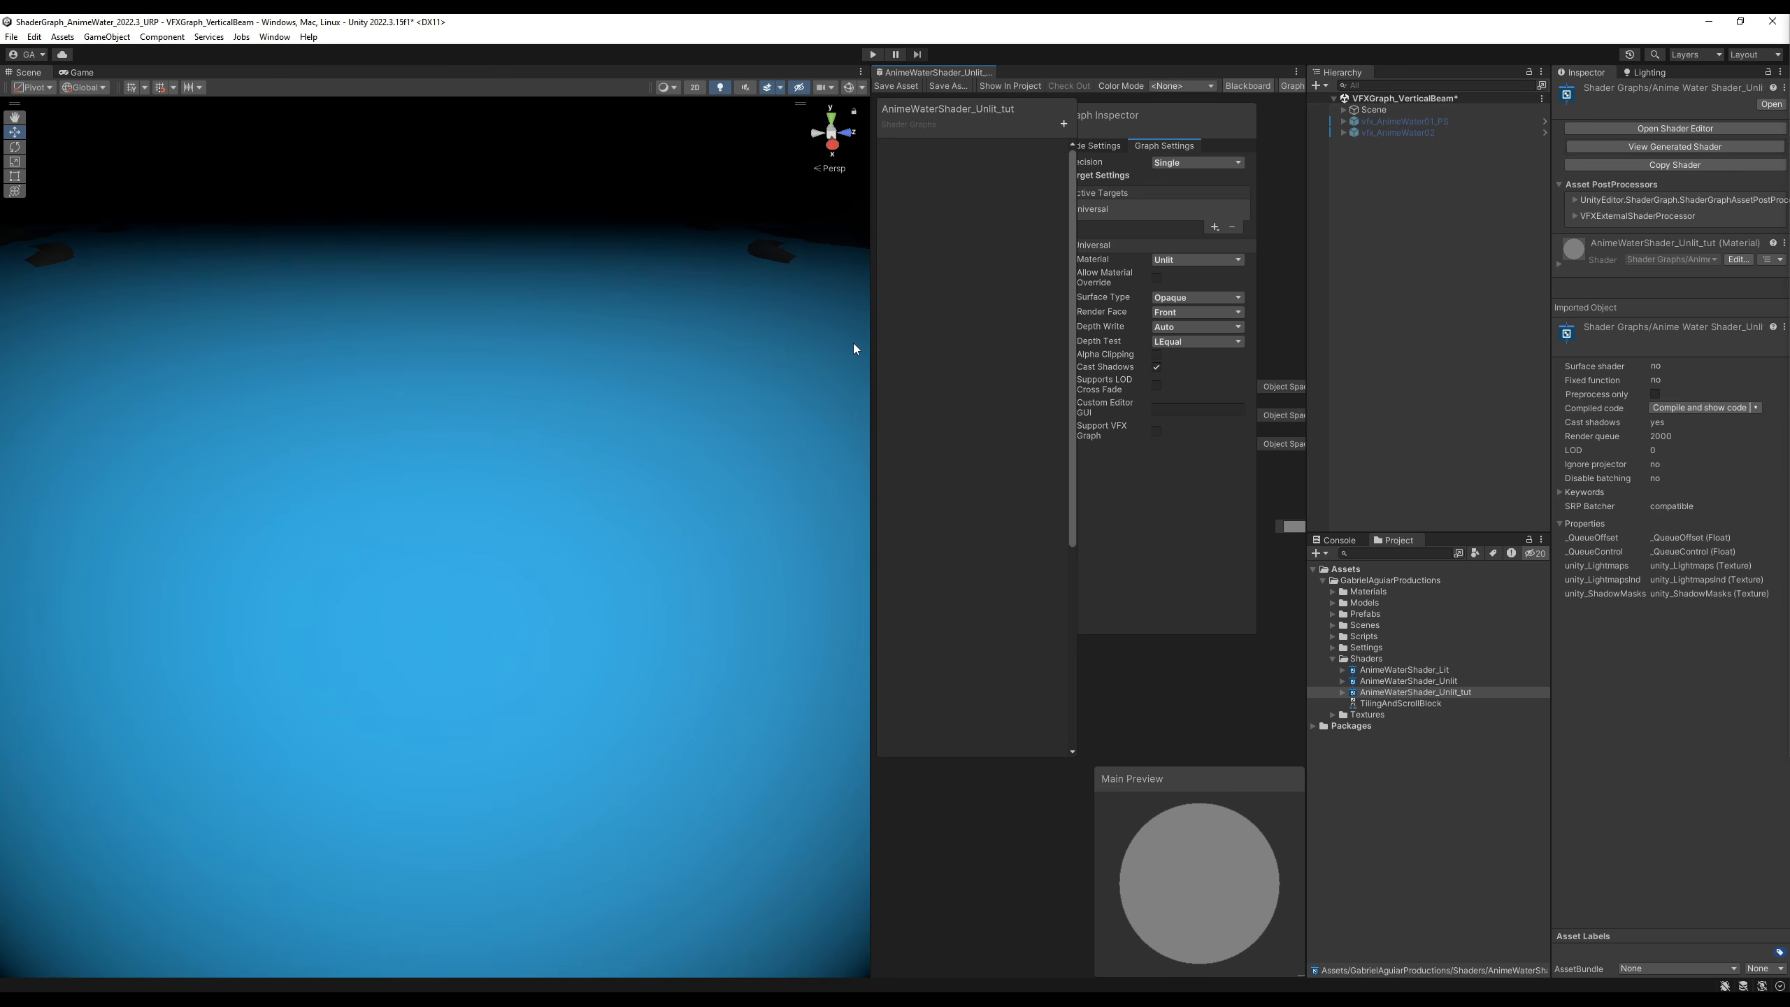
pyautogui.moveTo(872, 339); pyautogui.dragTo(145, 338)
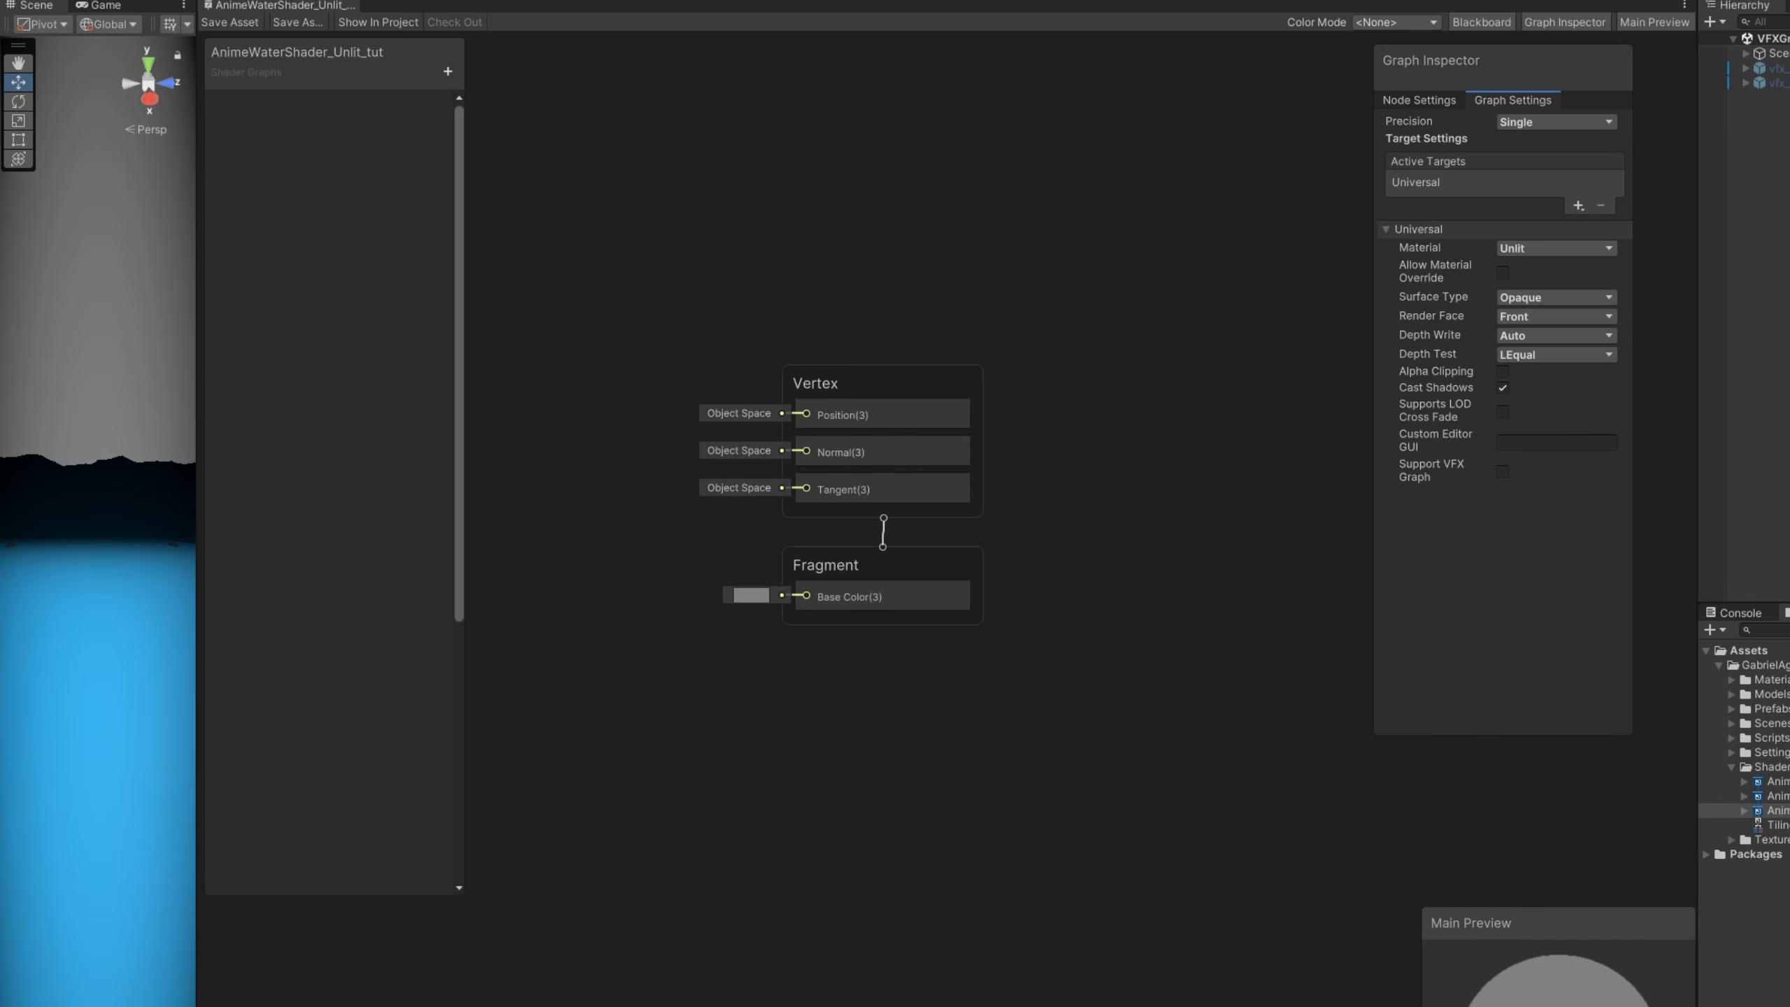
pyautogui.moveTo(1549, 926); pyautogui.dragTo(1502, 764)
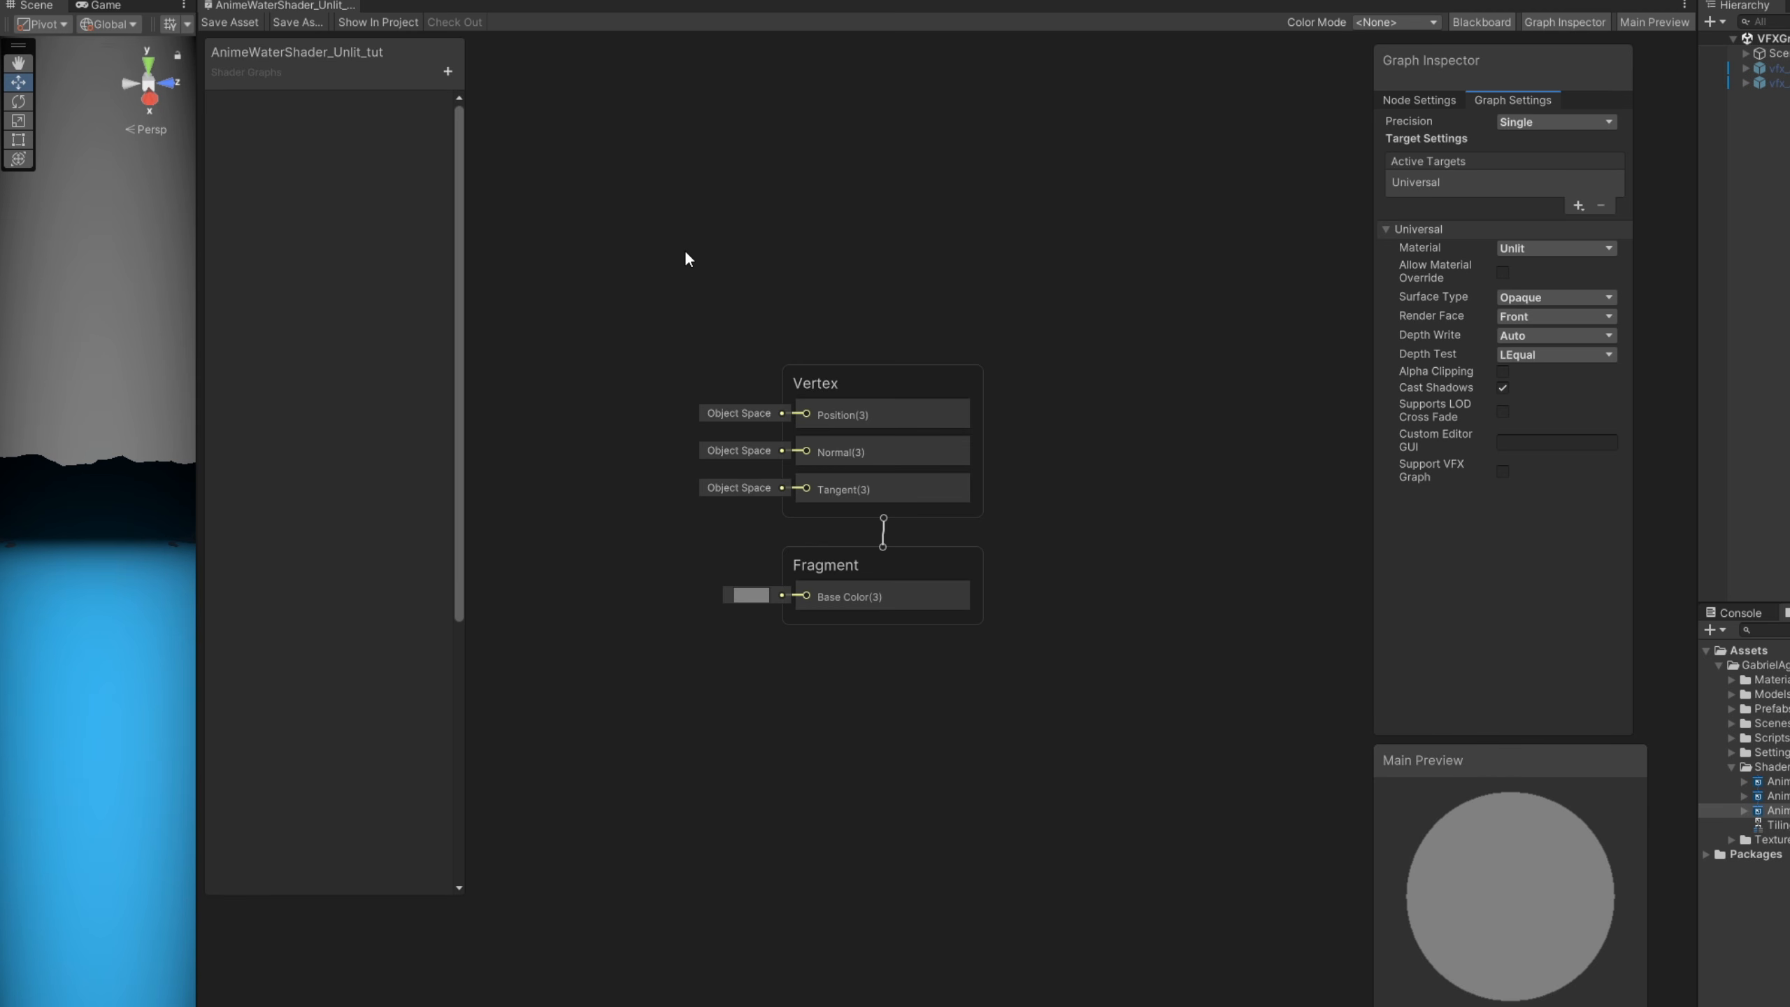
# - Add a Color property named BaseColor to the shader graph
pyautogui.click(449, 73)
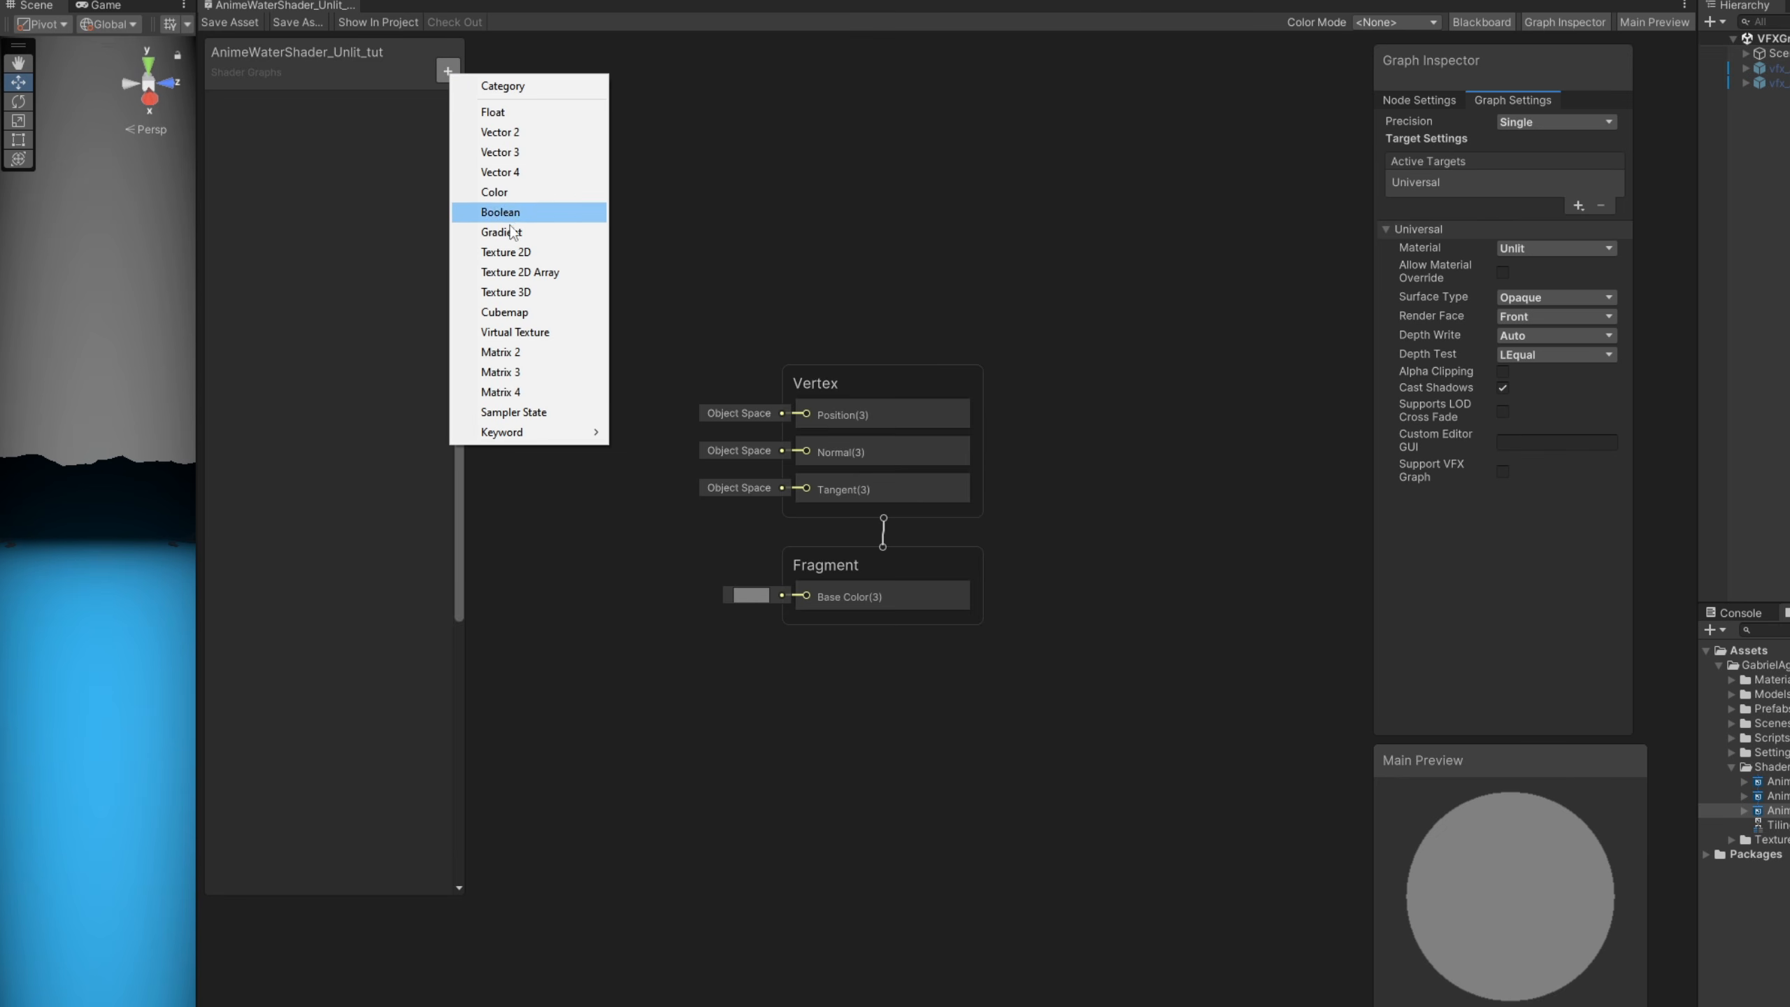
pyautogui.click(522, 194)
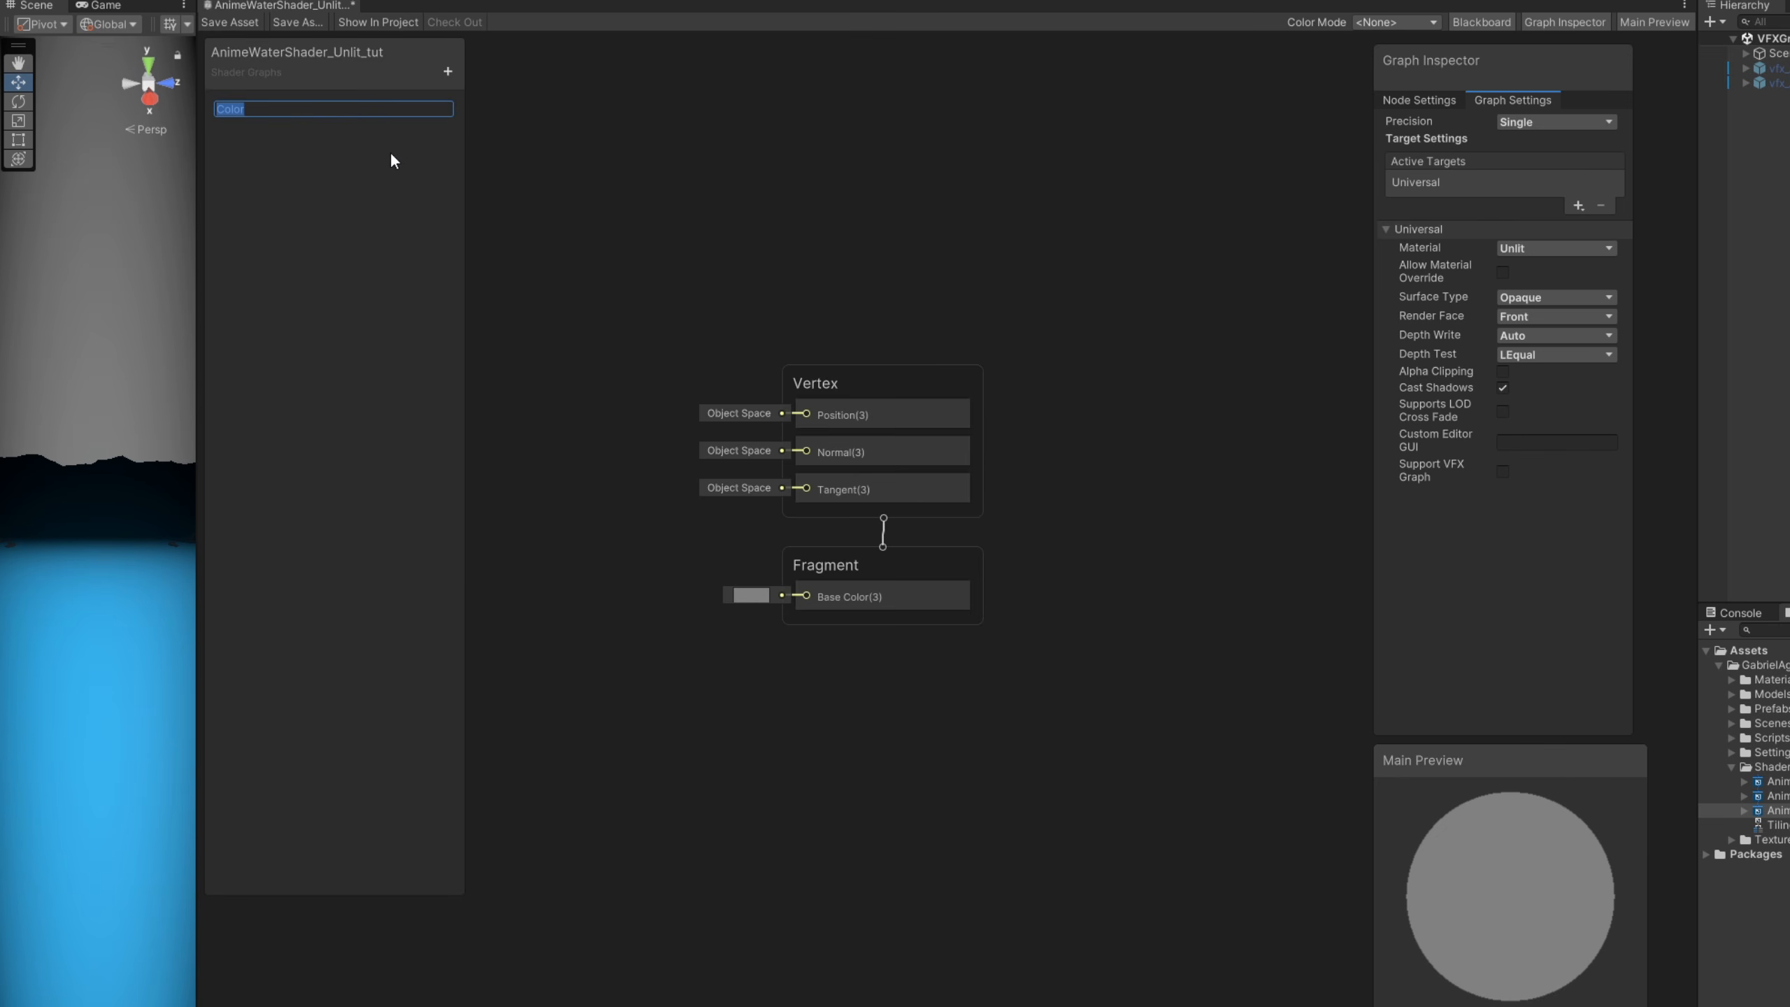
pyautogui.write('BaseColor')
pyautogui.press('Return')
# - Add a second Color property named MainTexColor below BaseColor
pyautogui.click(448, 71)
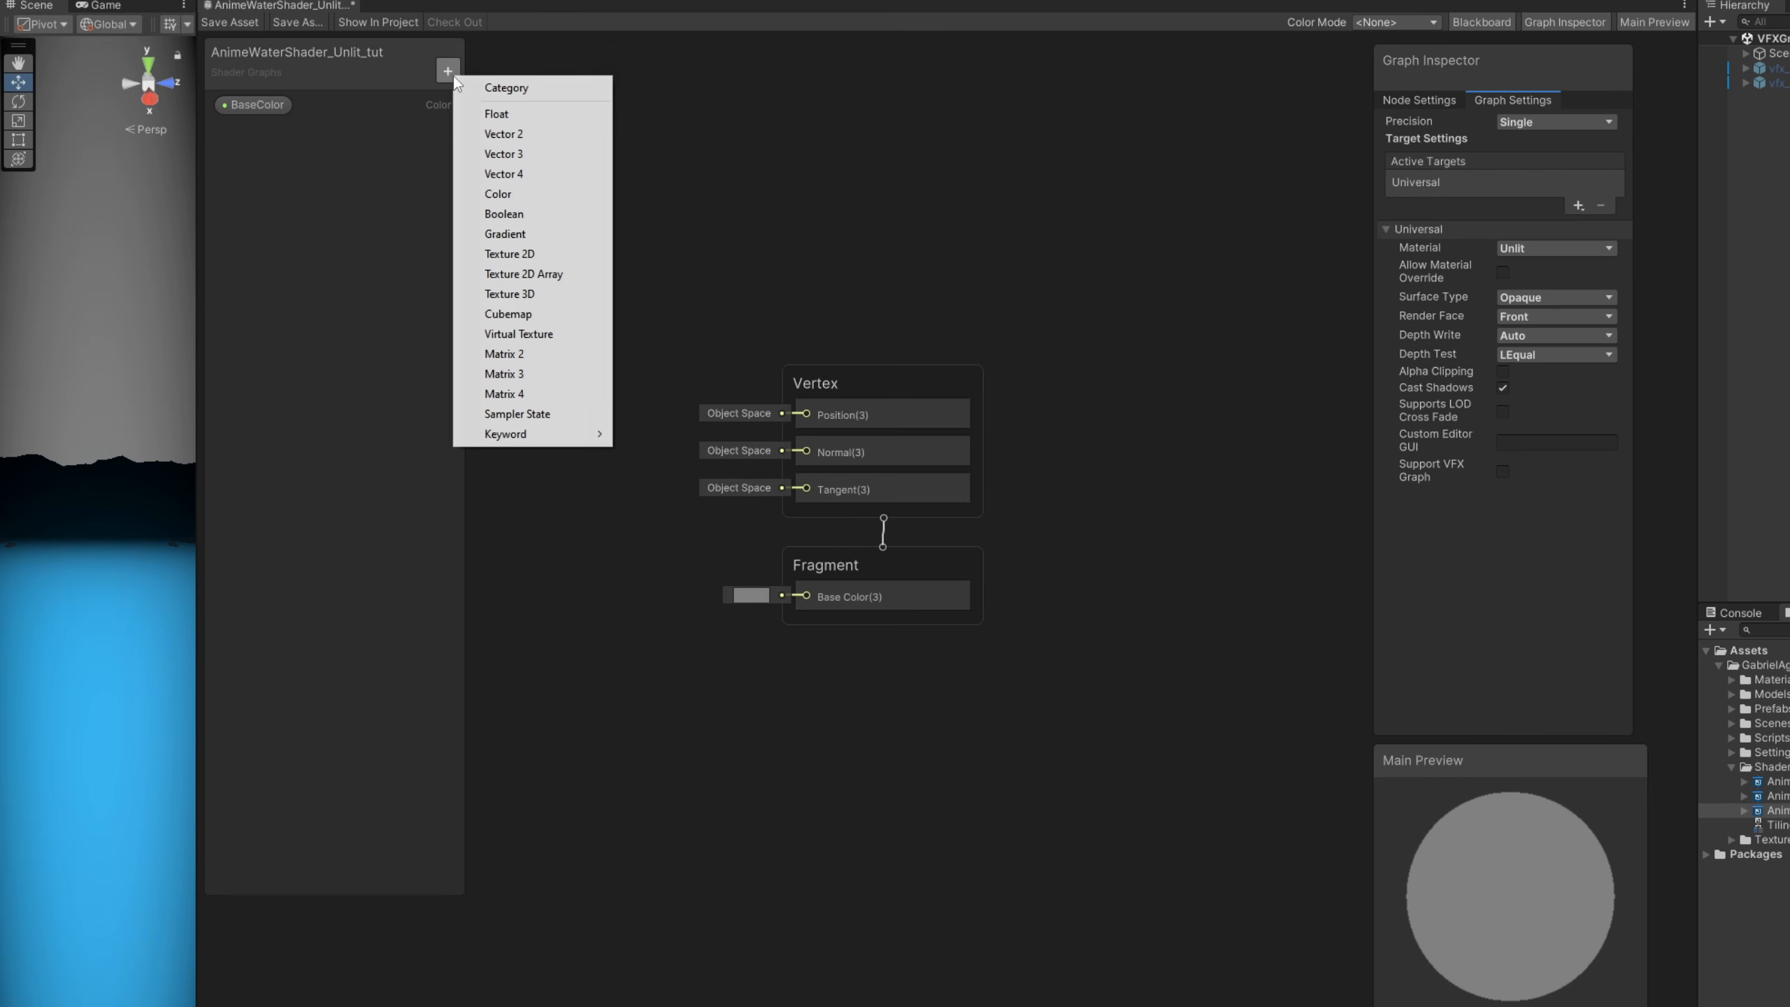
pyautogui.click(487, 189)
pyautogui.write('MainTe')
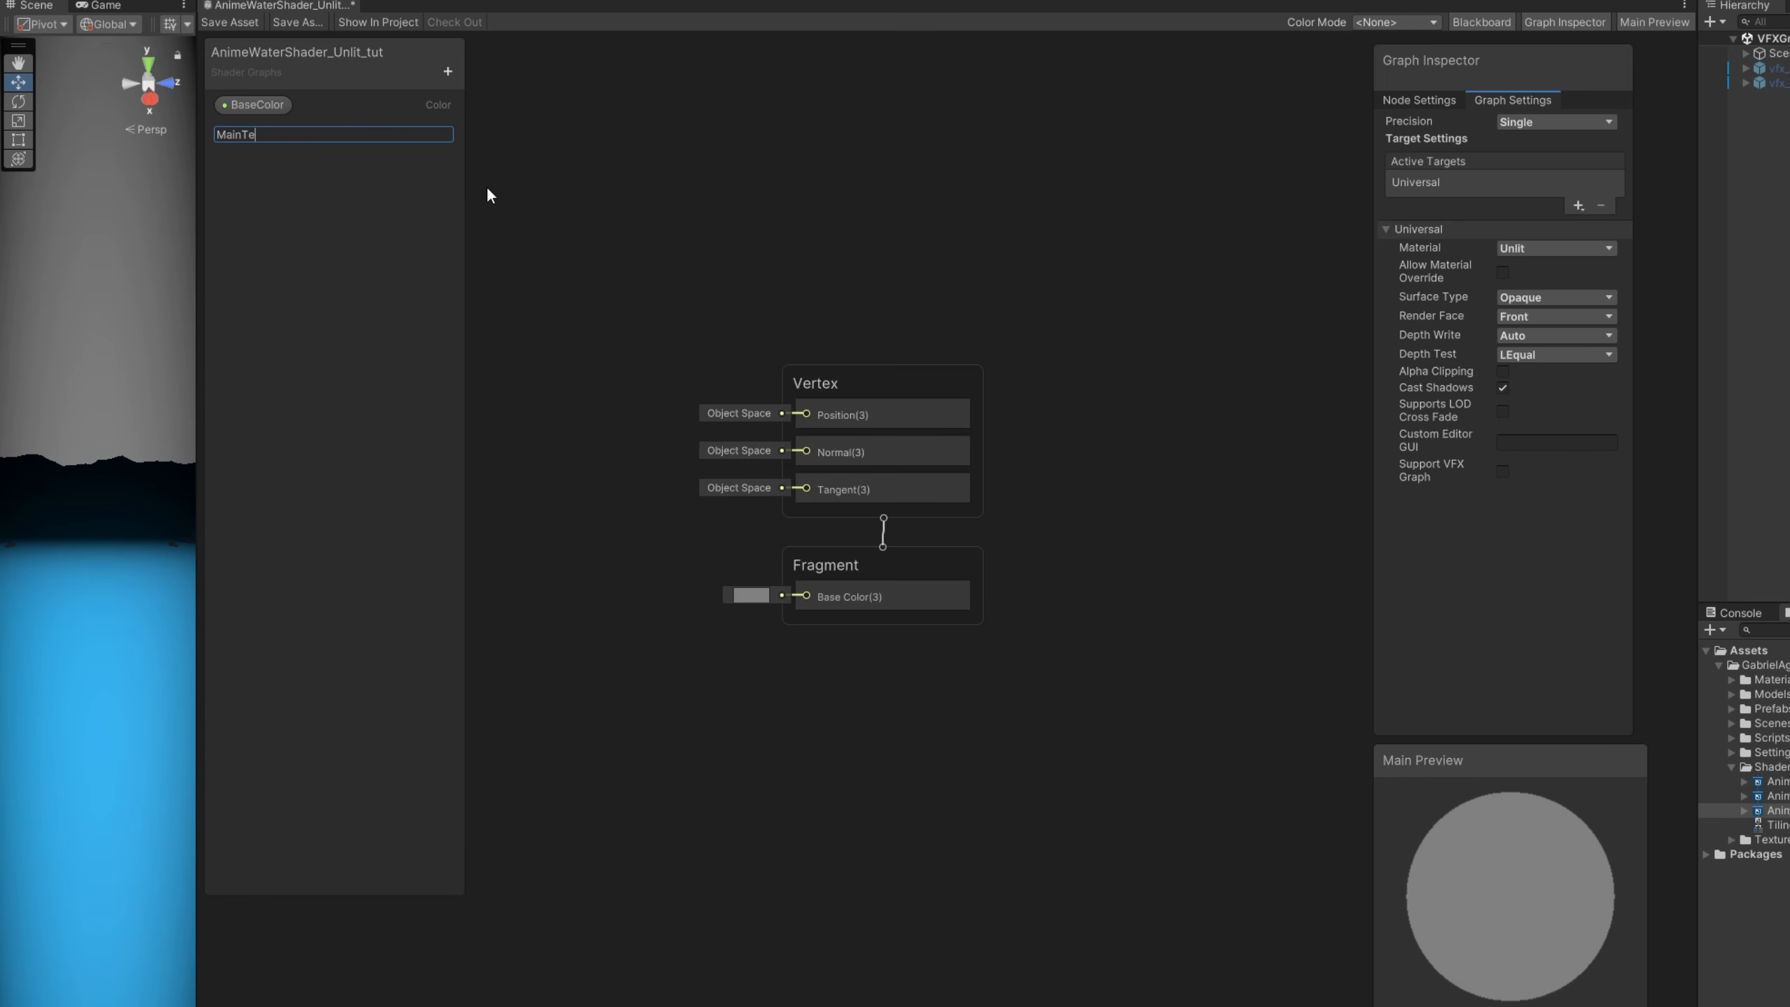
pyautogui.write('xColor')
pyautogui.press('Return')
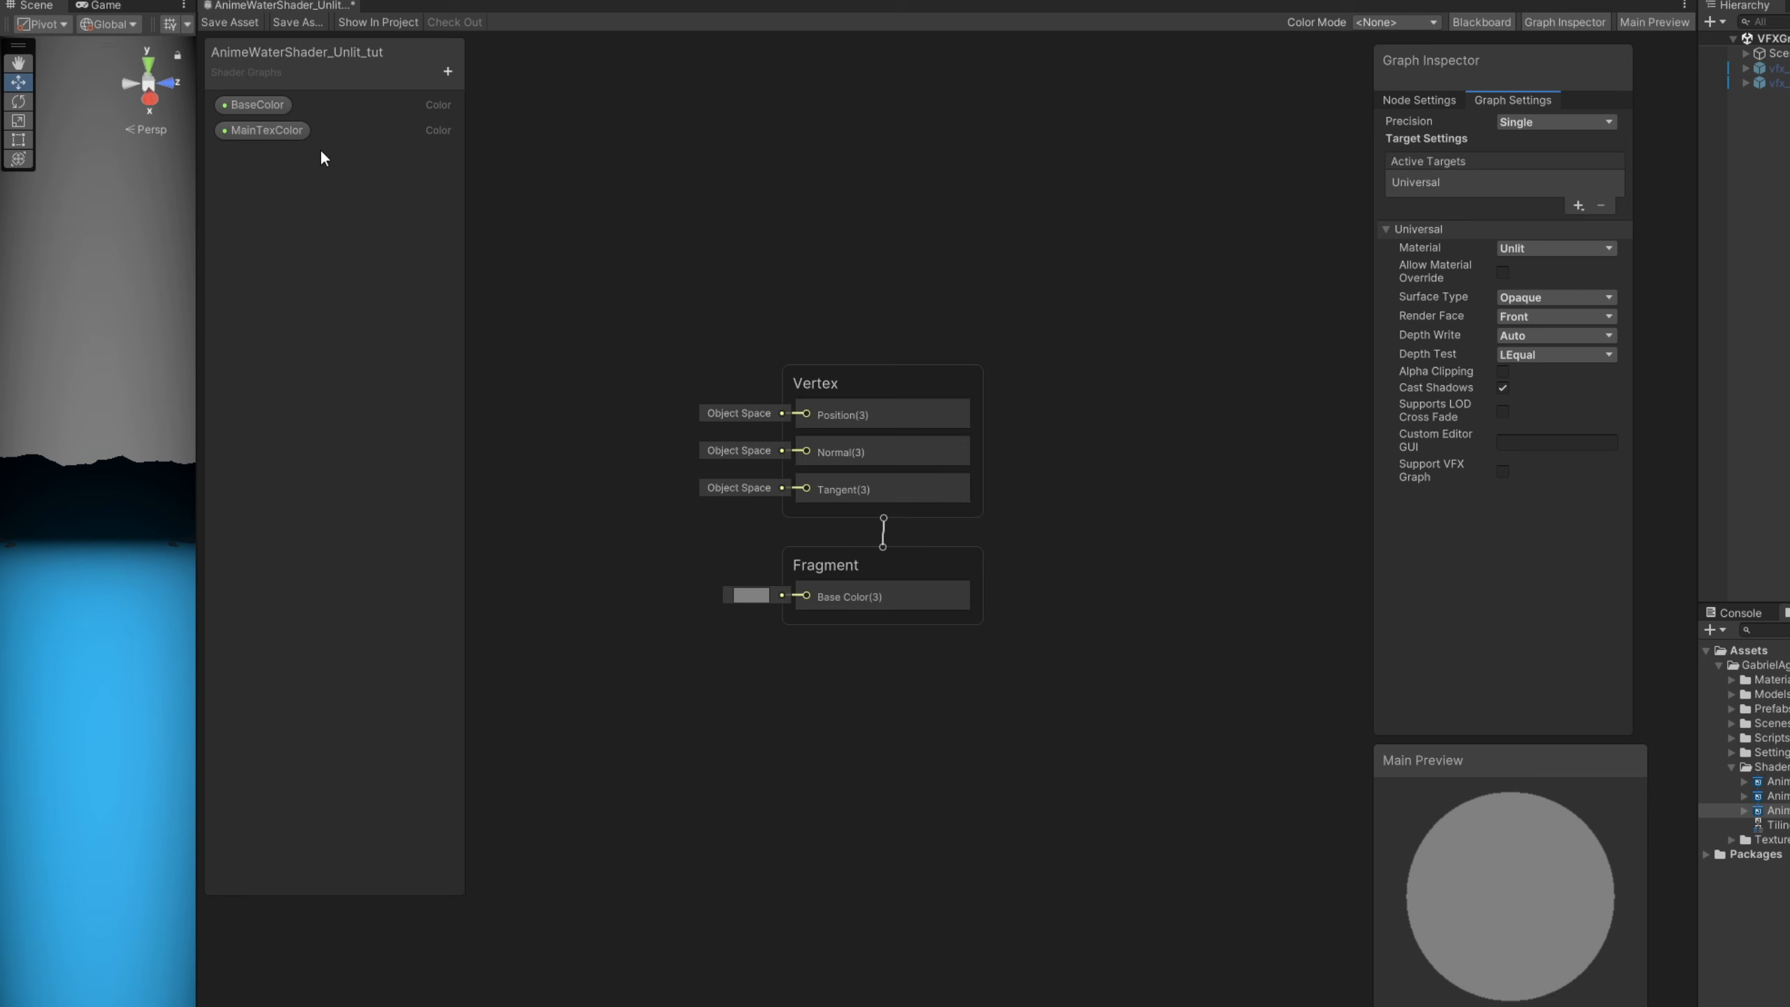
# - Set BaseColor to HDR mode with a light blue default of H 214, S 83, V 100 and full alpha
pyautogui.click(257, 106)
pyautogui.click(260, 130)
pyautogui.click(258, 106)
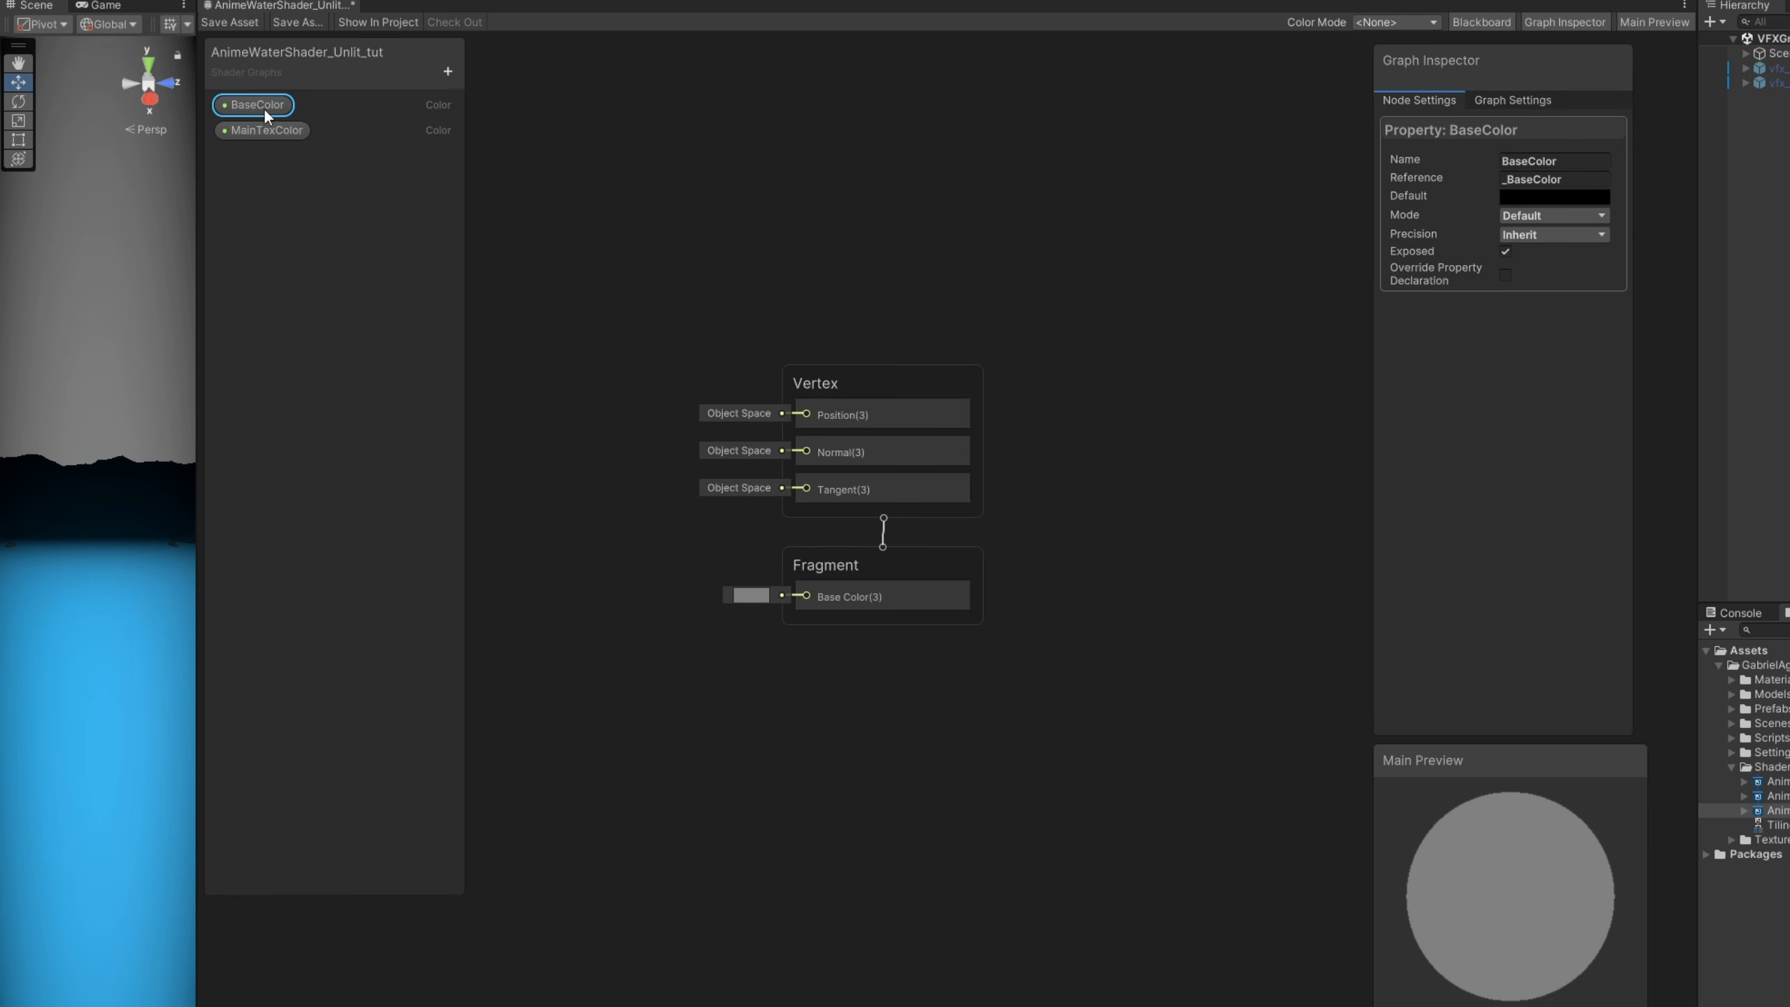
pyautogui.click(1499, 212)
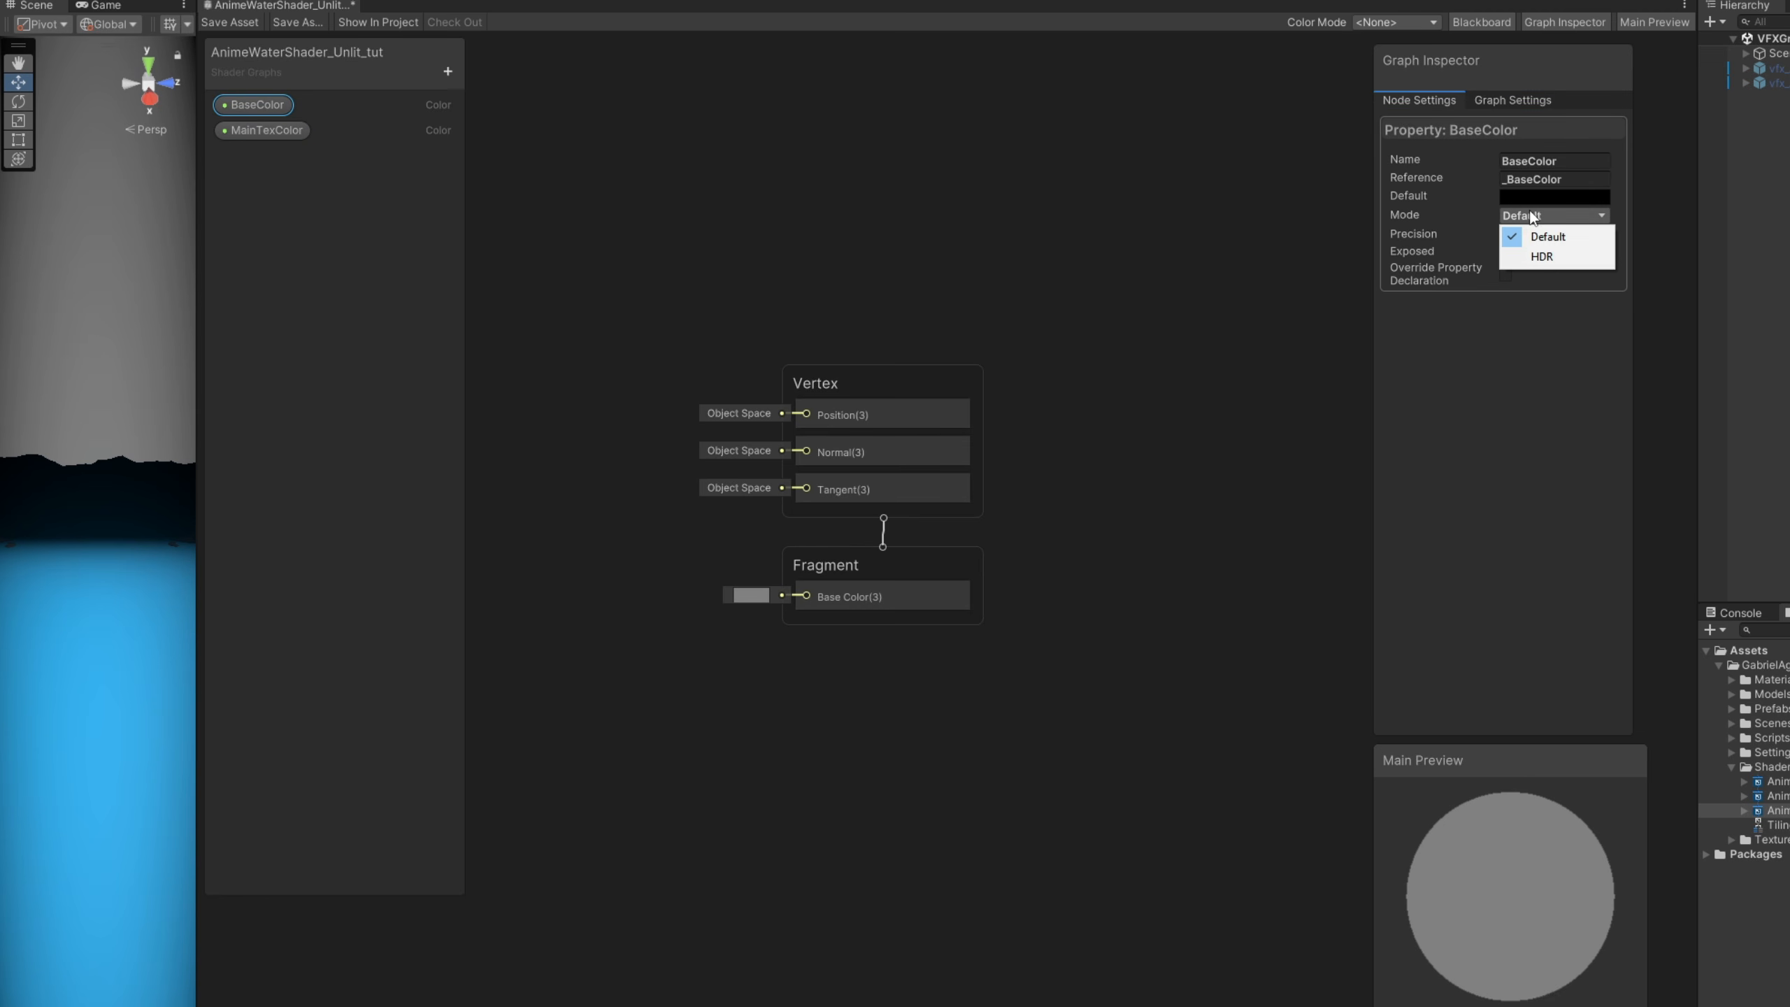
pyautogui.click(1529, 255)
pyautogui.click(1538, 198)
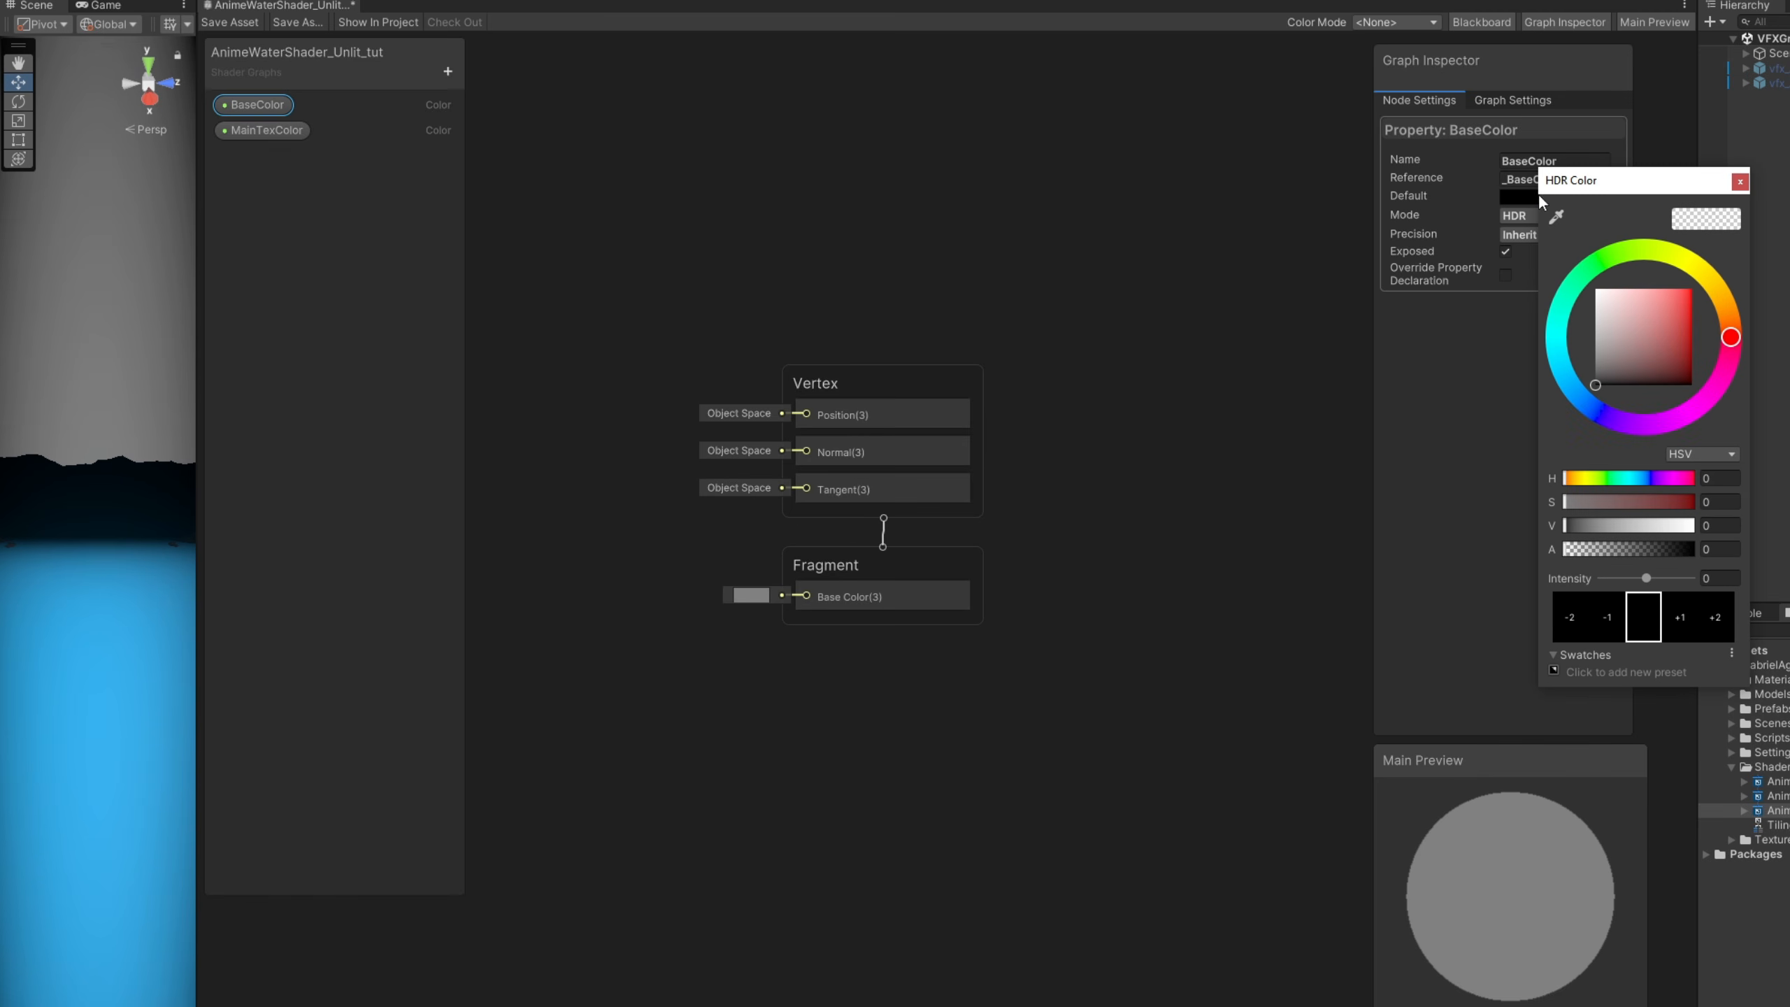
pyautogui.click(1576, 404)
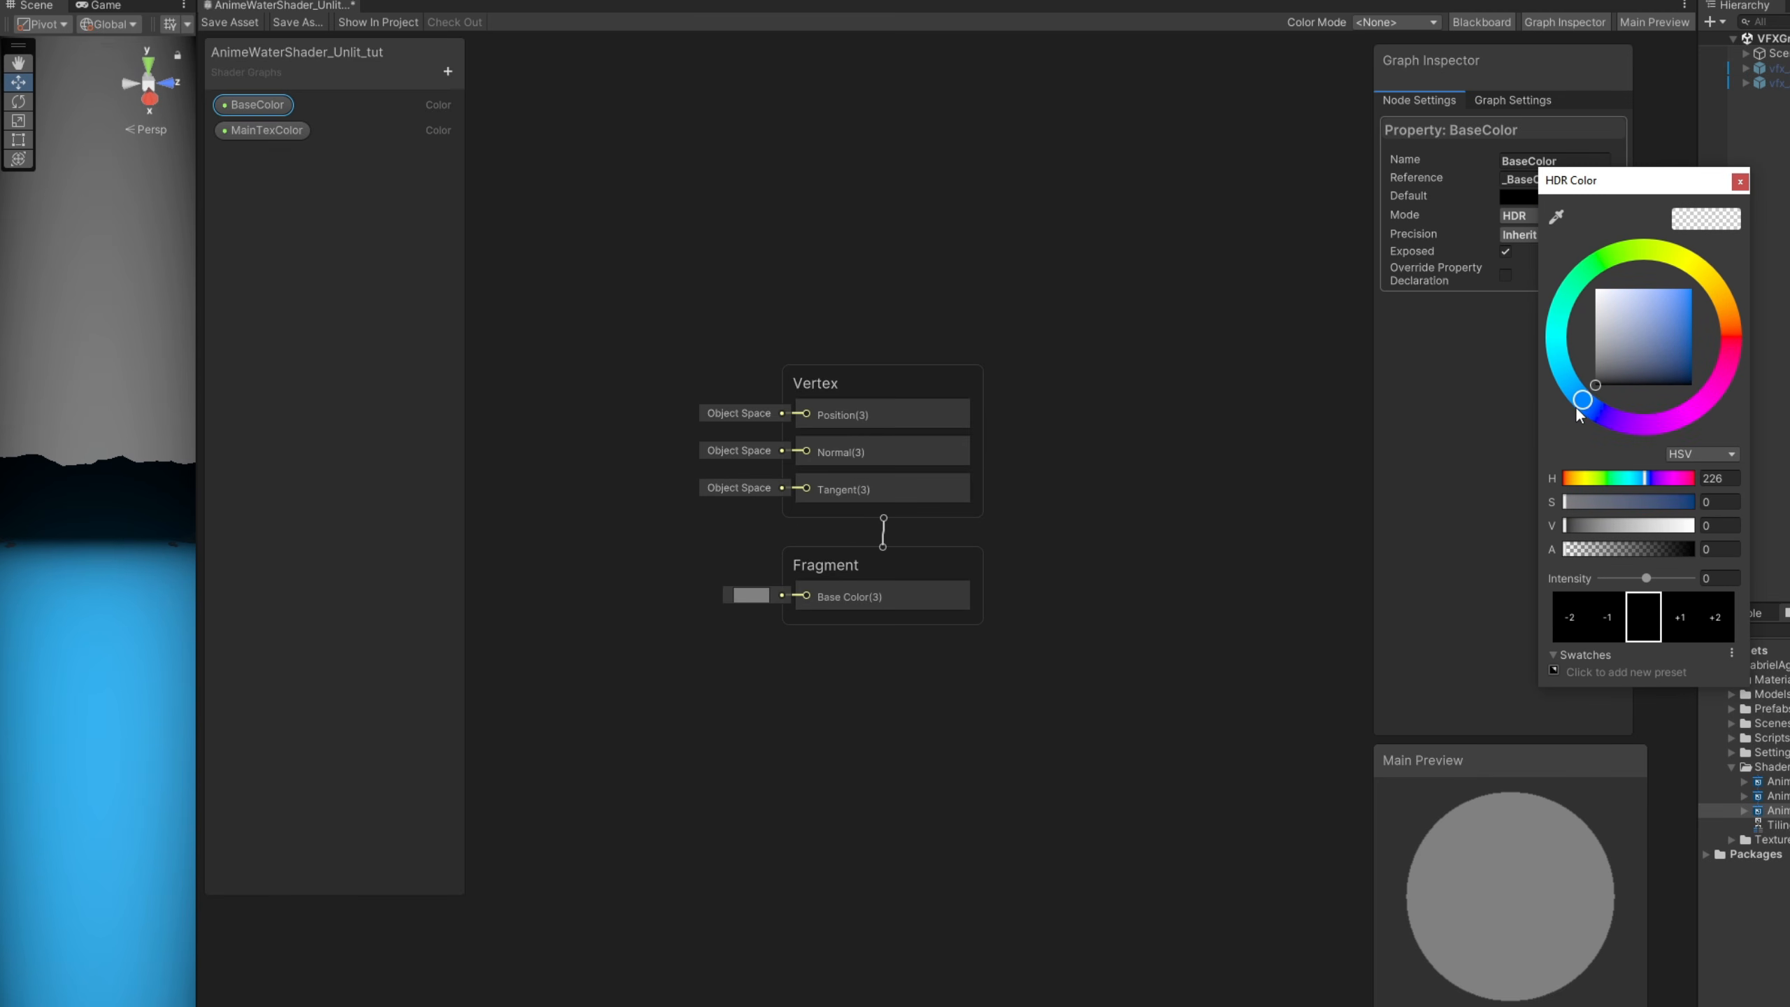
pyautogui.click(1676, 289)
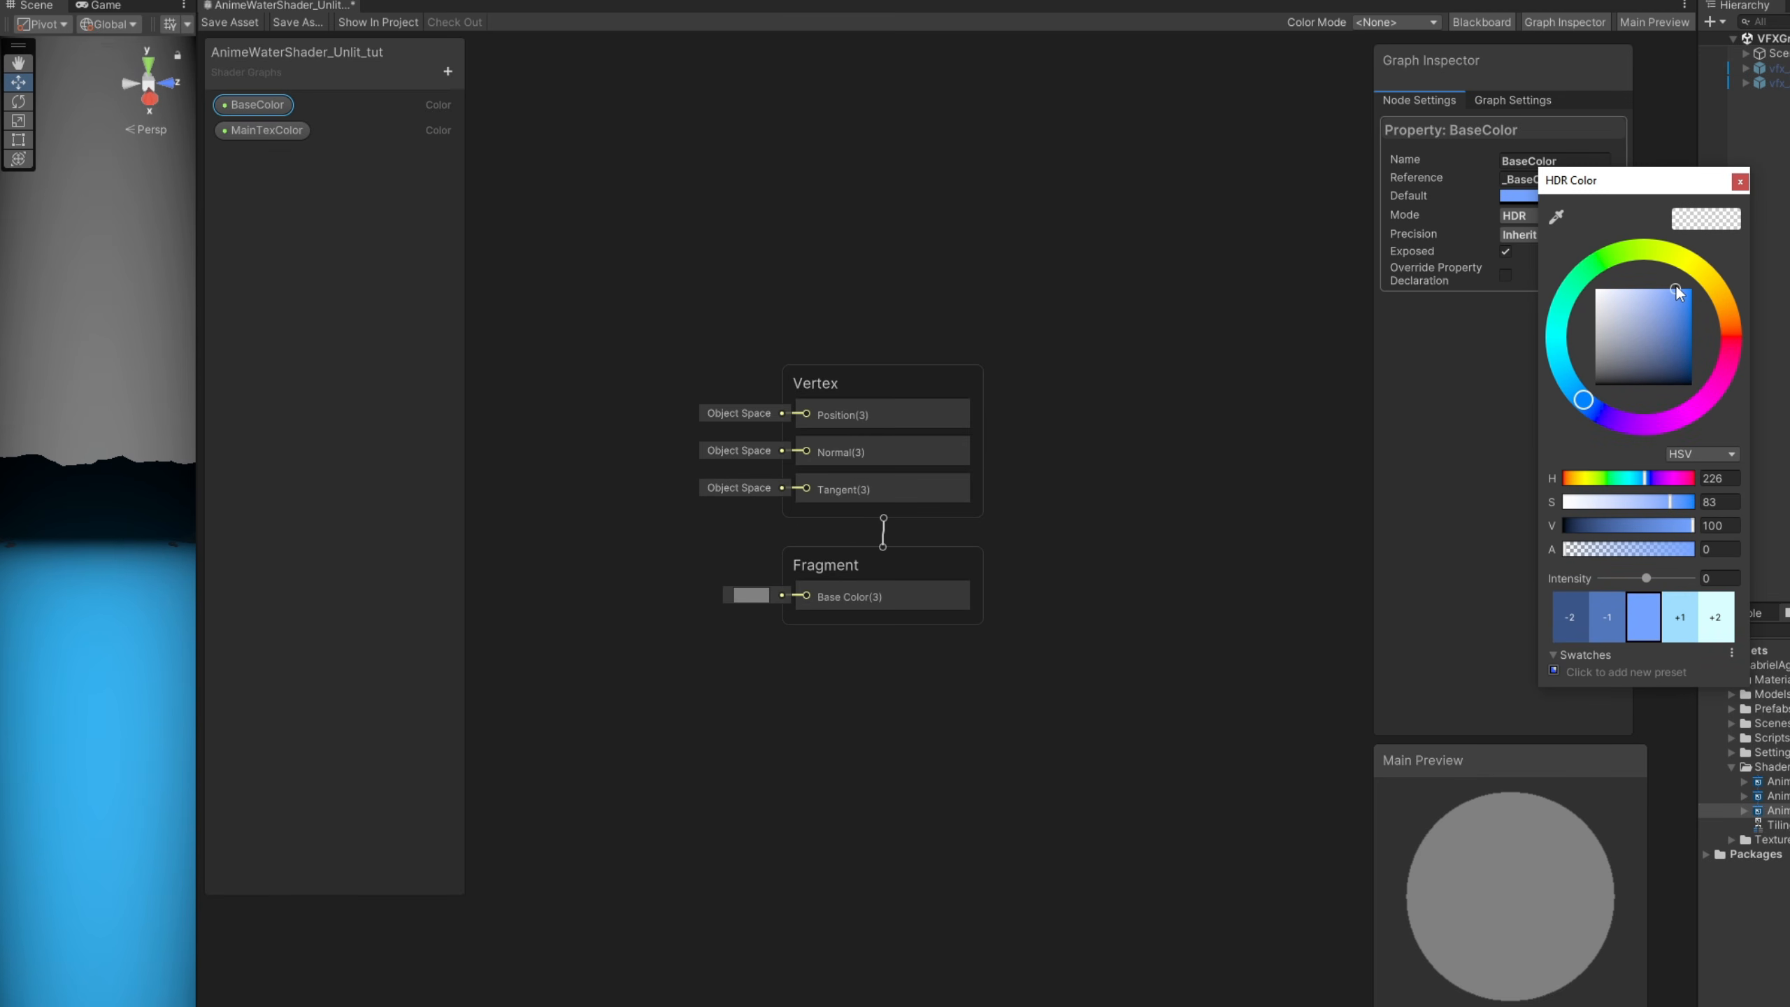
pyautogui.moveTo(1581, 399); pyautogui.dragTo(1561, 394)
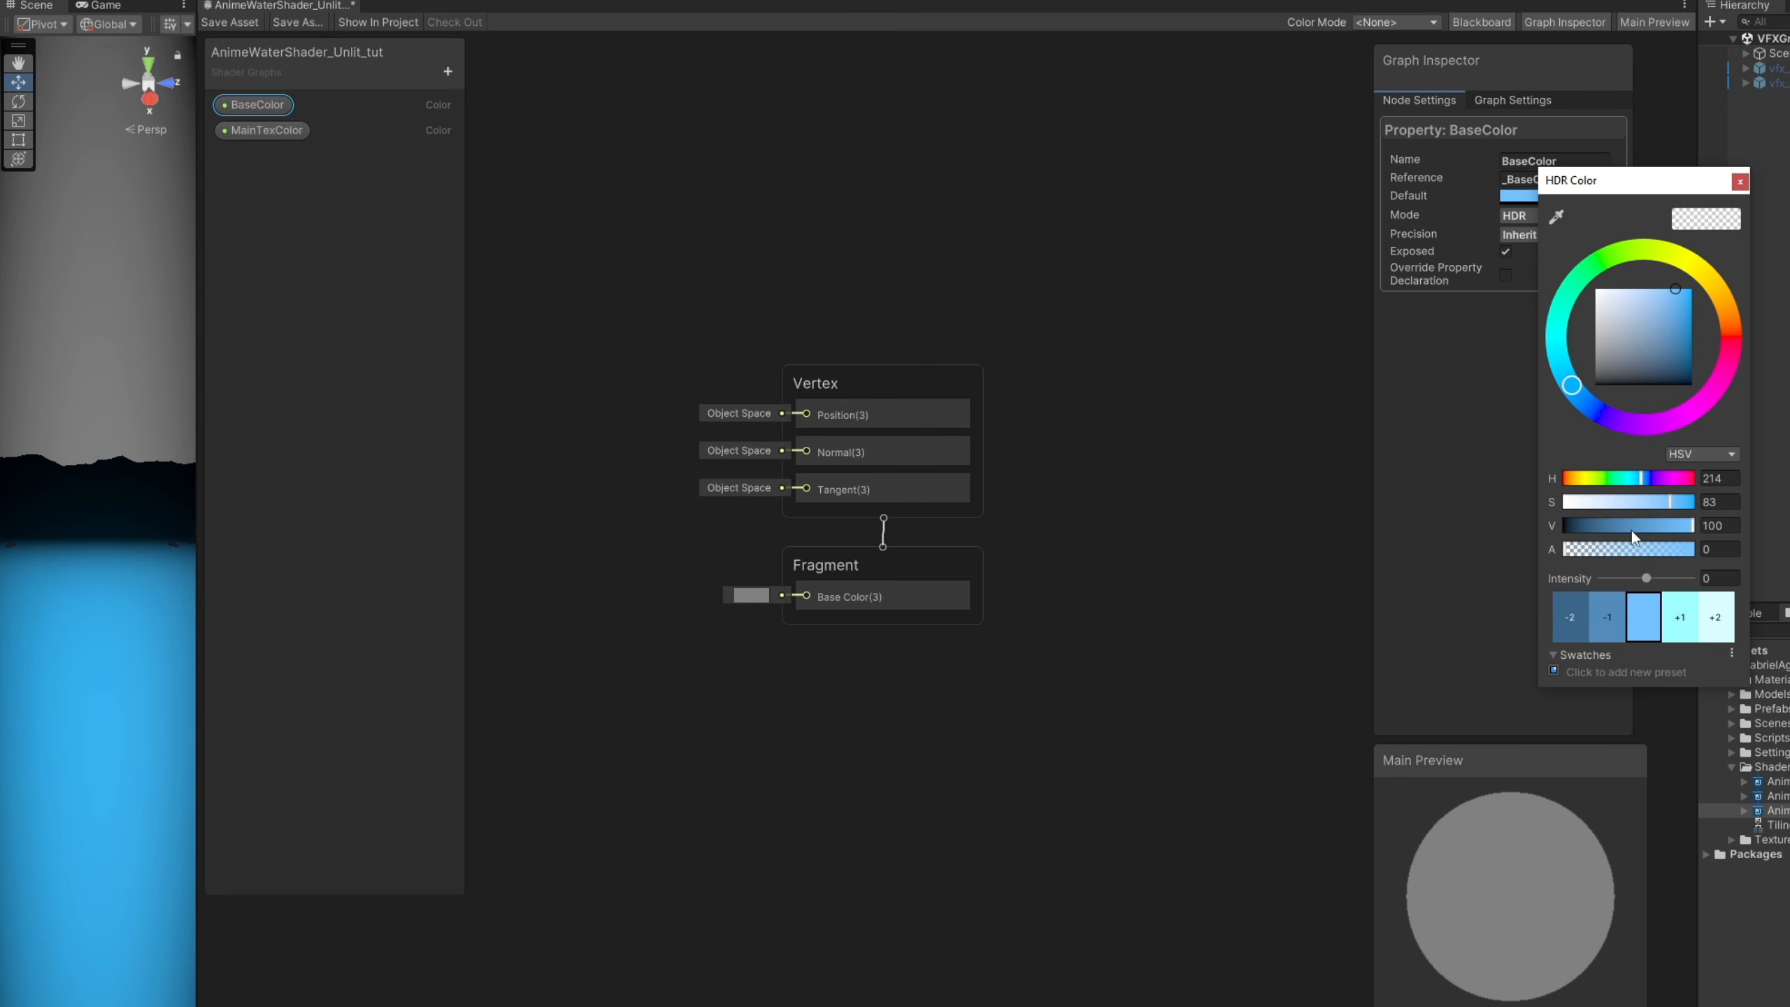
pyautogui.moveTo(1601, 552); pyautogui.dragTo(1775, 555)
pyautogui.click(1740, 184)
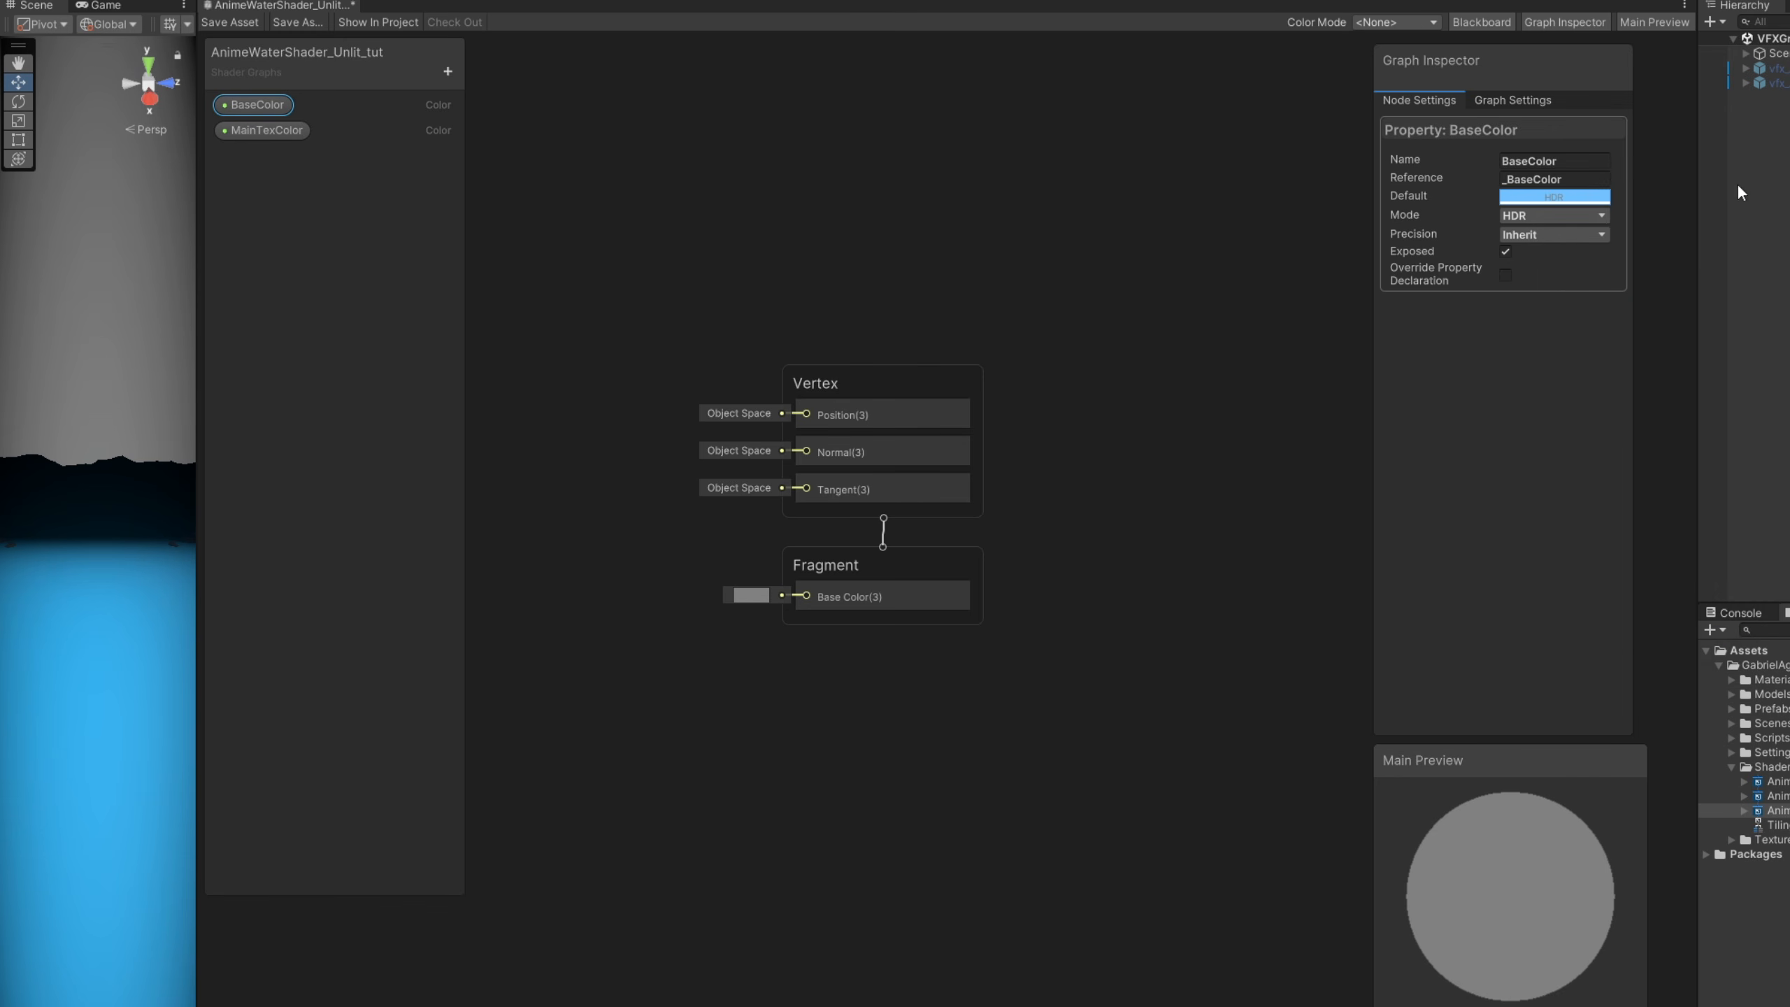
# - Set MainTexColor to HDR mode with a white default colour and alpha 100
pyautogui.click(285, 130)
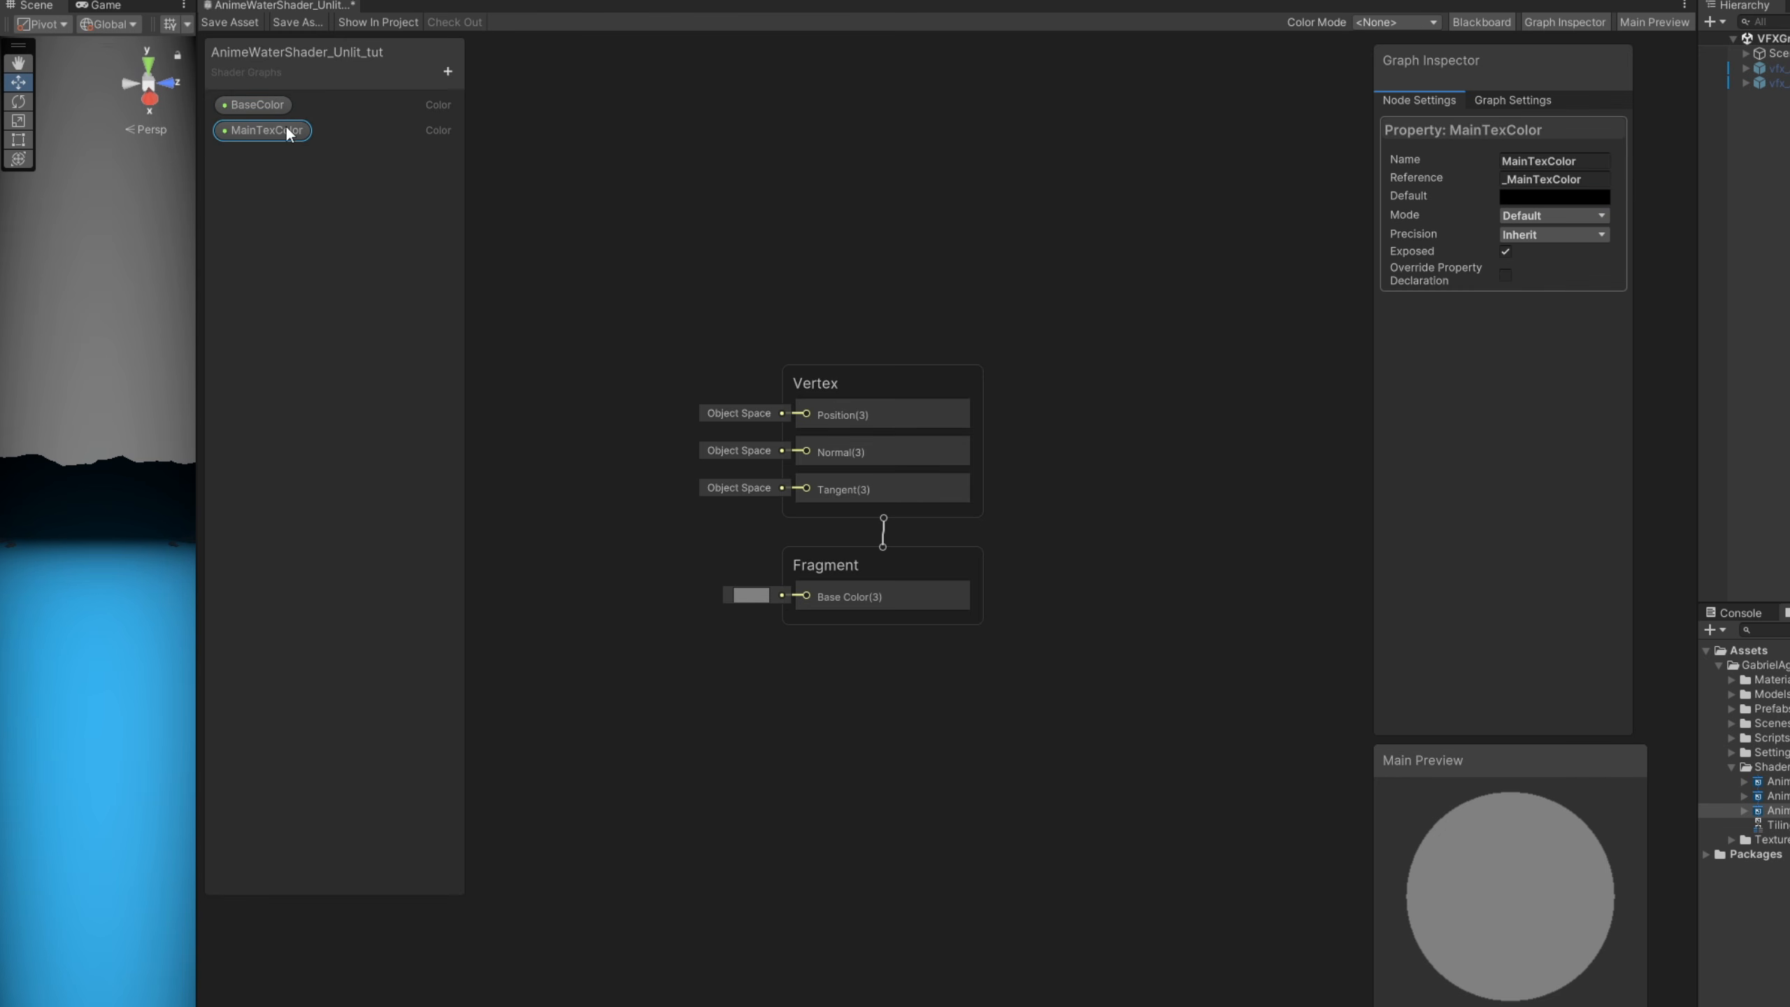
pyautogui.click(1557, 215)
pyautogui.click(1542, 256)
pyautogui.click(1546, 196)
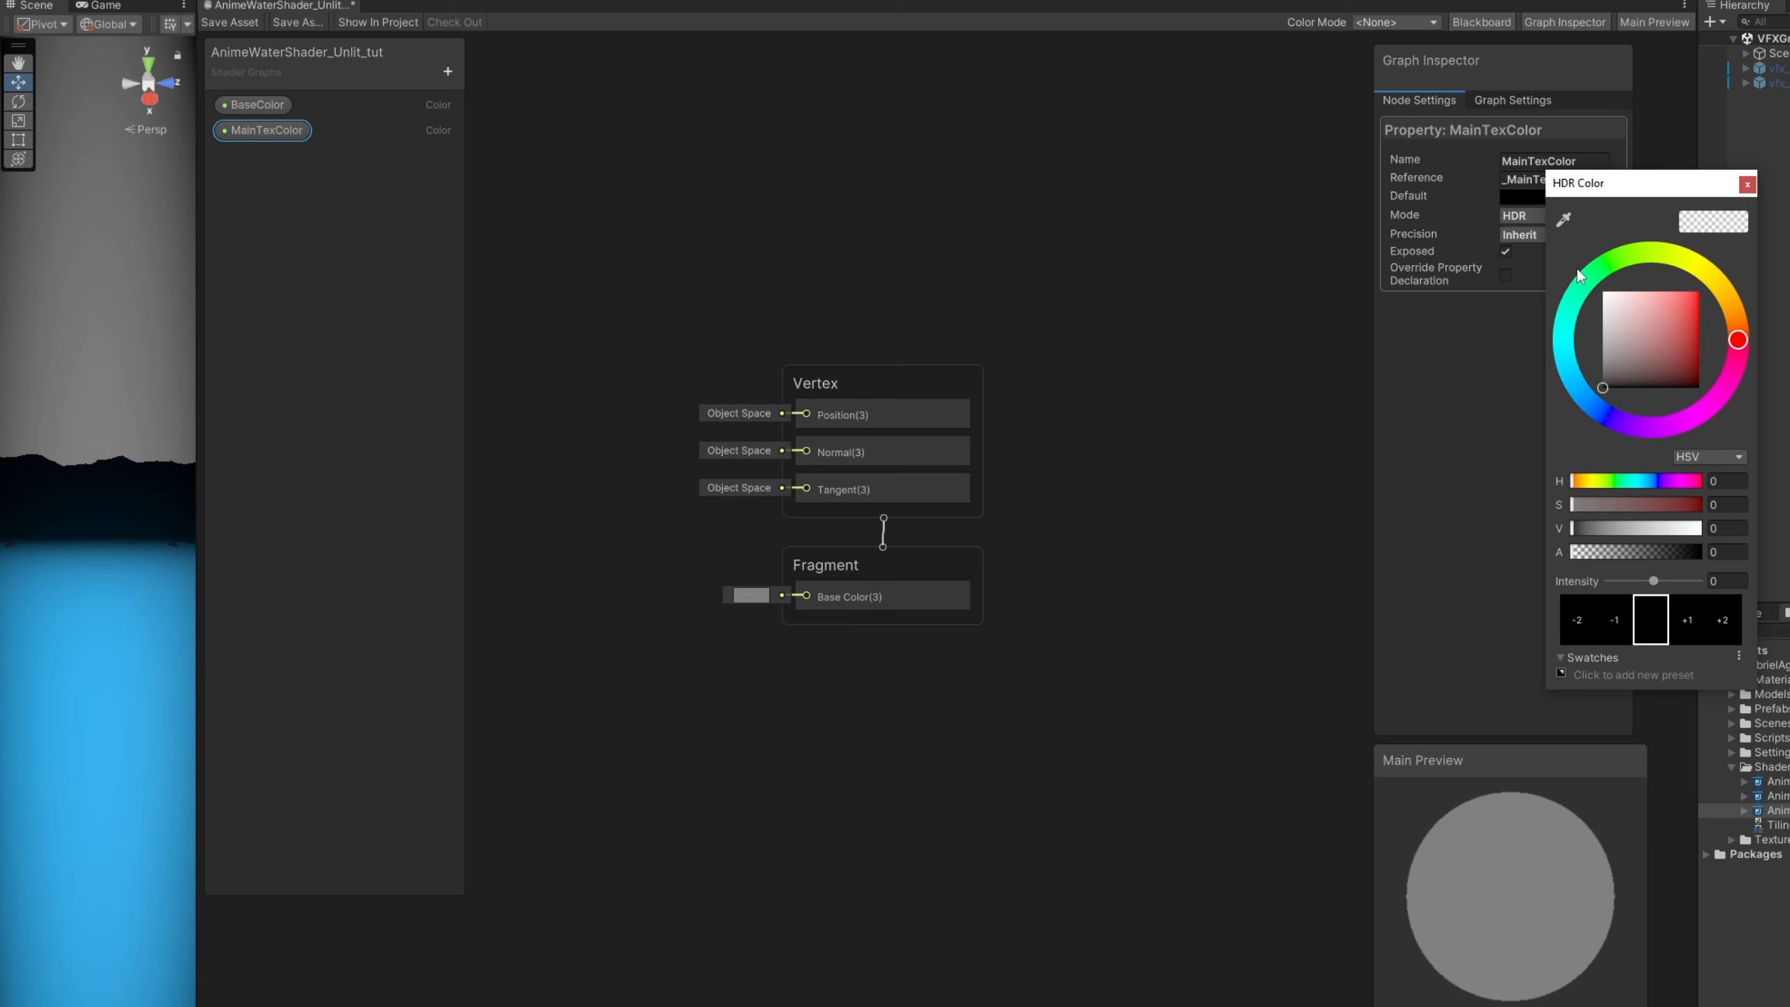
pyautogui.moveTo(1608, 362); pyautogui.dragTo(1578, 258)
pyautogui.moveTo(1616, 550); pyautogui.dragTo(1788, 548)
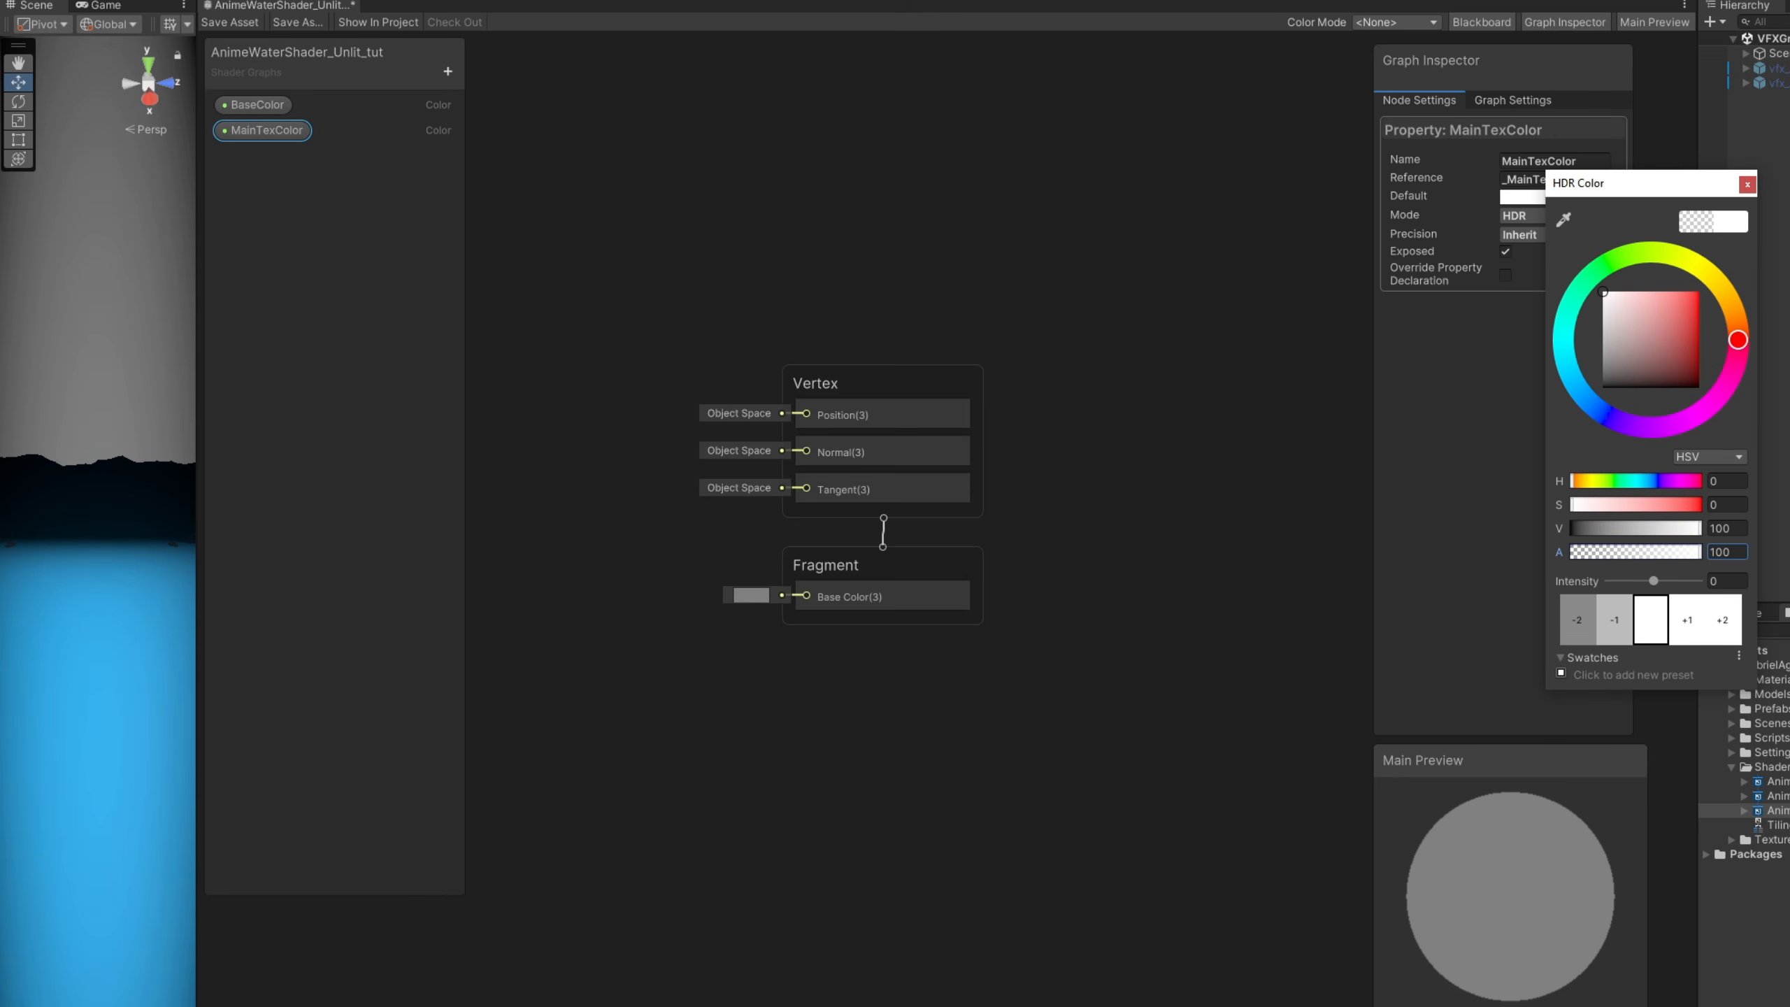
pyautogui.click(1746, 185)
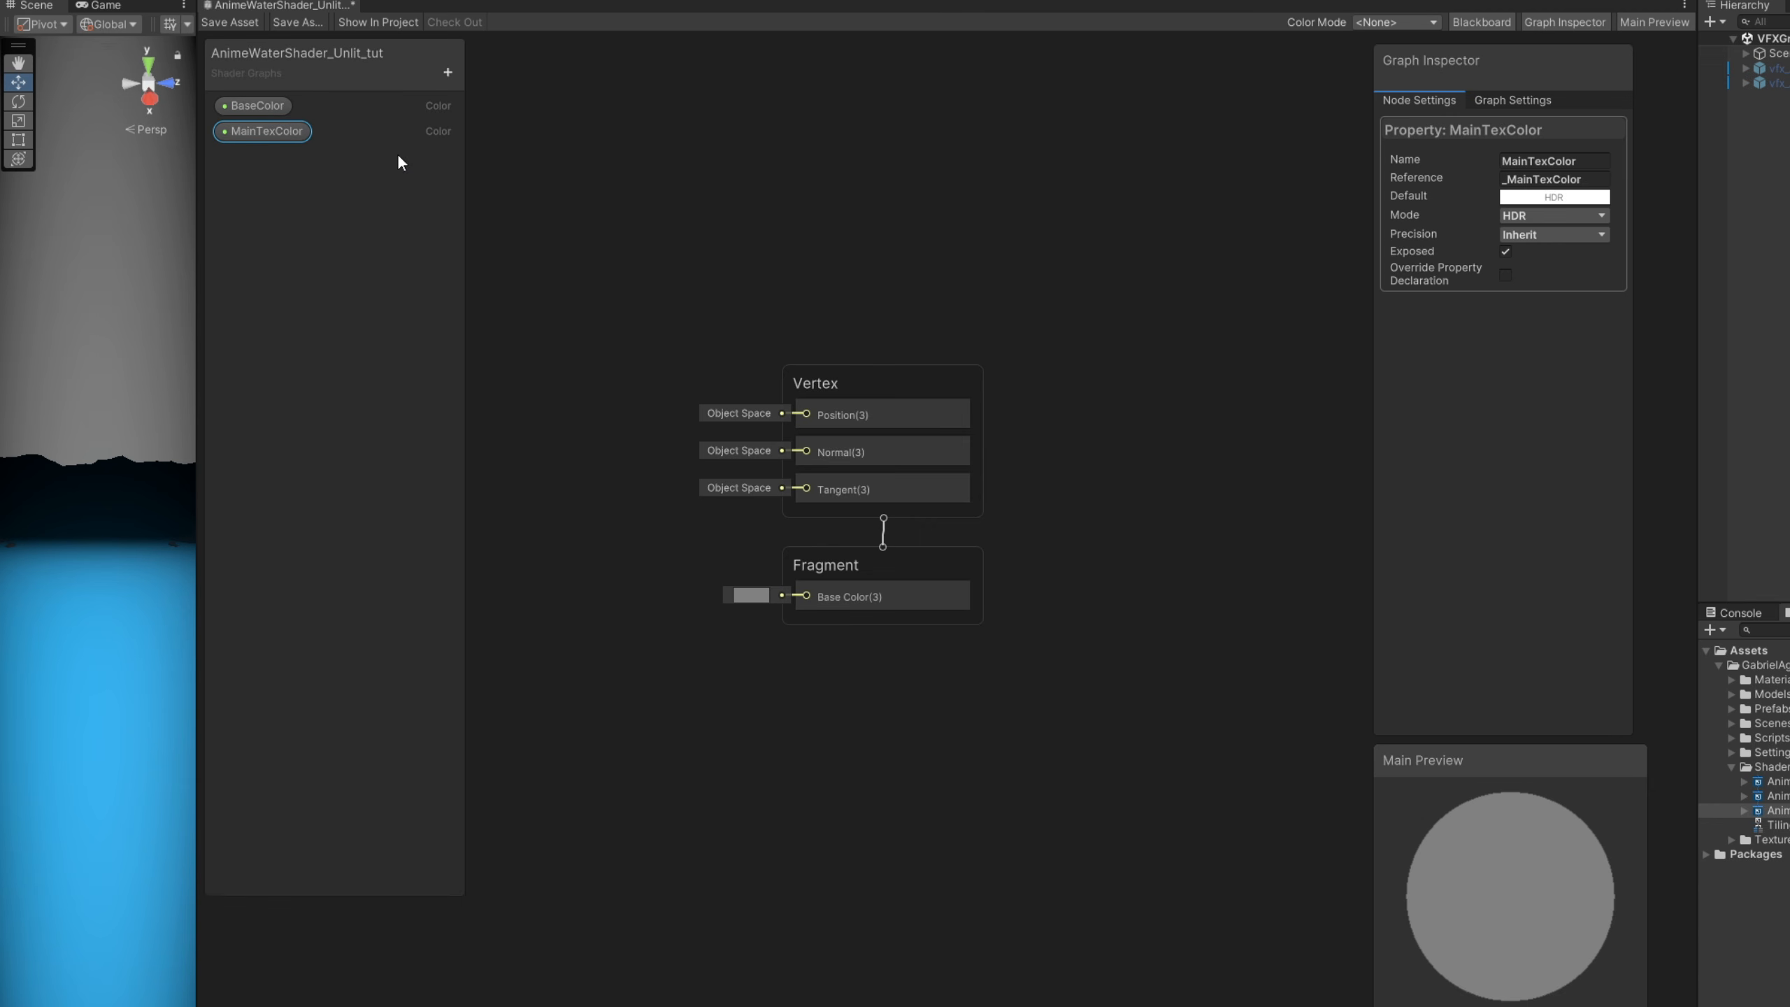
# - Add a Texture 2D property named MainTex to the shader graph
pyautogui.moveTo(628, 234); pyautogui.dragTo(967, 260, button='middle')
pyautogui.click(447, 73)
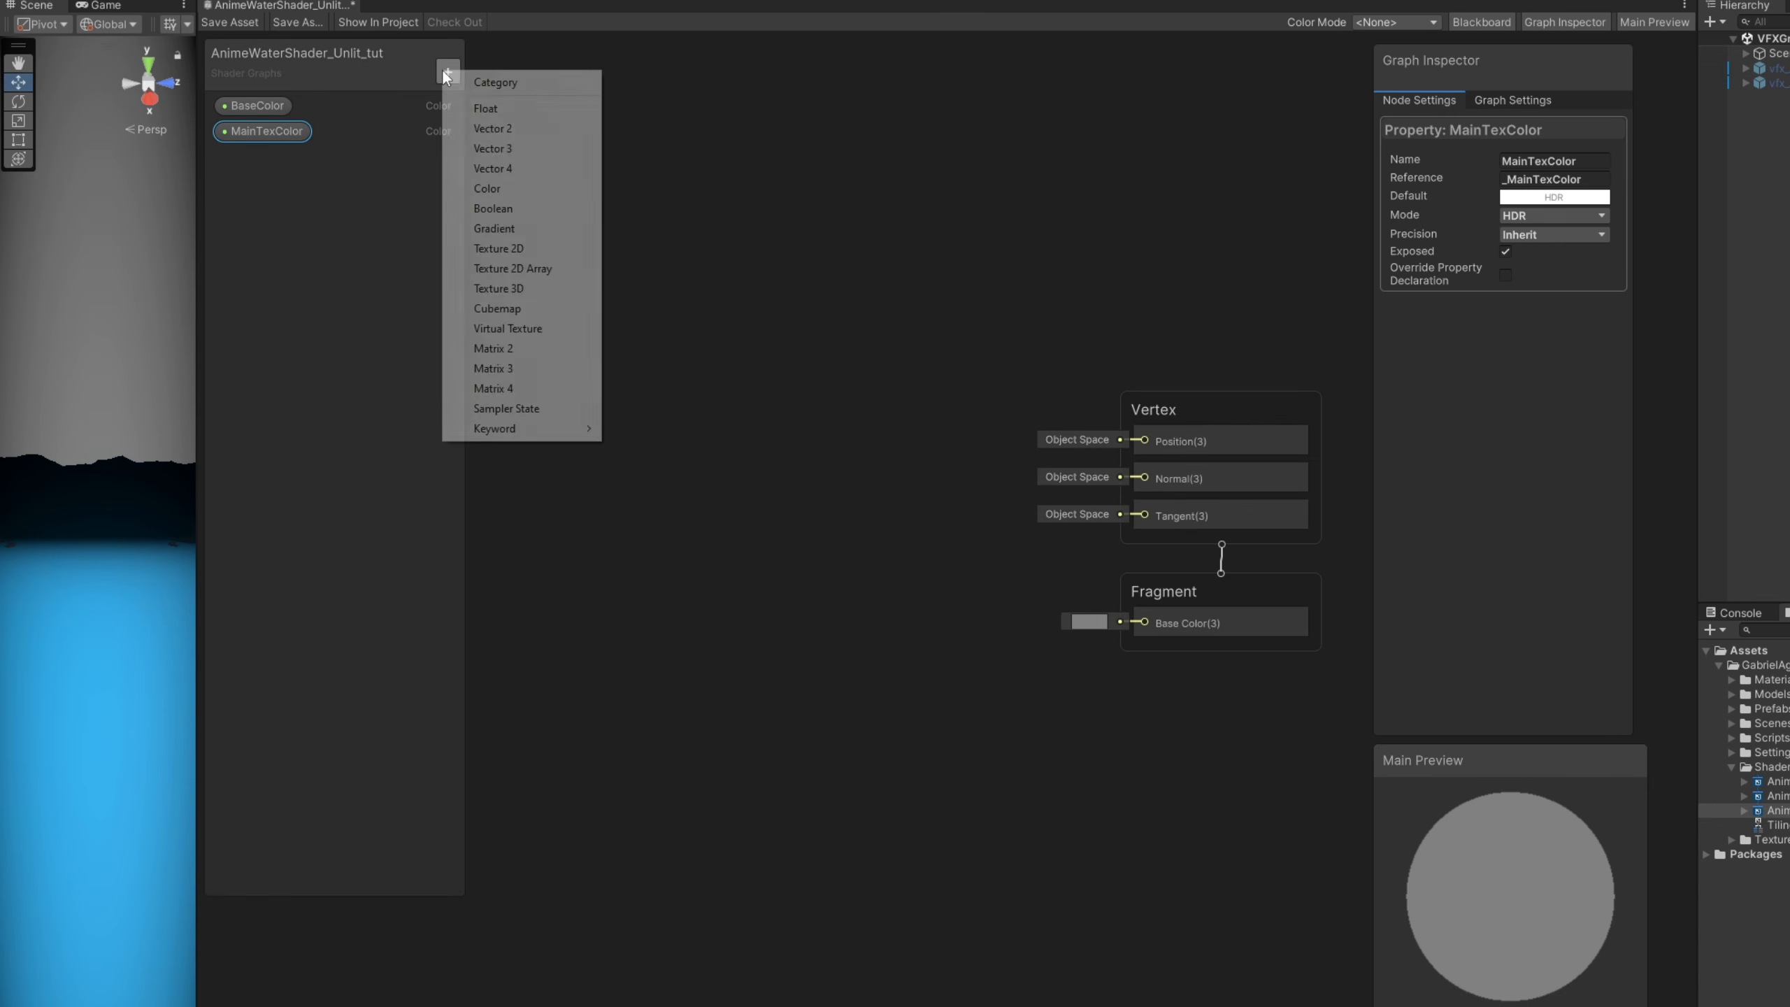
pyautogui.click(504, 249)
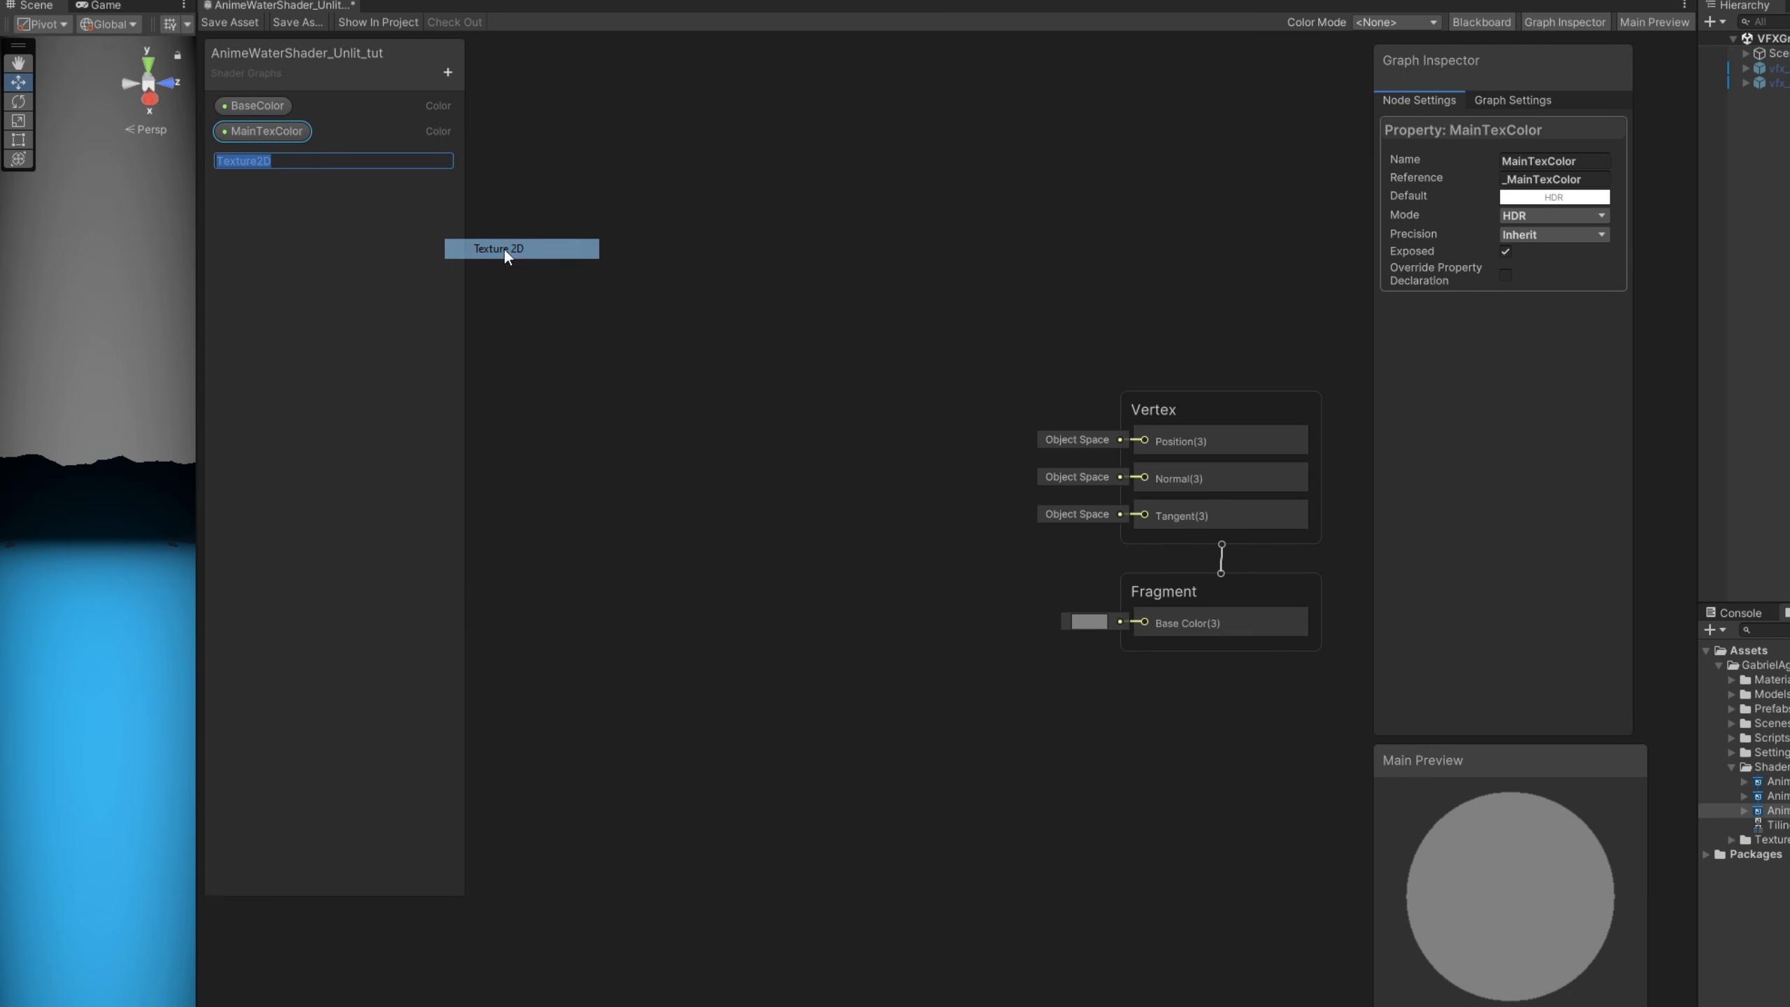
pyautogui.write('MainTex')
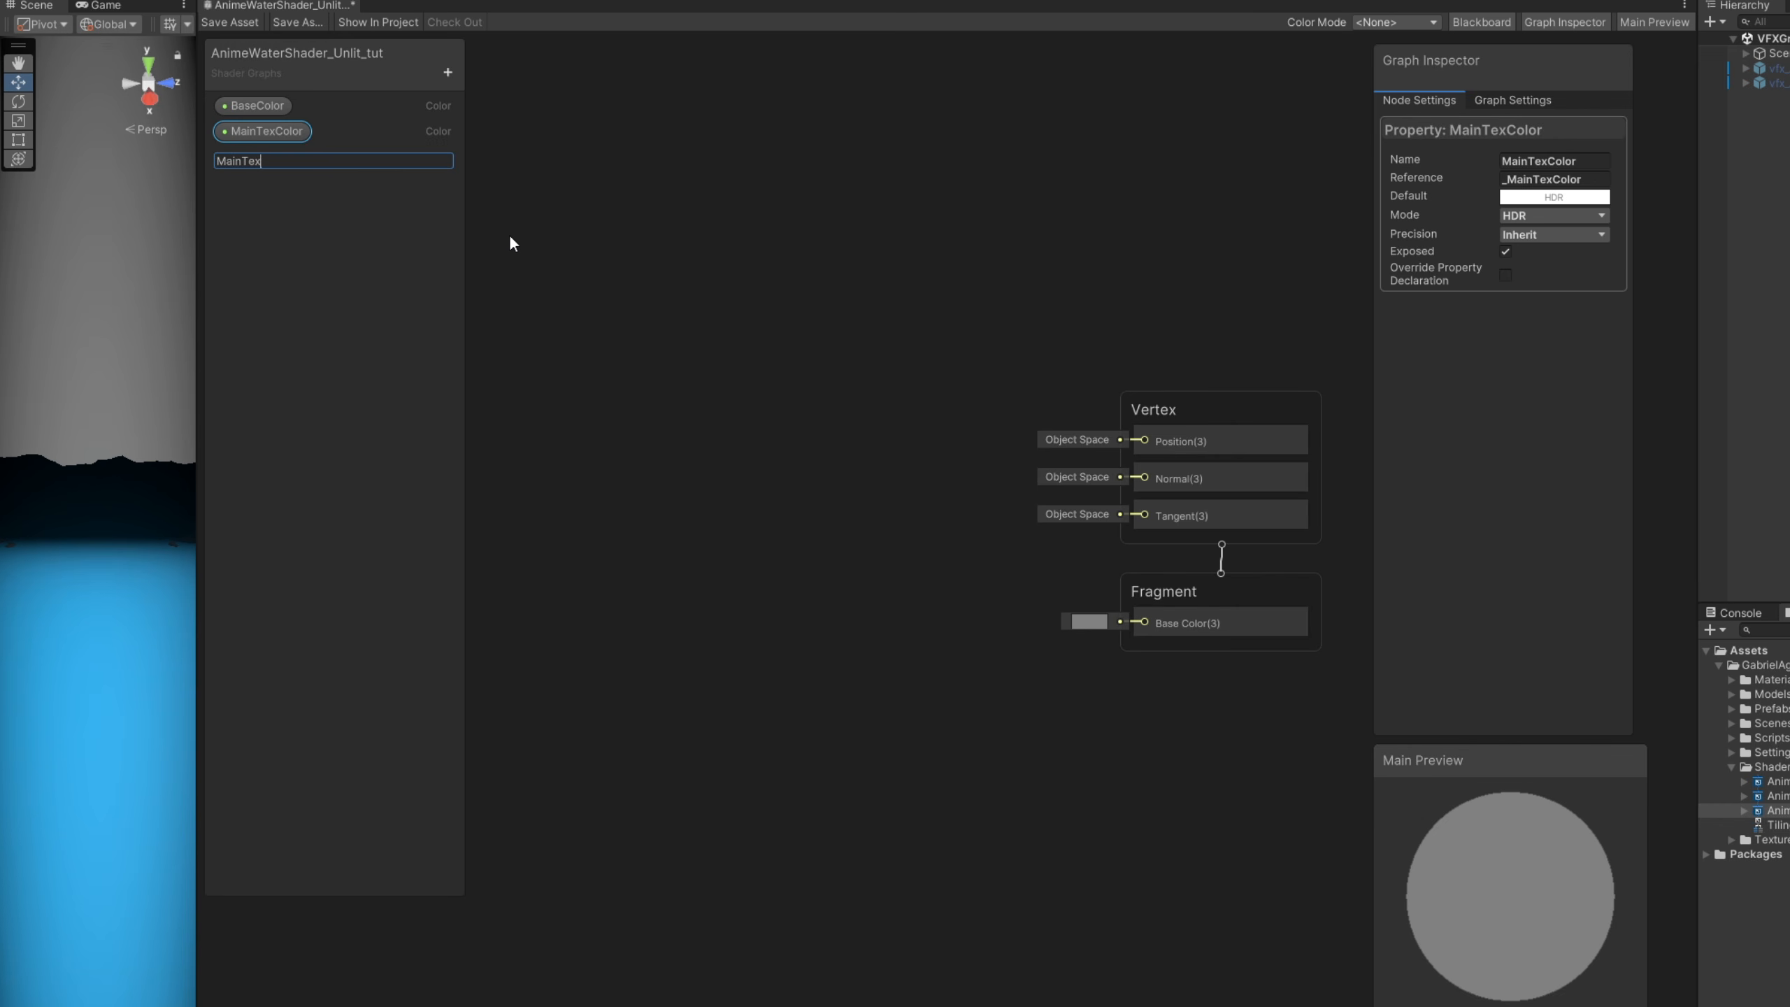
pyautogui.press('Return')
# - Assign the Voronoi02 texture as the default of the MainTex property
pyautogui.click(260, 160)
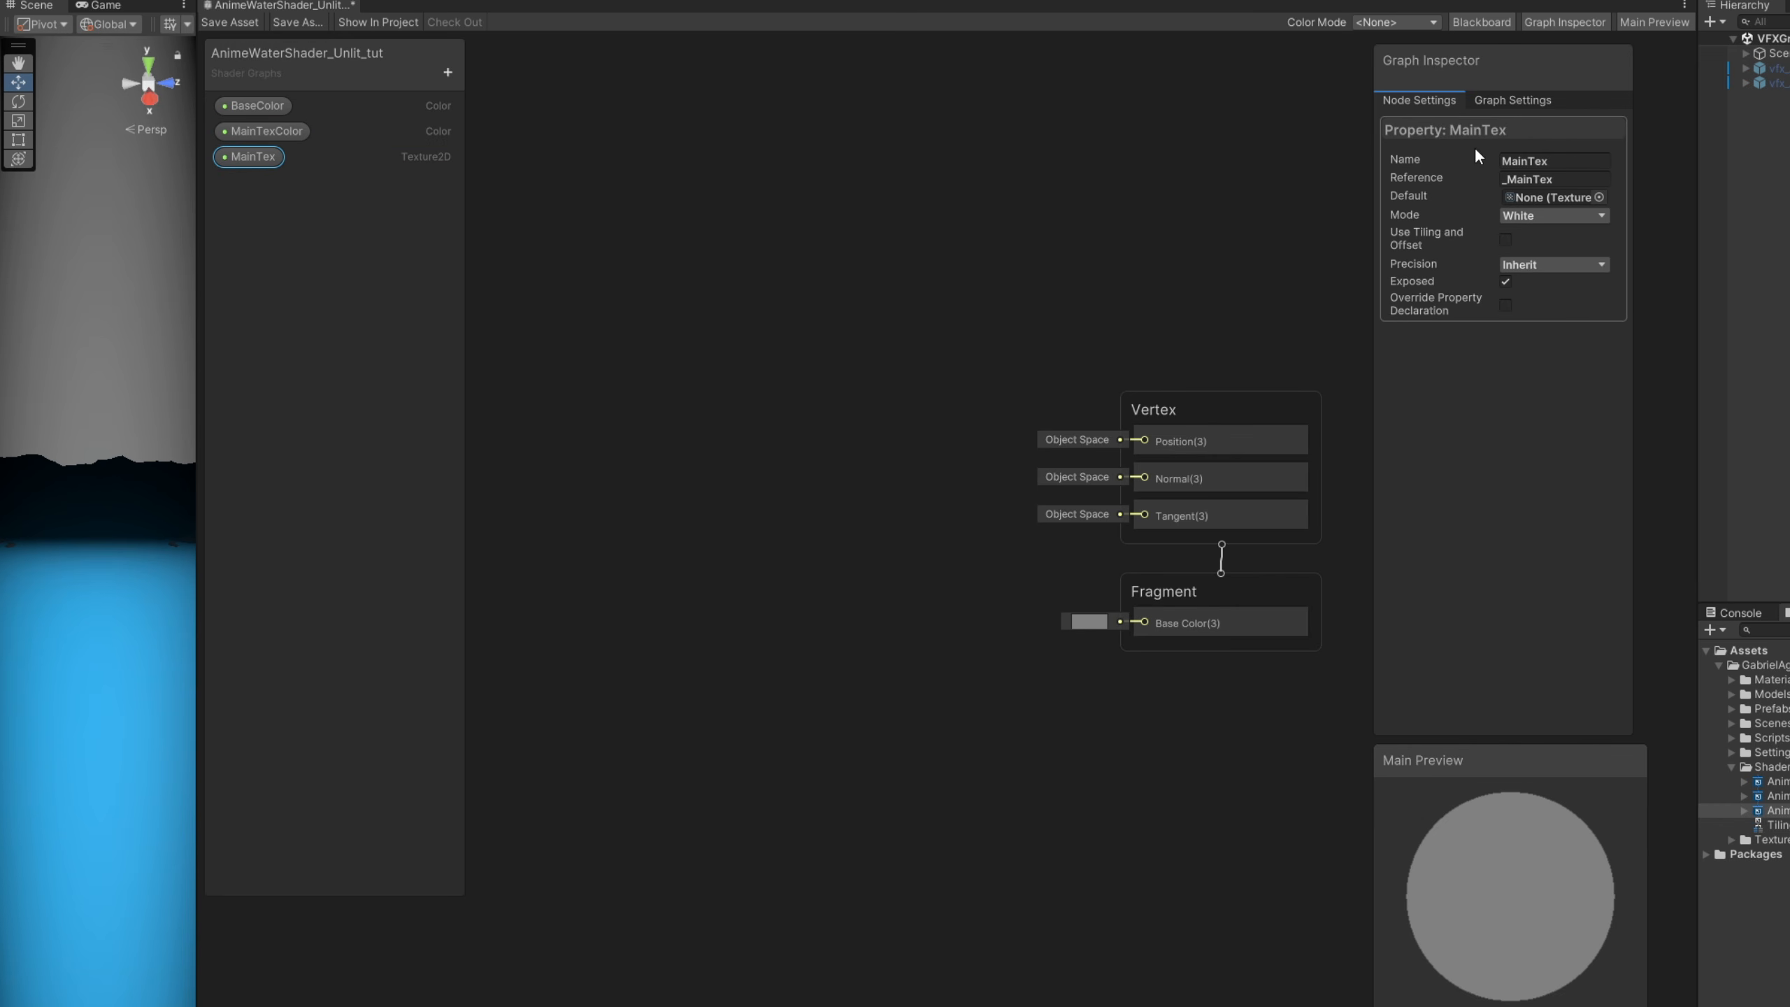
pyautogui.click(1597, 198)
pyautogui.moveTo(1684, 170); pyautogui.dragTo(810, 175)
pyautogui.click(1381, 279)
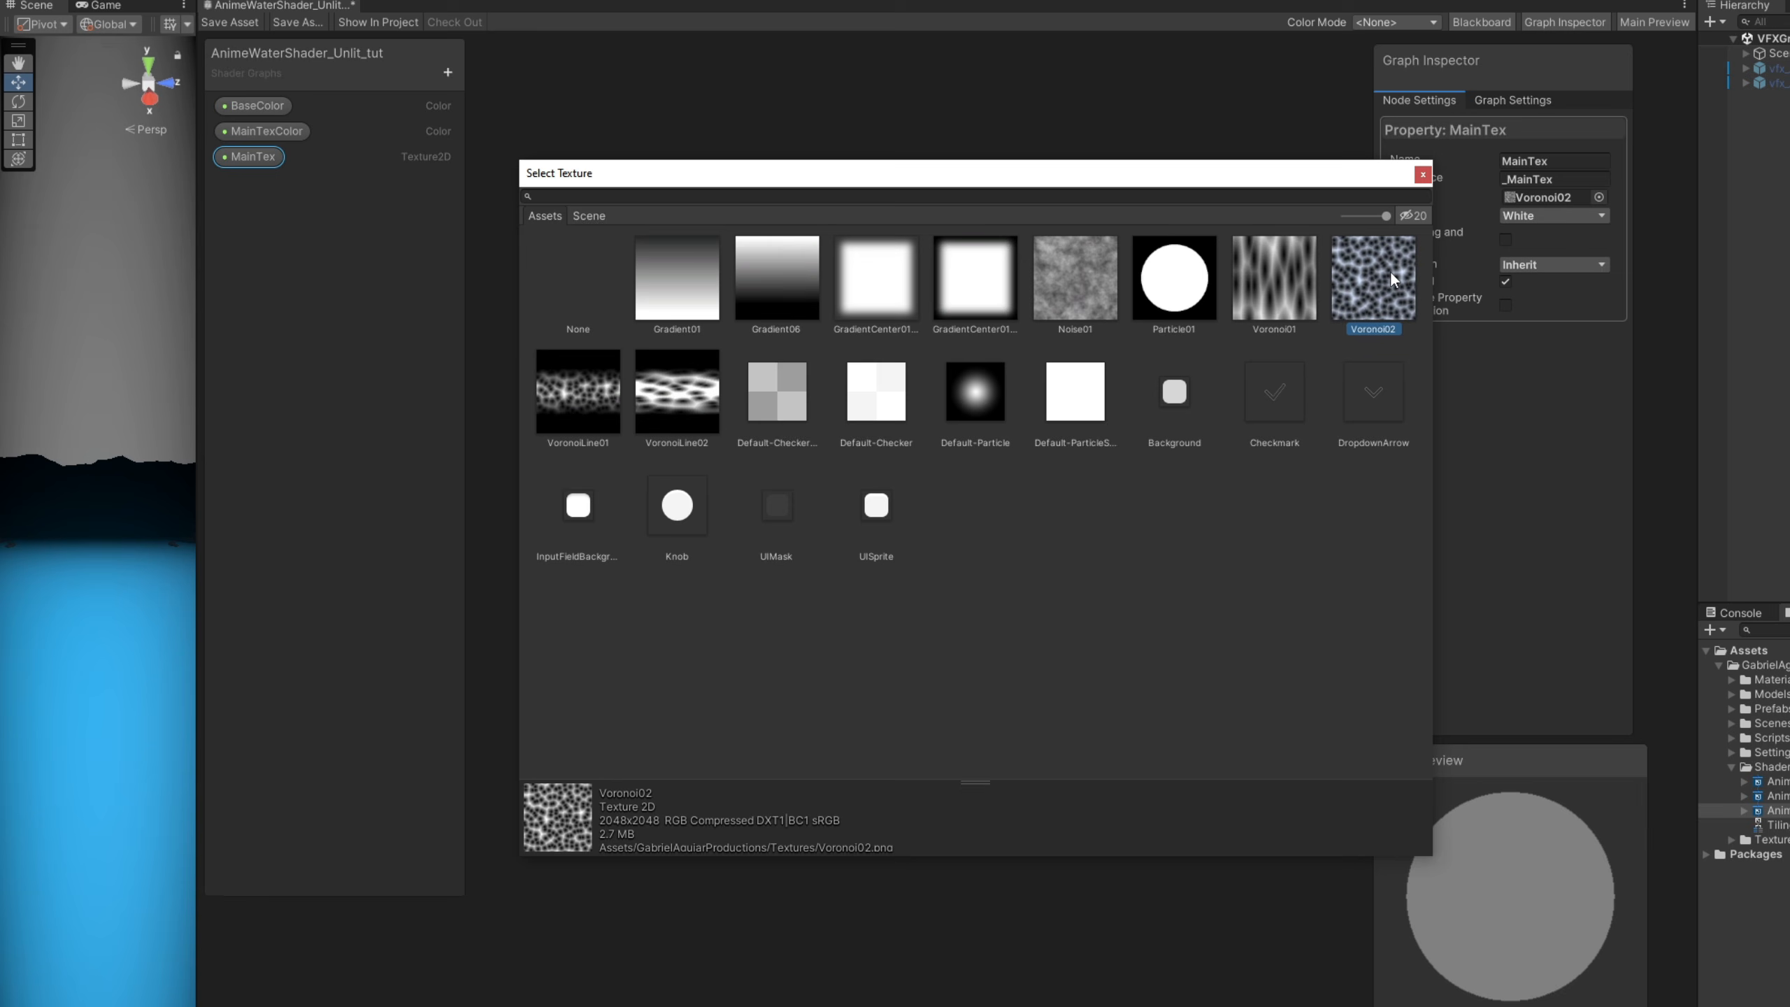
pyautogui.doubleClick(1392, 276)
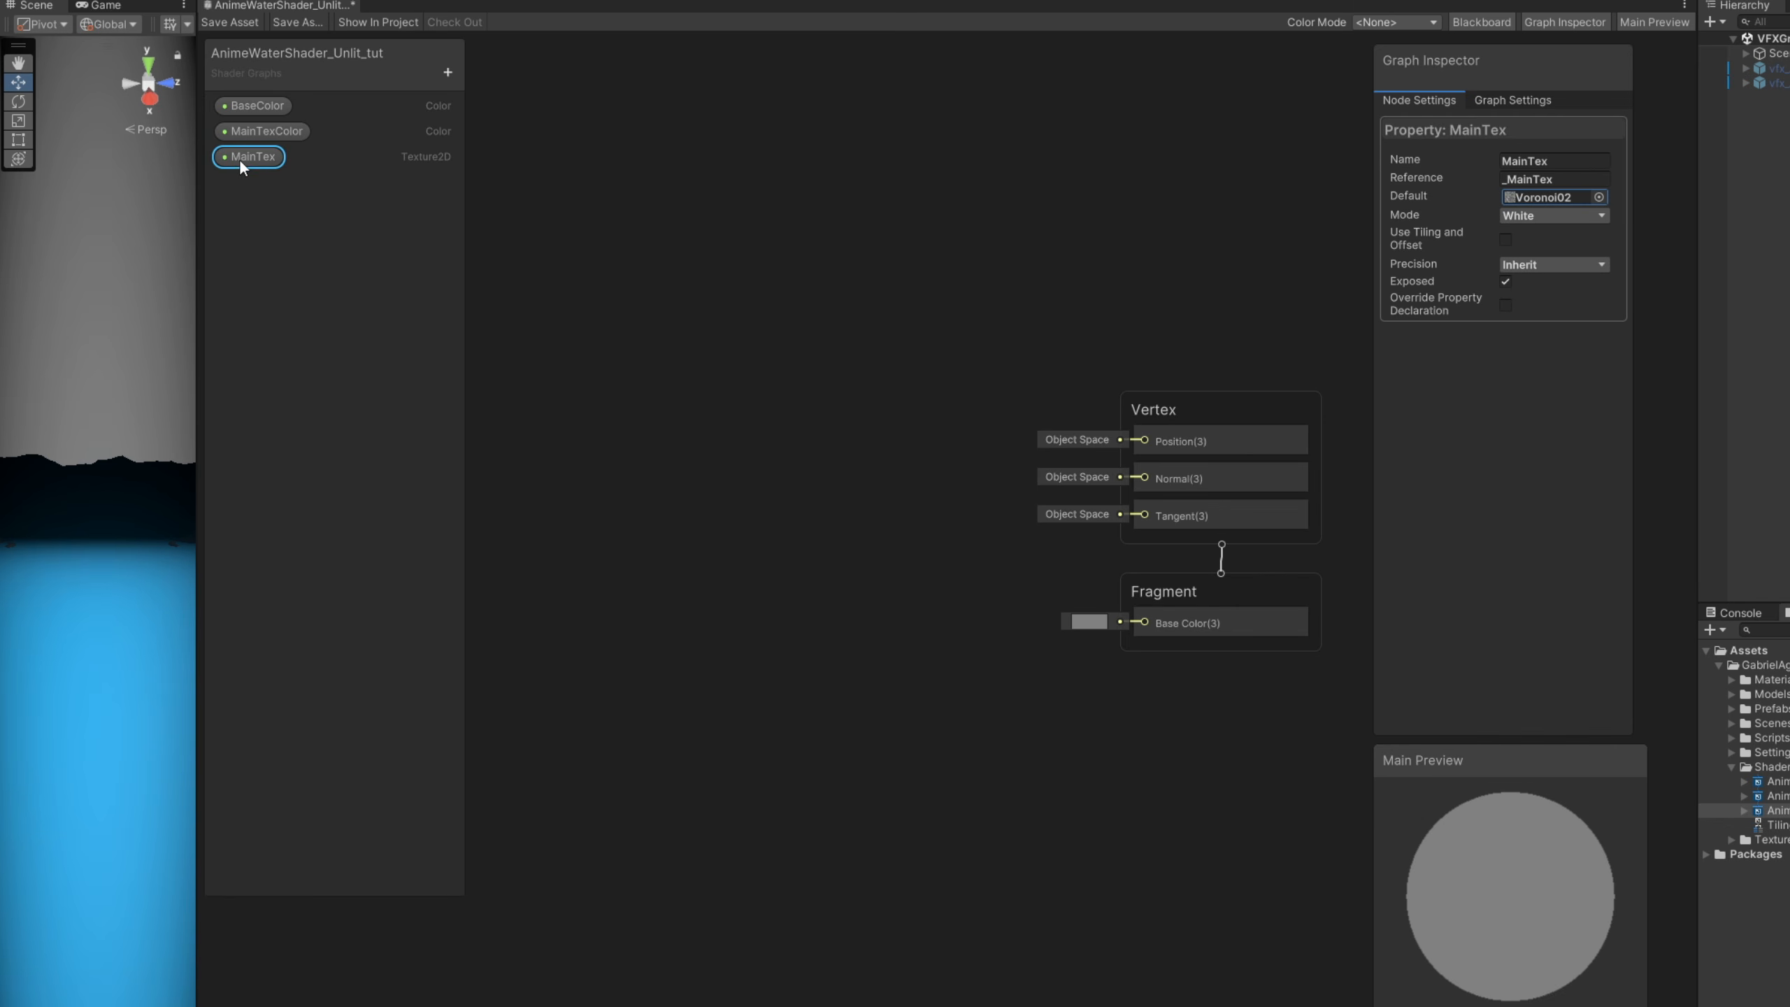
# - Place the MainTex property in the graph and feed it into a new Sample Texture 2D node
pyautogui.moveTo(239, 158); pyautogui.dragTo(738, 433)
pyautogui.write('sam')
pyautogui.press('Return')
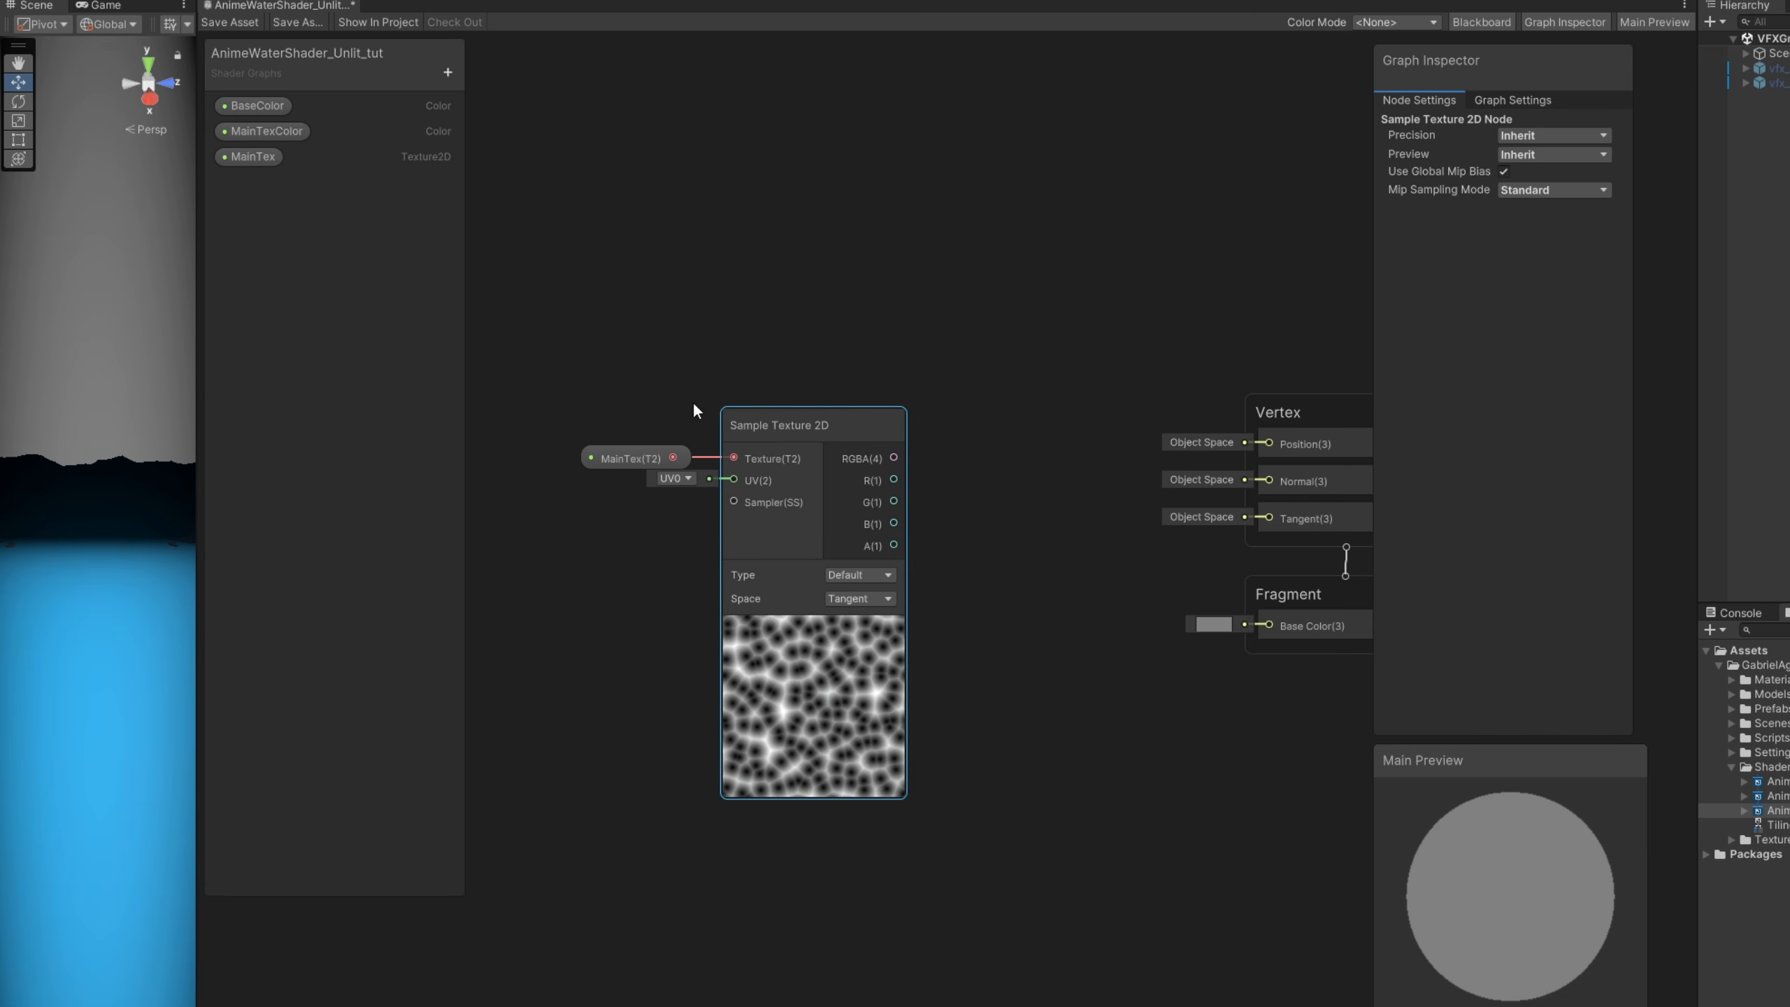
# - Place MainTexColor in the graph and multiply it with the Sample Texture 2D RGBA output through a new Multiply node
pyautogui.moveTo(289, 131); pyautogui.dragTo(1035, 353)
pyautogui.write('mul')
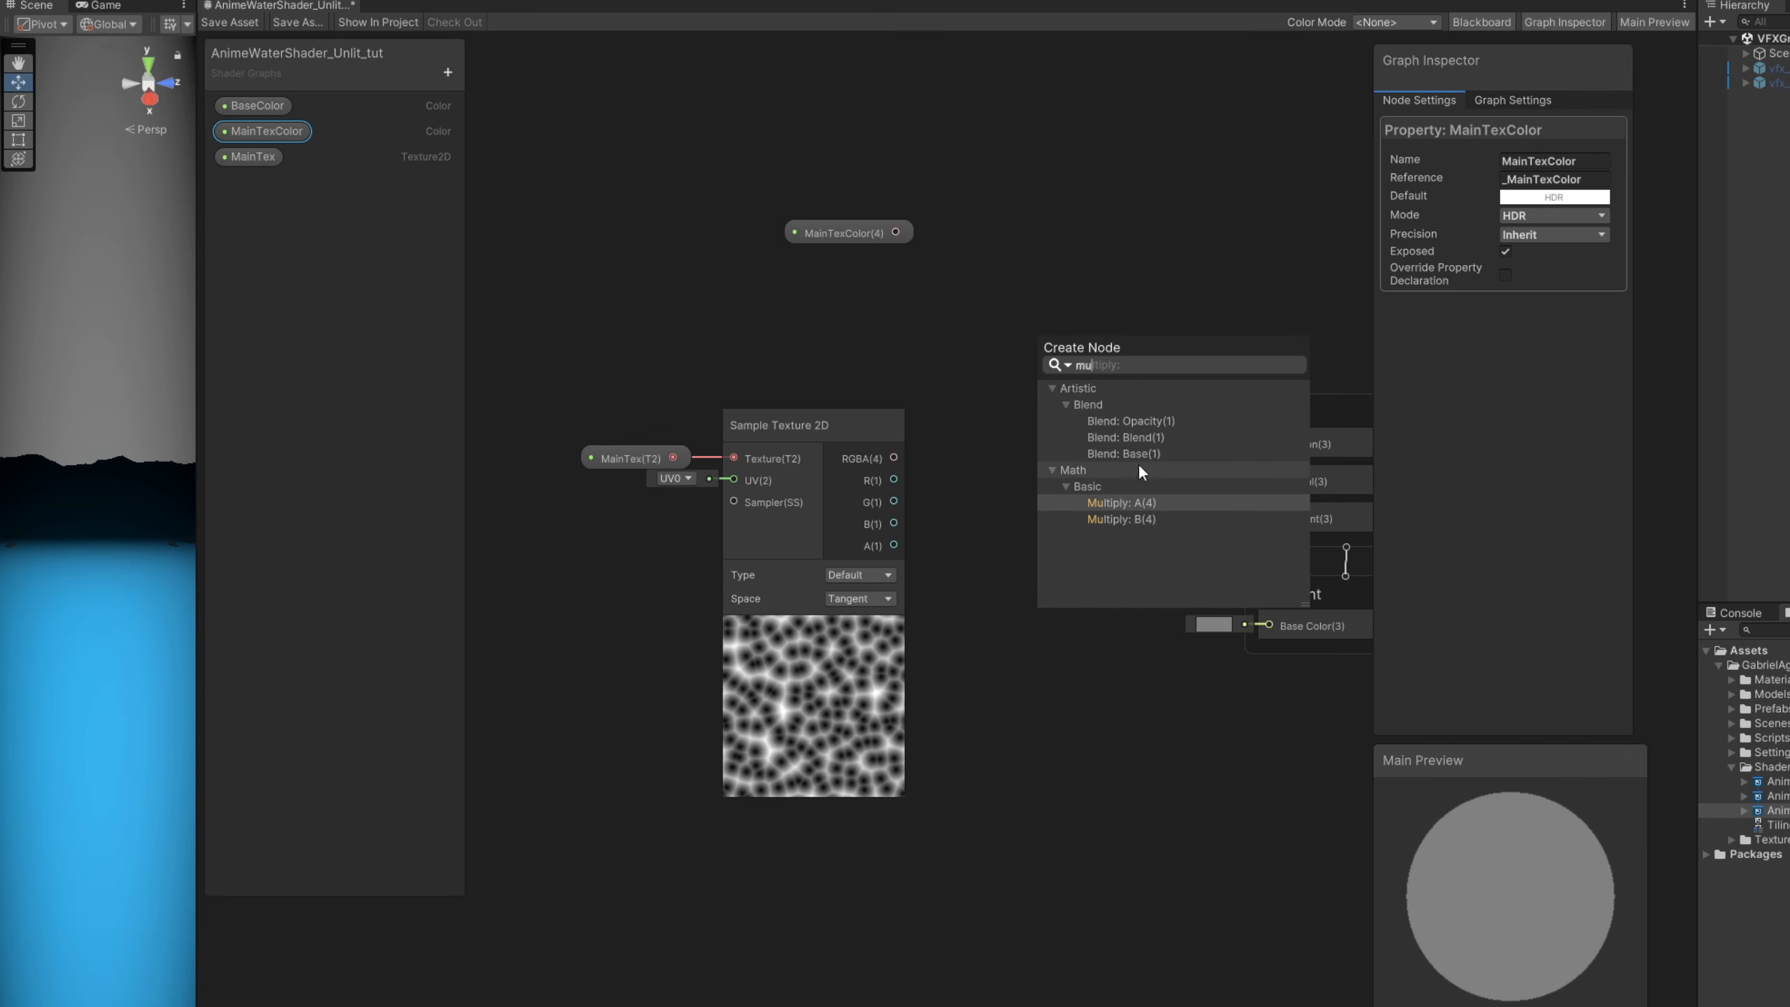
pyautogui.click(1112, 502)
pyautogui.moveTo(893, 457); pyautogui.dragTo(1012, 342)
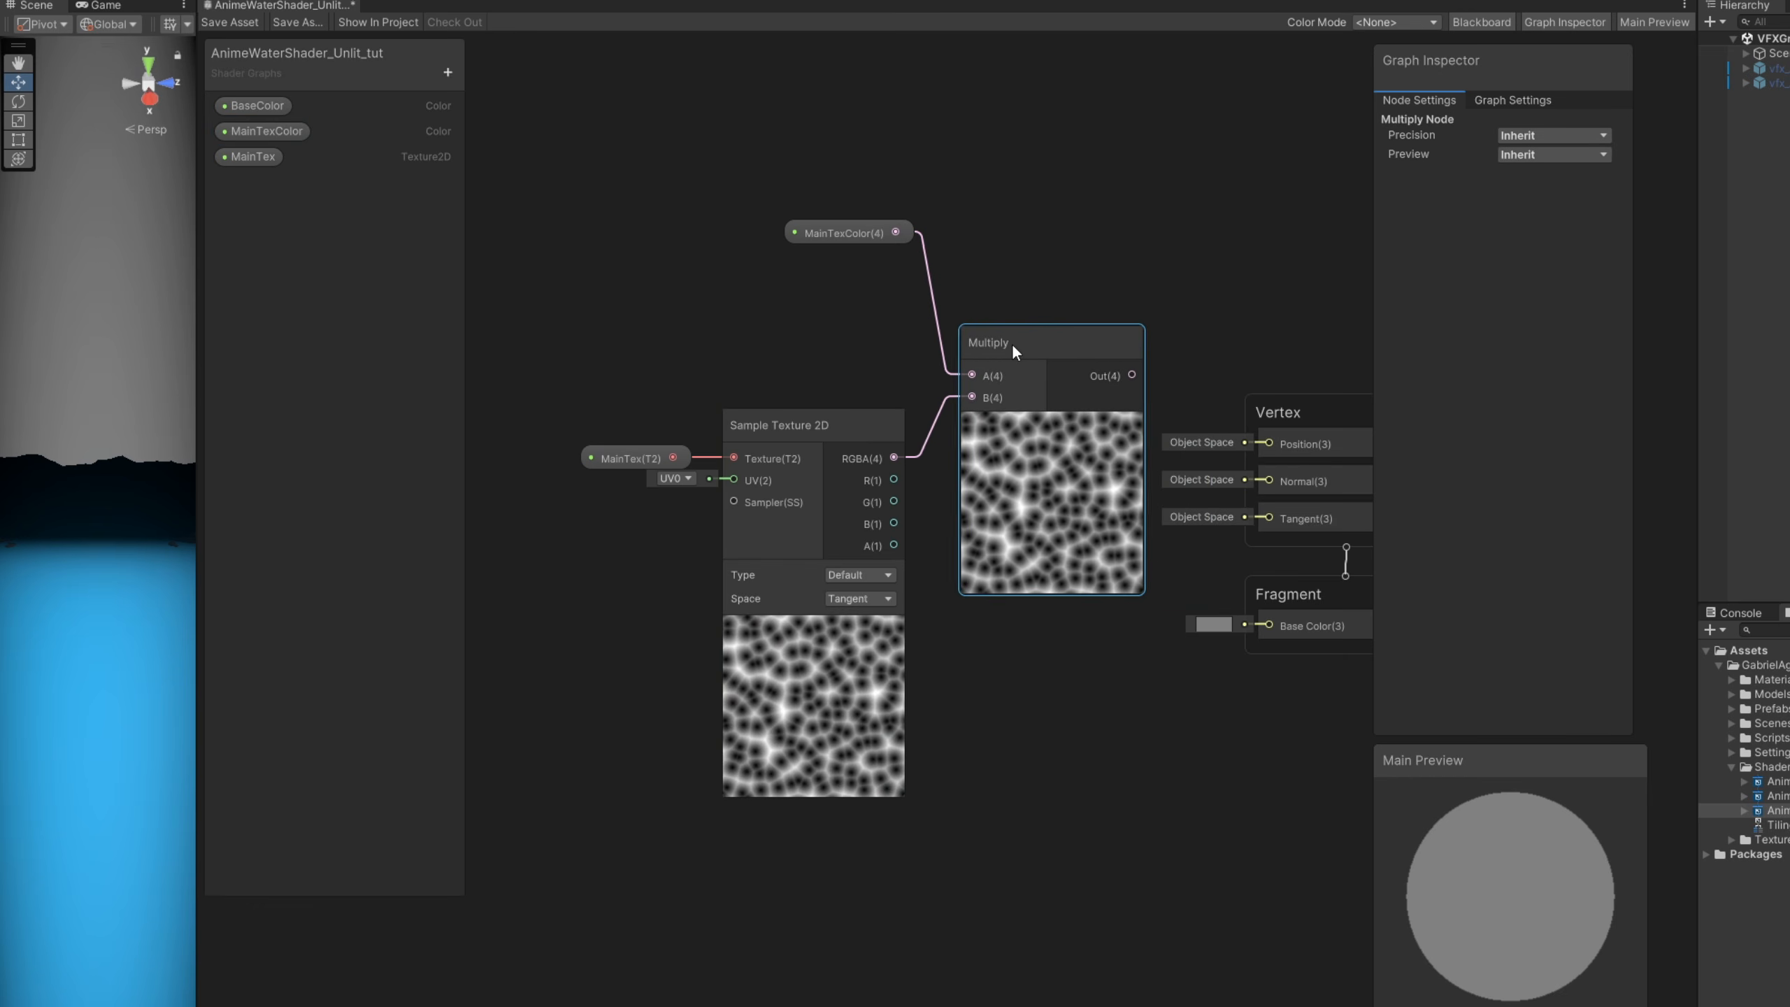
pyautogui.moveTo(845, 232); pyautogui.dragTo(822, 242)
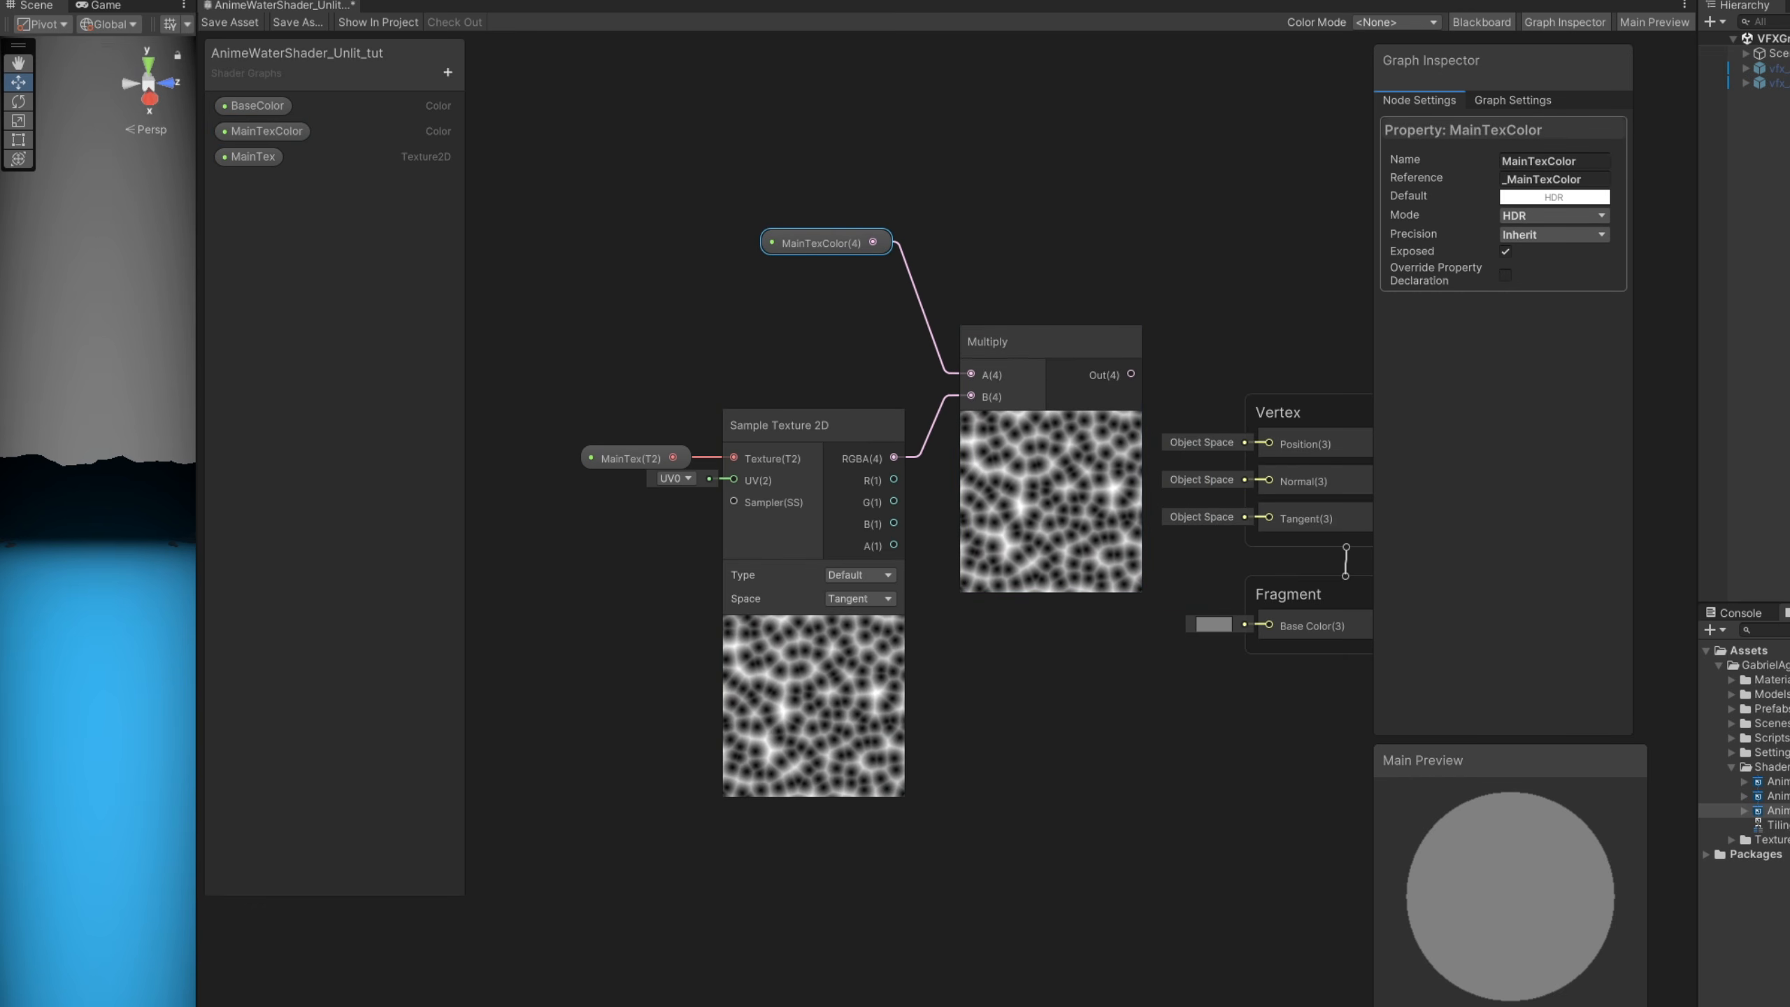
# - Add the Multiply output to the BaseColor property through a new Add node
pyautogui.moveTo(1031, 740); pyautogui.dragTo(634, 229)
pyautogui.moveTo(1046, 345); pyautogui.dragTo(917, 468)
pyautogui.write('add')
pyautogui.doubleClick(955, 498)
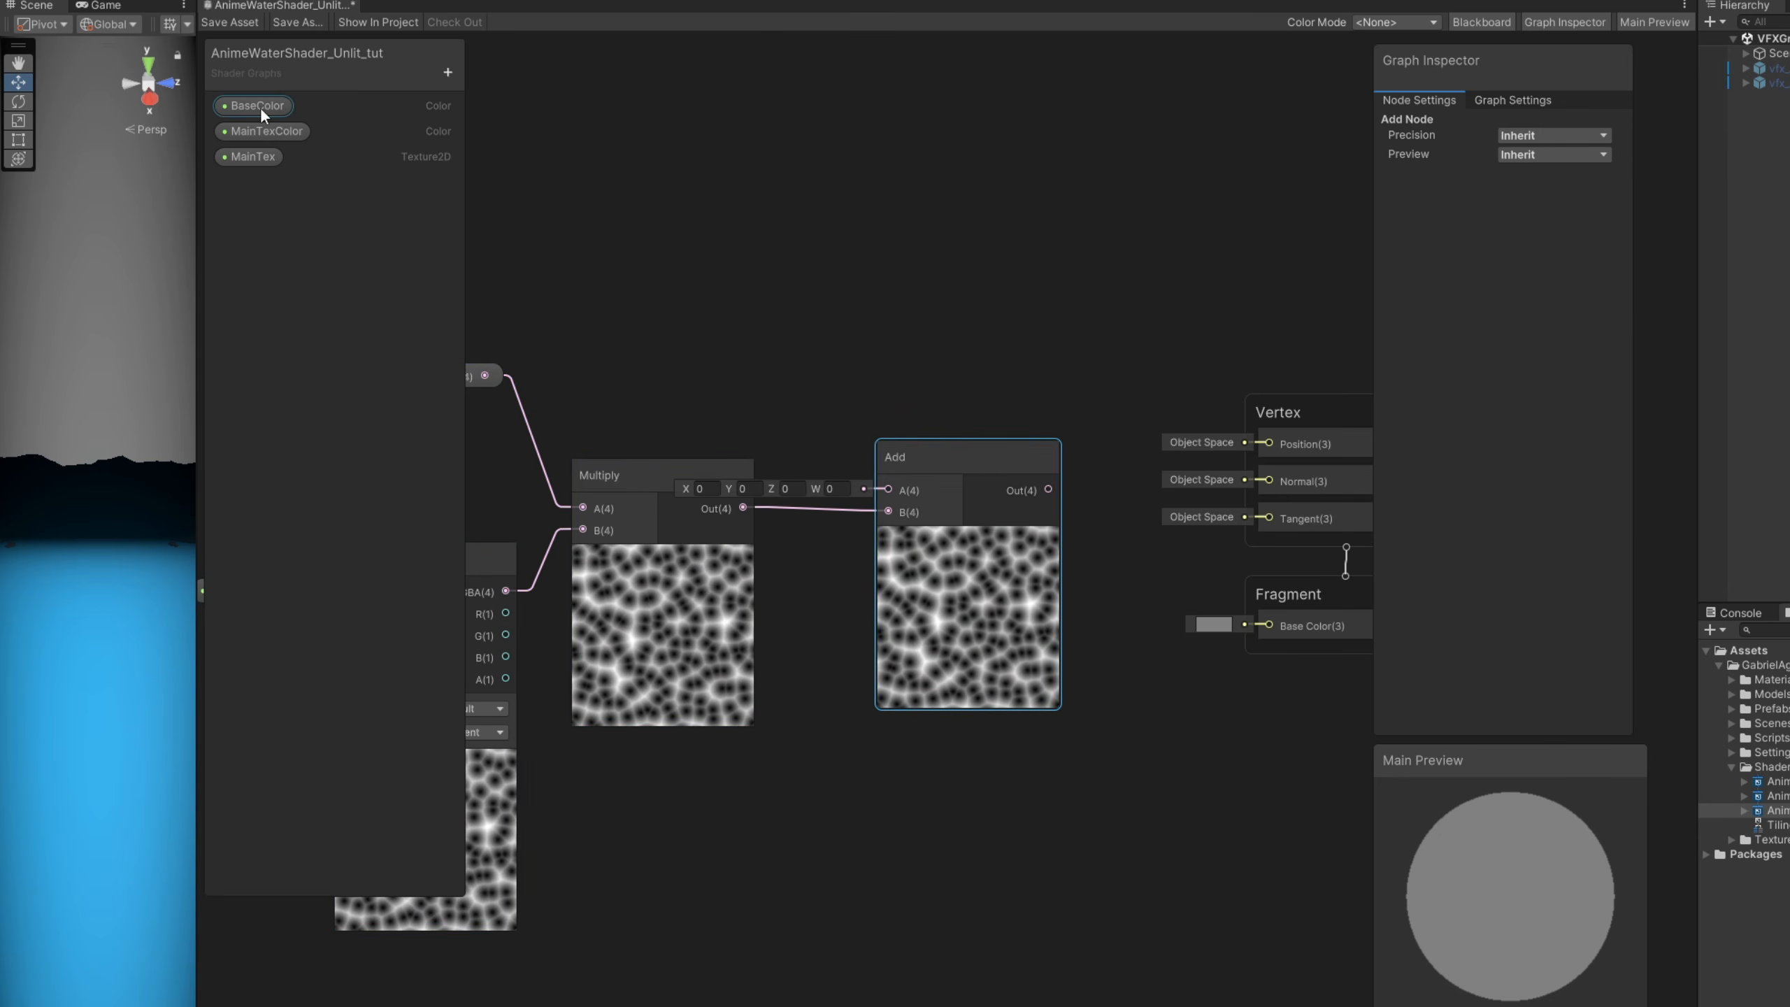
pyautogui.moveTo(257, 106); pyautogui.dragTo(884, 481)
pyautogui.click(884, 471)
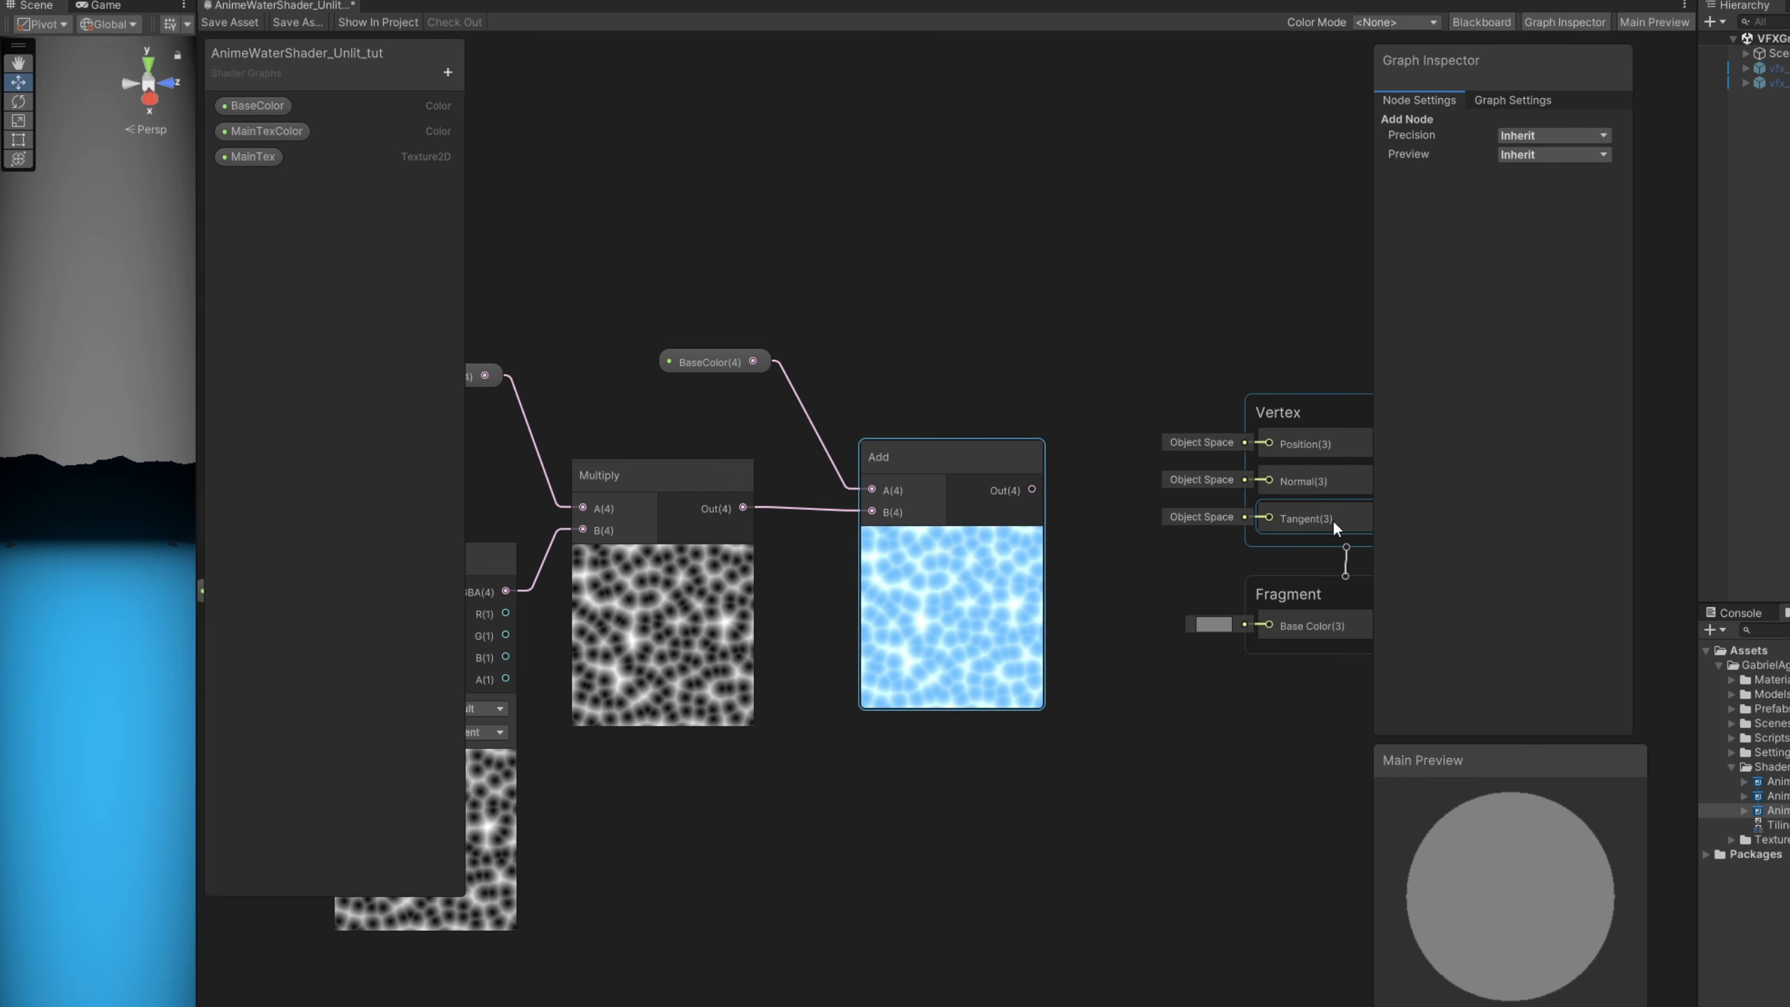
# - Set the graph's surface type to Transparent and enable Alpha Clipping and Support VFX Graph
pyautogui.scroll(1, 1333, 519)
pyautogui.click(1508, 99)
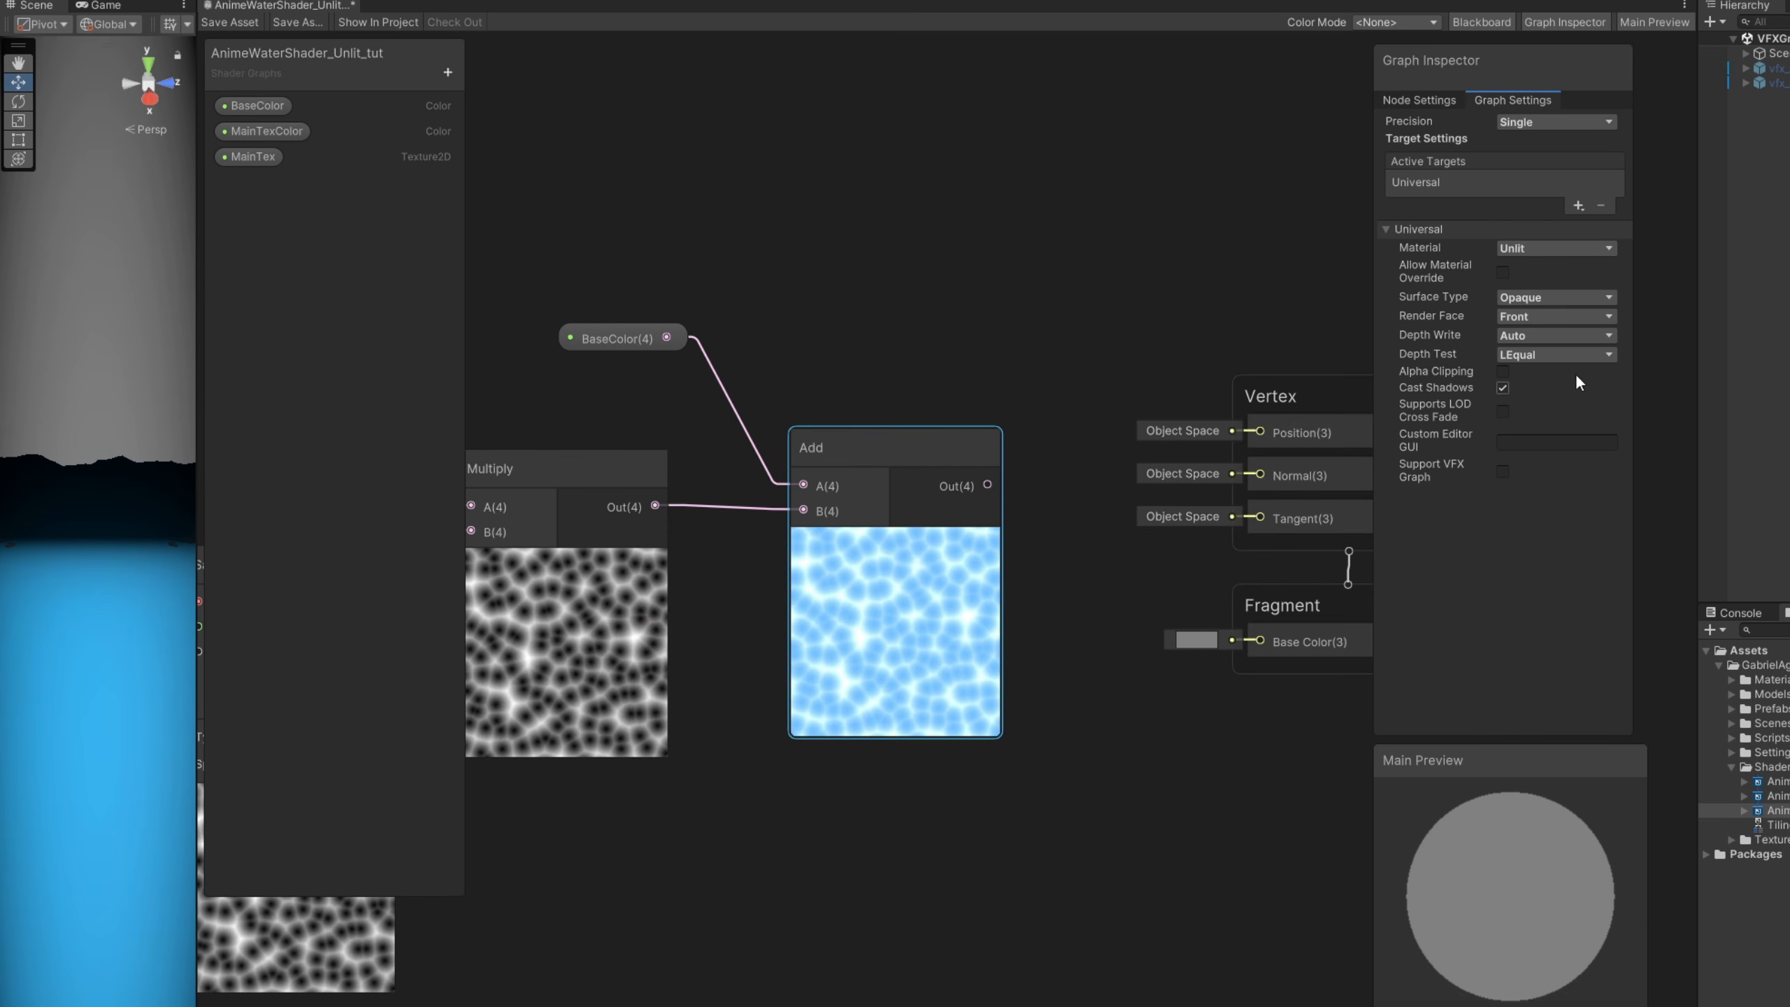
pyautogui.click(1545, 296)
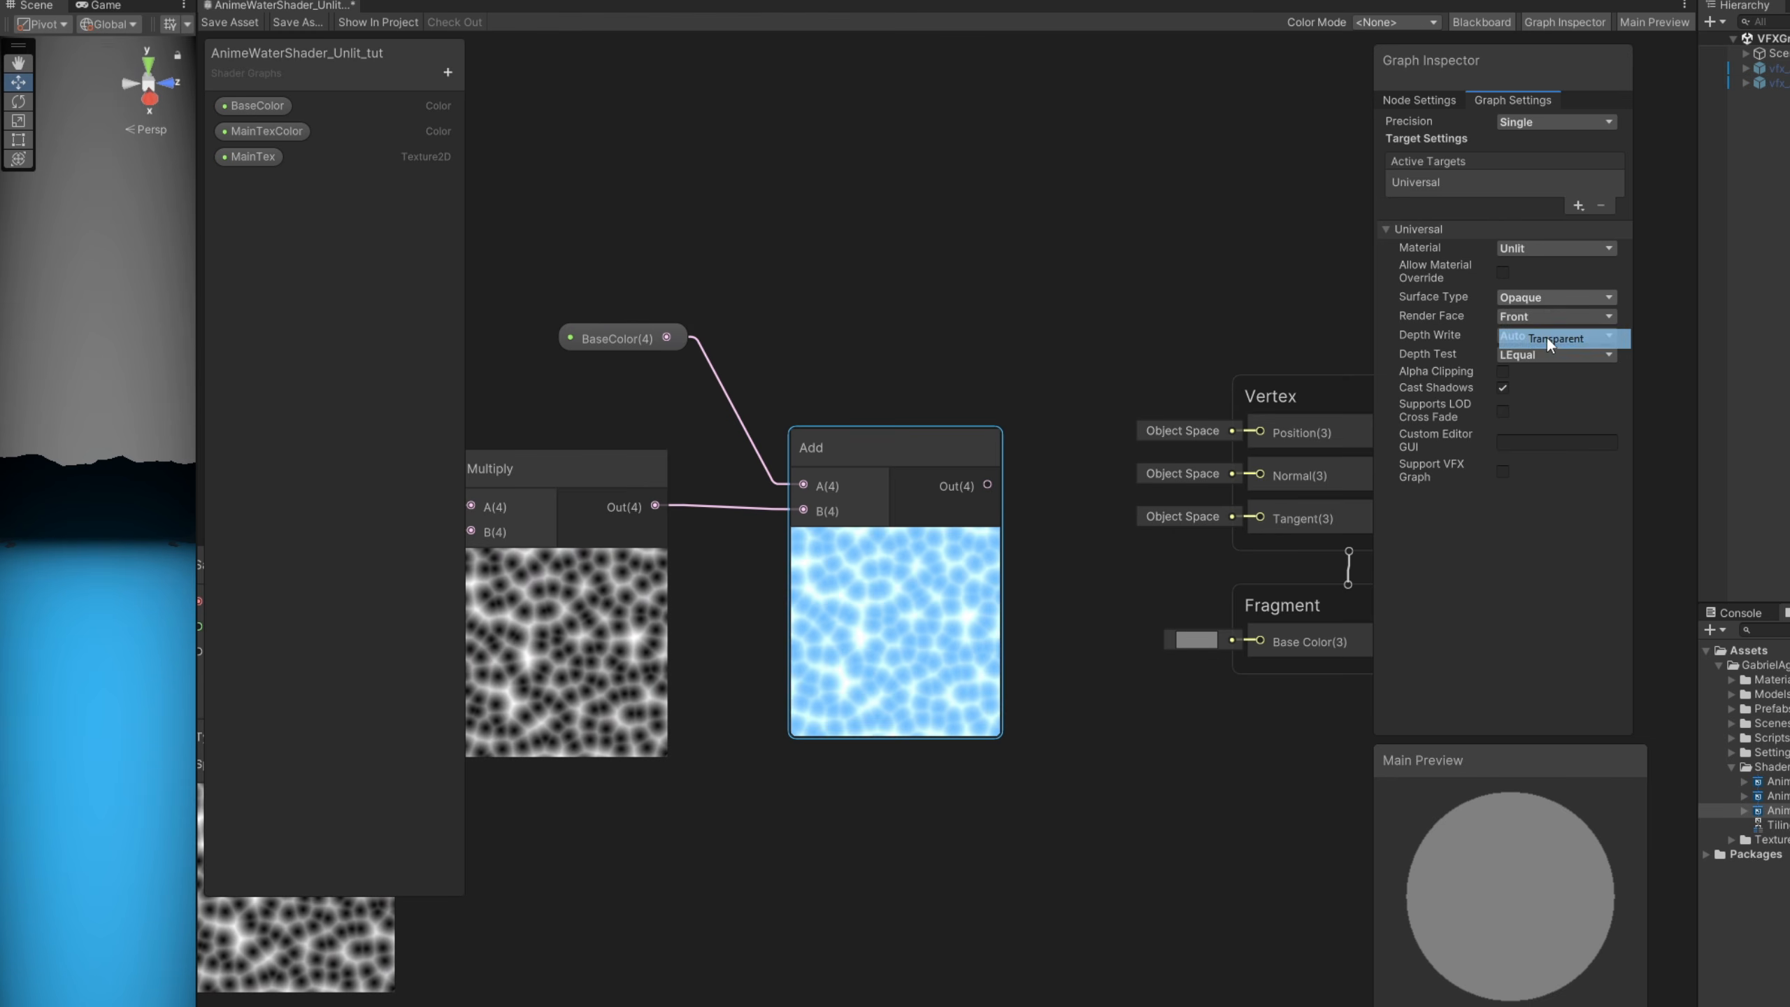
pyautogui.click(1547, 337)
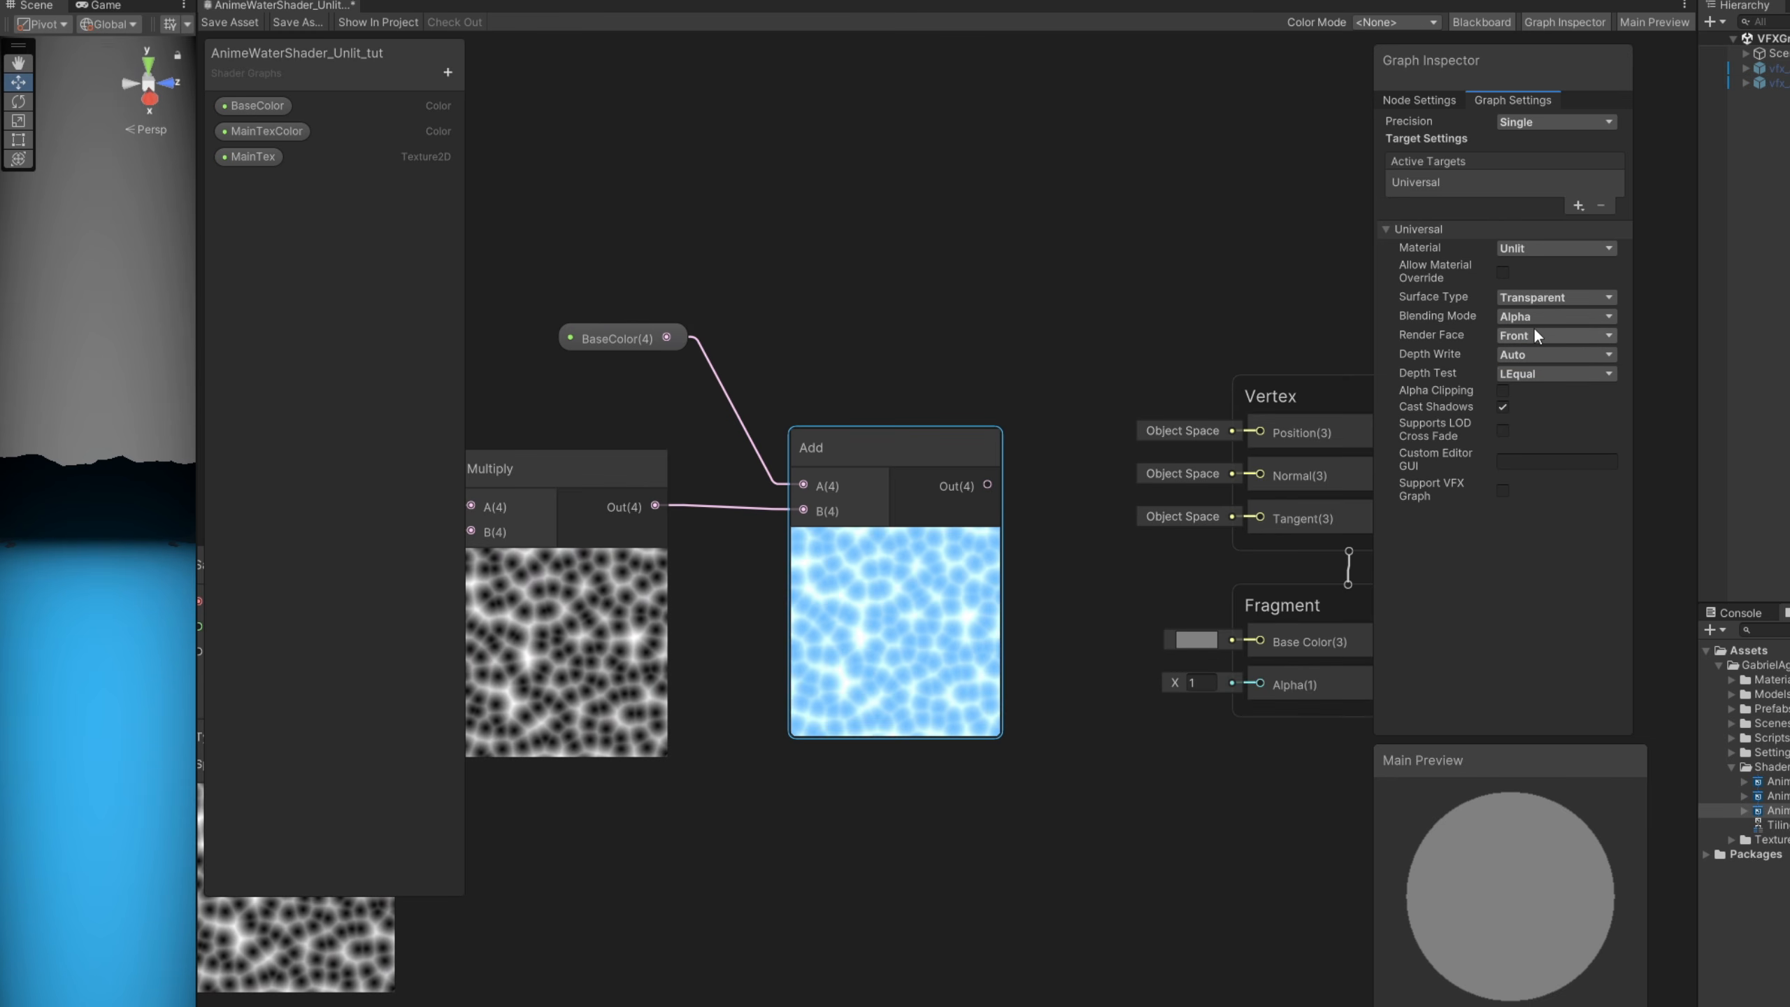
pyautogui.click(1503, 391)
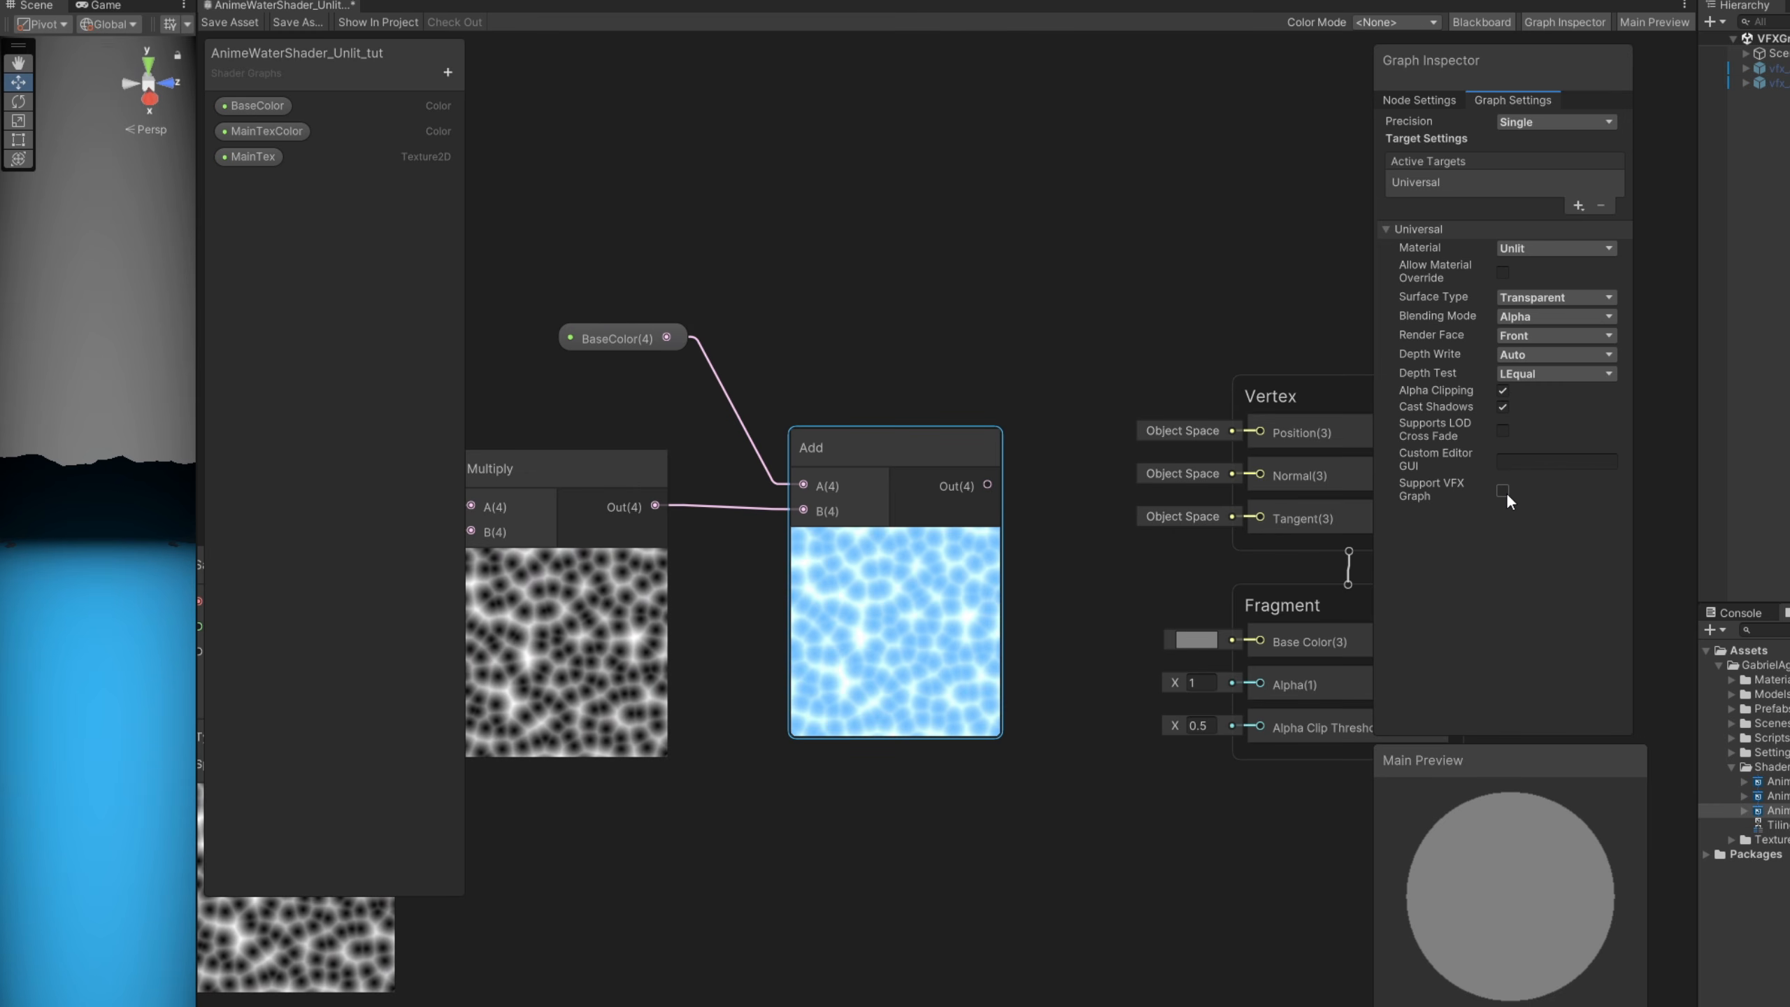
# - Connect the Add output to the fragment's Base Color and move the Vertex and Fragment blocks up level with the Add node
pyautogui.moveTo(1071, 486); pyautogui.dragTo(853, 493, button='middle')
pyautogui.moveTo(770, 492); pyautogui.dragTo(814, 519)
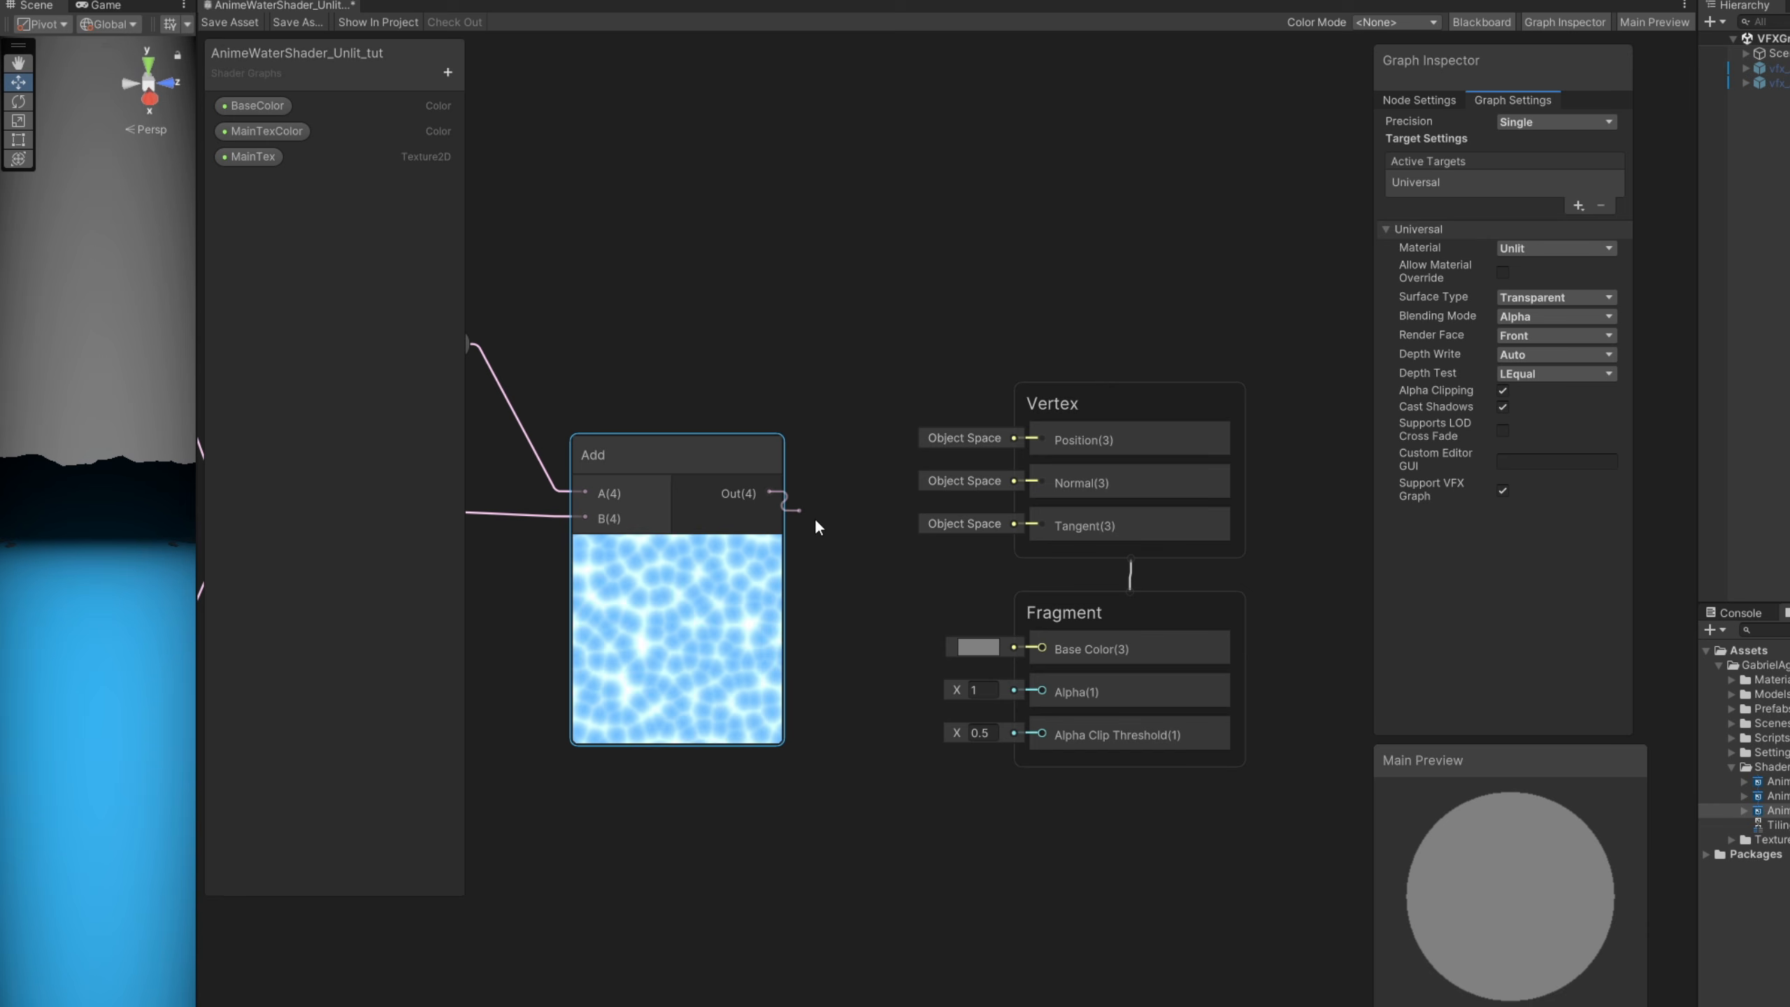
pyautogui.moveTo(940, 604); pyautogui.dragTo(1037, 648)
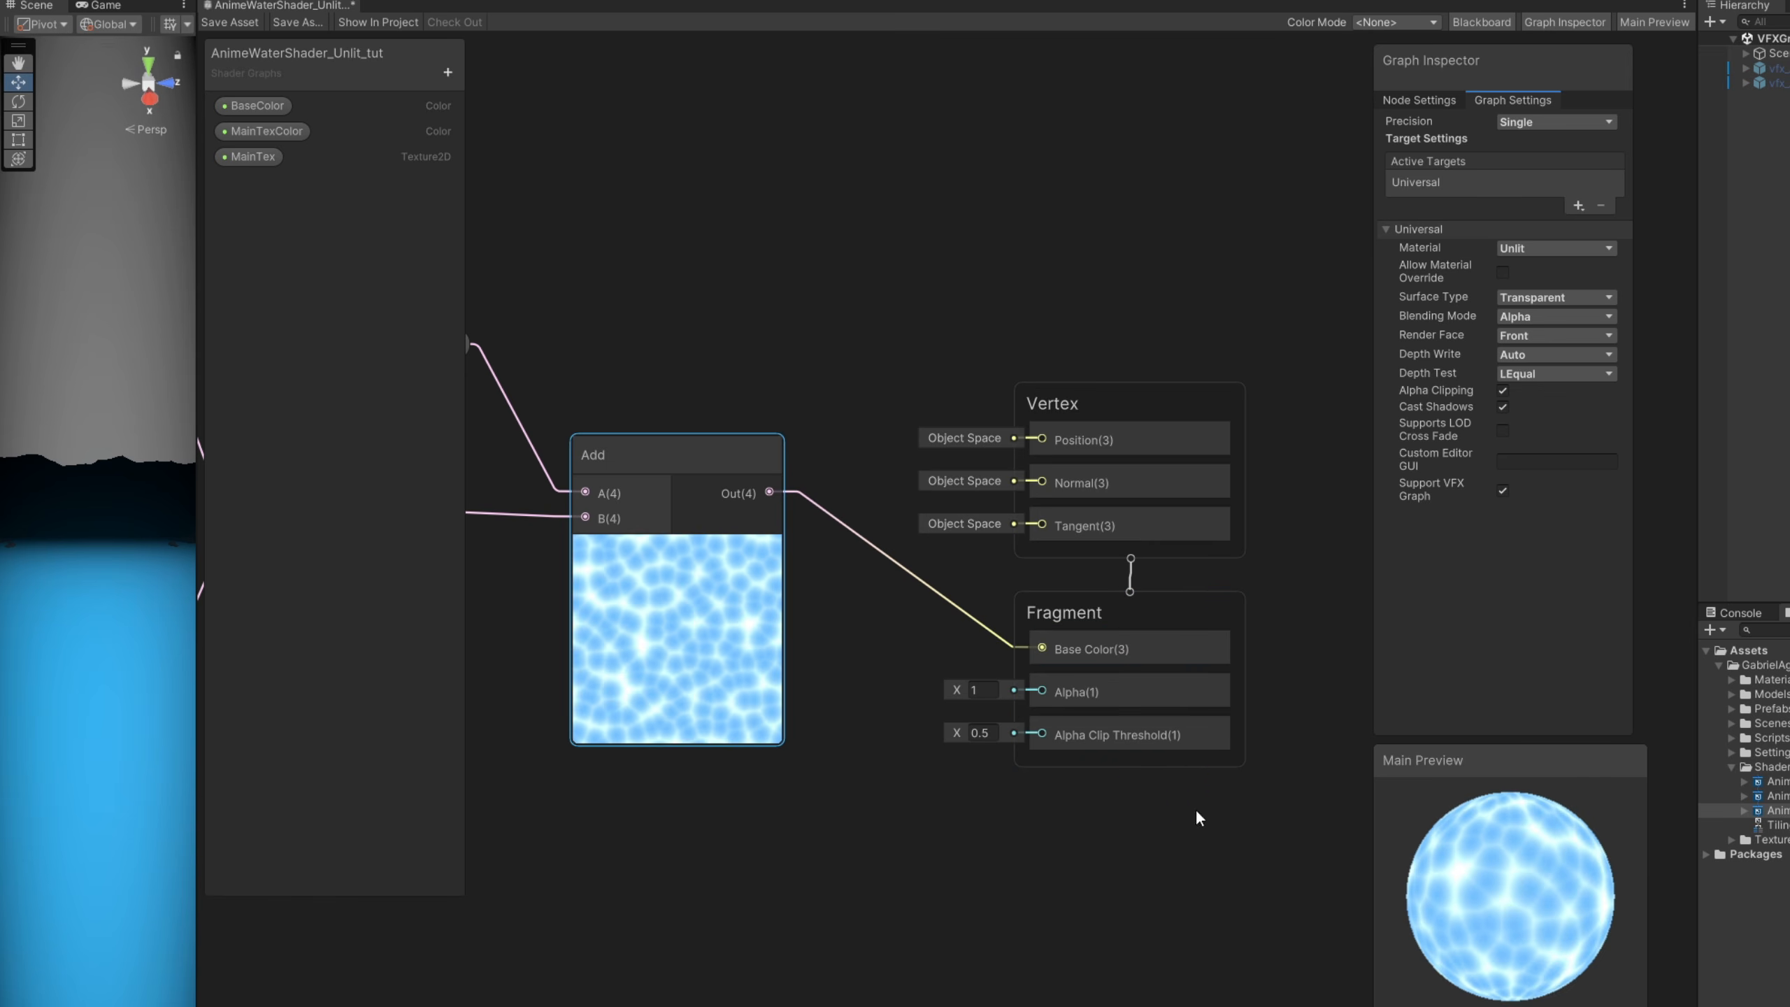
pyautogui.moveTo(1196, 809); pyautogui.dragTo(1128, 219)
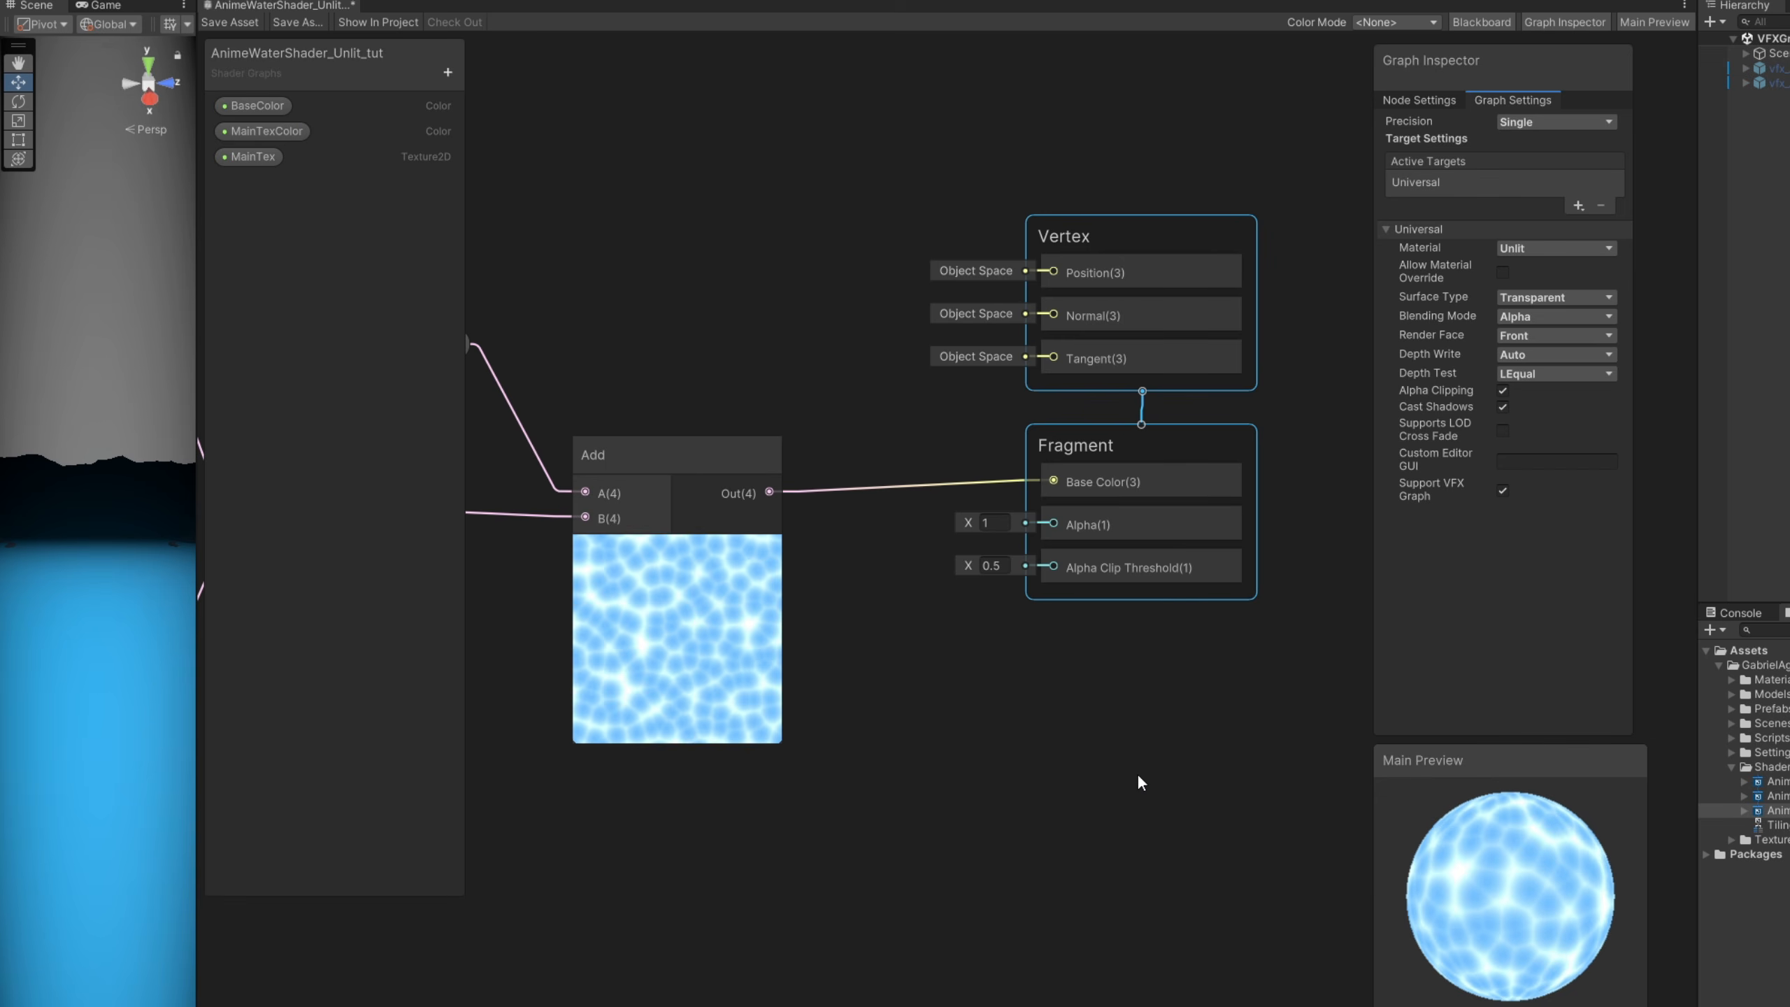
# - Switch the main preview mesh to a Cylinder and rotate it for inspection
pyautogui.rightClick(1492, 895)
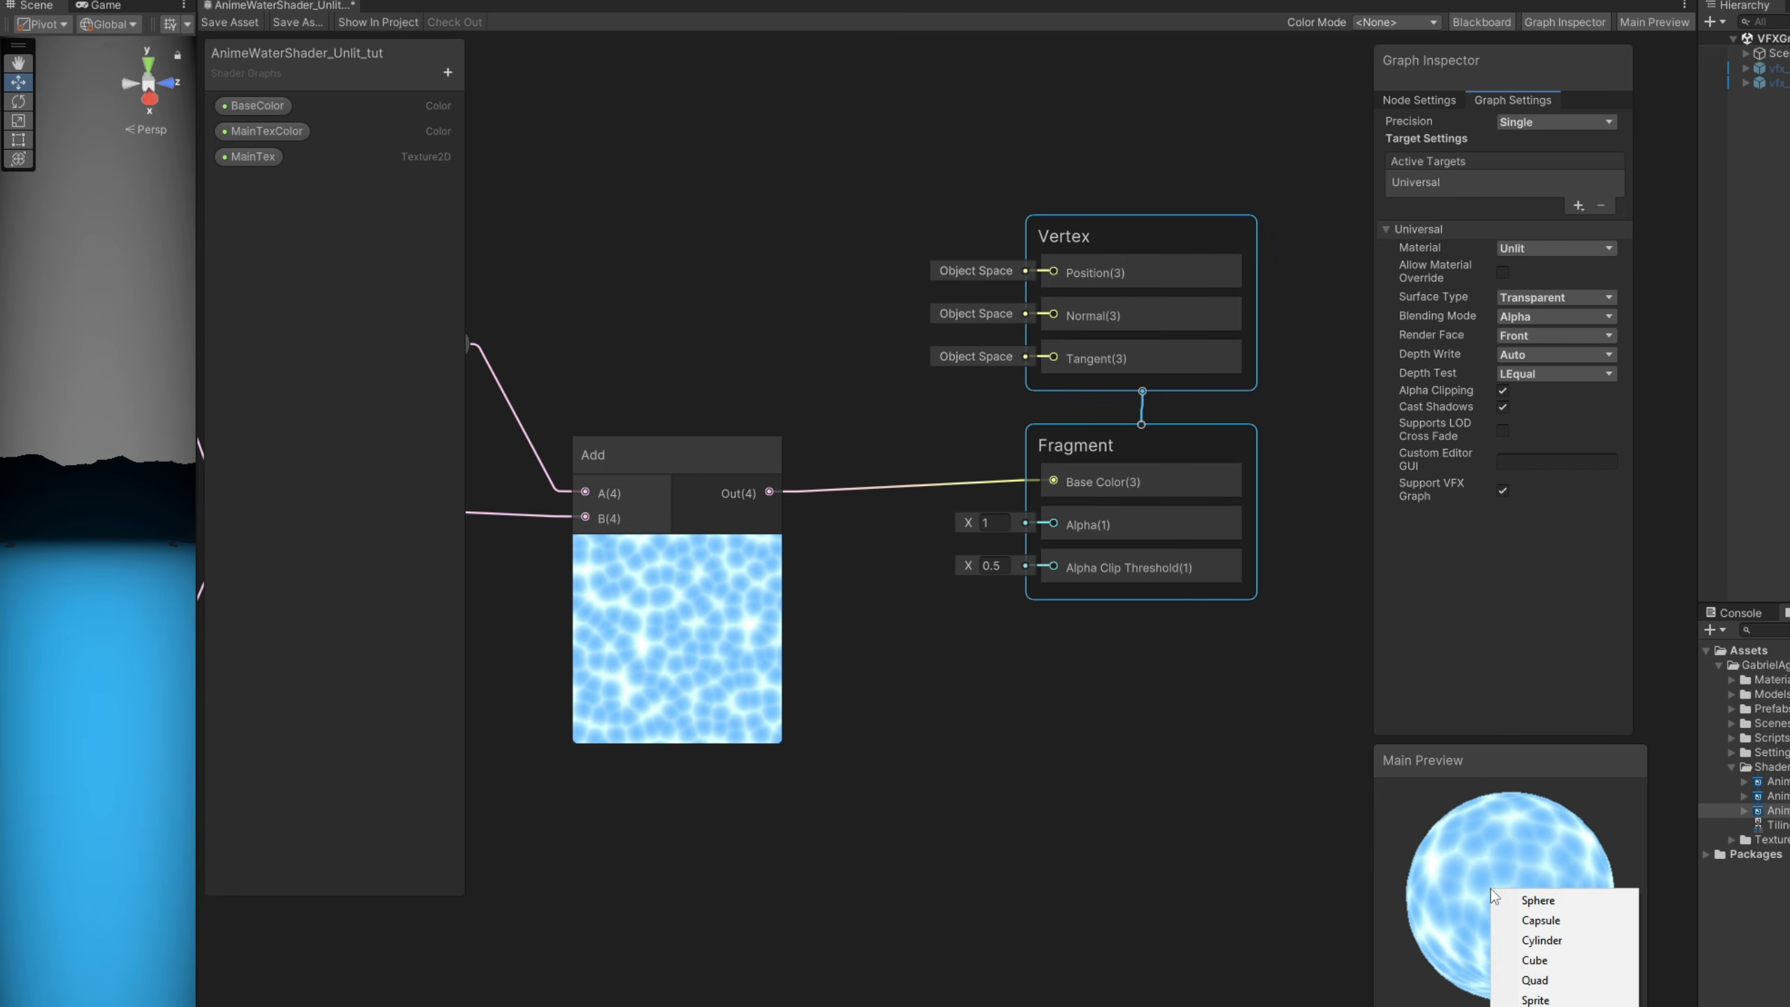
pyautogui.click(1529, 940)
pyautogui.moveTo(1530, 941)
pyautogui.mouseDown()
pyautogui.moveTo(1482, 945)
pyautogui.moveTo(1483, 915)
pyautogui.moveTo(1540, 903)
pyautogui.moveTo(1535, 876)
pyautogui.moveTo(1505, 943)
pyautogui.mouseUp()
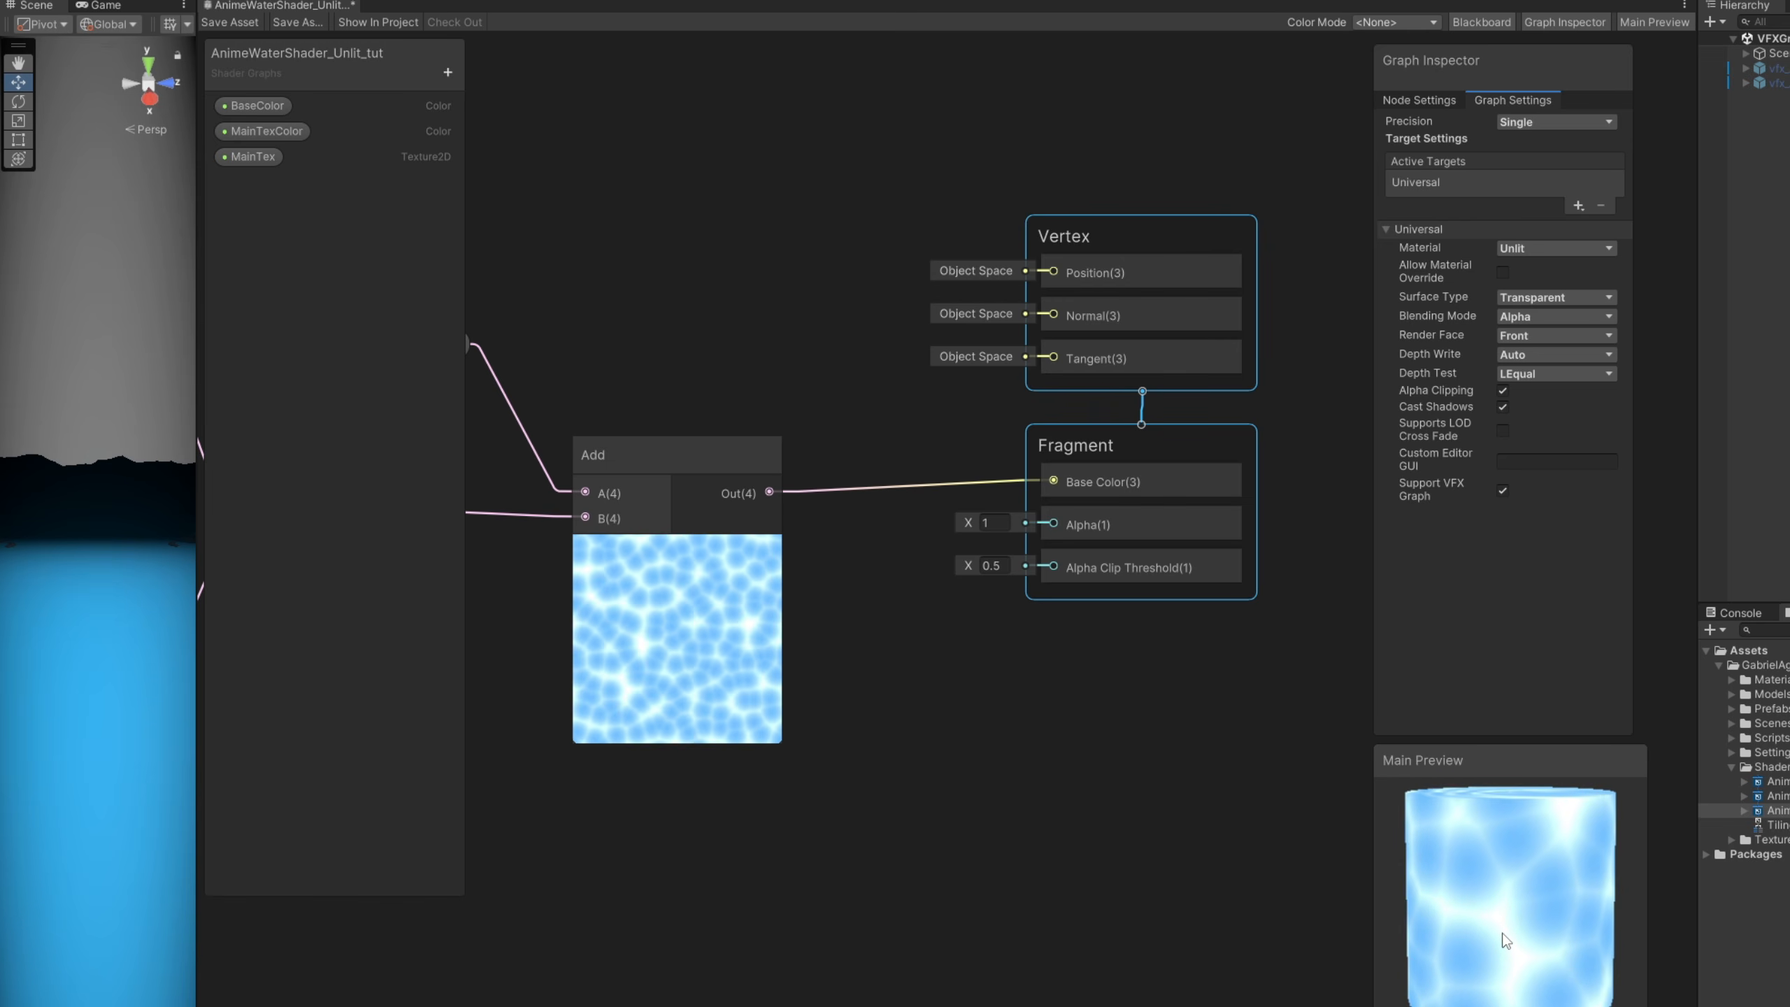
# - Feed the Multiply output into the fragment's Alpha and set the Alpha Clip Threshold to 0.08
pyautogui.moveTo(987, 756); pyautogui.dragTo(1113, 789, button='middle')
pyautogui.moveTo(700, 531); pyautogui.dragTo(1316, 542)
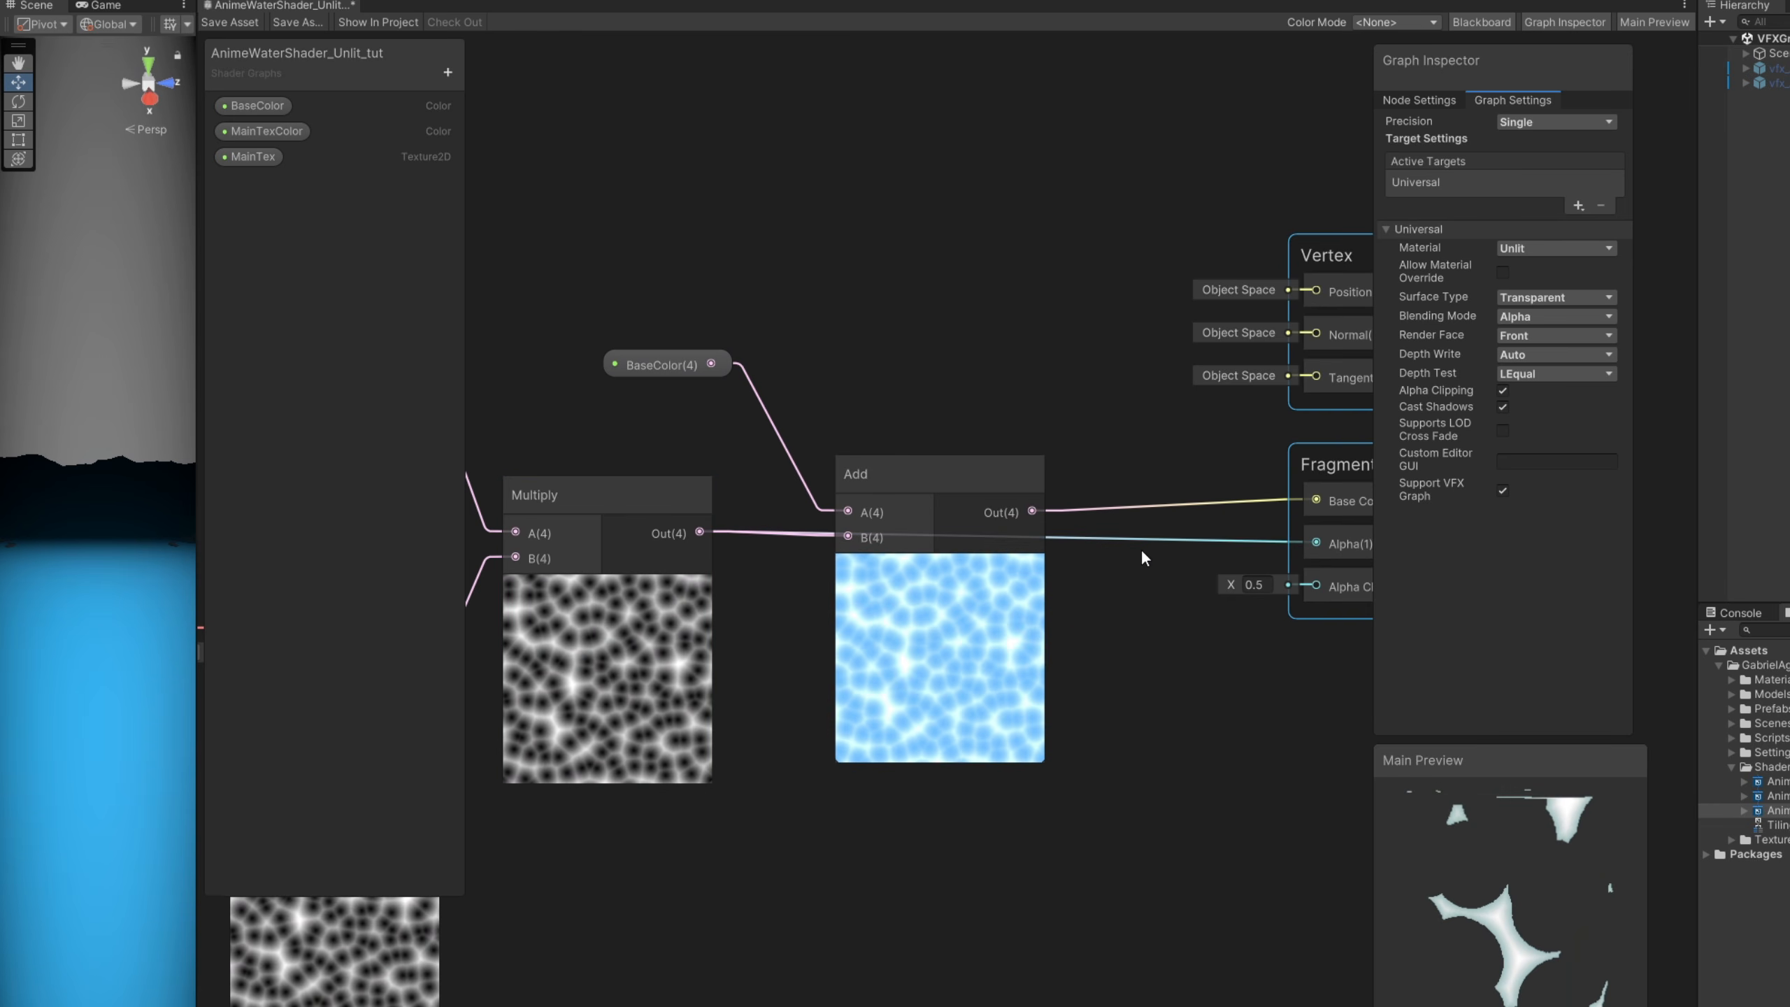
pyautogui.moveTo(1155, 591); pyautogui.dragTo(1119, 612, button='middle')
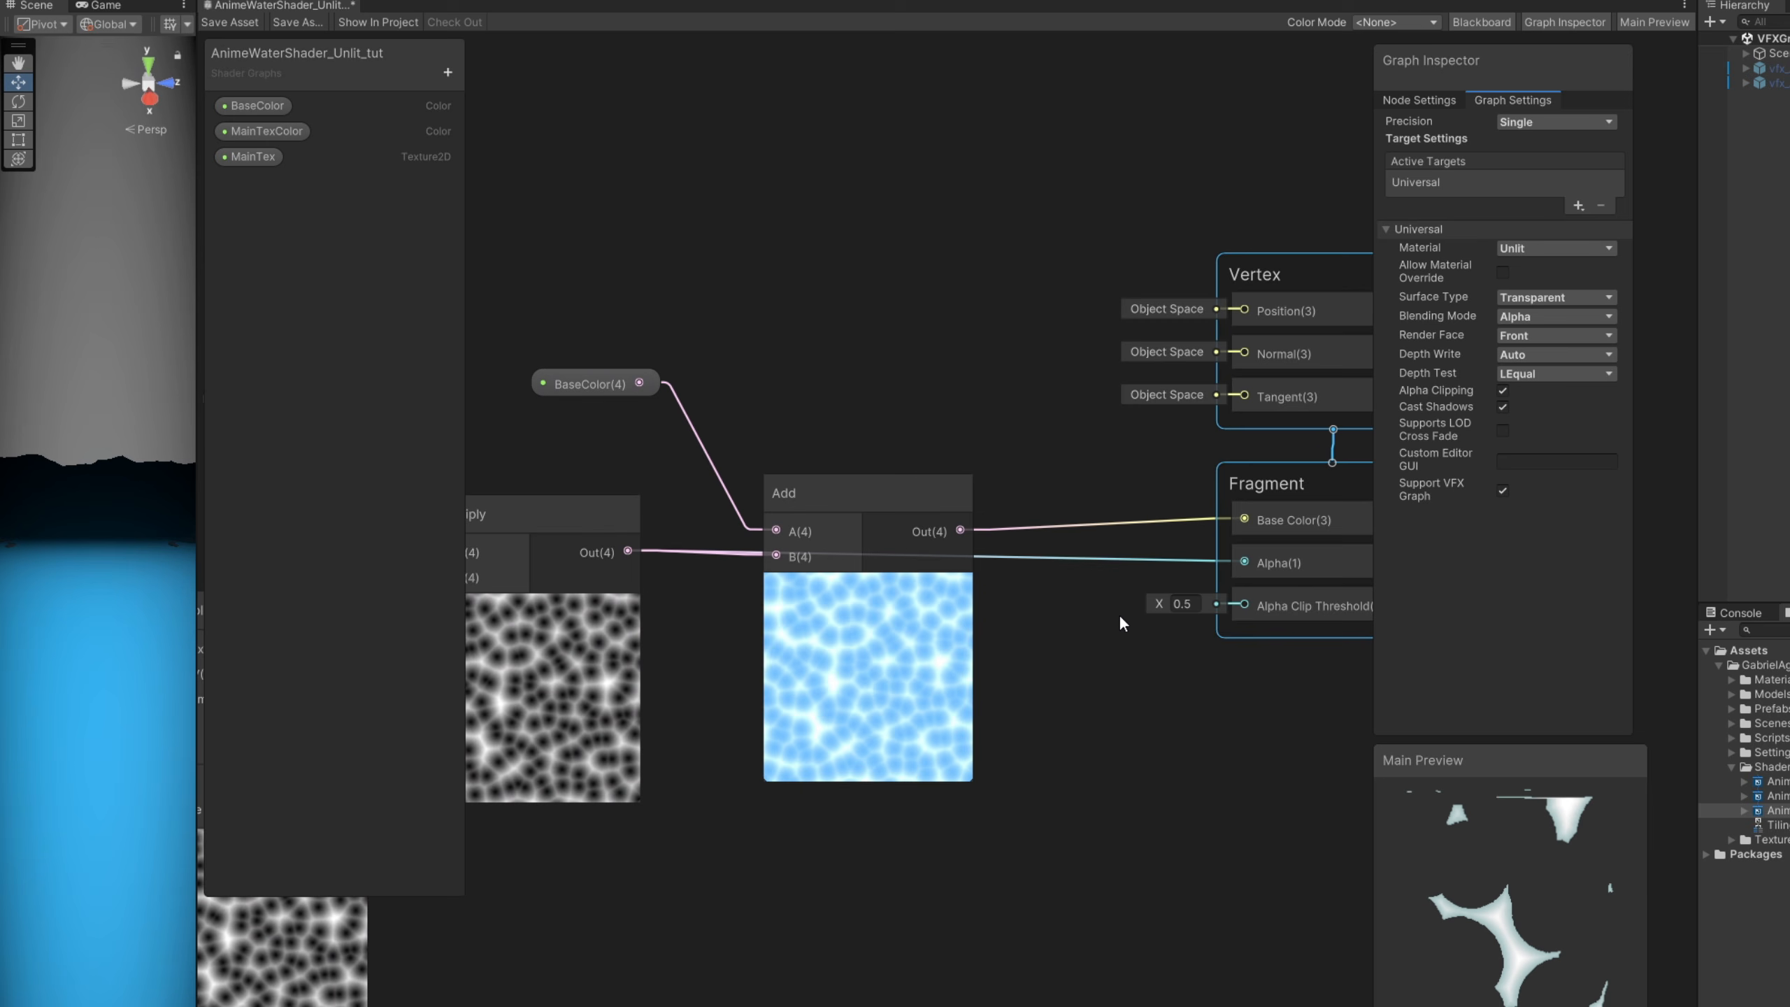
pyautogui.moveTo(1551, 906); pyautogui.dragTo(1515, 965)
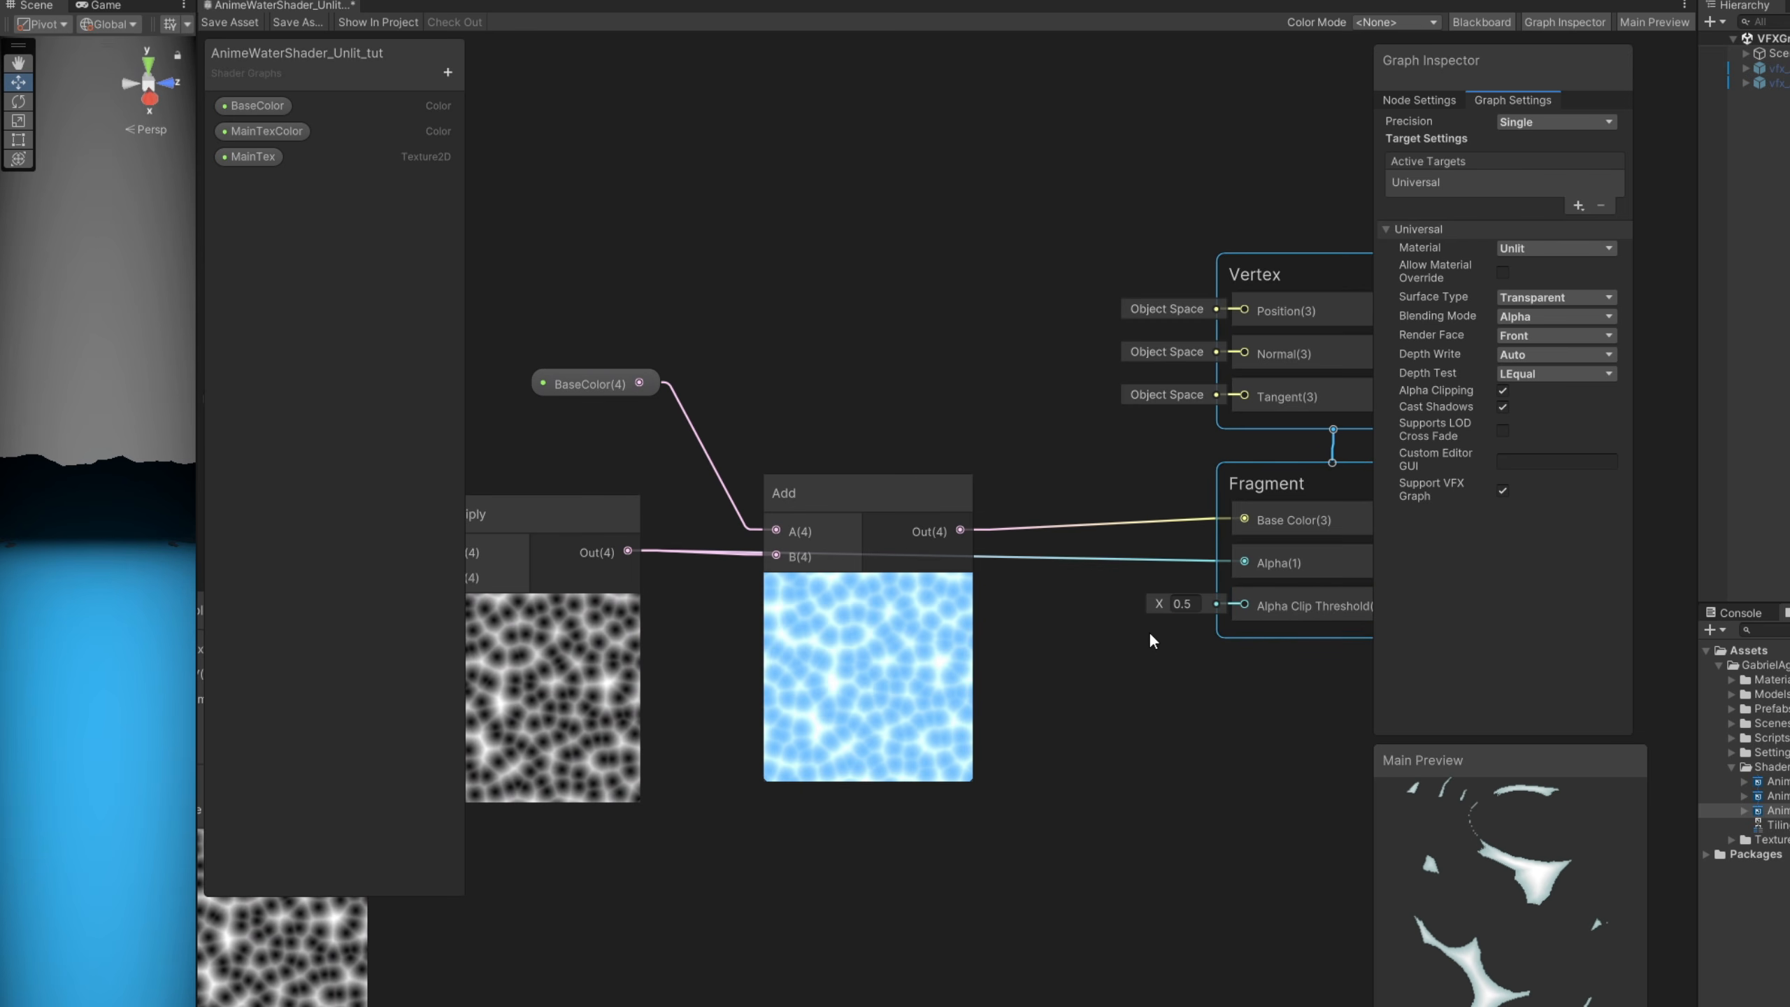
pyautogui.moveTo(1163, 599); pyautogui.dragTo(1149, 599)
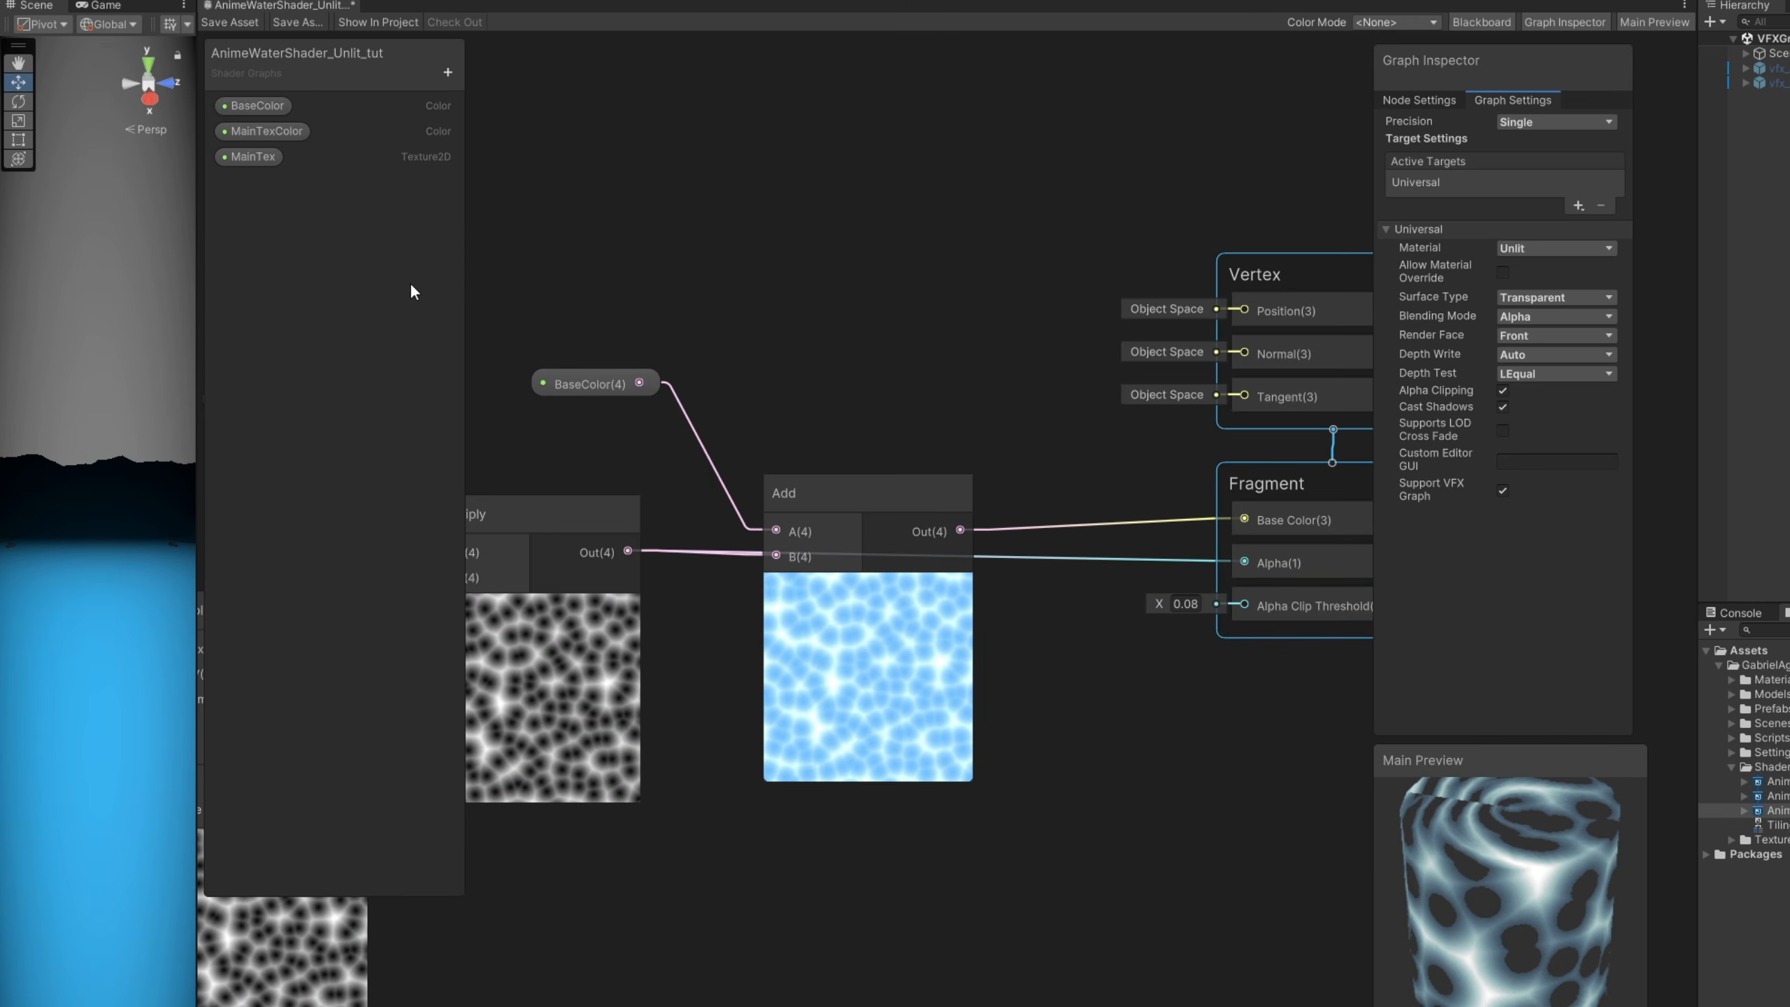
# - Add a Float property named Clip and set its mode to Slider
pyautogui.click(453, 76)
pyautogui.click(495, 117)
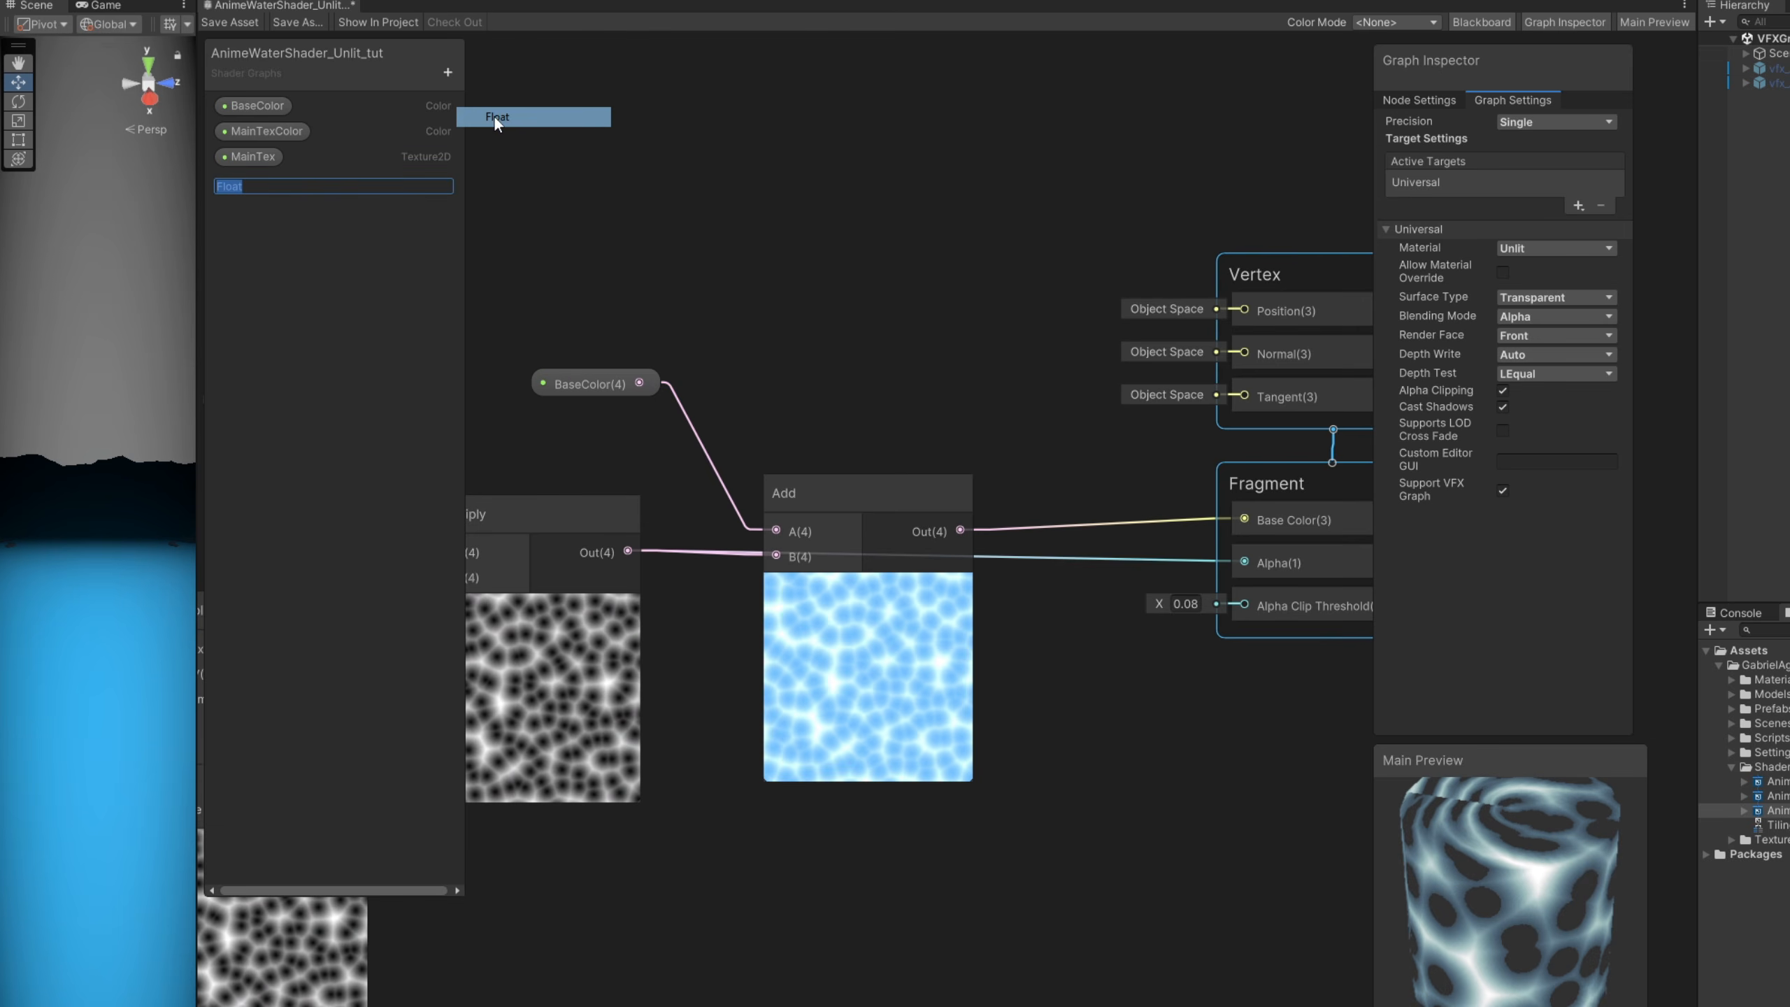
pyautogui.write('Clip')
pyautogui.press('Return')
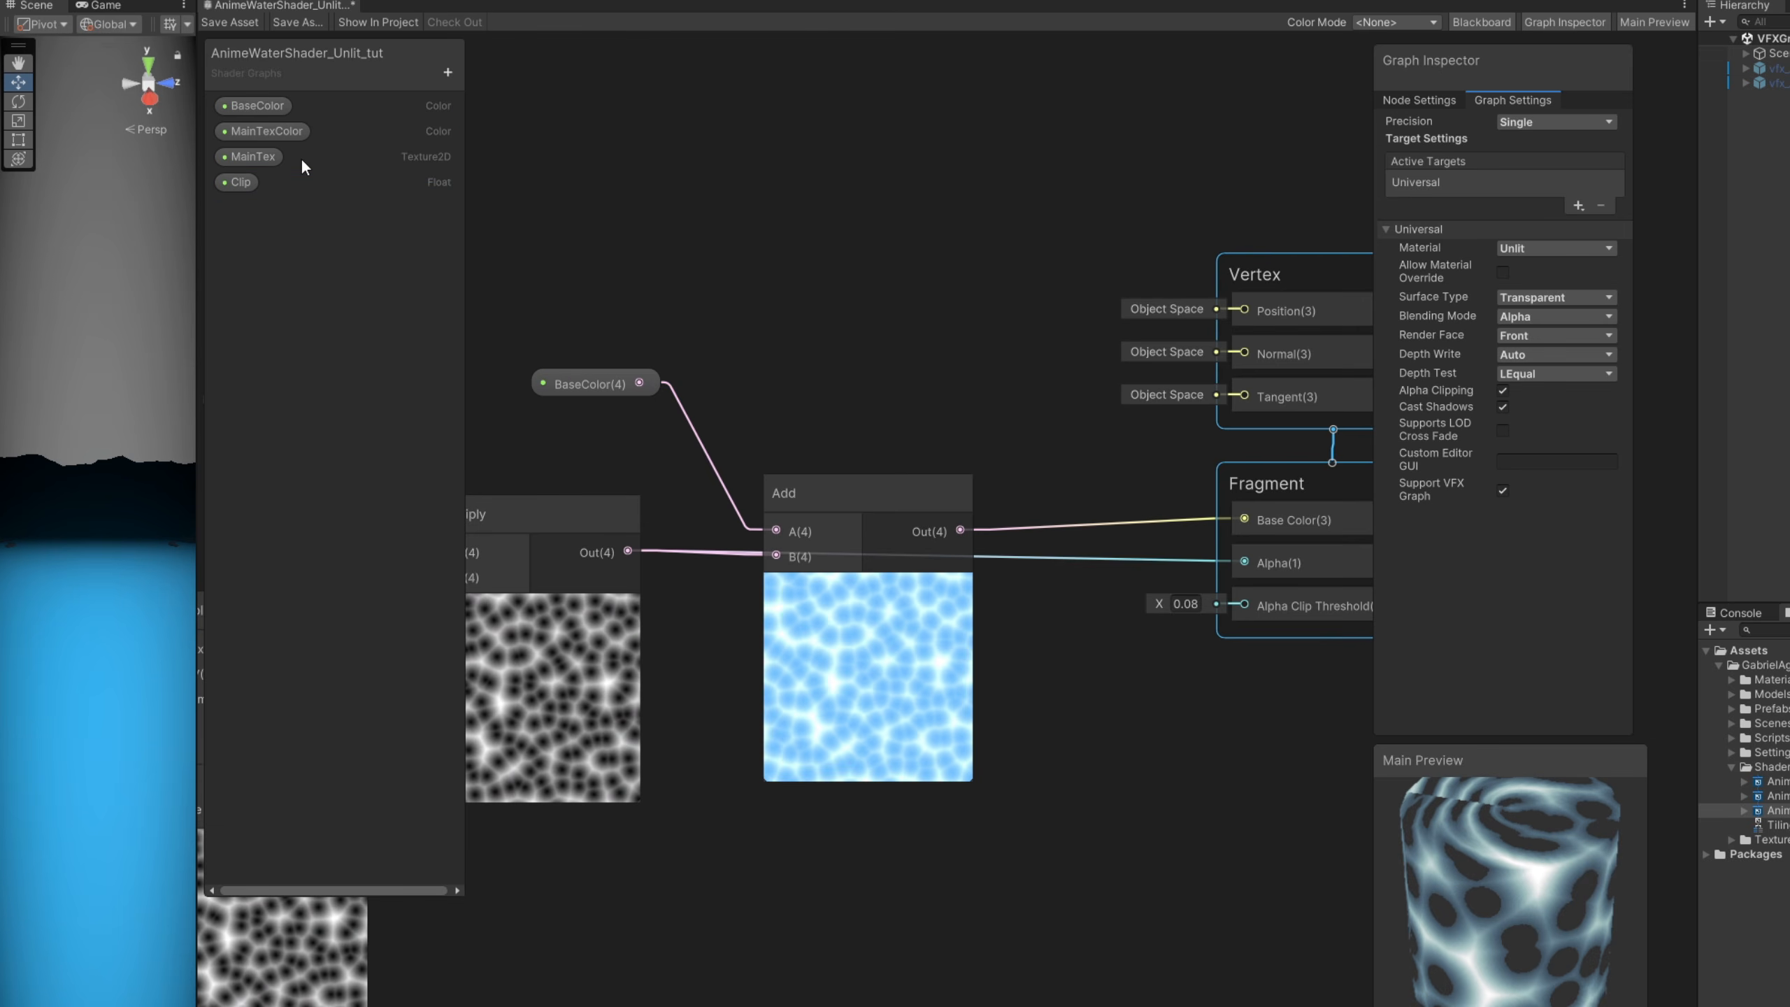
pyautogui.click(218, 189)
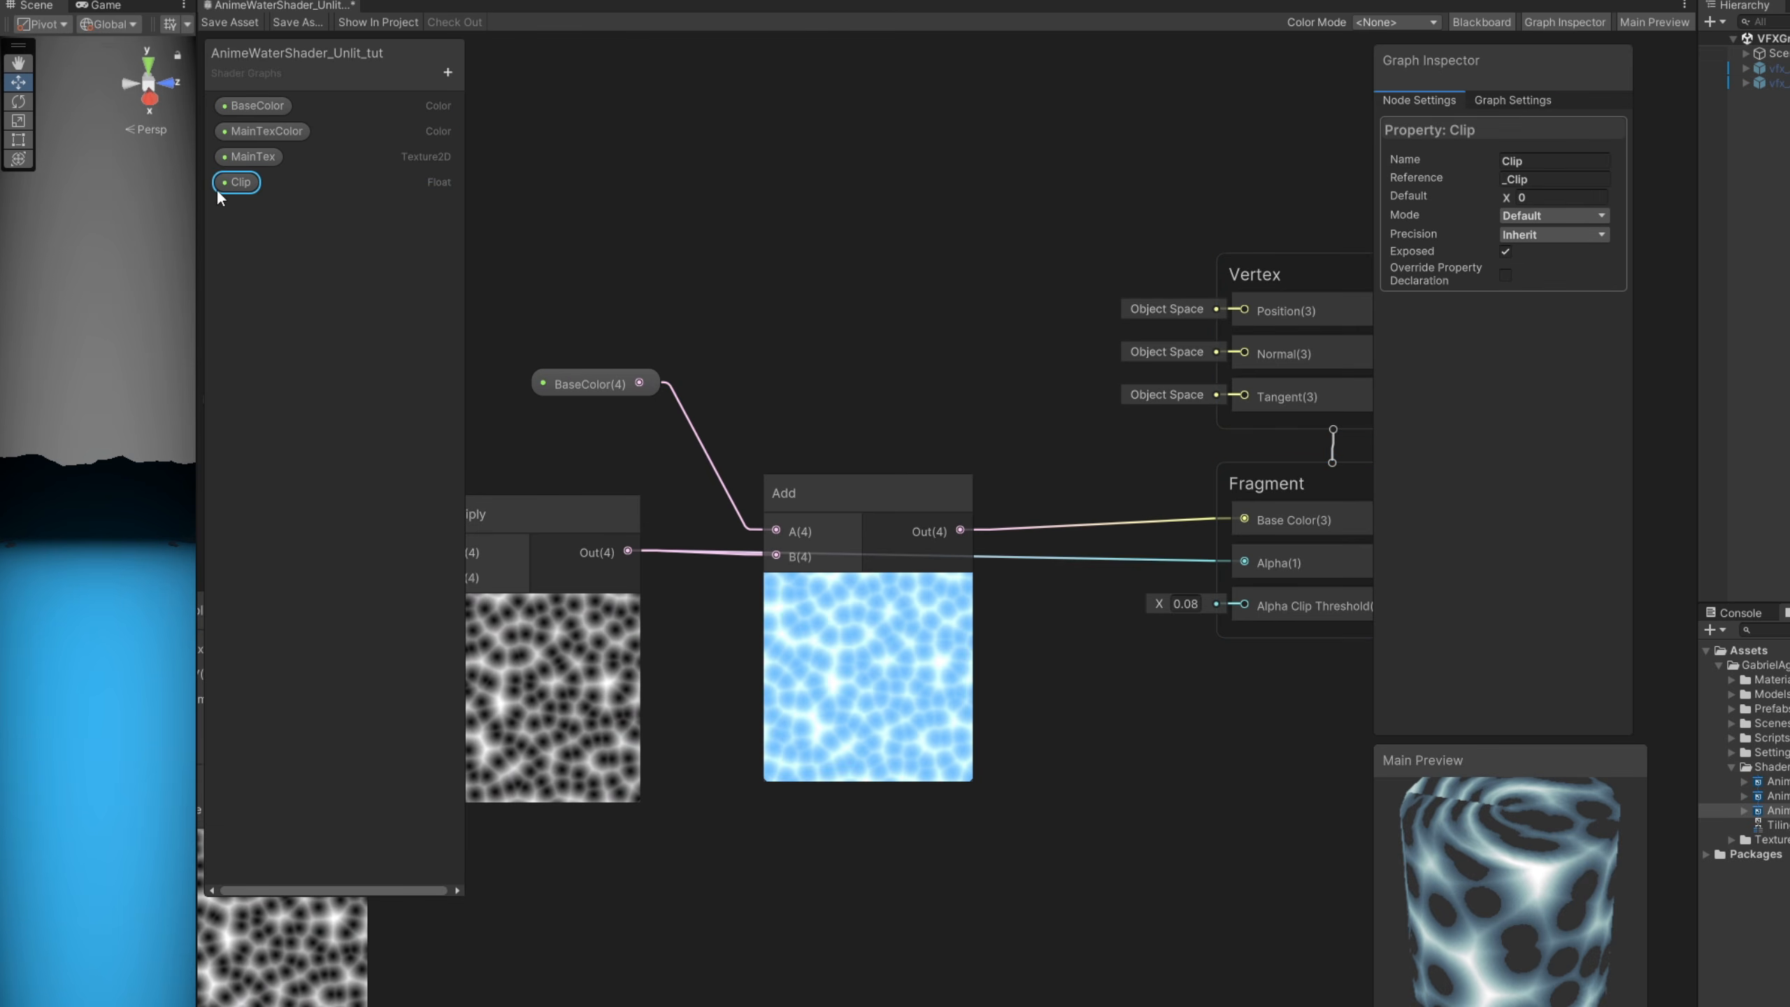
pyautogui.click(1531, 217)
pyautogui.click(1540, 250)
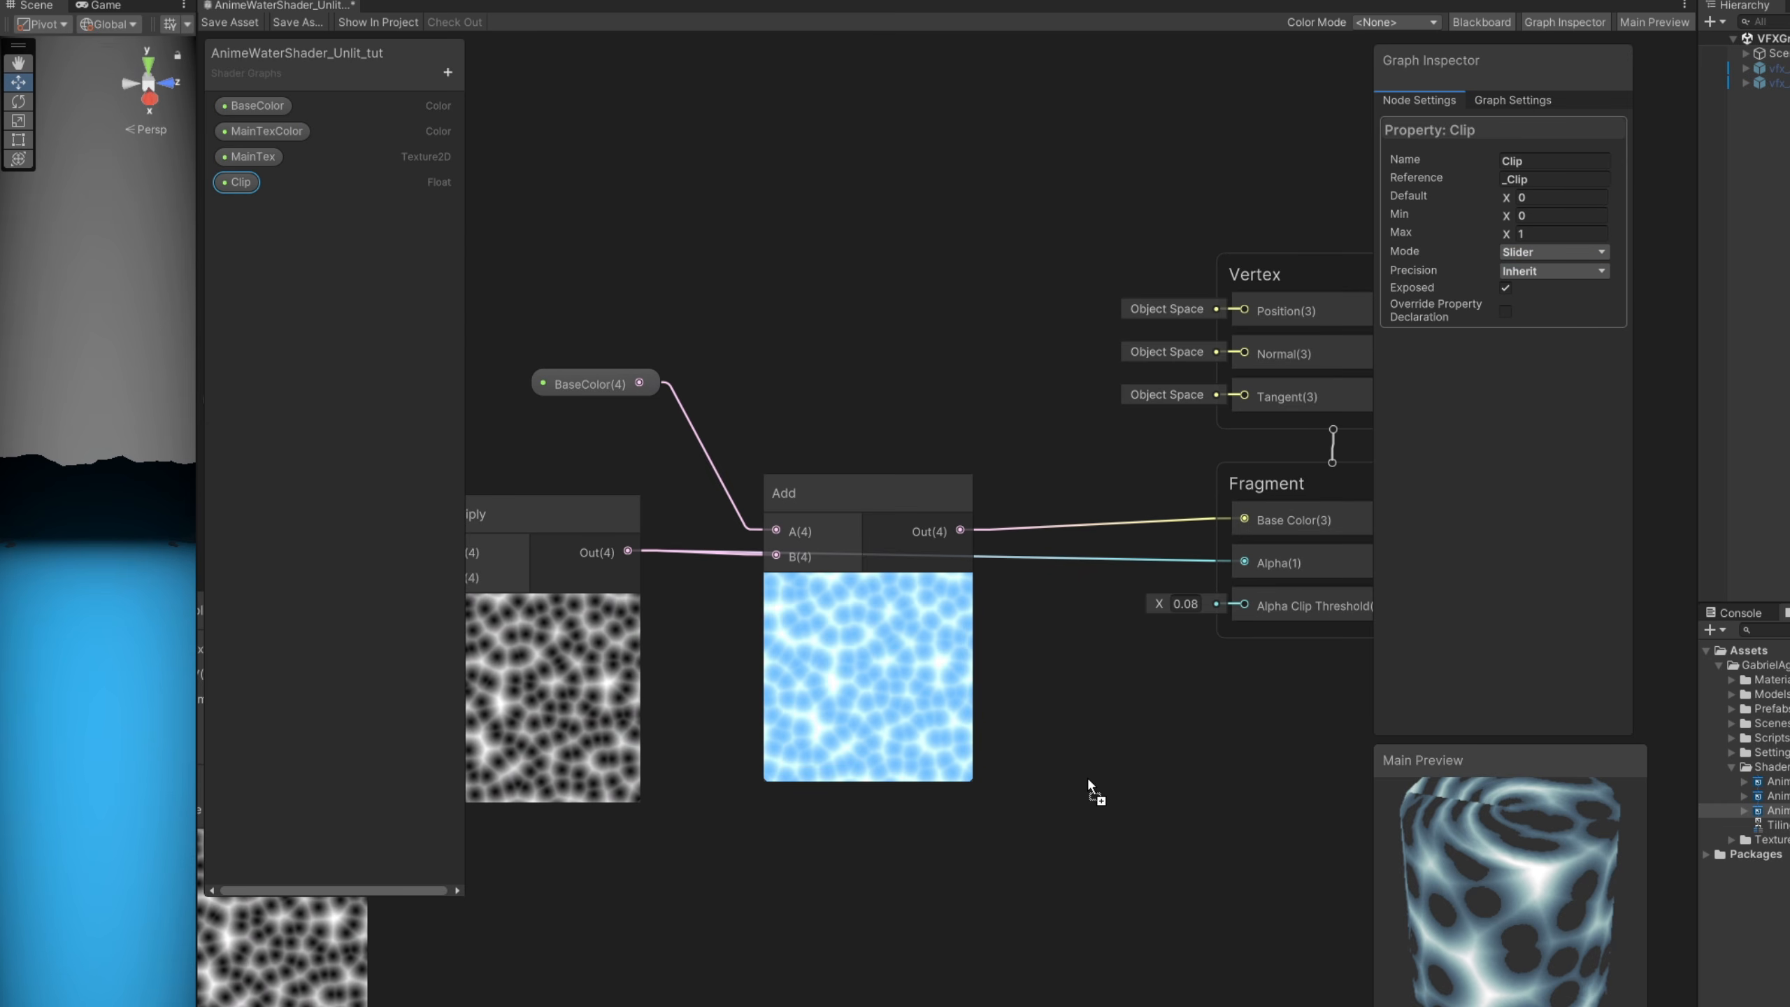
# - Place the Clip property in the graph, connect it to the Alpha Clip Threshold, and check the cylinder preview
pyautogui.moveTo(1088, 783); pyautogui.dragTo(1244, 605)
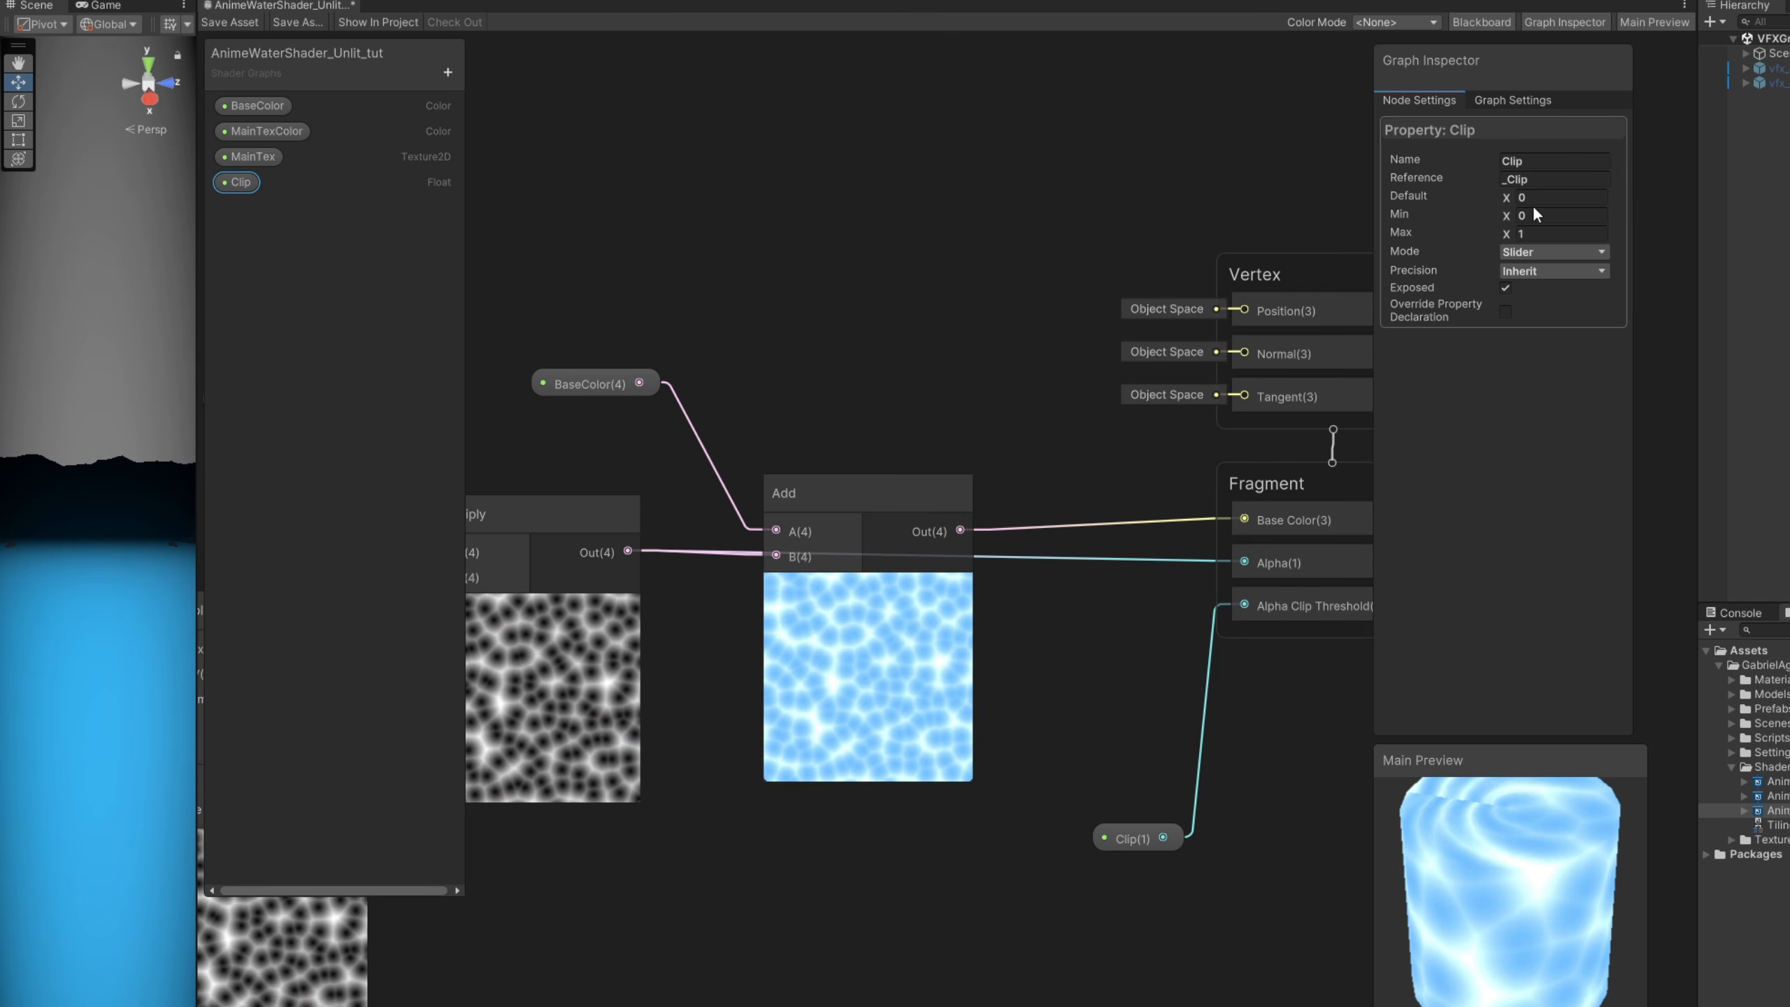
pyautogui.moveTo(1466, 901); pyautogui.dragTo(1355, 848)
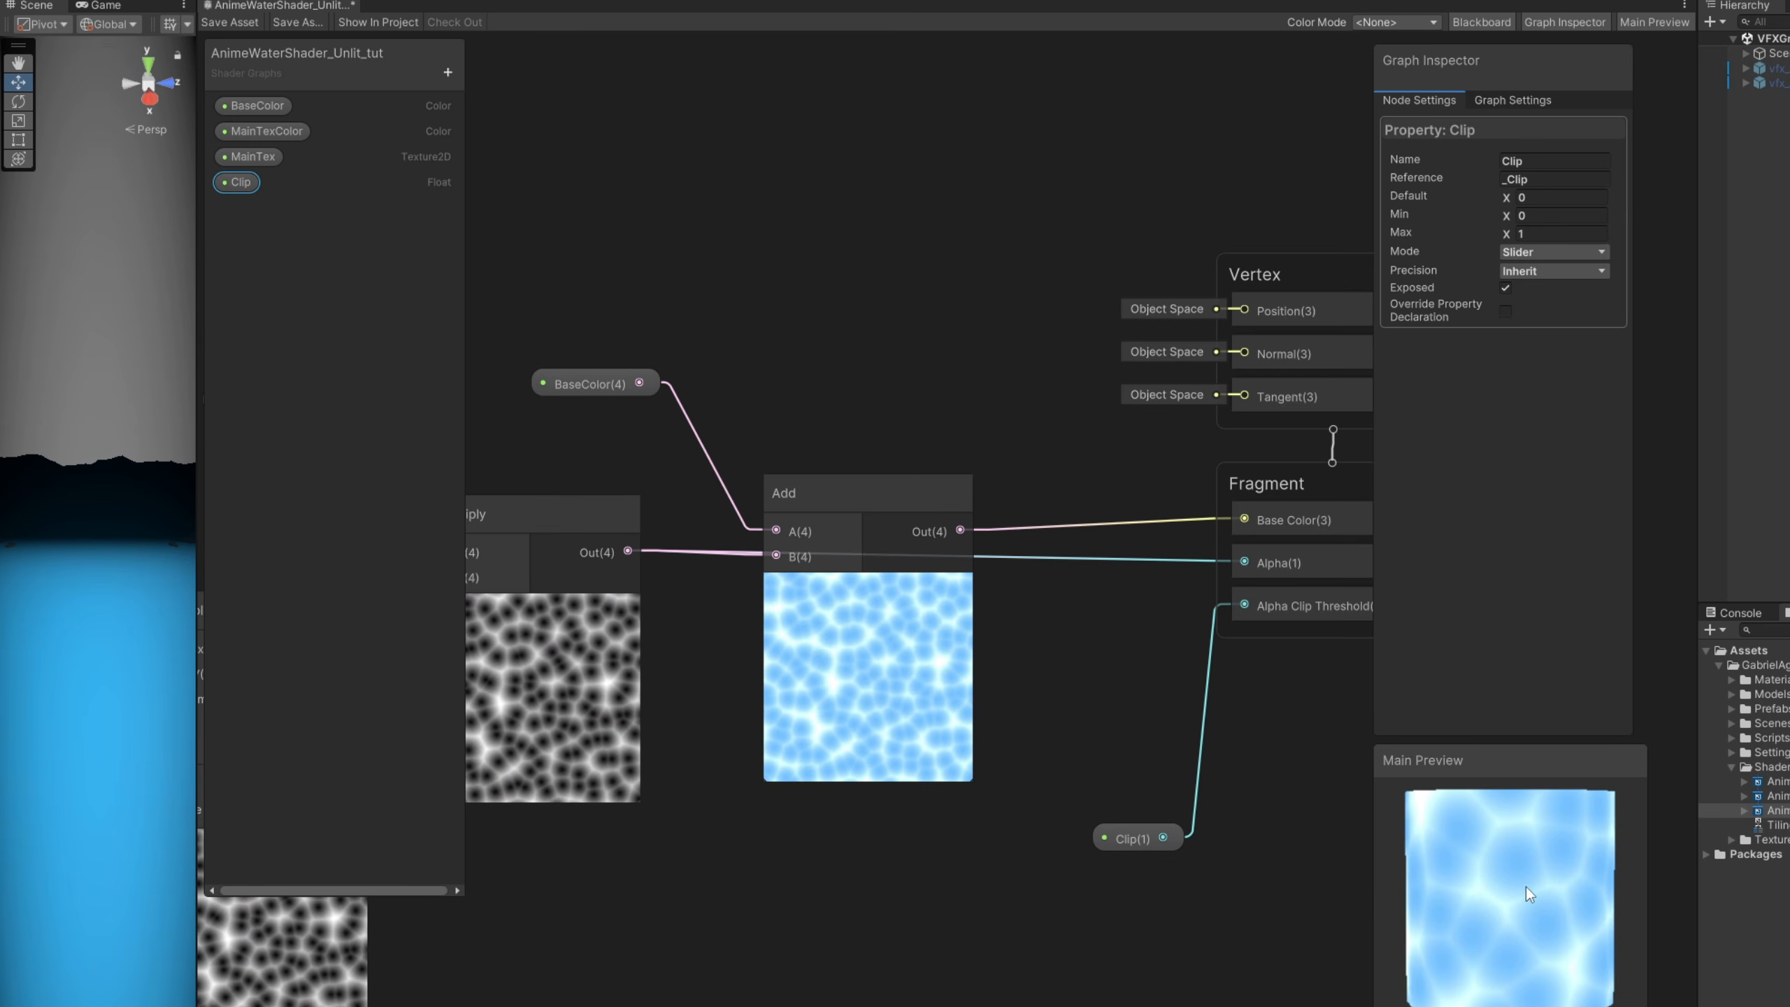
pyautogui.moveTo(1526, 888); pyautogui.dragTo(1526, 820)
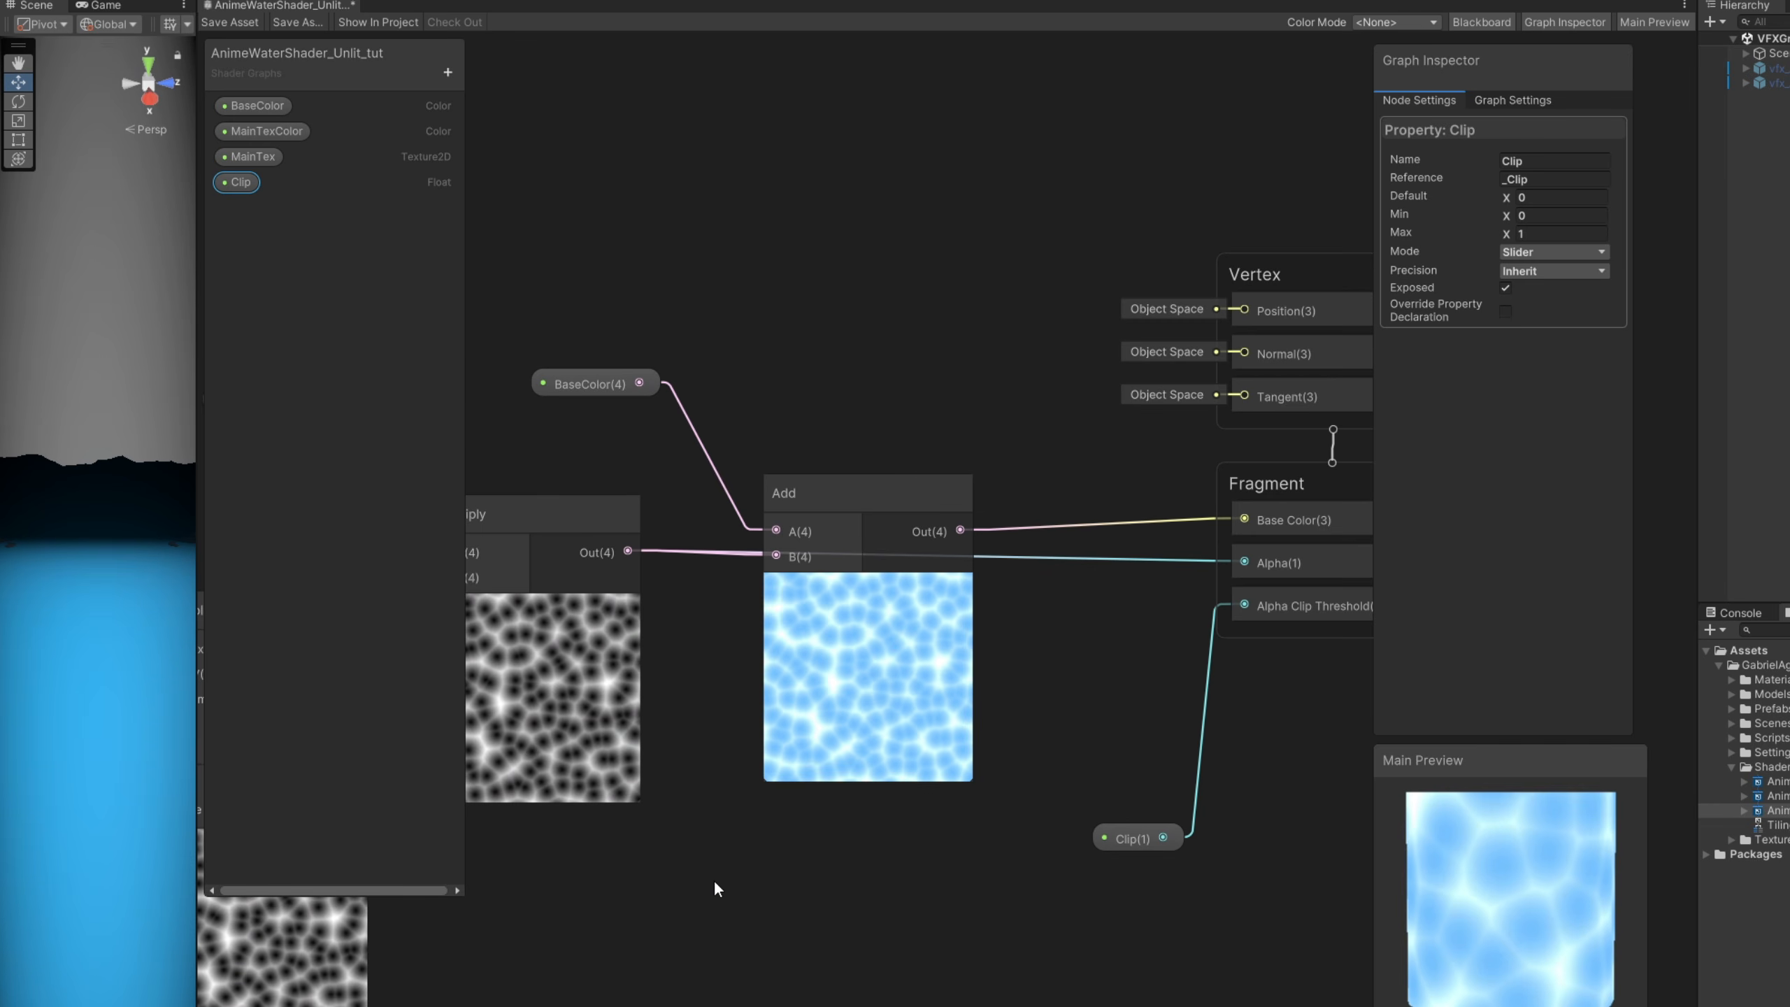
# - Create a Tiling And Offset node and connect its output to the UV input of the Sample Texture 2D node
pyautogui.moveTo(713, 879); pyautogui.dragTo(1274, 876, button='middle')
pyautogui.moveTo(707, 793); pyautogui.dragTo(1014, 793, button='middle')
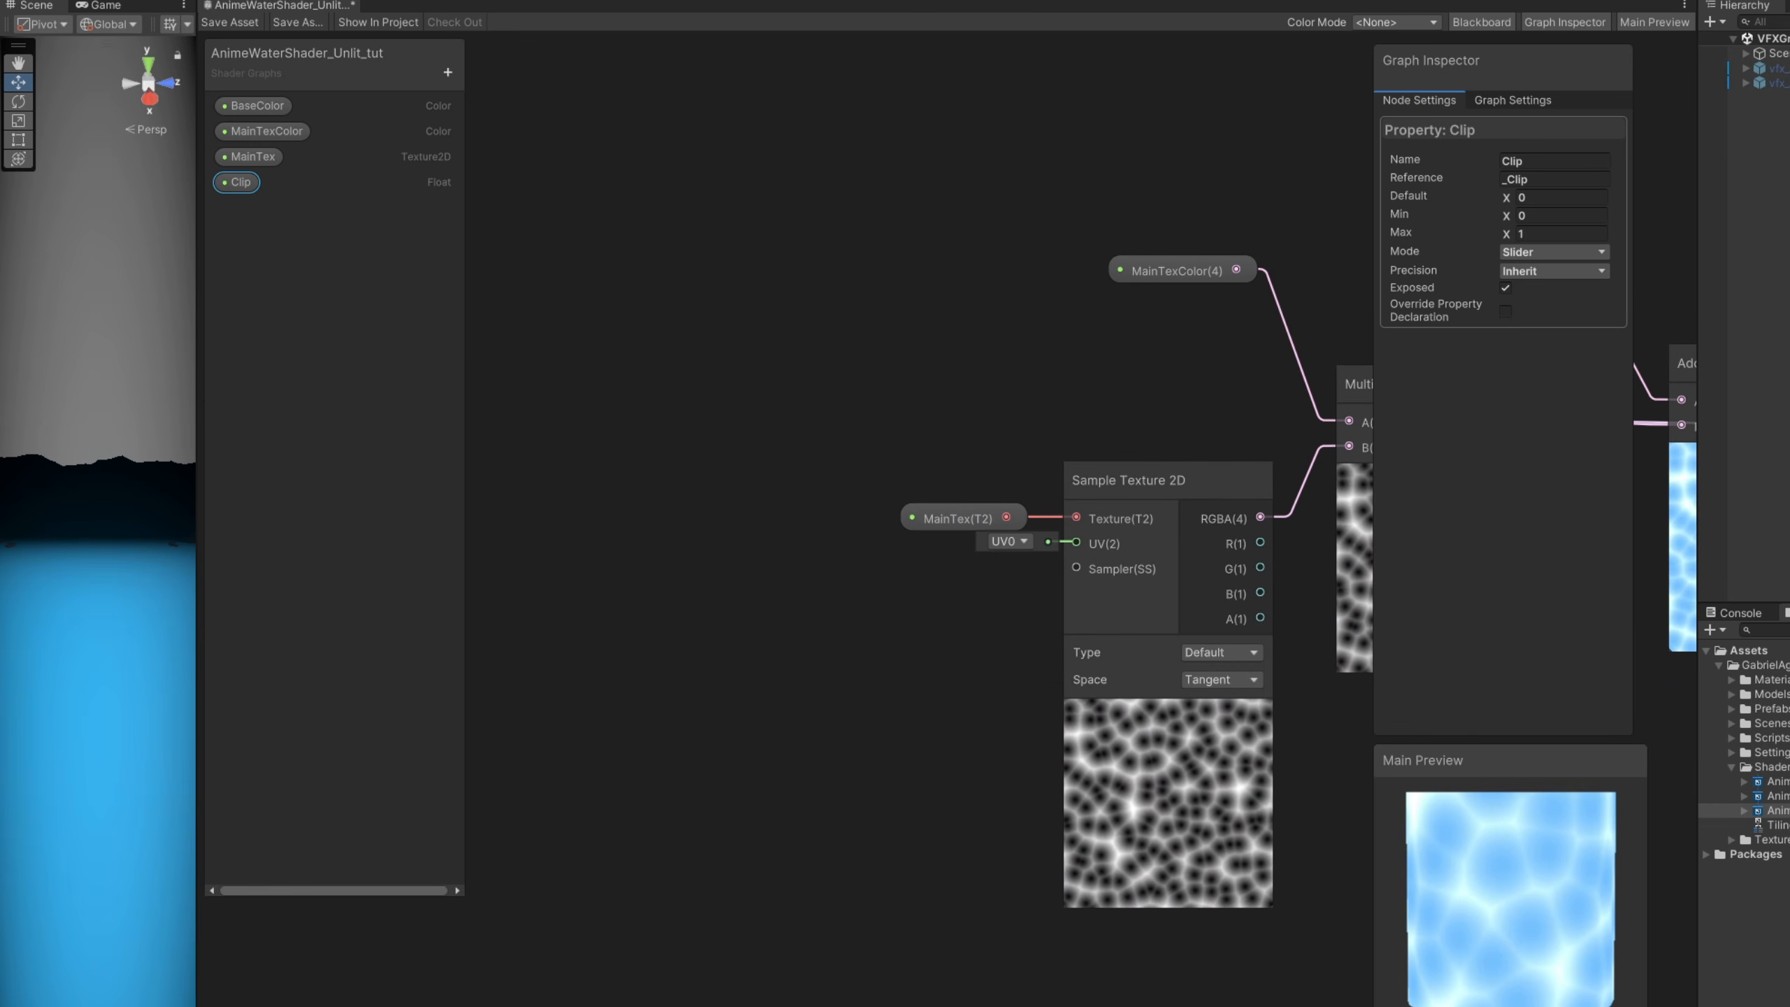
pyautogui.moveTo(757, 558); pyautogui.dragTo(828, 549, button='middle')
pyautogui.click(681, 557)
pyautogui.press('space')
pyautogui.write('tili')
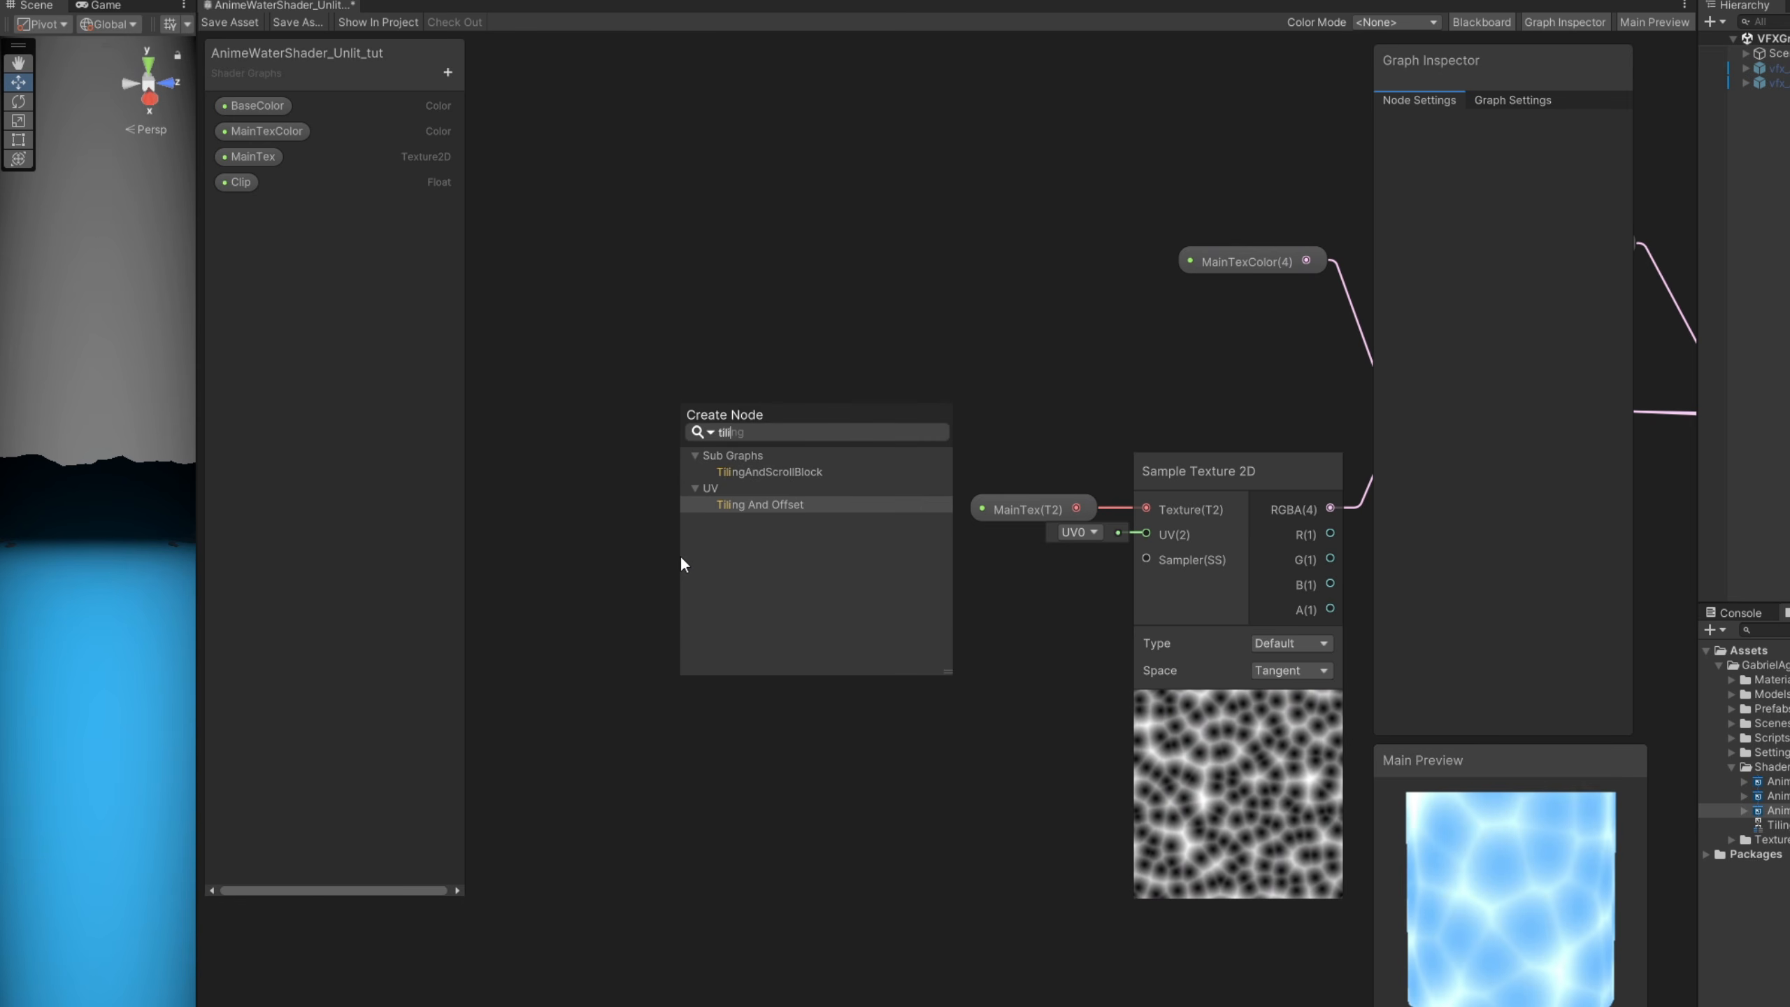
pyautogui.press('Return')
pyautogui.moveTo(878, 633); pyautogui.dragTo(1147, 533)
pyautogui.moveTo(819, 585); pyautogui.dragTo(953, 558)
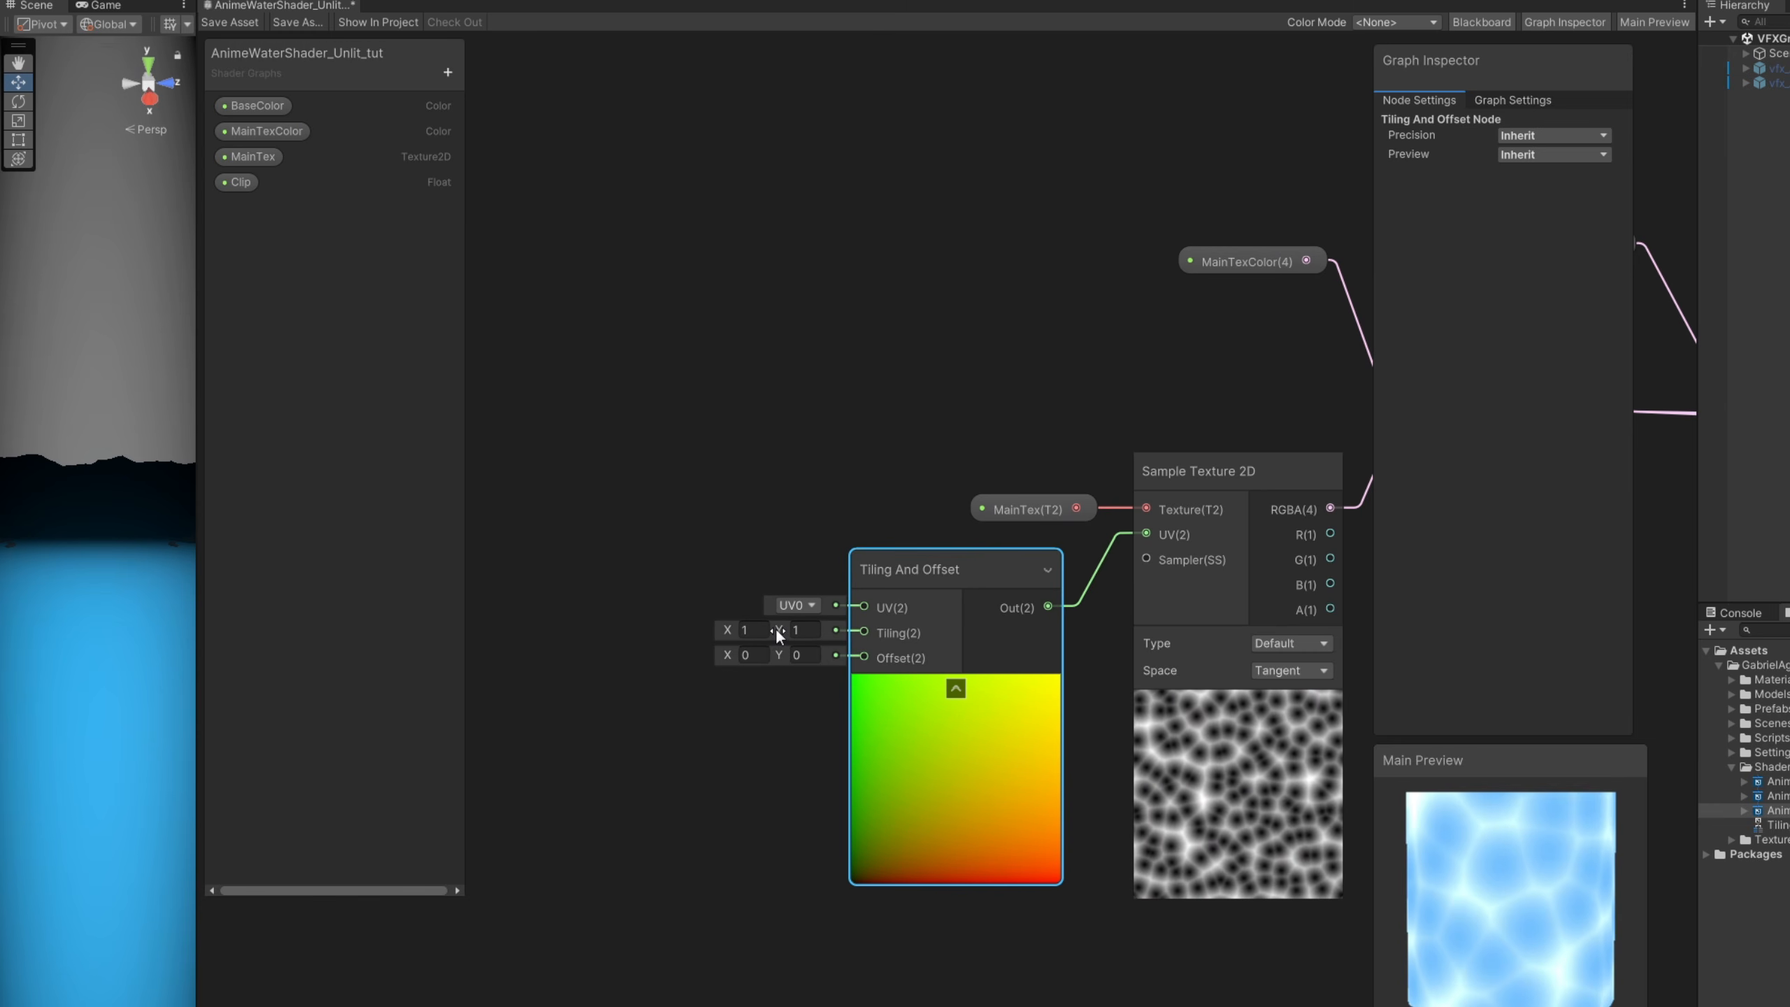
# - Try a Tiling Y value of 0.24 on the Tiling And Offset node and set it back to 1
pyautogui.moveTo(777, 626); pyautogui.dragTo(751, 626)
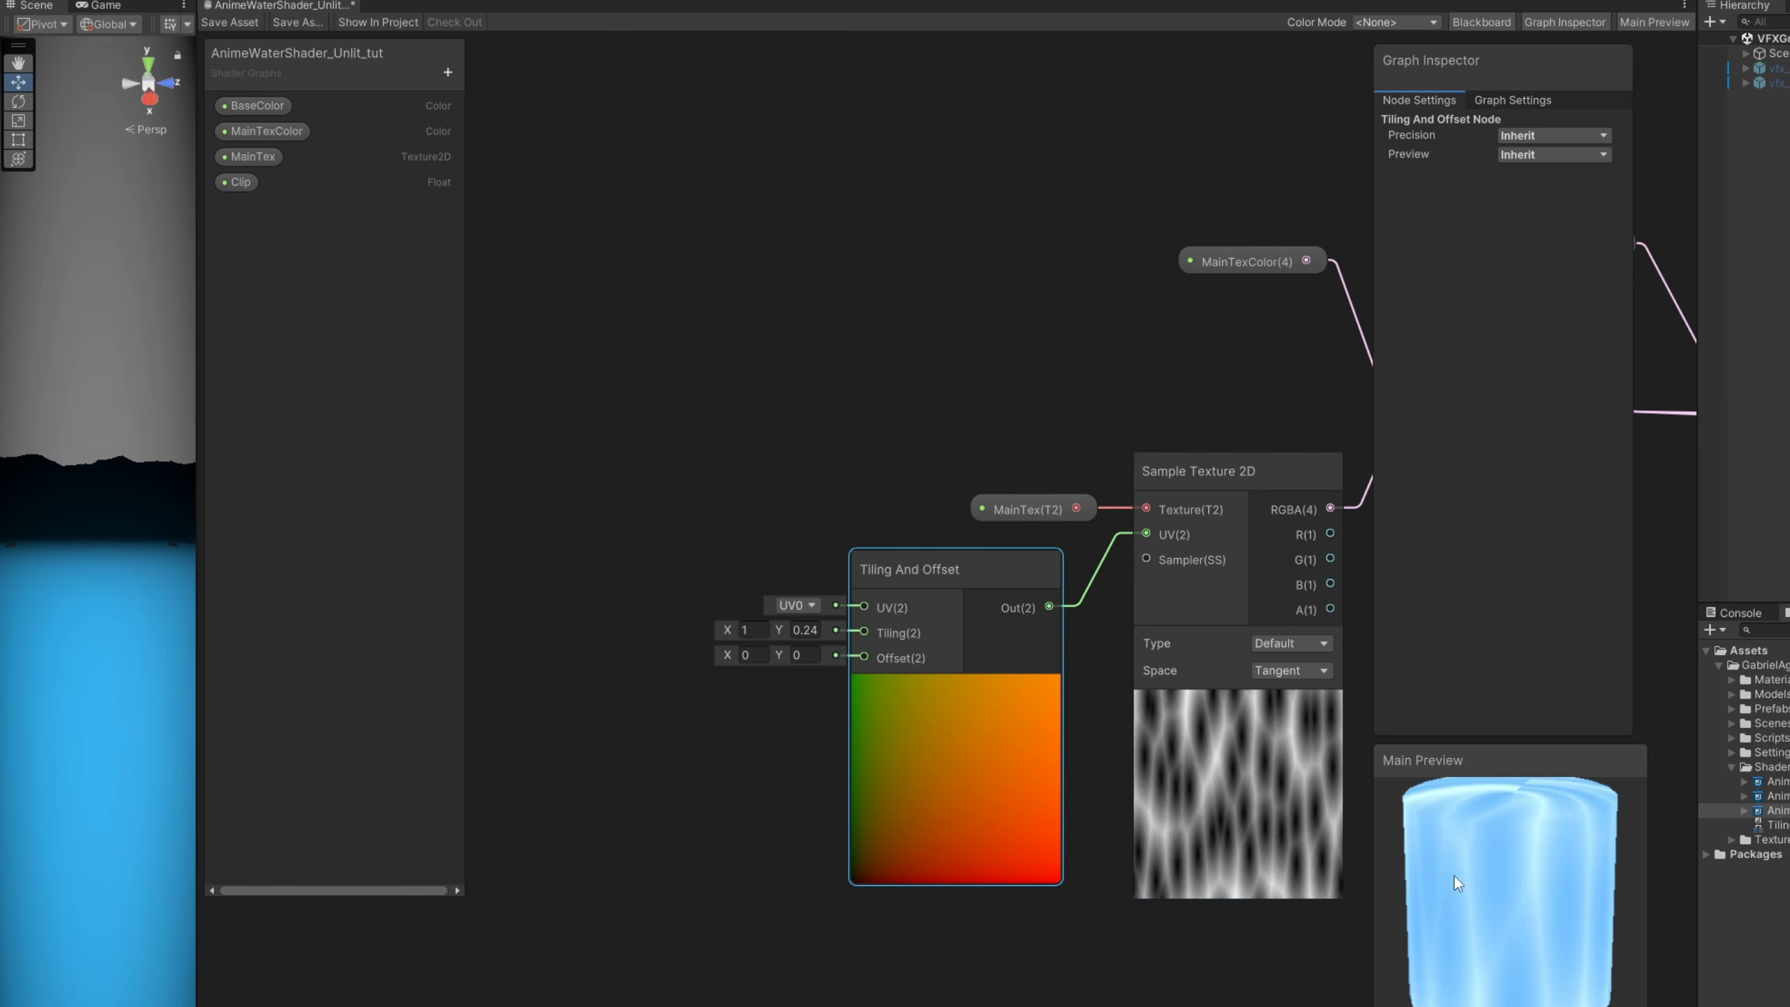
pyautogui.click(814, 630)
pyautogui.write('1')
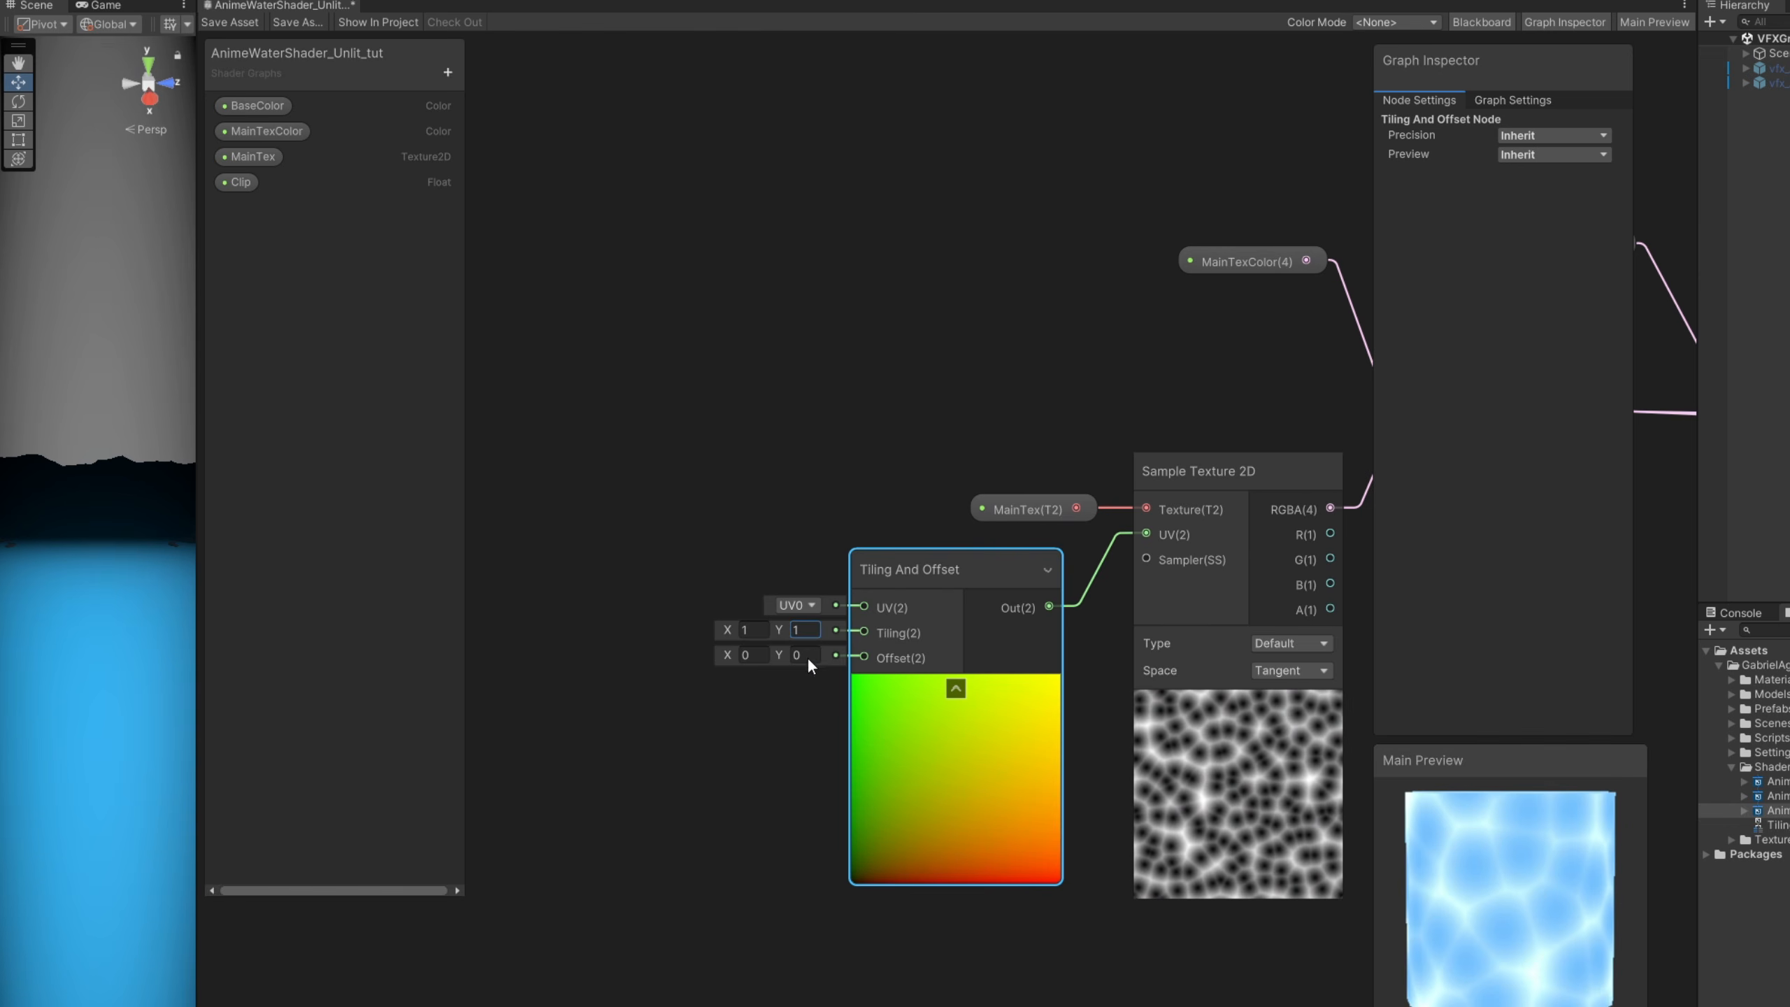
# - Add a Vector 2 property named MainTexTiling
pyautogui.click(448, 72)
pyautogui.click(505, 124)
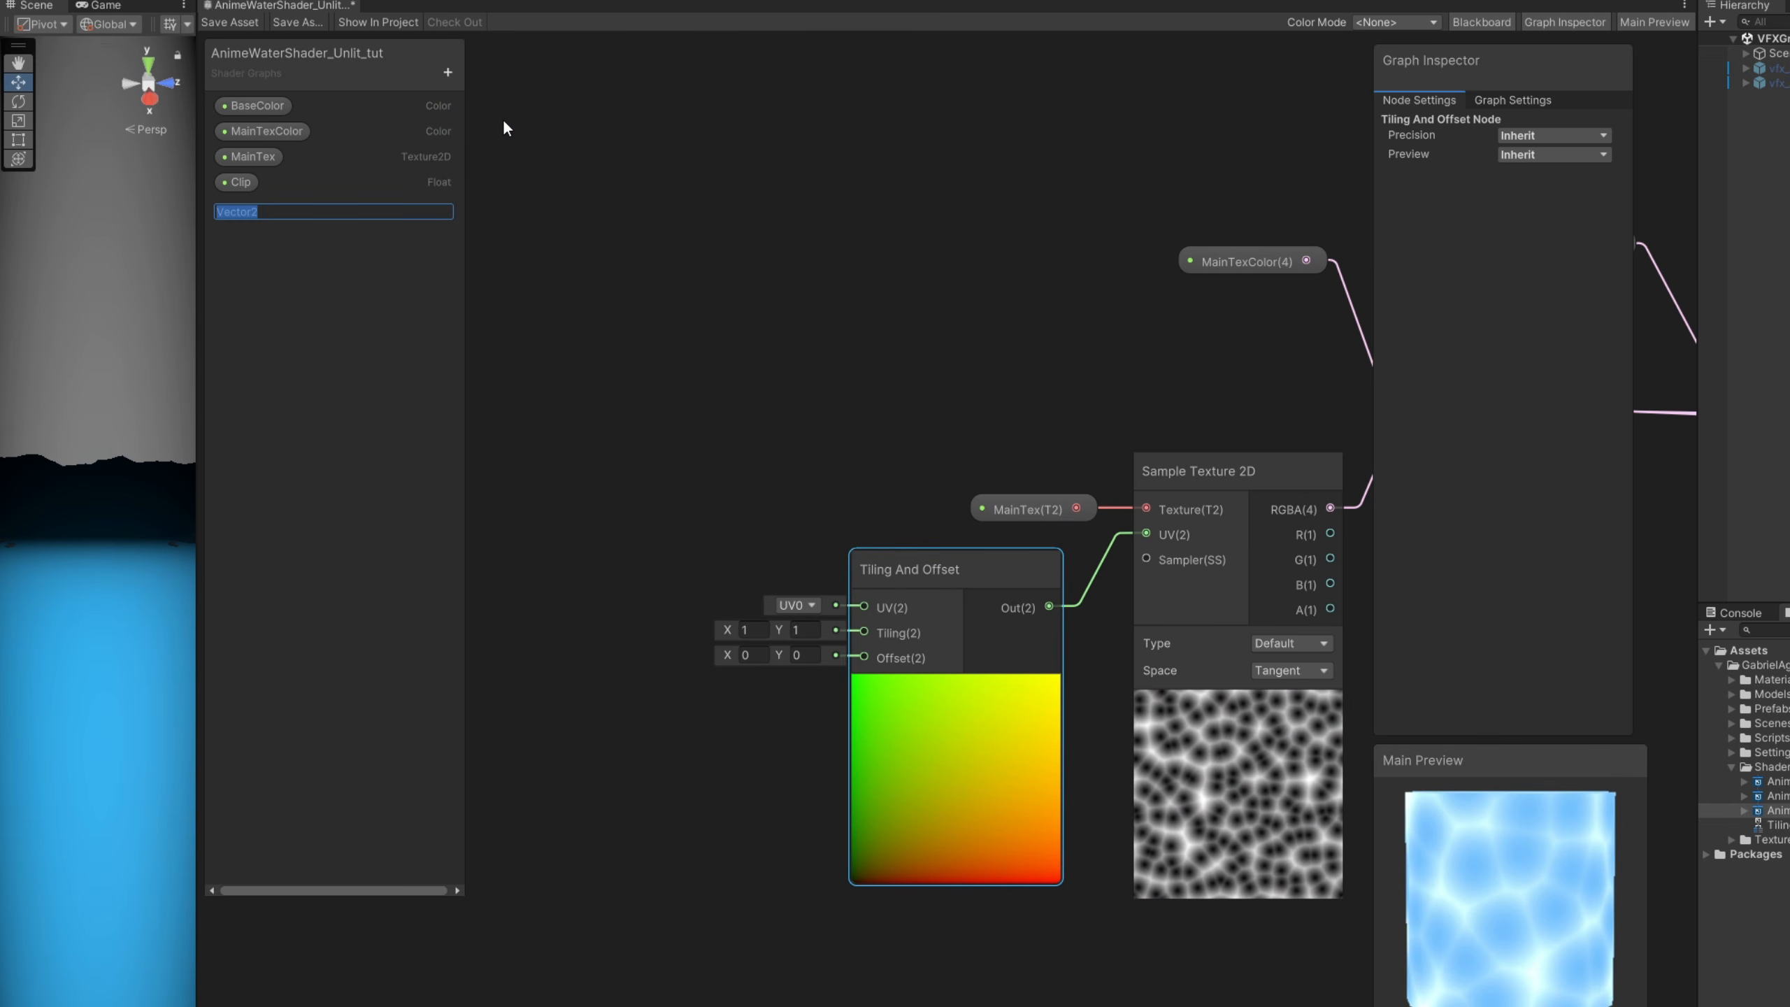
pyautogui.write('MainTexTiling')
pyautogui.press('Return')
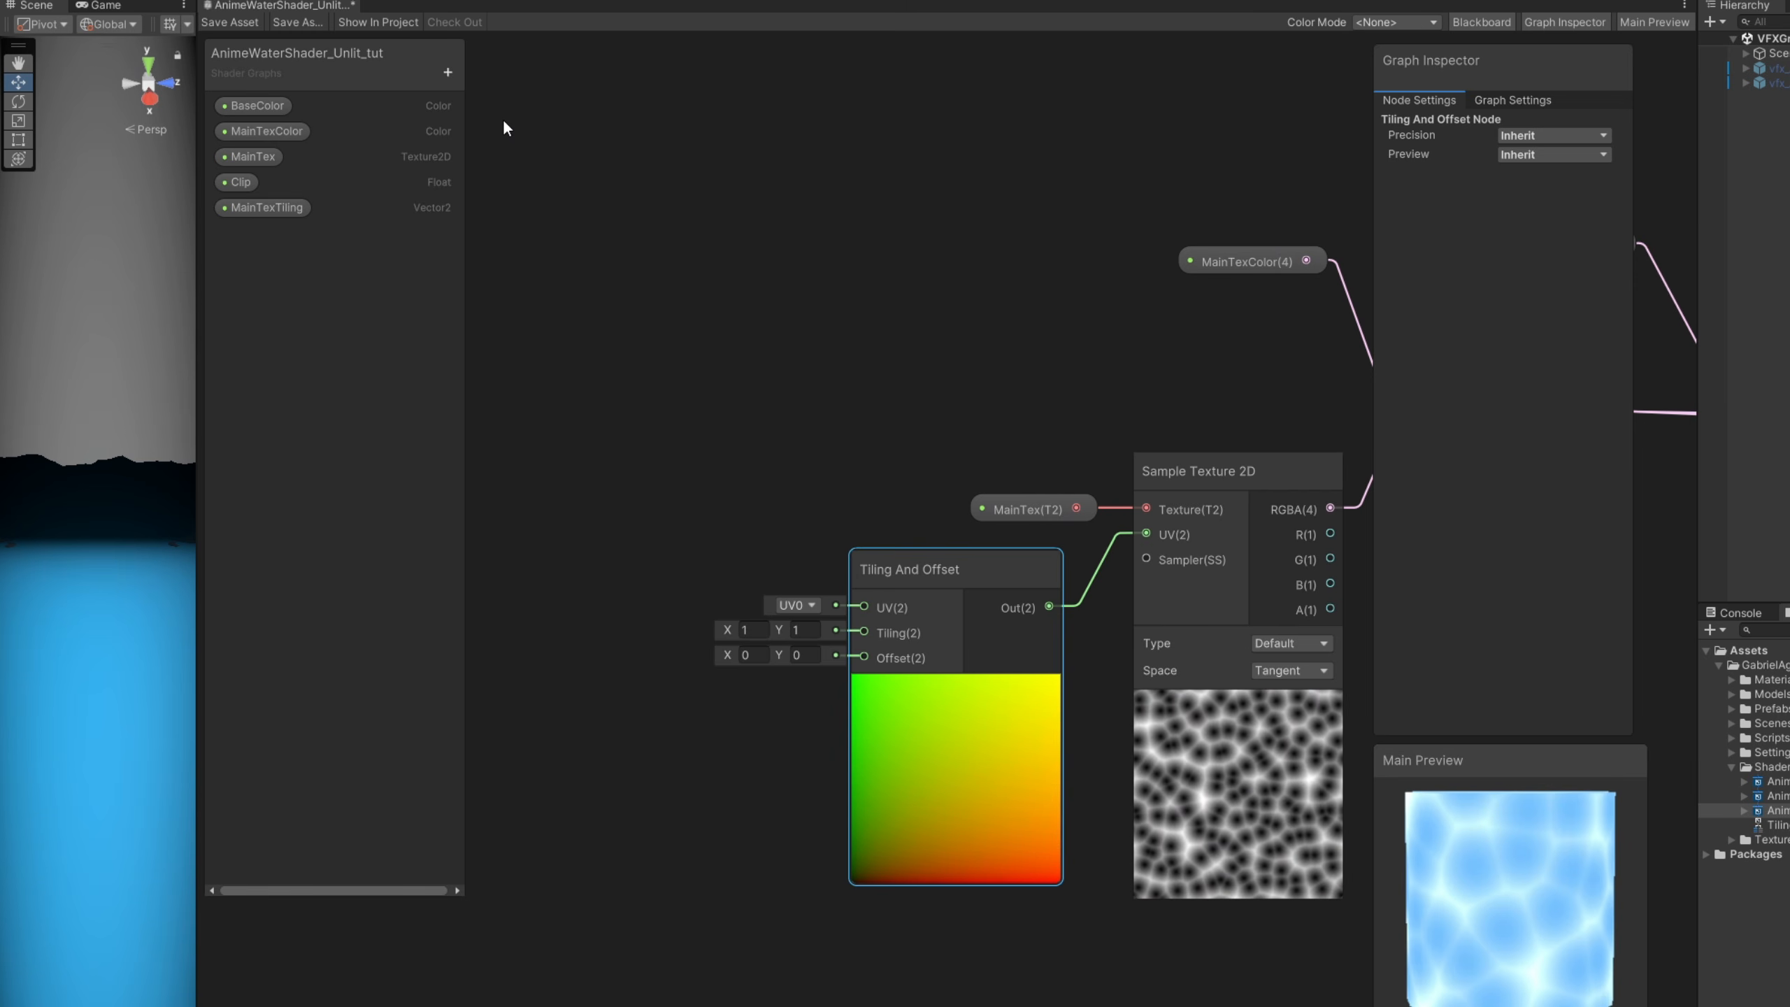
# - Add a Vector 2 property named MainTexSpeed and order it with MainTexTiling between MainTex and Clip
pyautogui.click(447, 73)
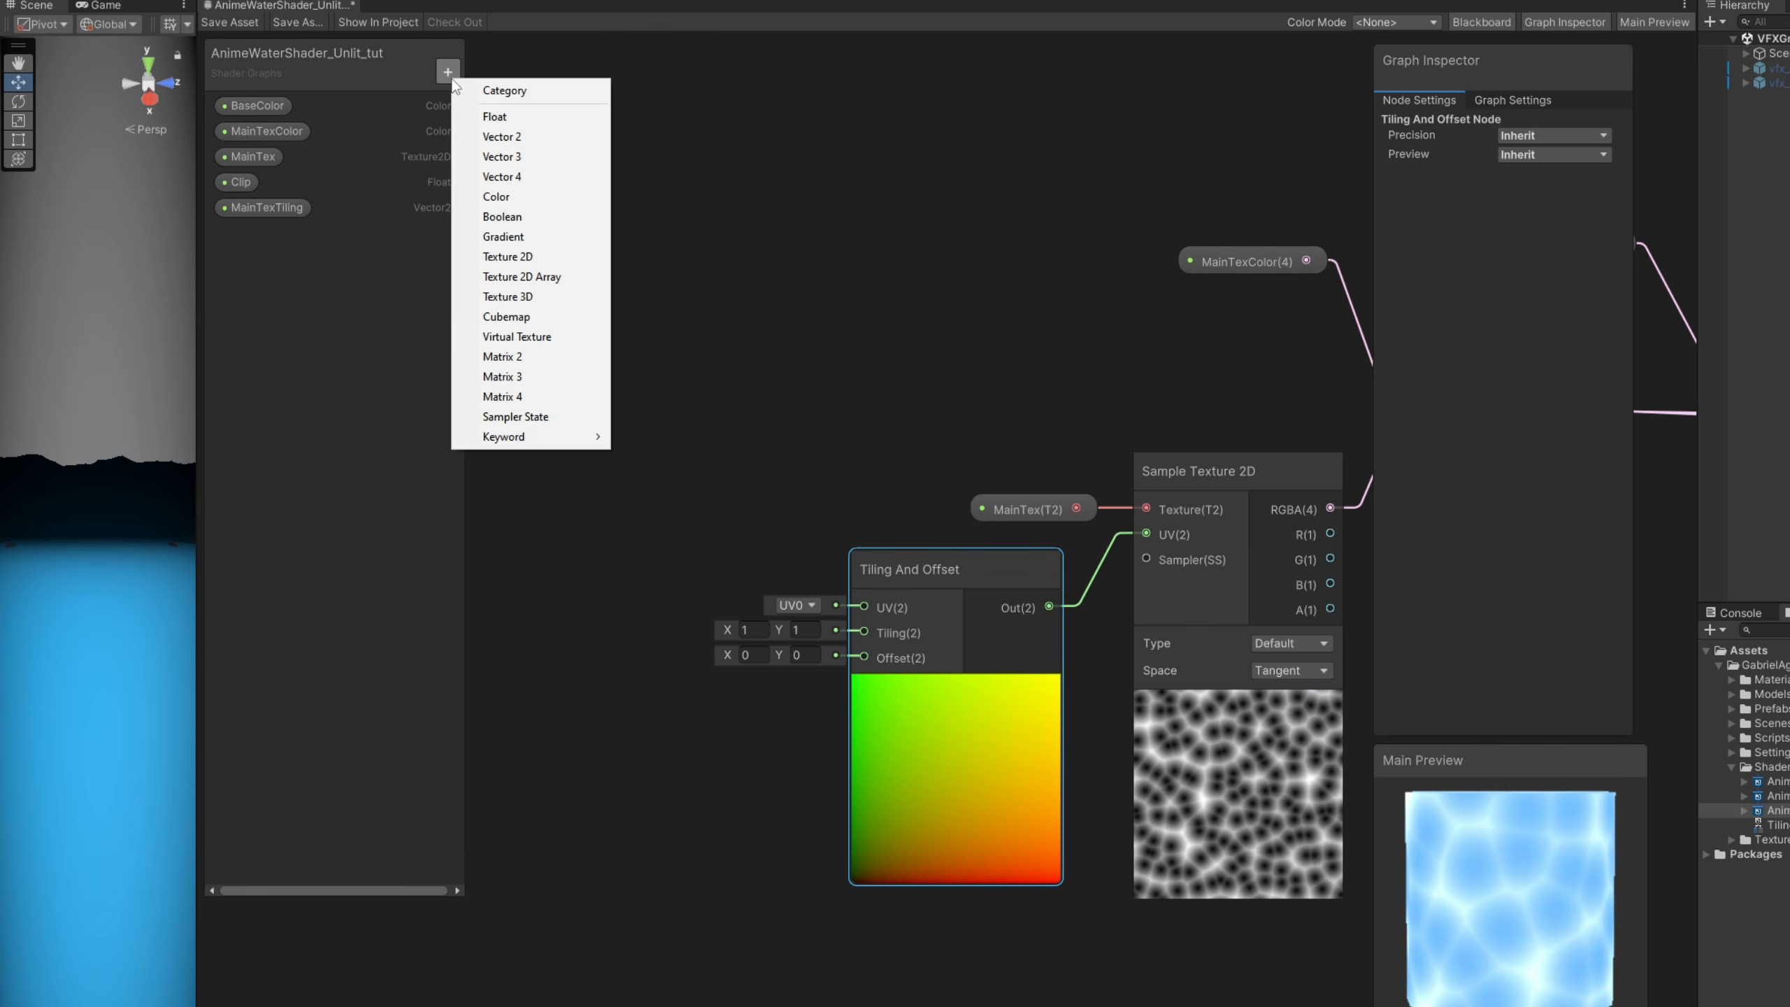
pyautogui.click(497, 137)
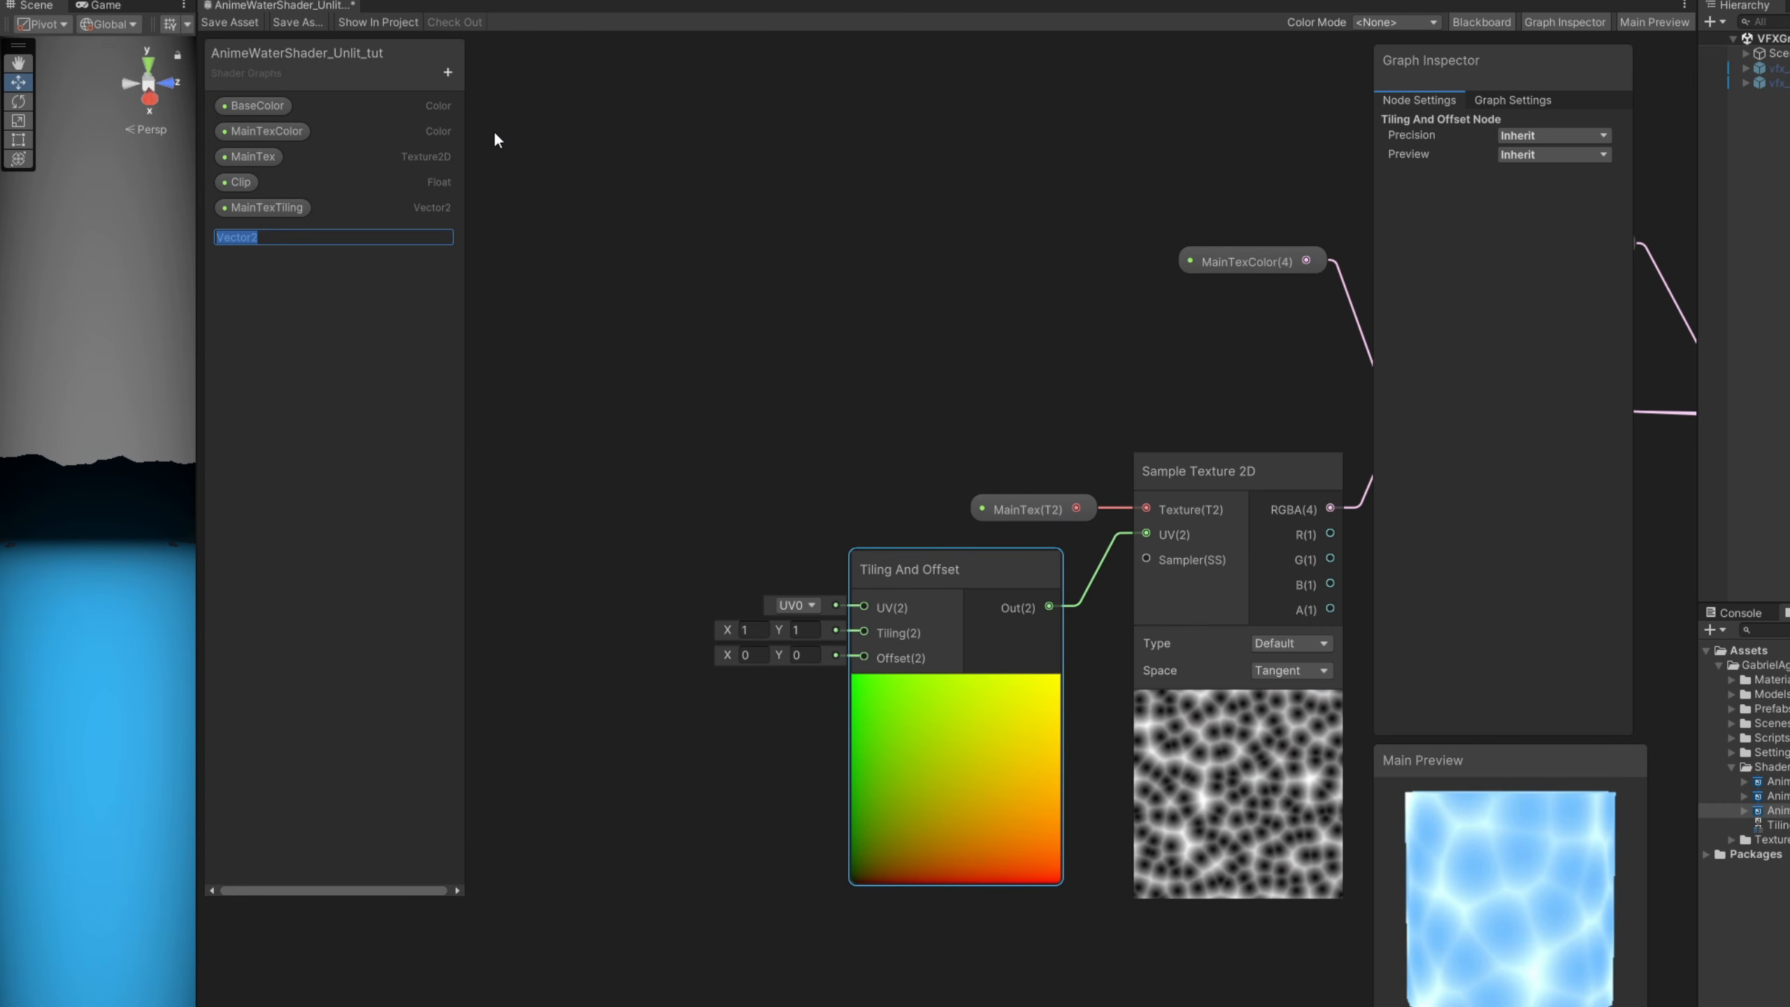
pyautogui.write('MainTexSpeed')
pyautogui.press('Return')
pyautogui.moveTo(282, 207)
pyautogui.mouseDown()
pyautogui.moveTo(285, 181)
pyautogui.moveTo(280, 230)
pyautogui.moveTo(288, 184)
pyautogui.mouseUp()
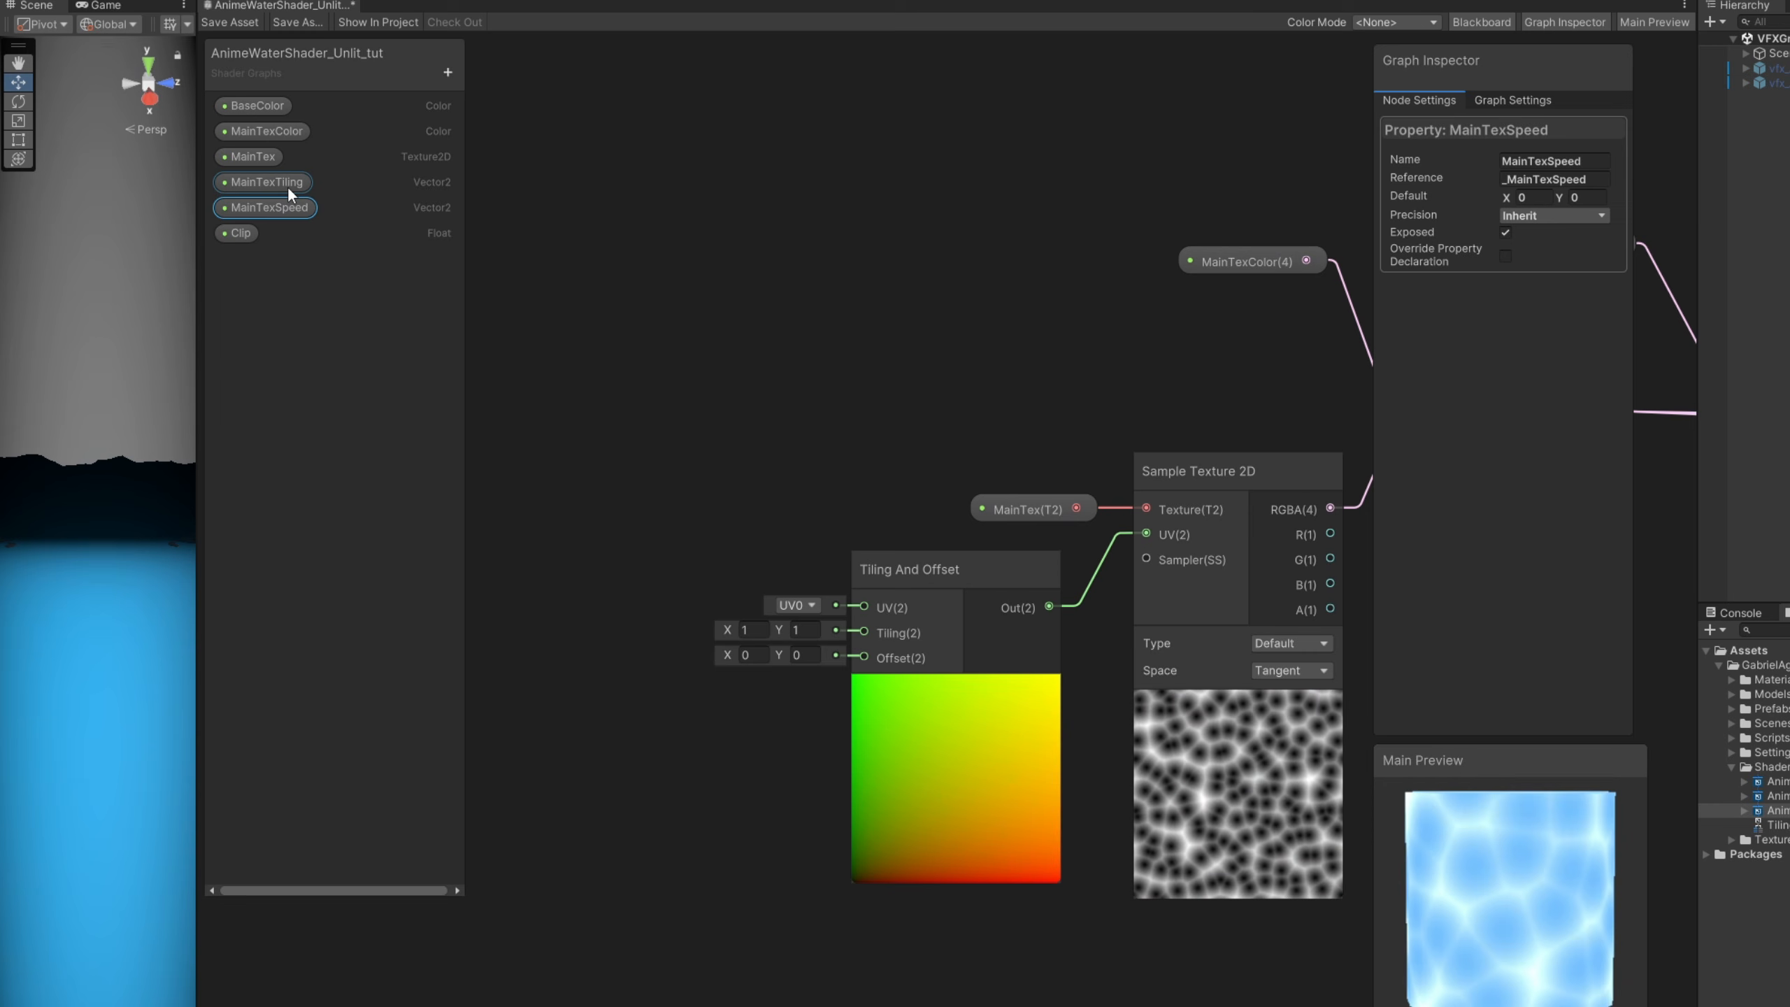
# - Set the default of the MainTexTiling property to X 1, Y 1
pyautogui.click(289, 182)
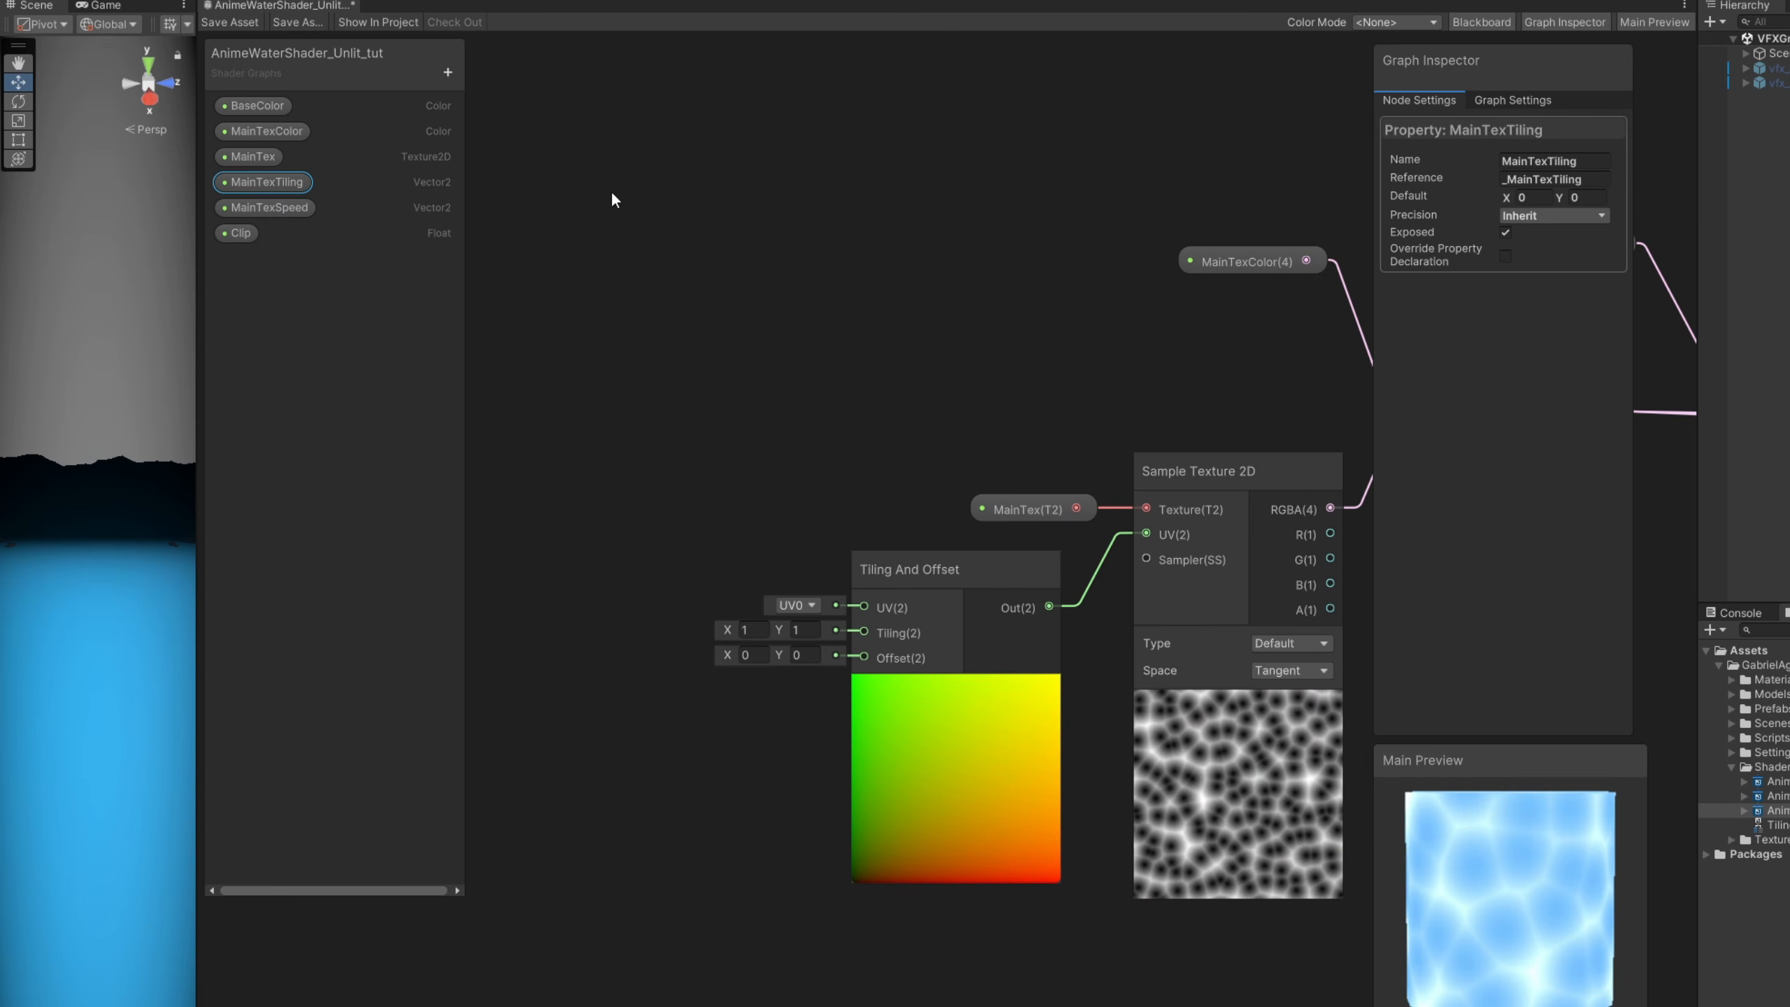
pyautogui.write('1')
pyautogui.press('Tab')
pyautogui.write('1')
# - Place the MainTexTiling property beside the Tiling And Offset node and connect it to the Tiling input
pyautogui.moveTo(286, 188); pyautogui.dragTo(558, 422)
pyautogui.moveTo(628, 616); pyautogui.dragTo(631, 617)
pyautogui.moveTo(763, 635); pyautogui.dragTo(863, 632)
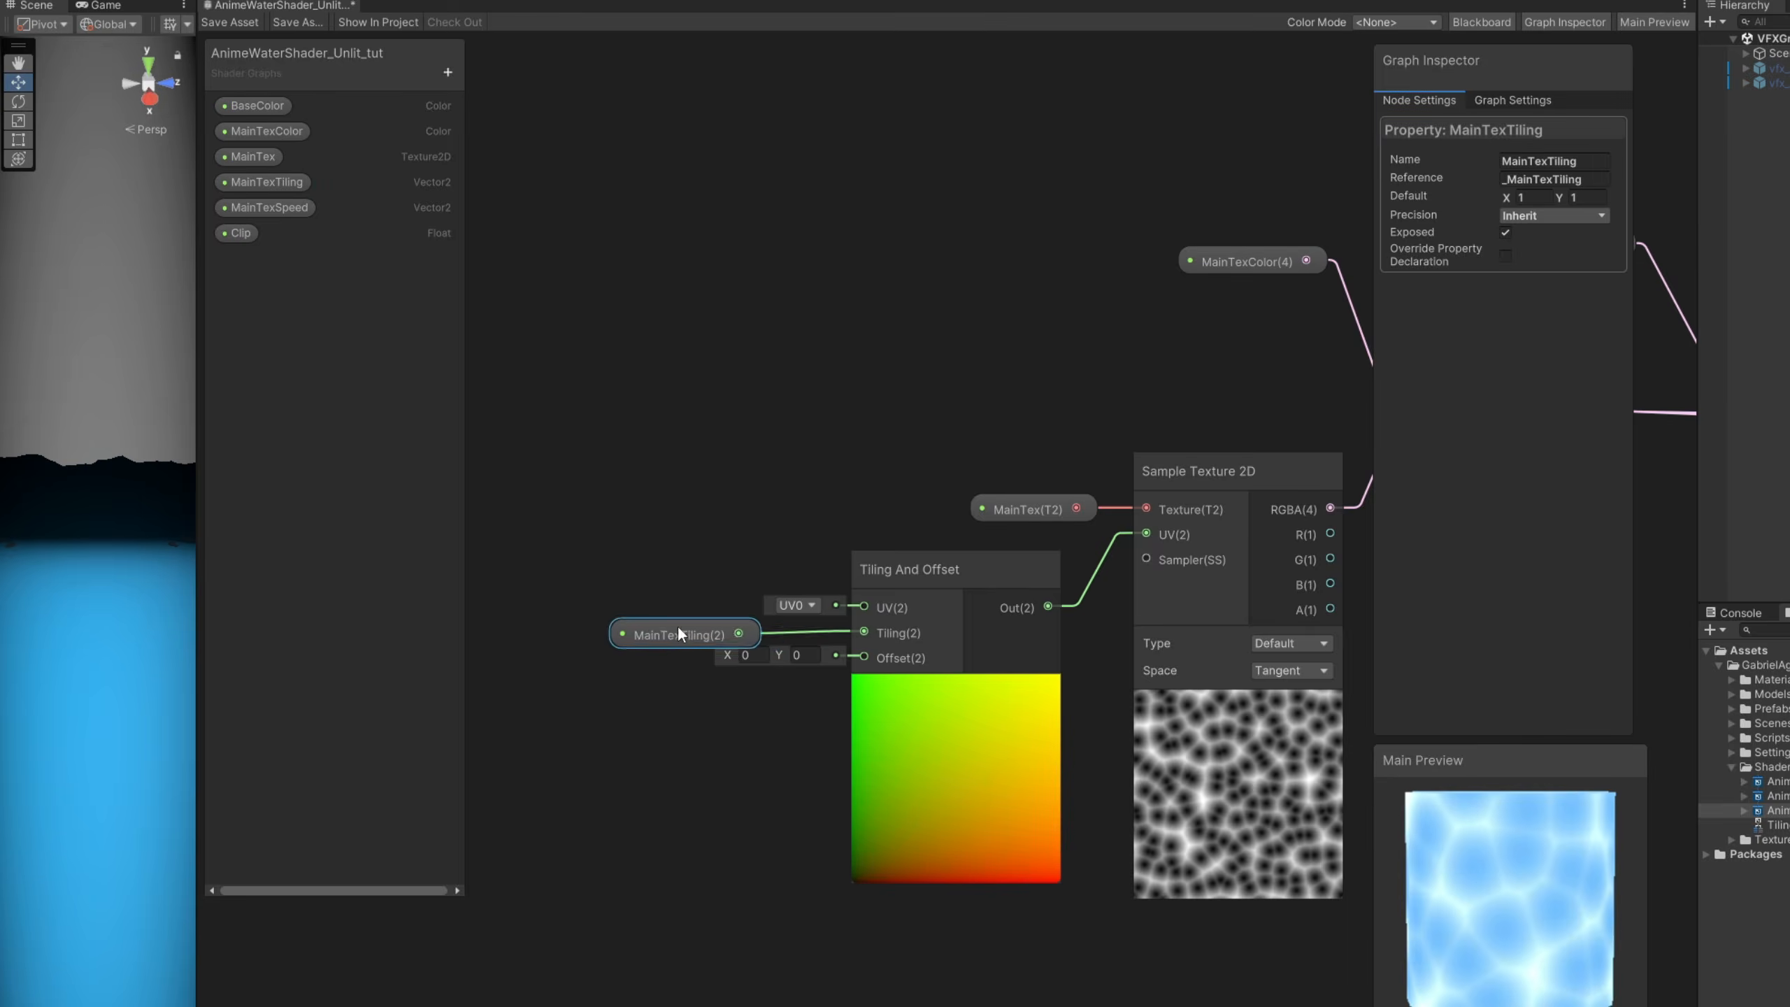
pyautogui.moveTo(677, 624); pyautogui.dragTo(787, 615, button='middle')
# - Try shifting the Offset Y value of the Tiling And Offset node and reset it to 0
pyautogui.moveTo(892, 644)
pyautogui.mouseDown()
pyautogui.moveTo(924, 639)
pyautogui.moveTo(909, 640)
pyautogui.mouseUp()
pyautogui.click(918, 647)
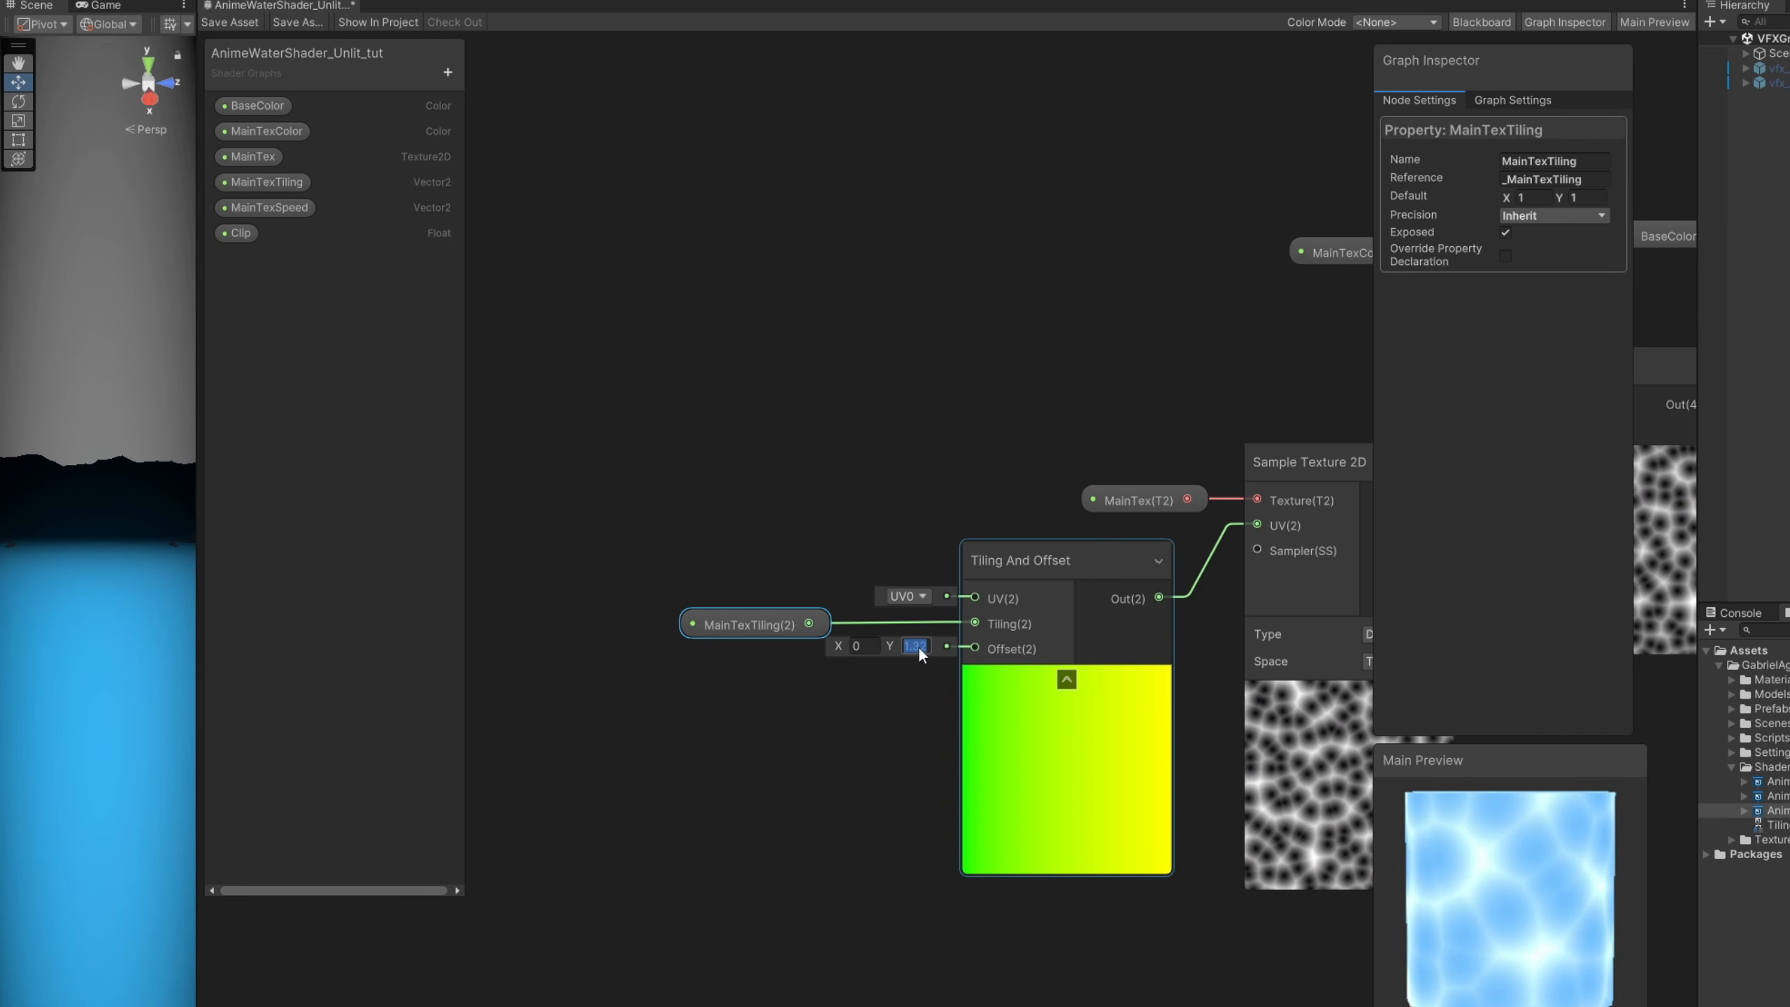
pyautogui.write('0')
# - Add a Time node and position it to the left of the MainTexTiling property node
pyautogui.moveTo(645, 752); pyautogui.dragTo(817, 647, button='middle')
pyautogui.click(677, 661)
pyautogui.scroll(-1, 684, 663)
pyautogui.moveTo(944, 736)
pyautogui.mouseDown(button='middle')
pyautogui.moveTo(987, 707)
pyautogui.moveTo(914, 740)
pyautogui.mouseUp(button='middle')
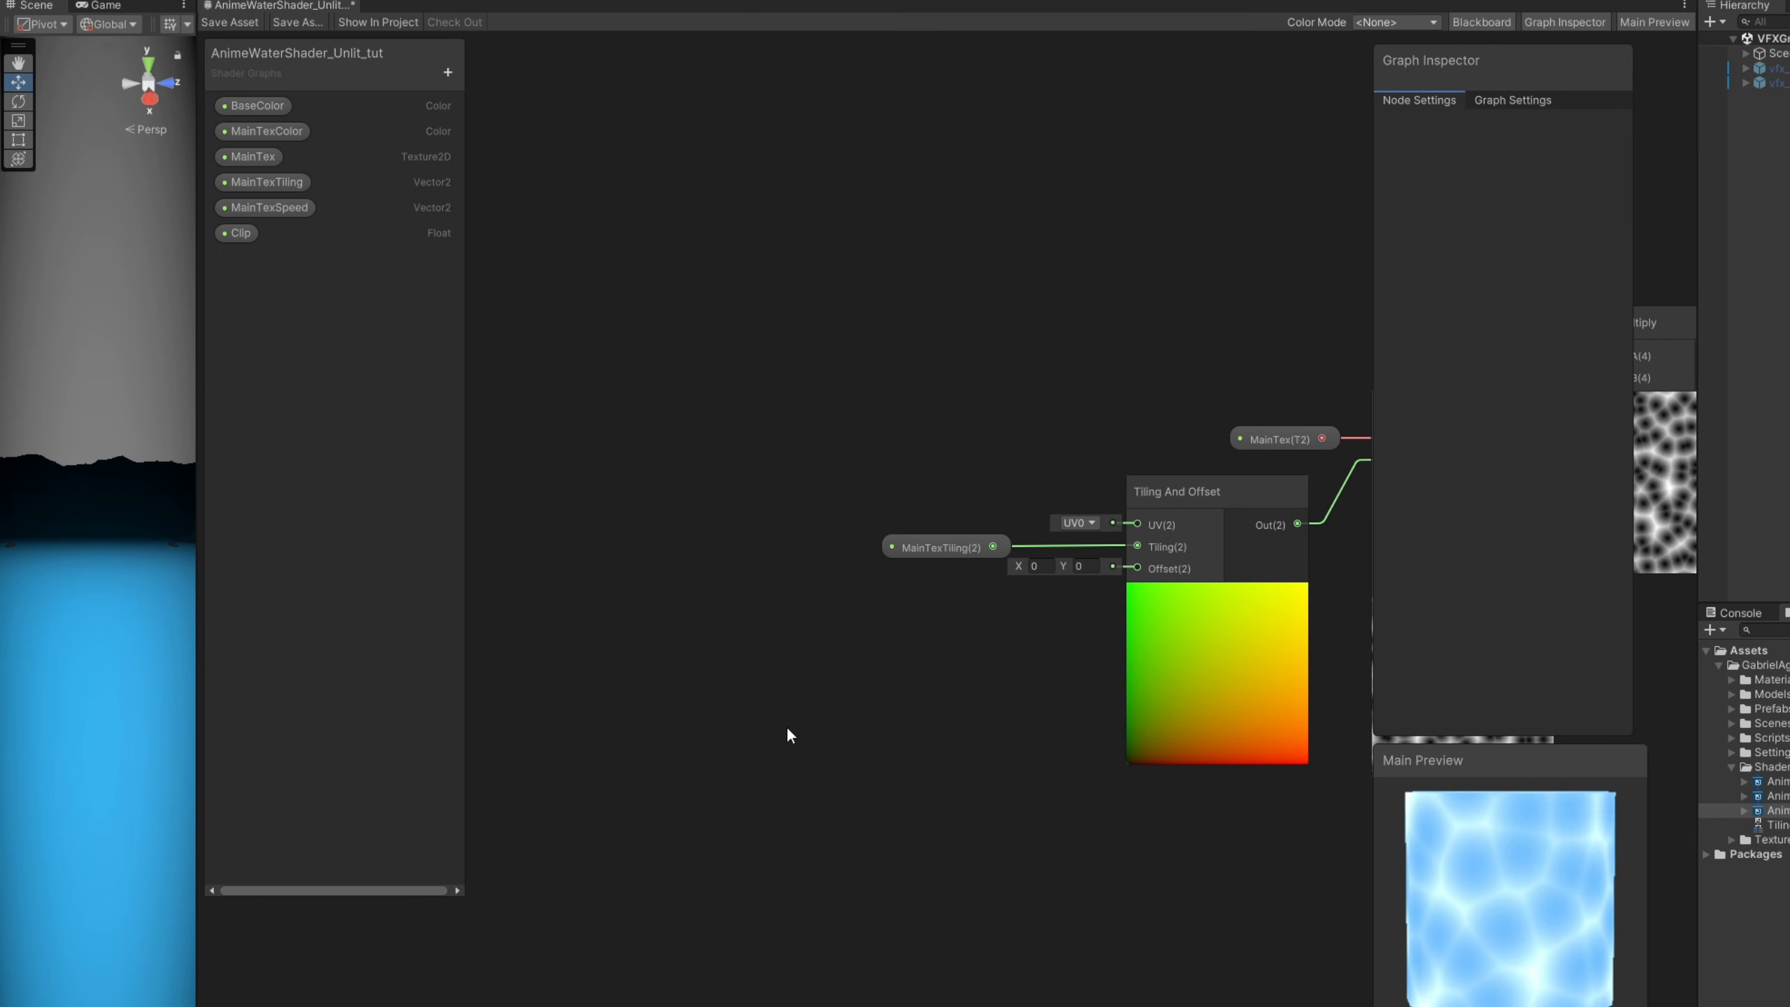
pyautogui.press('space')
pyautogui.write('time')
pyautogui.press('Return')
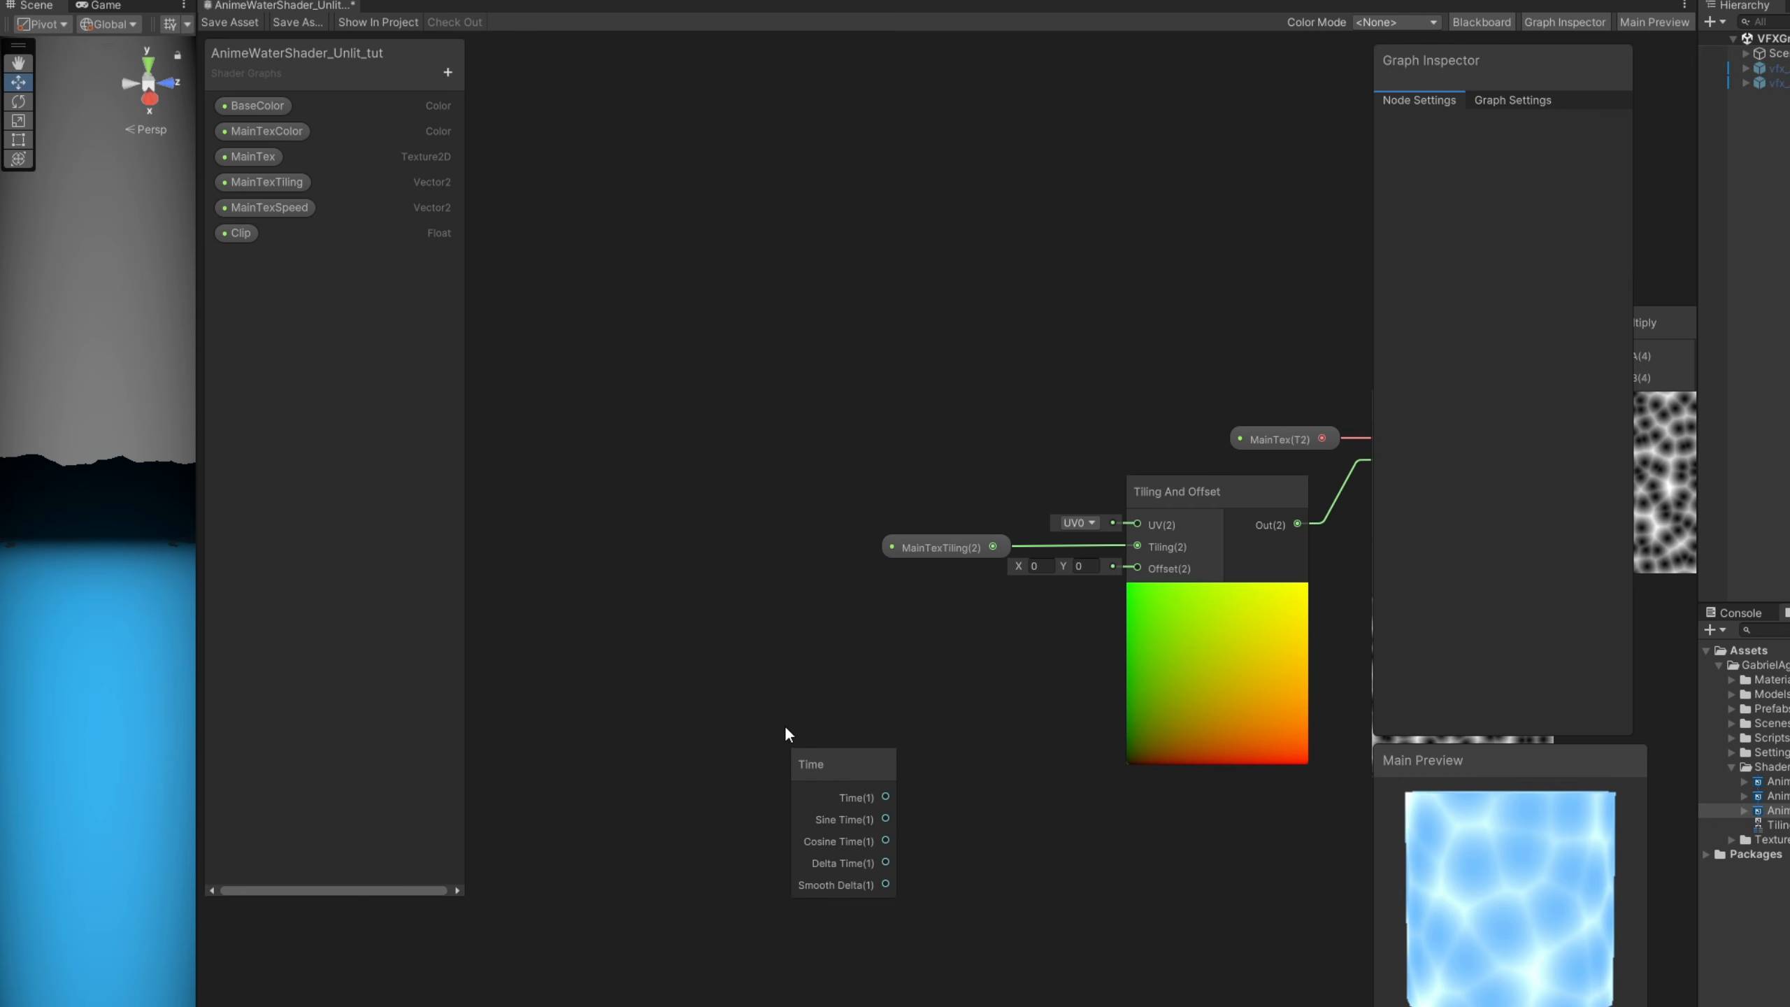
pyautogui.moveTo(785, 725); pyautogui.dragTo(649, 543)
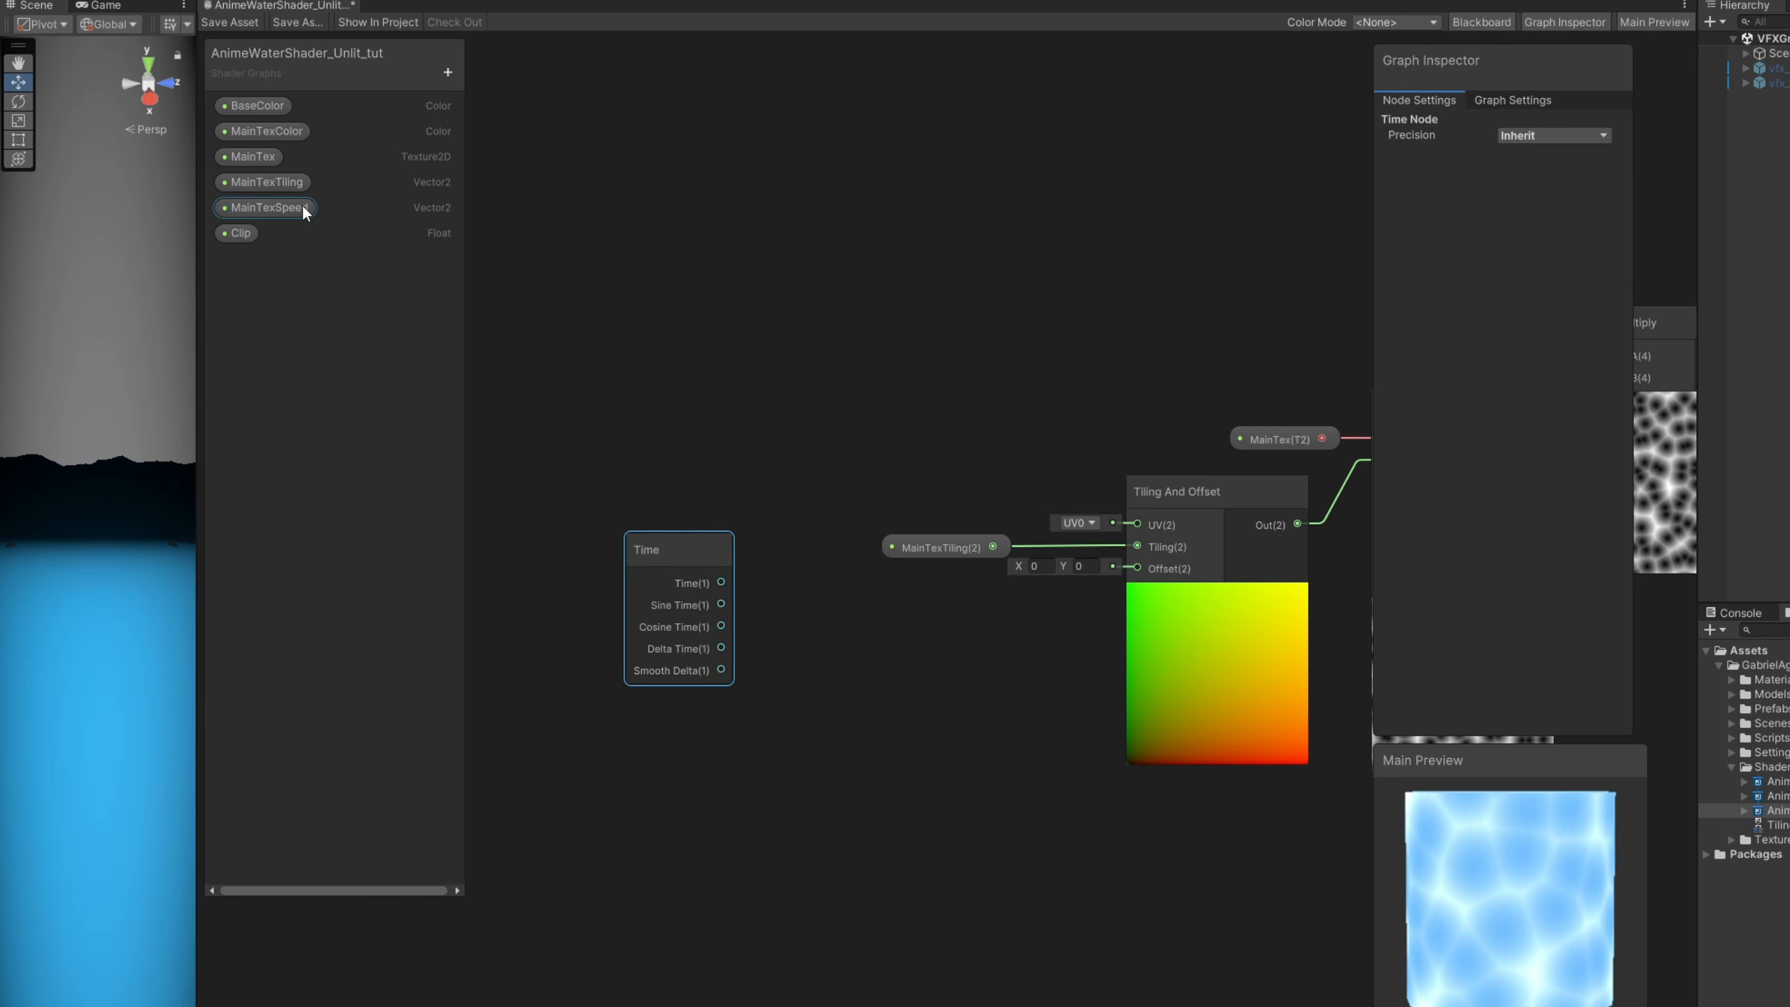
# - Place the MainTexSpeed property below the Time node and multiply Time by MainTexSpeed with a new Multiply node
pyautogui.moveTo(283, 207); pyautogui.dragTo(625, 731)
pyautogui.moveTo(655, 831); pyautogui.dragTo(656, 841)
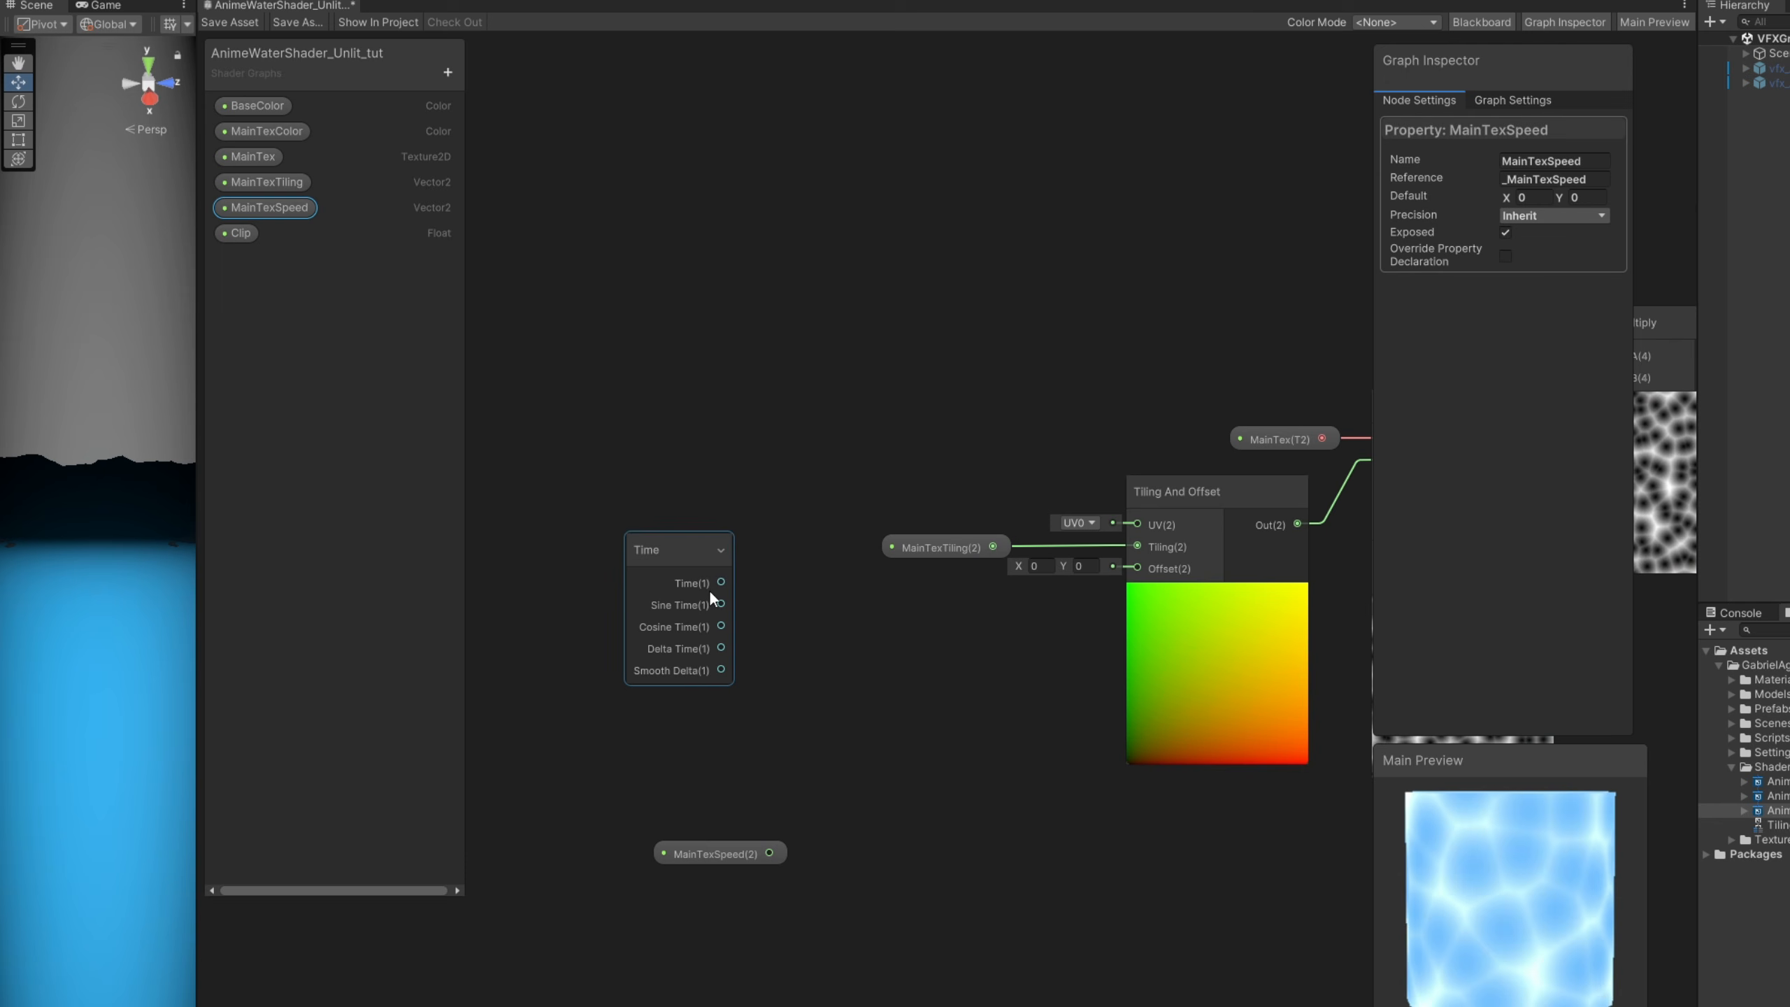
pyautogui.moveTo(721, 583); pyautogui.dragTo(923, 808)
pyautogui.write('mu')
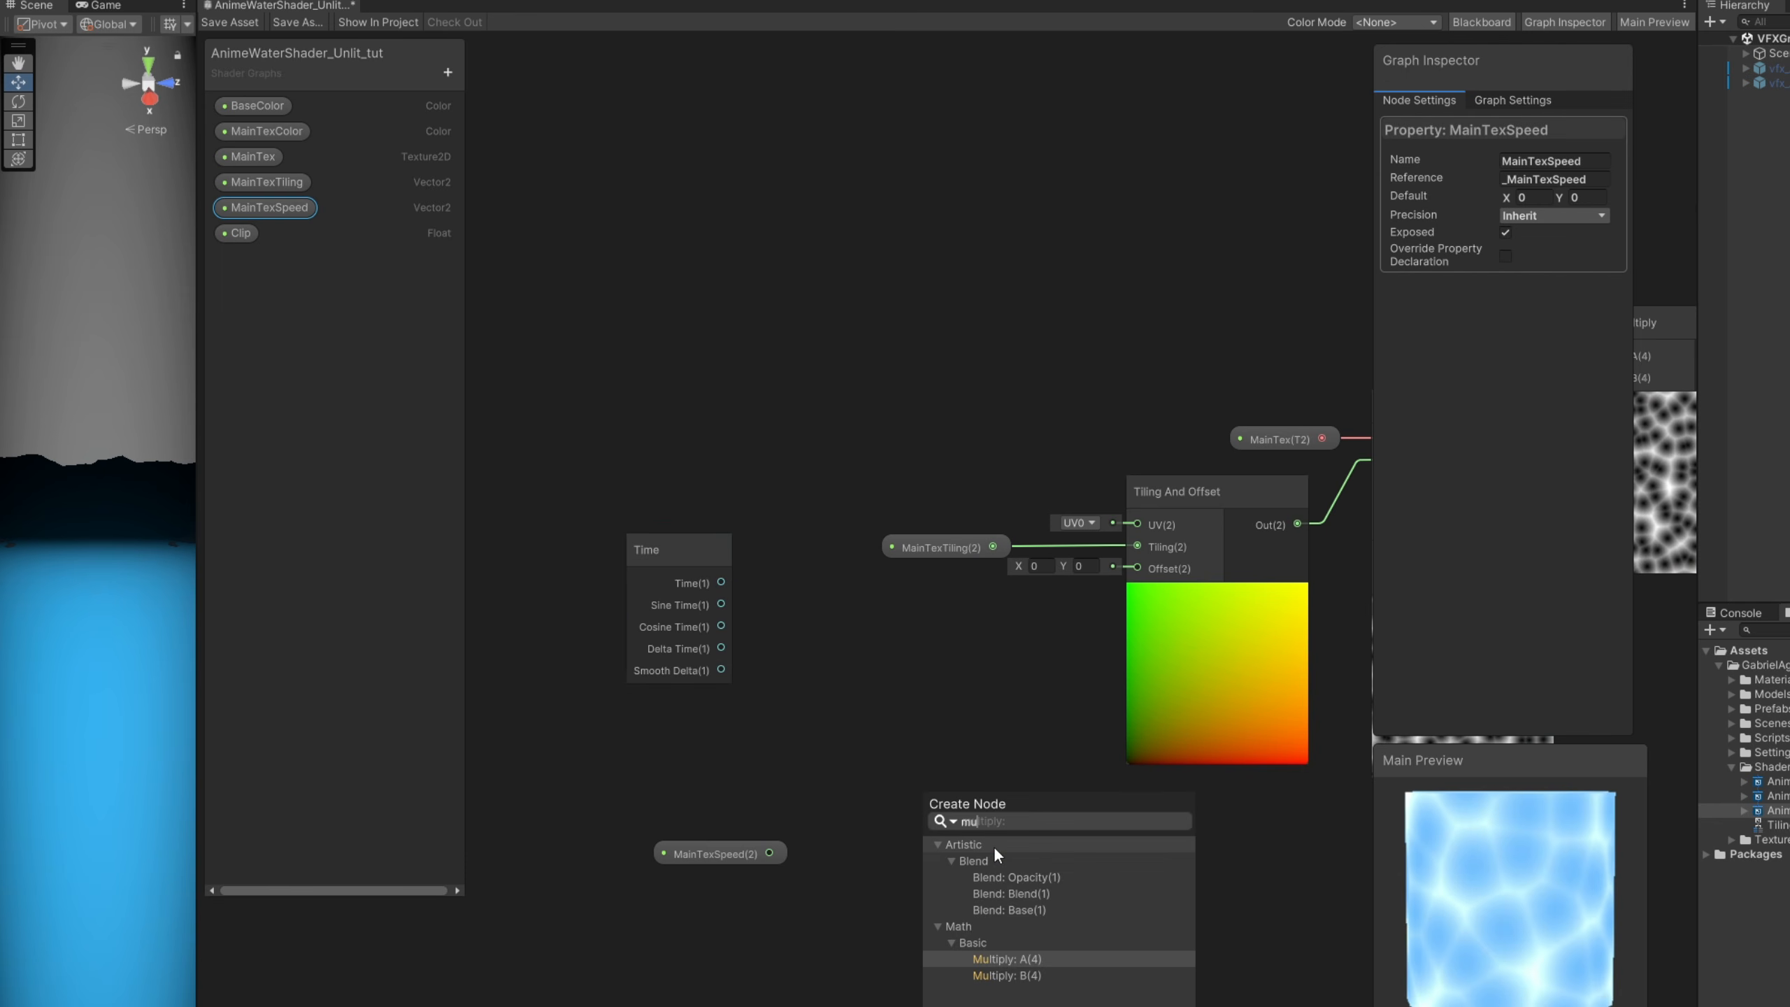
pyautogui.click(1003, 958)
pyautogui.moveTo(770, 853); pyautogui.dragTo(923, 848)
# - Arrange the Time and Multiply nodes near Tiling And Offset and connect the Multiply output to its Offset input
pyautogui.moveTo(681, 547); pyautogui.dragTo(734, 661)
pyautogui.moveTo(954, 805); pyautogui.dragTo(893, 664)
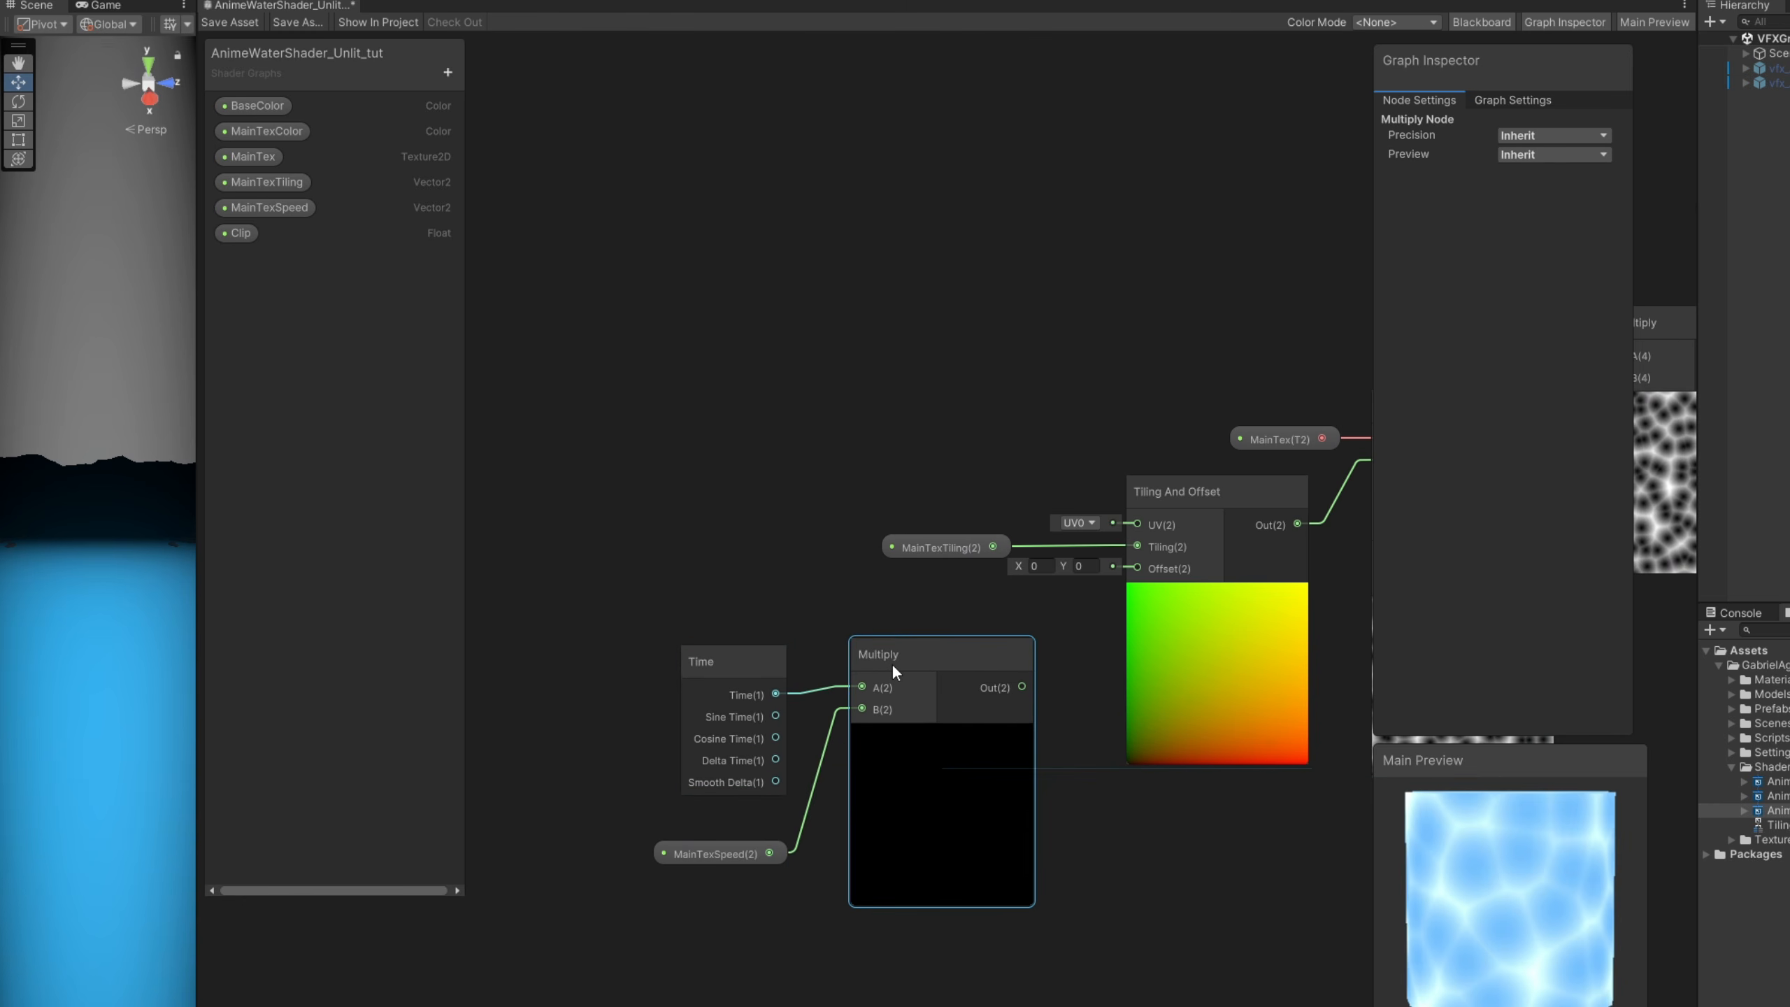
pyautogui.moveTo(1021, 688); pyautogui.dragTo(1136, 568)
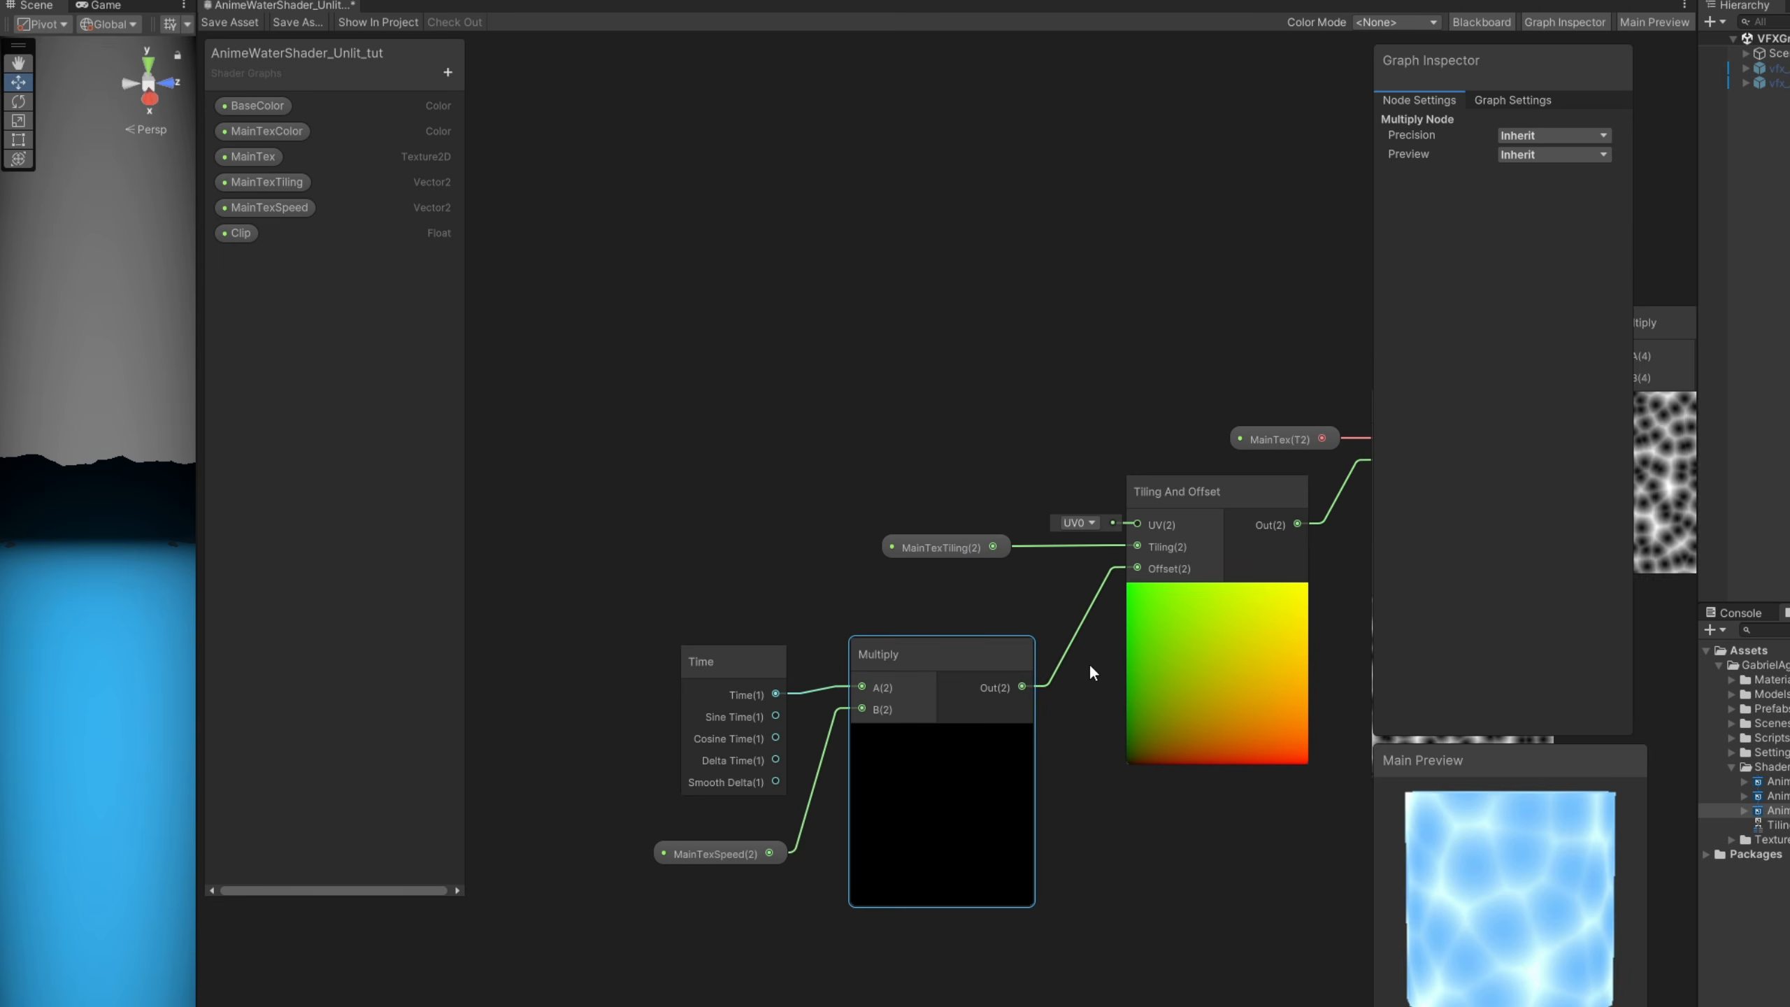
# - Test the texture scroll with a MainTexSpeed default of Y 0.1, and reset Y to 0
pyautogui.moveTo(1163, 846); pyautogui.dragTo(389, 871, button='middle')
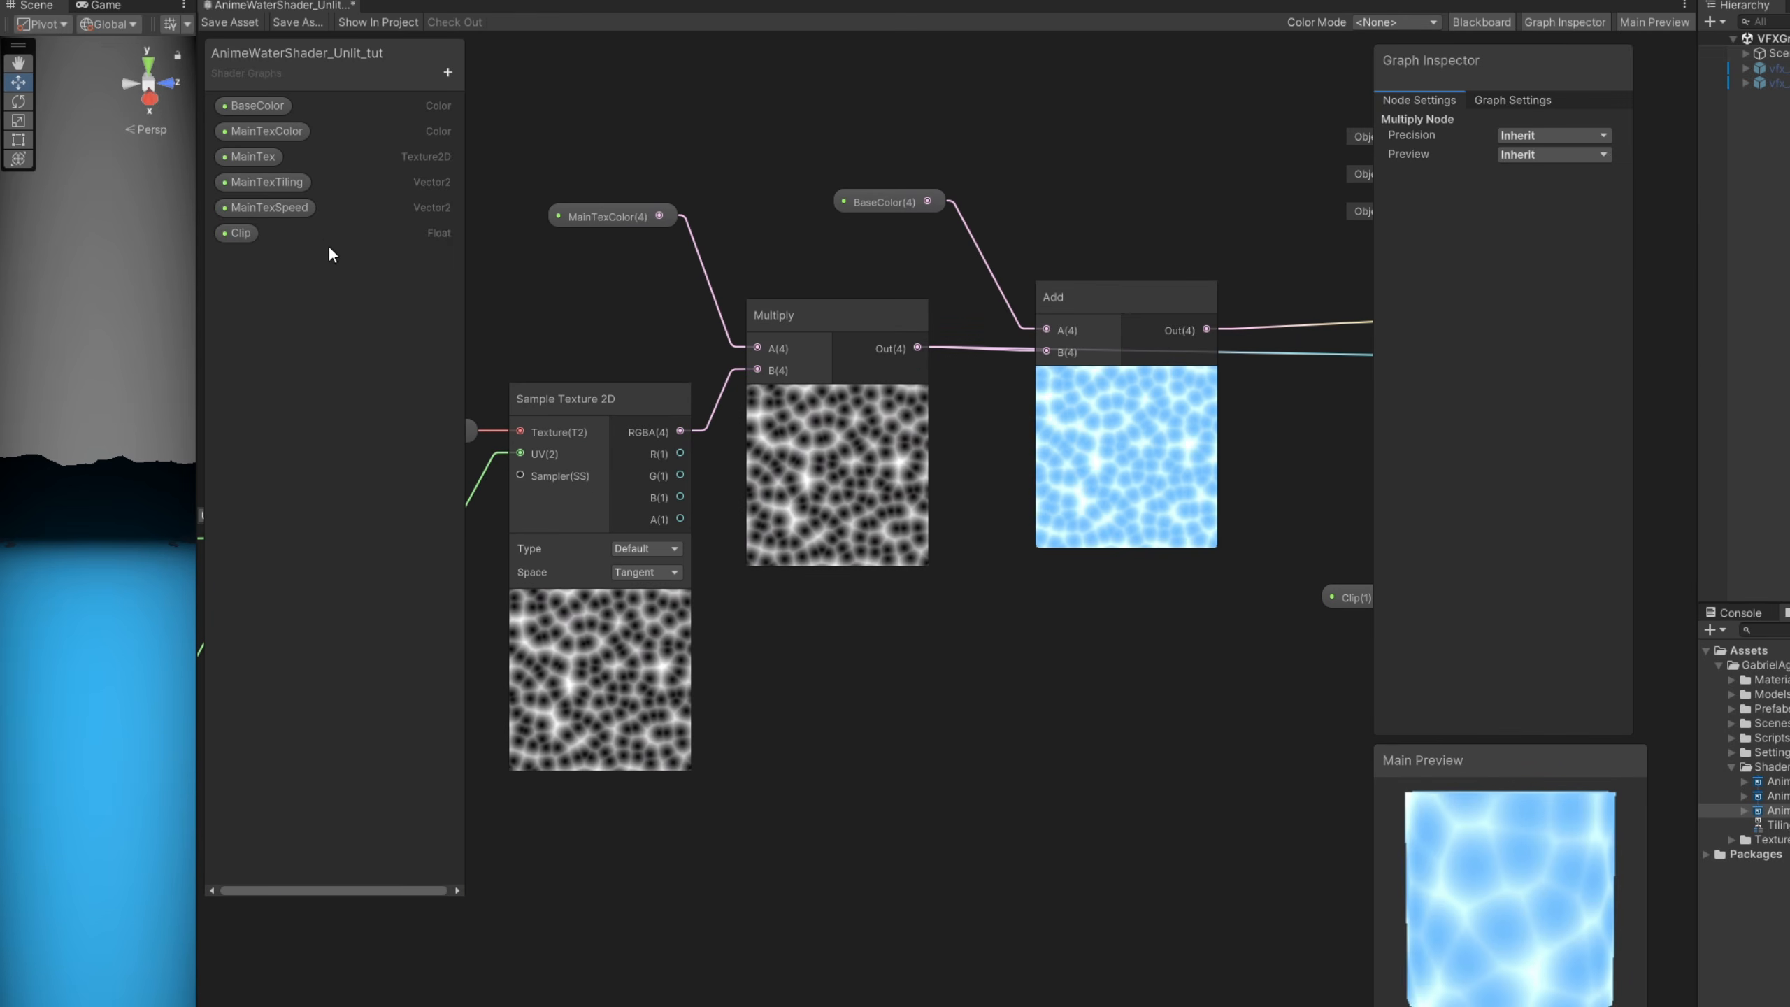
pyautogui.click(305, 207)
pyautogui.click(1582, 198)
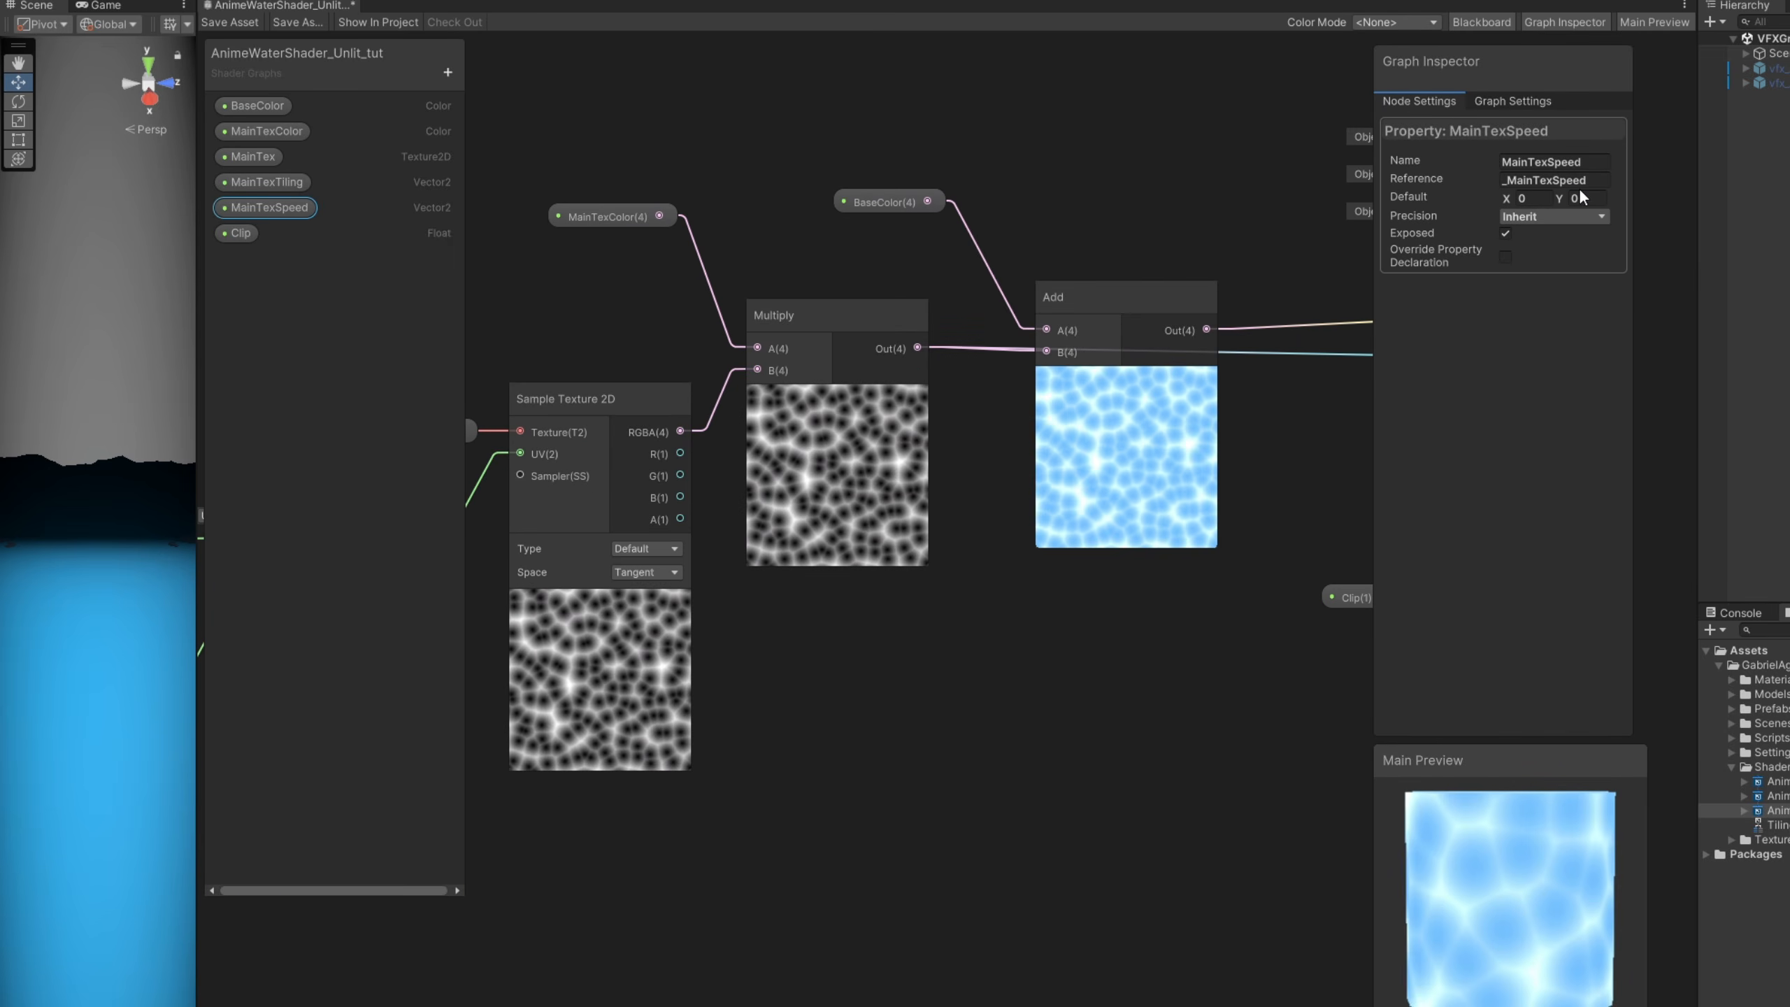
pyautogui.write('0.1')
pyautogui.doubleClick(1586, 198)
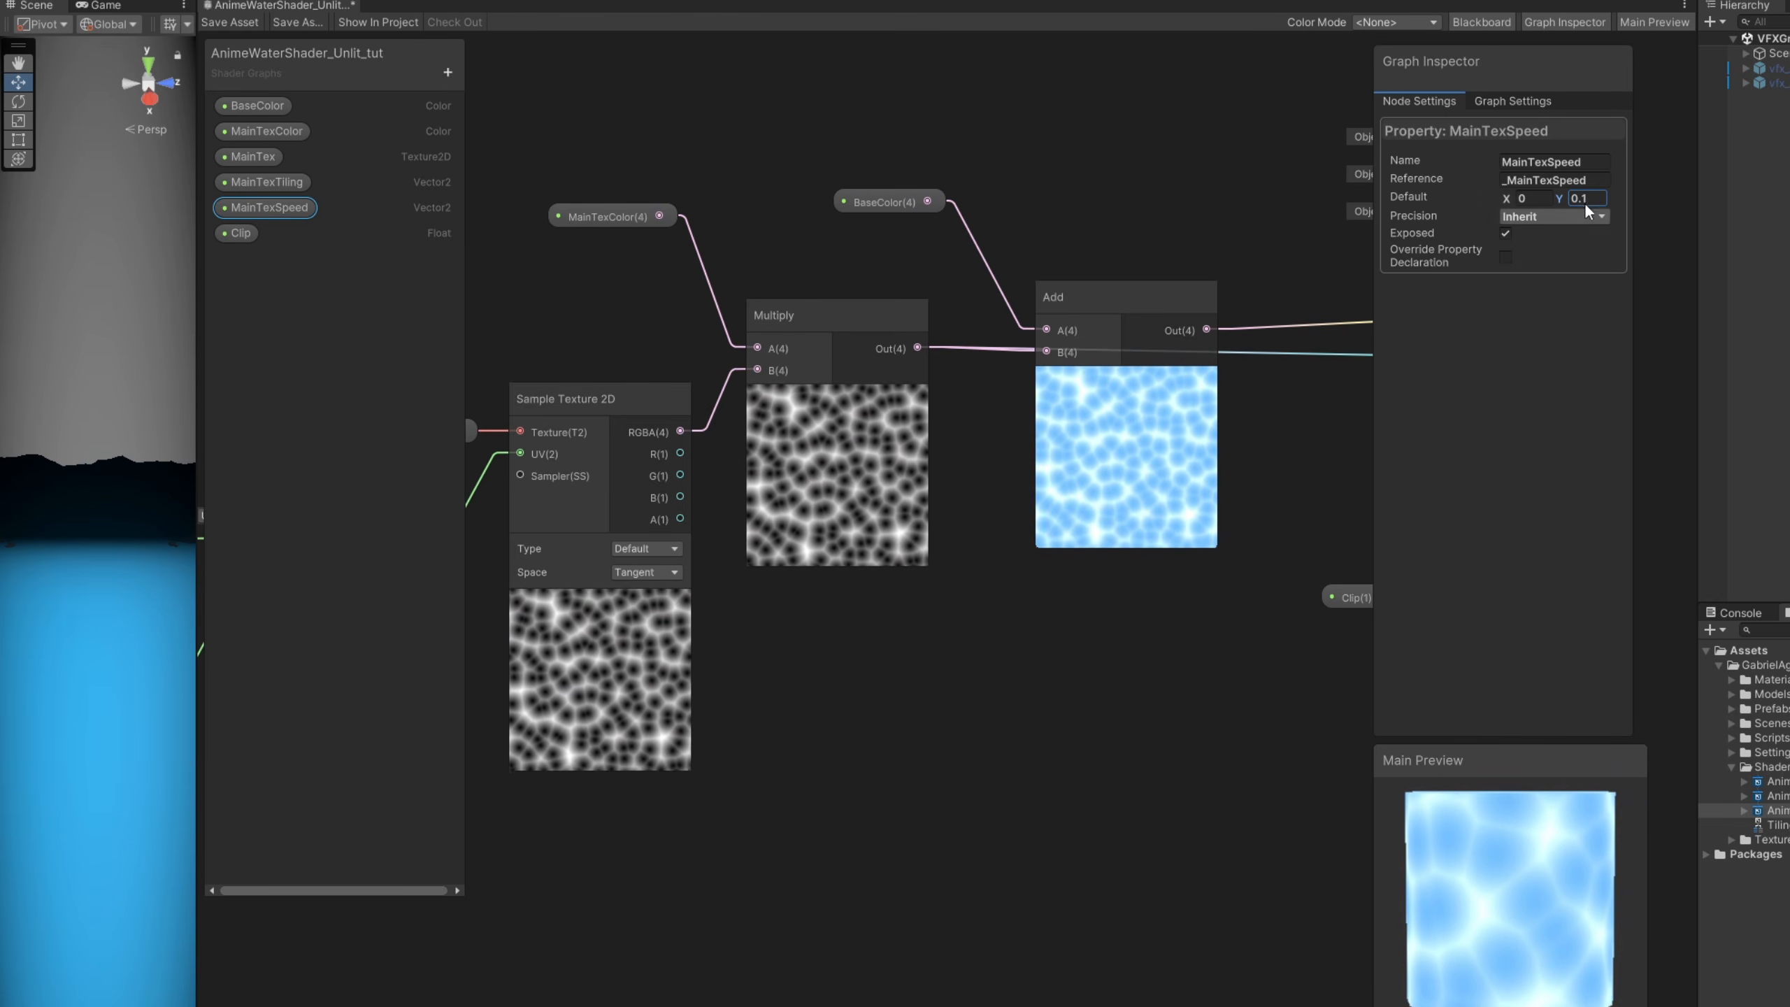
pyautogui.write('0')
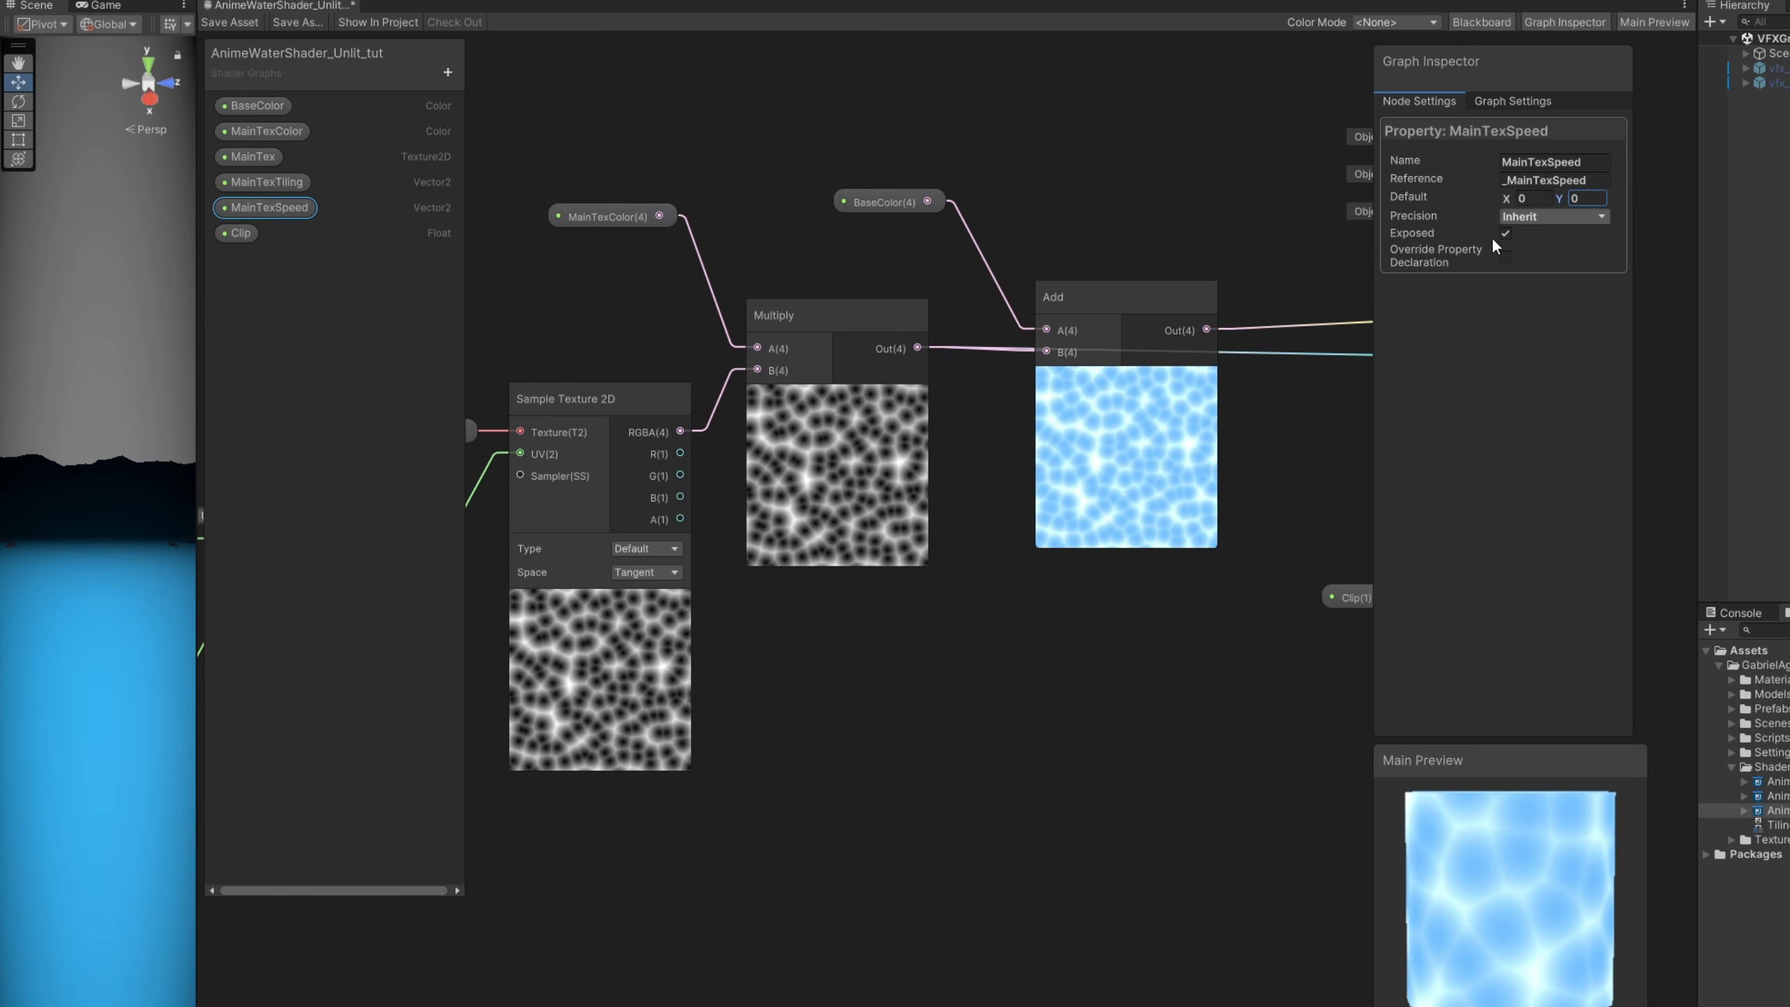
pyautogui.moveTo(1033, 617); pyautogui.dragTo(730, 719, button='middle')
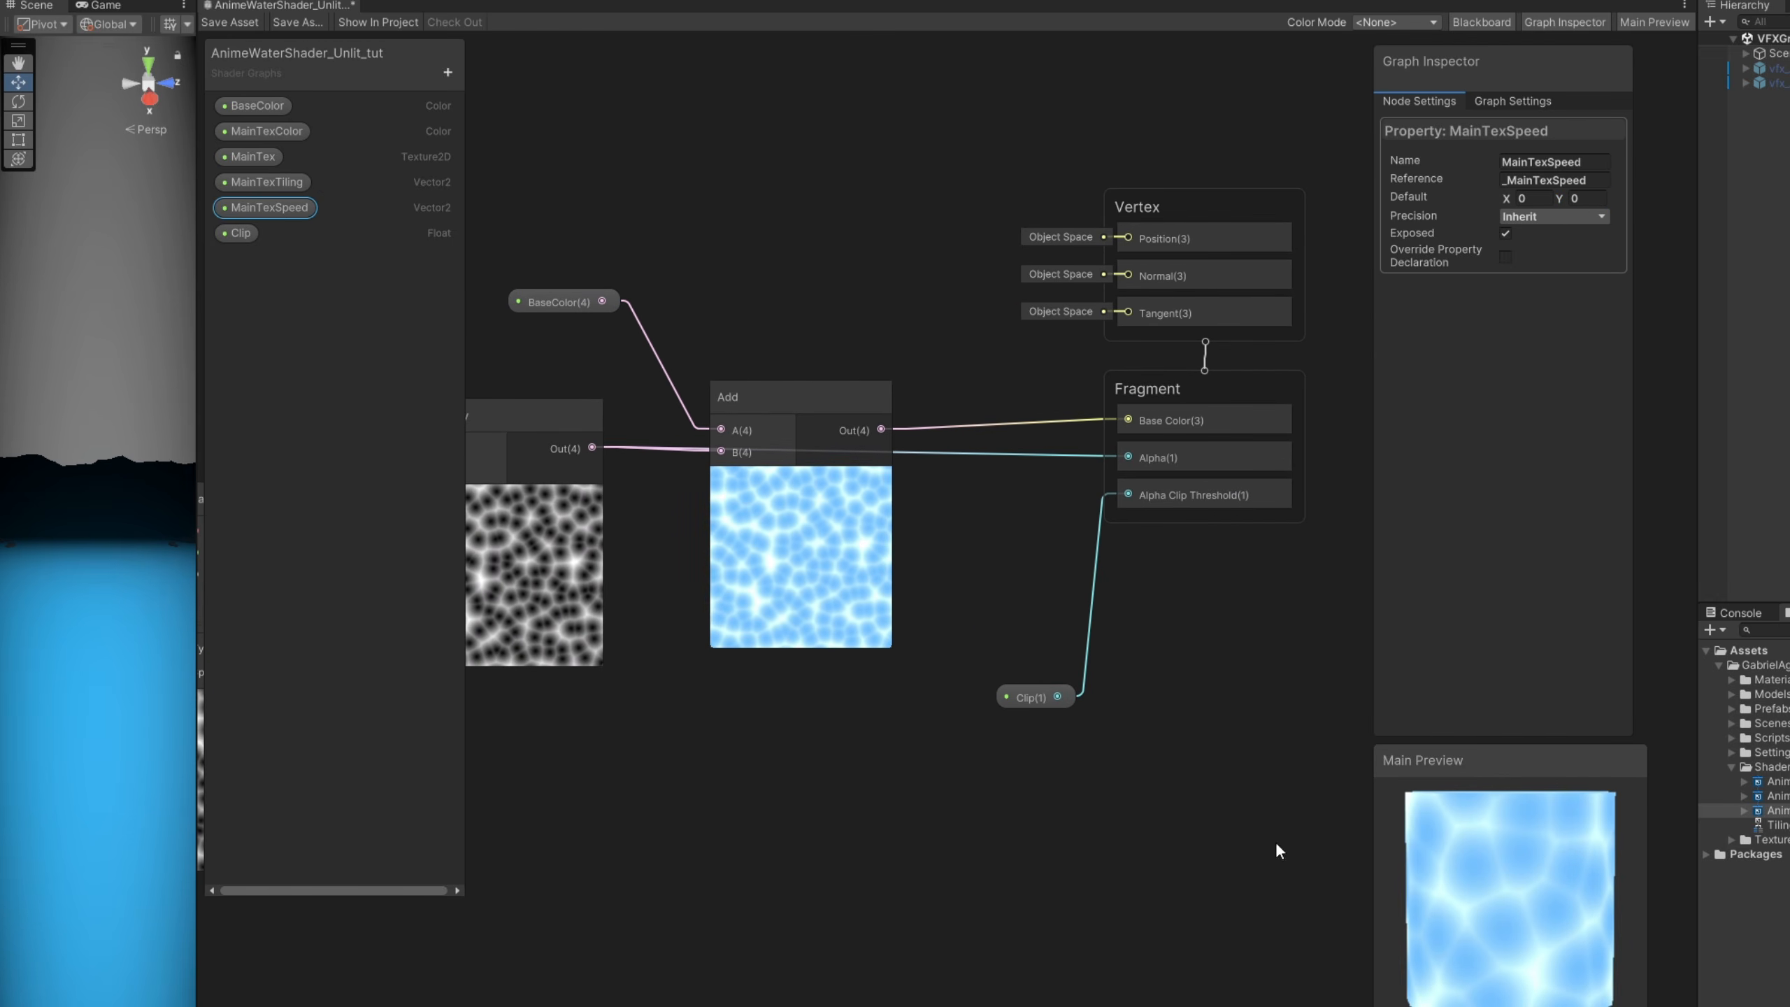
pyautogui.moveTo(1414, 882); pyautogui.dragTo(1418, 918)
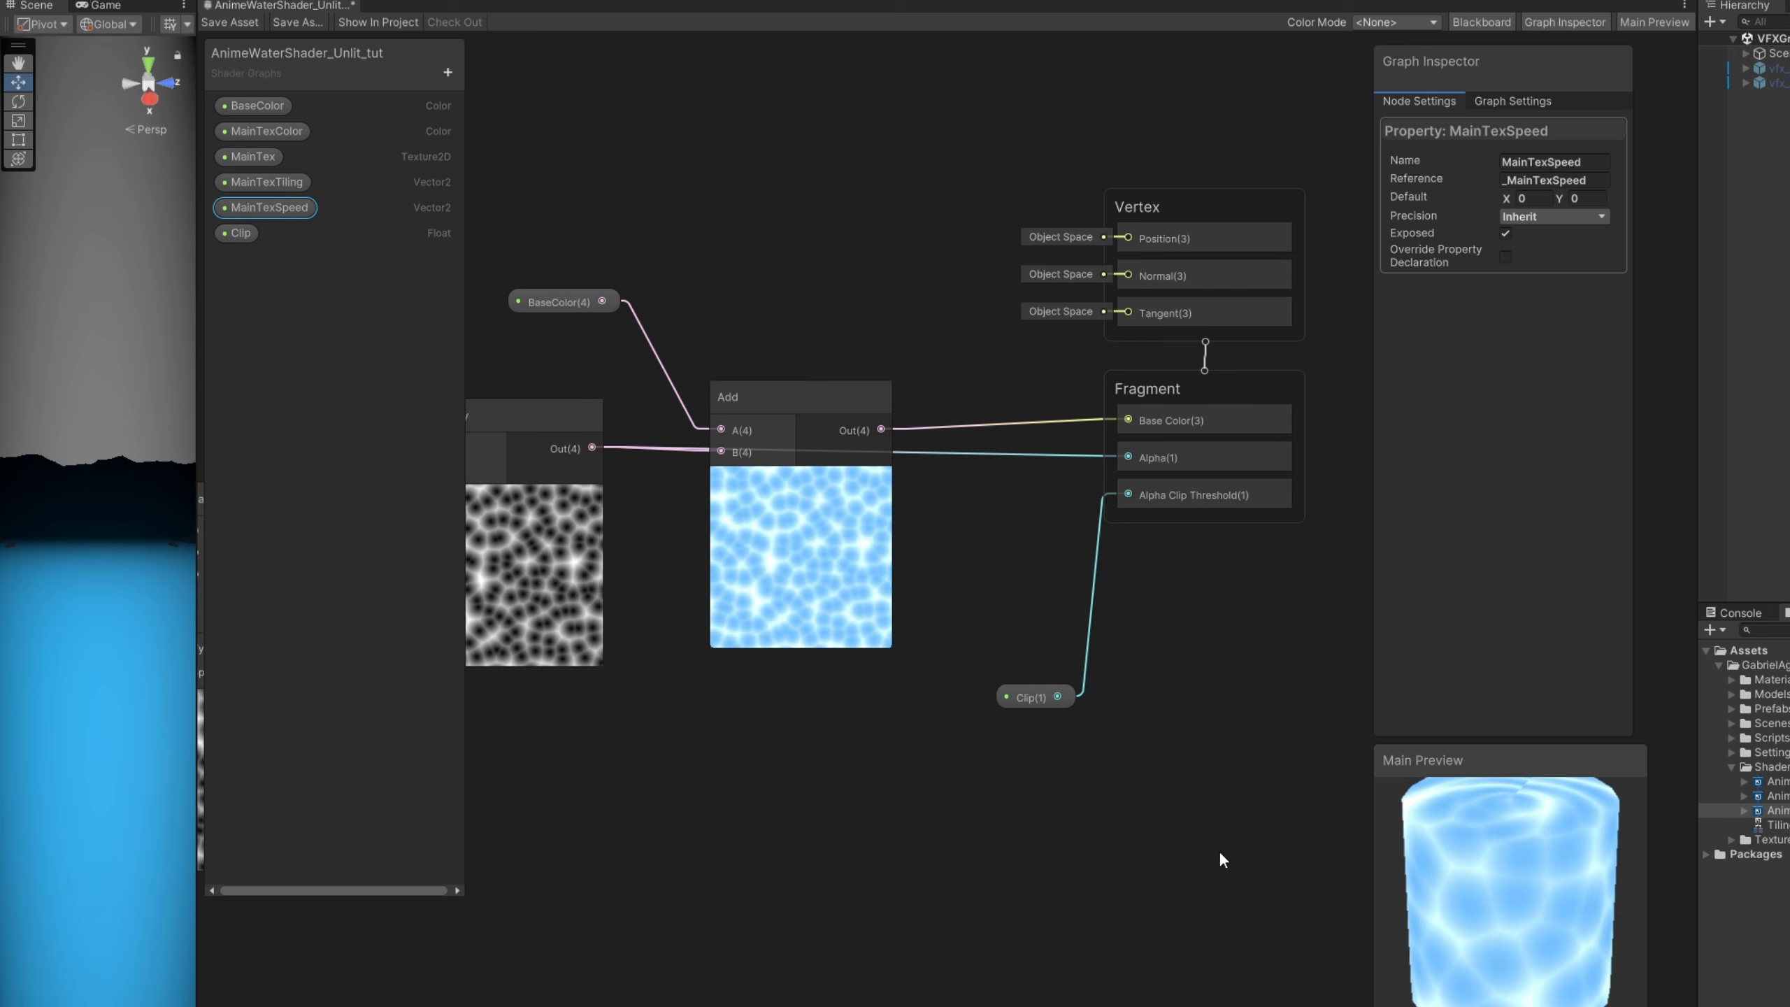
pyautogui.moveTo(1044, 839); pyautogui.dragTo(1133, 832, button='middle')
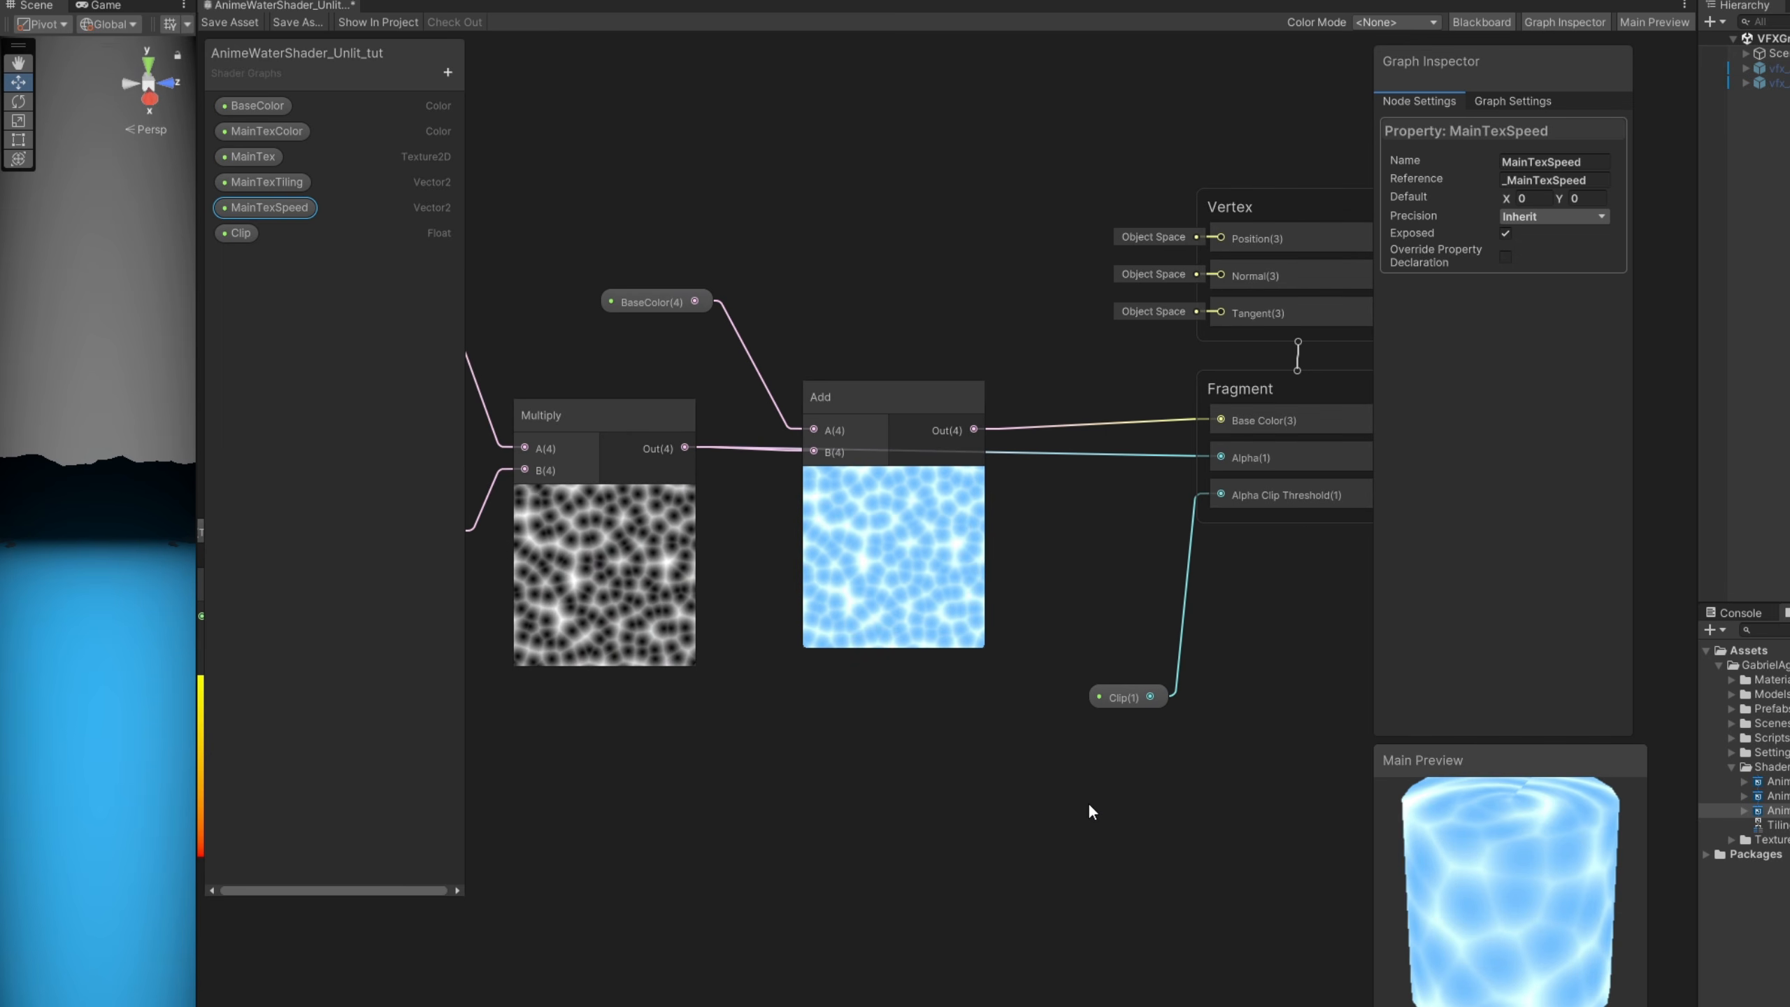
pyautogui.click(239, 233)
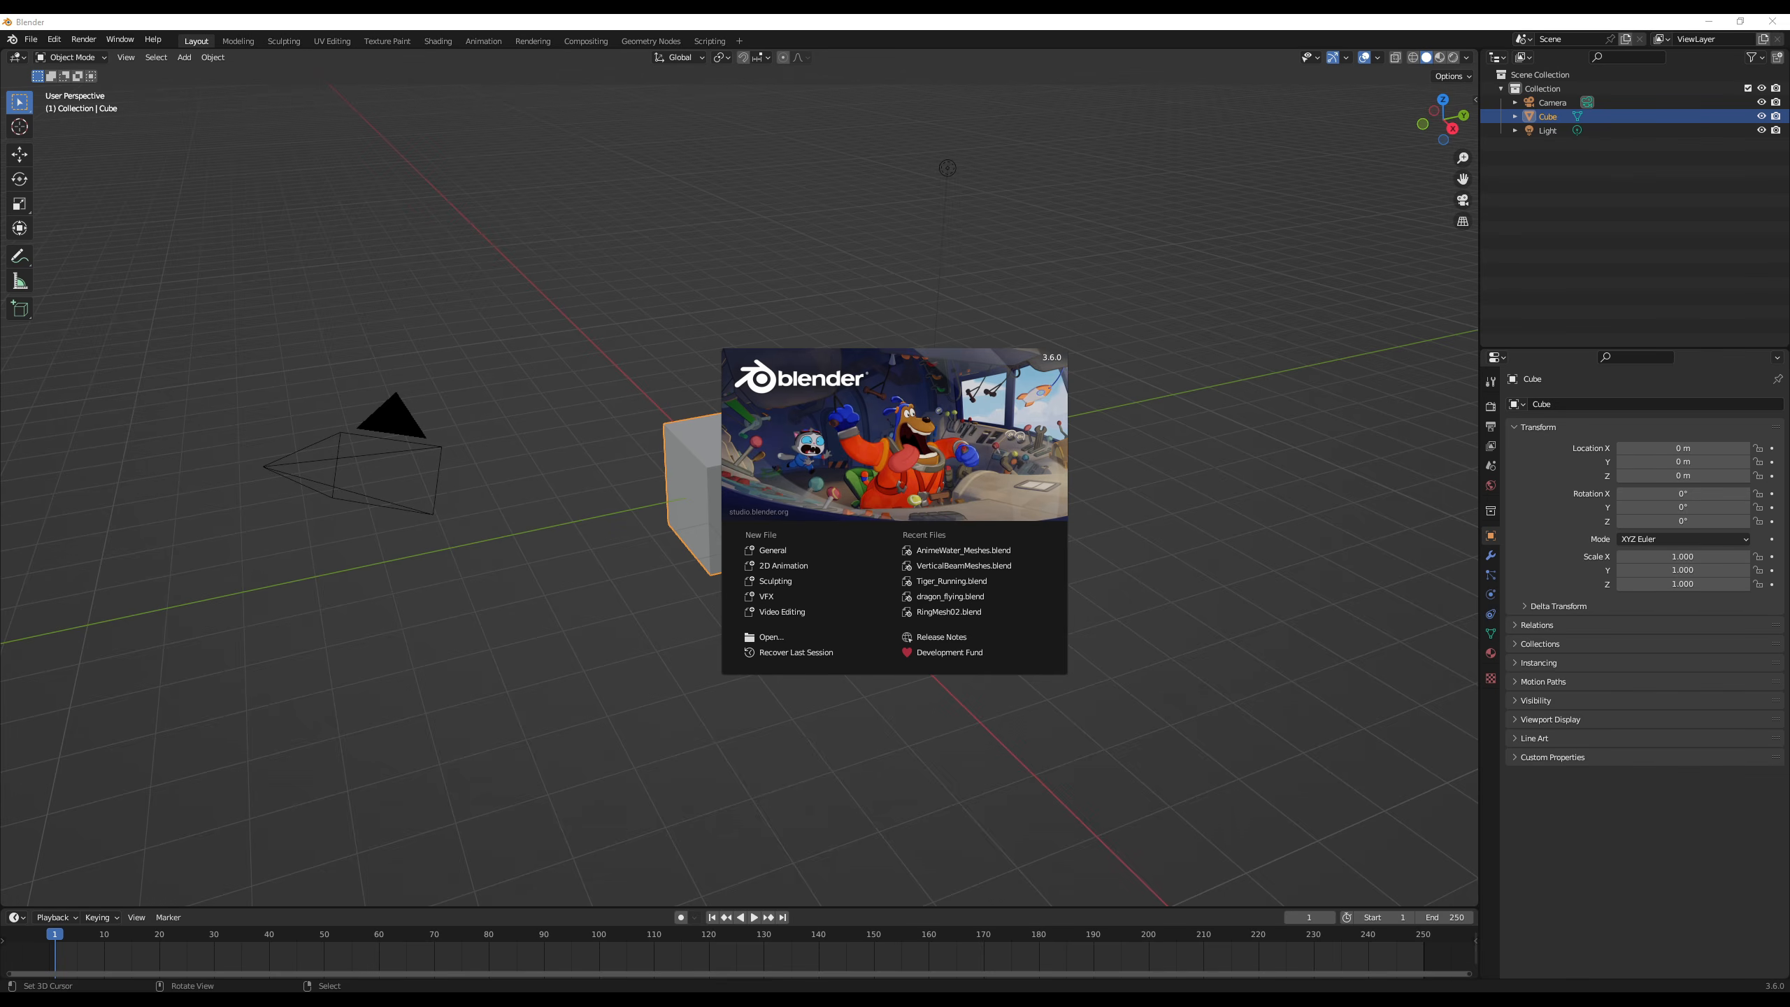
# - Switch to Blender and delete the default camera, cube and light from the new scene
pyautogui.click(677, 356)
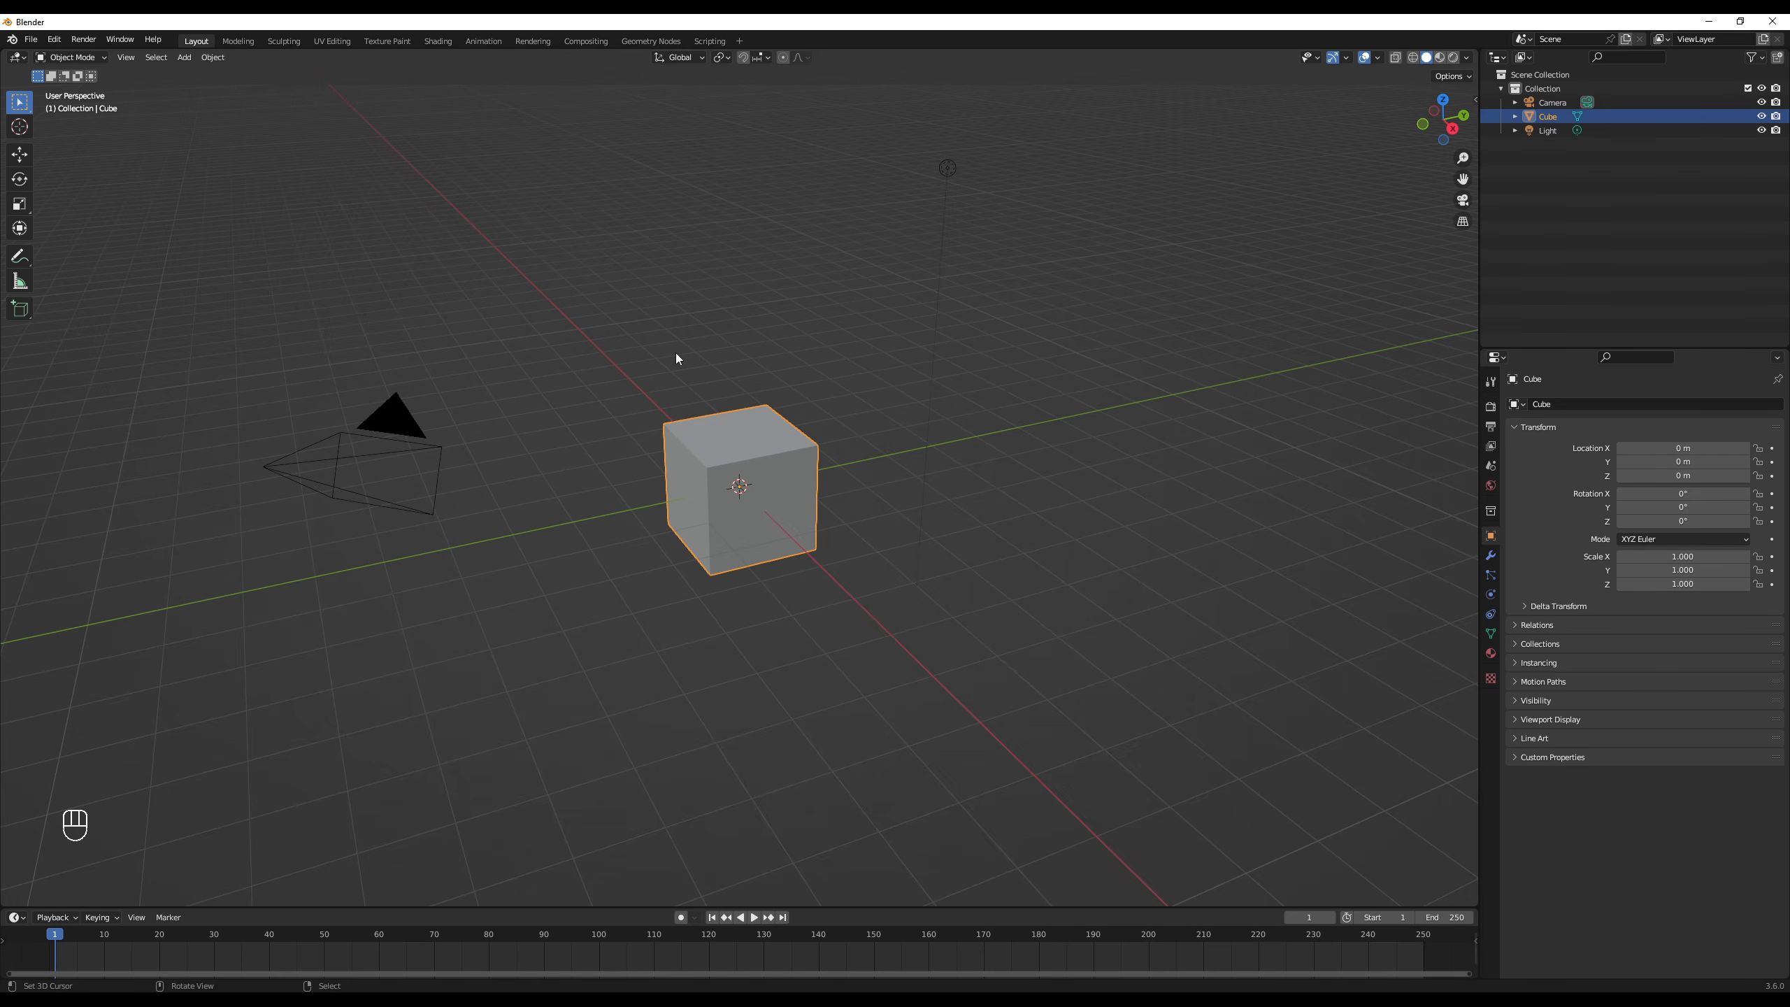
pyautogui.press('a')
pyautogui.press('a')
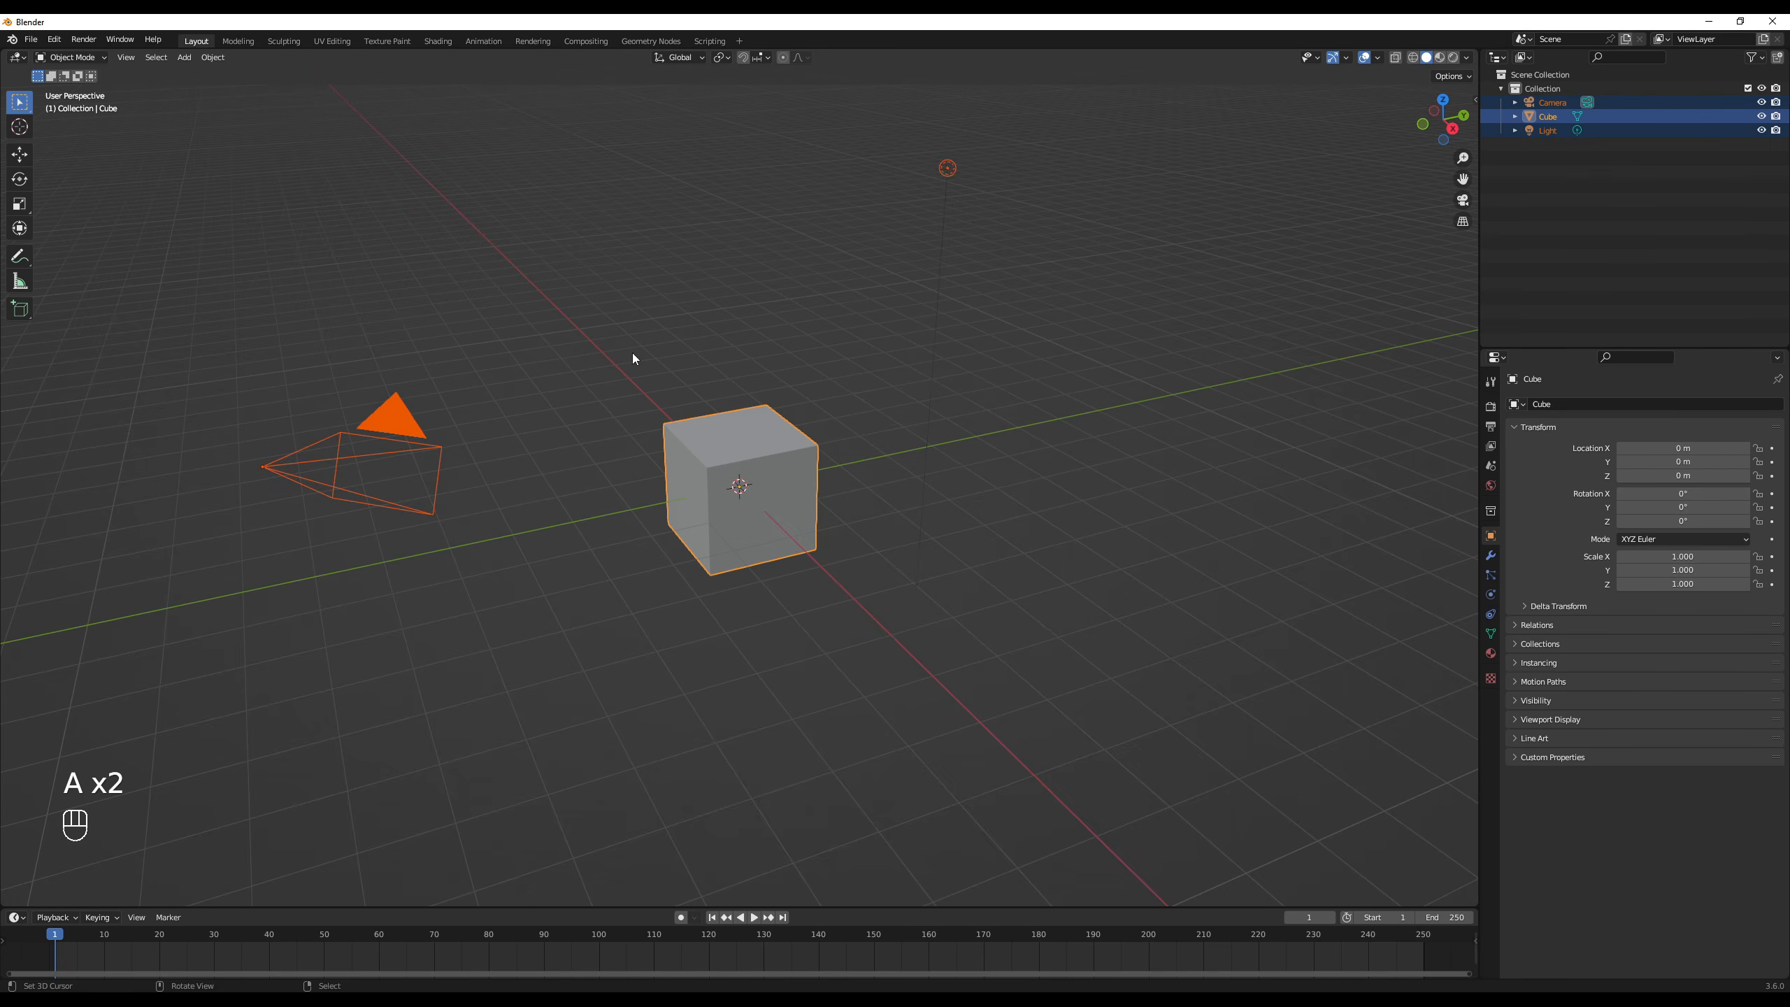
pyautogui.press('Delete')
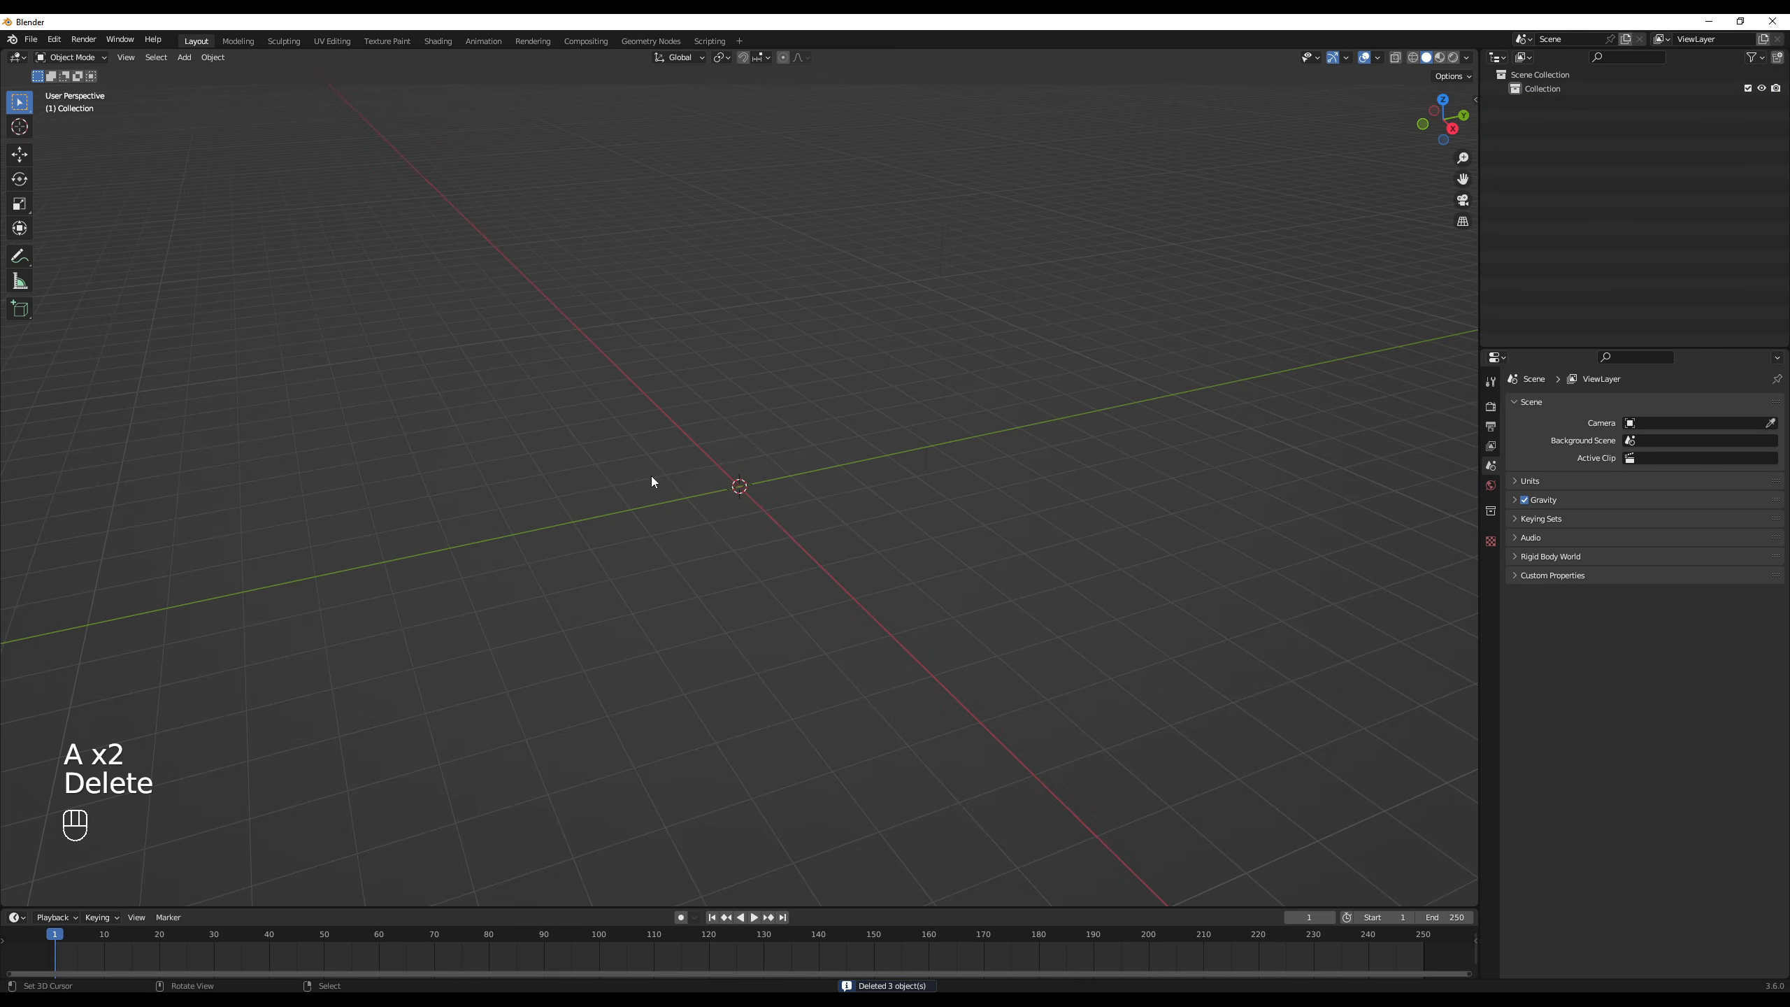
# - Add a cylinder mesh with its Cap Fill Type set to Nothing
pyautogui.hotkey('shift', 'a')
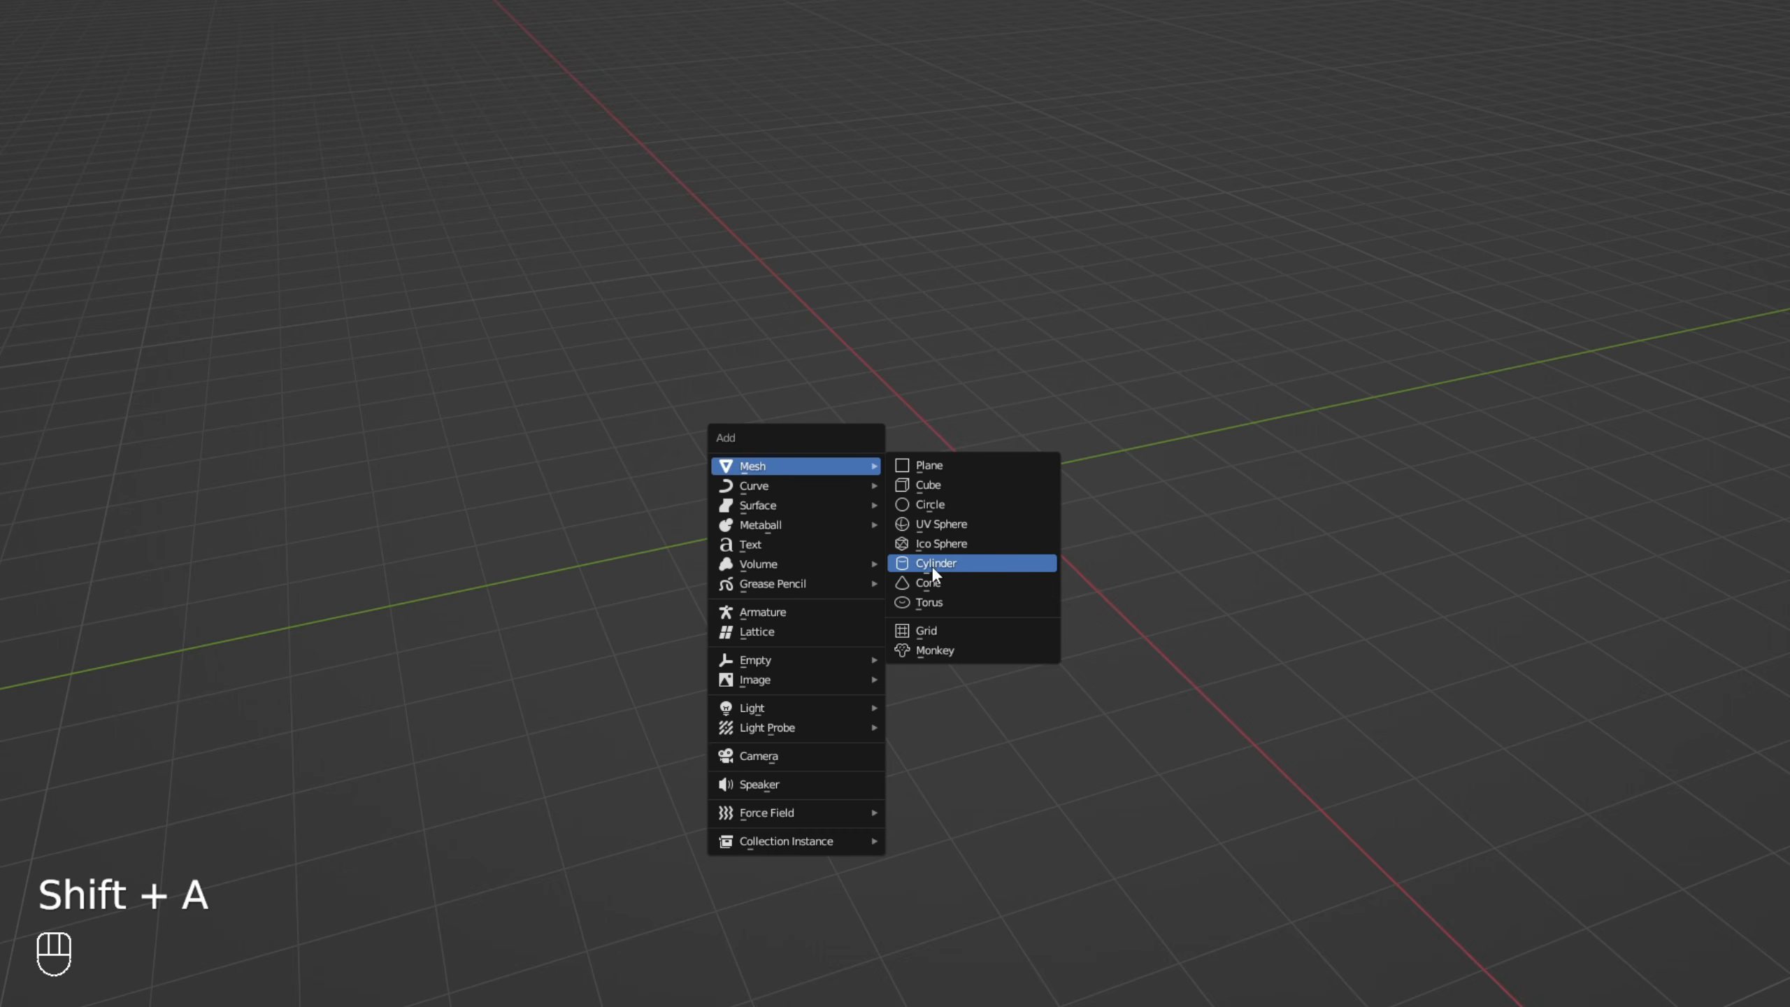
pyautogui.click(932, 565)
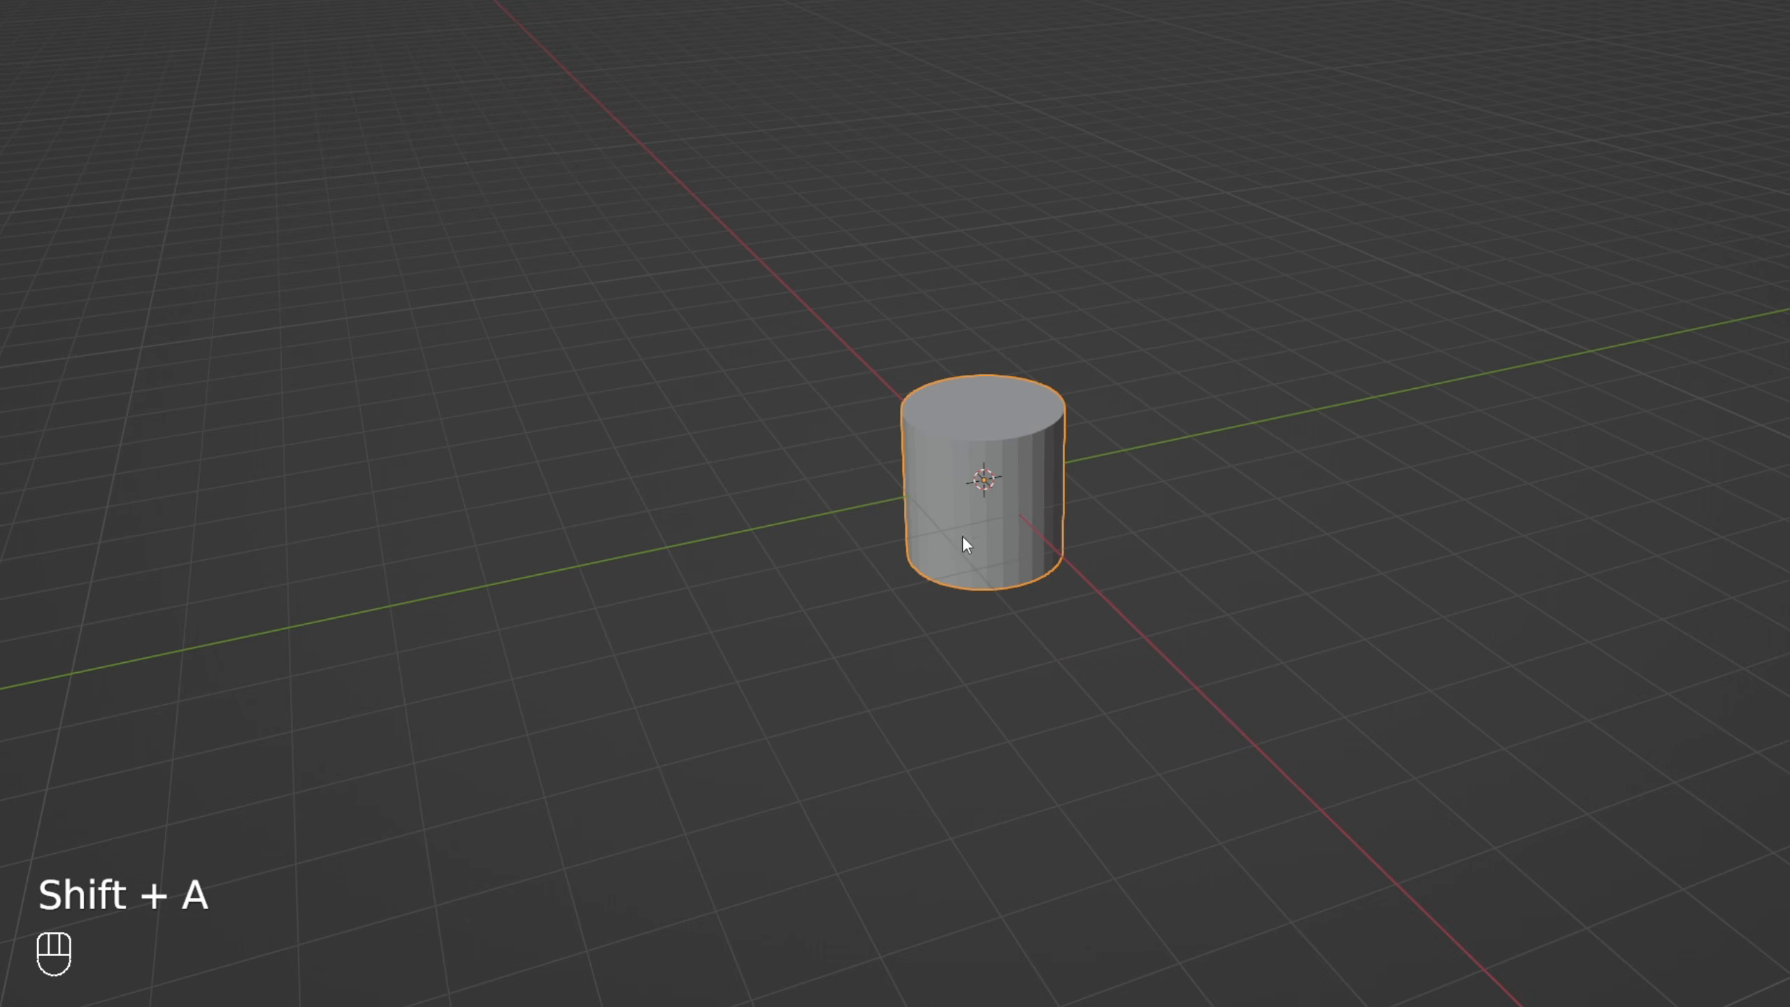
pyautogui.click(85, 928)
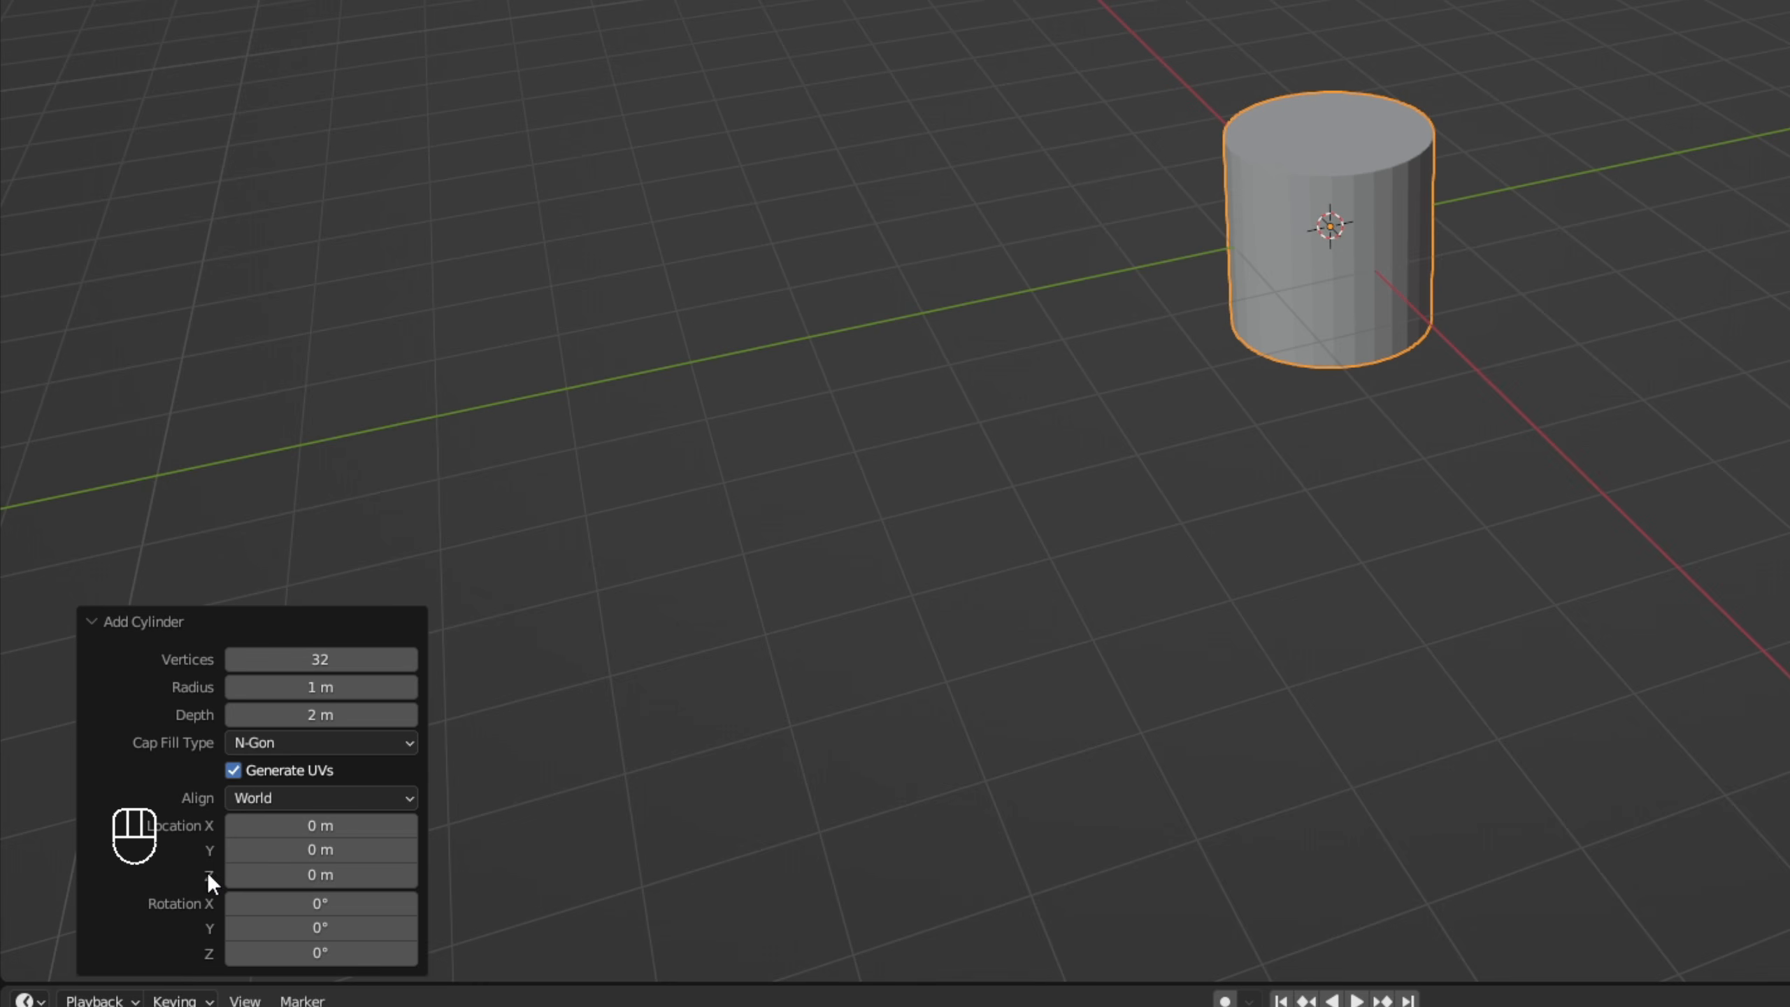
pyautogui.click(288, 745)
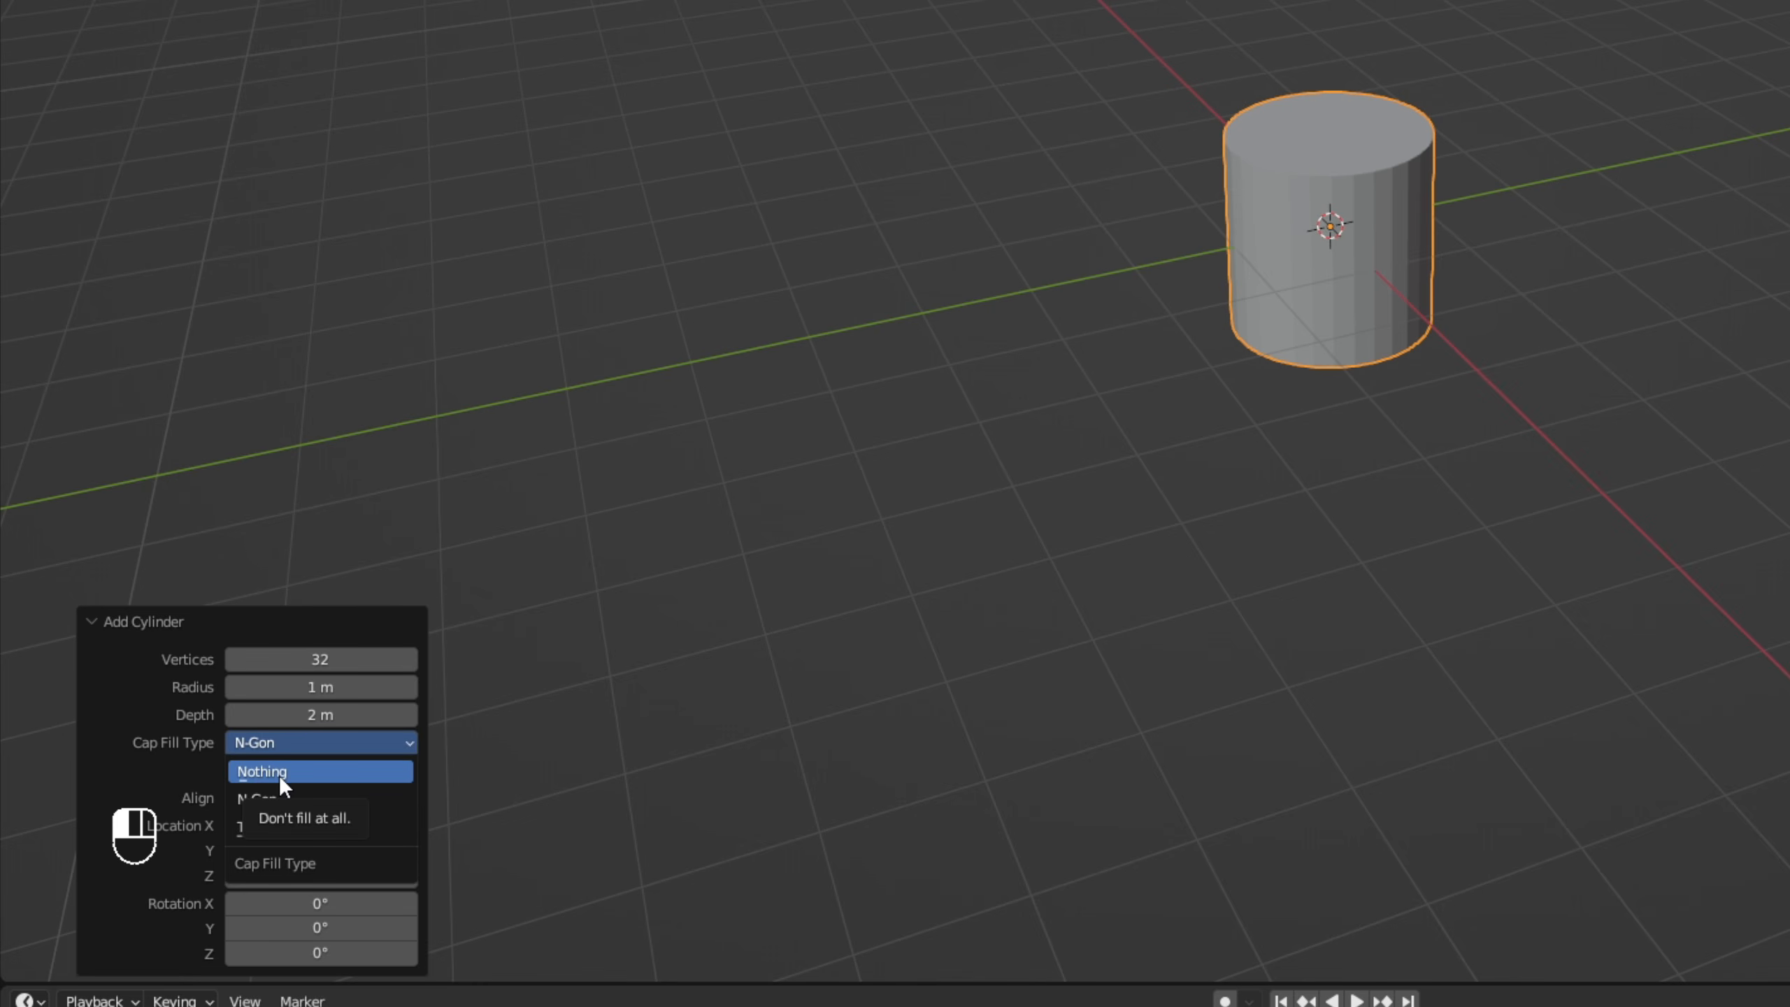
pyautogui.click(279, 773)
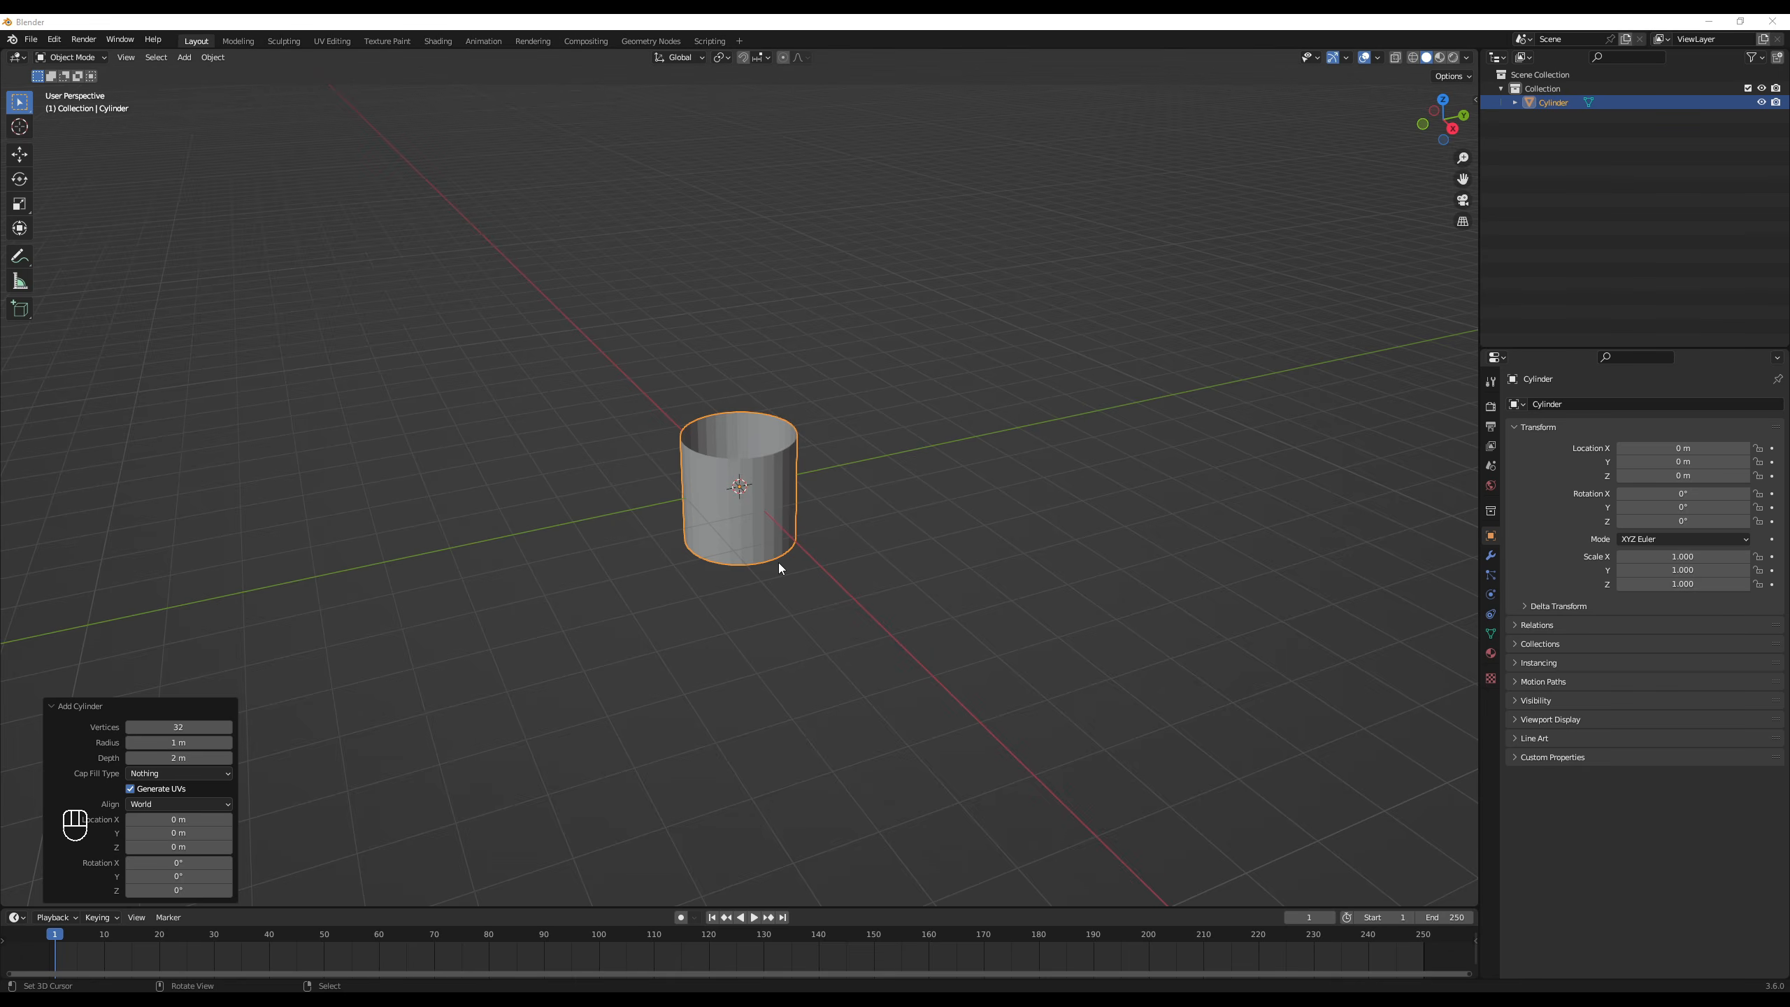
# - Move all the cylinder's vertices up 1 m along Z in Edit Mode and return to Object Mode
pyautogui.scroll(2, 774, 565)
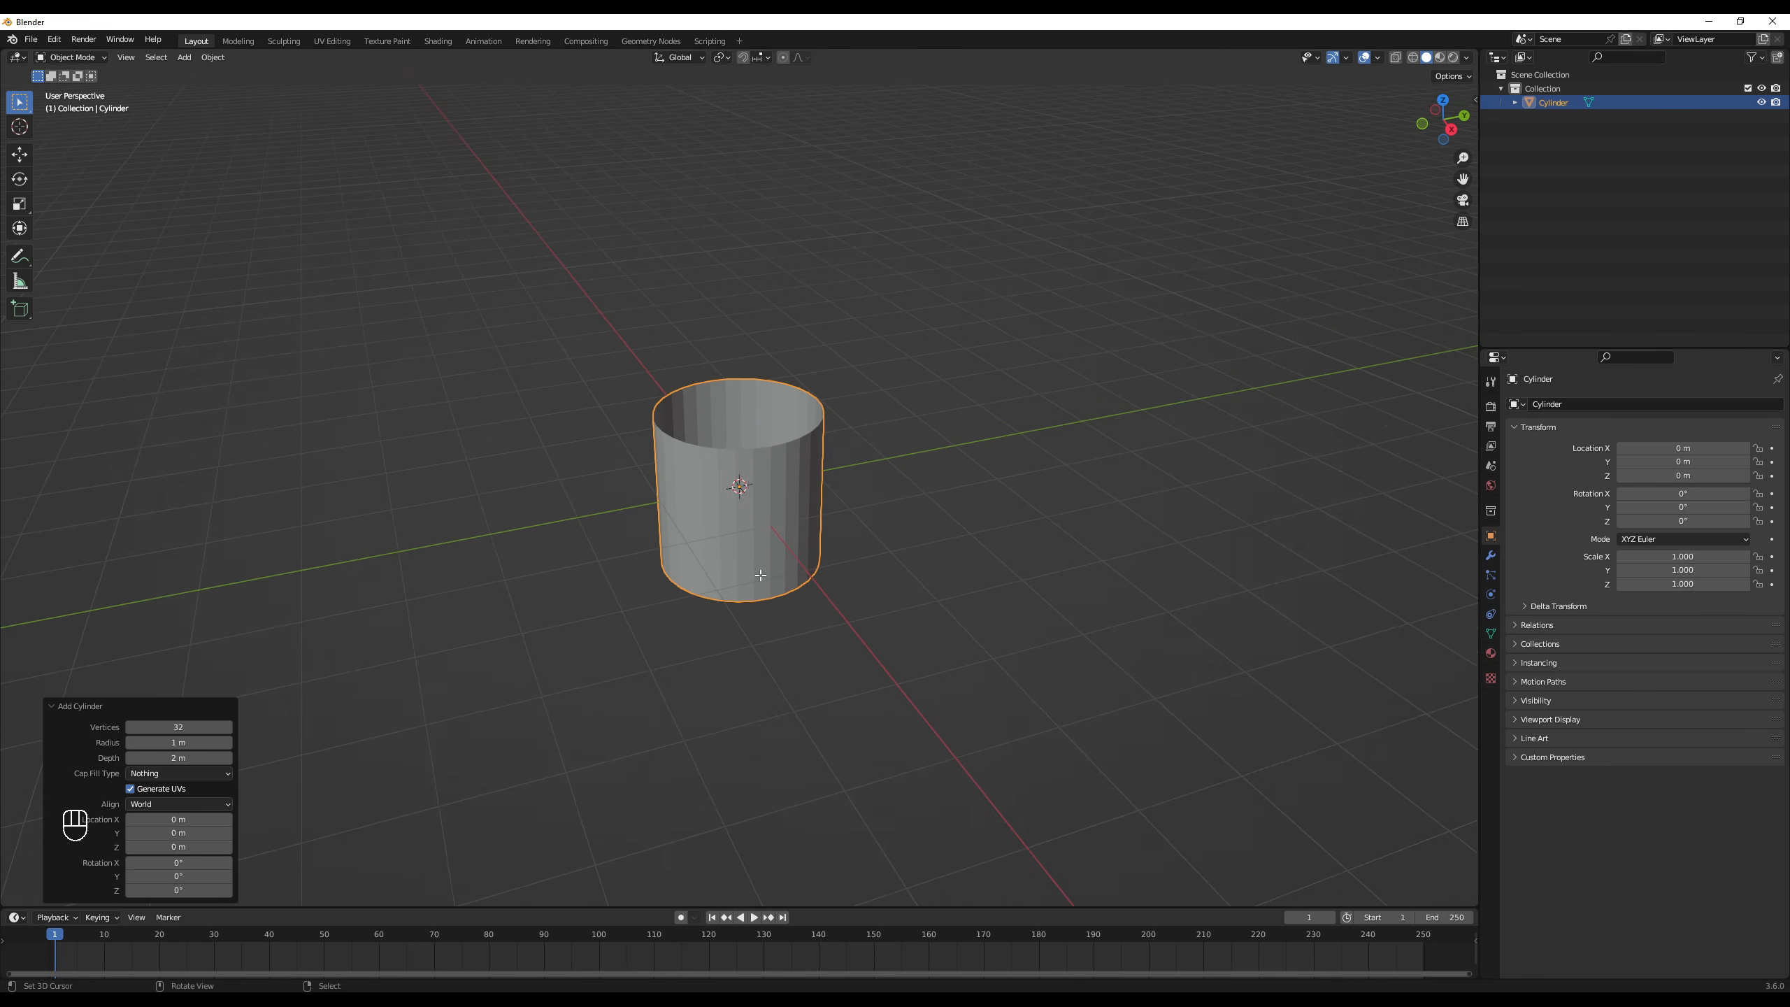
pyautogui.press('Tab')
pyautogui.moveTo(799, 477); pyautogui.dragTo(807, 445, button='middle')
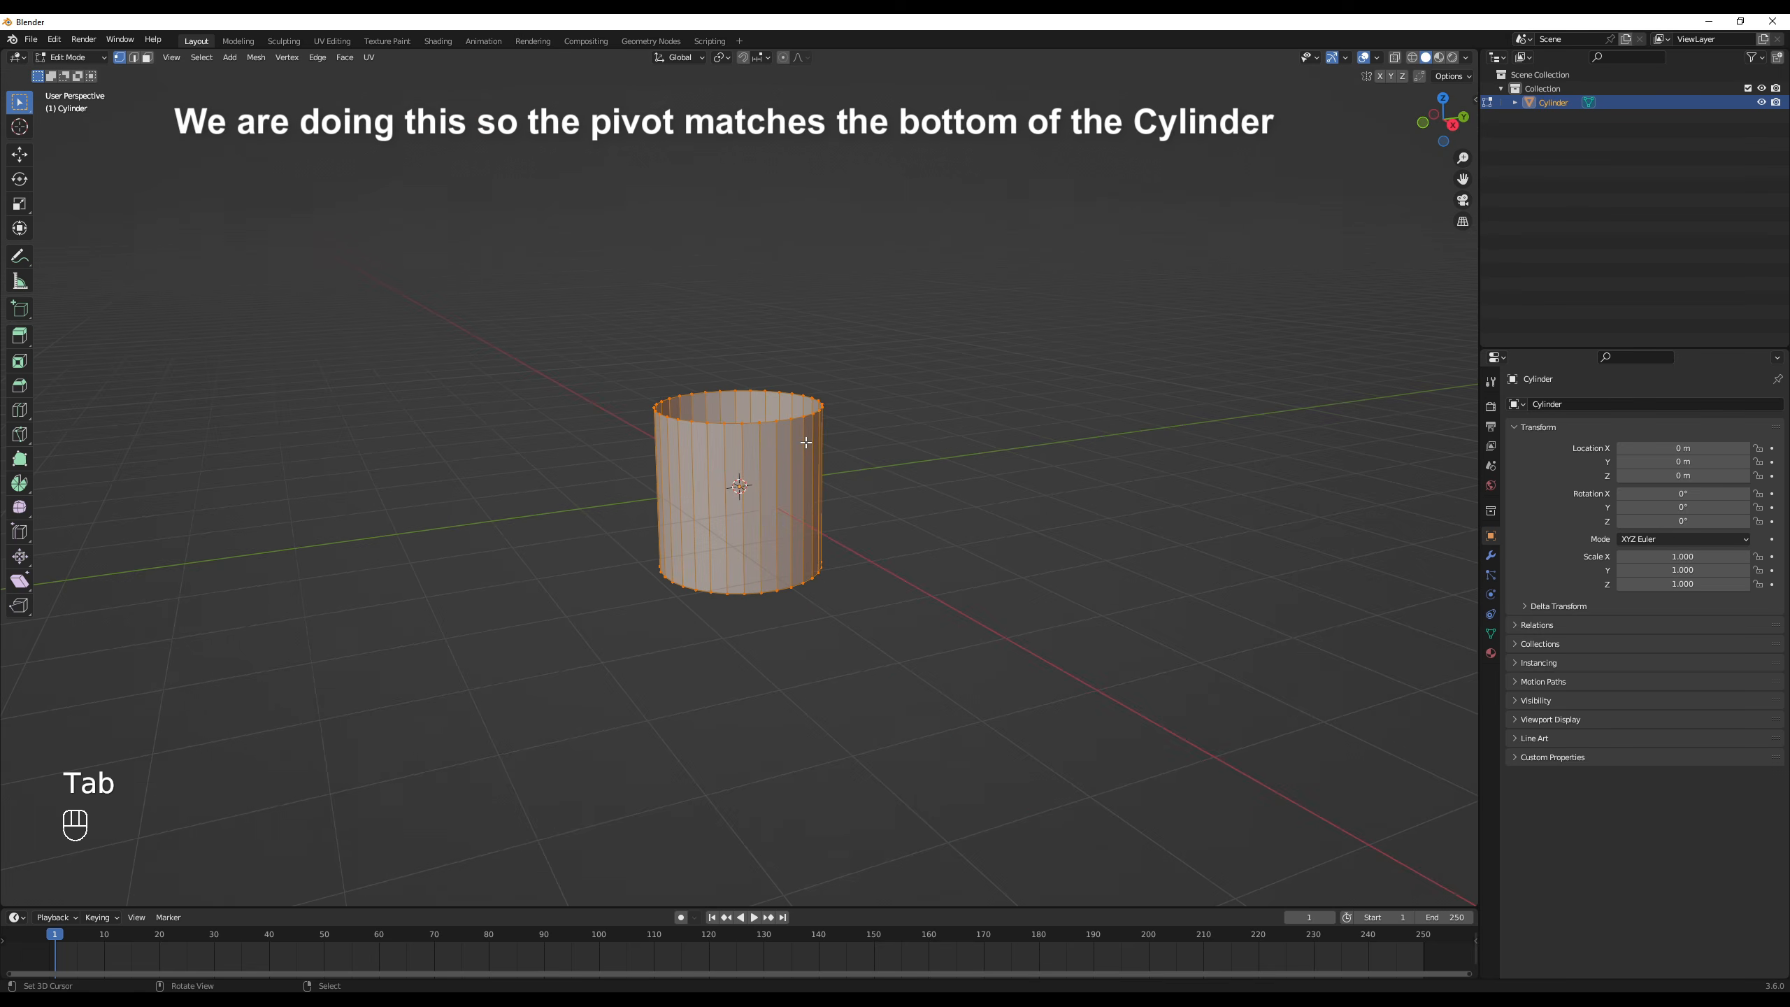
pyautogui.press('g')
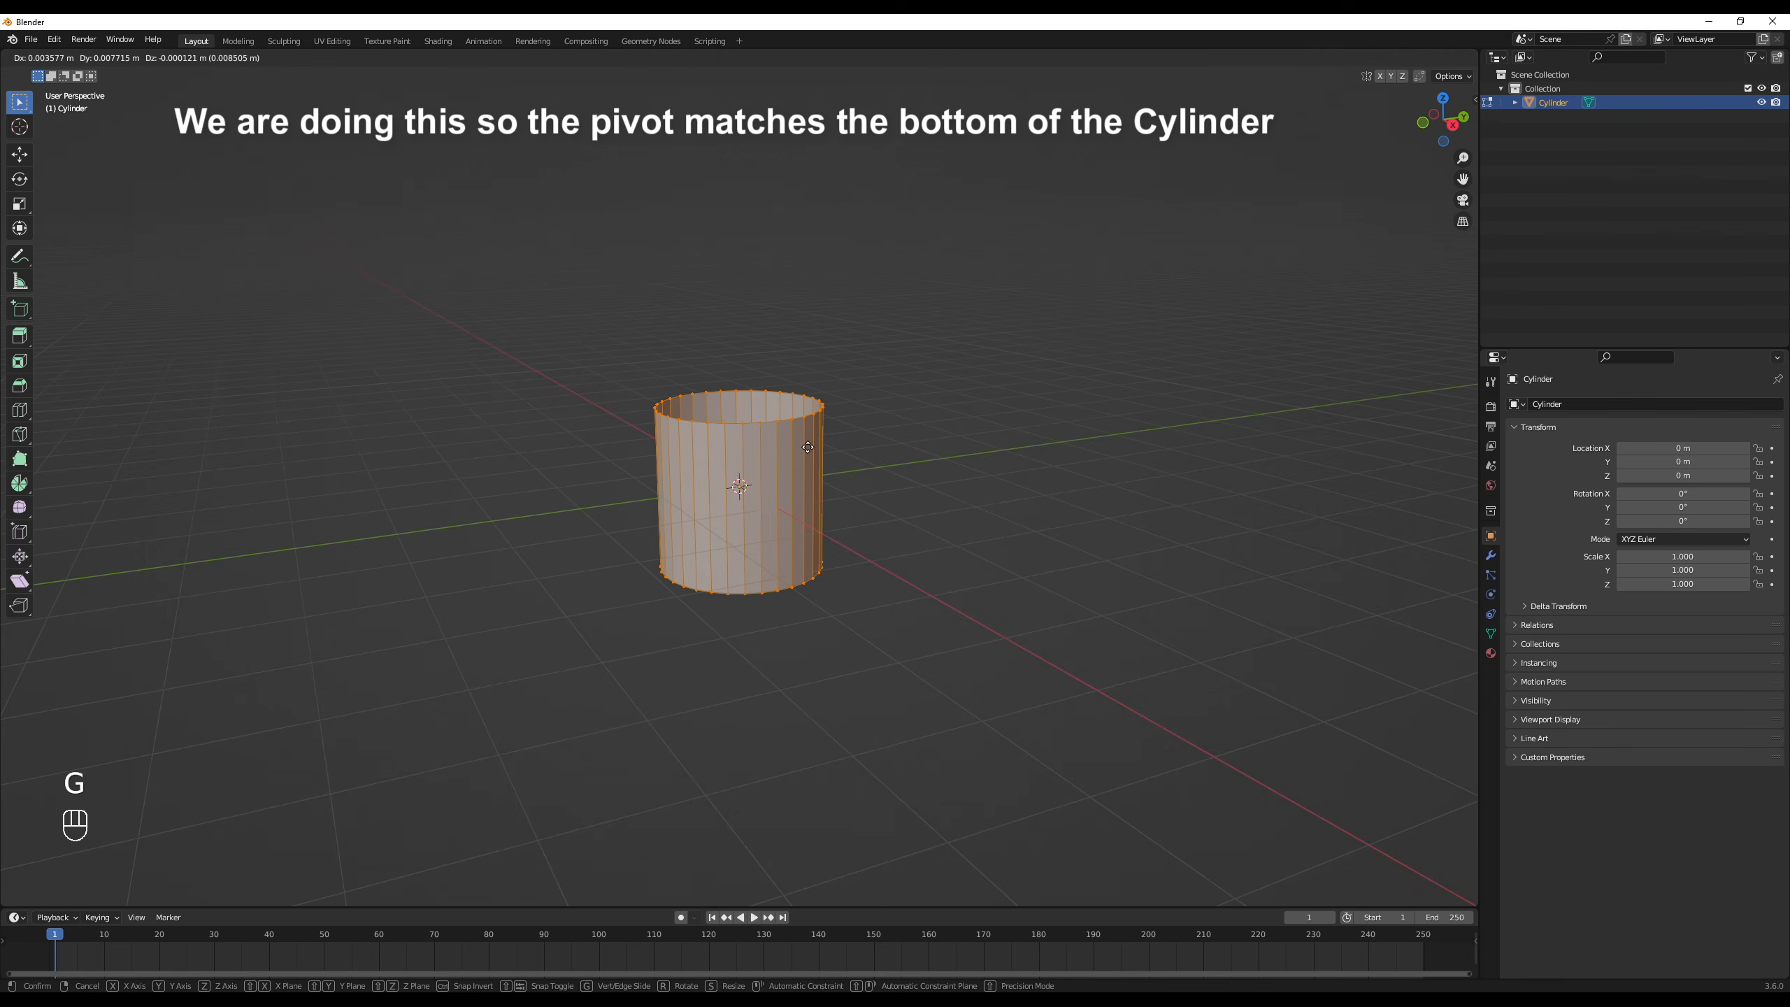
pyautogui.write('z1')
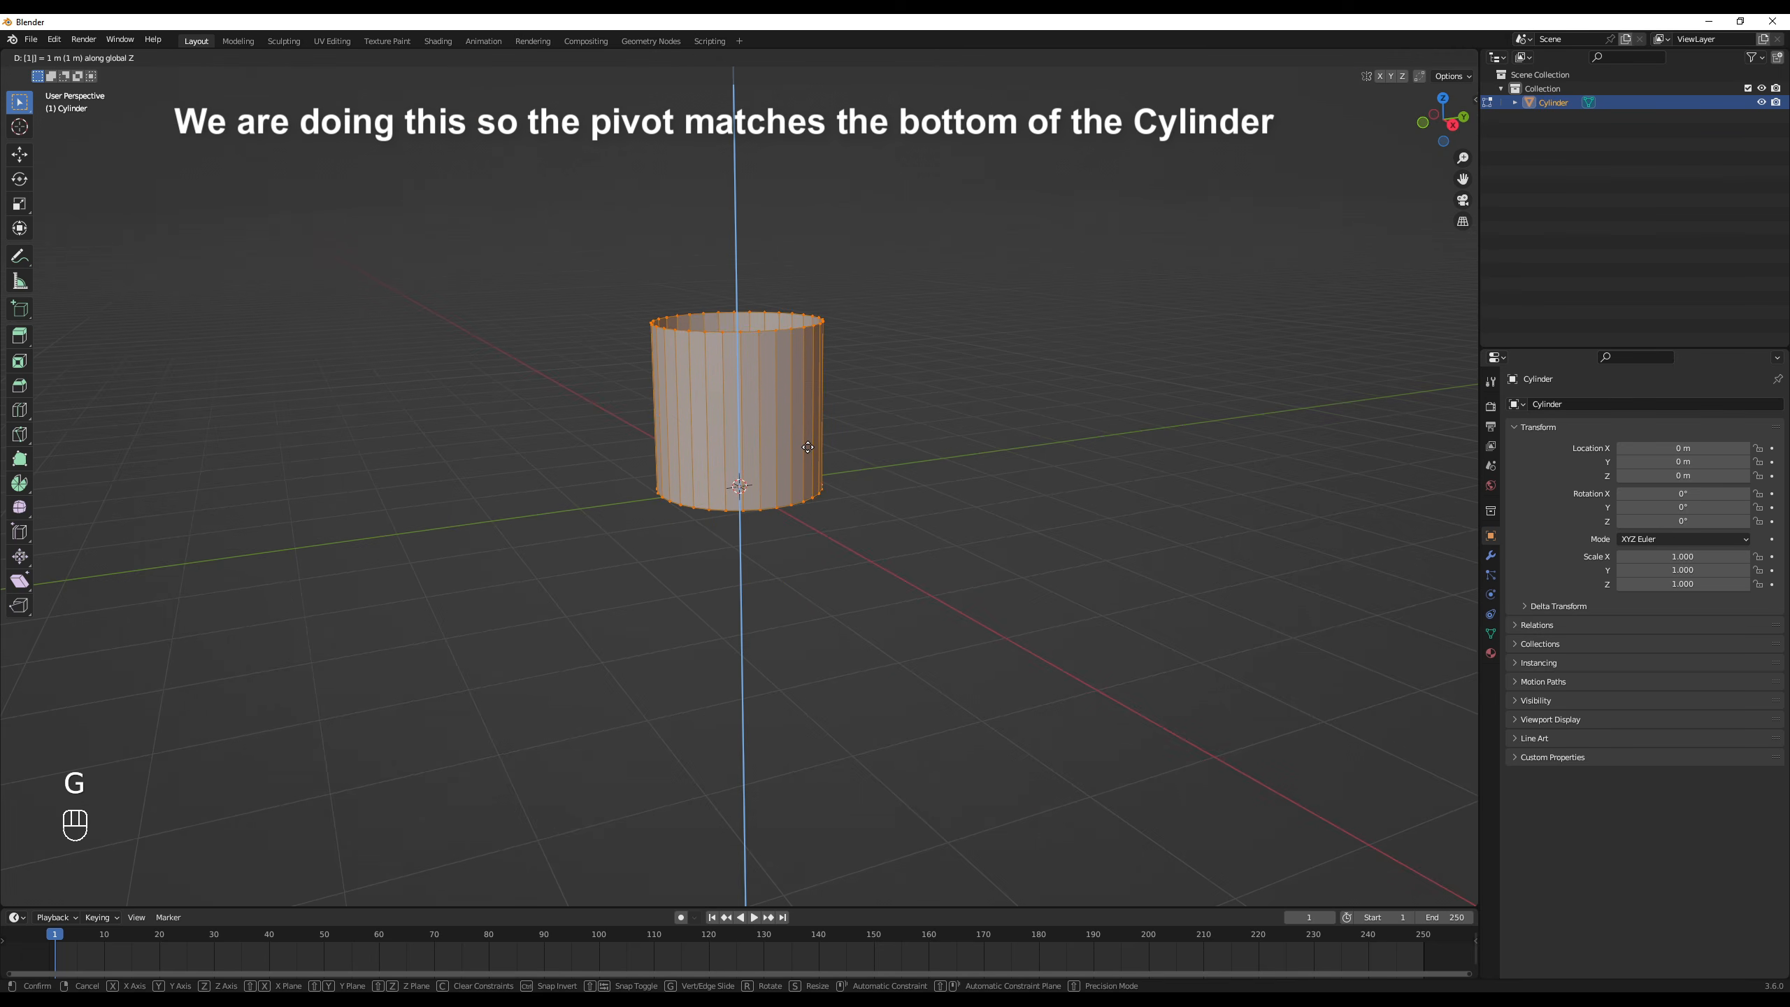
pyautogui.press('Return')
pyautogui.moveTo(826, 447); pyautogui.dragTo(787, 484, button='middle')
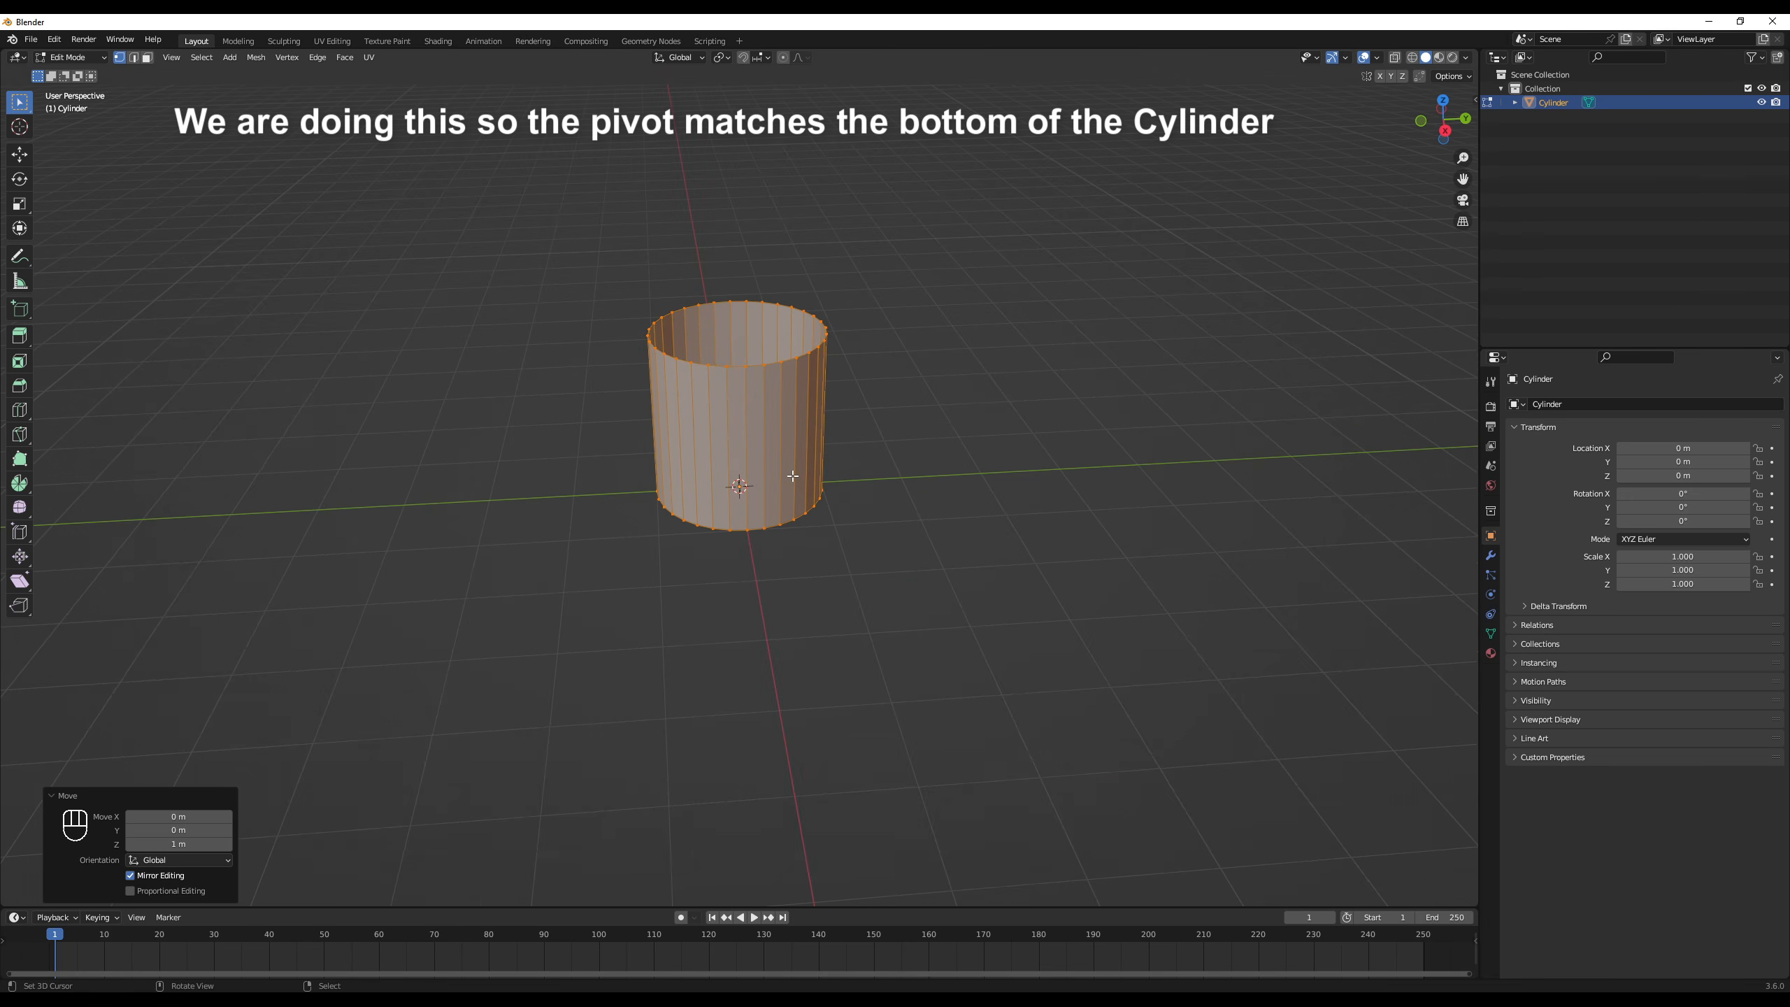
pyautogui.press('Tab')
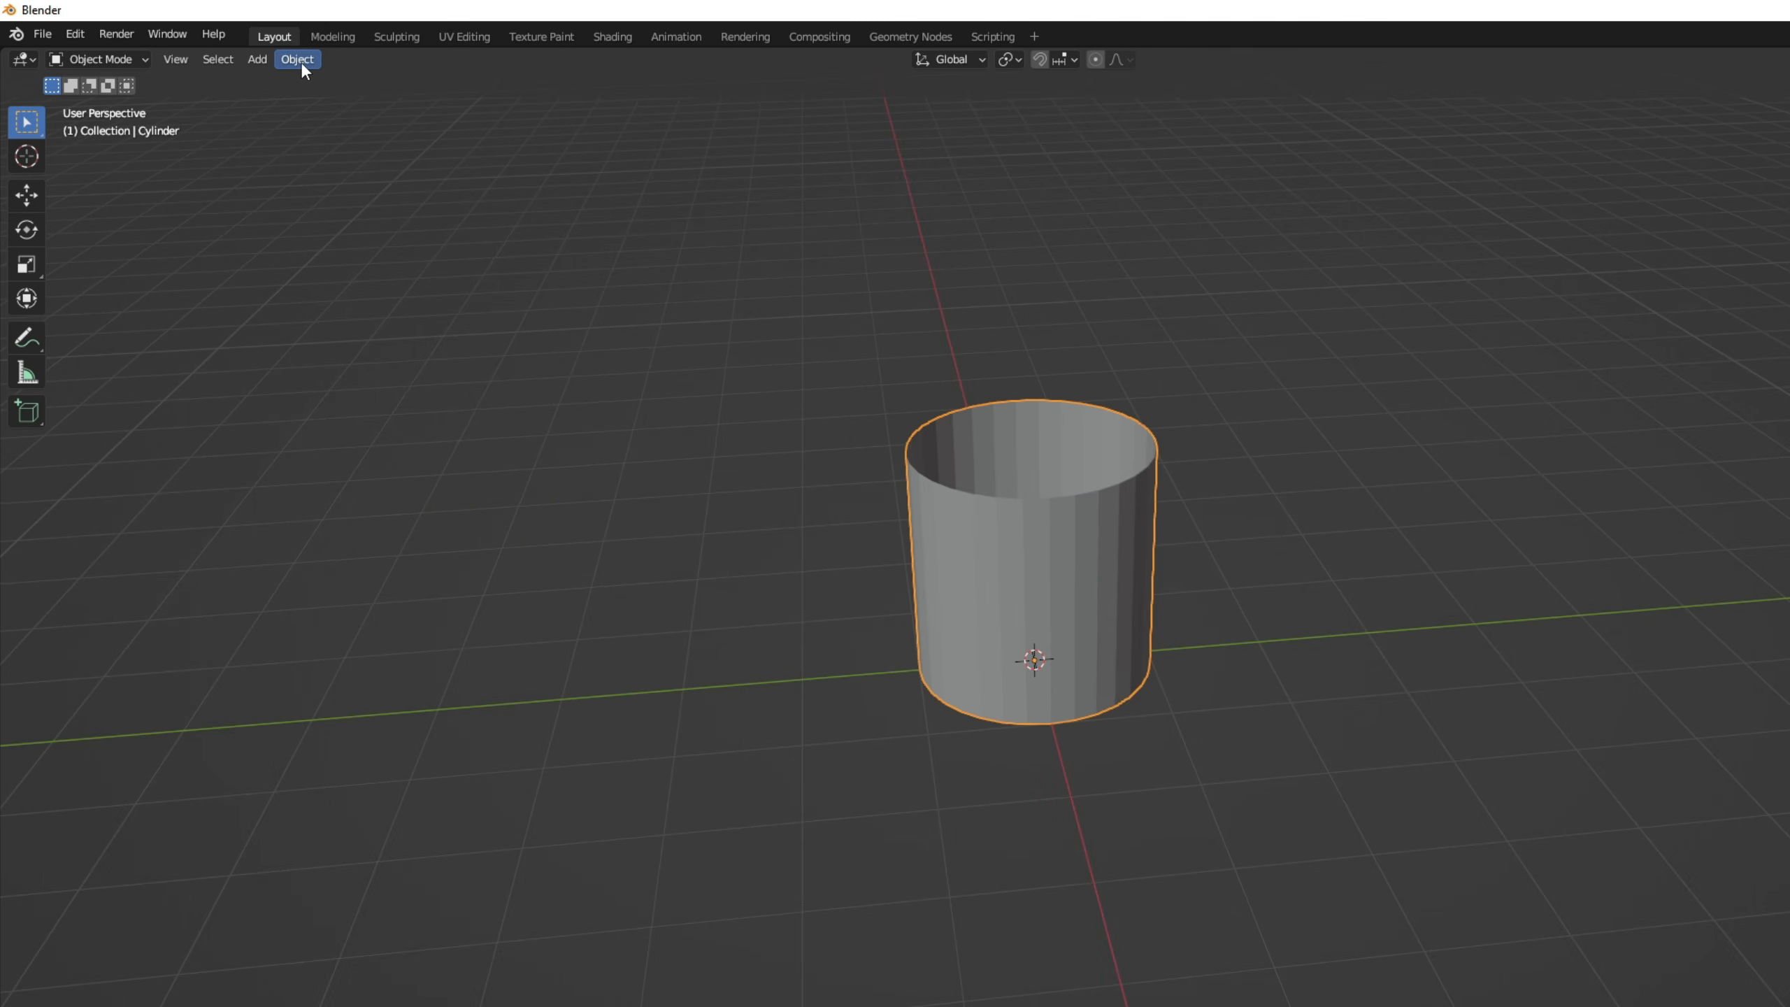
# - Apply smooth shading to the cylinder
pyautogui.click(213, 57)
pyautogui.moveTo(260, 121)
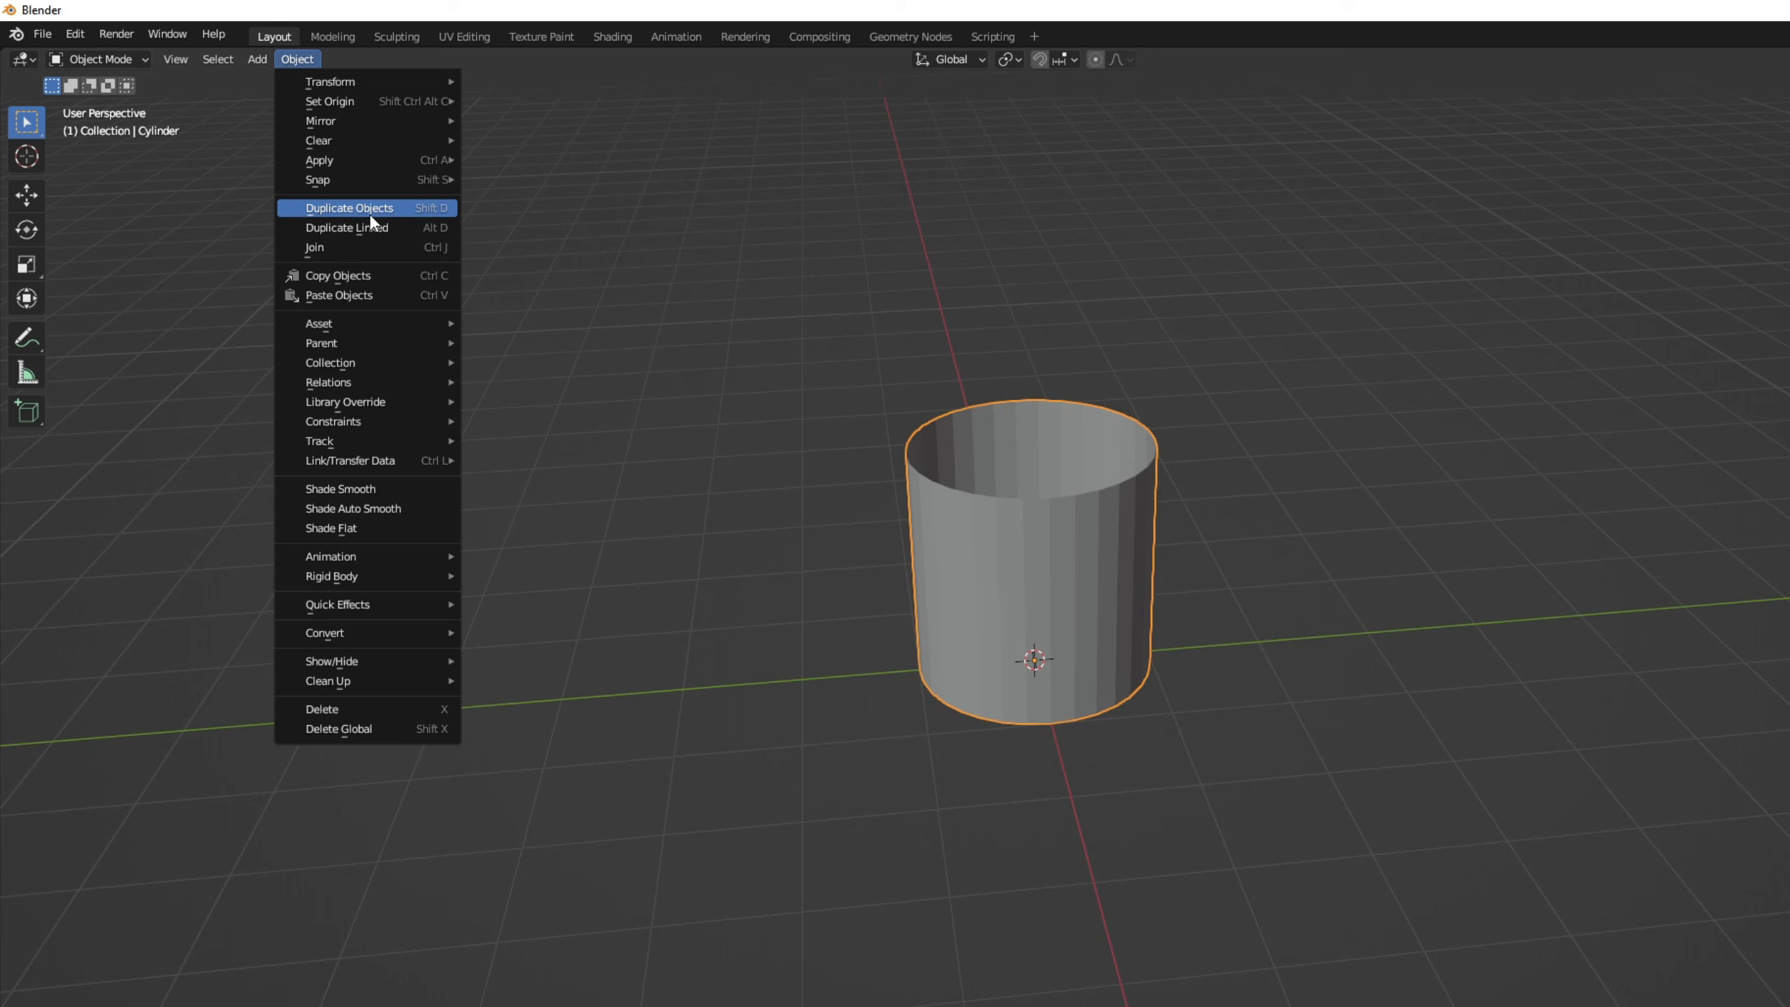
pyautogui.click(400, 489)
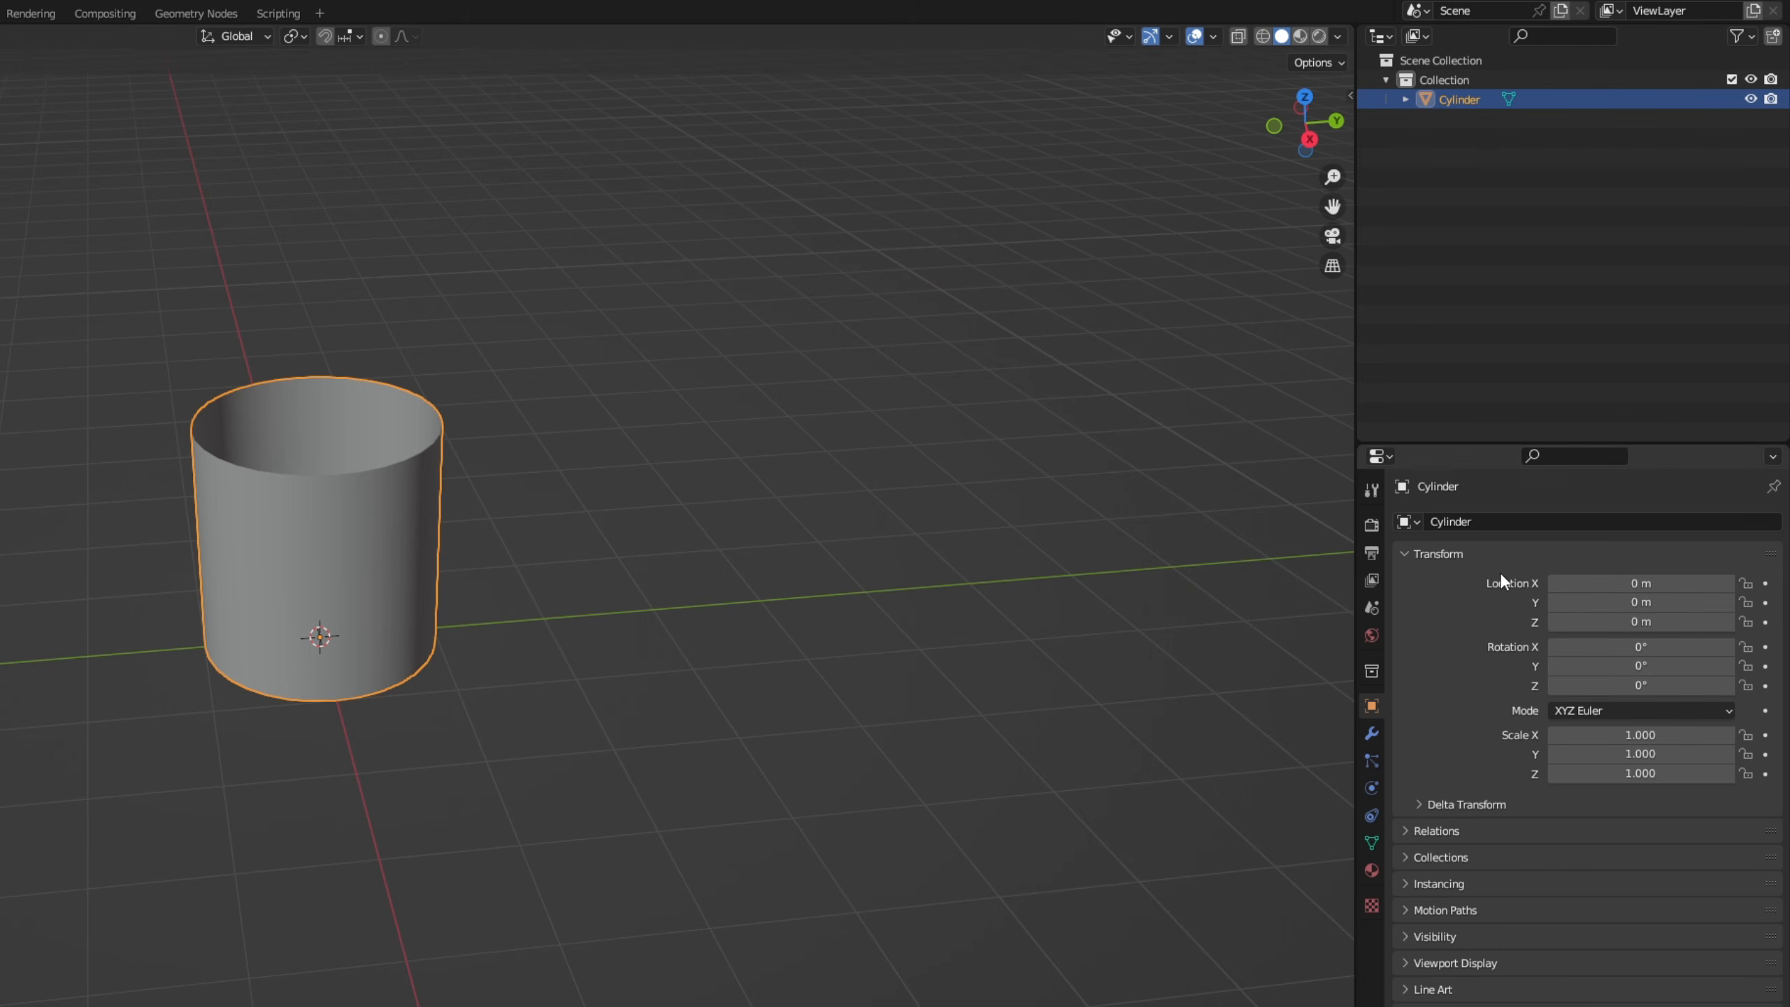
# - Rename the cylinder object as CylinderWater01
pyautogui.click(1516, 521)
pyautogui.click(1515, 518)
pyautogui.write('Water01')
pyautogui.press('Return')
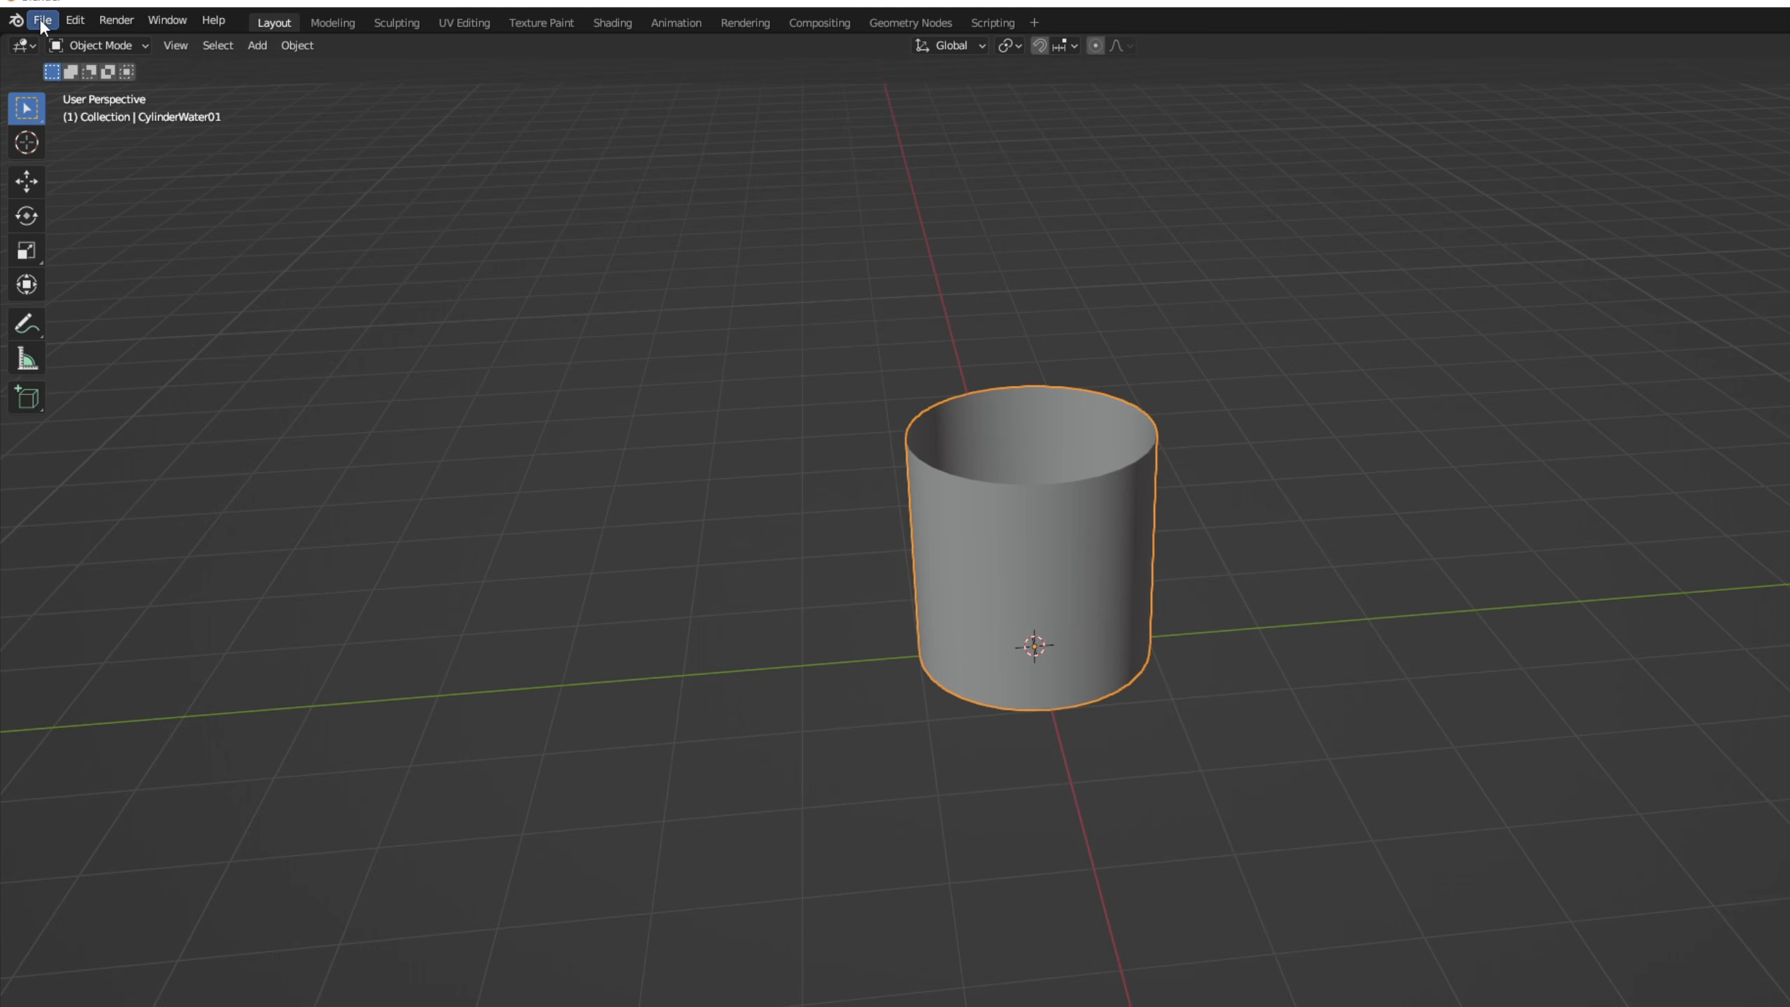
# - Export the cylinder in FBX format to the project's Models folder with the file name Cylinder01
pyautogui.click(42, 21)
pyautogui.moveTo(115, 303)
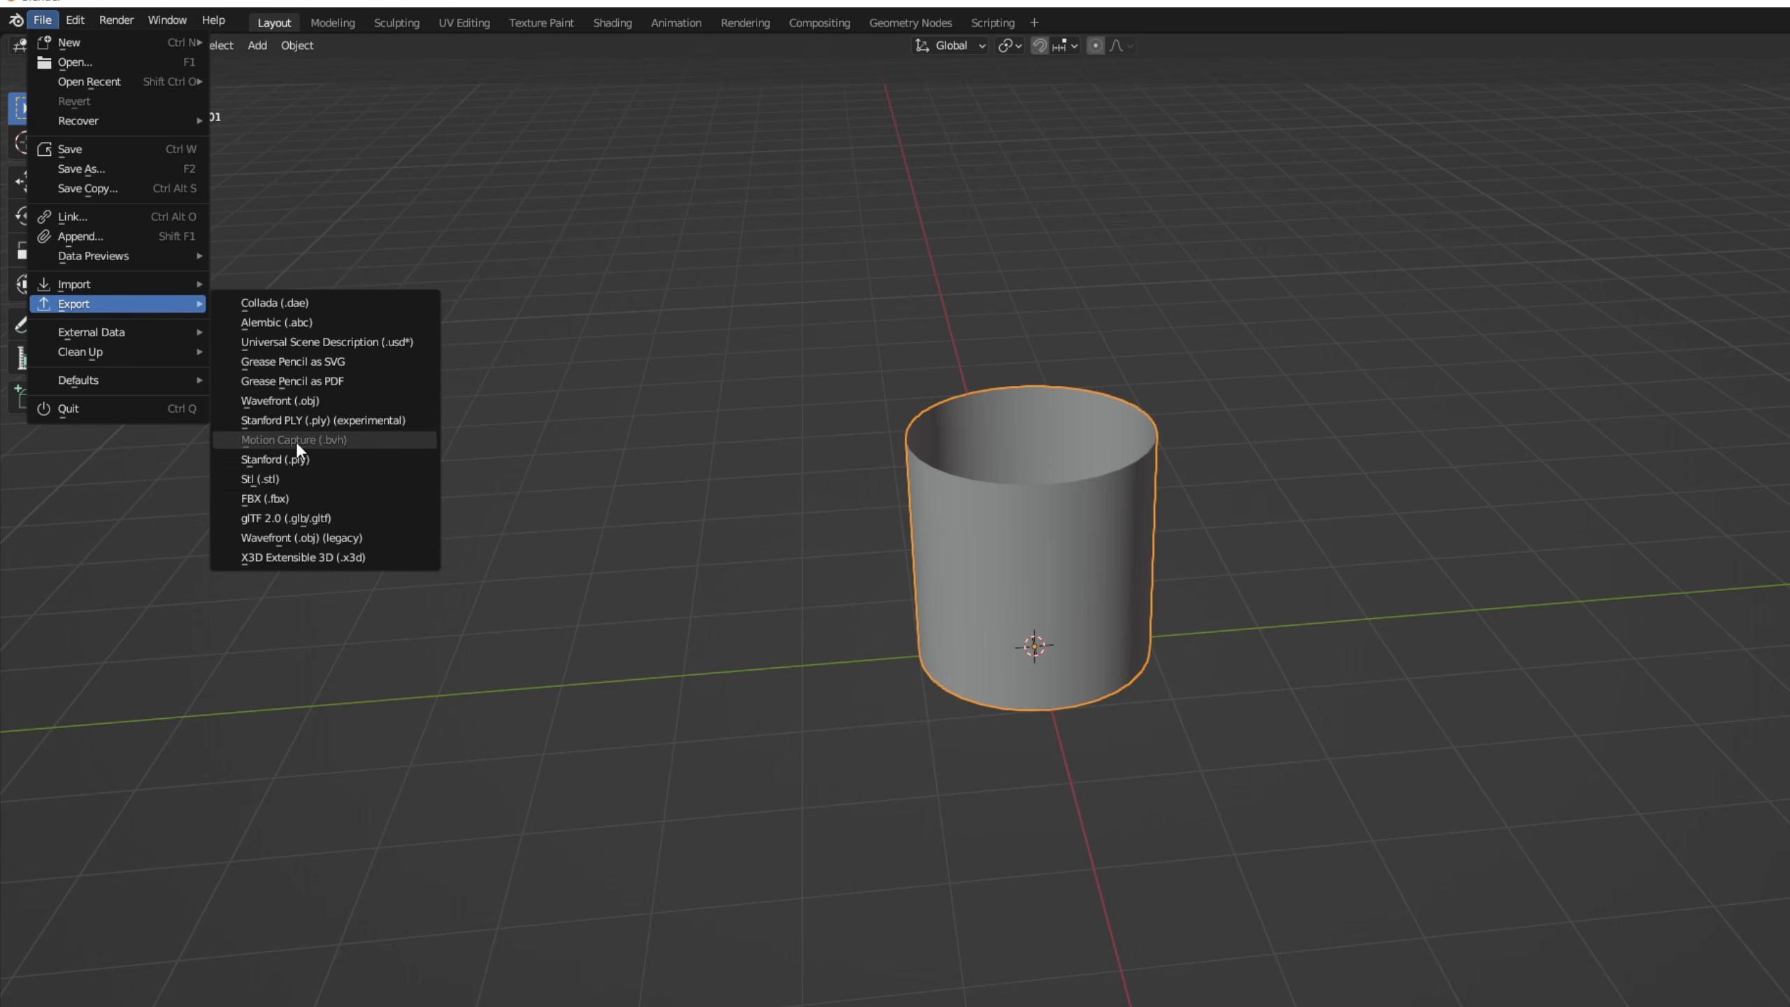
pyautogui.click(265, 499)
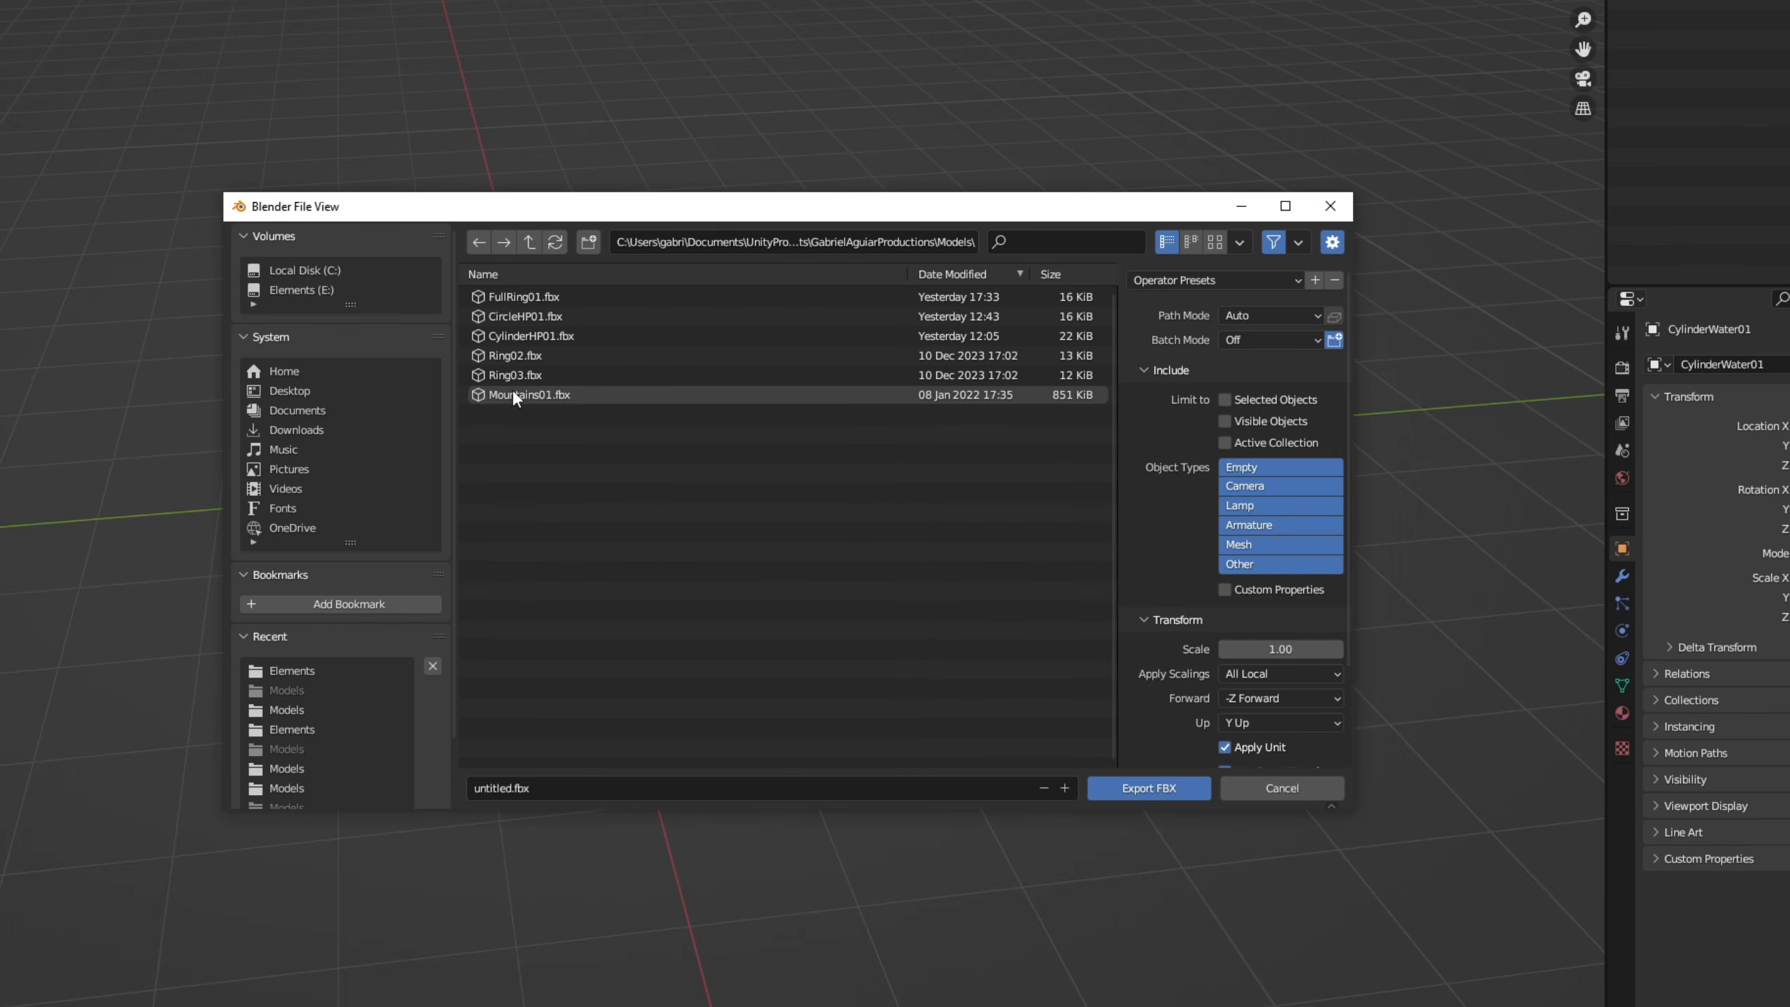
pyautogui.click(560, 781)
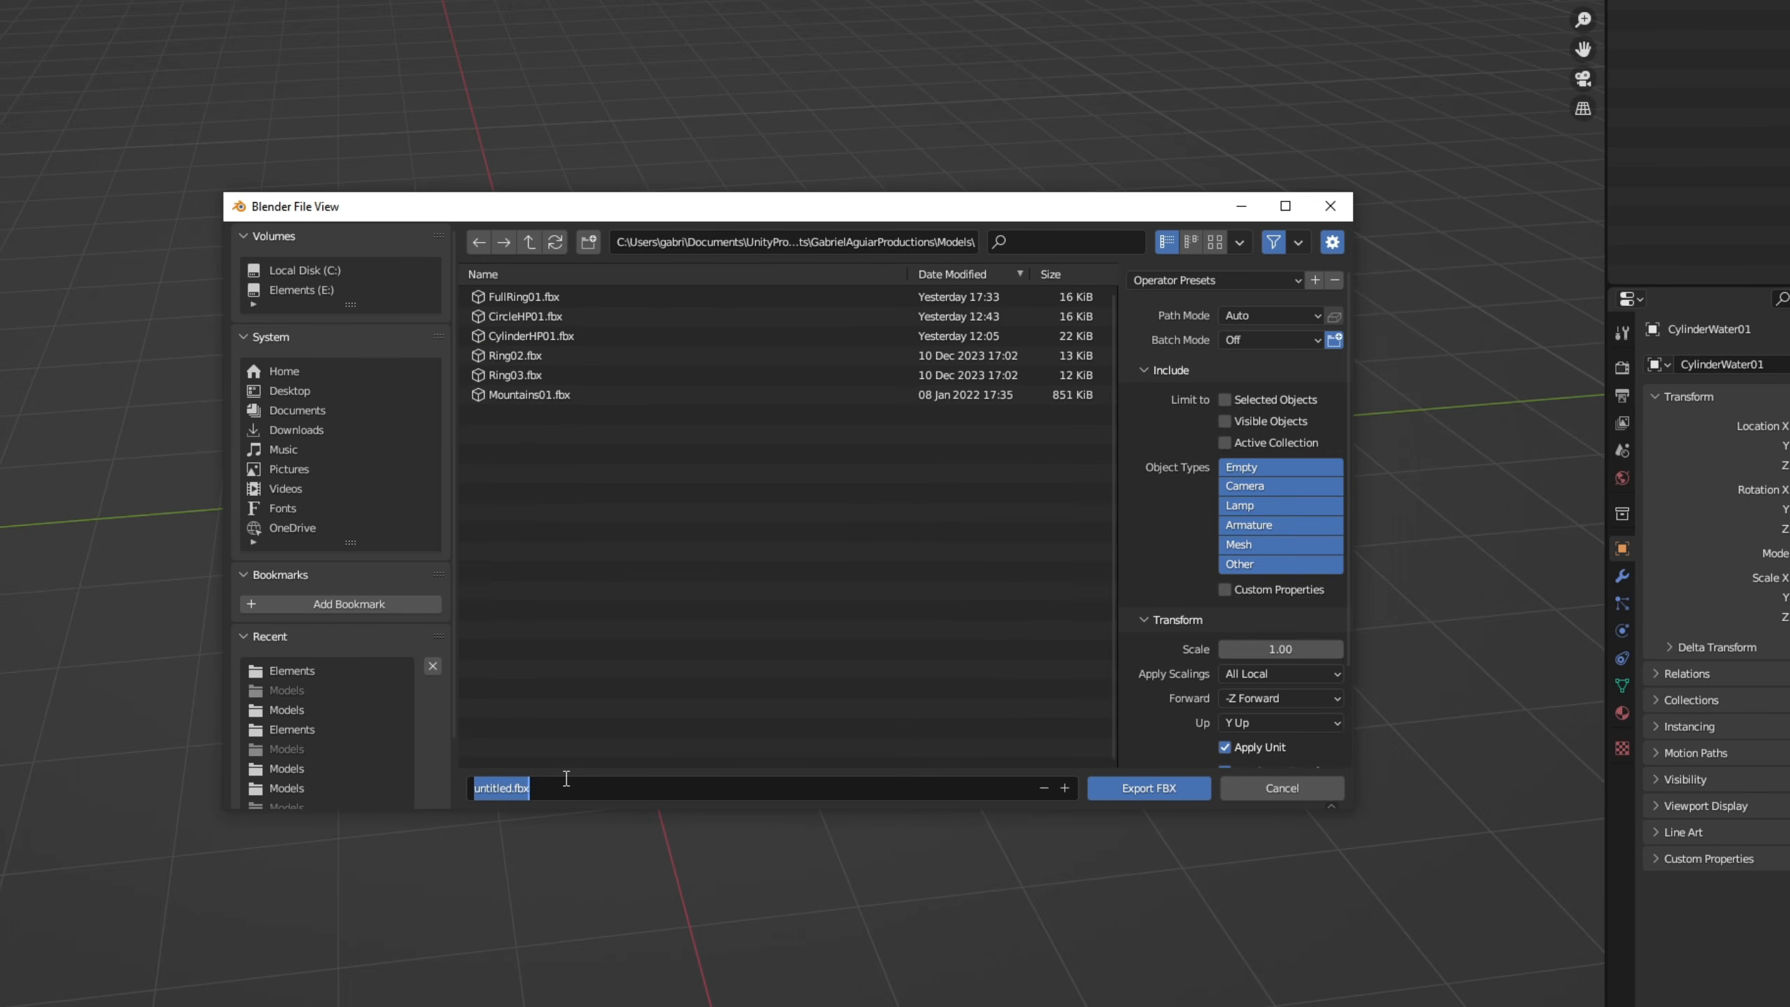
pyautogui.write('Cylinder01')
pyautogui.press('Return')
pyautogui.click(1147, 789)
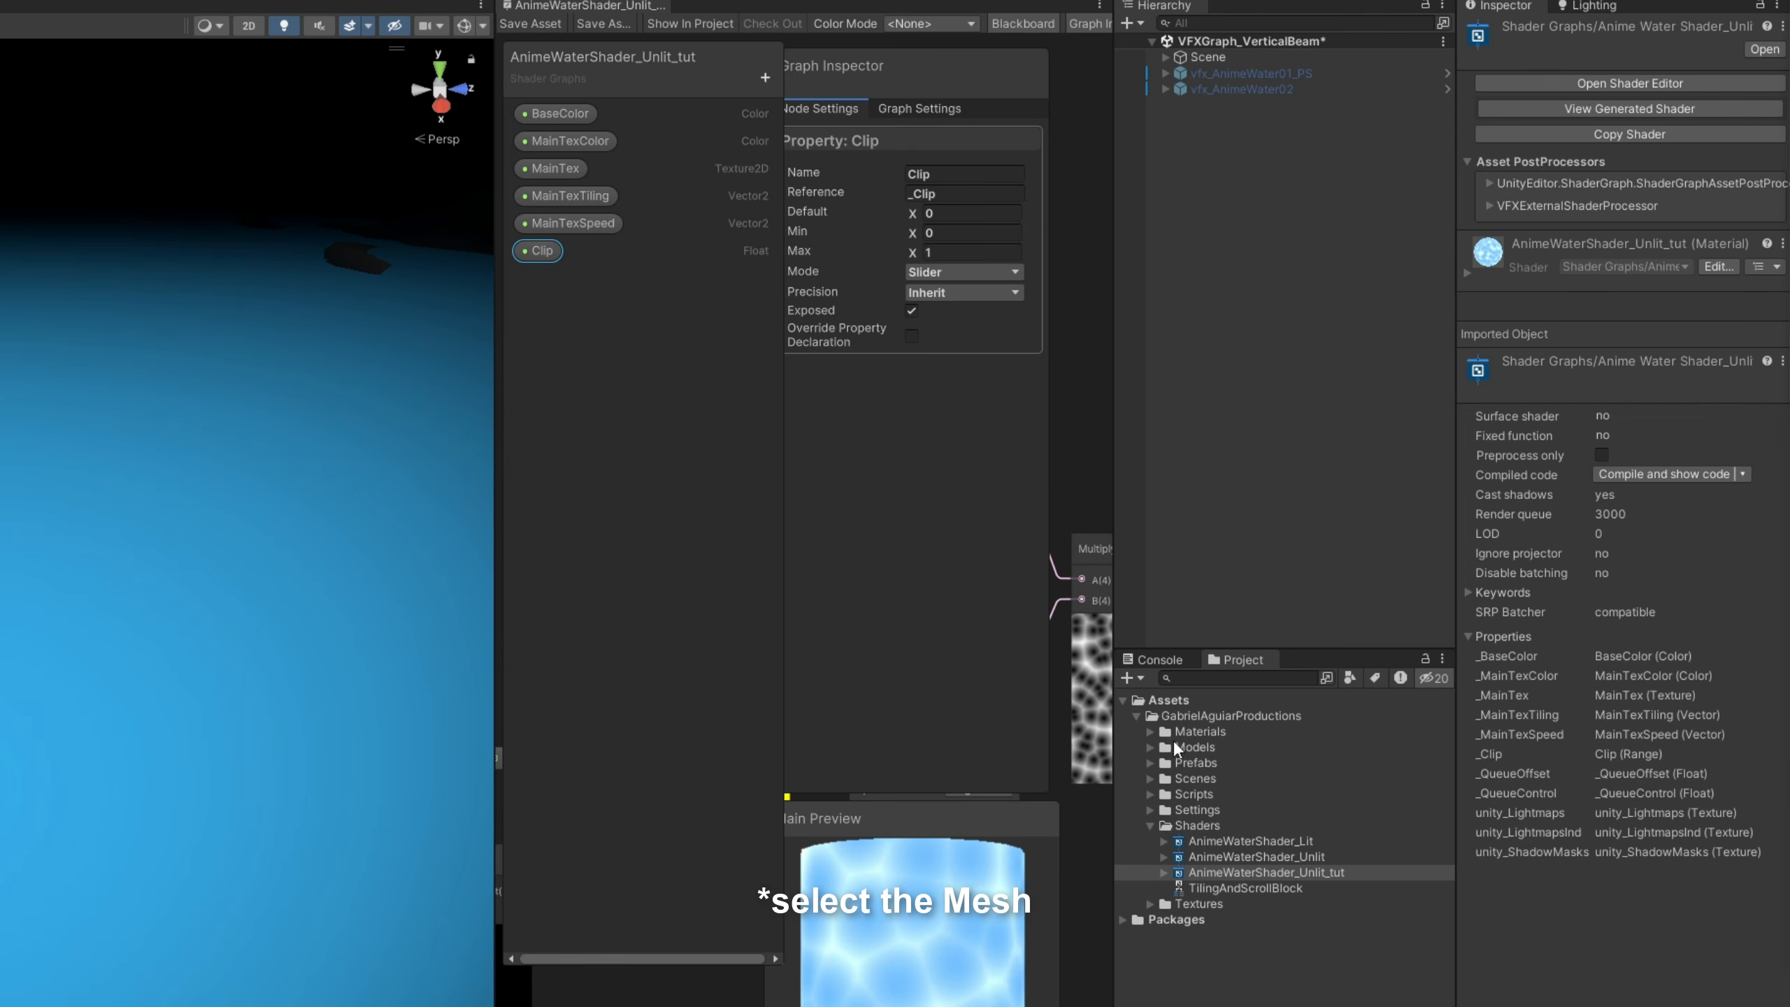
# - Switch to Unity and apply a Scale Factor of 100 in the import settings of the Cylinder01 model
pyautogui.click(1151, 747)
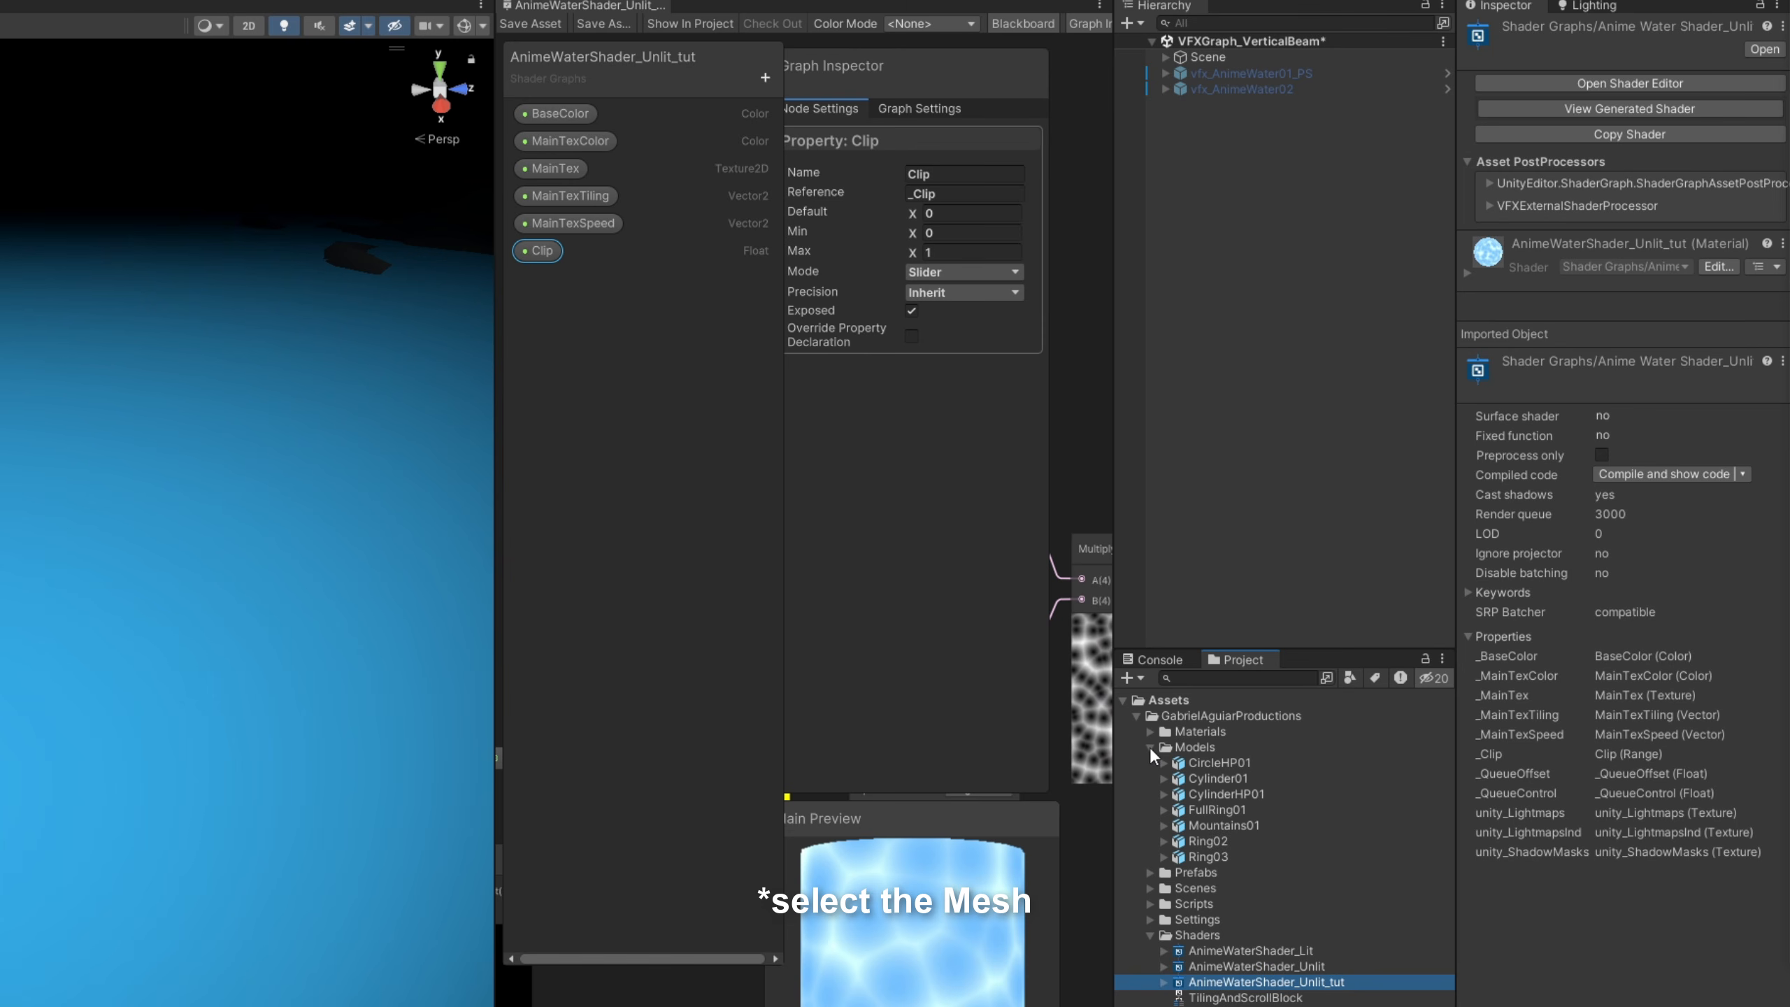
pyautogui.click(1230, 784)
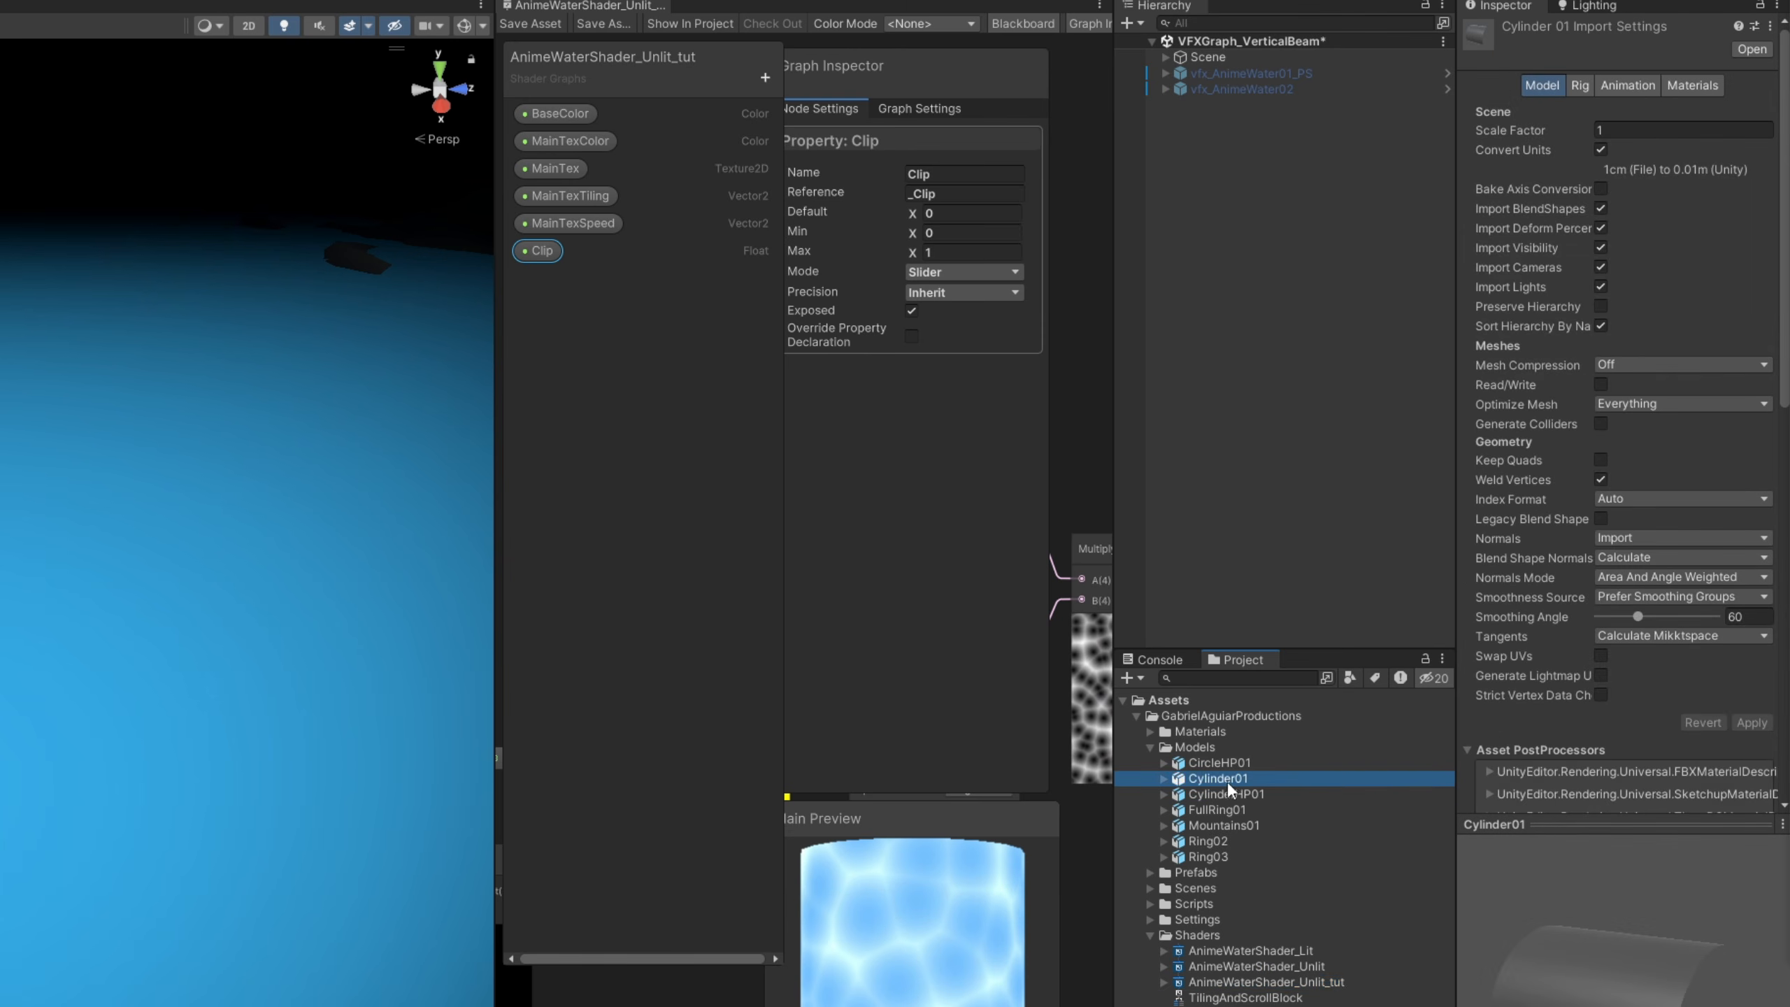
pyautogui.click(1632, 132)
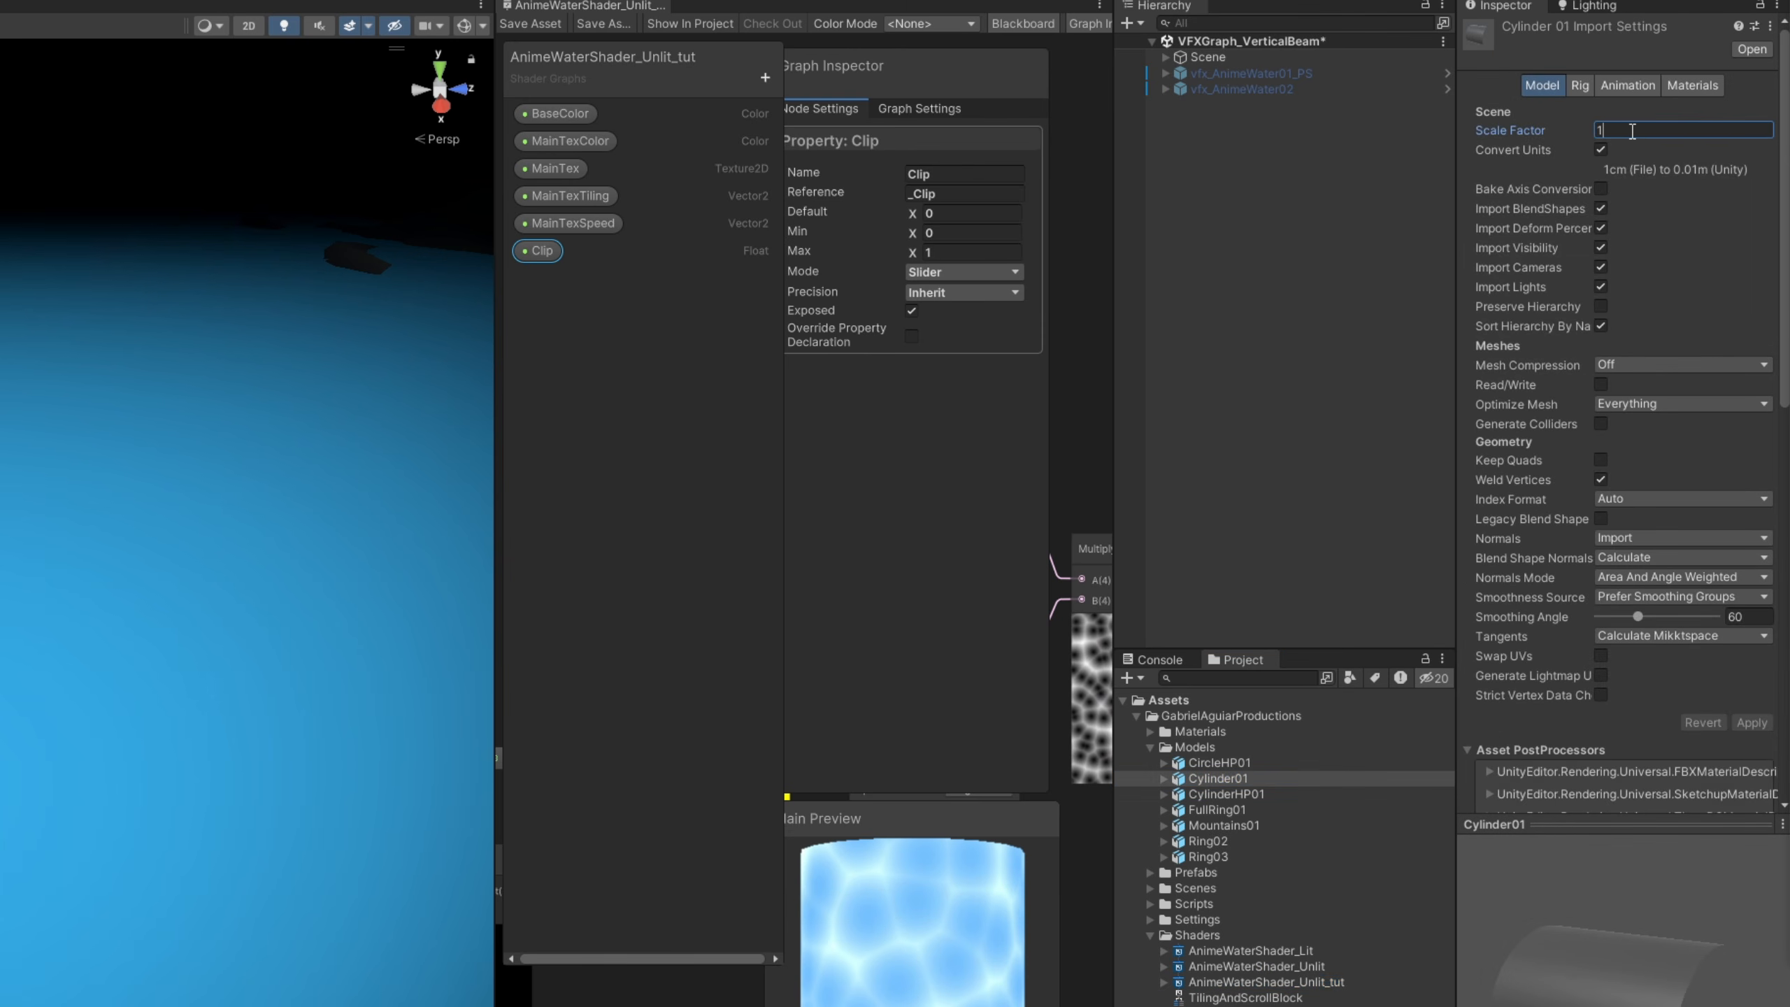
pyautogui.write('00')
pyautogui.click(1751, 723)
# - Create an empty object at the scene root and name it vfx_AnimeWater_tut
pyautogui.click(1260, 104)
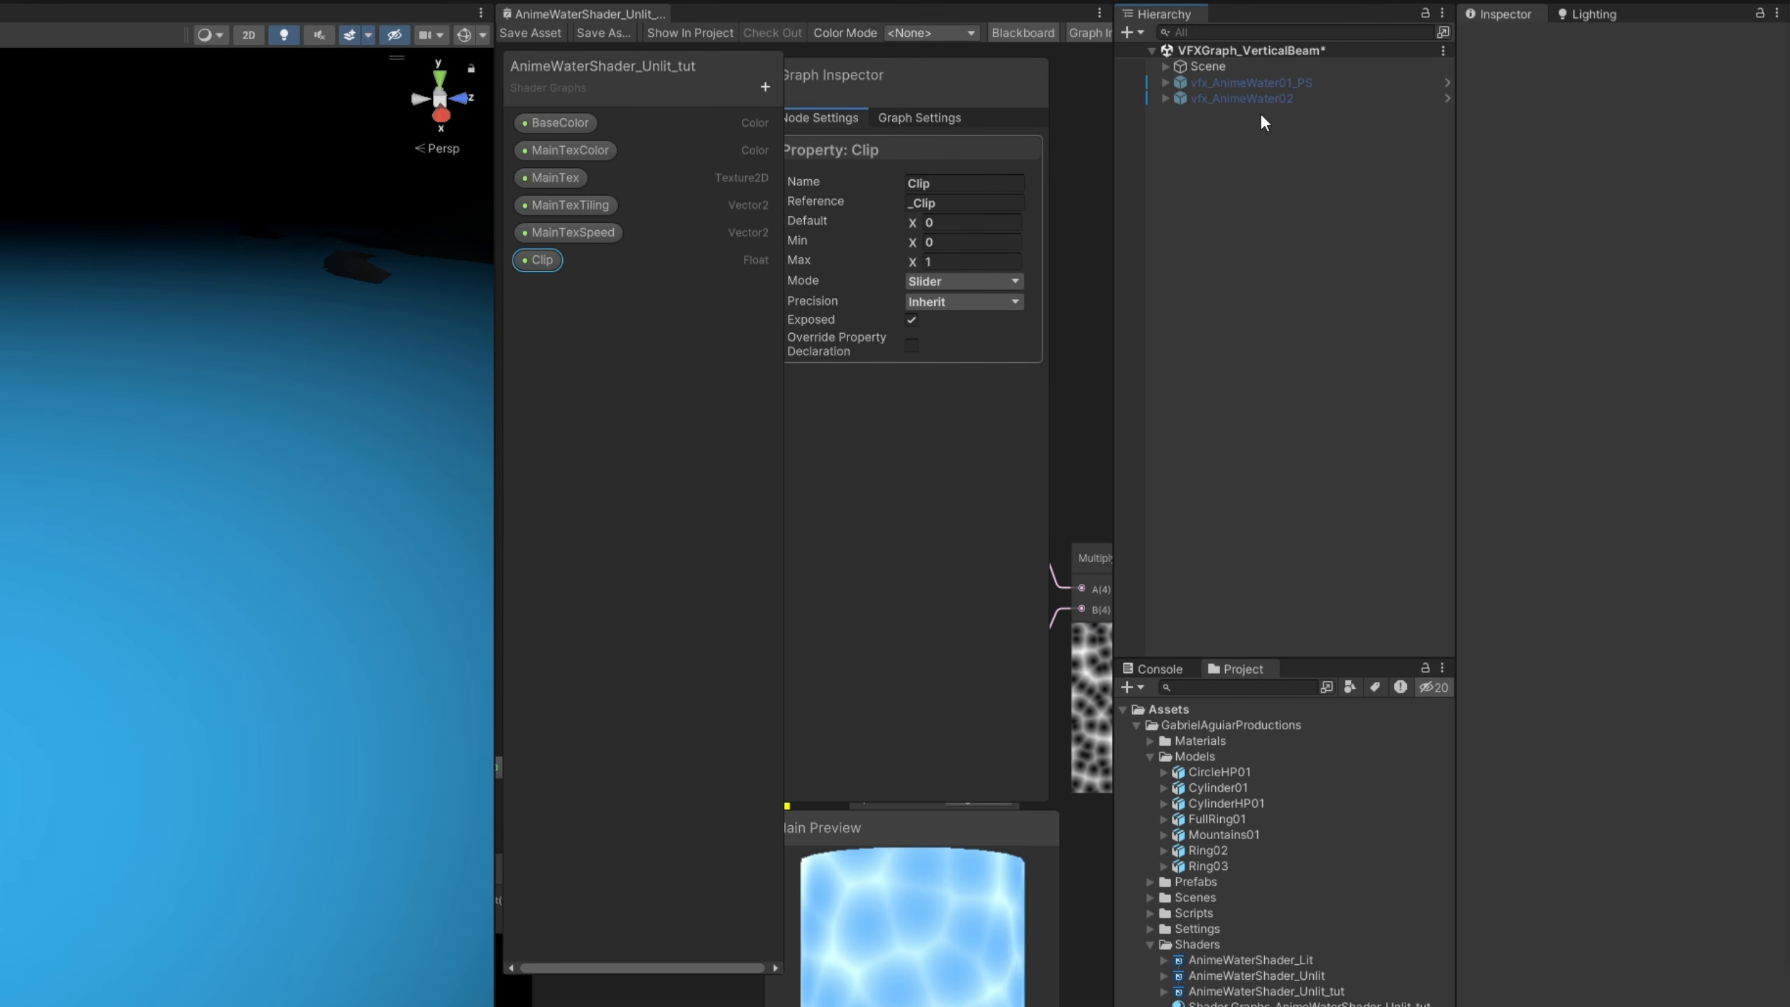
pyautogui.rightClick(1215, 139)
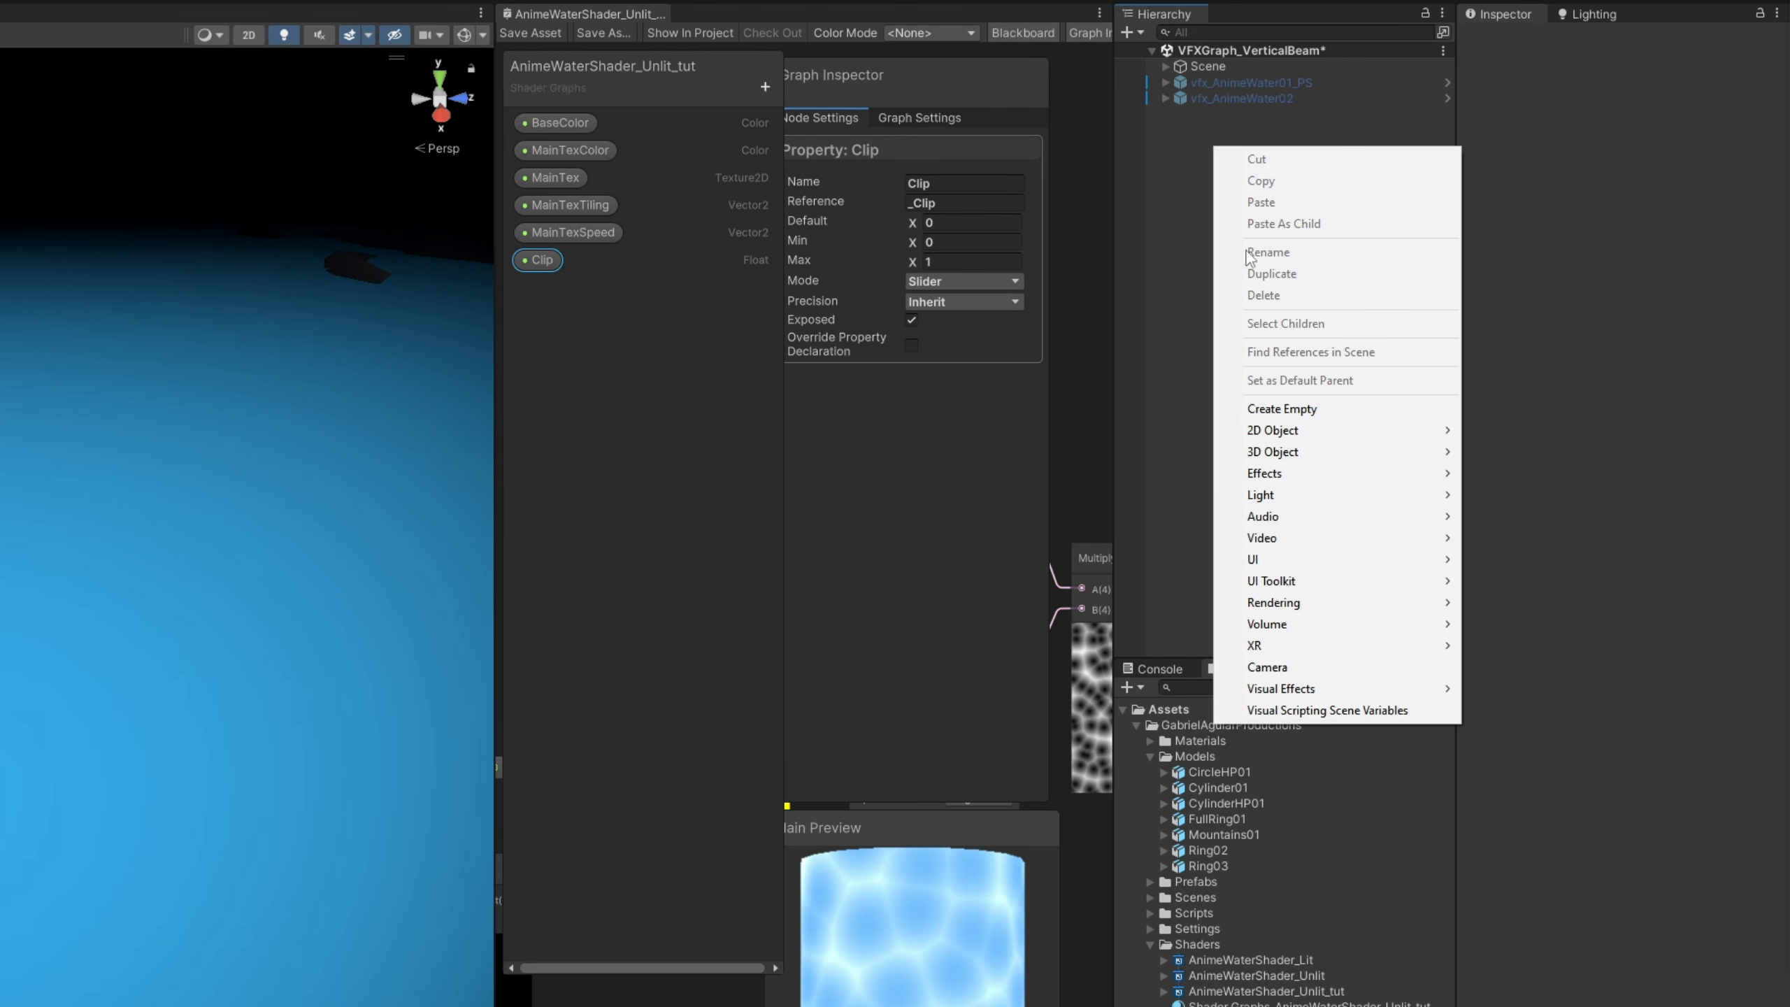
pyautogui.click(1315, 409)
pyautogui.write('vfx_AnimeWa')
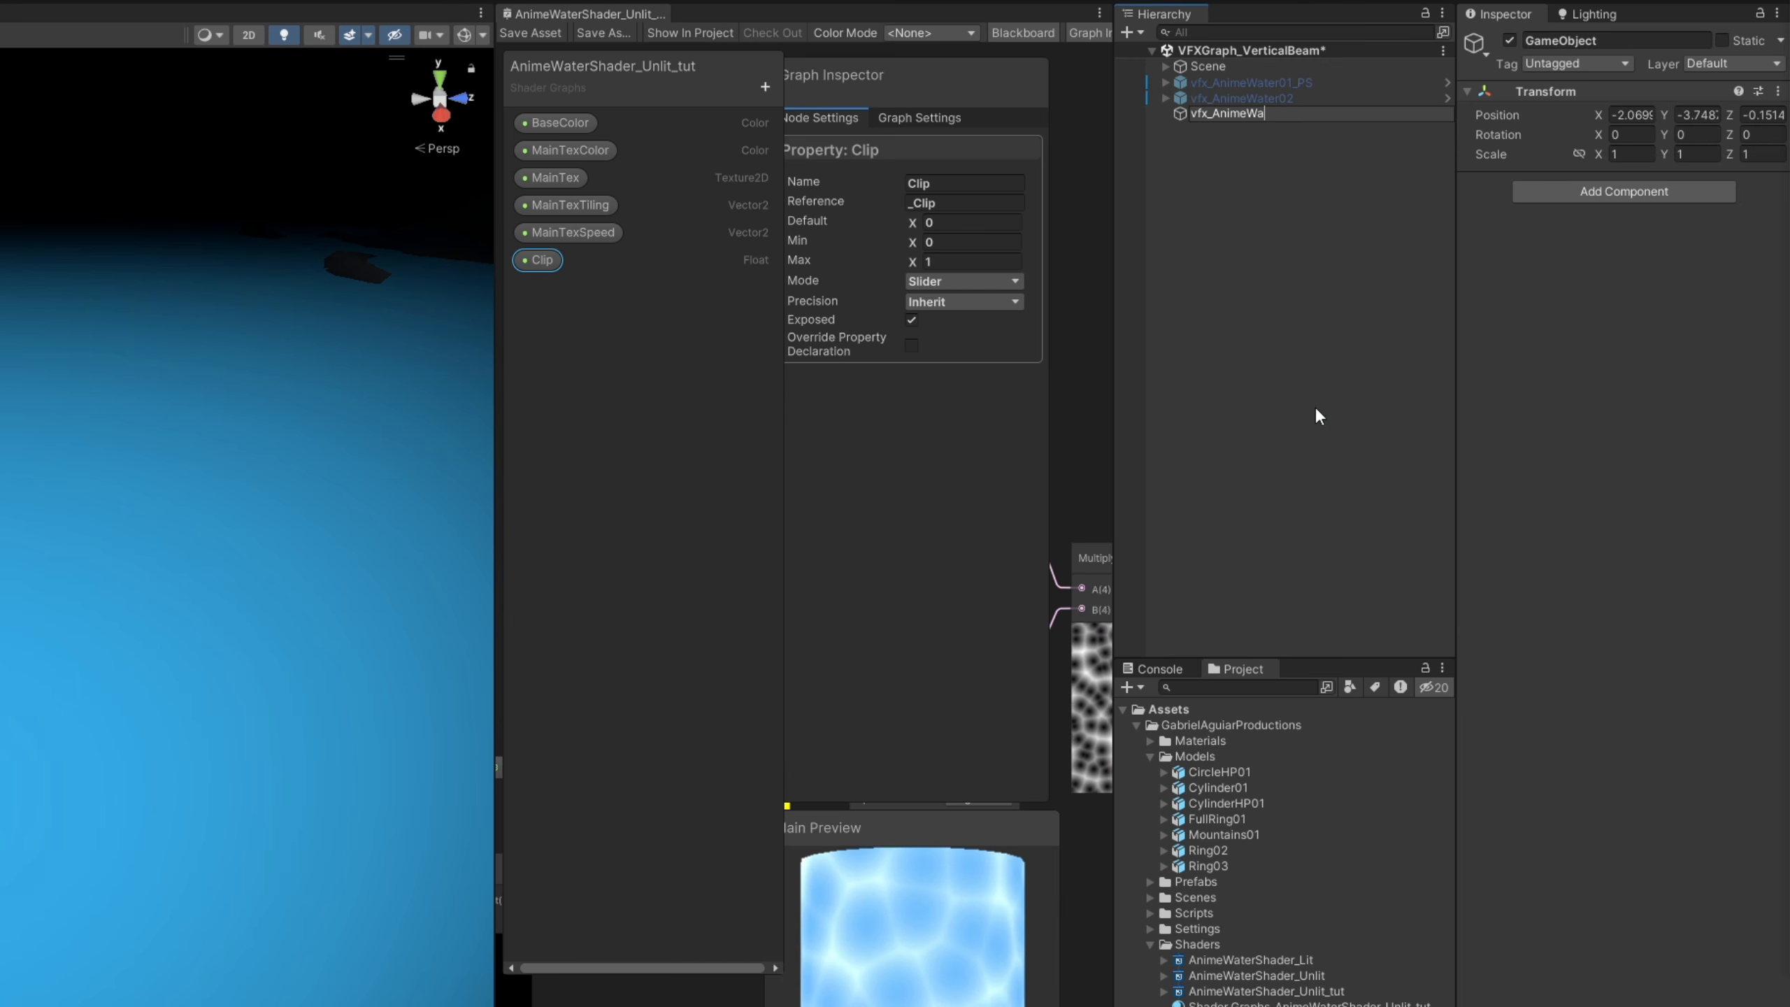
pyautogui.write('ter_tut')
pyautogui.press('Return')
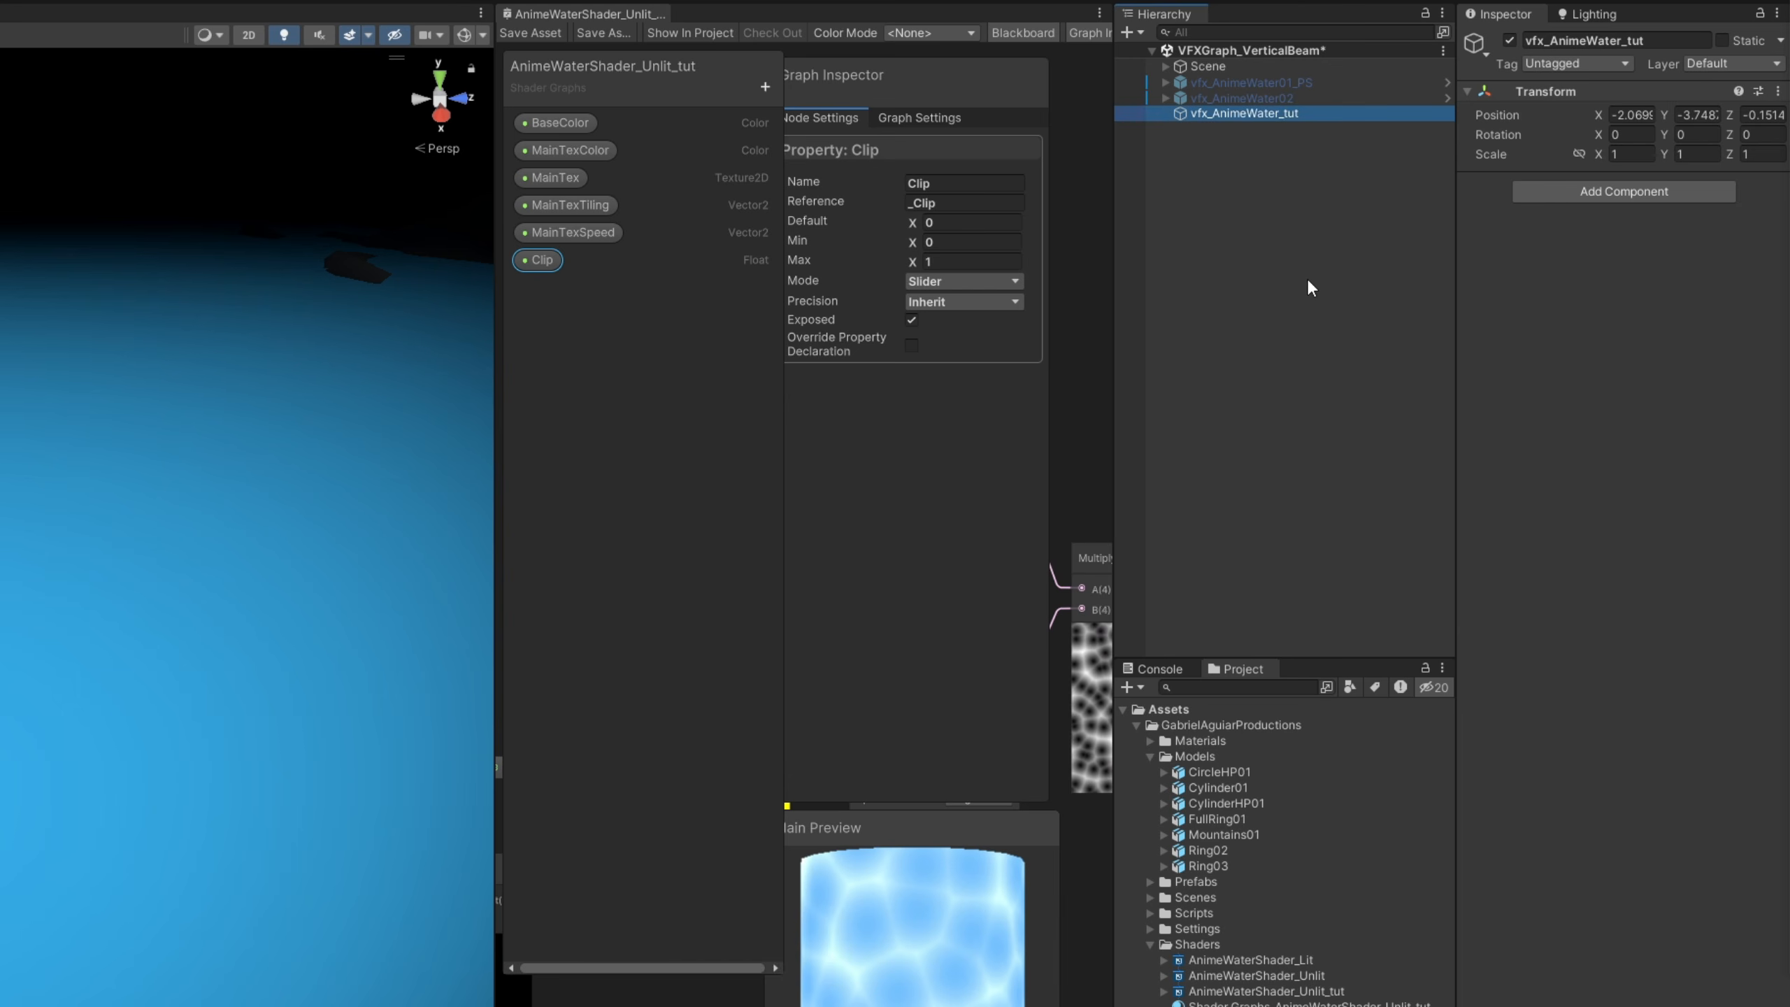
# - Set the position of vfx_AnimeWater_tut to X 7, Y 0, Z 0
pyautogui.click(1346, 98)
pyautogui.click(1349, 113)
pyautogui.click(1699, 115)
pyautogui.write('0')
pyautogui.click(1767, 117)
pyautogui.write('0')
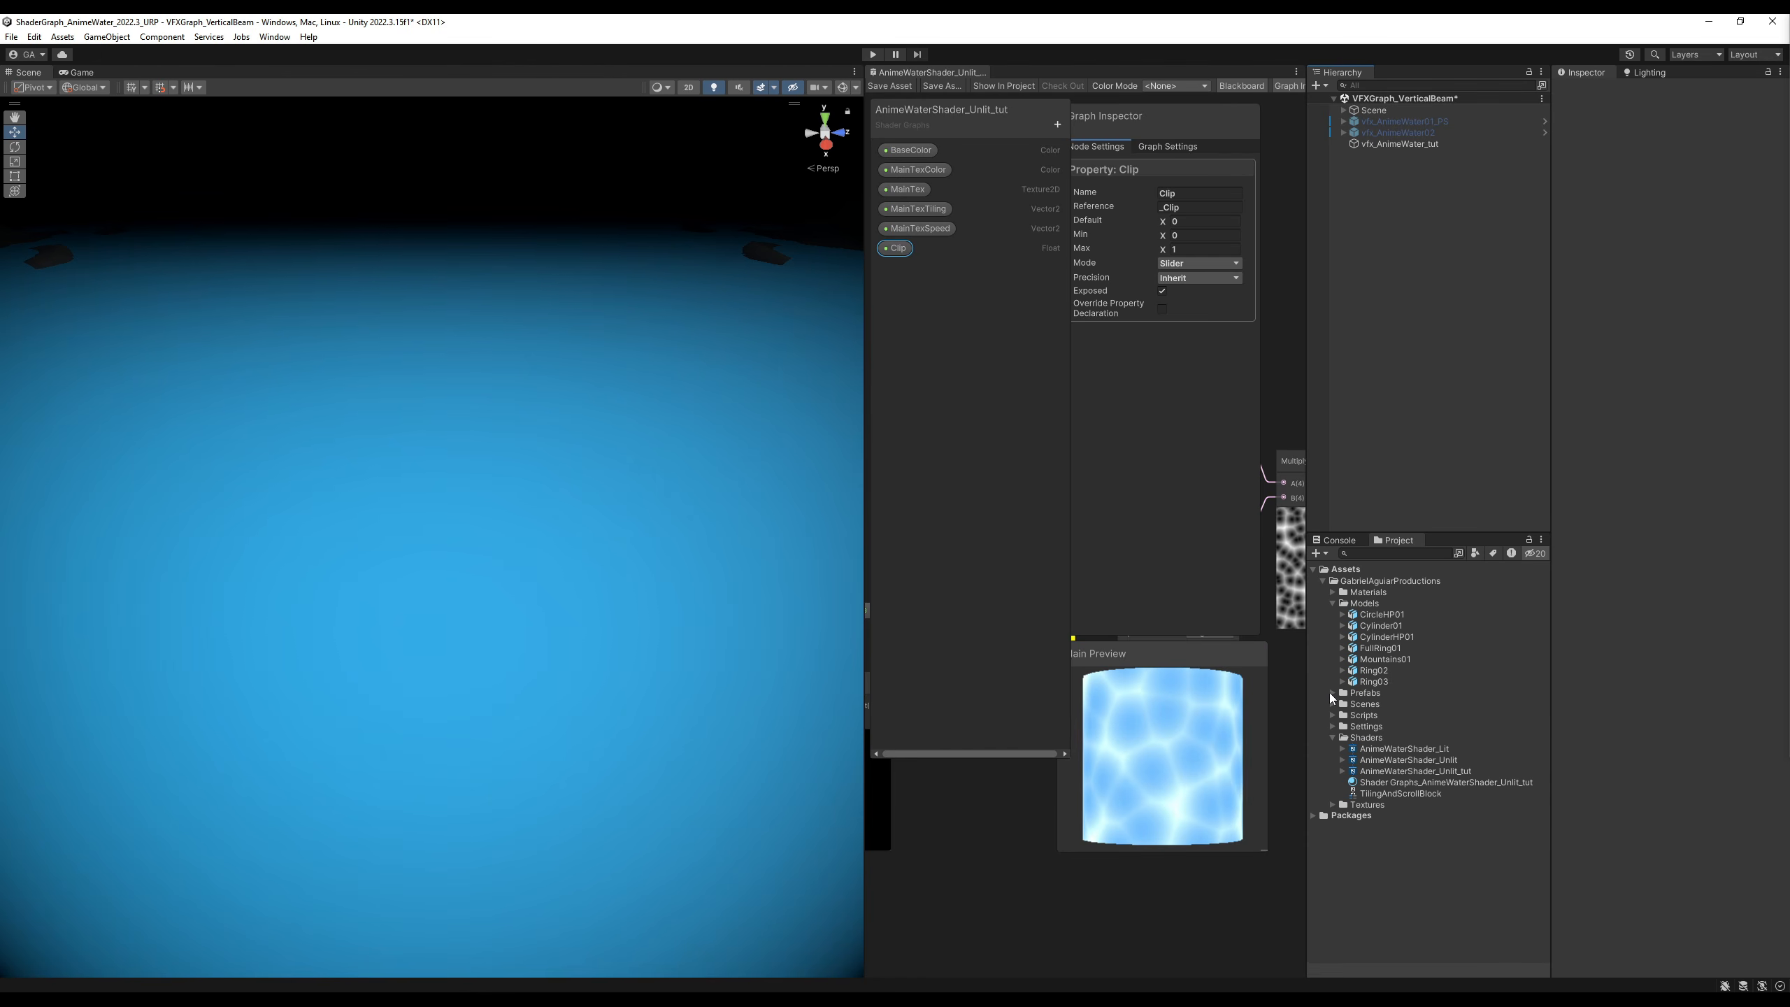
# - Create a Visual Effect Graph asset named vfxgraph_AnimeWater_tut in the VFXGraphs folder inside Prefabs
pyautogui.click(1331, 692)
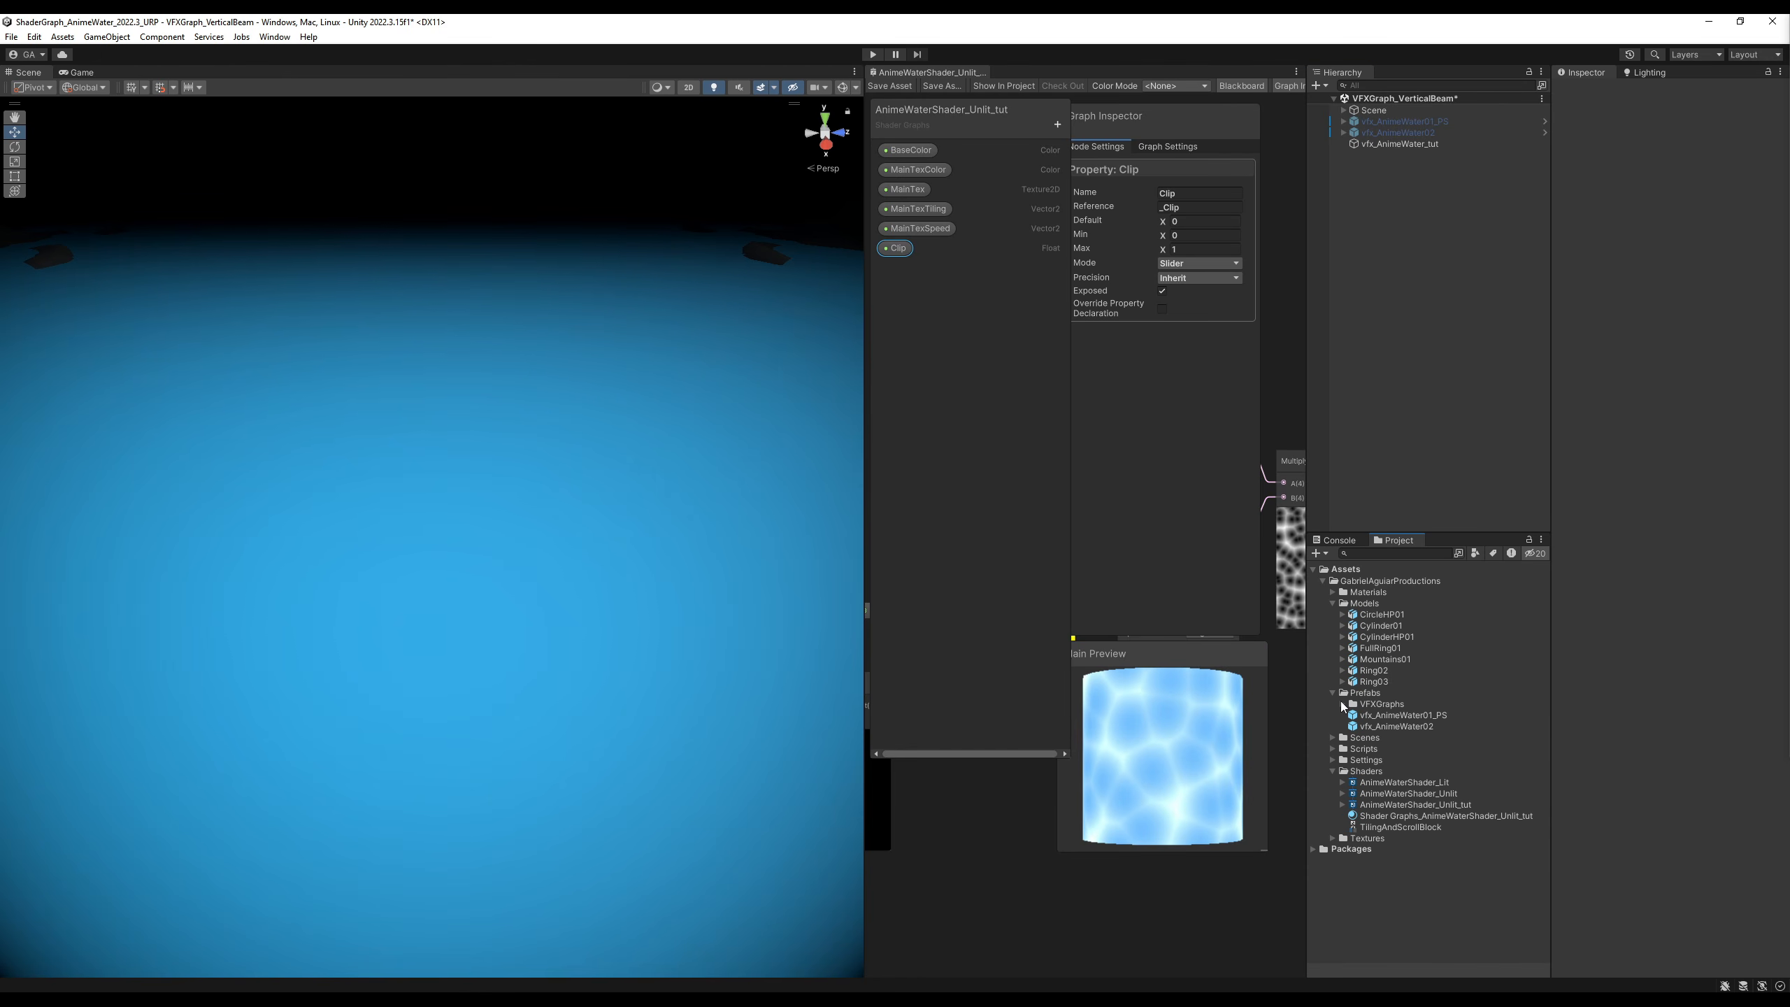
pyautogui.click(1342, 703)
pyautogui.rightClick(1408, 704)
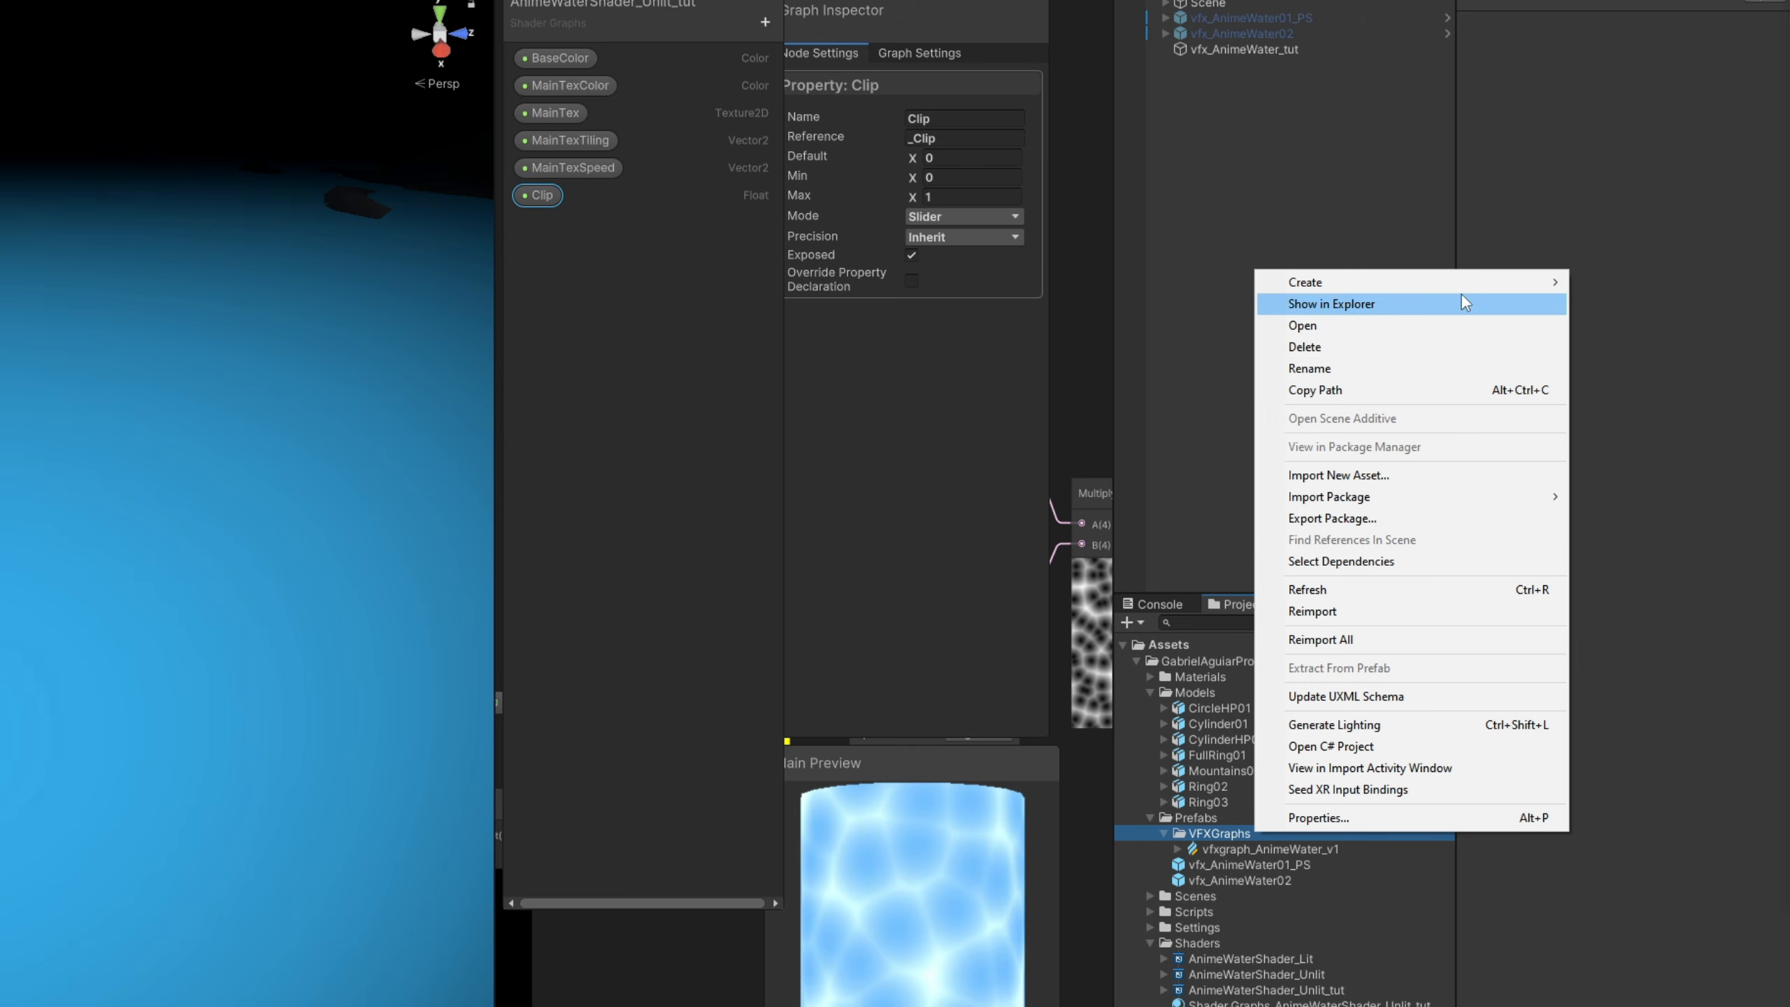
pyautogui.moveTo(1471, 284)
pyautogui.moveTo(1211, 922)
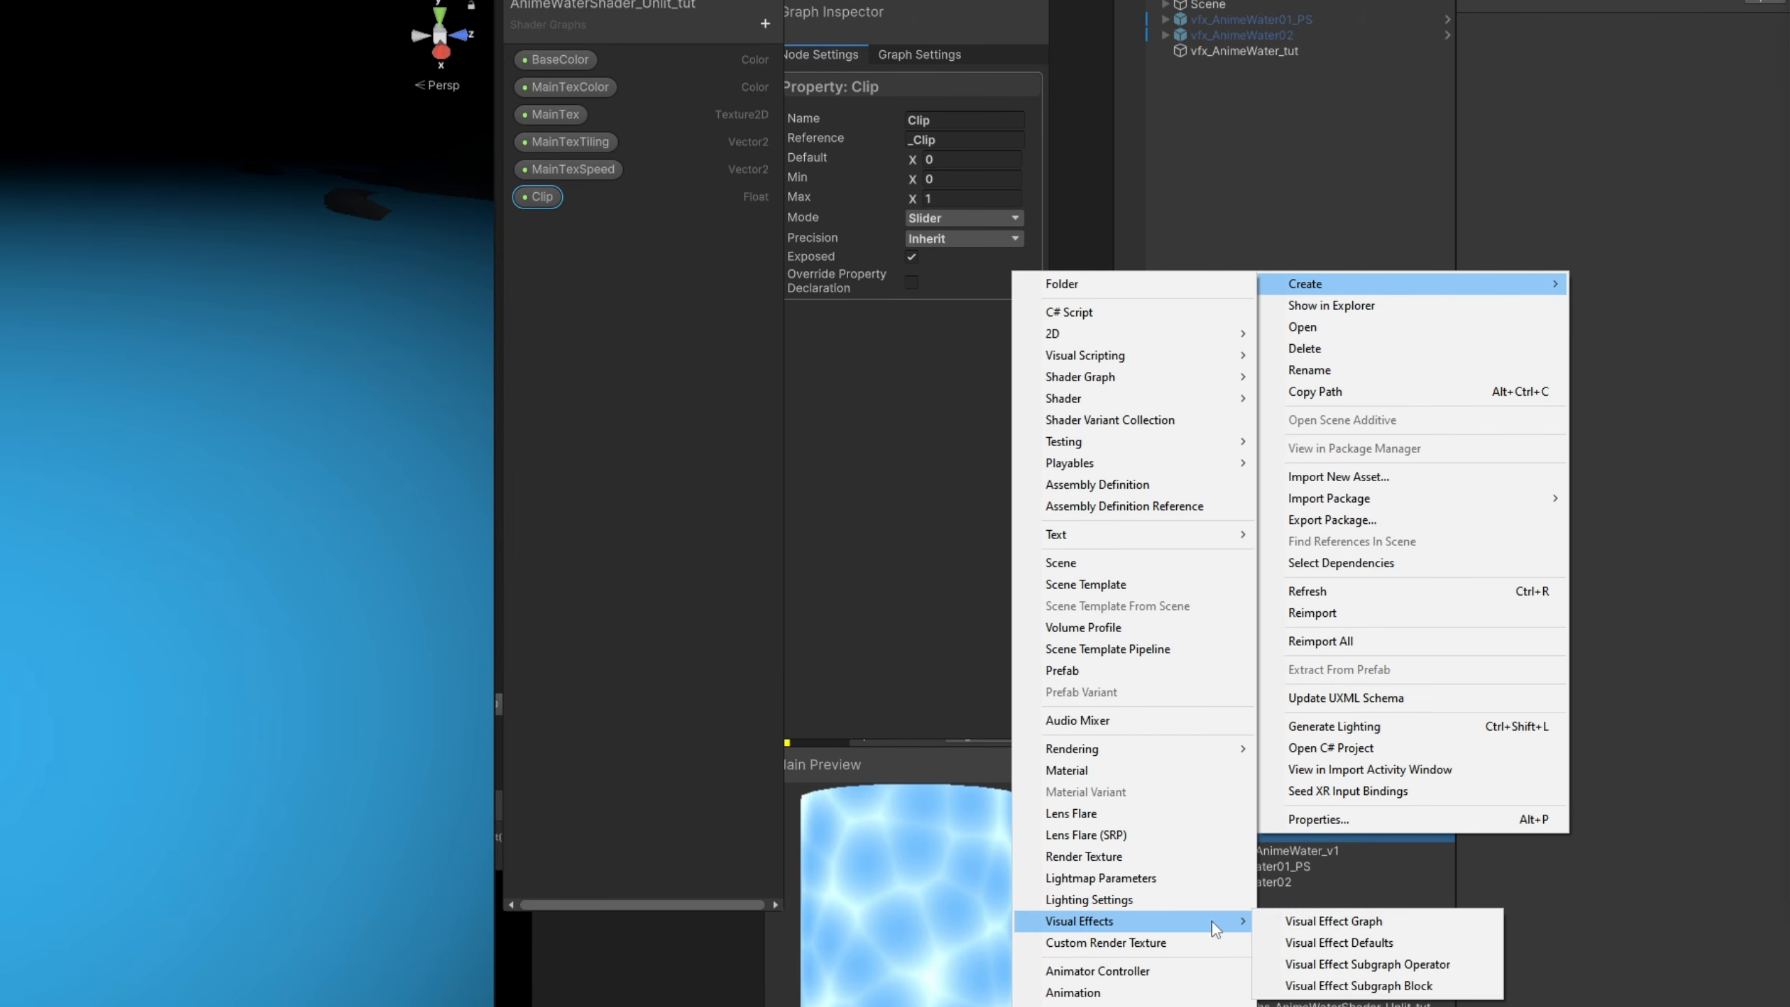
pyautogui.click(1338, 921)
pyautogui.write('vfx')
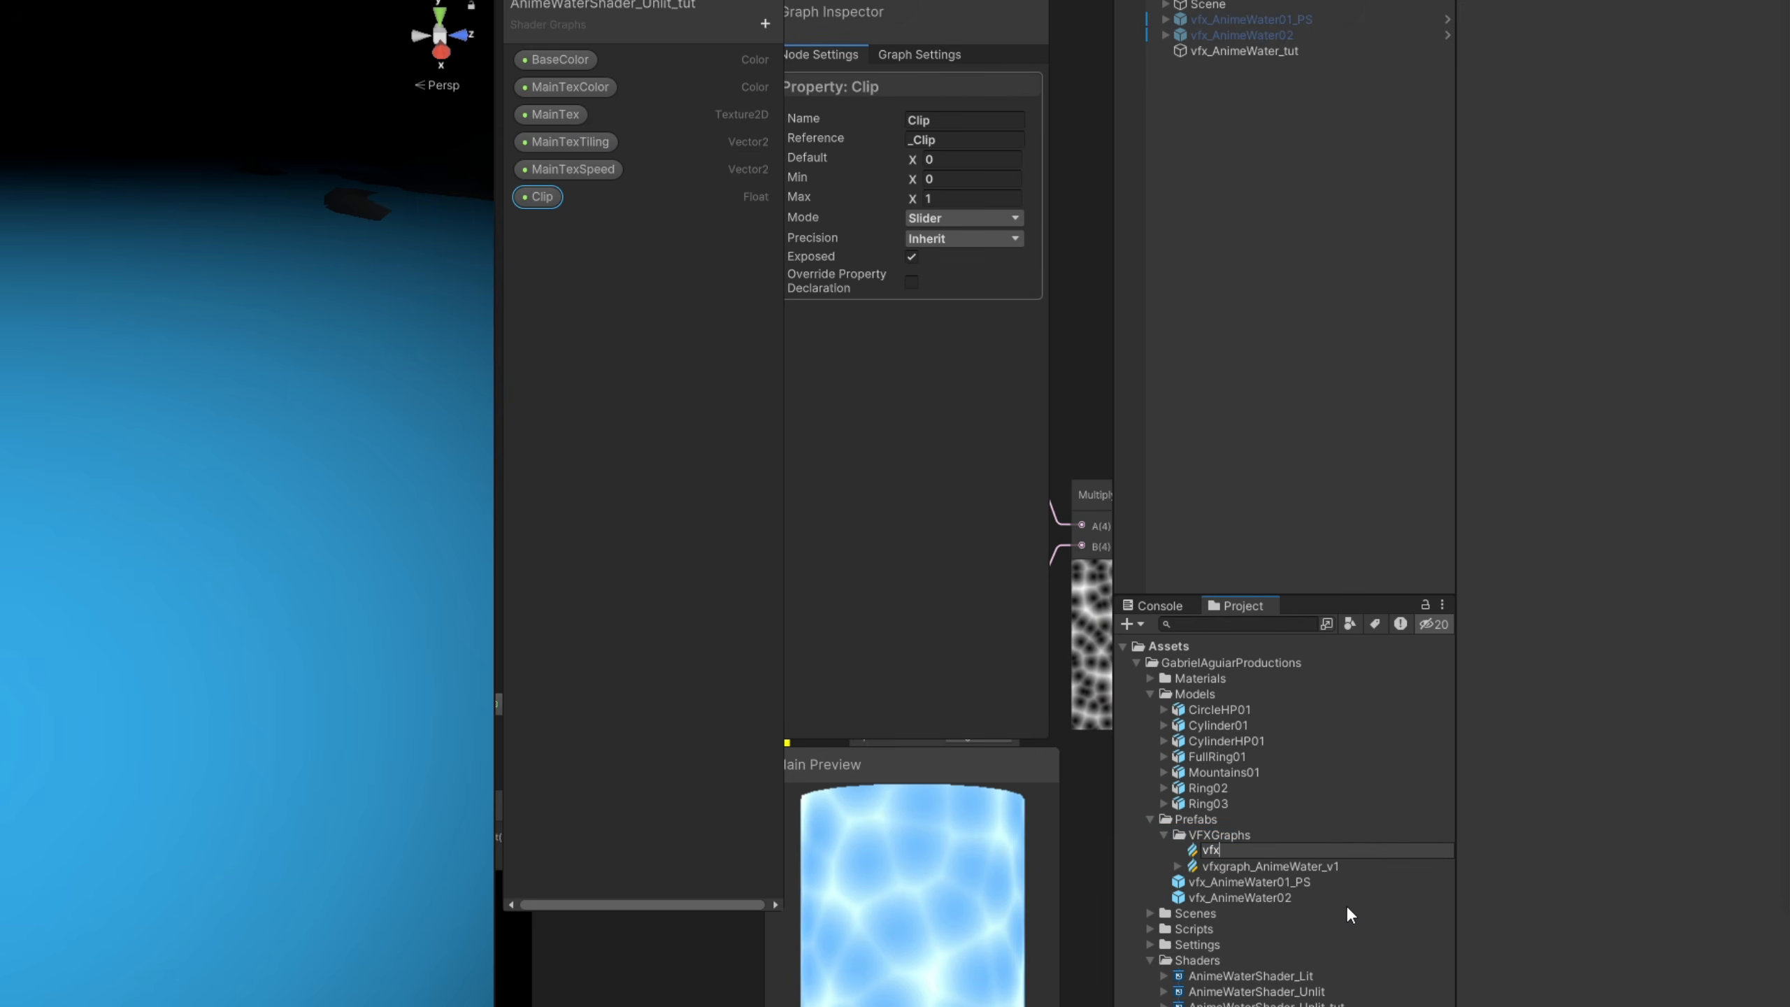
pyautogui.write('graph_AnimeWater_tut')
pyautogui.press('Return')
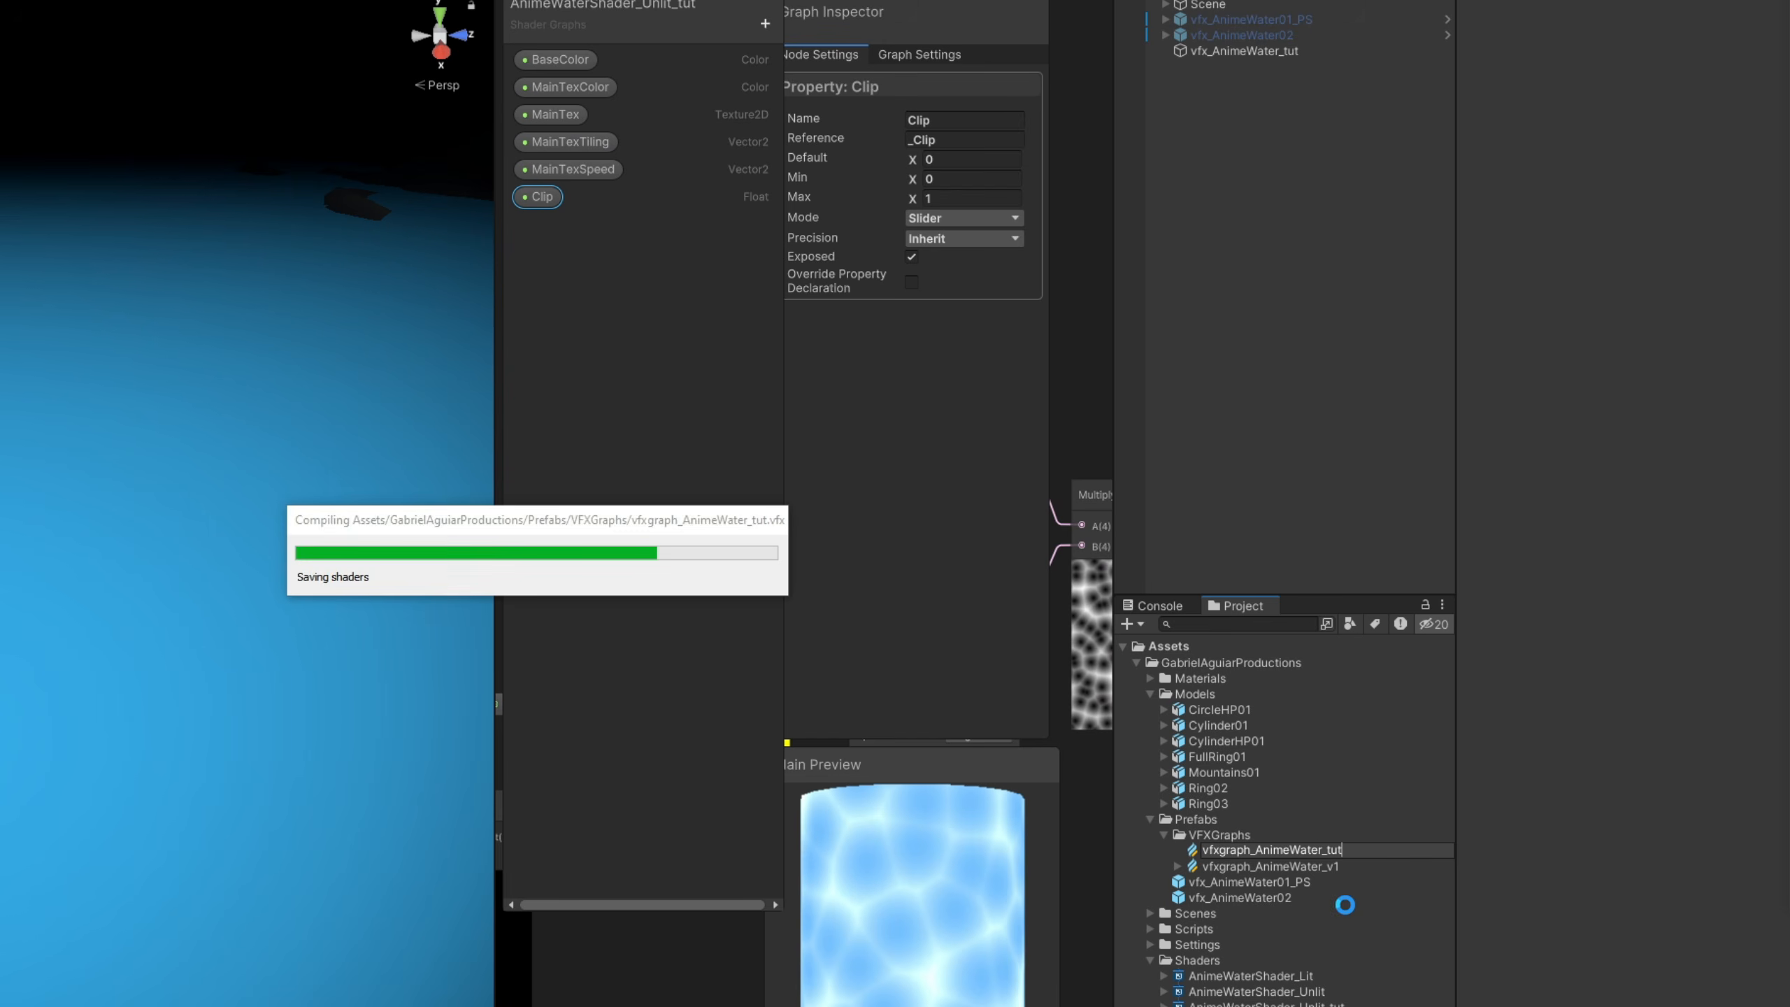
# - Add vfxgraph_AnimeWater_tut to the scene as a child of vfx_AnimeWater_tut and zero its position
pyautogui.moveTo(1317, 842); pyautogui.dragTo(1239, 51)
pyautogui.click(1625, 52)
pyautogui.write('0')
pyautogui.press('Return')
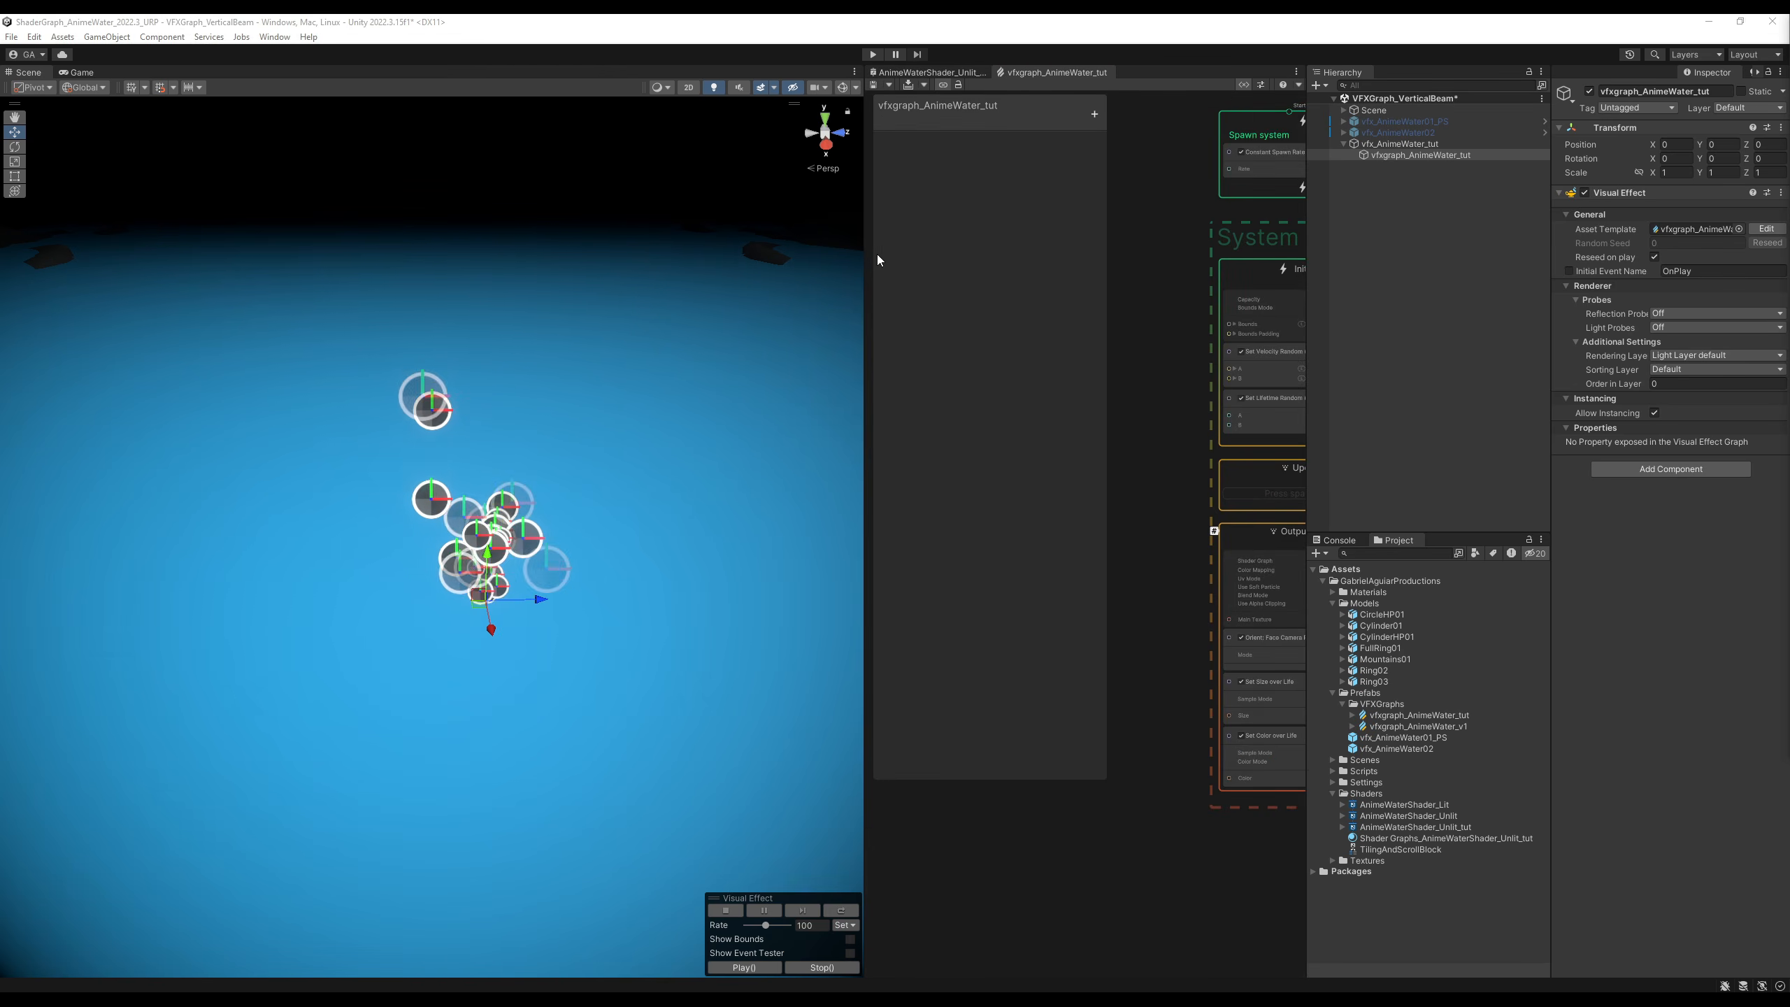
# - Widen the VFX graph editor at the expense of the Scene view and hide the graph's Blackboard
pyautogui.moveTo(866, 255); pyautogui.dragTo(362, 253)
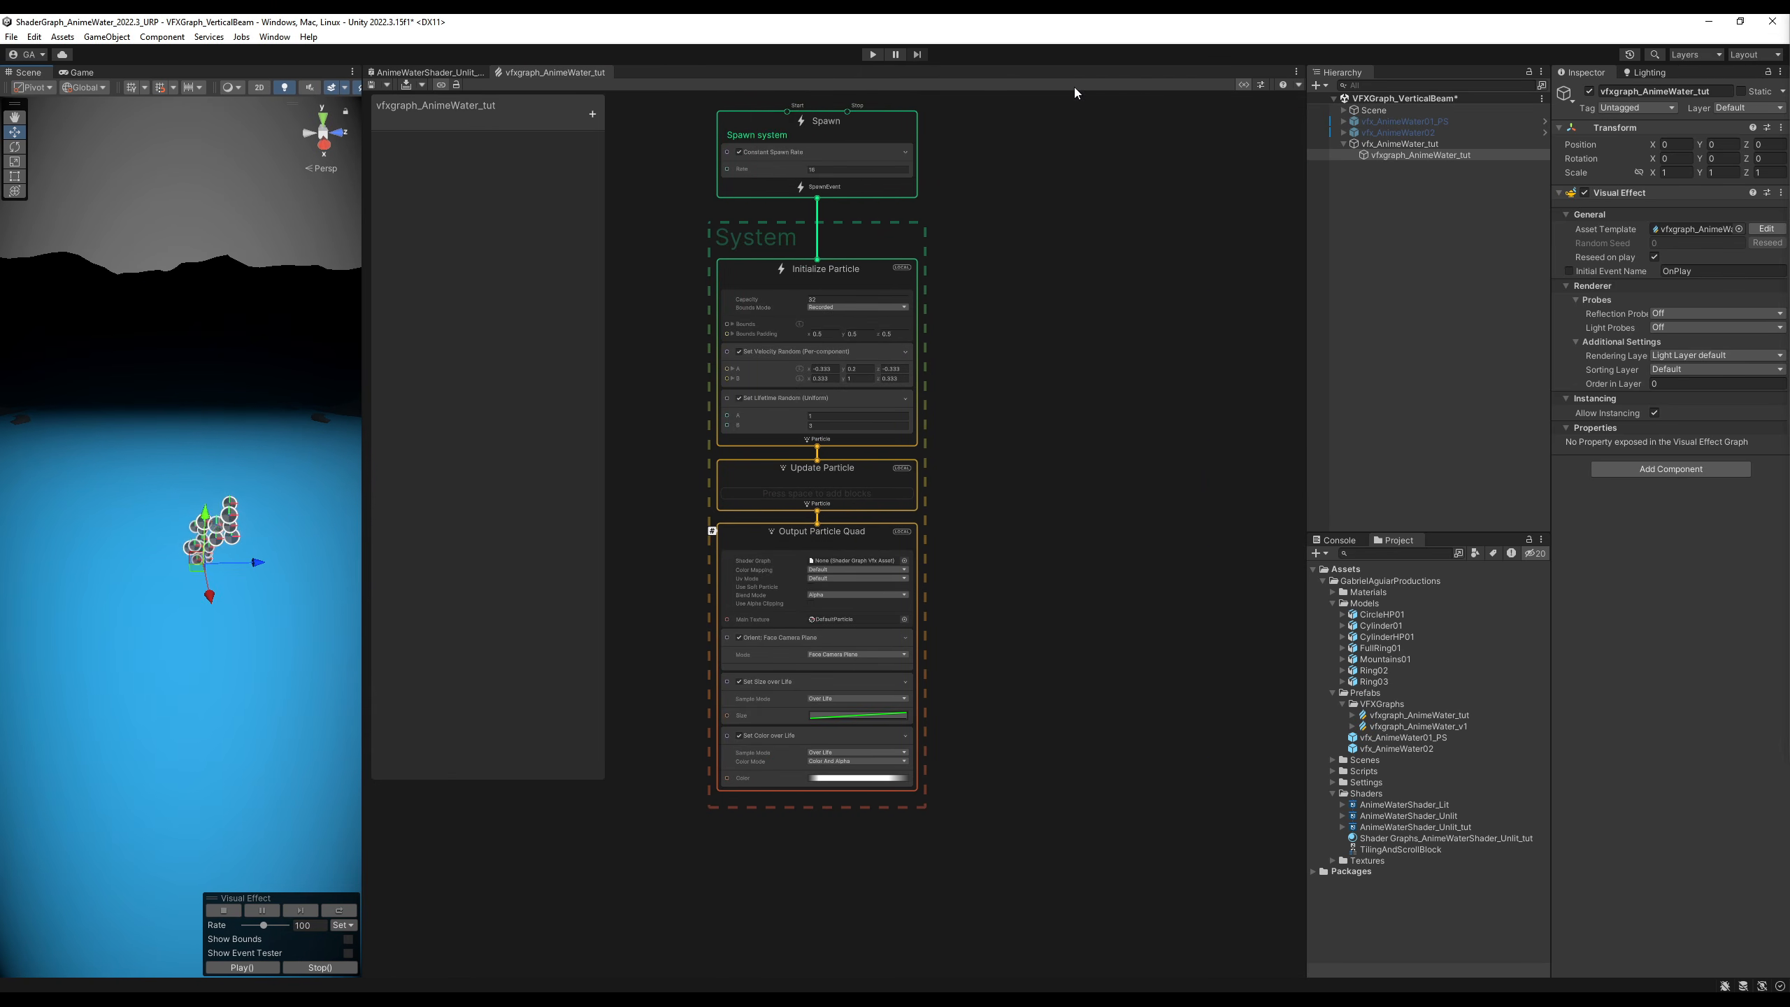
pyautogui.click(1243, 85)
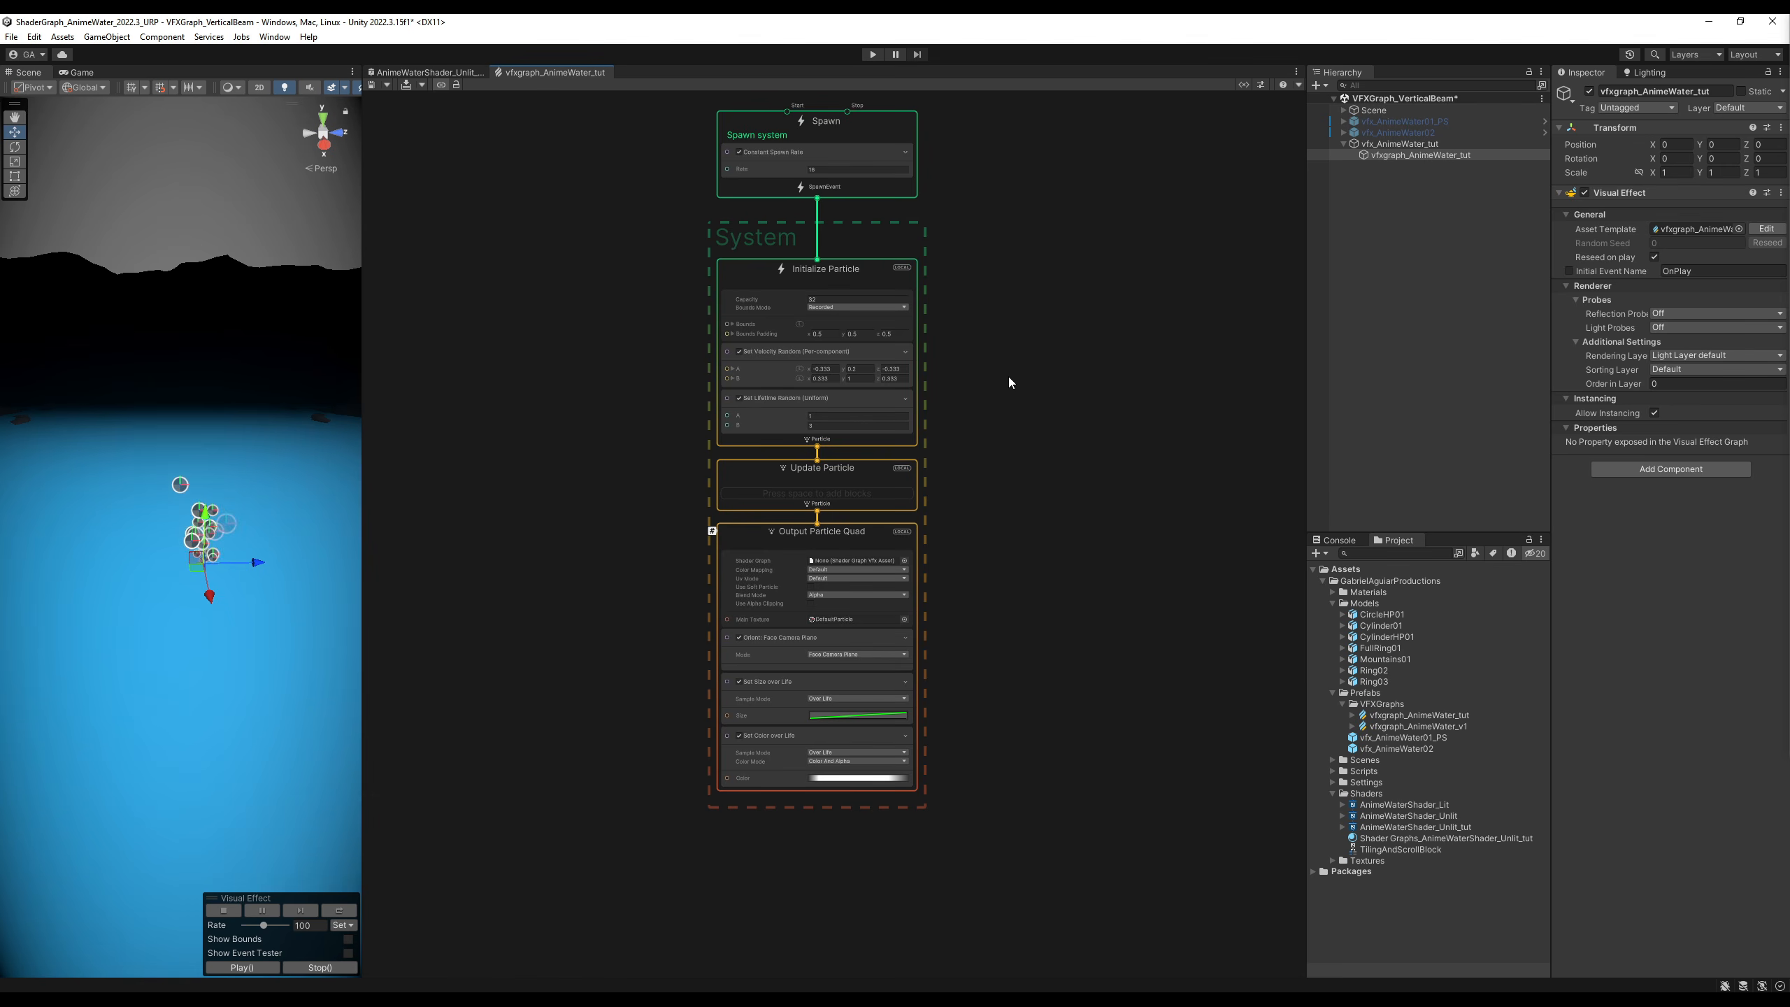
pyautogui.moveTo(1008, 380); pyautogui.dragTo(999, 407, button='middle')
pyautogui.scroll(5, 261, 557)
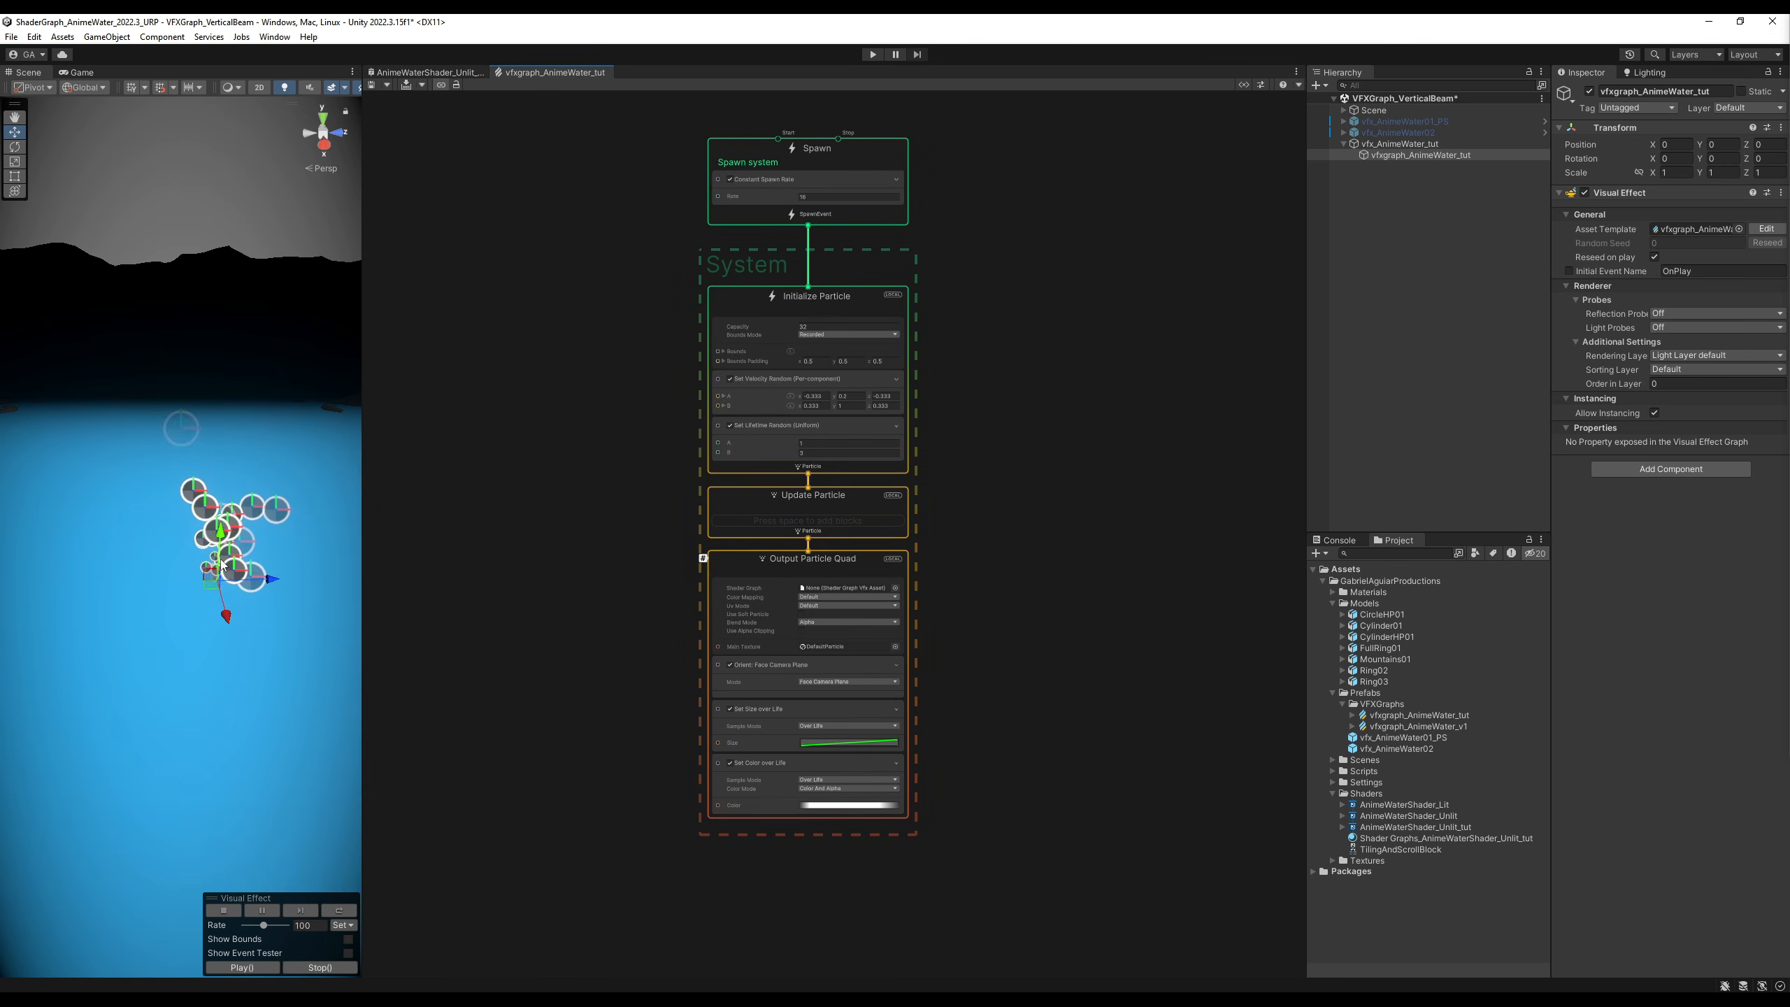
pyautogui.moveTo(262, 554); pyautogui.dragTo(213, 554, button='middle')
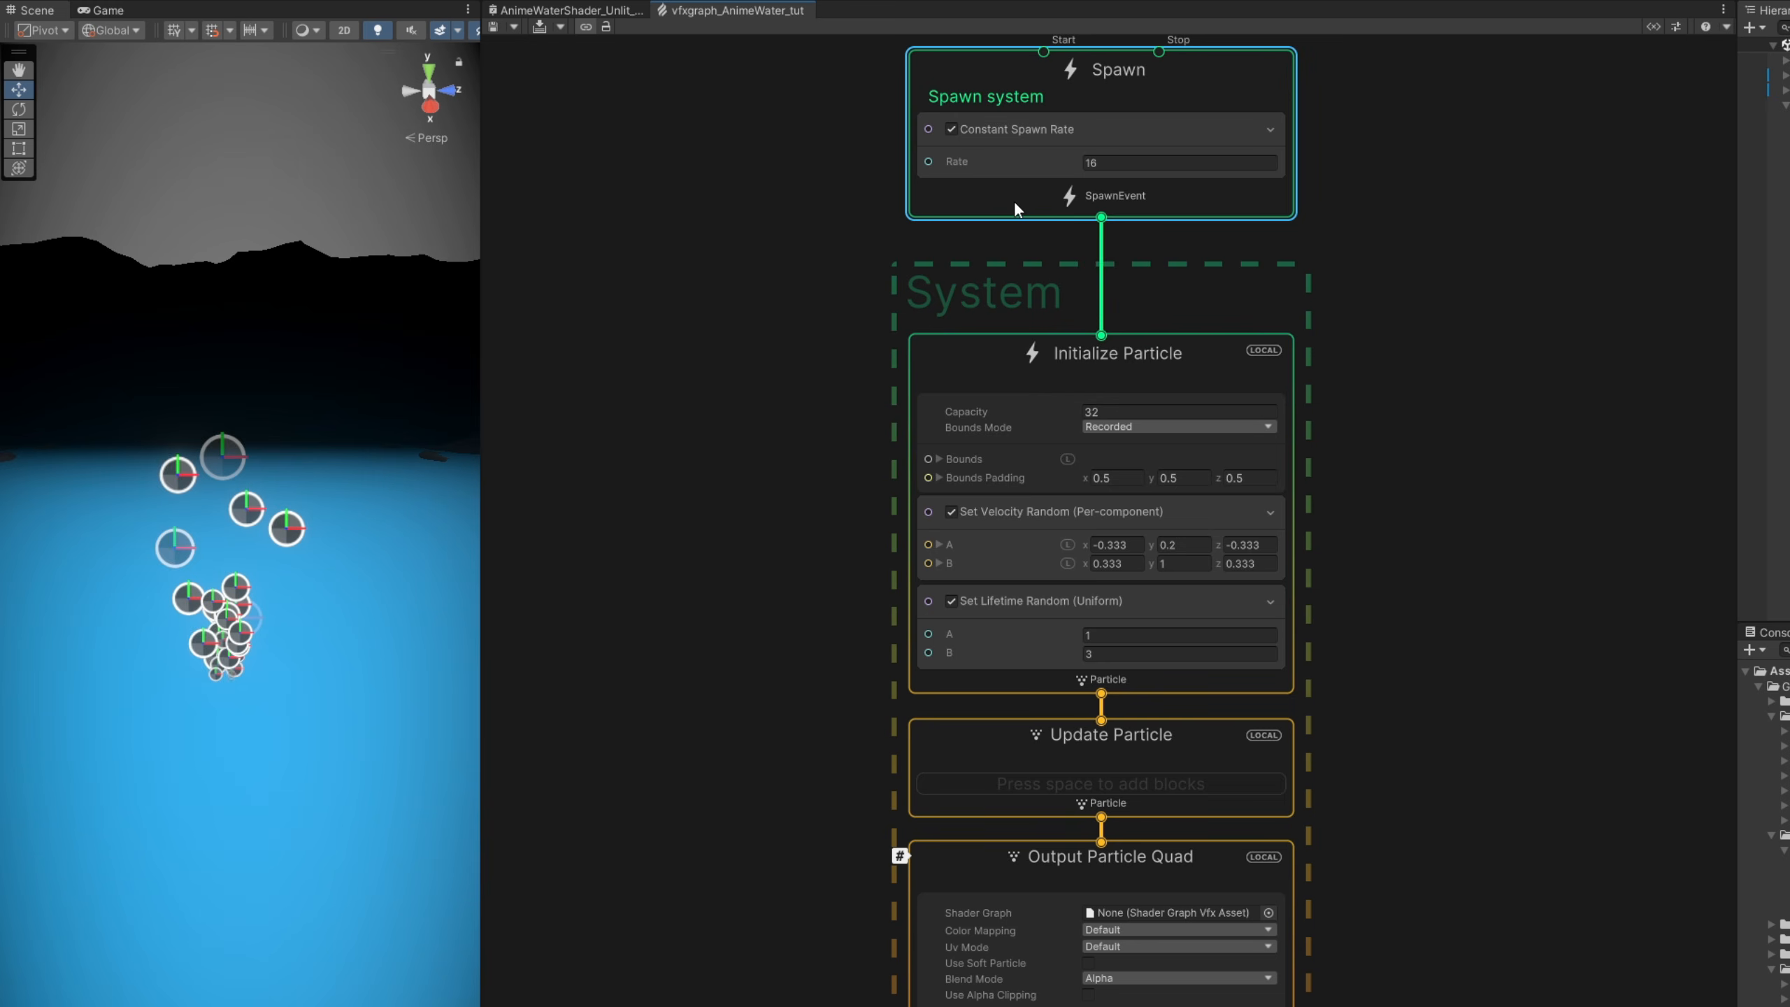
# - Replace the Spawn context's Constant Spawn Rate block with a Single Burst block whose Count is 1
pyautogui.press('space')
pyautogui.write('burst')
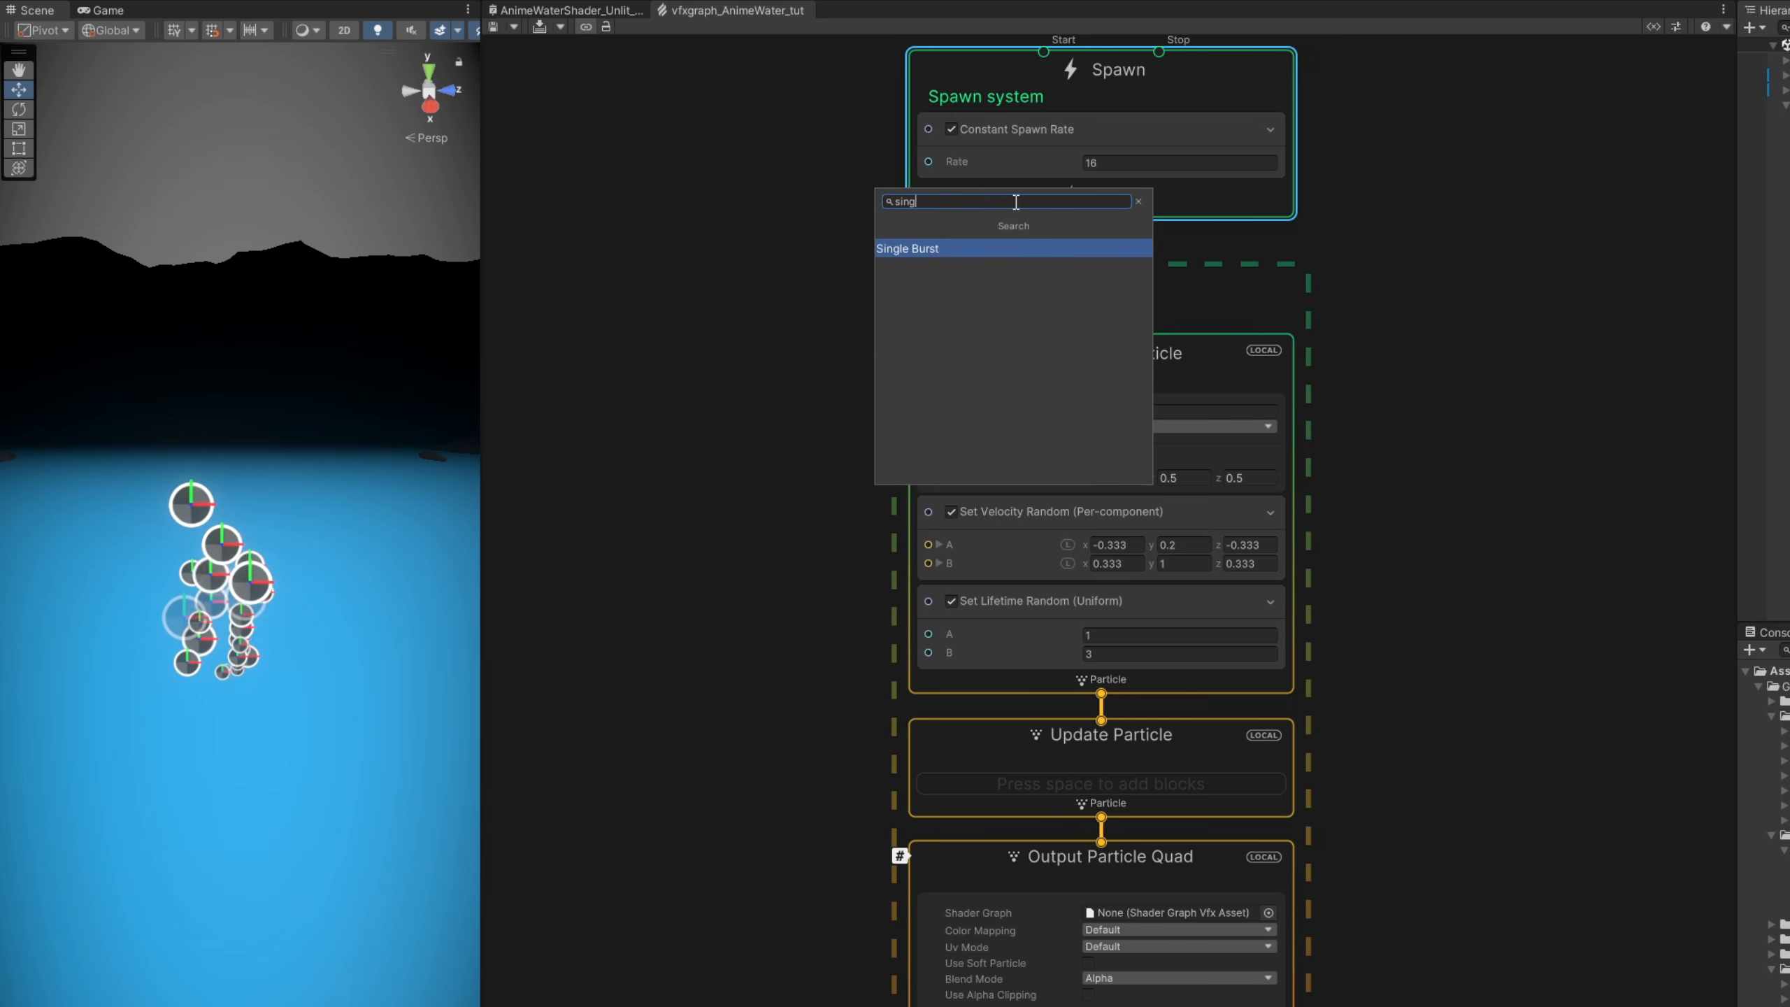
pyautogui.press('Return')
pyautogui.click(1120, 282)
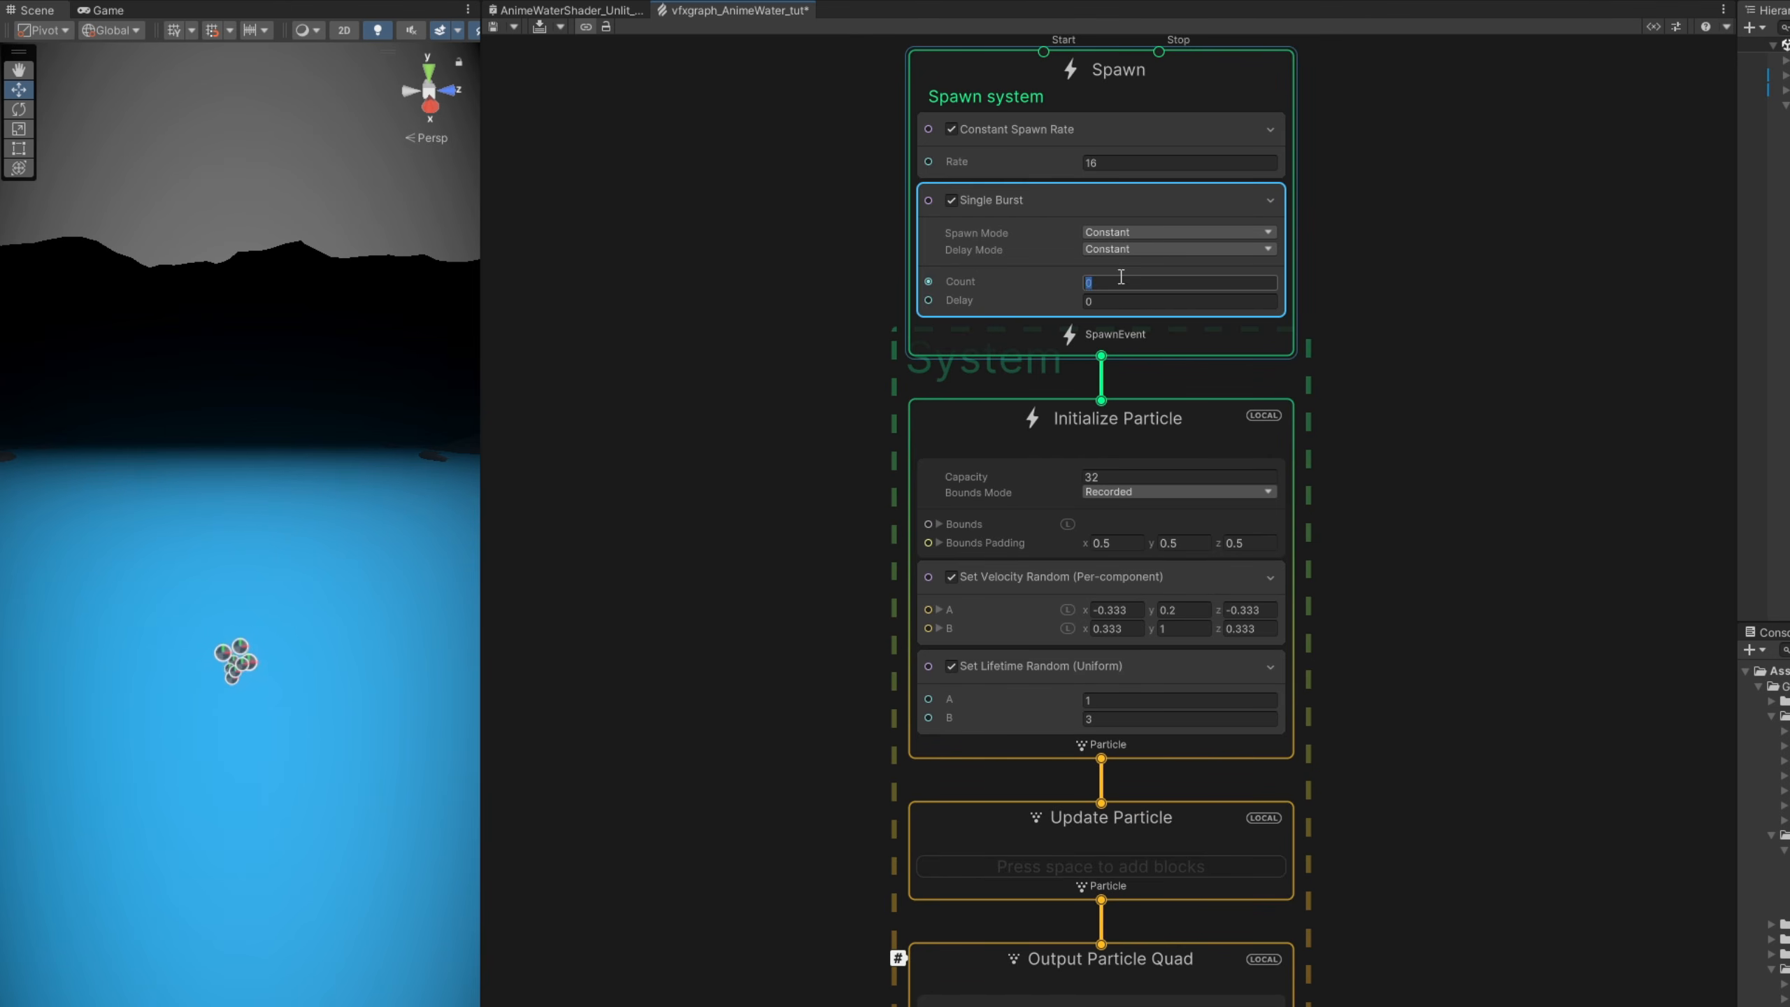
pyautogui.write('1')
pyautogui.click(1082, 145)
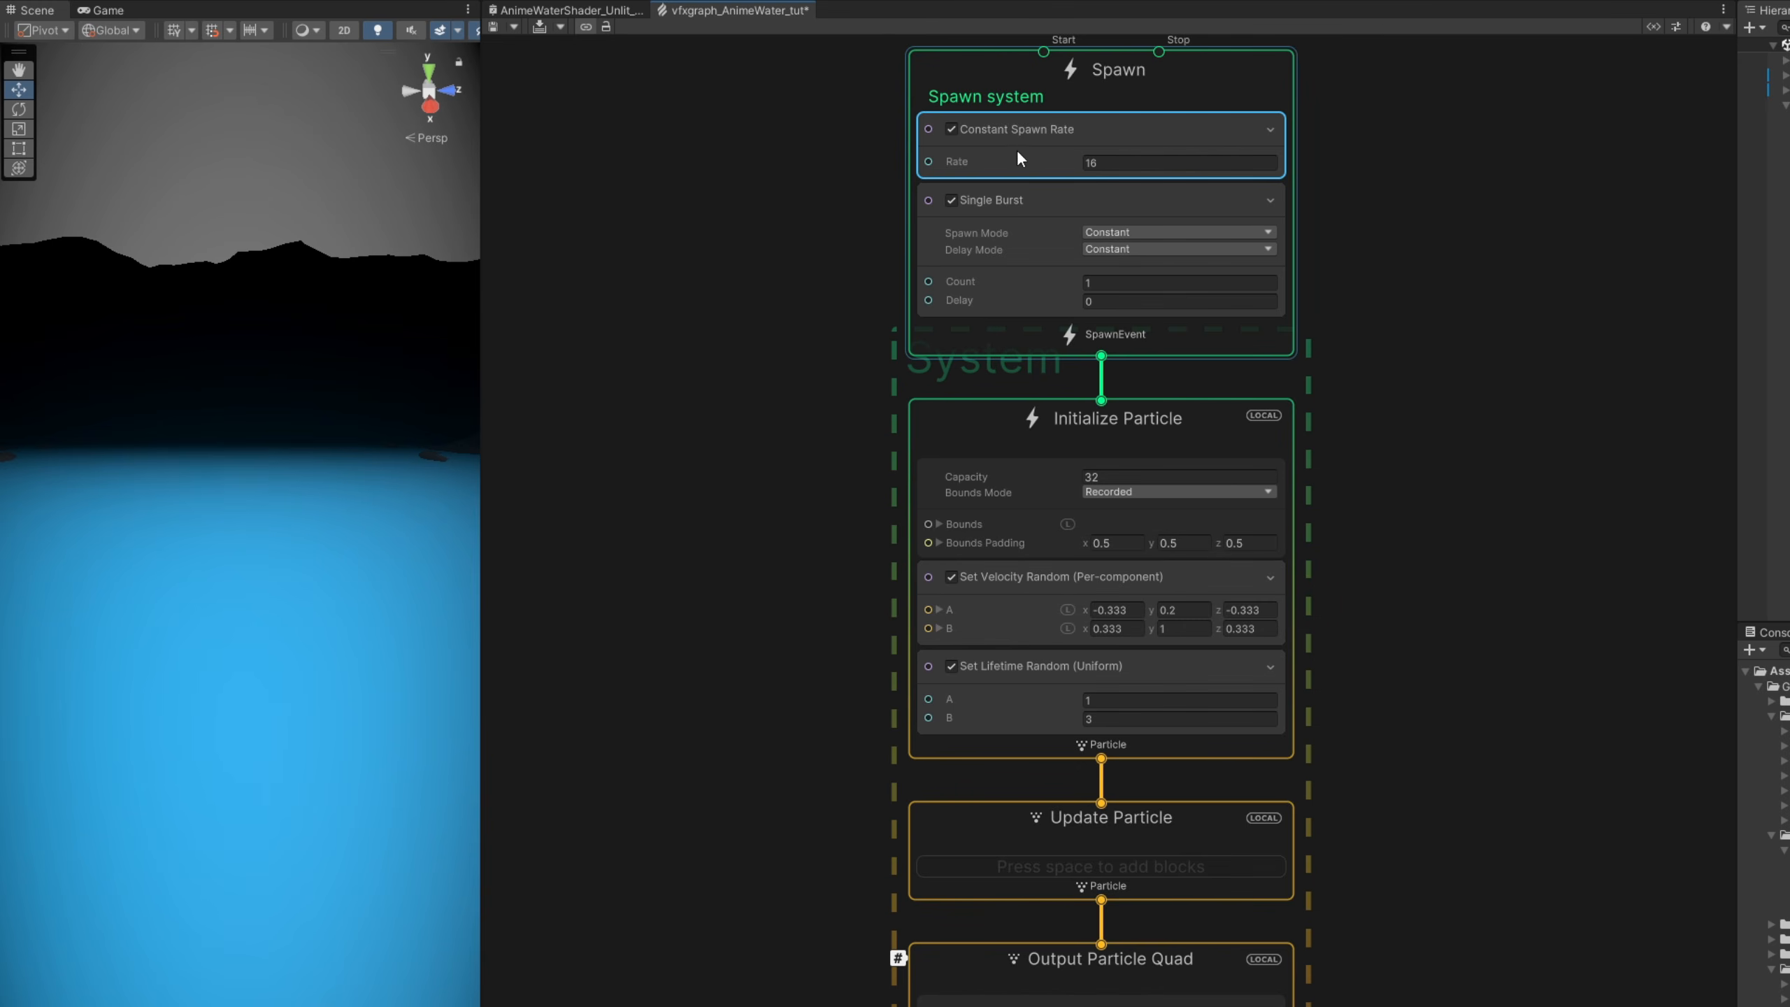
pyautogui.press('Delete')
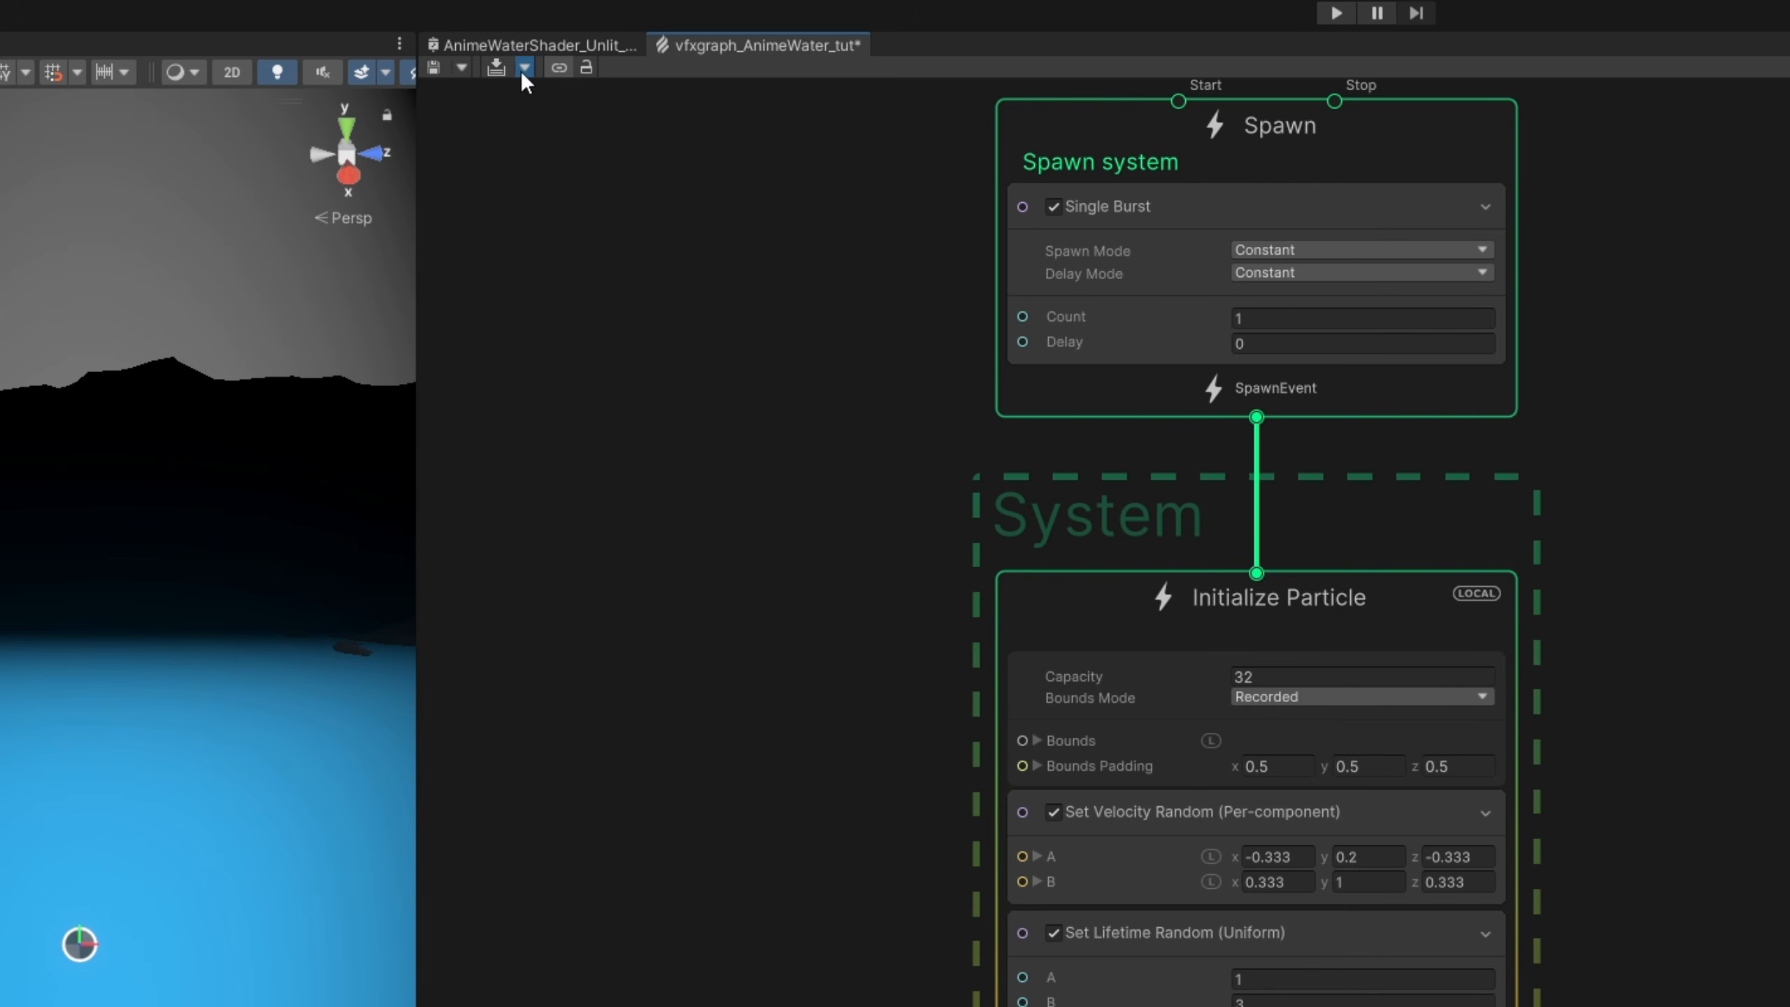
# - Turn off Auto Compile and Auto Reinit in the VFX graph's compile options
pyautogui.click(560, 27)
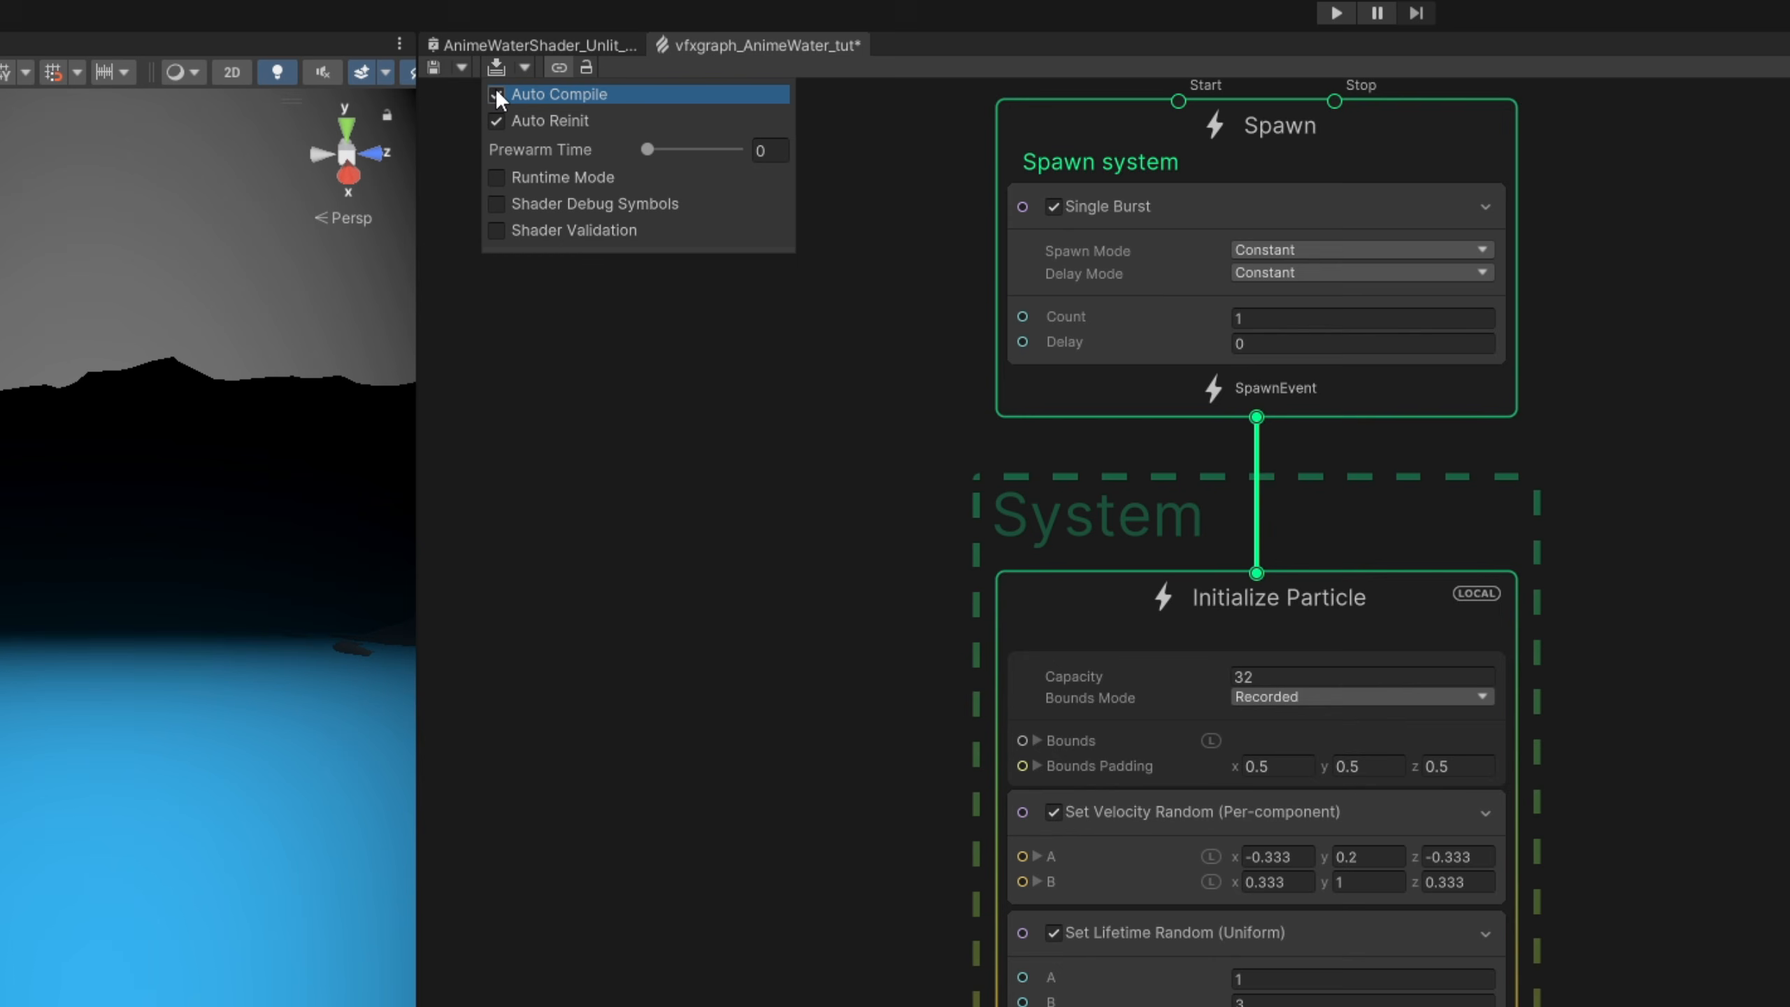
pyautogui.click(497, 94)
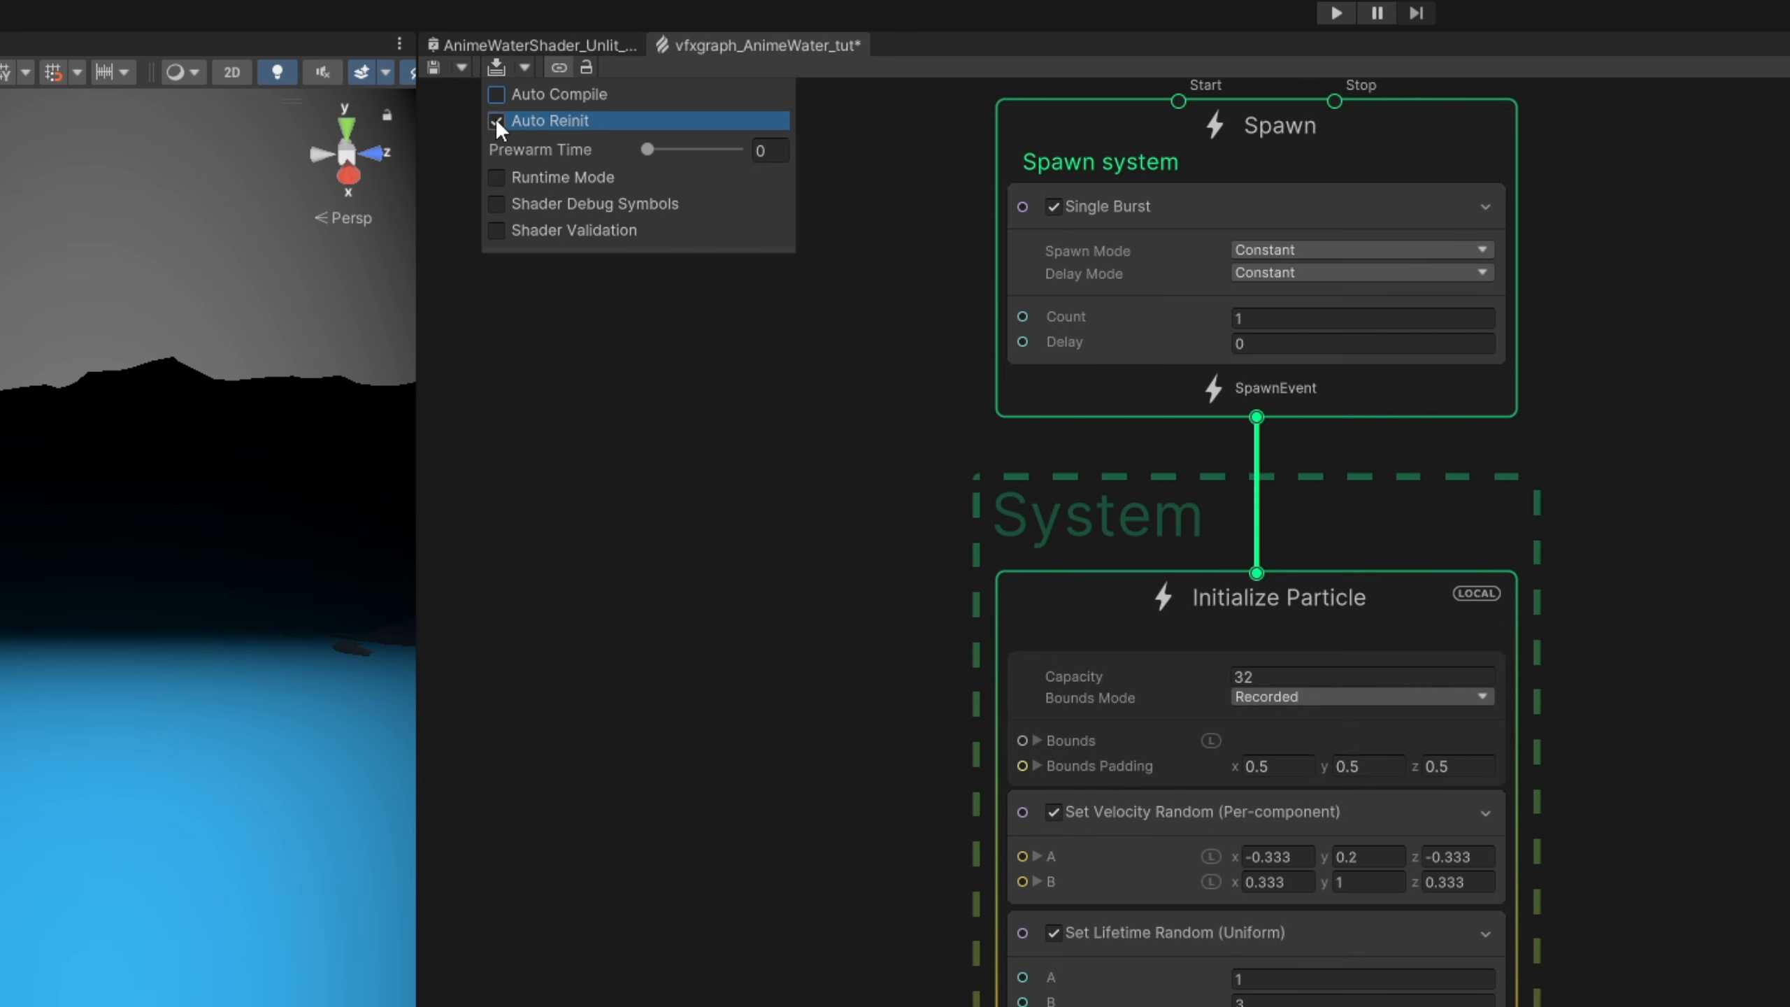
pyautogui.click(496, 119)
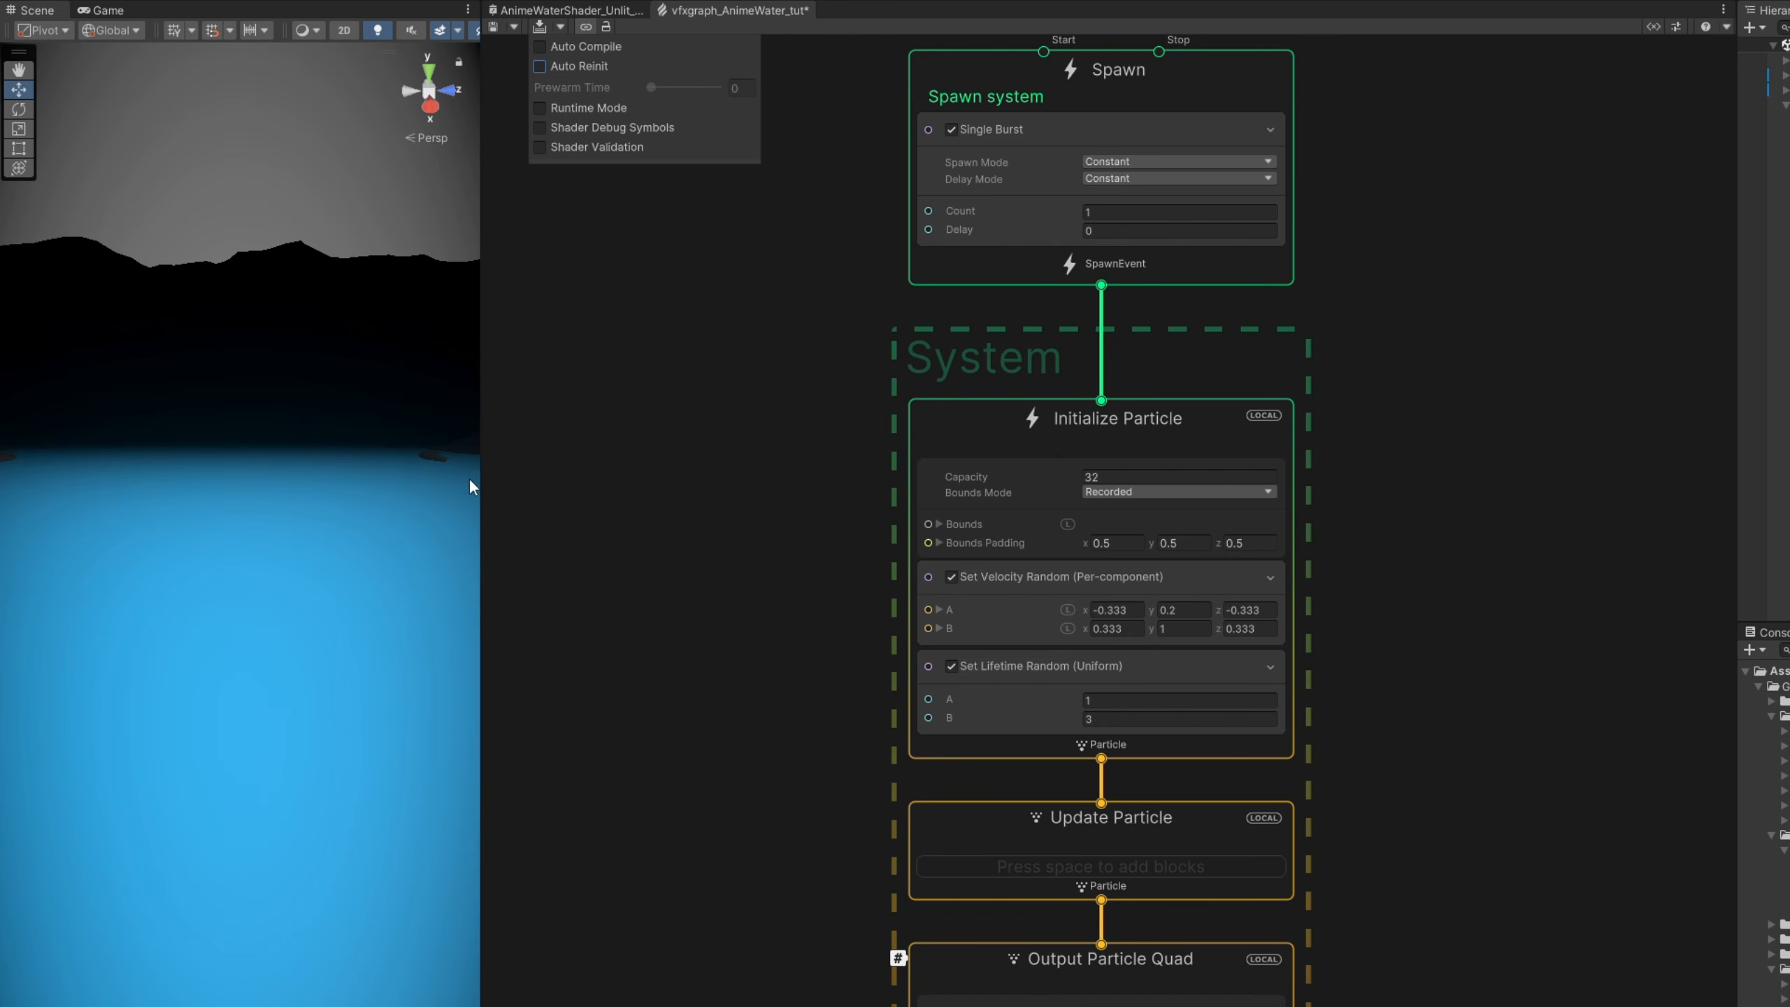
pyautogui.click(761, 375)
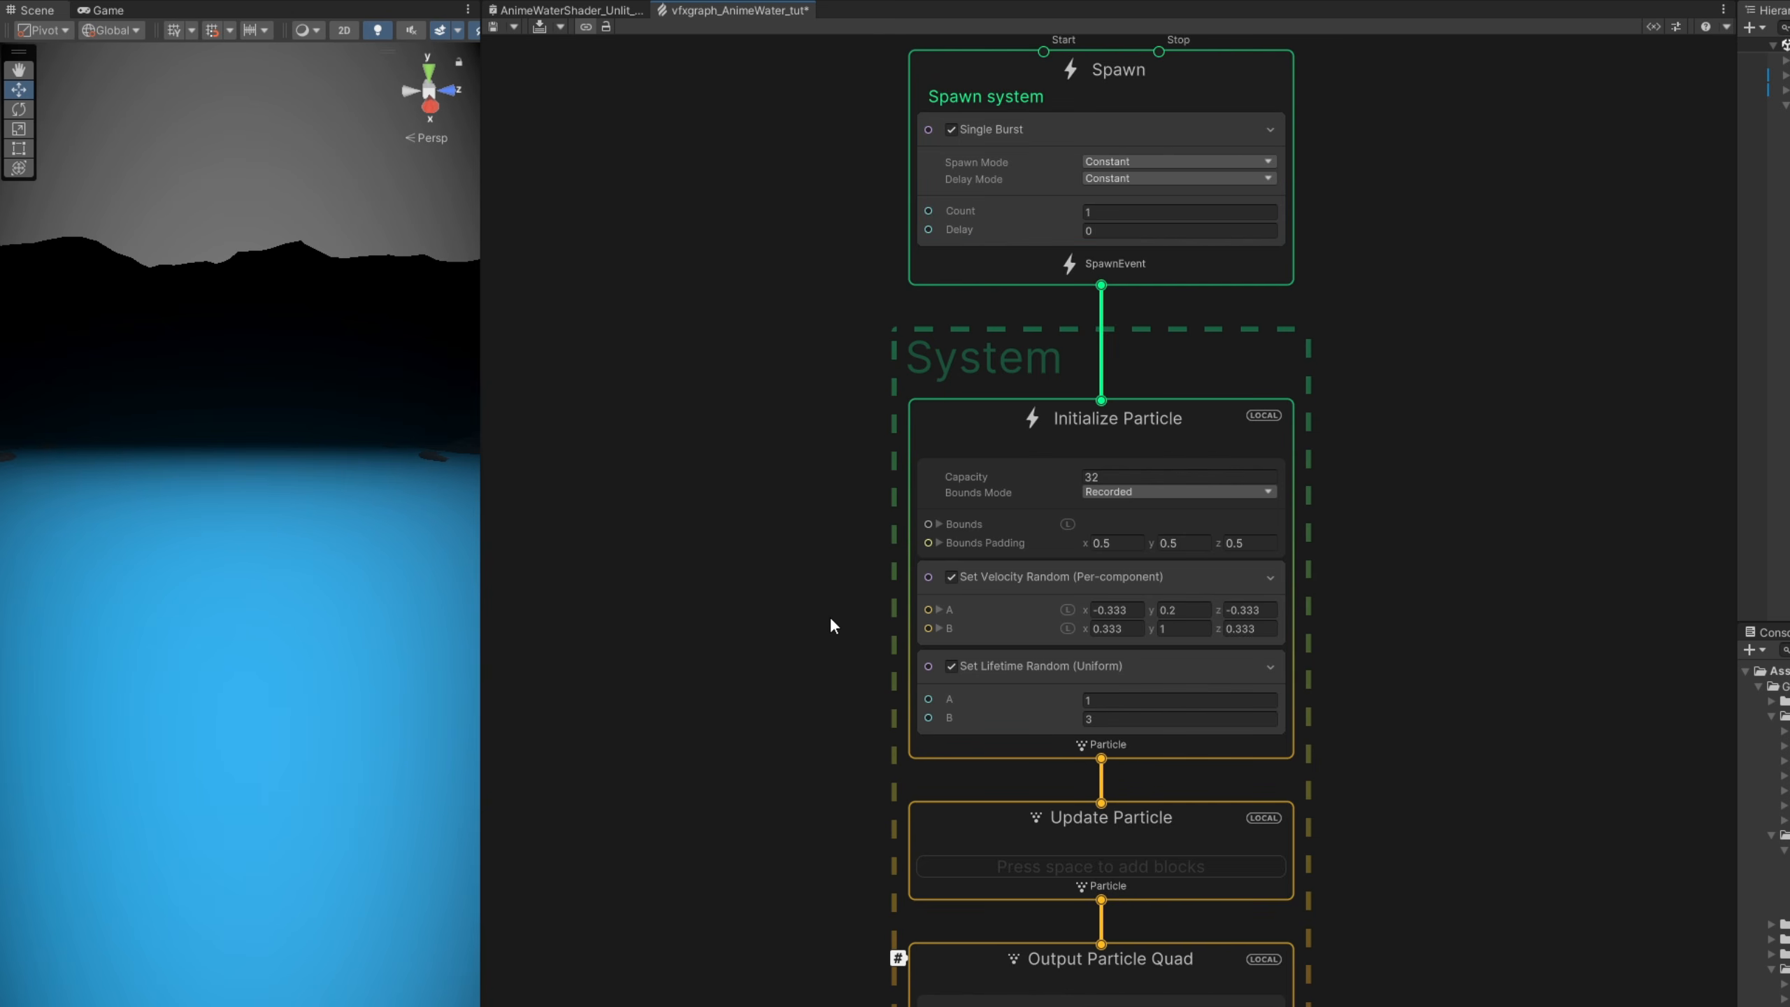
# - Delete the Set Velocity Random and Set Lifetime Random blocks from the Initialize Particle context
pyautogui.moveTo(829, 616); pyautogui.dragTo(833, 538, button='middle')
pyautogui.click(1000, 540)
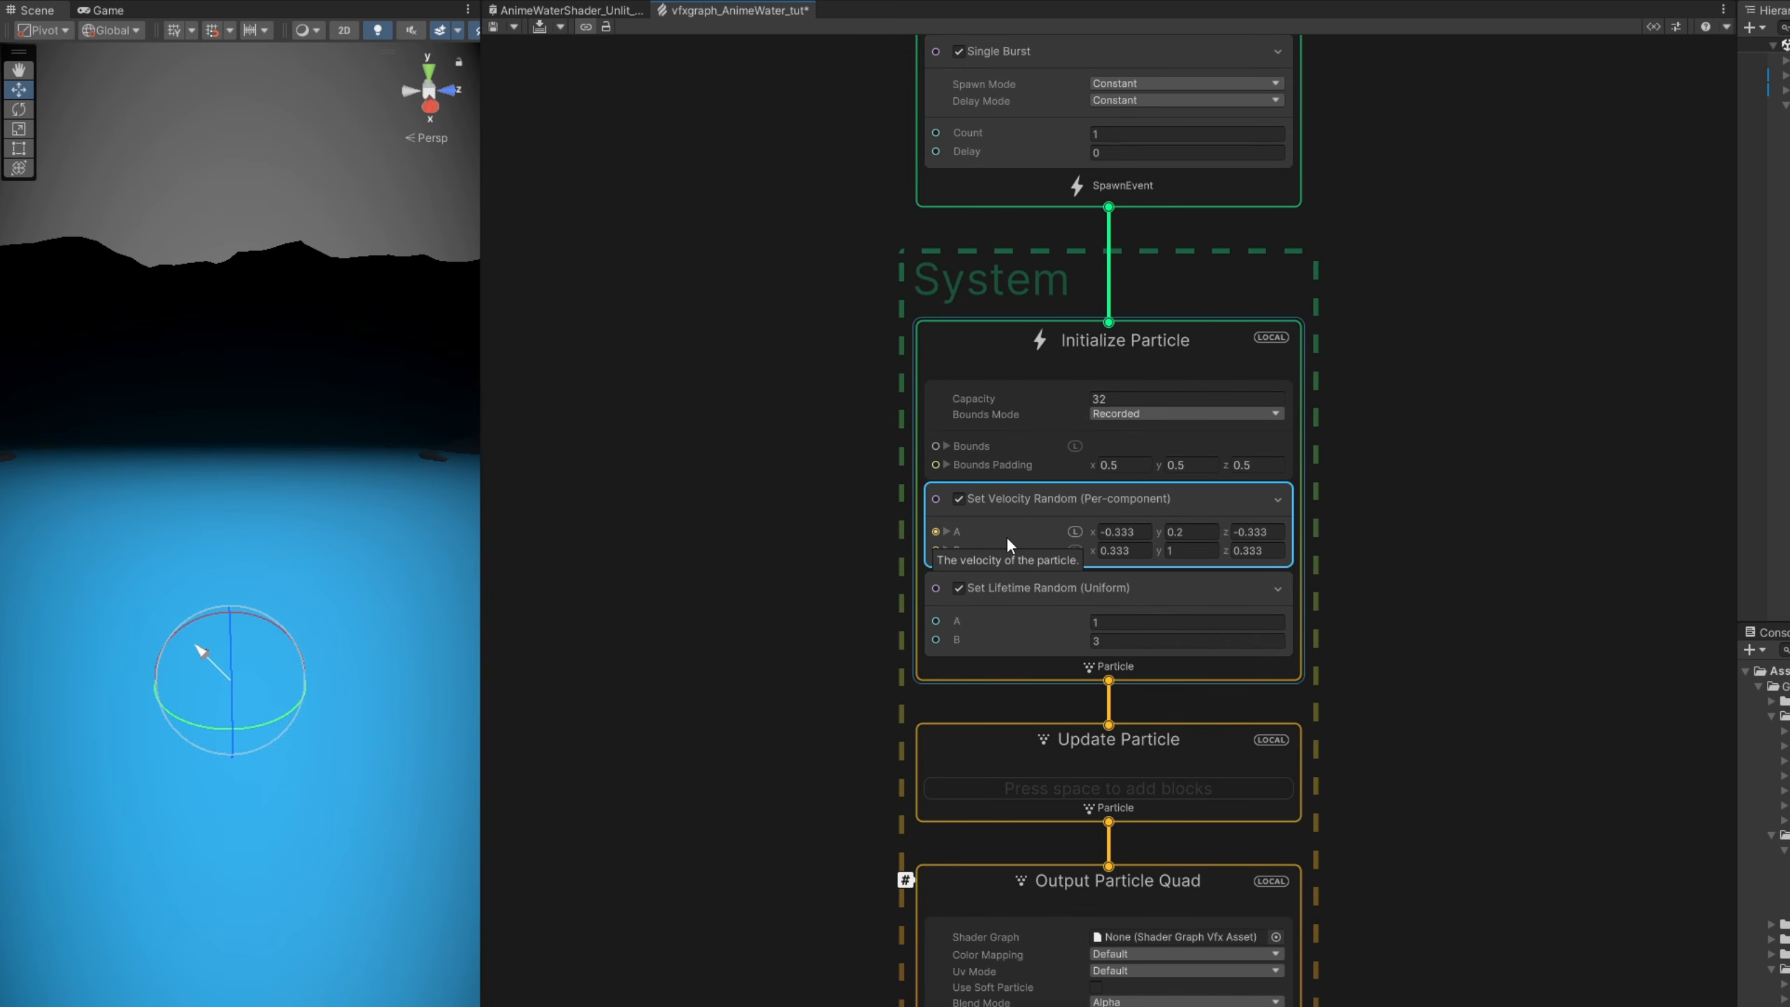
pyautogui.press('Delete')
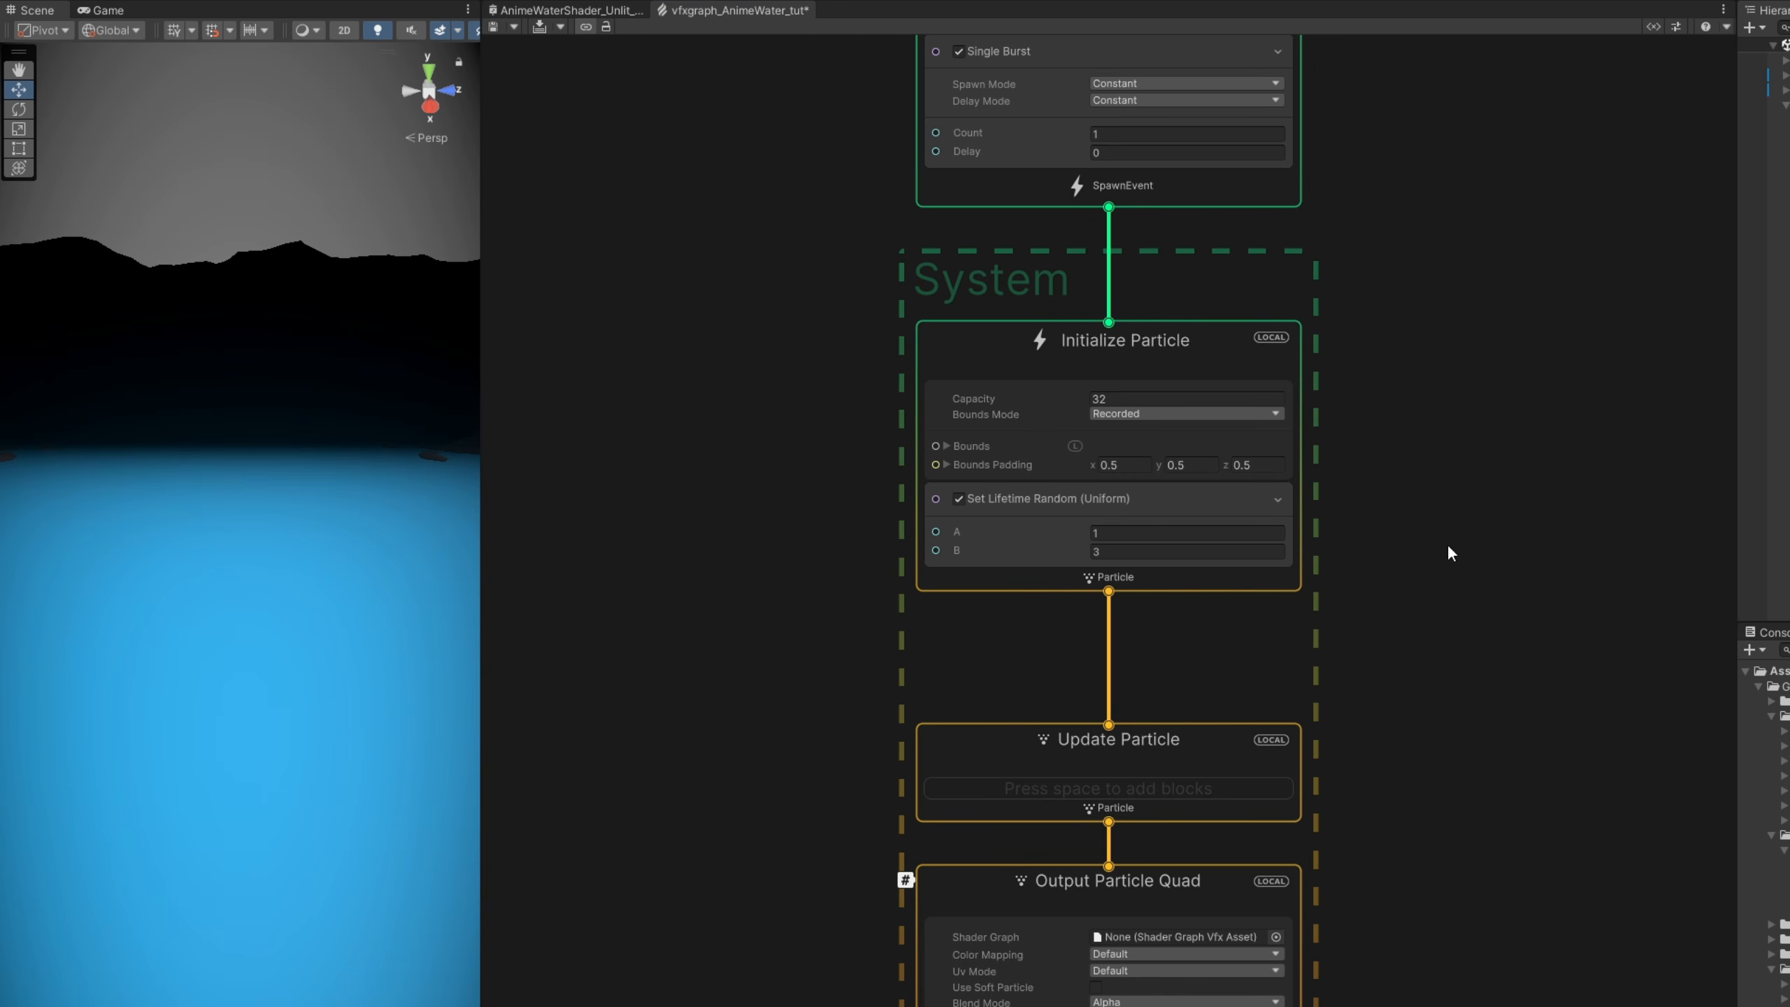
pyautogui.click(1084, 501)
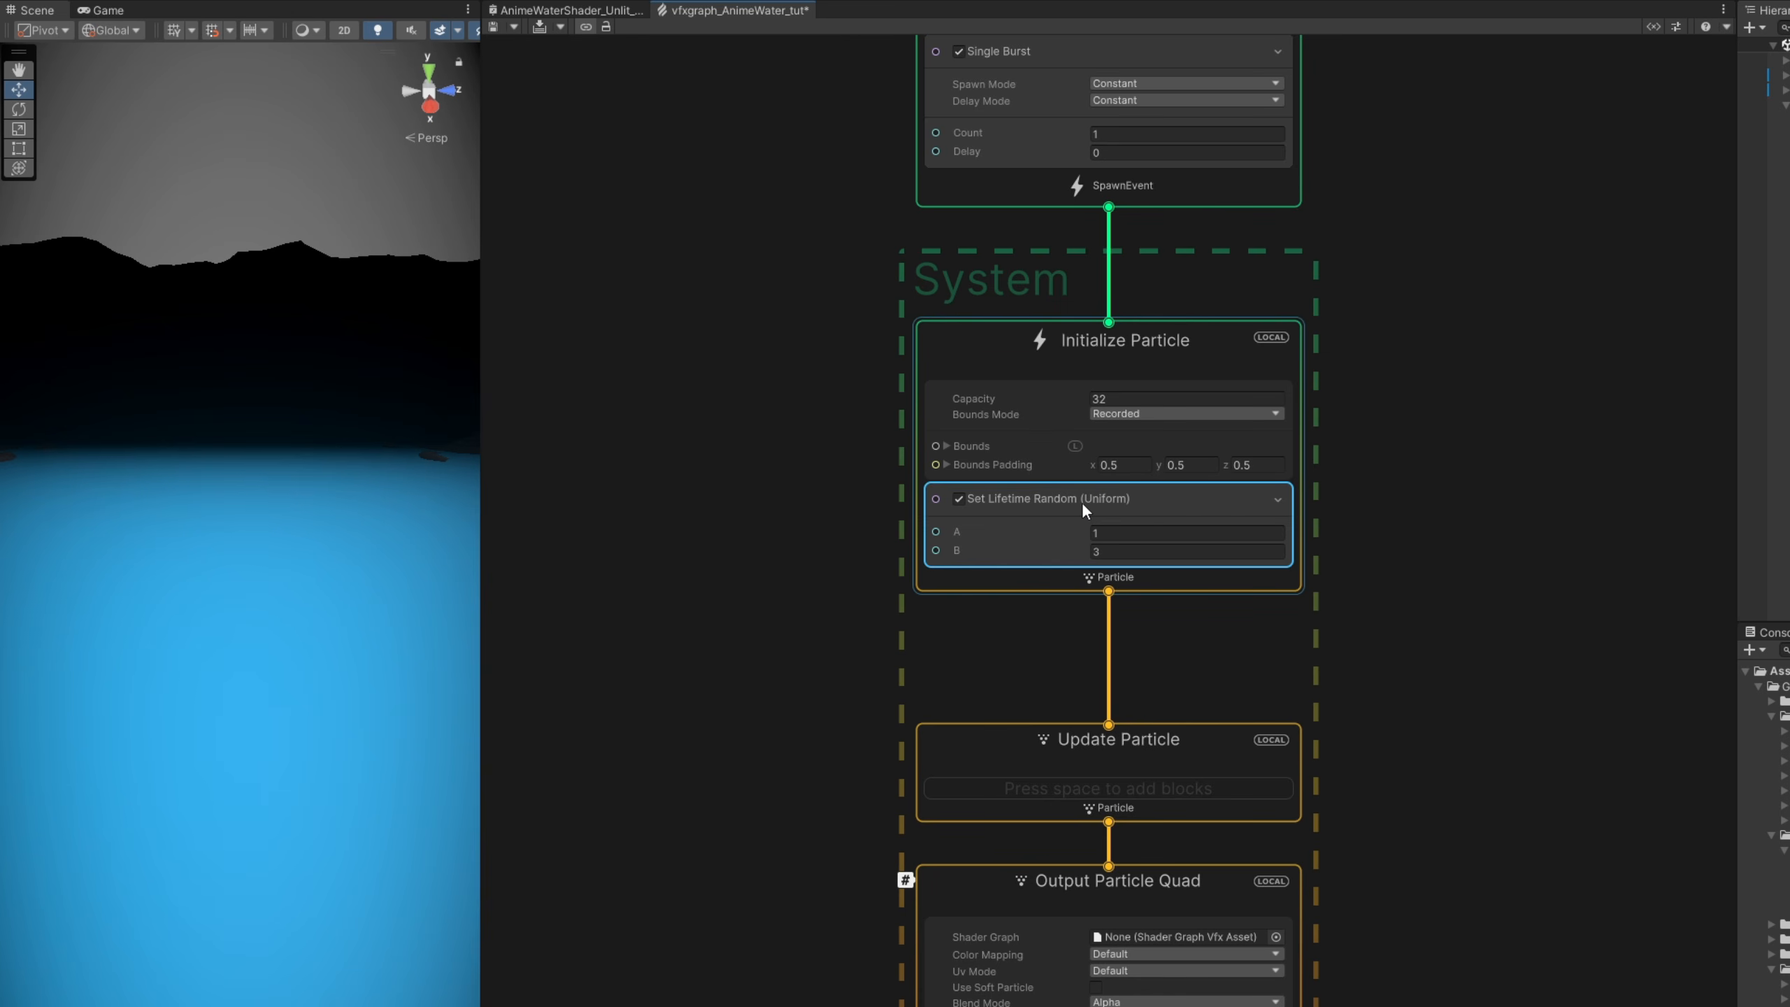
pyautogui.press('Delete')
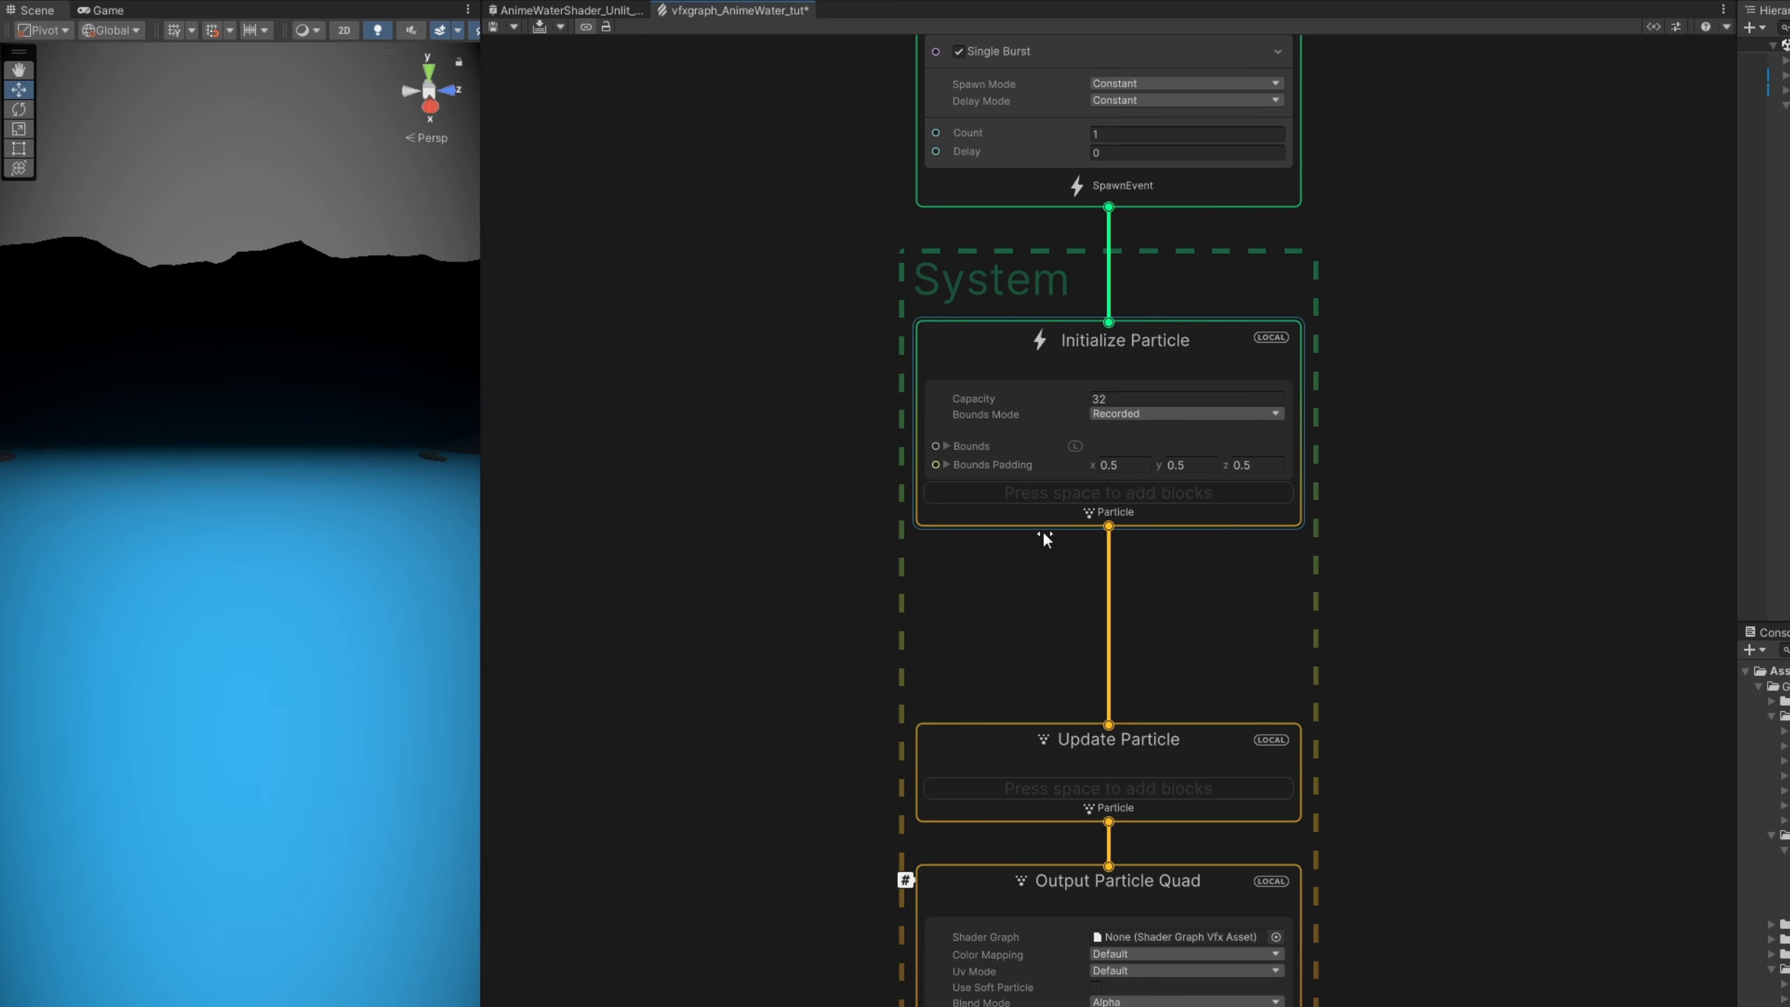
# - Replace the Output Particle Quad context with an Output Particle Mesh context connected to Update Particle
pyautogui.moveTo(1039, 627); pyautogui.dragTo(1075, 252, button='middle')
pyautogui.click(1055, 513)
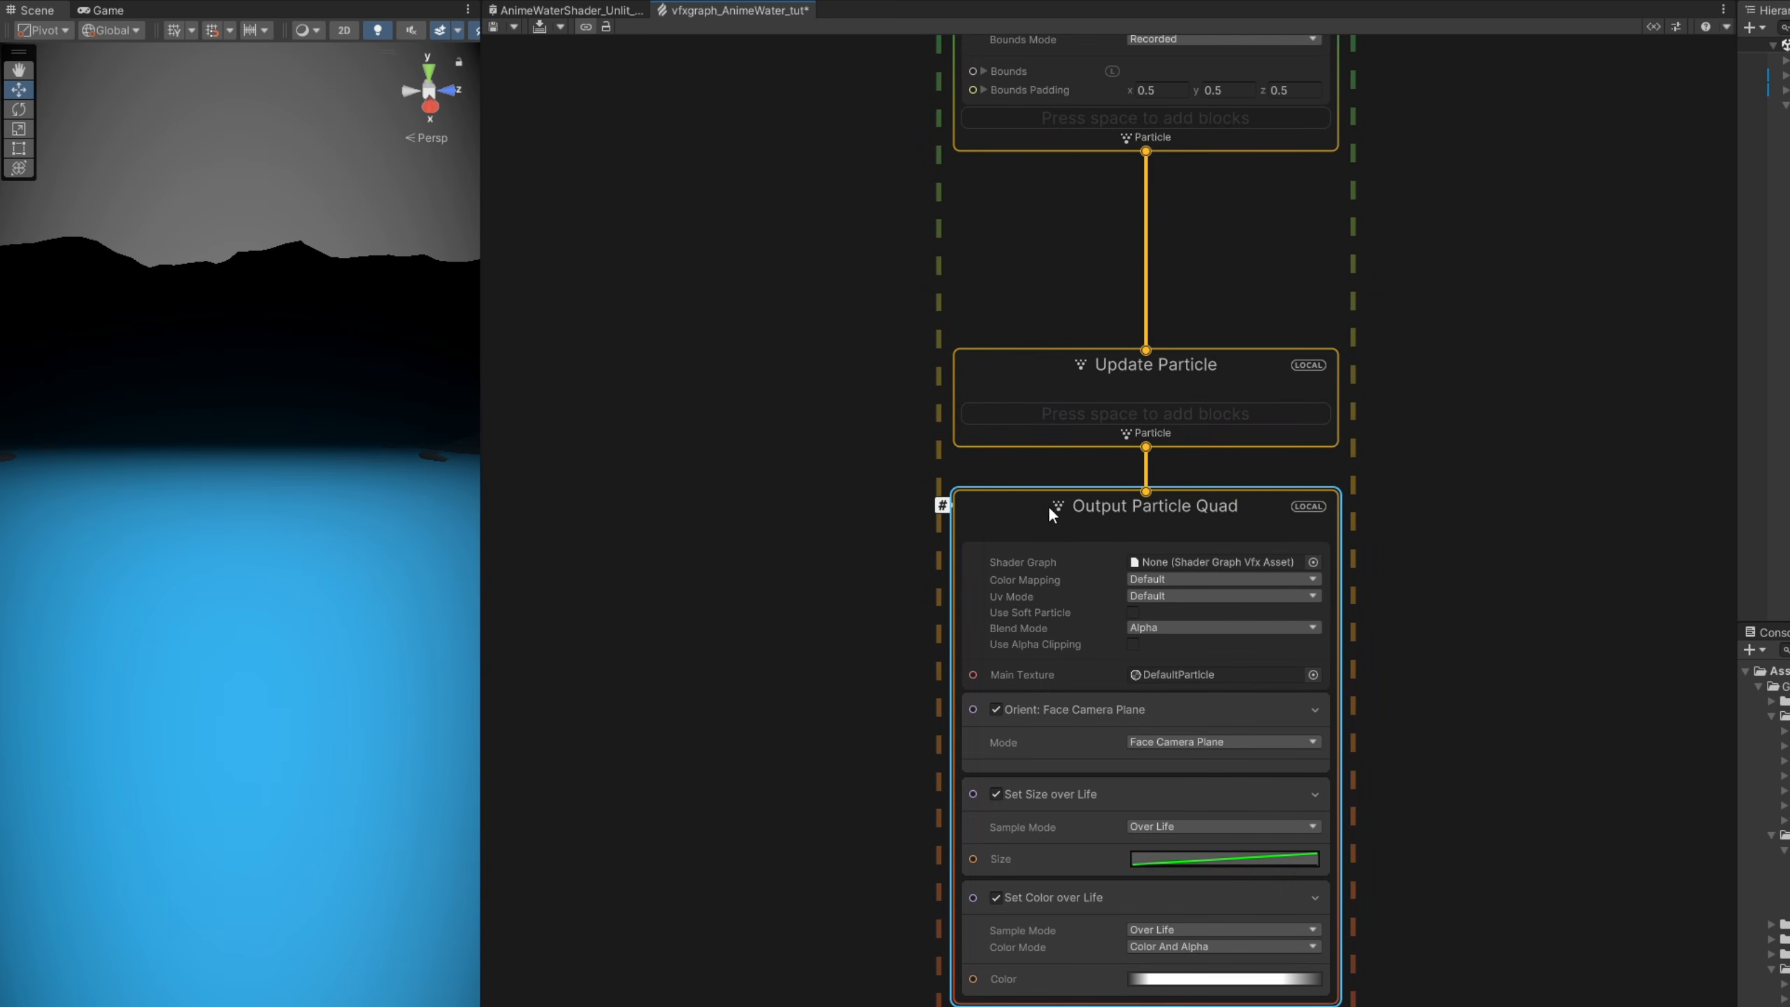
pyautogui.press('Delete')
pyautogui.moveTo(1146, 447); pyautogui.dragTo(1140, 513)
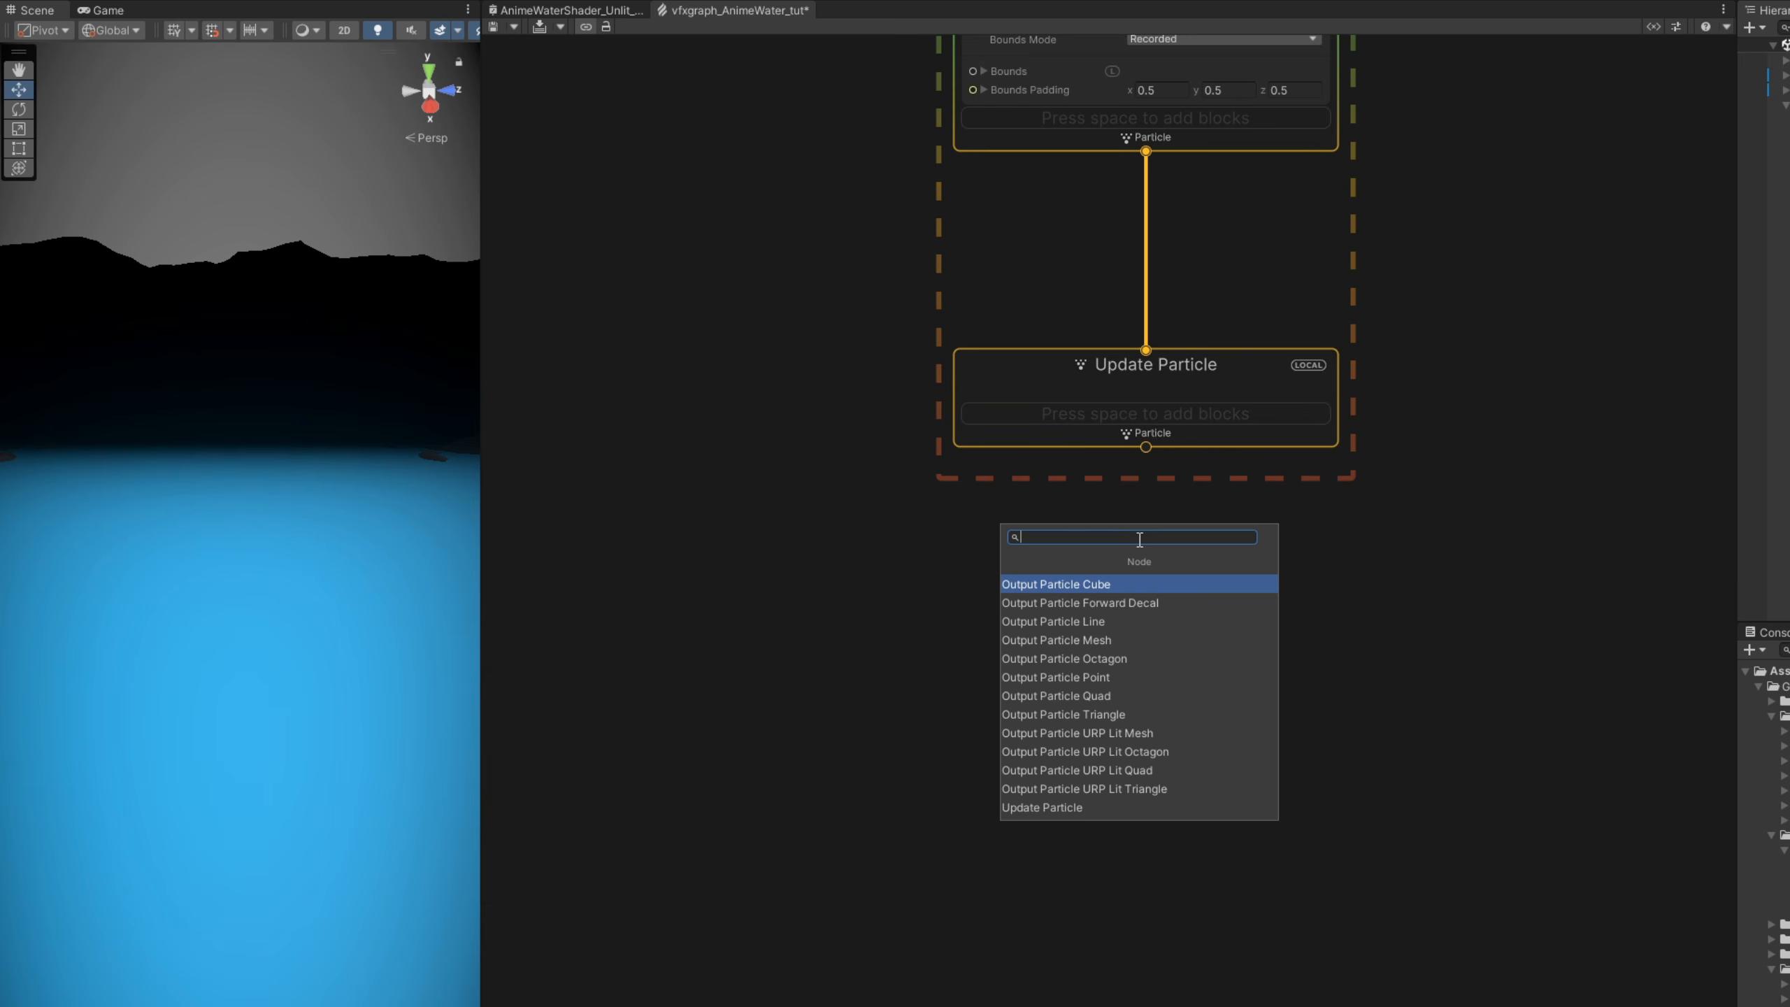
pyautogui.click(1088, 637)
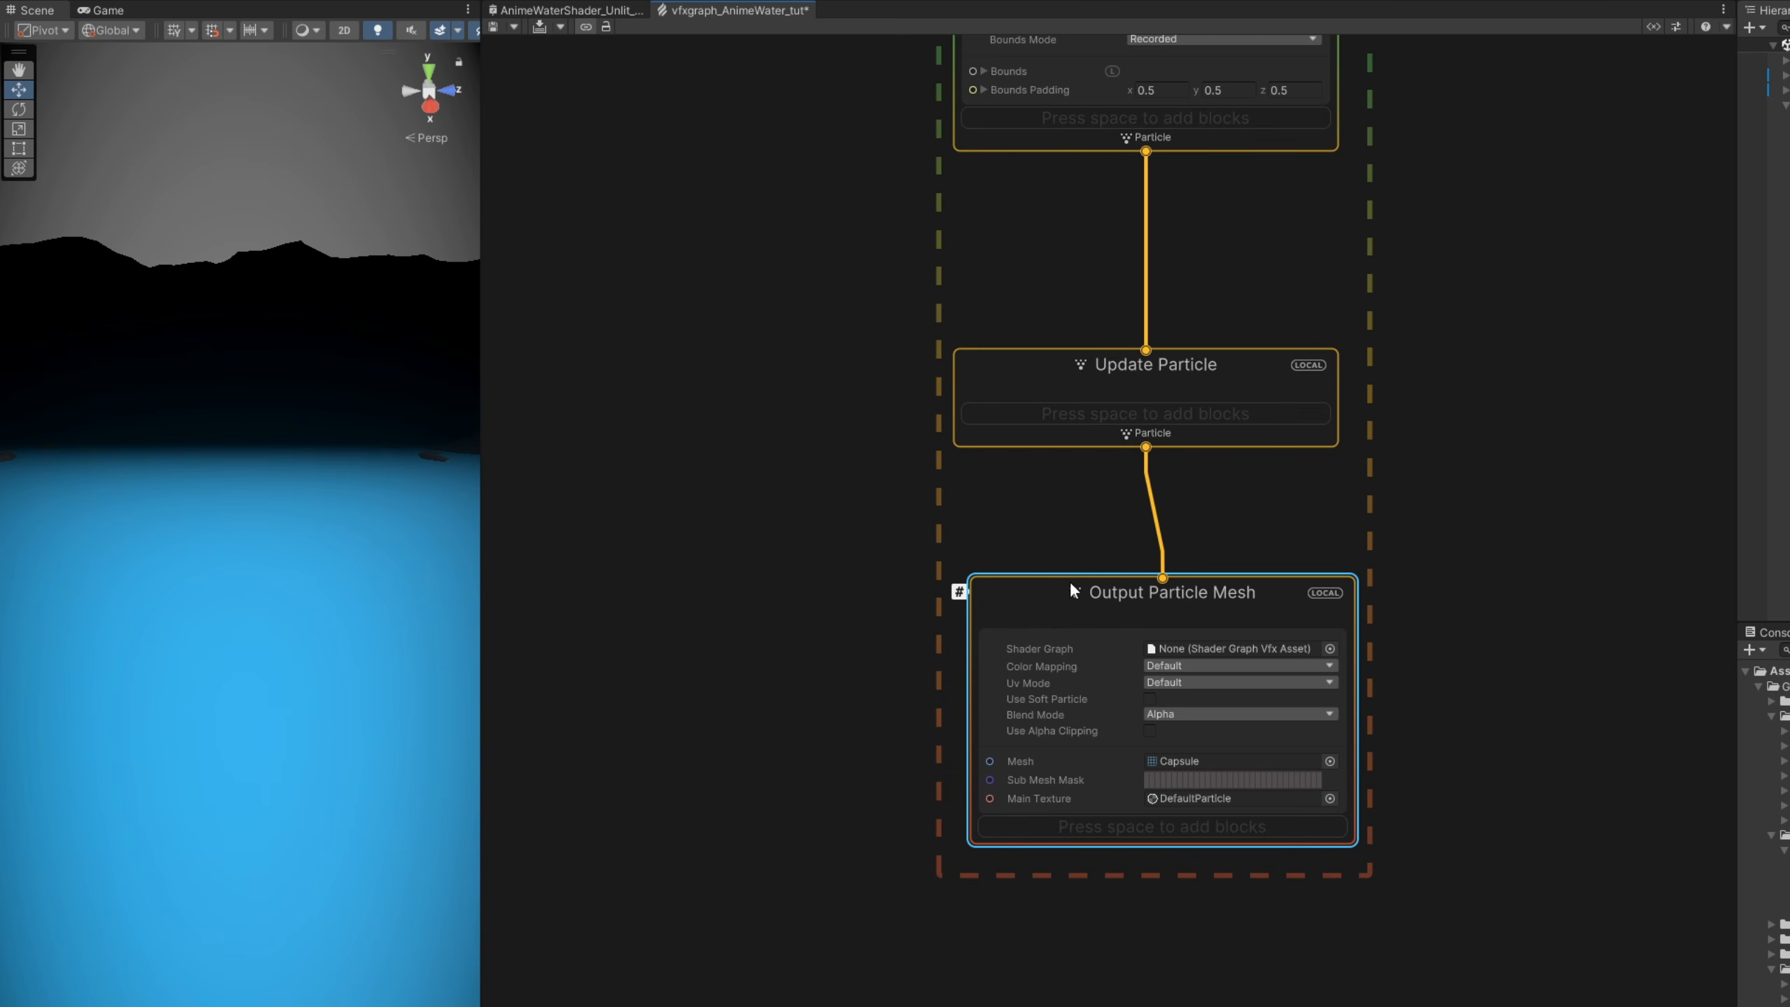
# - Label the Output Particle Mesh context CYLINDER and assign CylinderWater01 as its mesh
pyautogui.click(1015, 613)
pyautogui.write('CYLINDER')
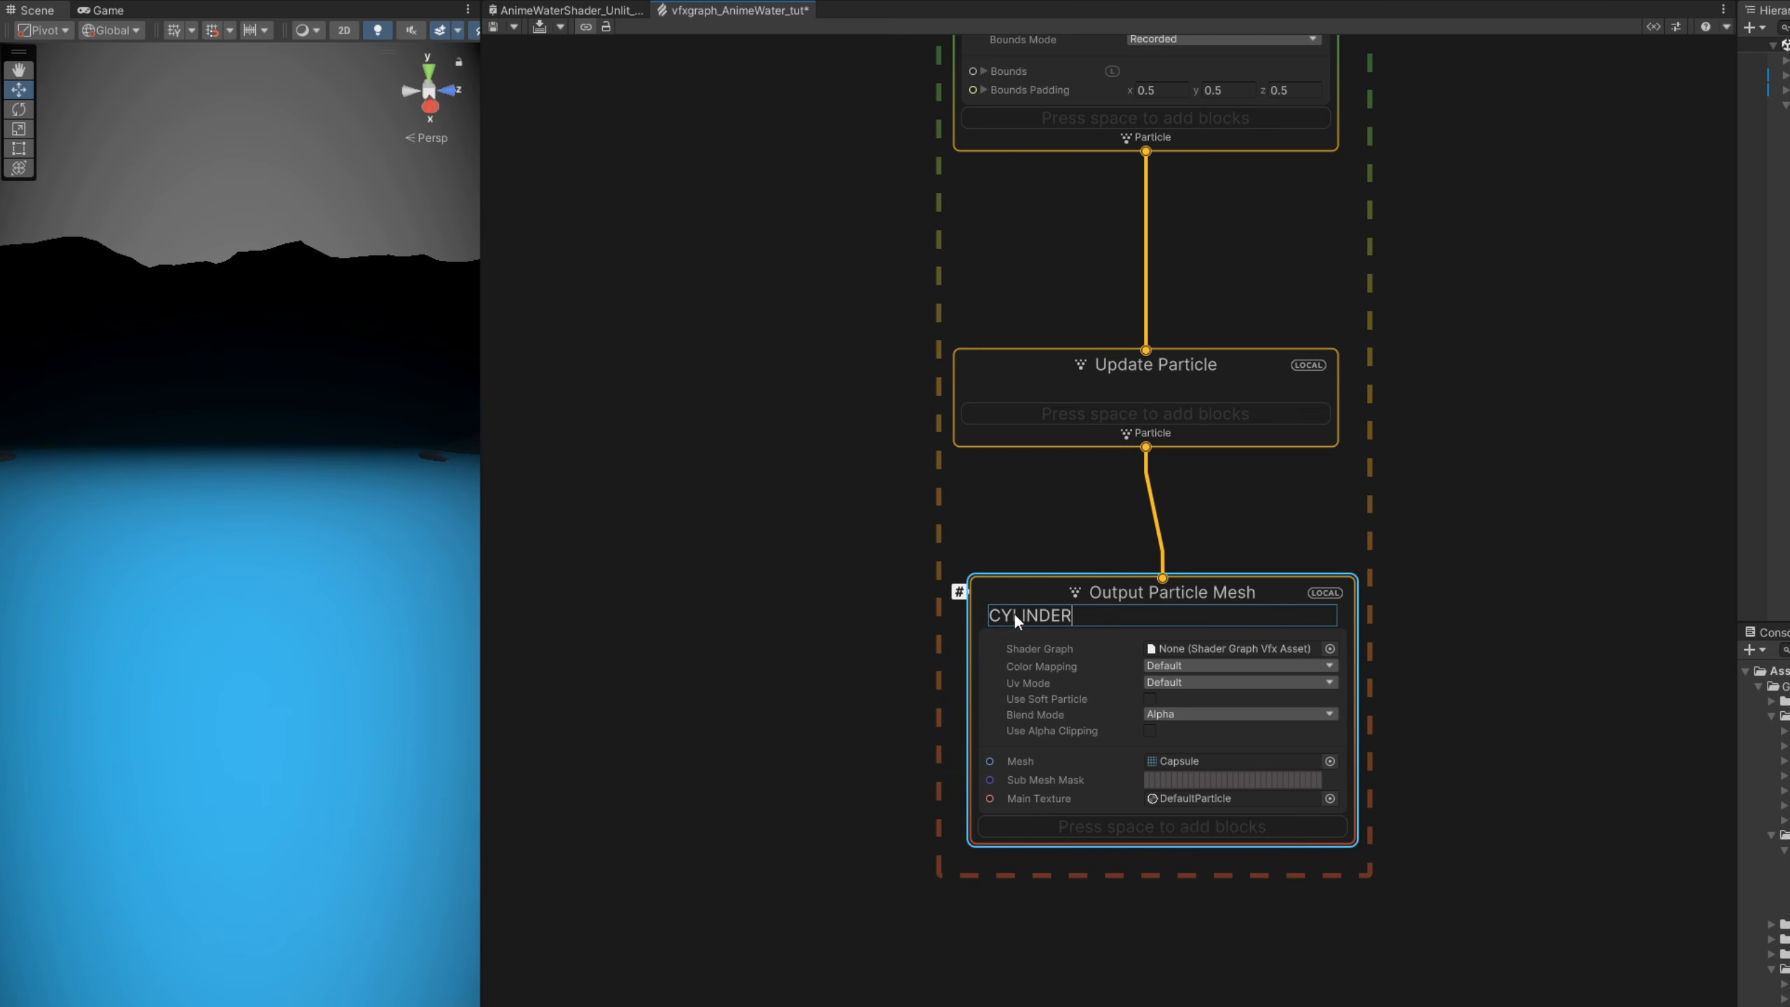
pyautogui.click(1437, 601)
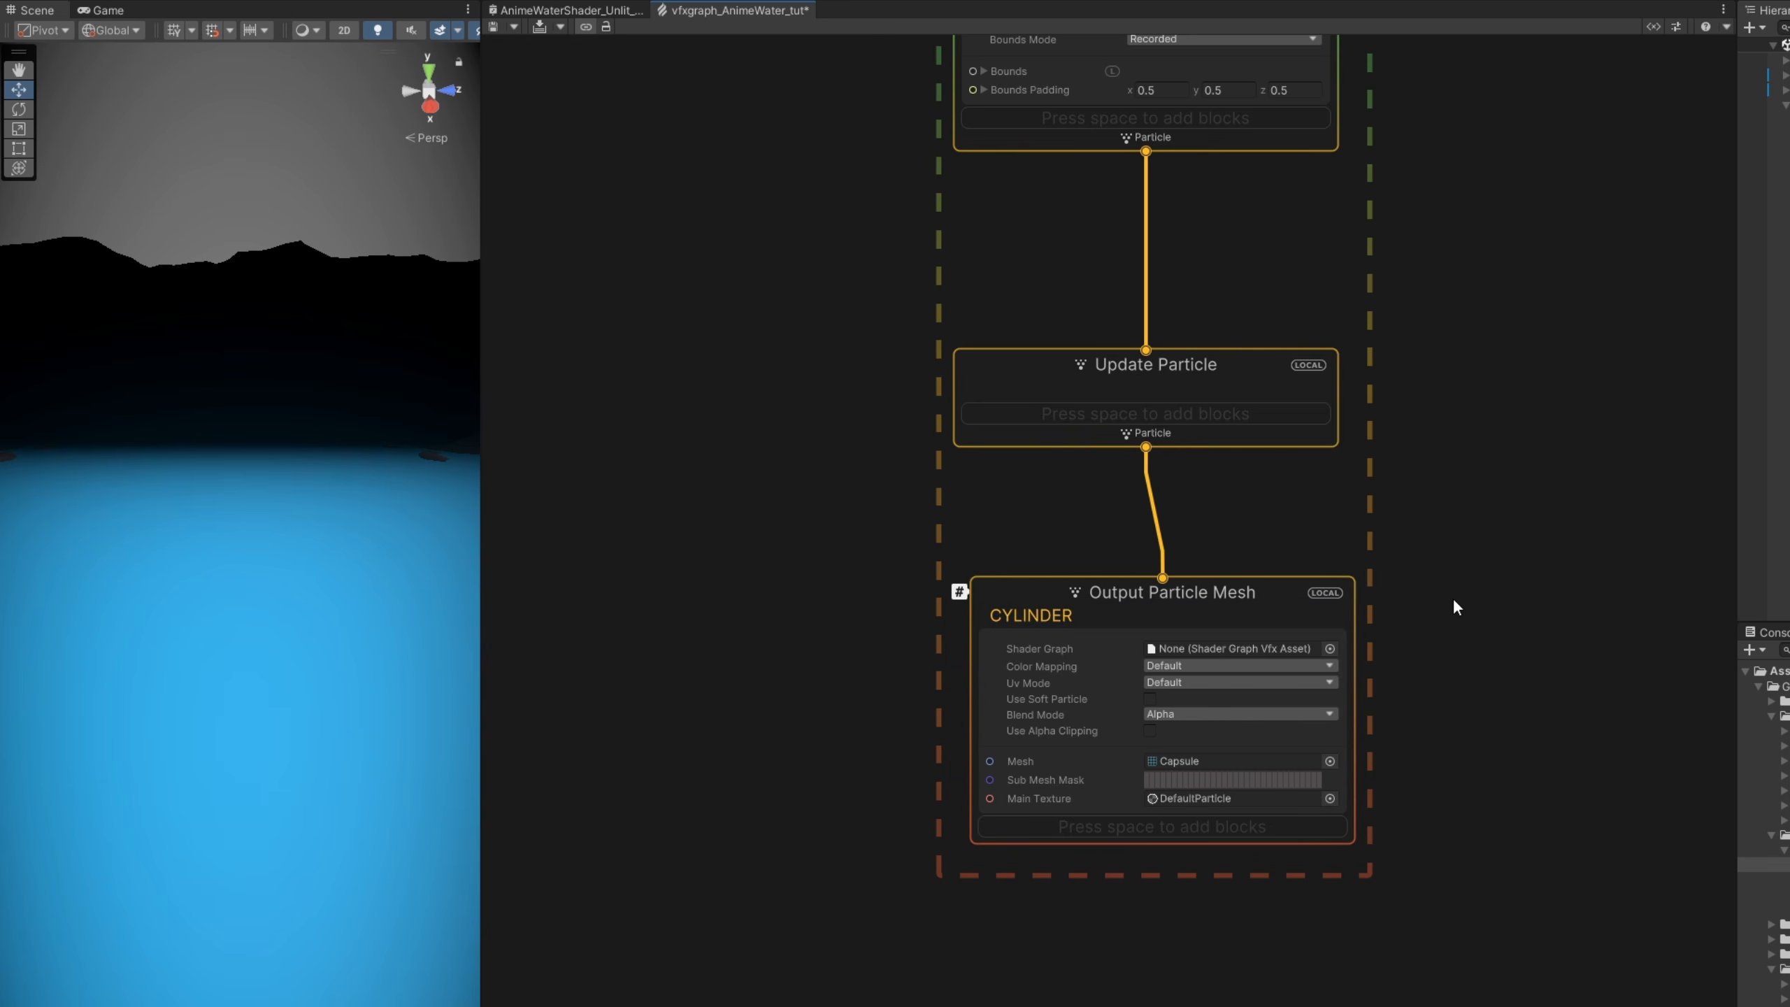
pyautogui.click(1330, 761)
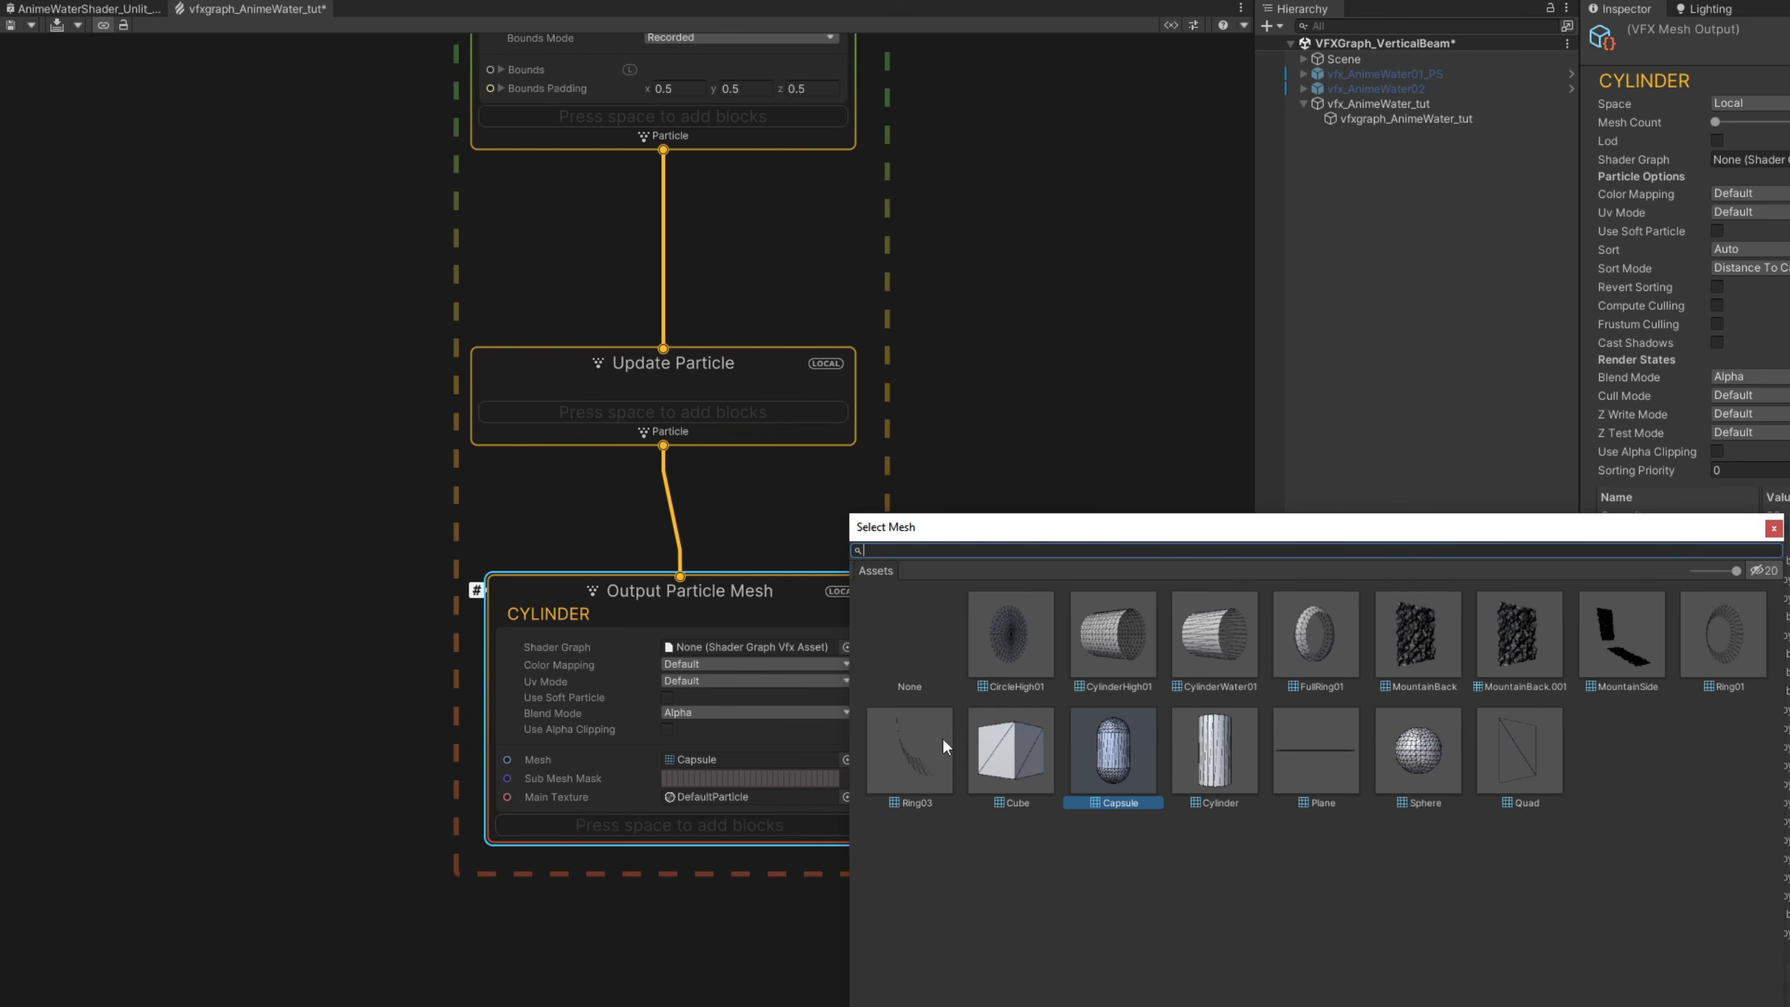
pyautogui.click(1223, 627)
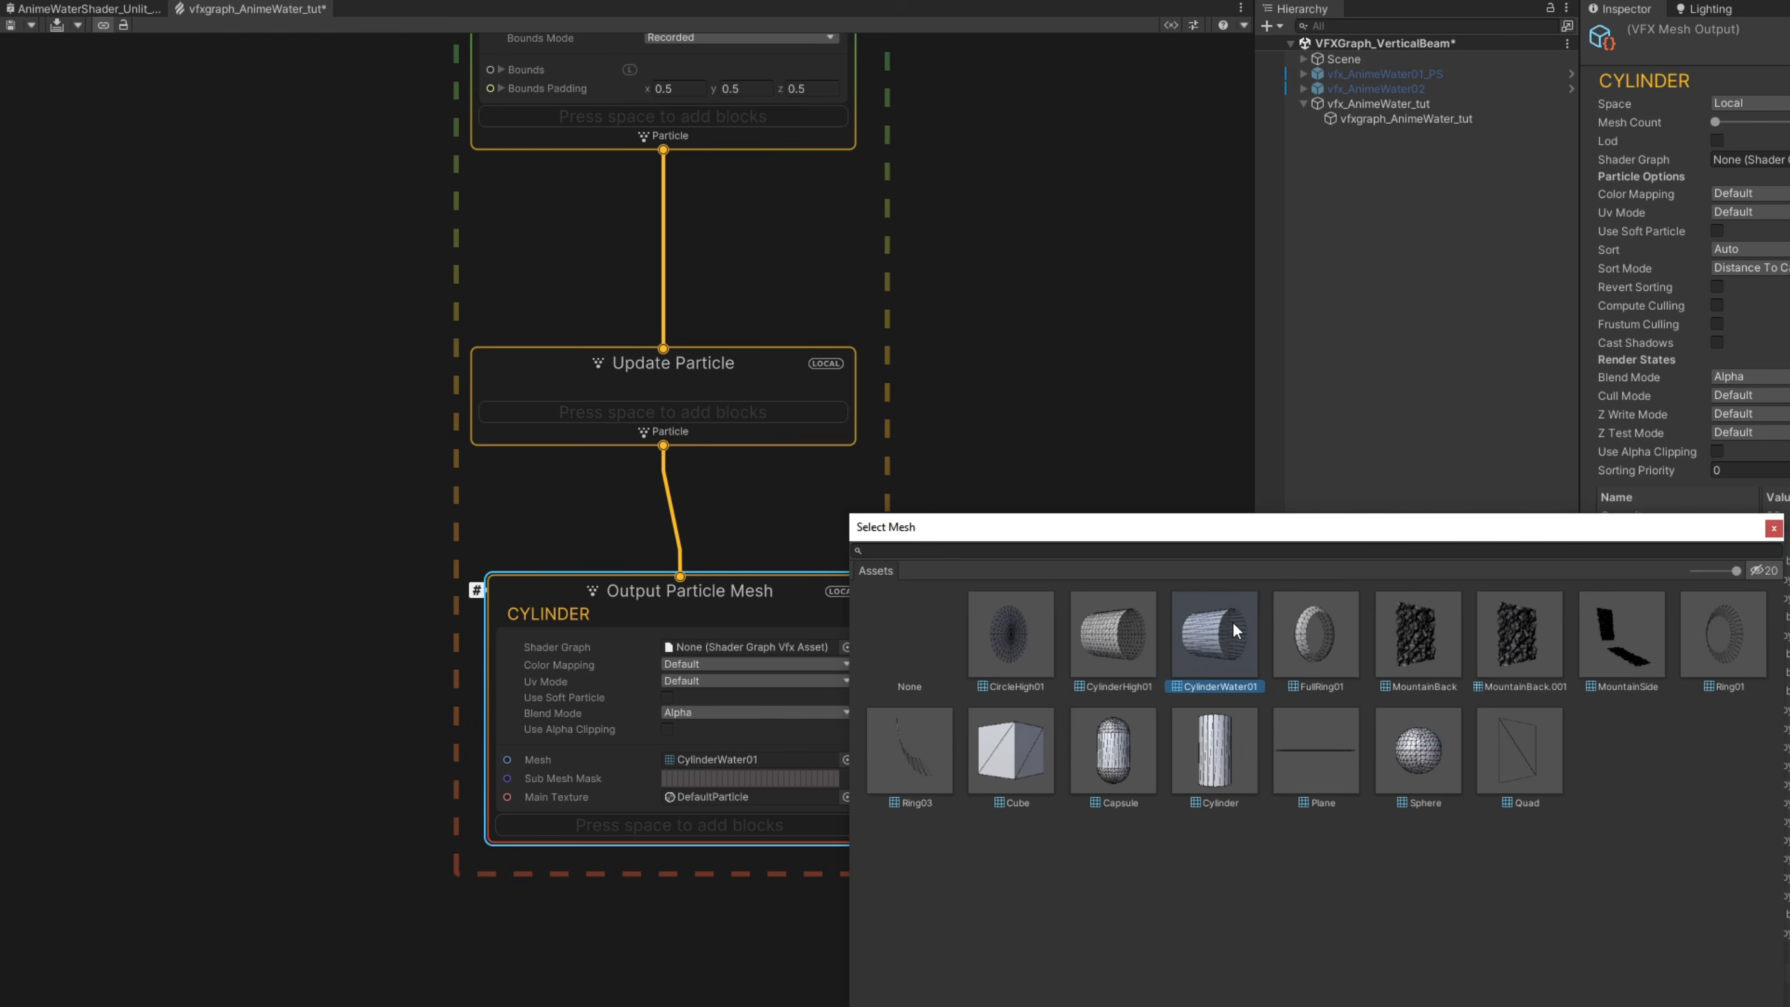
pyautogui.doubleClick(1232, 623)
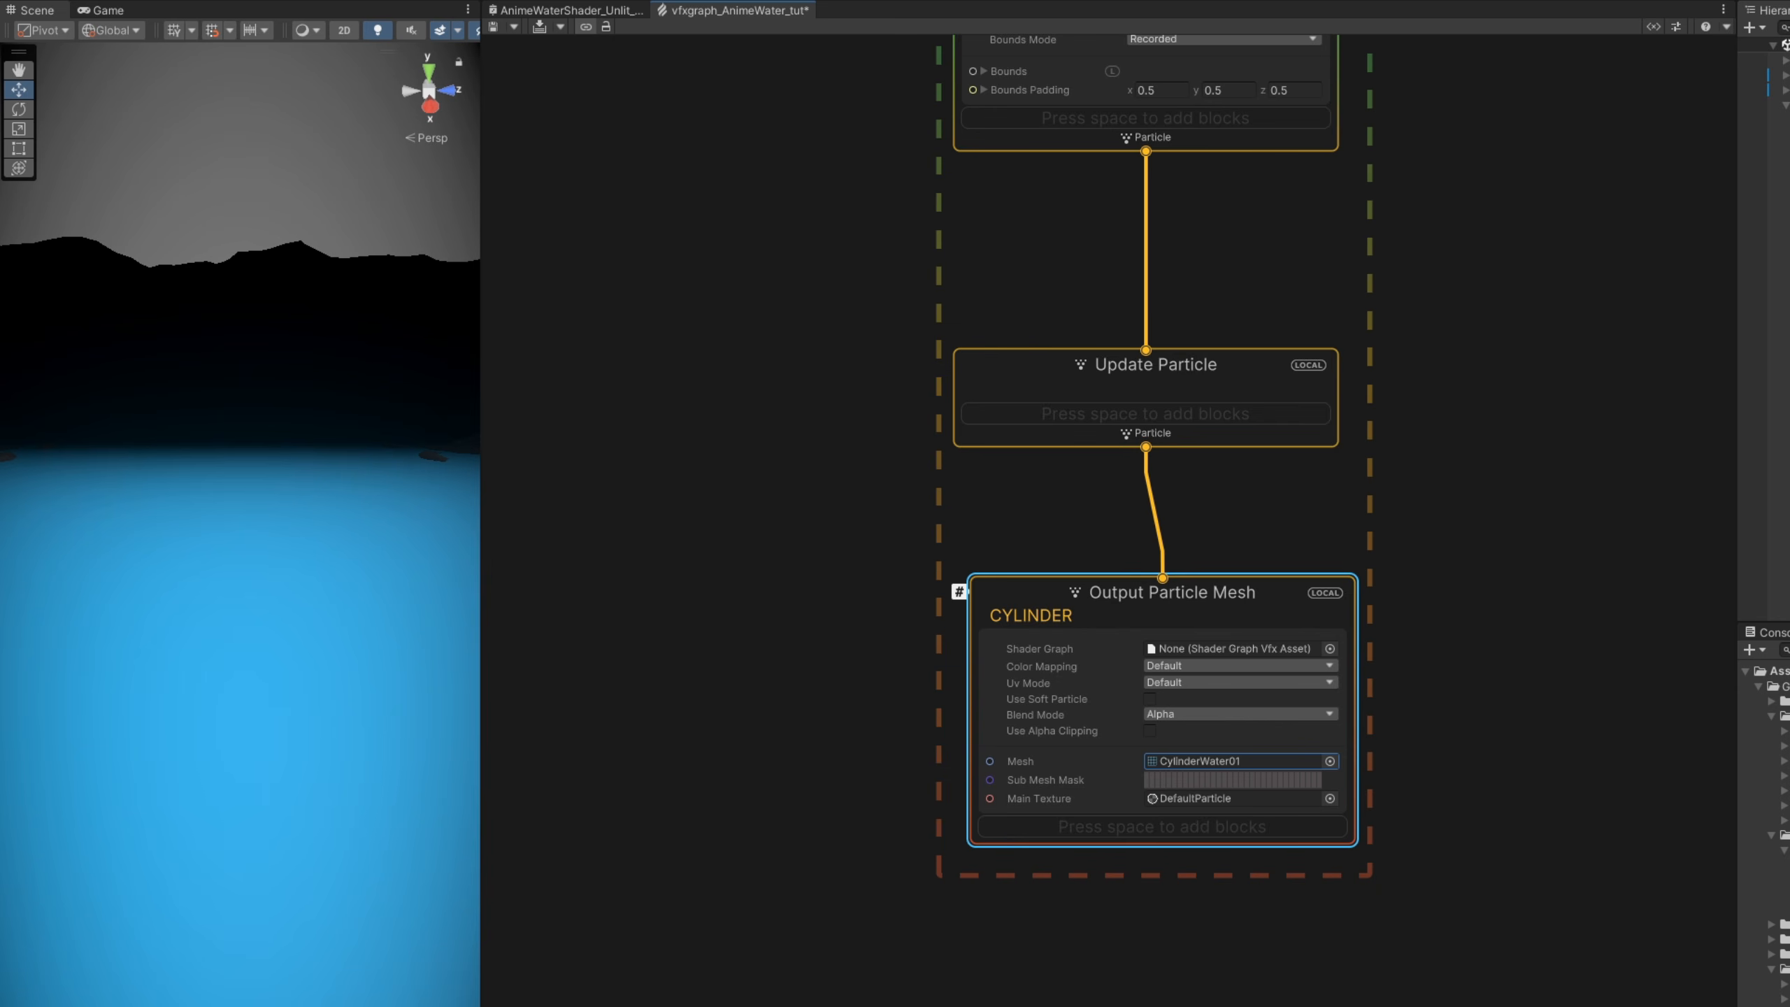
# - Check the Improved Shader Graph Generation and Experimental Operators/Blocks options in the Visual Effects preferences
pyautogui.click(46, 0)
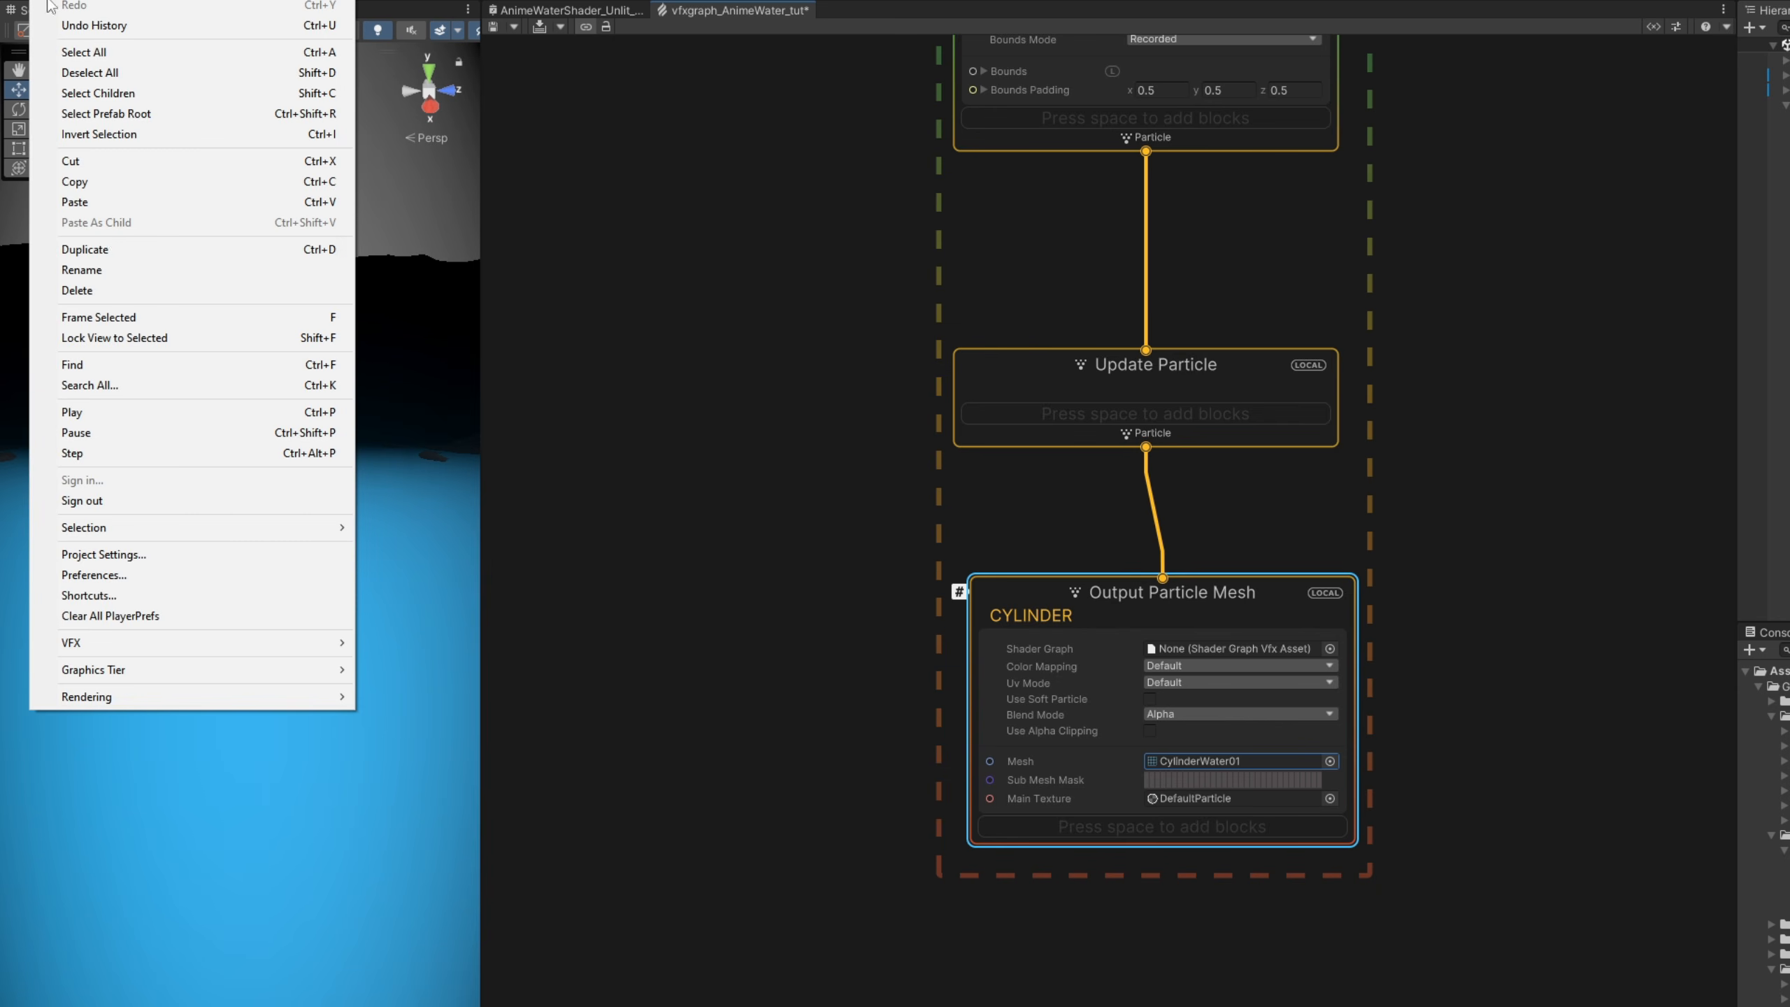
pyautogui.click(182, 575)
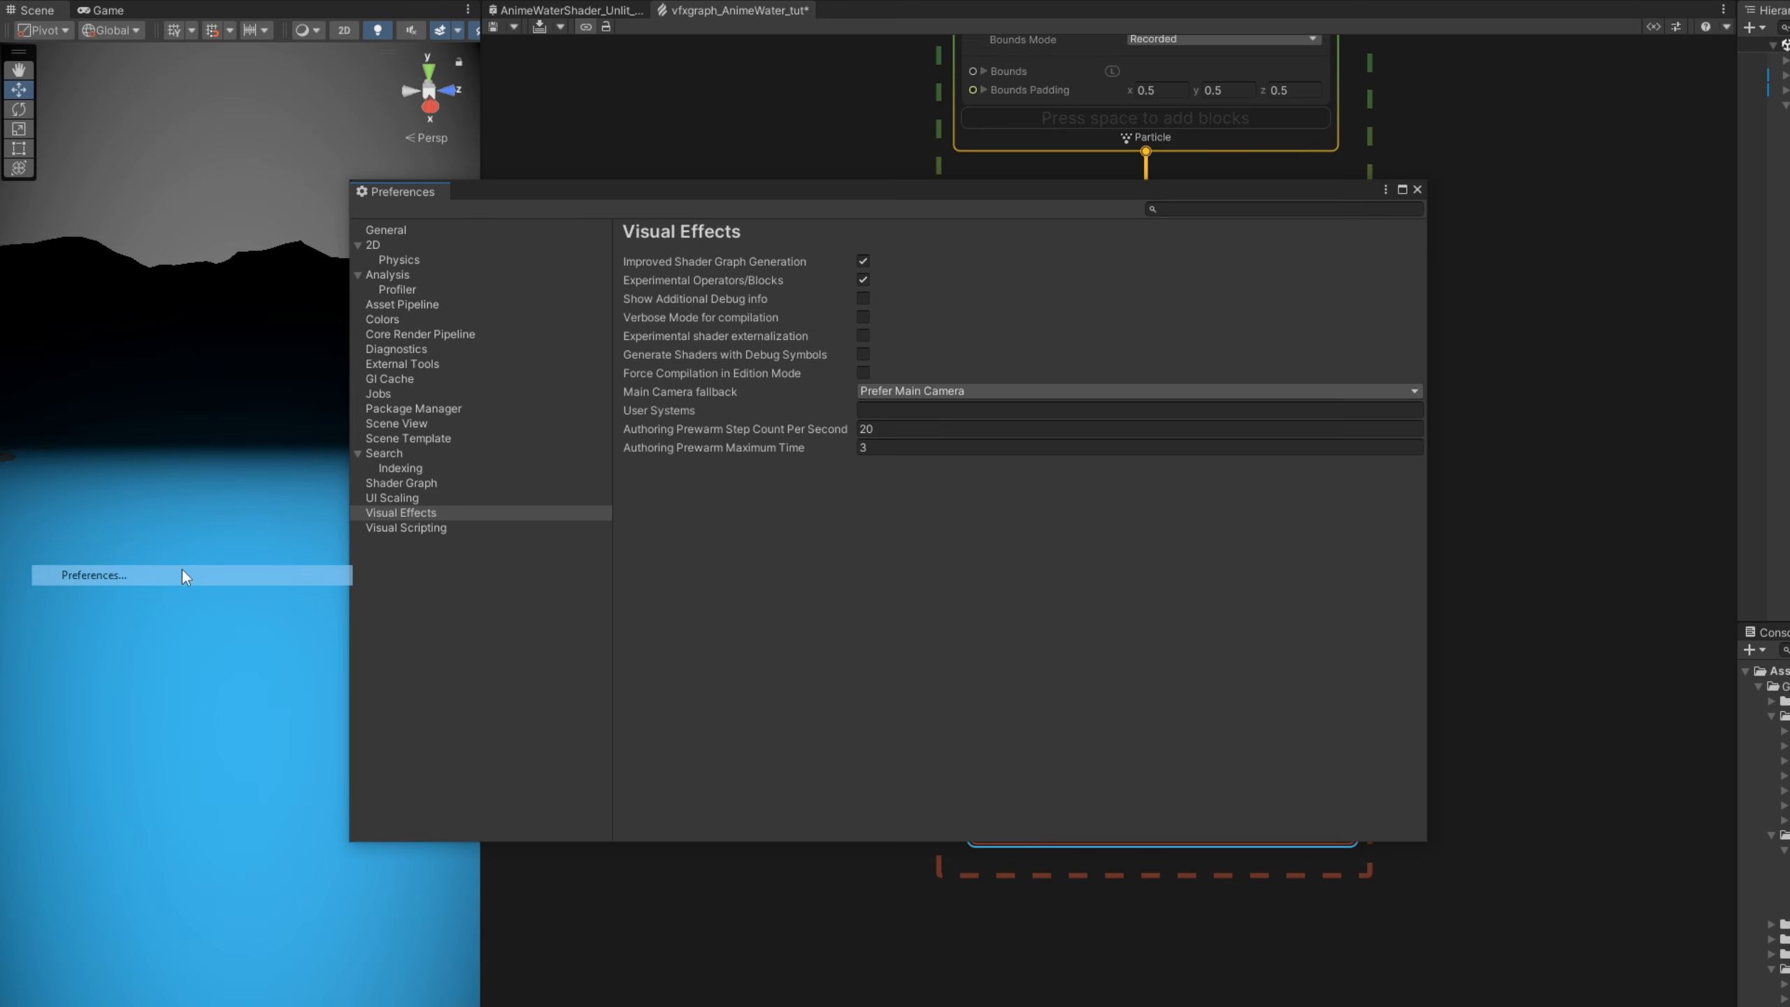
pyautogui.click(447, 511)
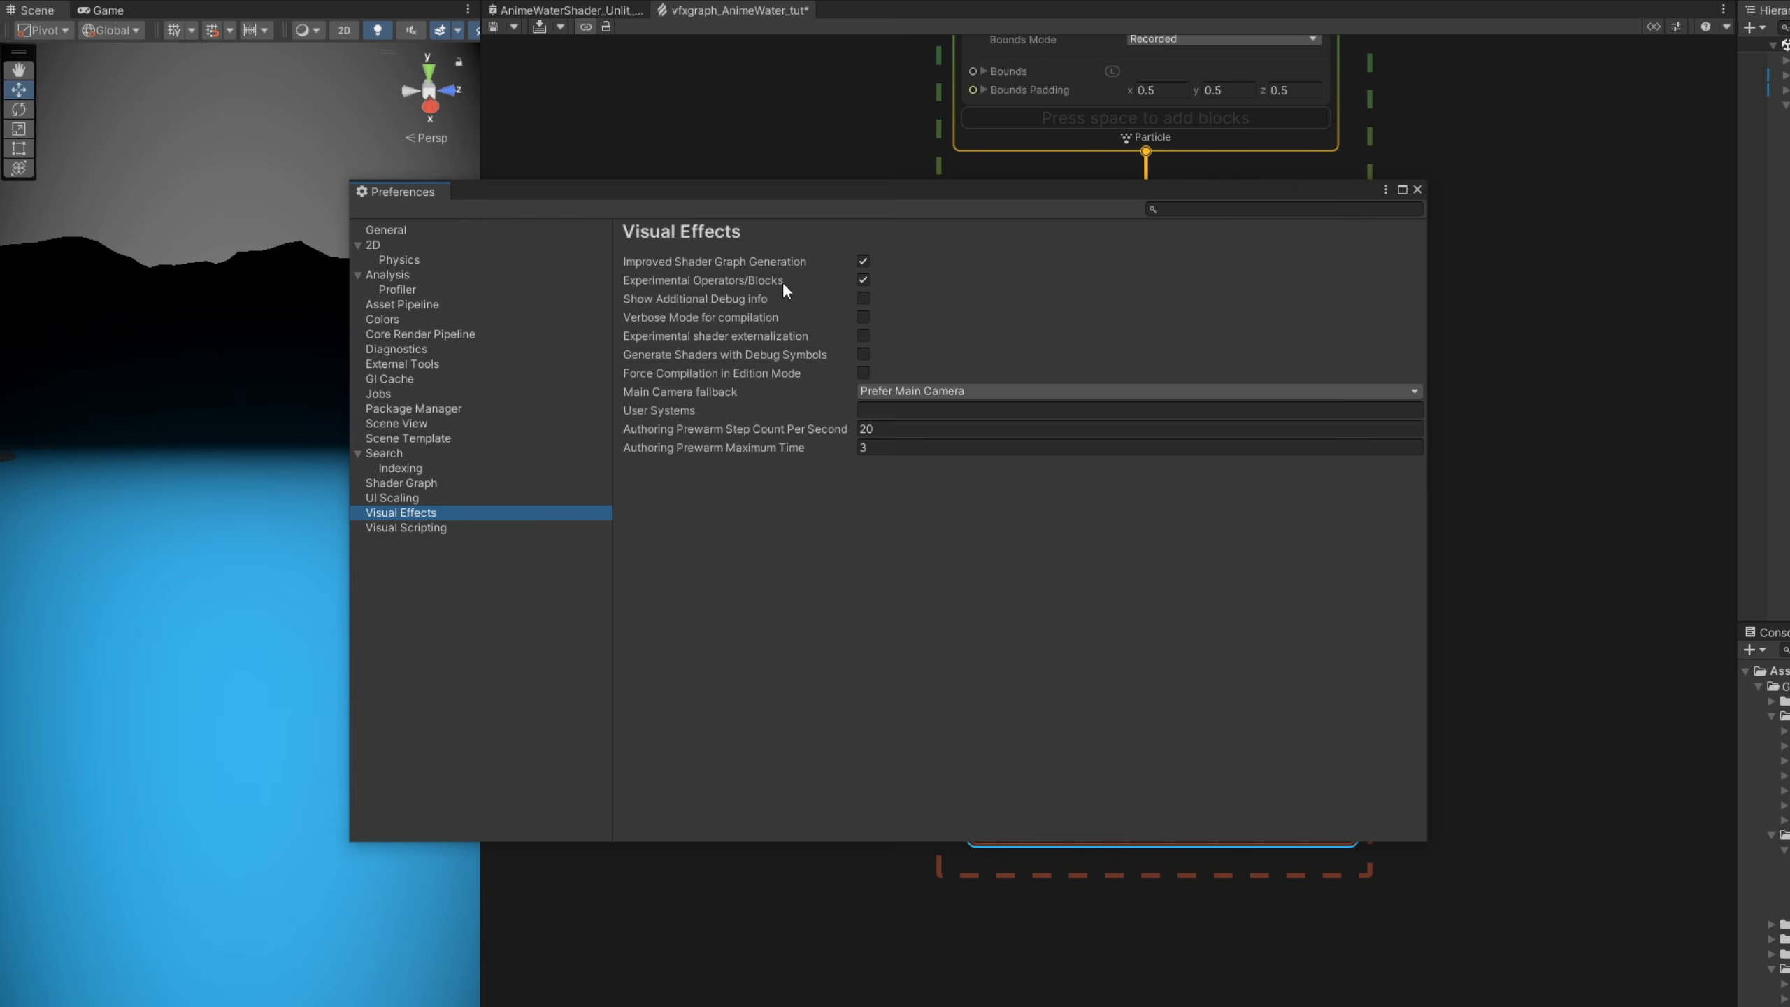
pyautogui.click(1417, 189)
# - Assign AnimeWaterShader_Unlit_tut as the shader graph of the CYLINDER output context
pyautogui.scroll(3, 1304, 734)
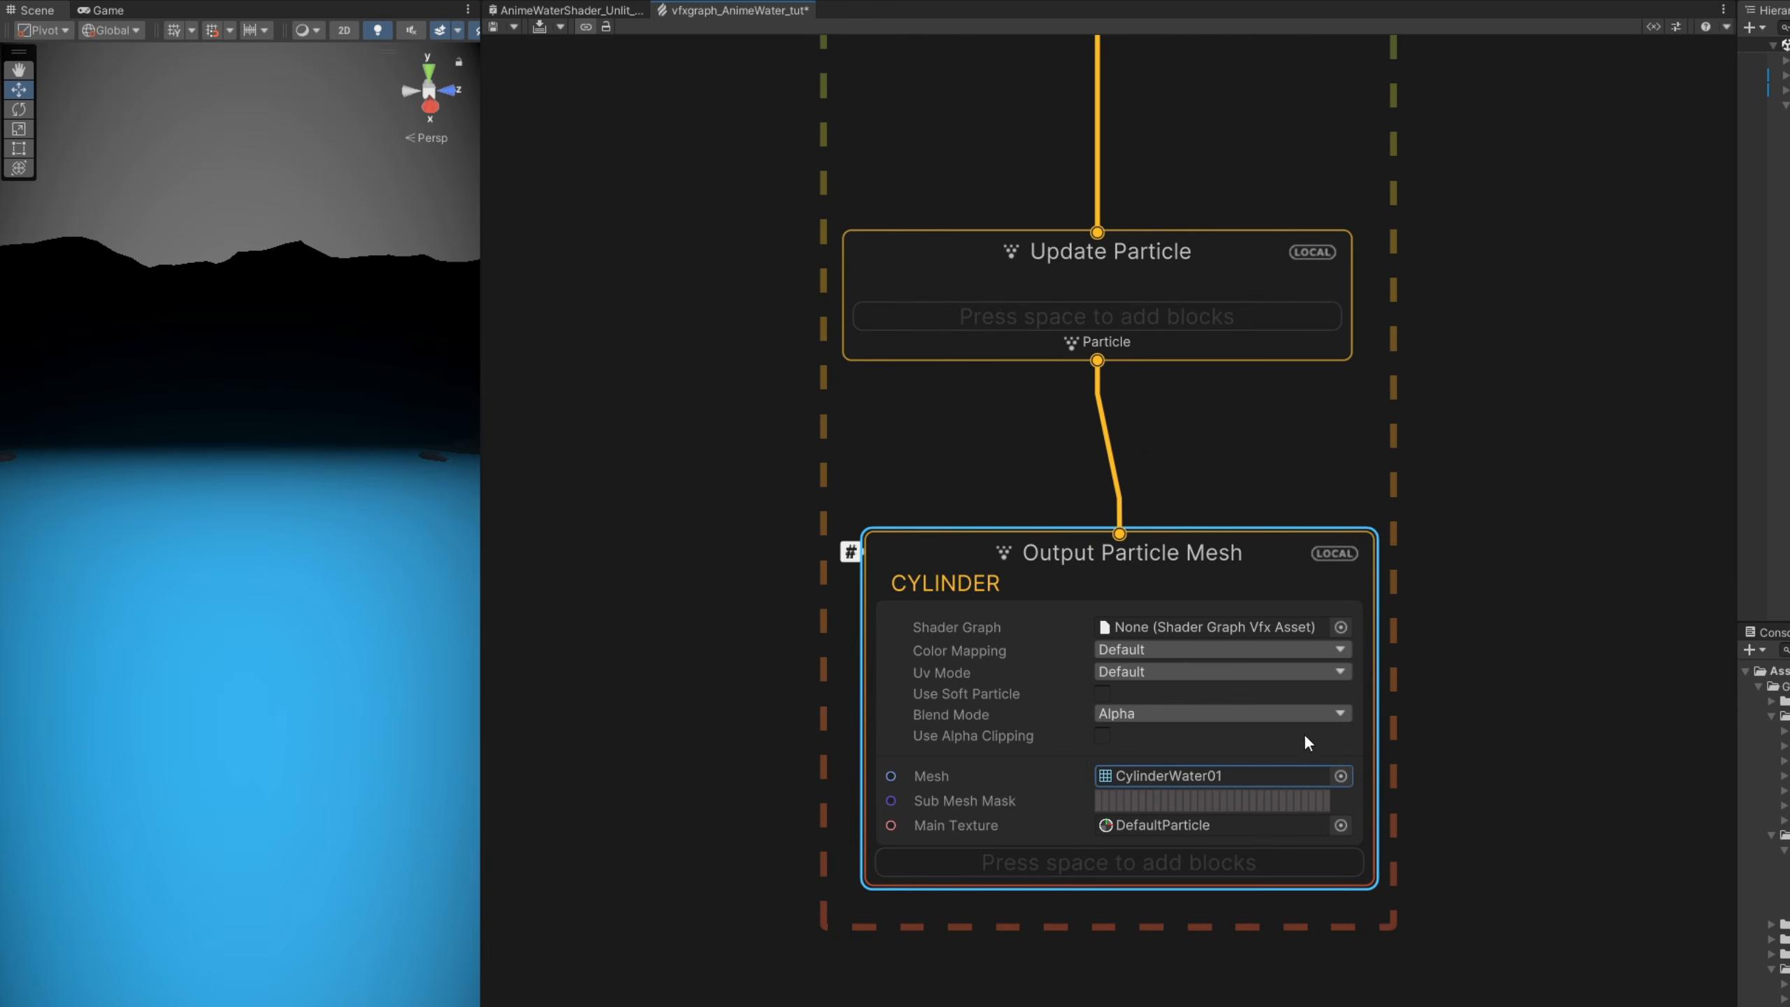
pyautogui.click(1340, 626)
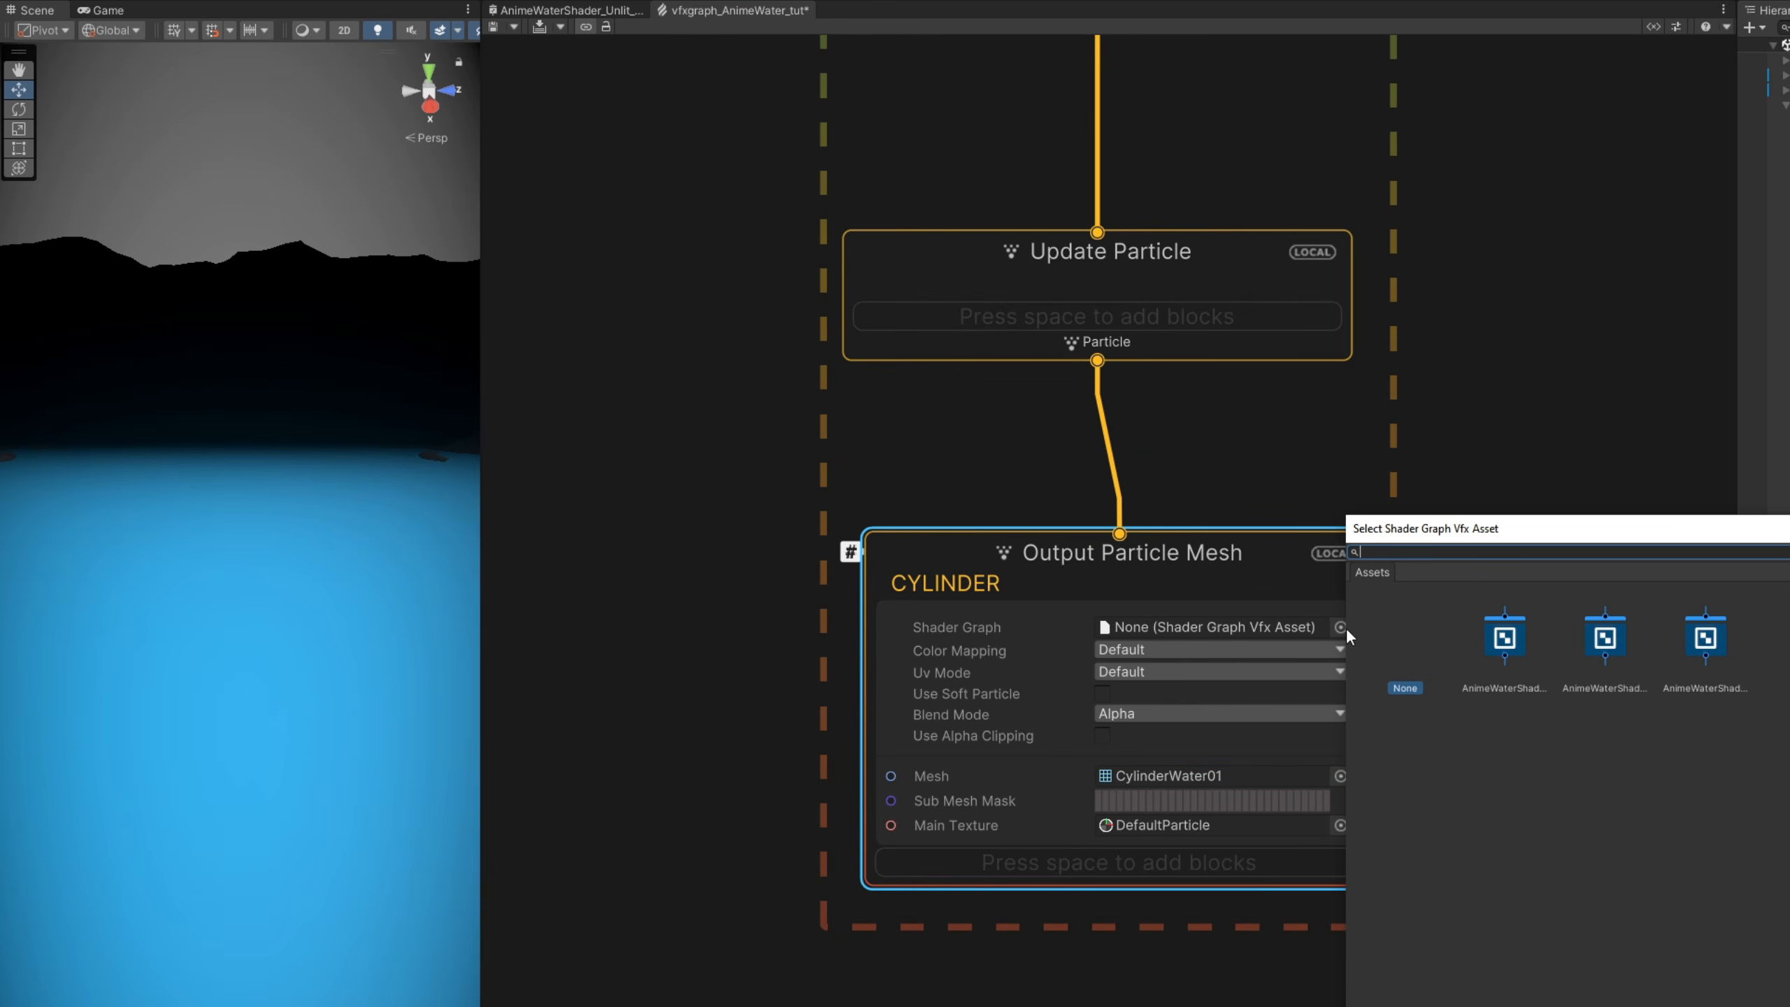
pyautogui.click(1498, 646)
pyautogui.click(1605, 638)
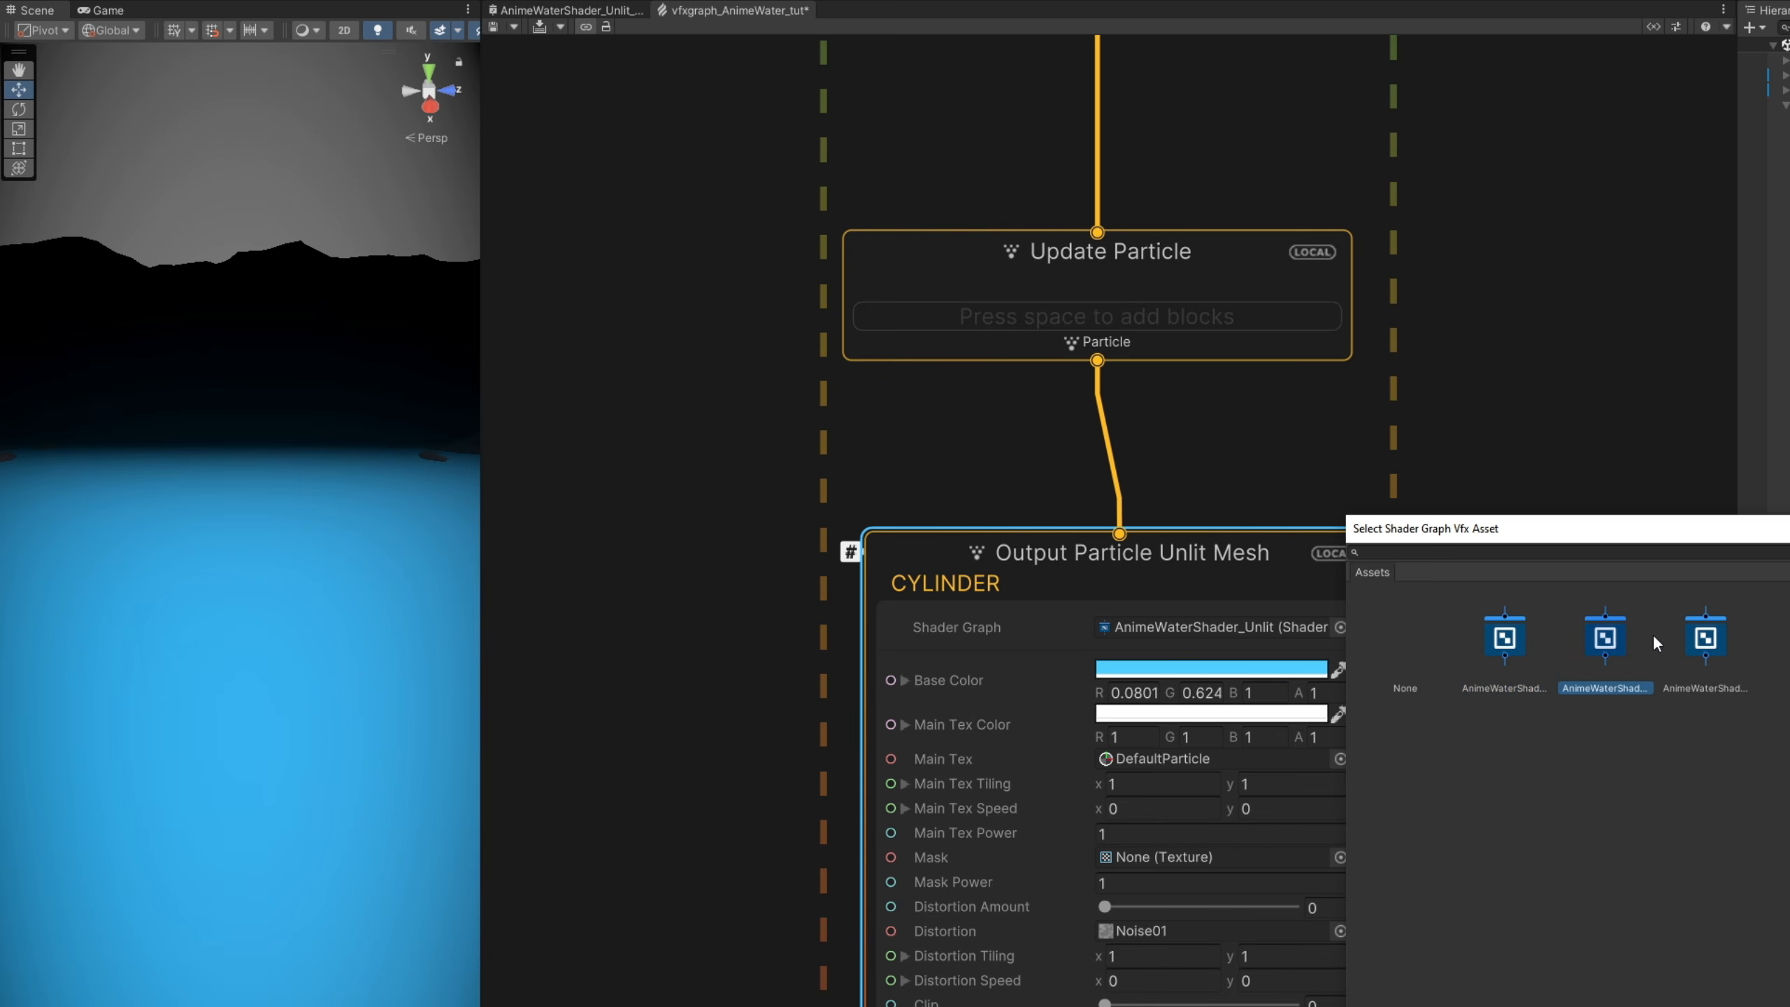
pyautogui.click(1709, 645)
pyautogui.doubleClick(1714, 649)
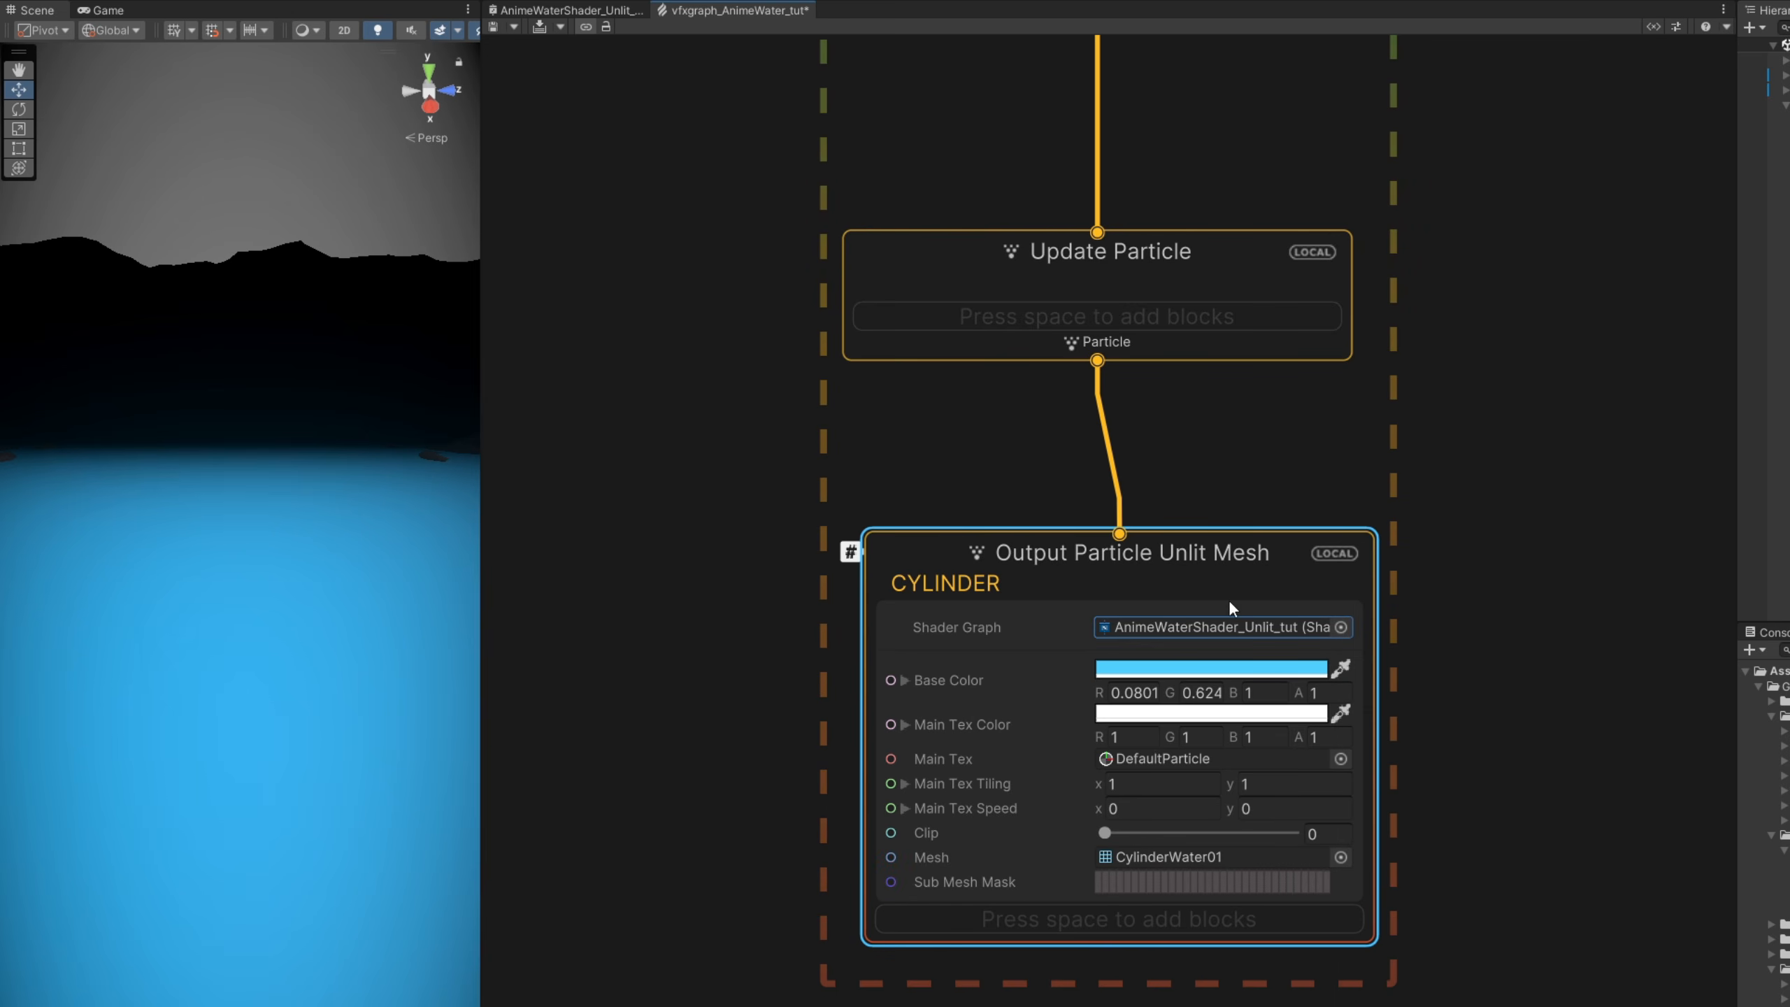
# - Add a Set Size block with Size 1 to the CYLINDER output context
pyautogui.moveTo(1136, 971); pyautogui.dragTo(1163, 798, button='middle')
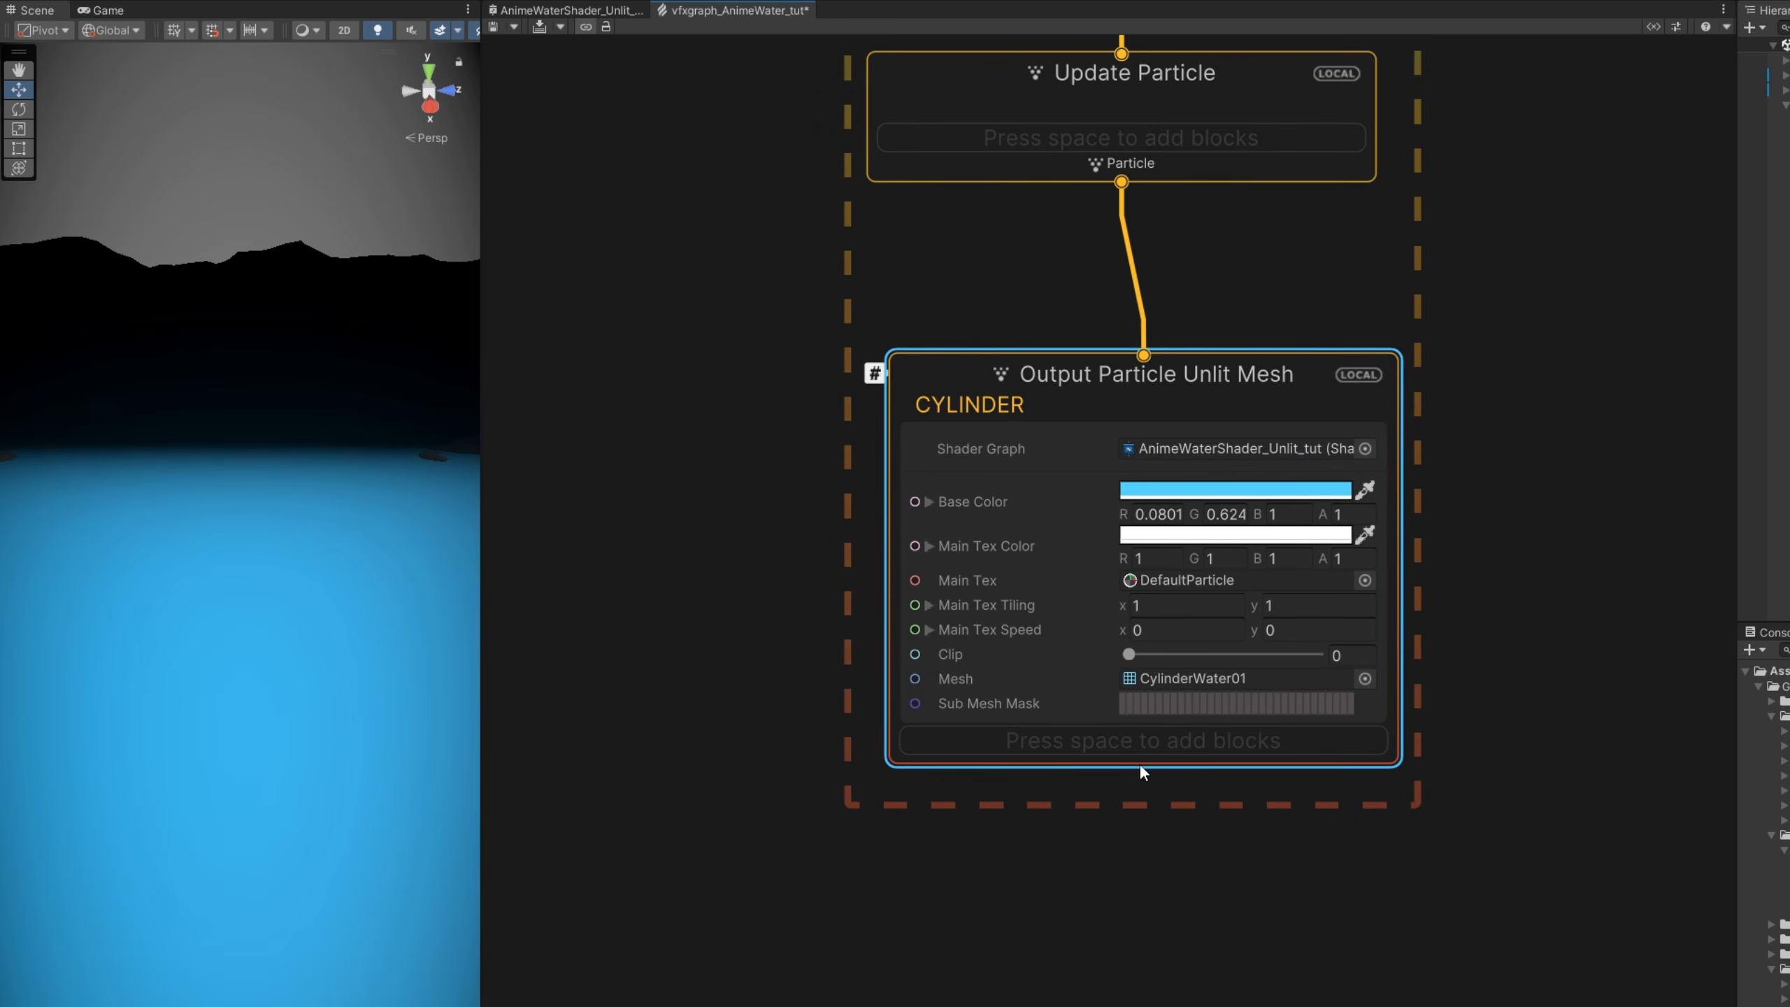
pyautogui.press('space')
pyautogui.write('set size')
pyautogui.press('Return')
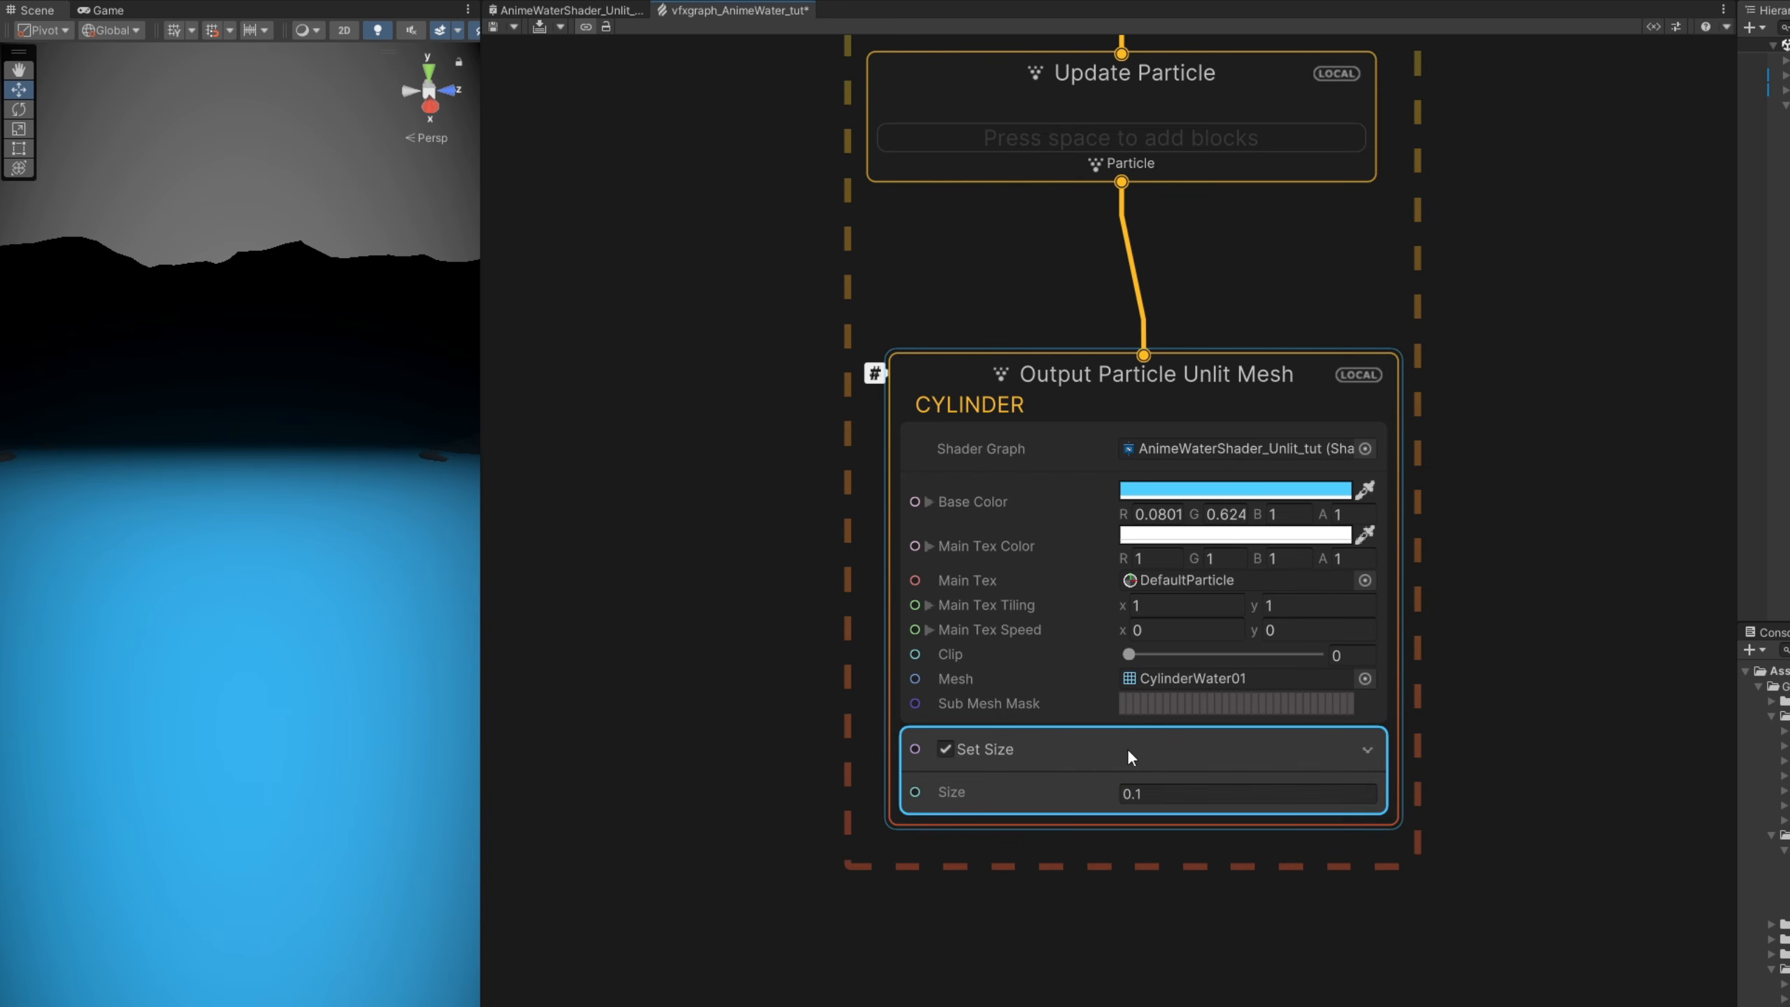
pyautogui.write('1')
pyautogui.press('Return')
# - Add a Set Scale block with X 0.5, Y 0.5 and Z 5 to the CYLINDER output and compile the graph
pyautogui.press('space')
pyautogui.write('set')
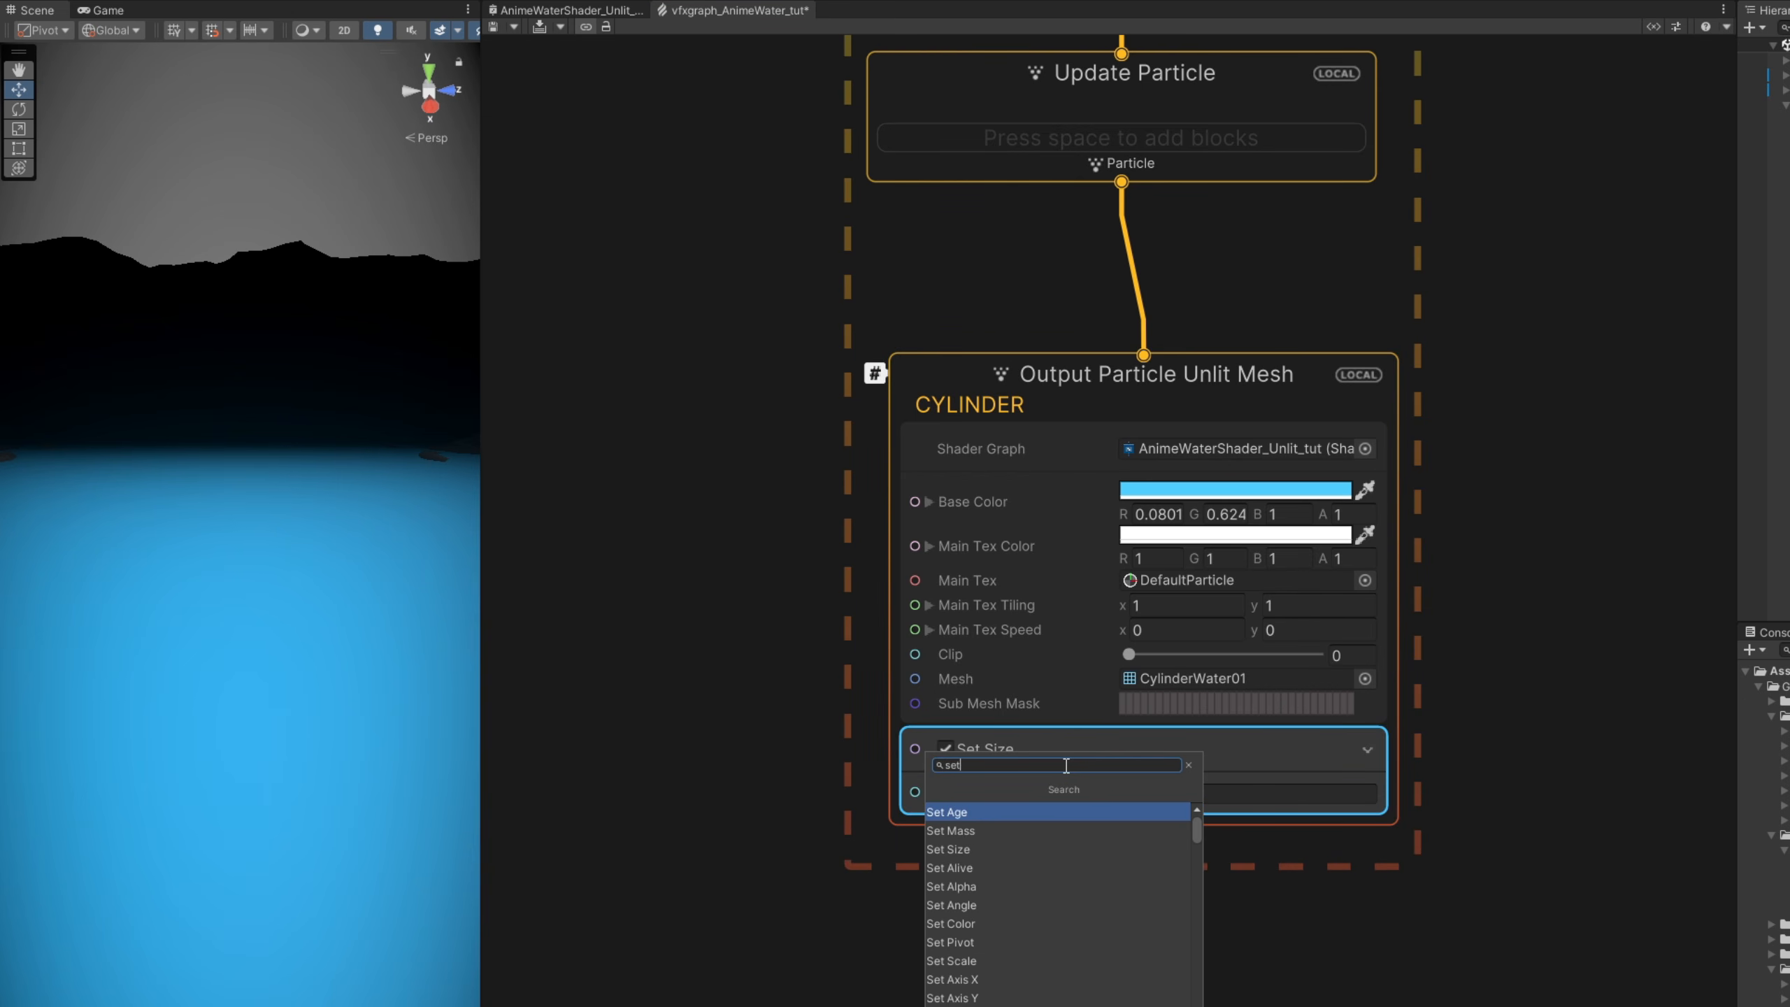
pyautogui.write(' scale')
pyautogui.press('Return')
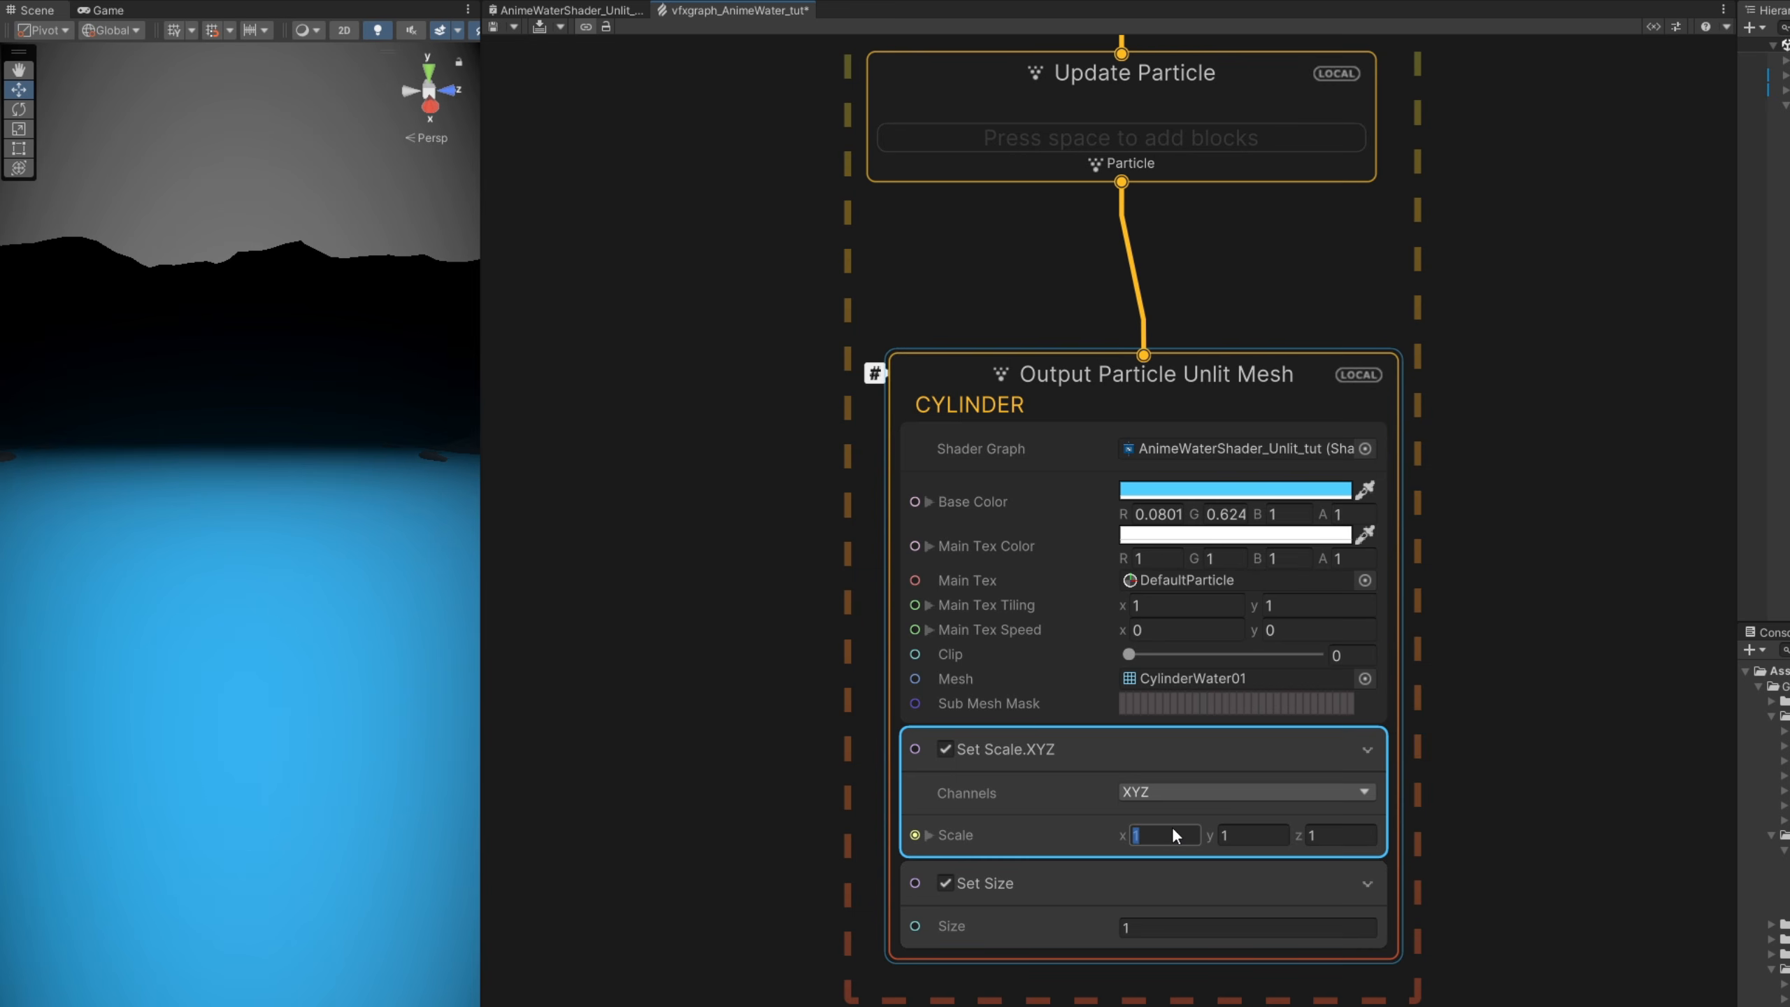
pyautogui.write('0.5')
pyautogui.click(1248, 835)
pyautogui.write('.5')
pyautogui.click(1341, 834)
pyautogui.press('Return')
pyautogui.click(539, 28)
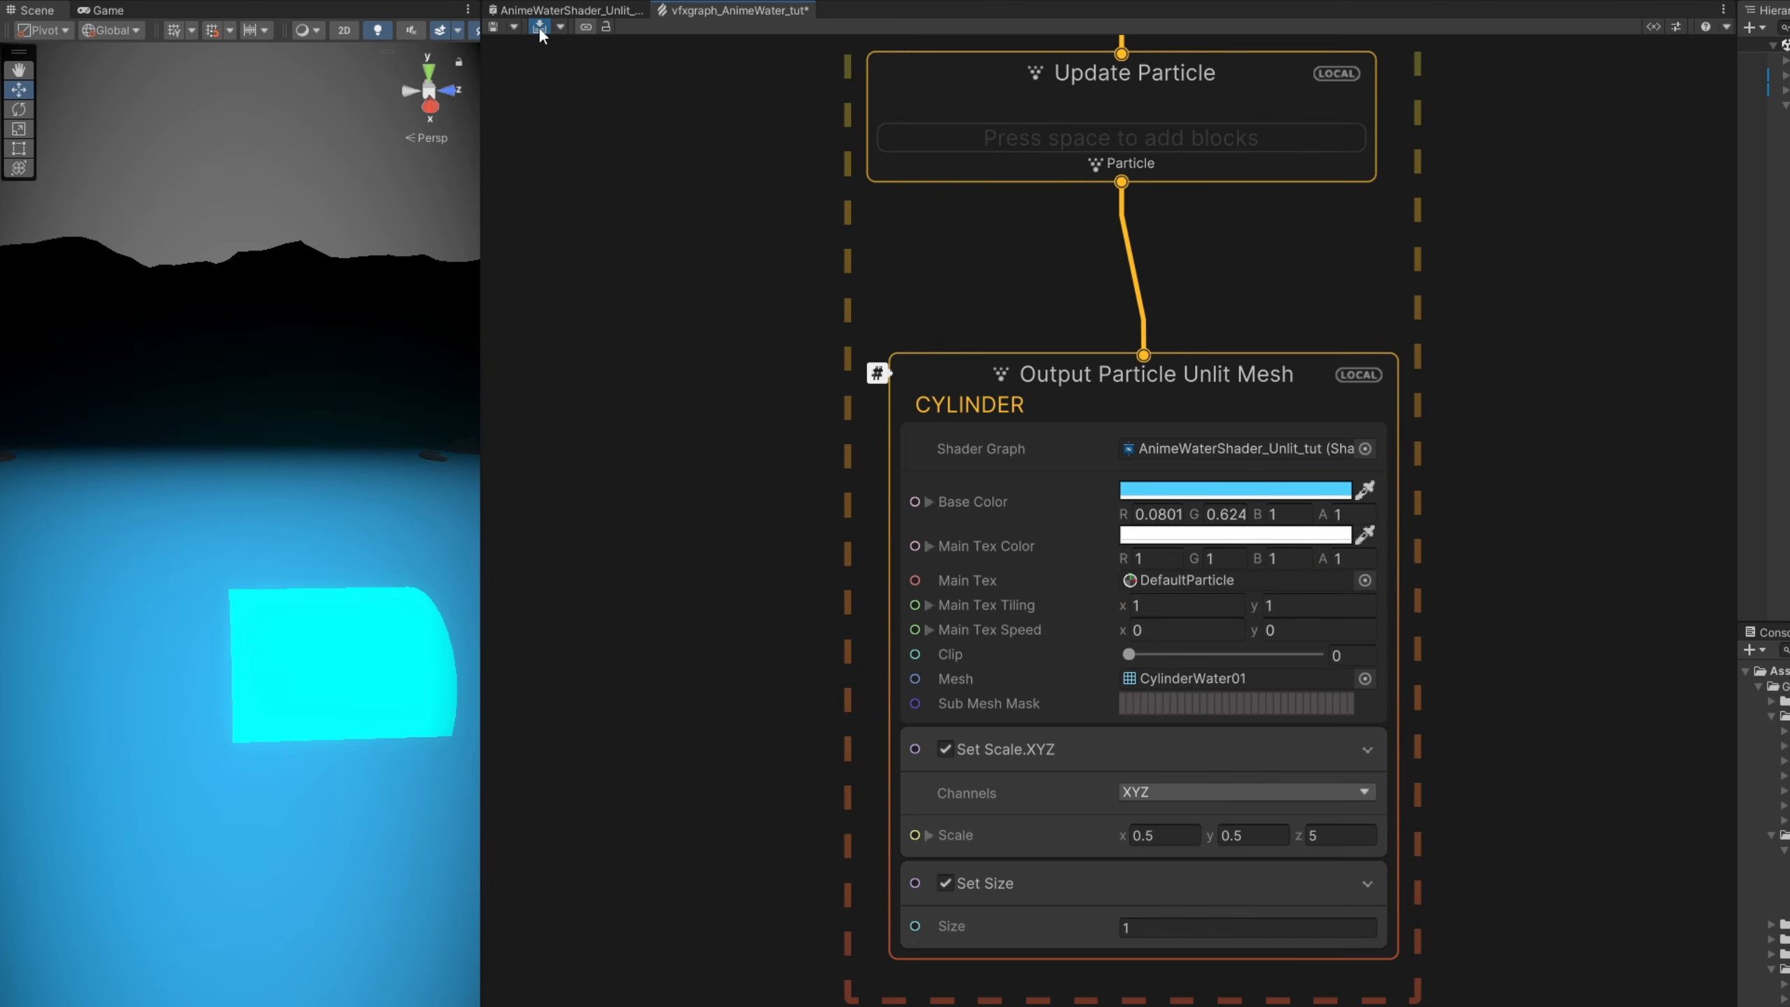
pyautogui.moveTo(404, 508)
pyautogui.keyDown('alt'); pyautogui.mouseDown()
pyautogui.moveTo(633, 502)
pyautogui.moveTo(496, 512)
pyautogui.mouseUp(); pyautogui.keyUp('alt')
# - Add a Set Angle block to the Initialize Particle context with its X angle set to -90
pyautogui.moveTo(757, 395); pyautogui.dragTo(826, 906, button='middle')
pyautogui.moveTo(967, 361); pyautogui.dragTo(1003, 367, button='middle')
pyautogui.click(1002, 366)
pyautogui.press('space')
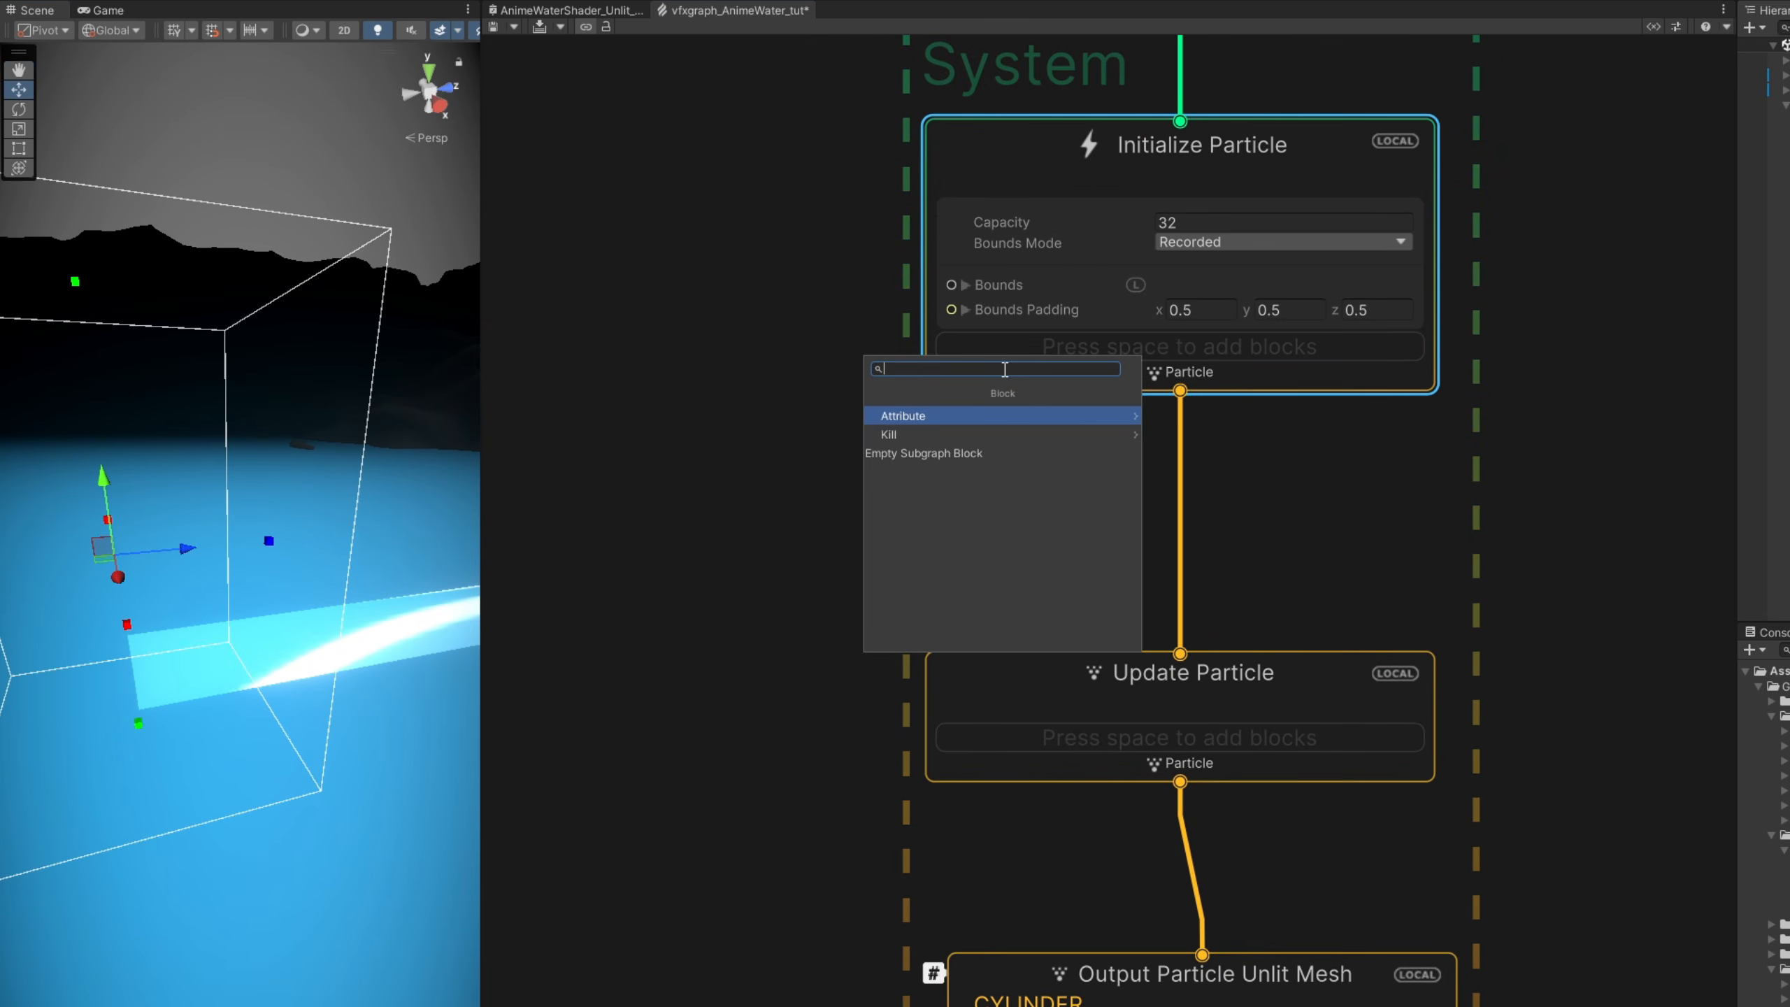
pyautogui.write('set ang')
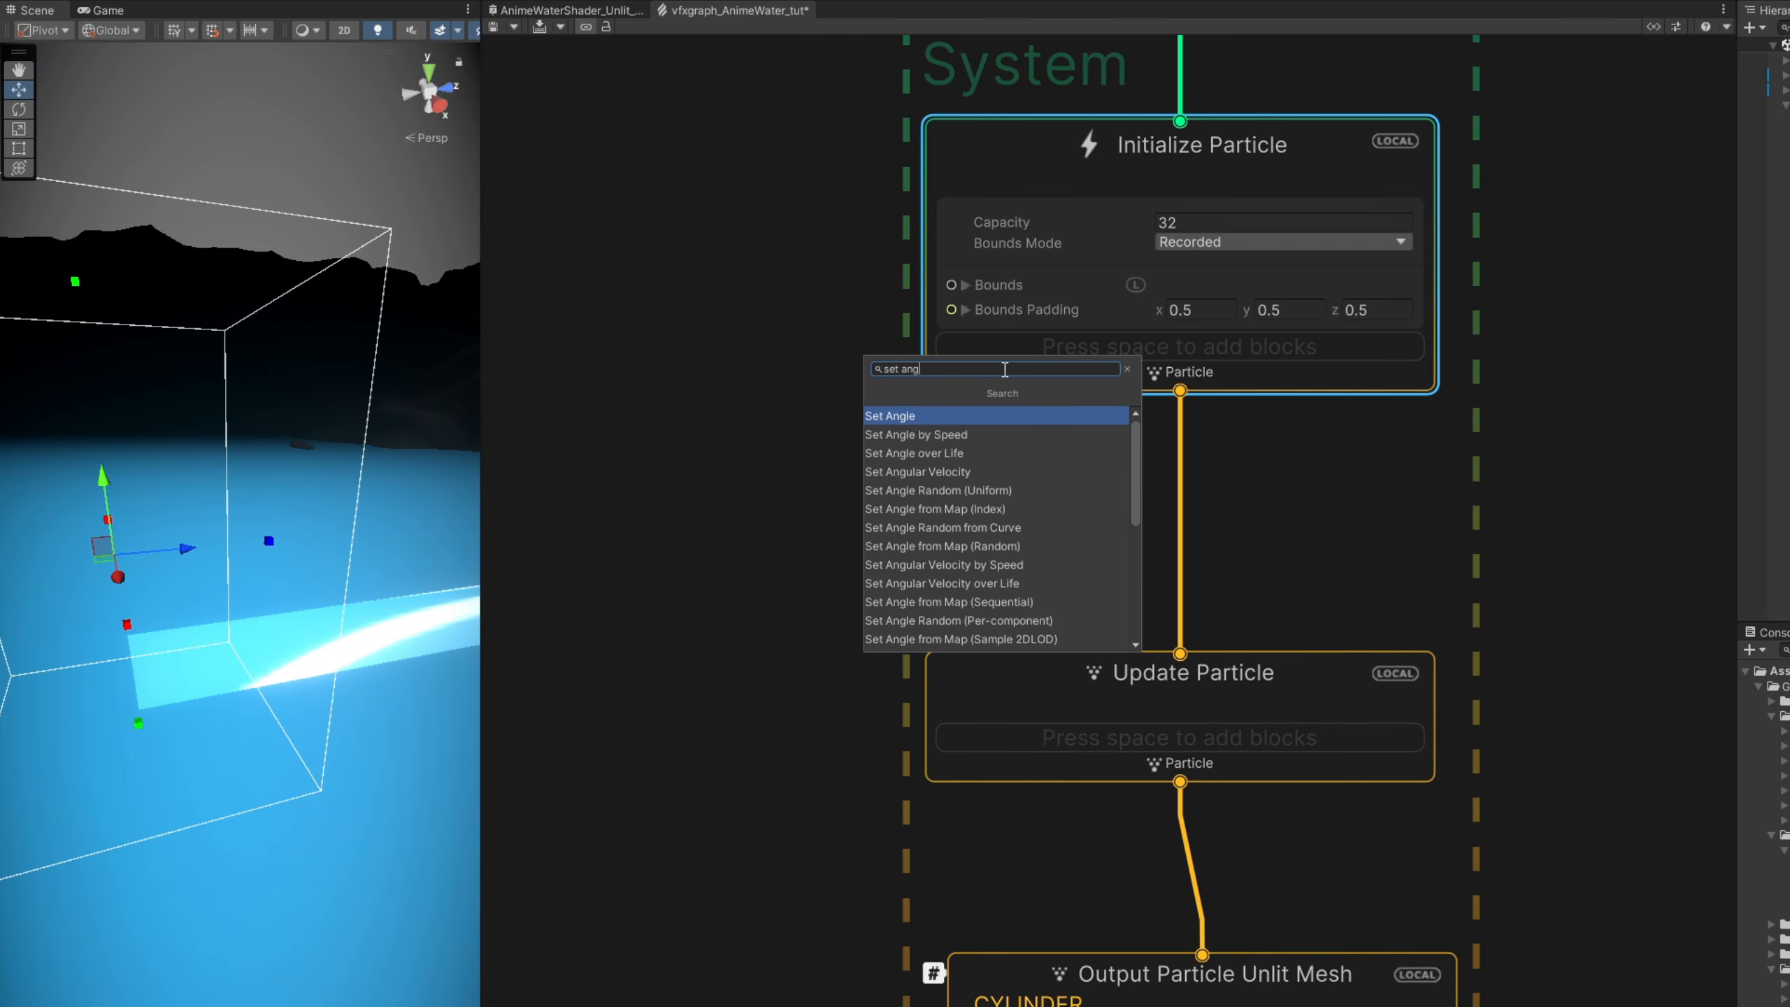
pyautogui.press('Return')
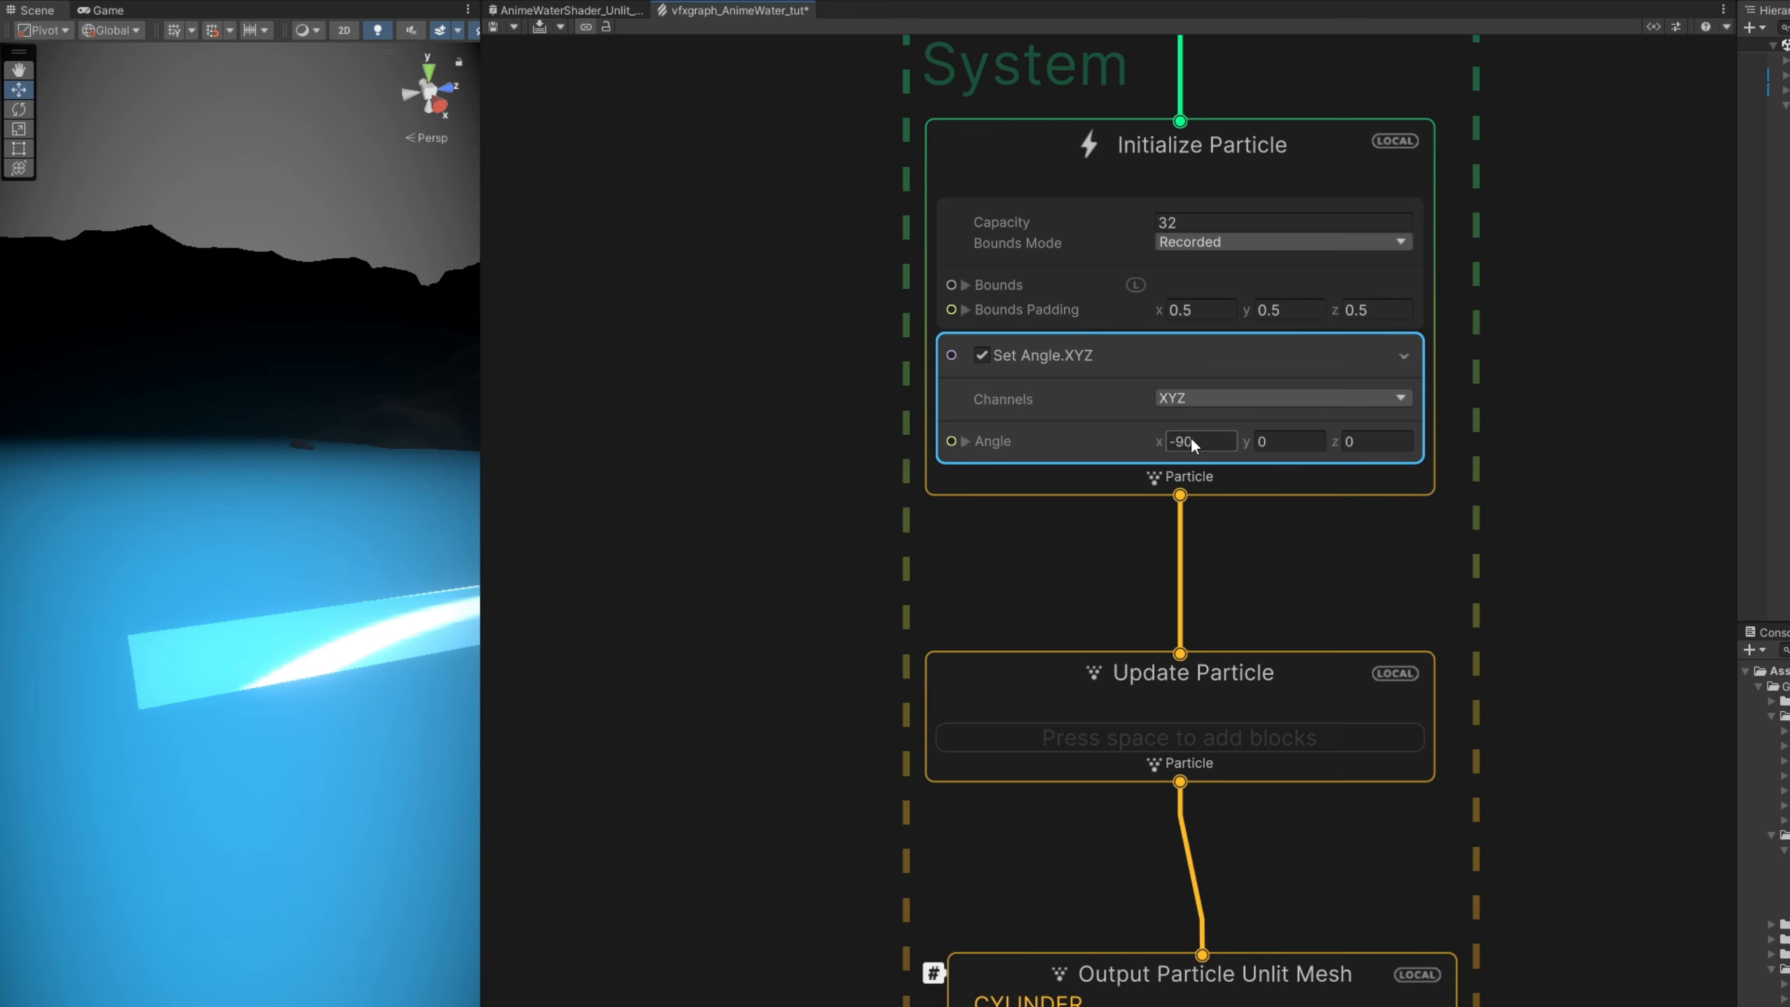
pyautogui.click(540, 28)
# - Assign the Voronoi02 texture as the CYLINDER output's Main Tex and recompile the graph to view the upright cylinder
pyautogui.moveTo(781, 493); pyautogui.dragTo(740, 65, button='middle')
pyautogui.scroll(1, 1291, 765)
pyautogui.scroll(1, 1289, 764)
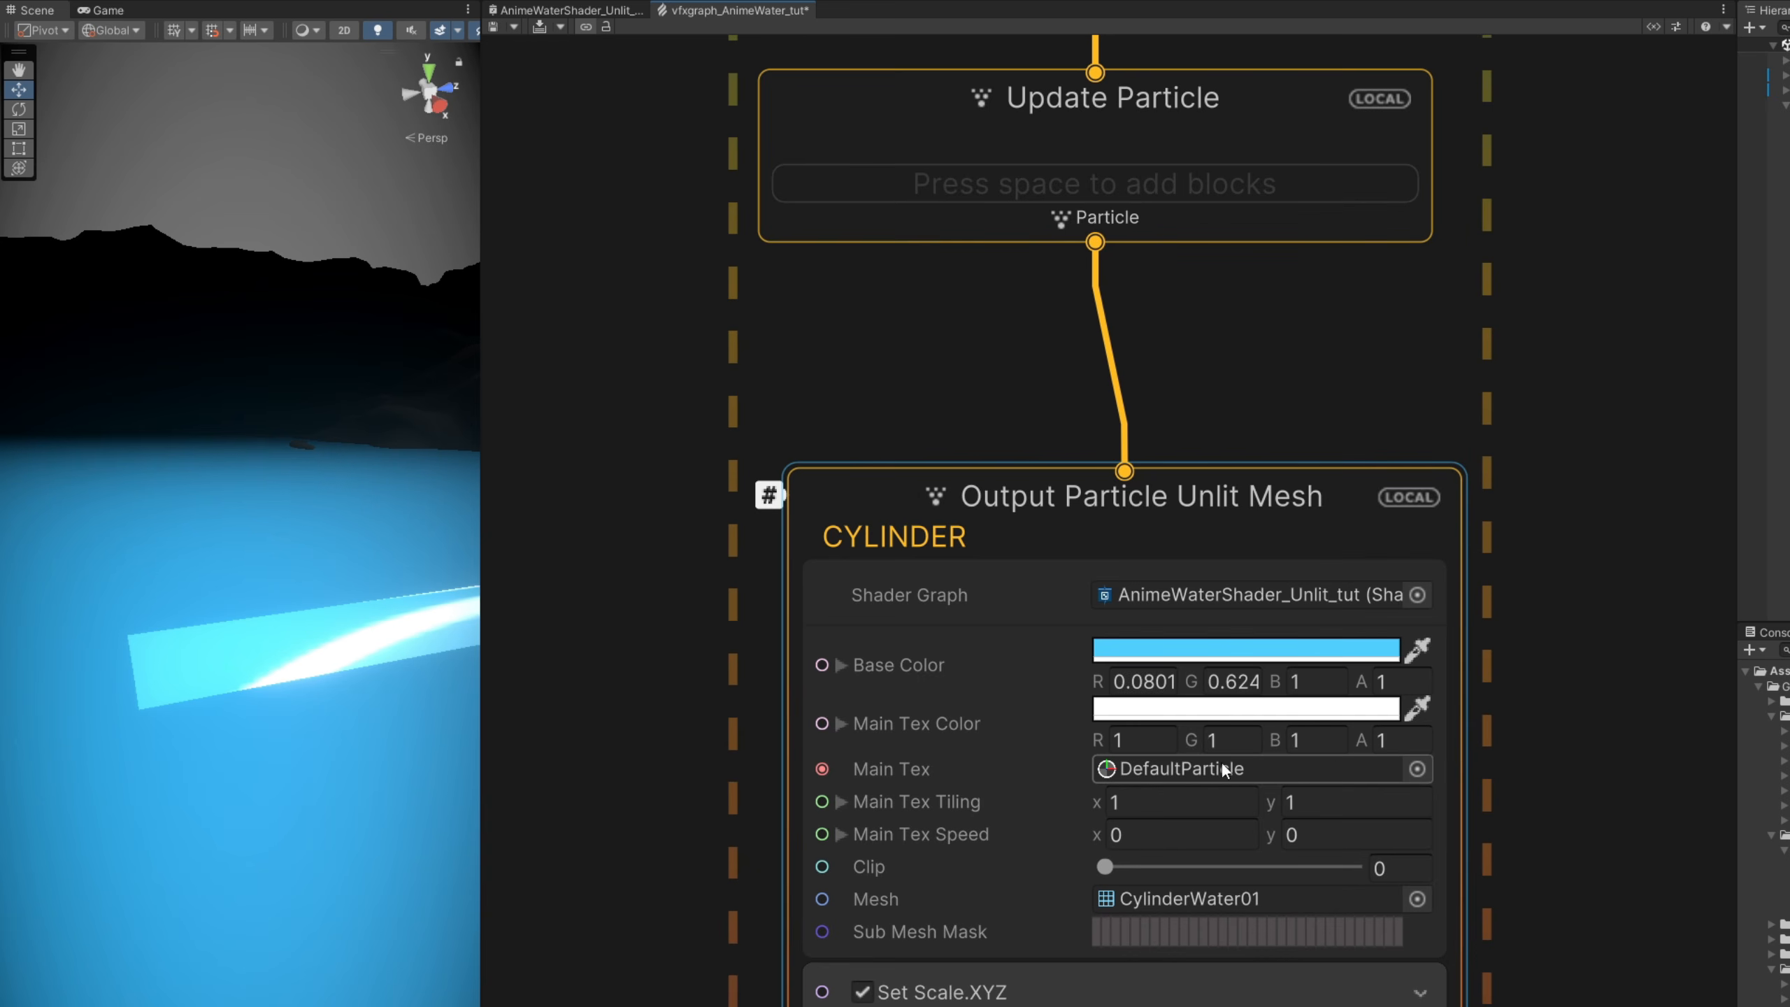
pyautogui.click(1423, 768)
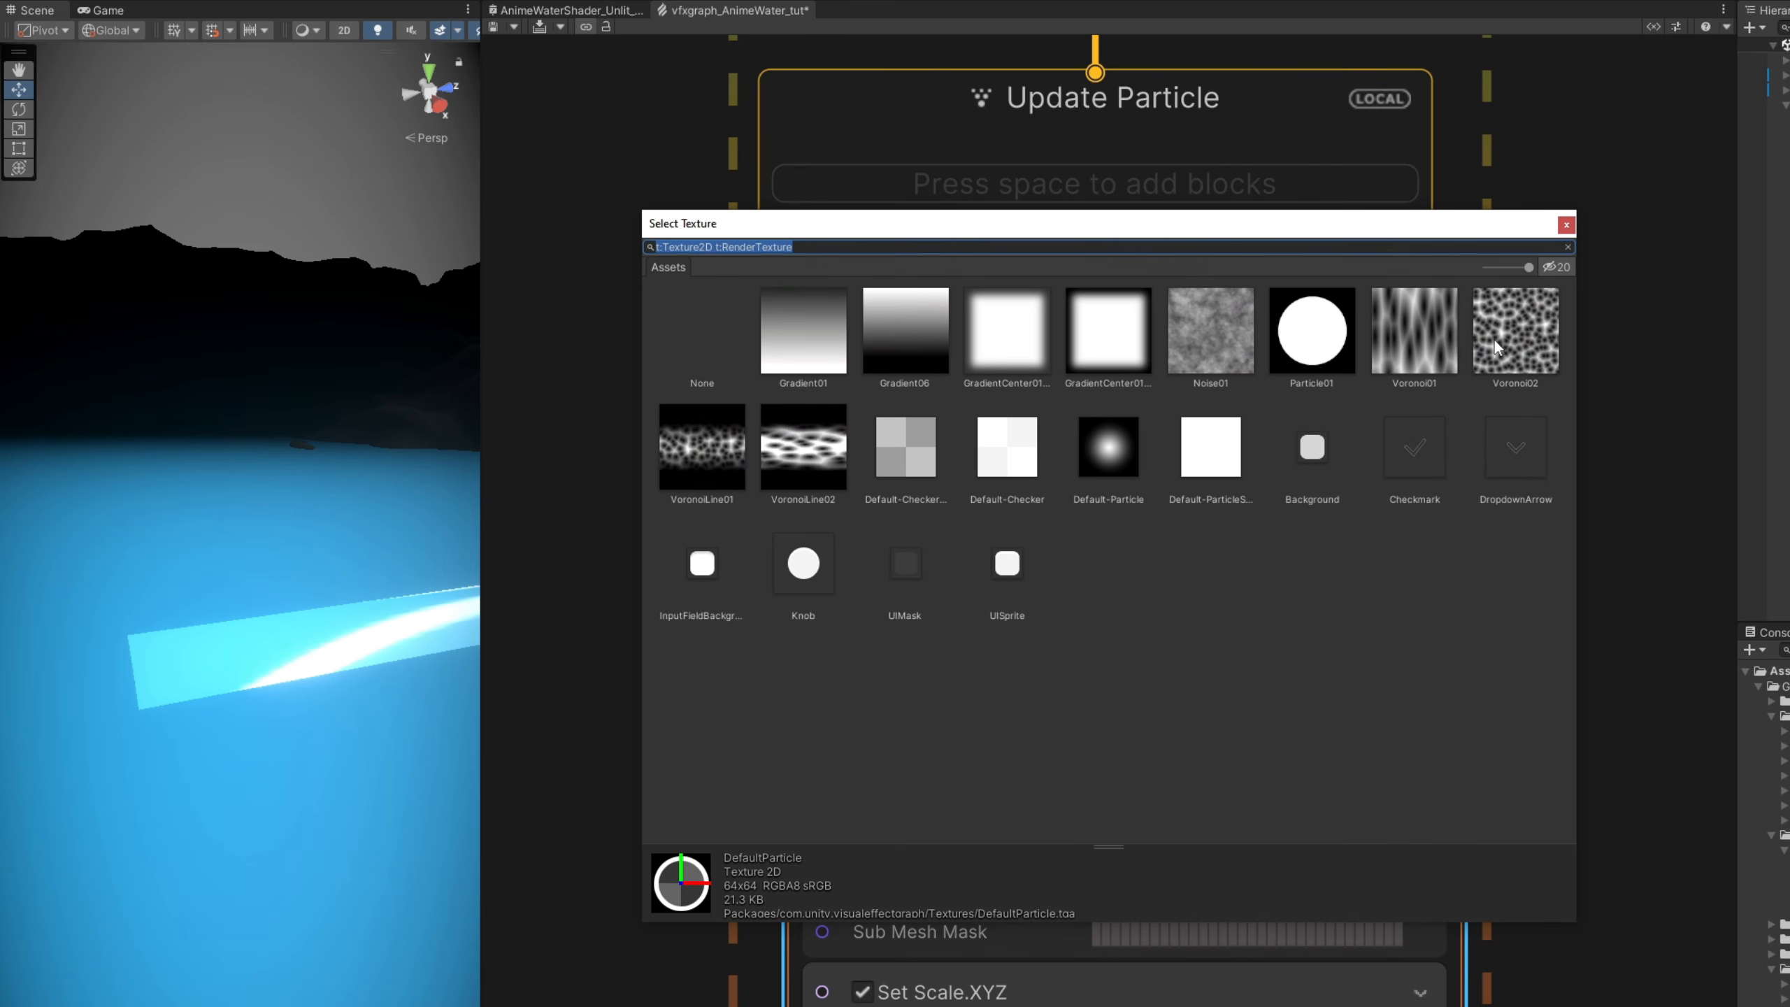
pyautogui.click(1487, 341)
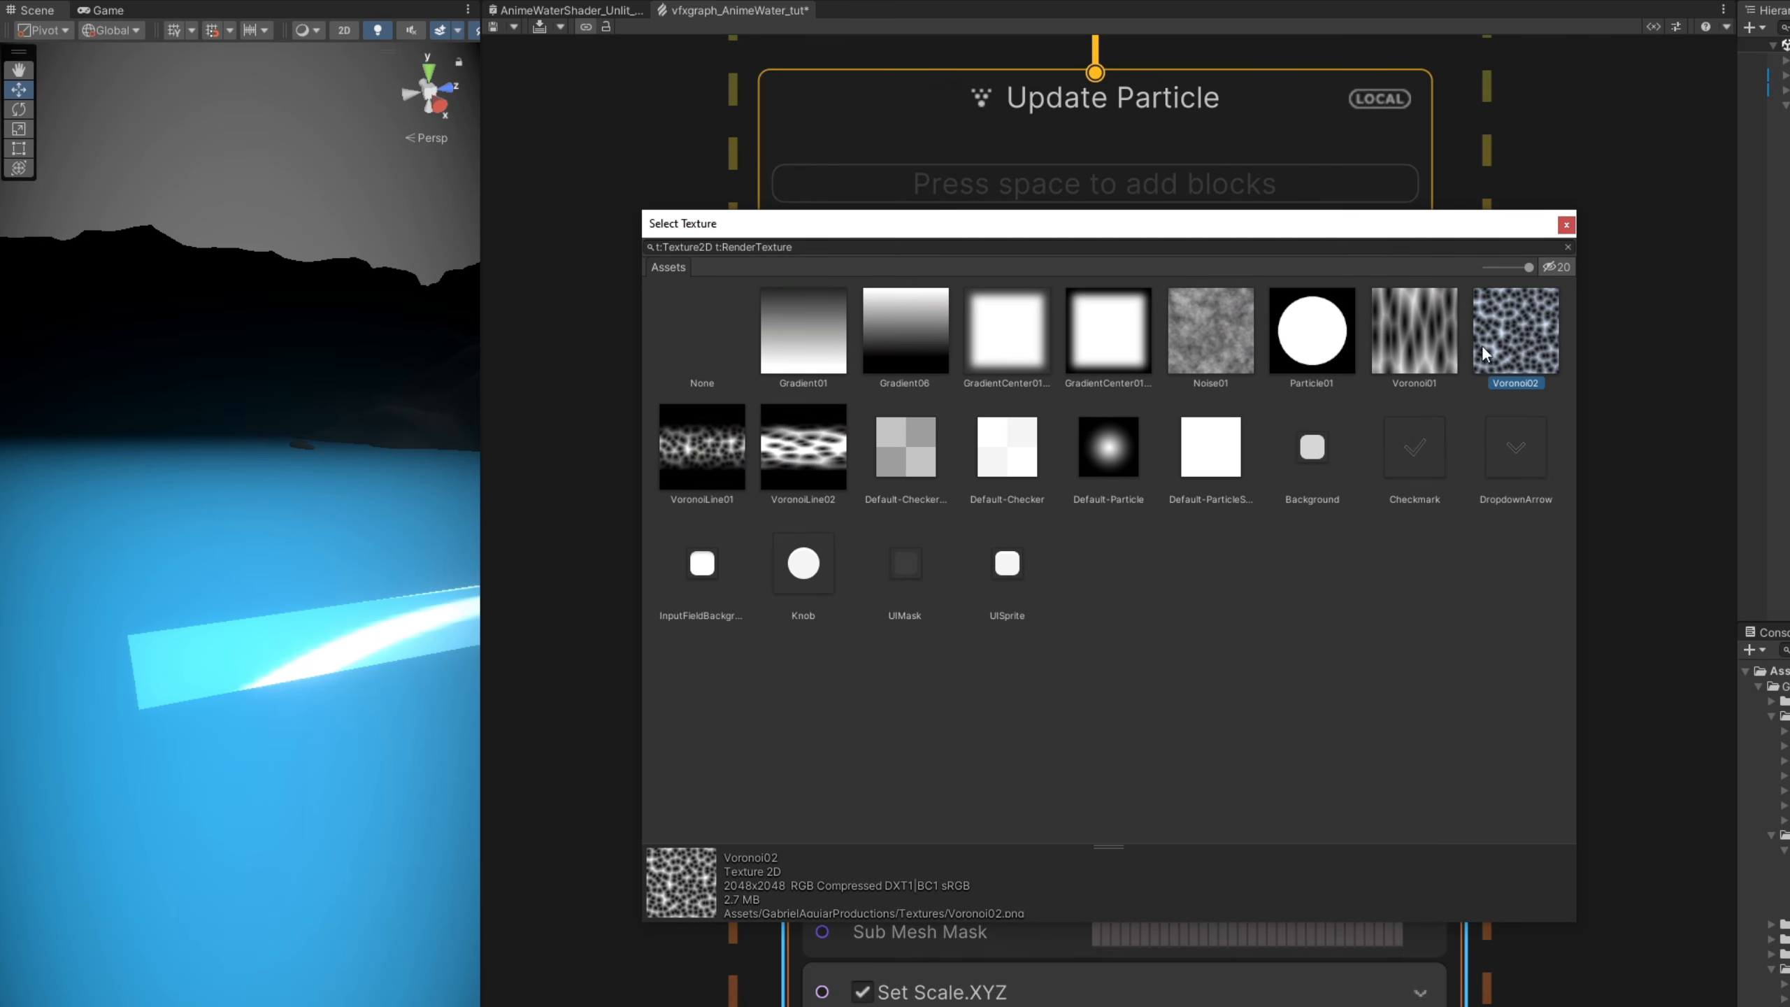
pyautogui.doubleClick(1541, 337)
pyautogui.click(1230, 800)
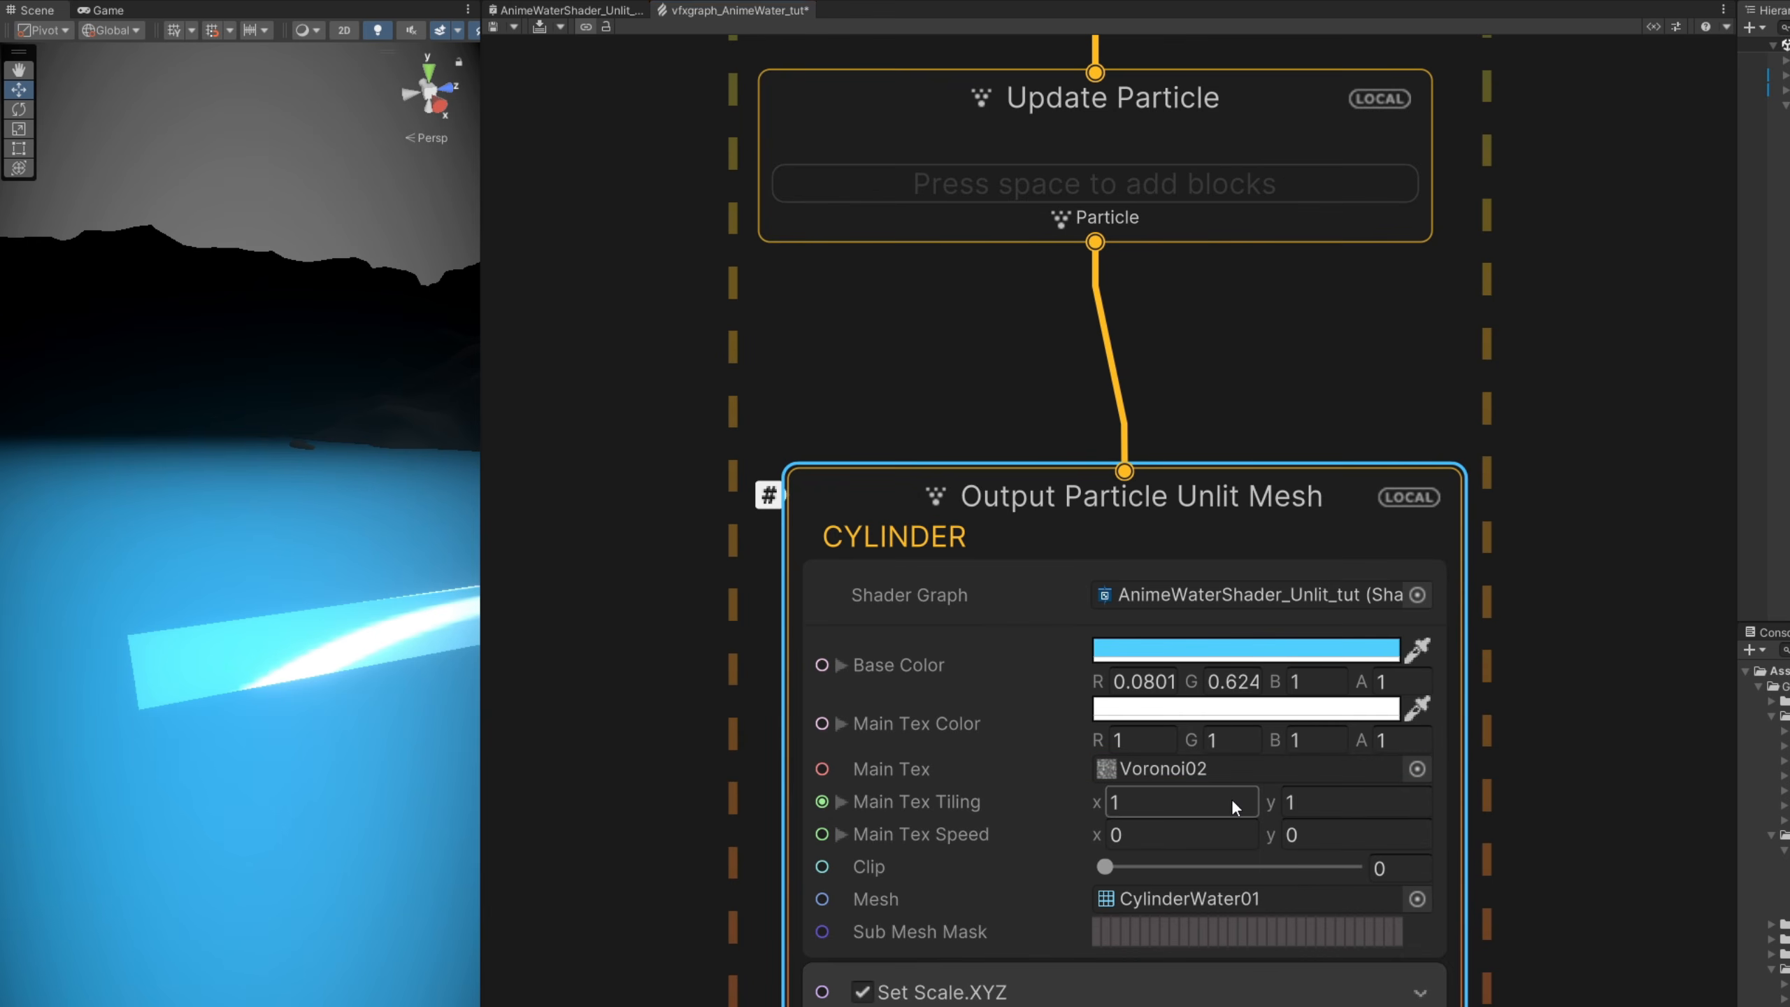
pyautogui.click(574, 67)
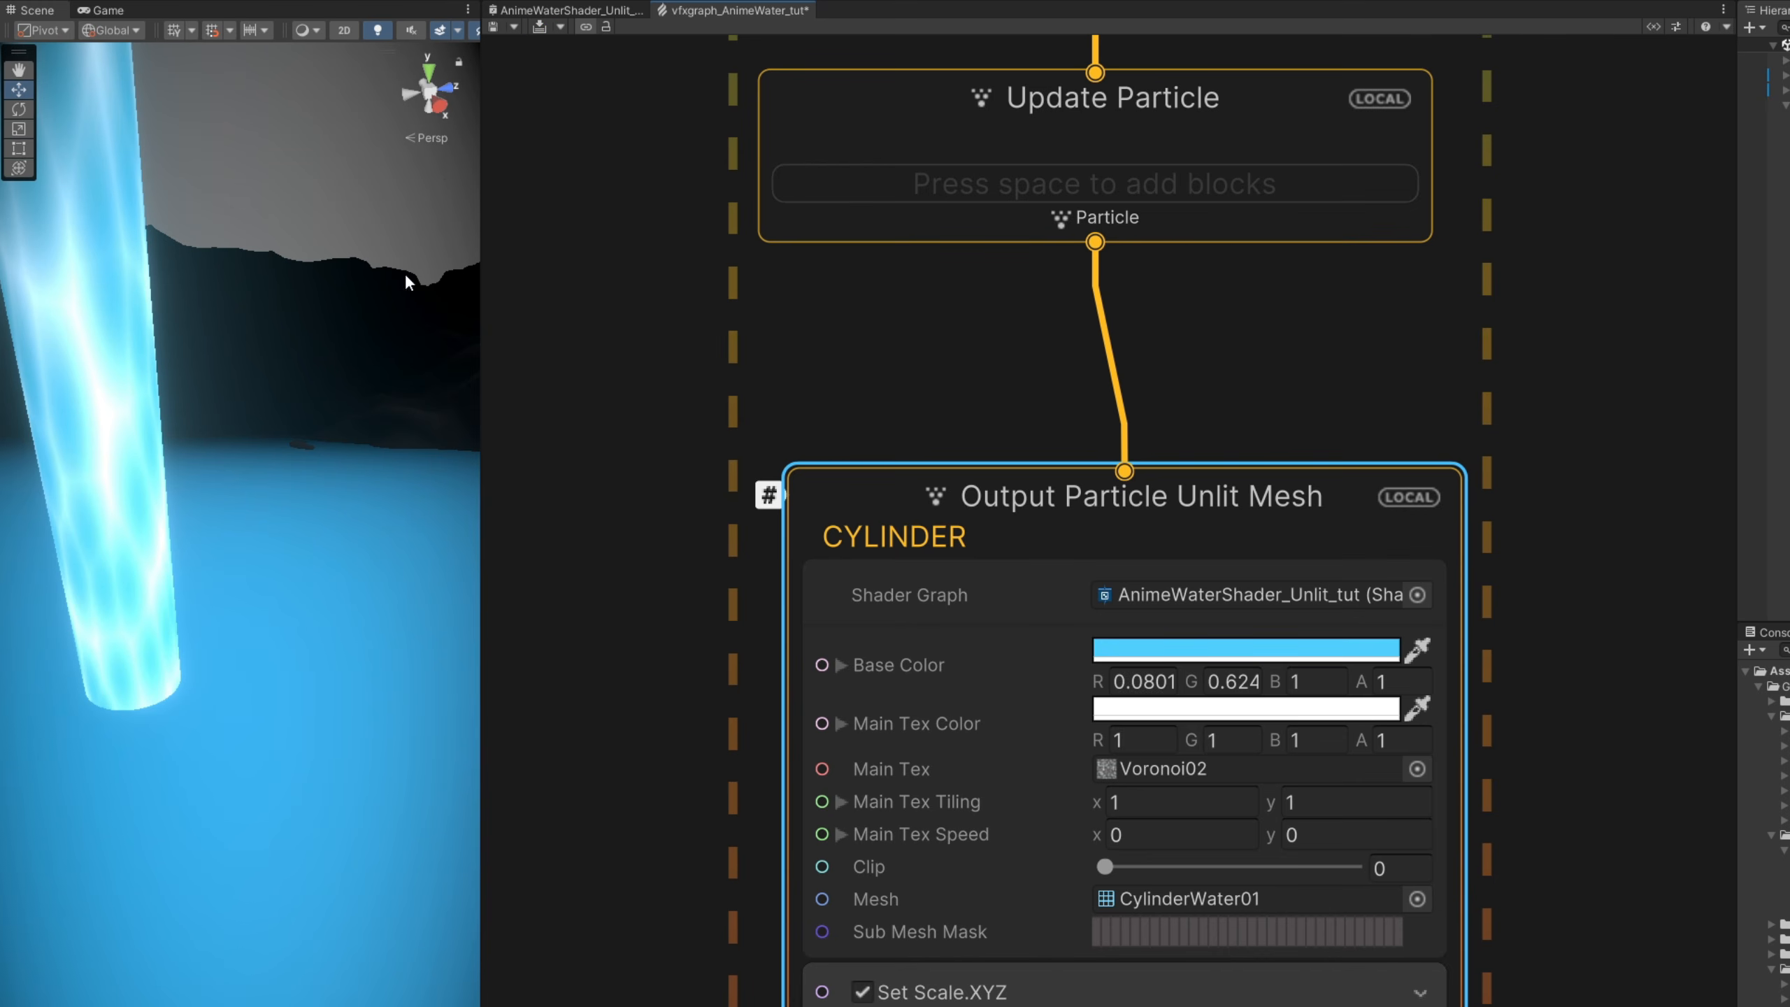
pyautogui.keyDown('alt'); pyautogui.moveTo(406, 273); pyautogui.dragTo(279, 258); pyautogui.keyUp('alt')
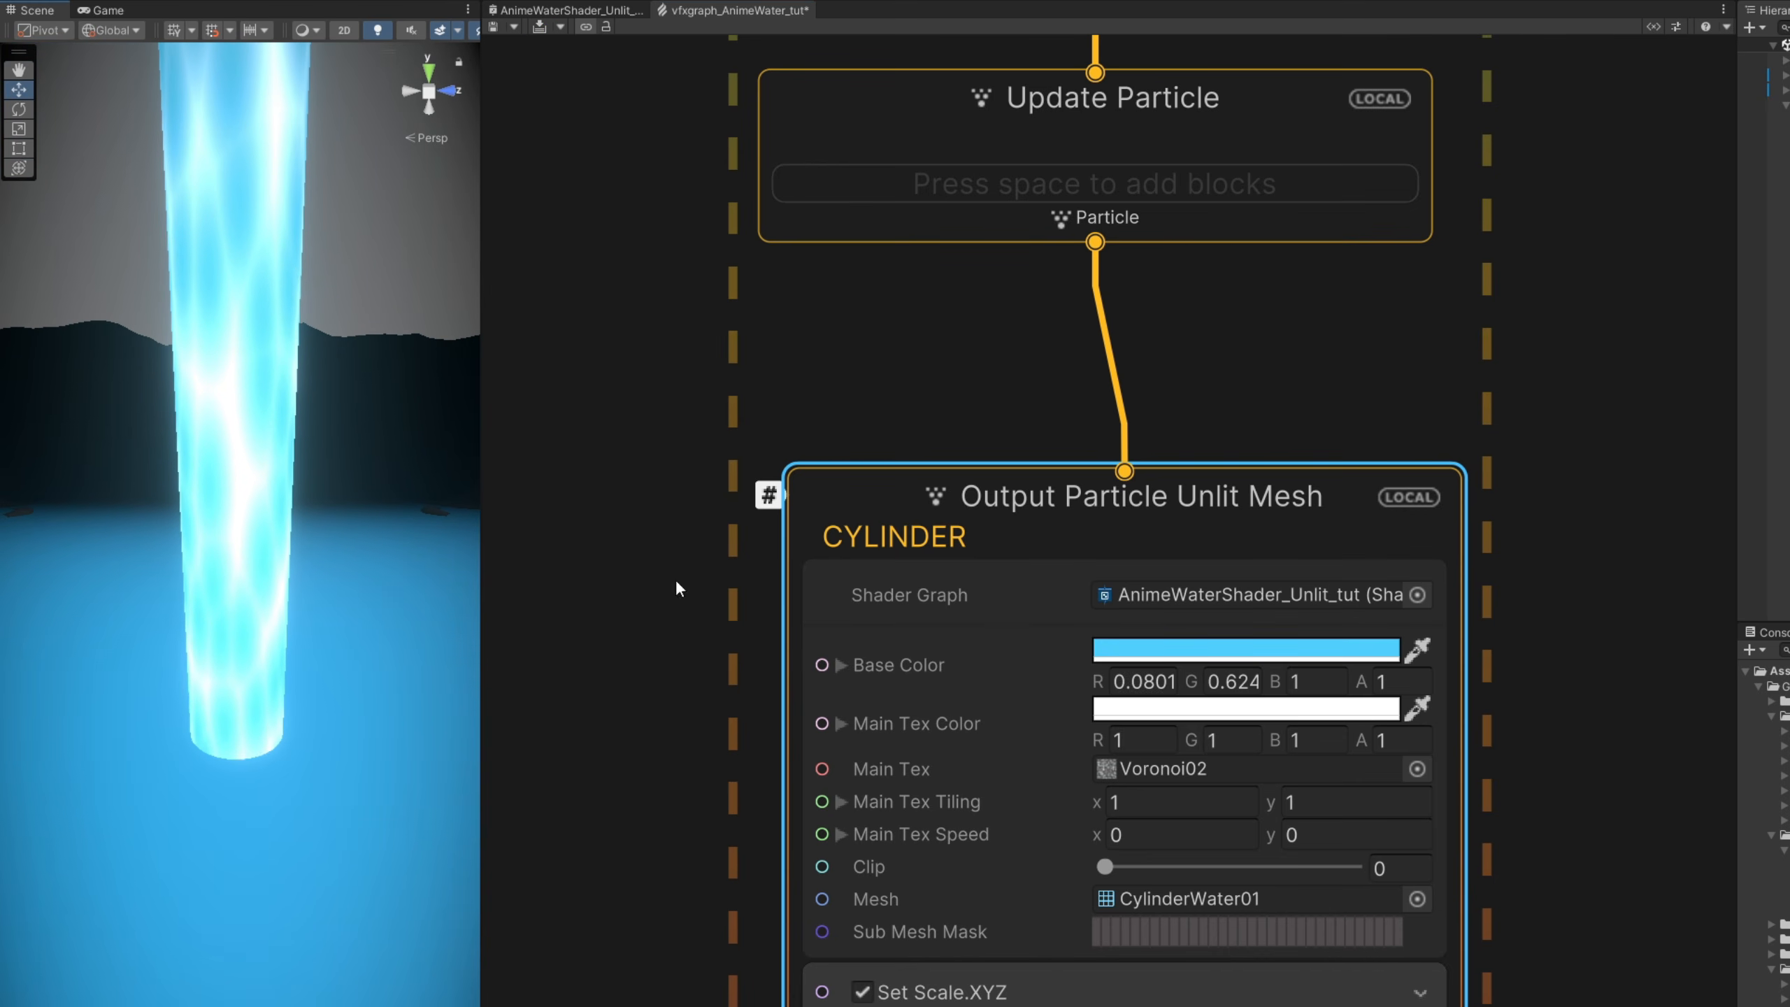
# - Set the CYLINDER output's Main Tex Tiling to X 1.5, Y 0.33 and its Main Tex Speed Y to 0.5
pyautogui.click(1186, 802)
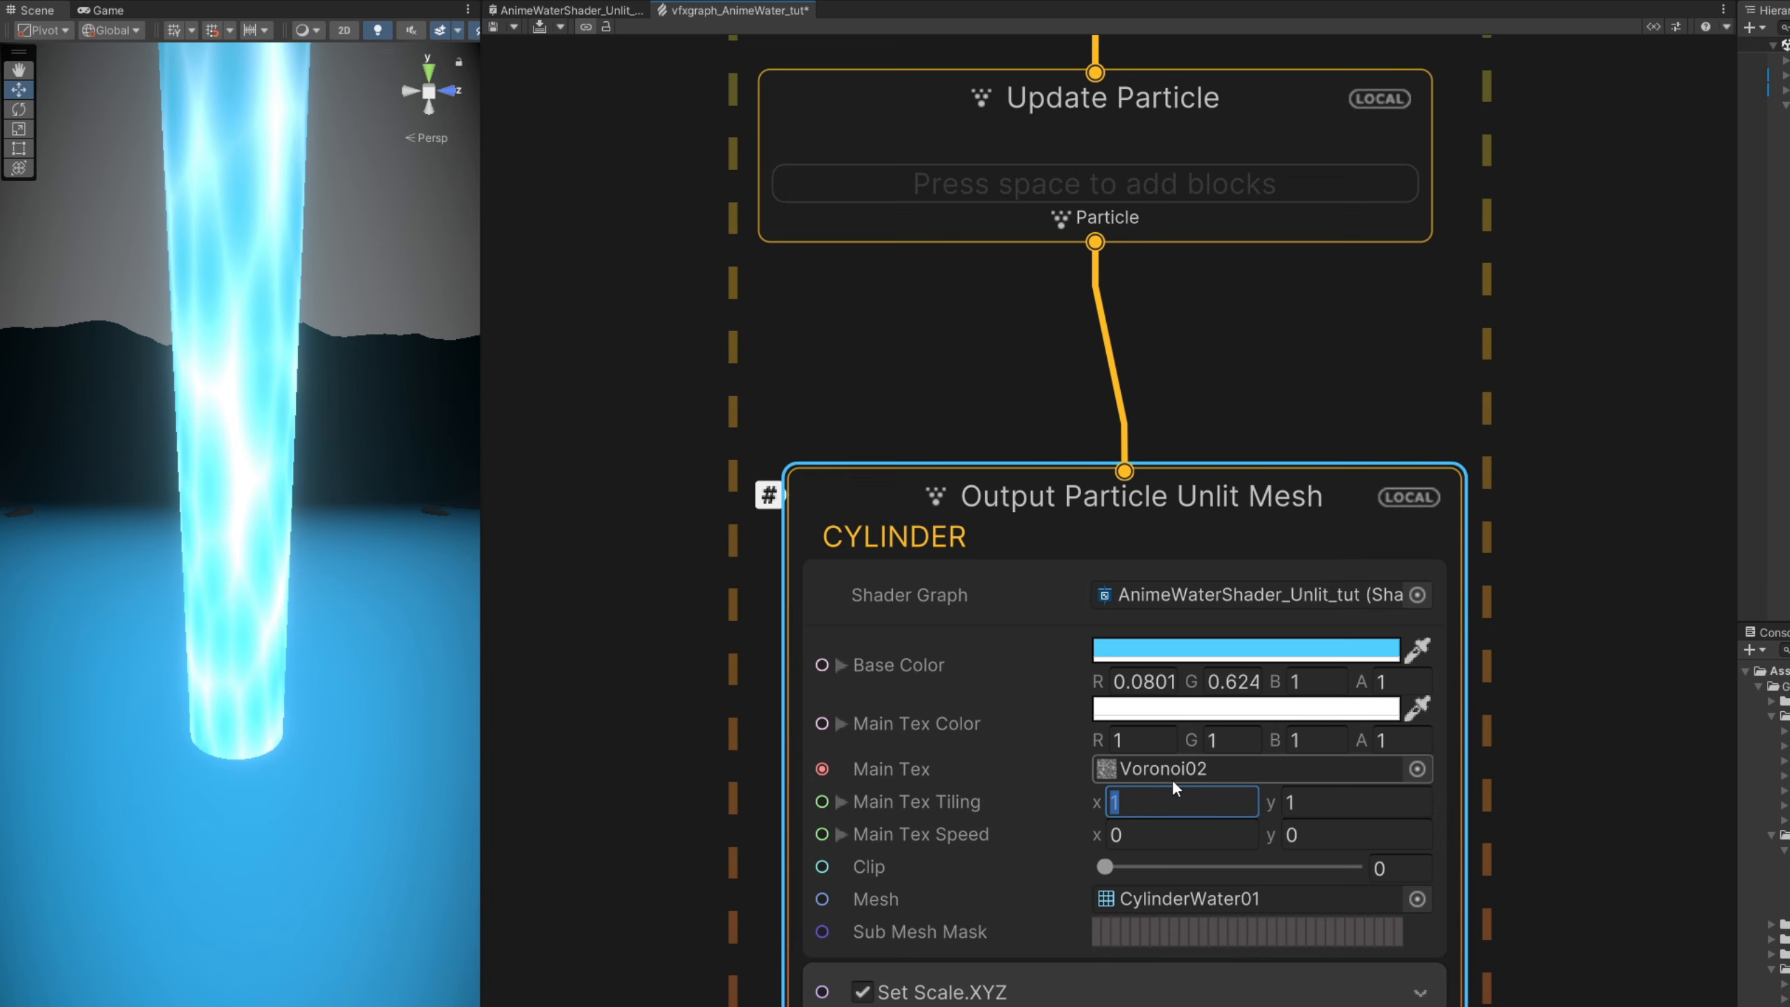
pyautogui.write('1.5')
pyautogui.click(1303, 797)
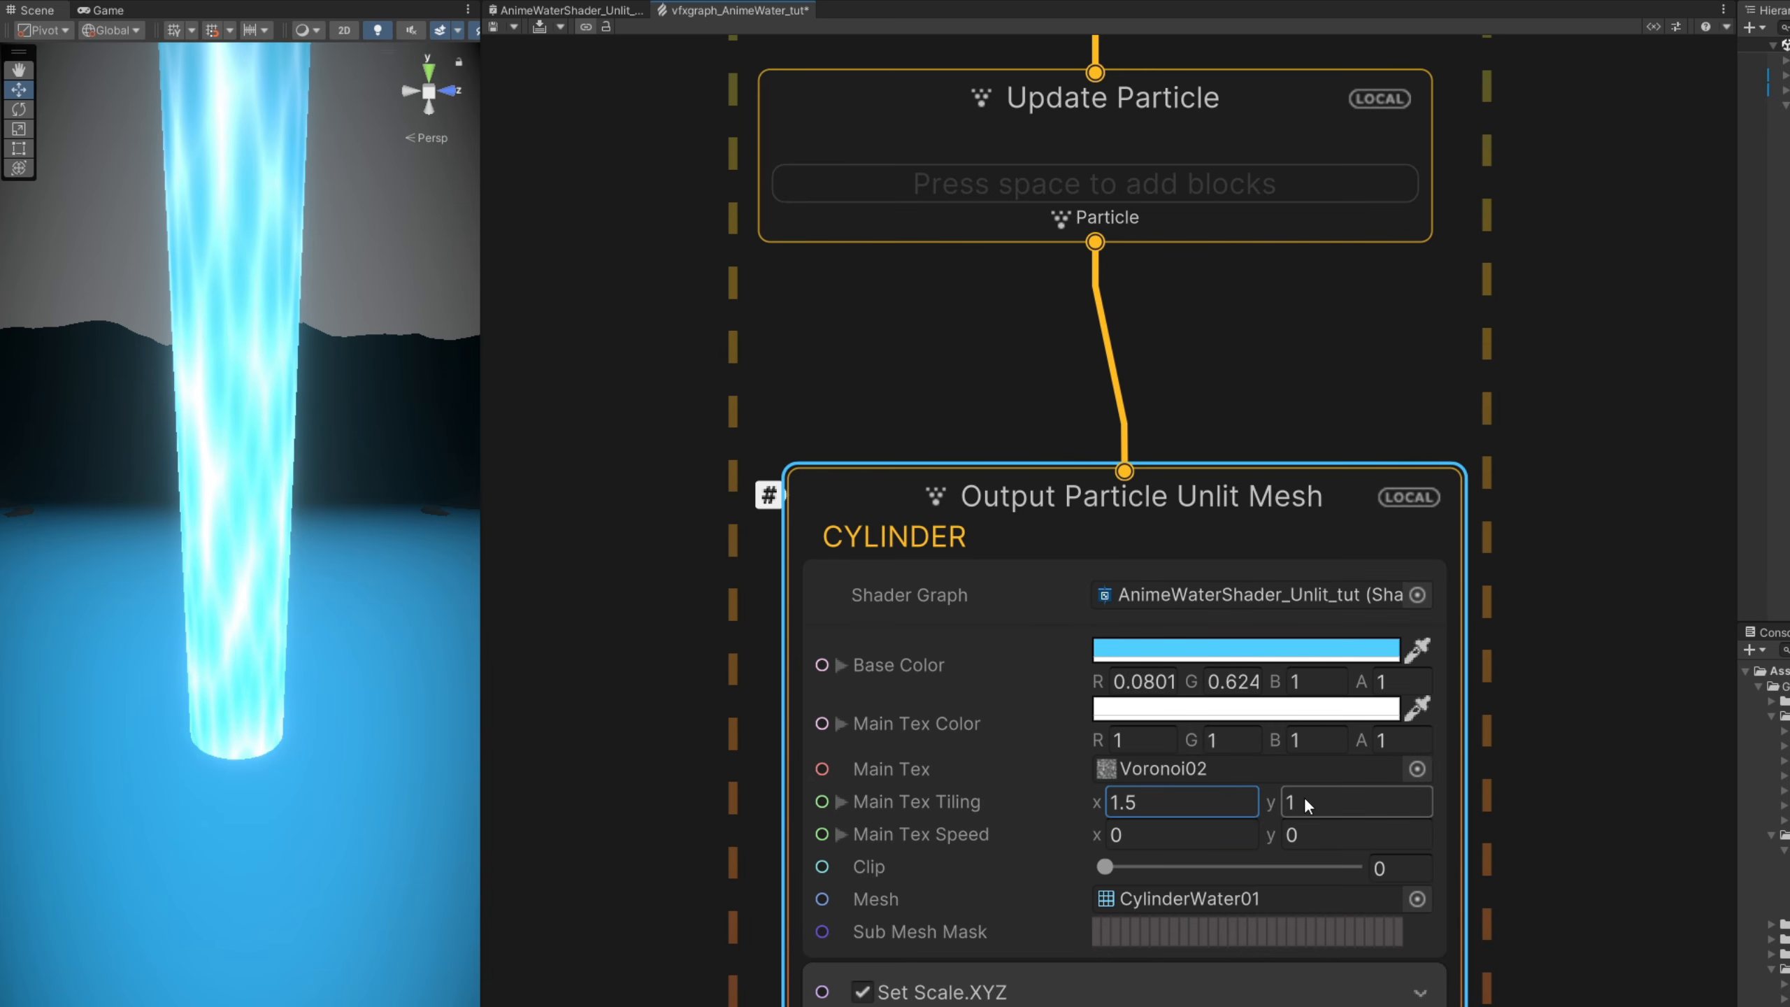
pyautogui.write('.33')
pyautogui.press('Return')
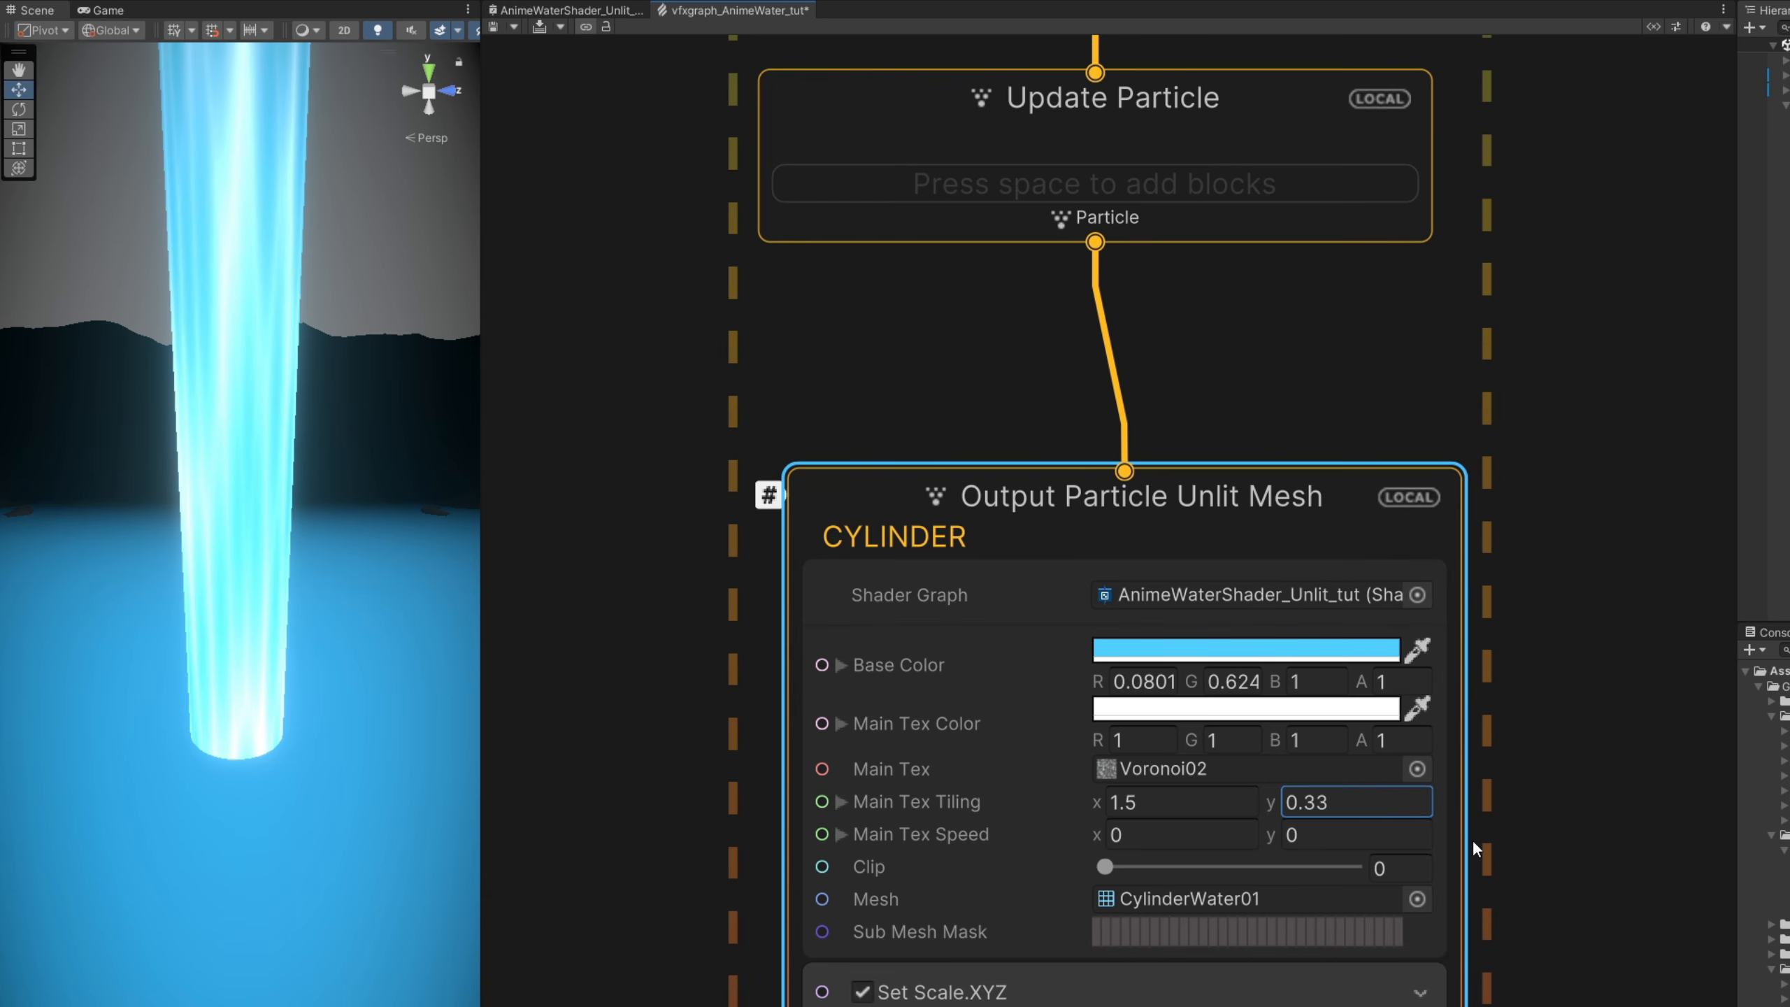
pyautogui.click(1353, 837)
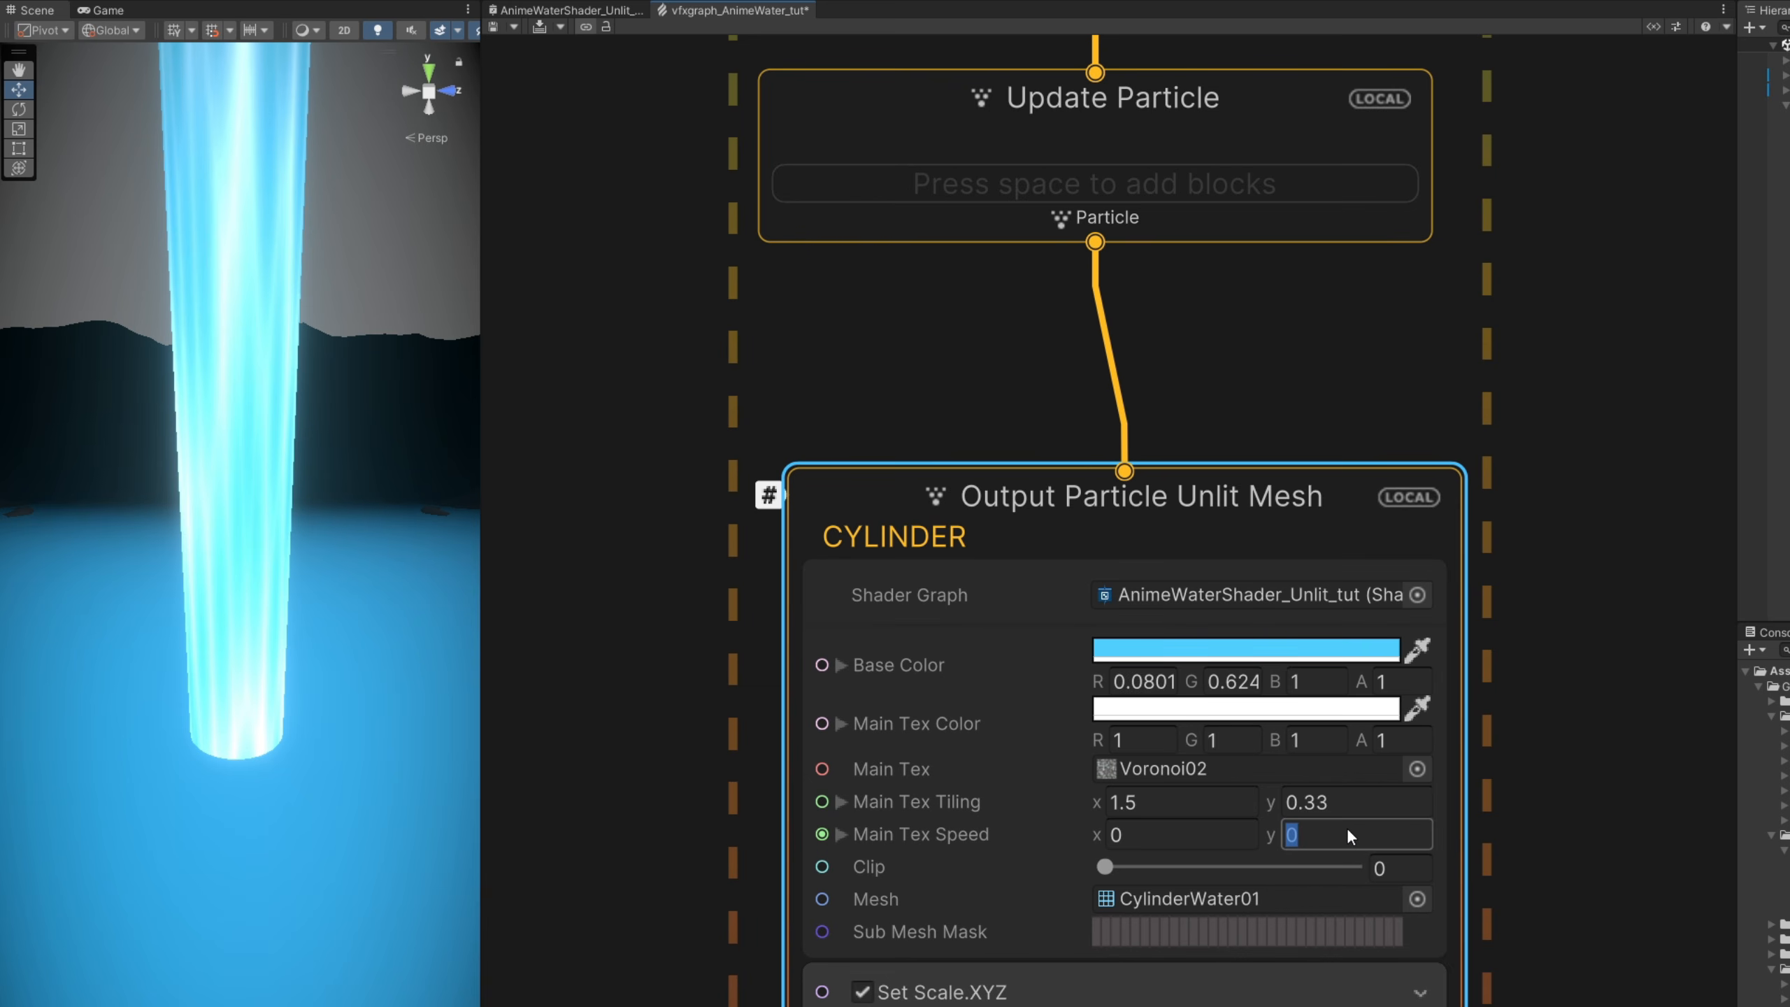
pyautogui.write('0.5')
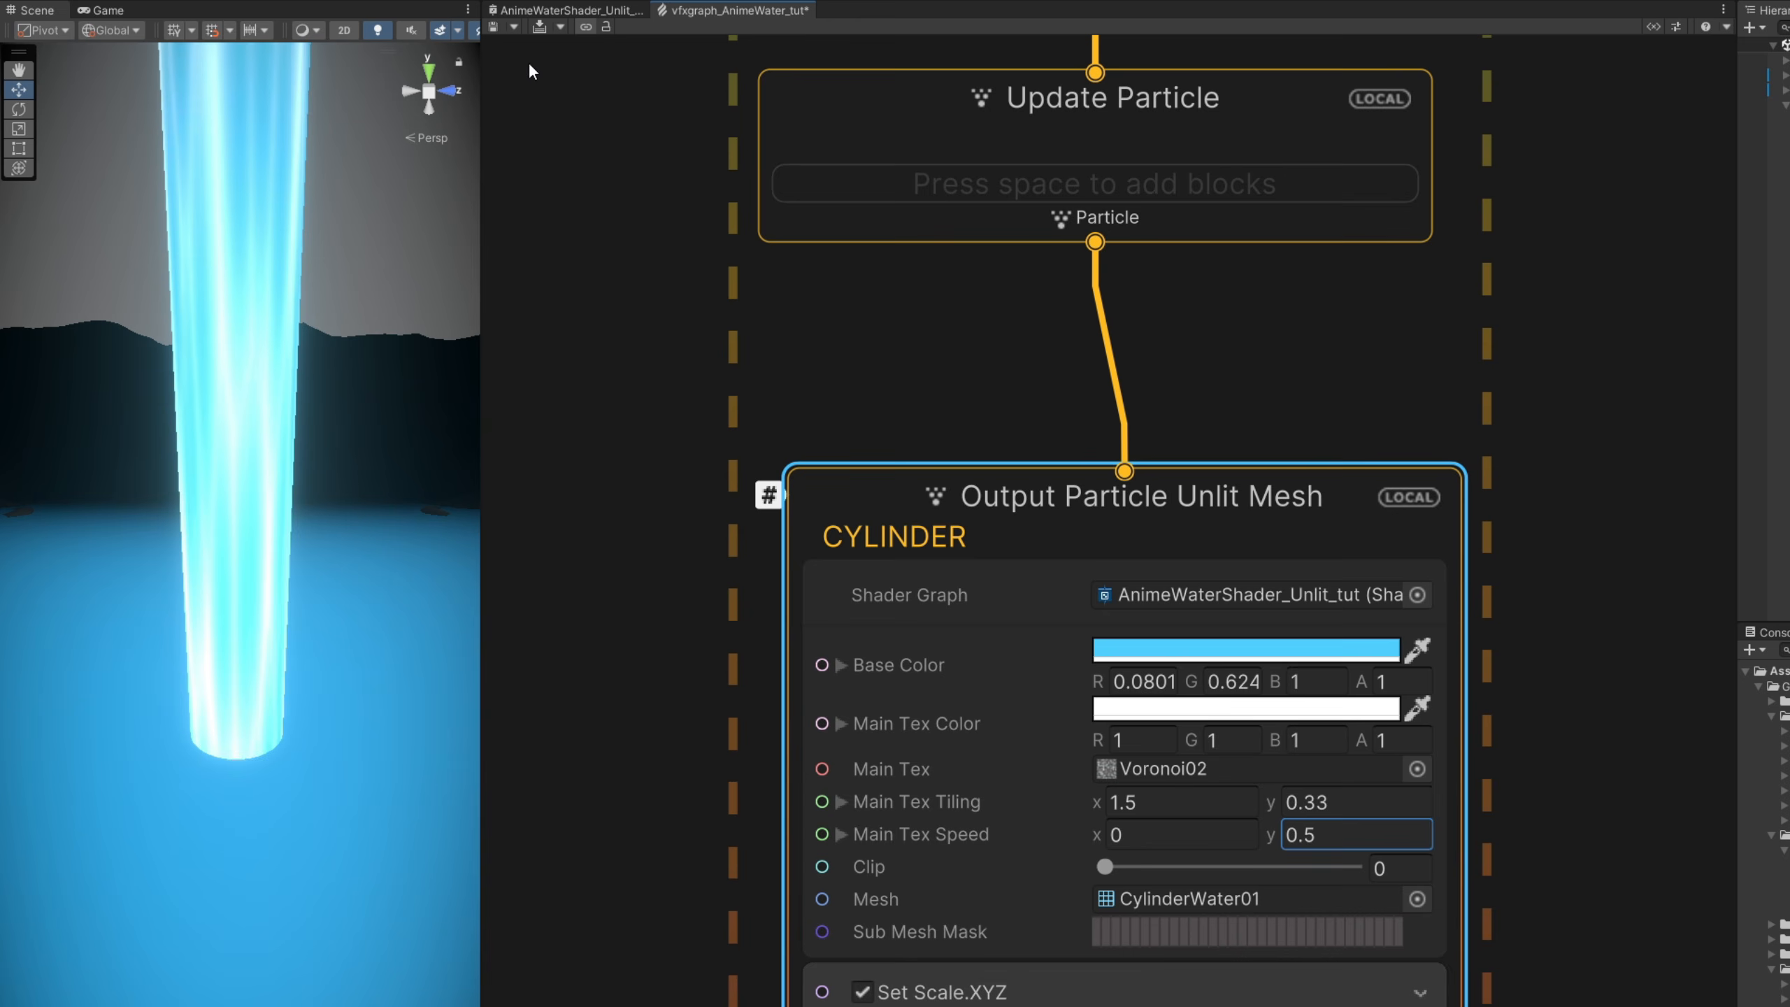
# - Switch to the AnimeWaterShader_Unlit_tut shader graph and shift the texture and Multiply nodes away from the Add node to make room
pyautogui.click(566, 9)
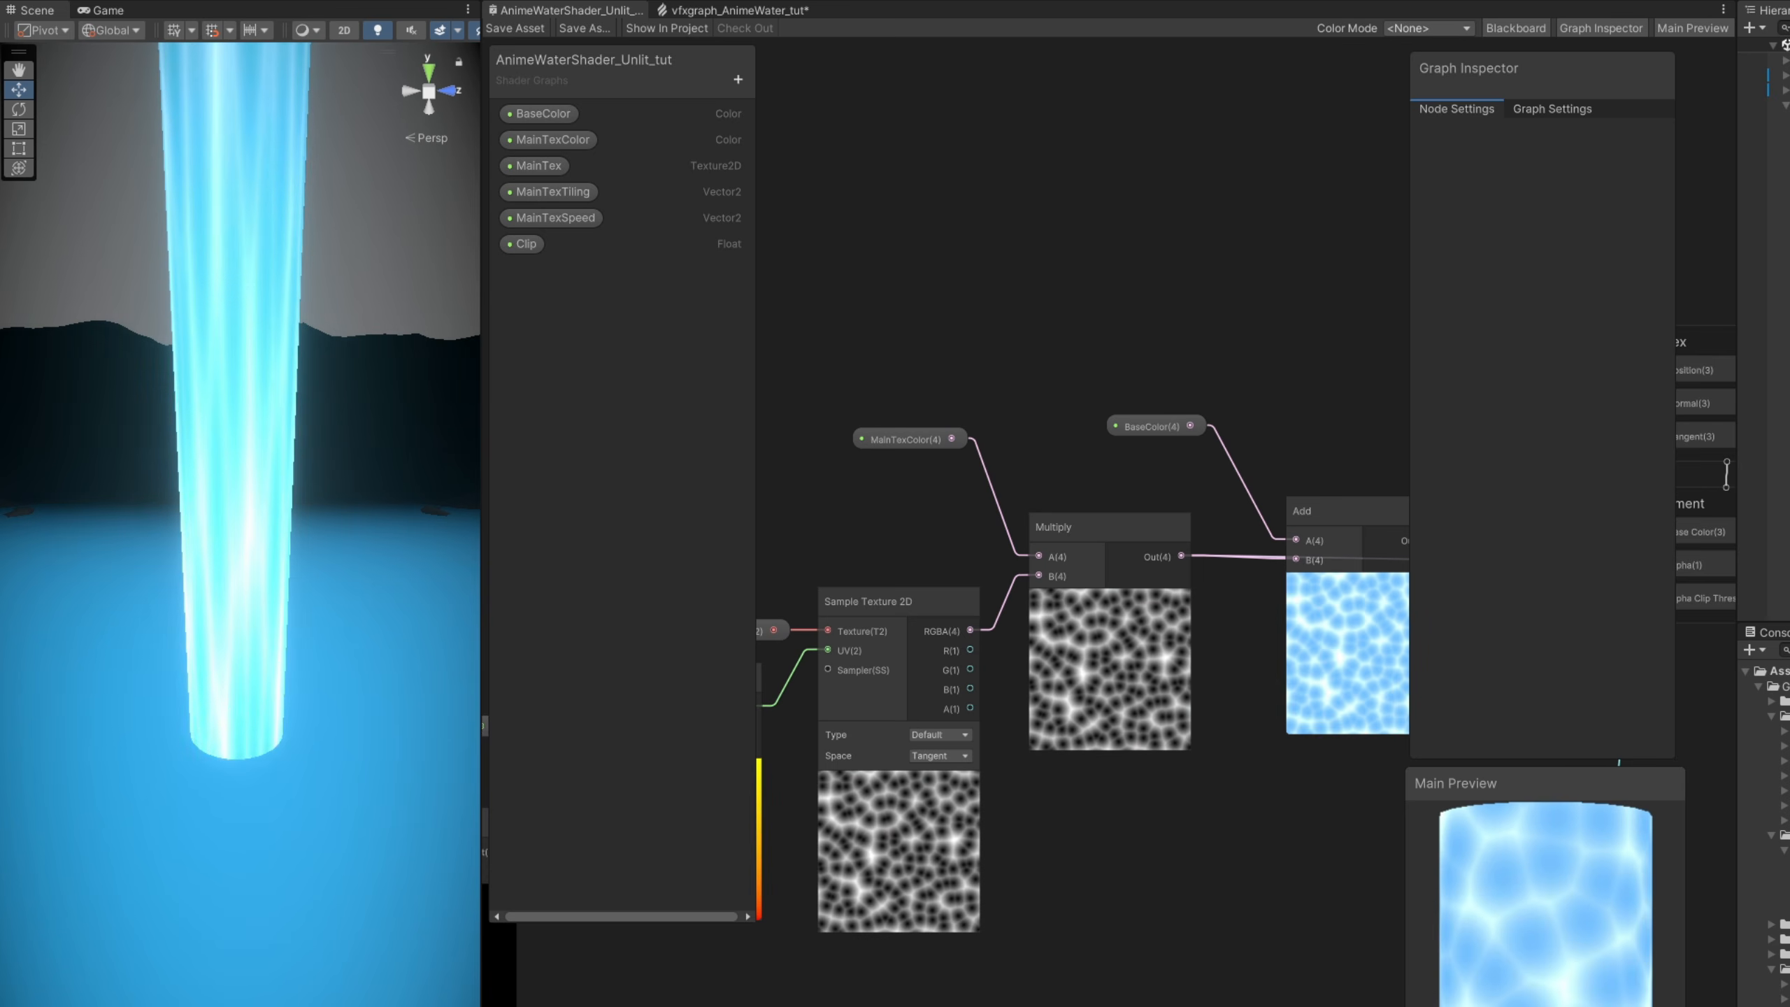
pyautogui.moveTo(994, 780); pyautogui.dragTo(1274, 754, button='middle')
pyautogui.scroll(-6, 1273, 783)
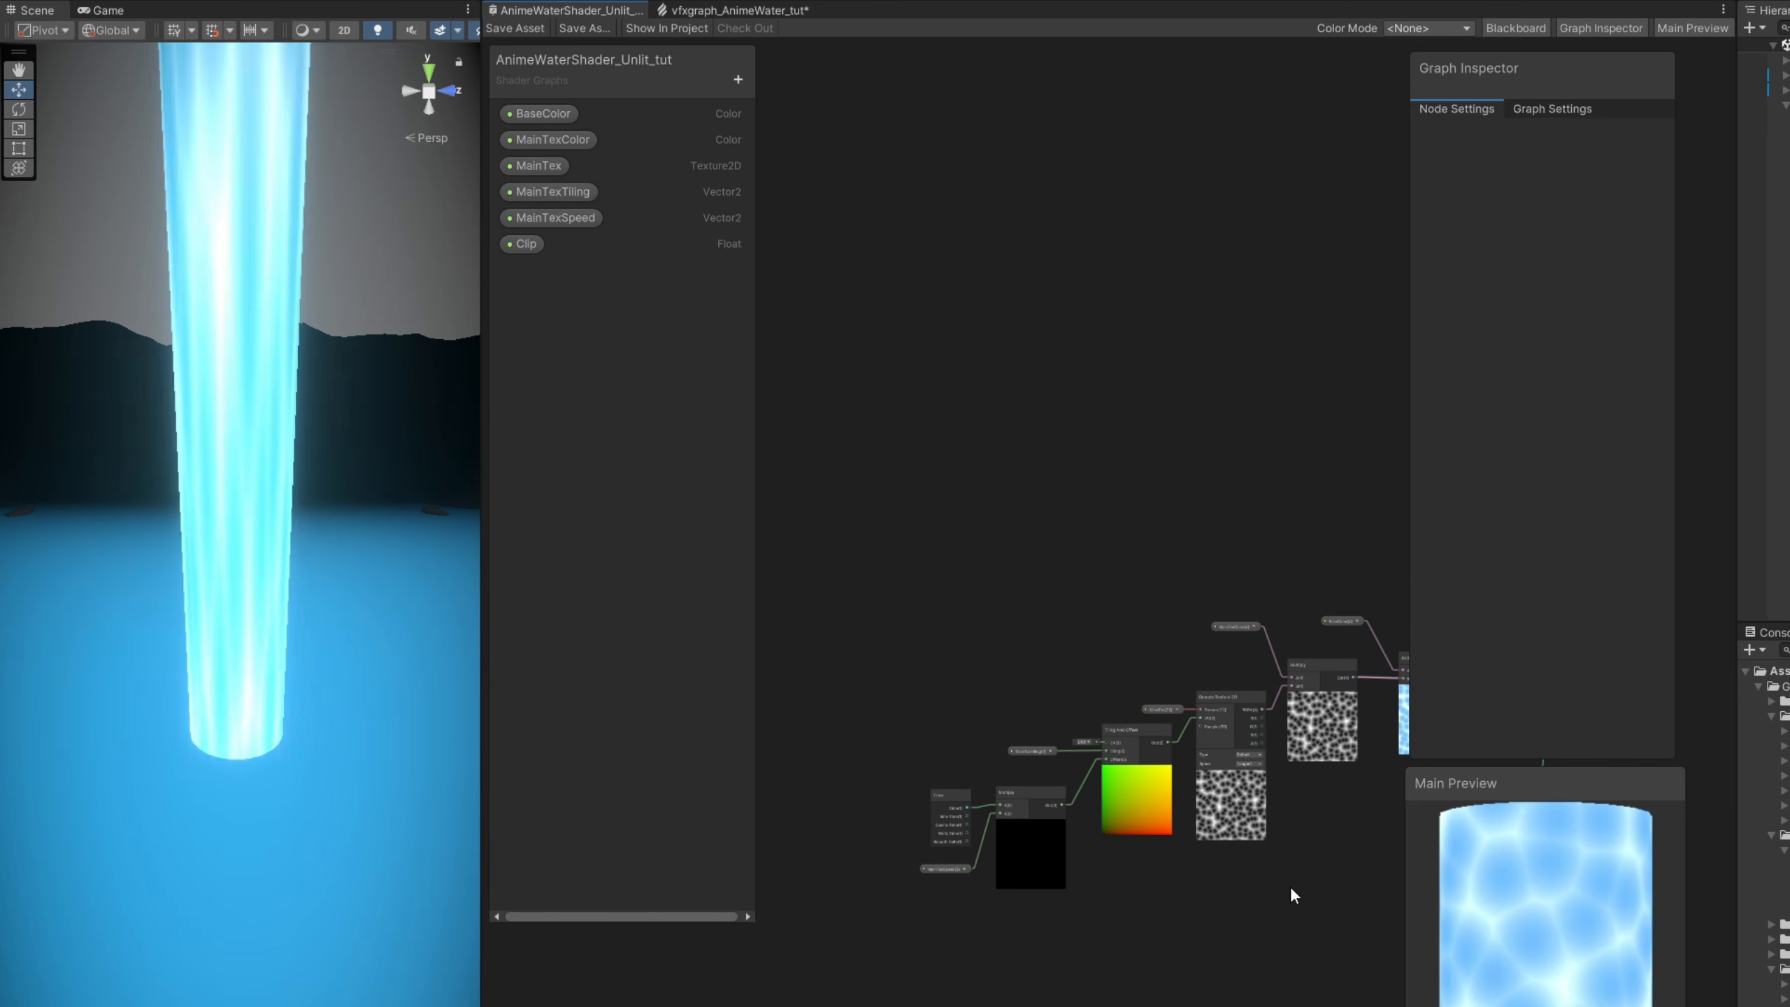
pyautogui.moveTo(1290, 886); pyautogui.dragTo(872, 624)
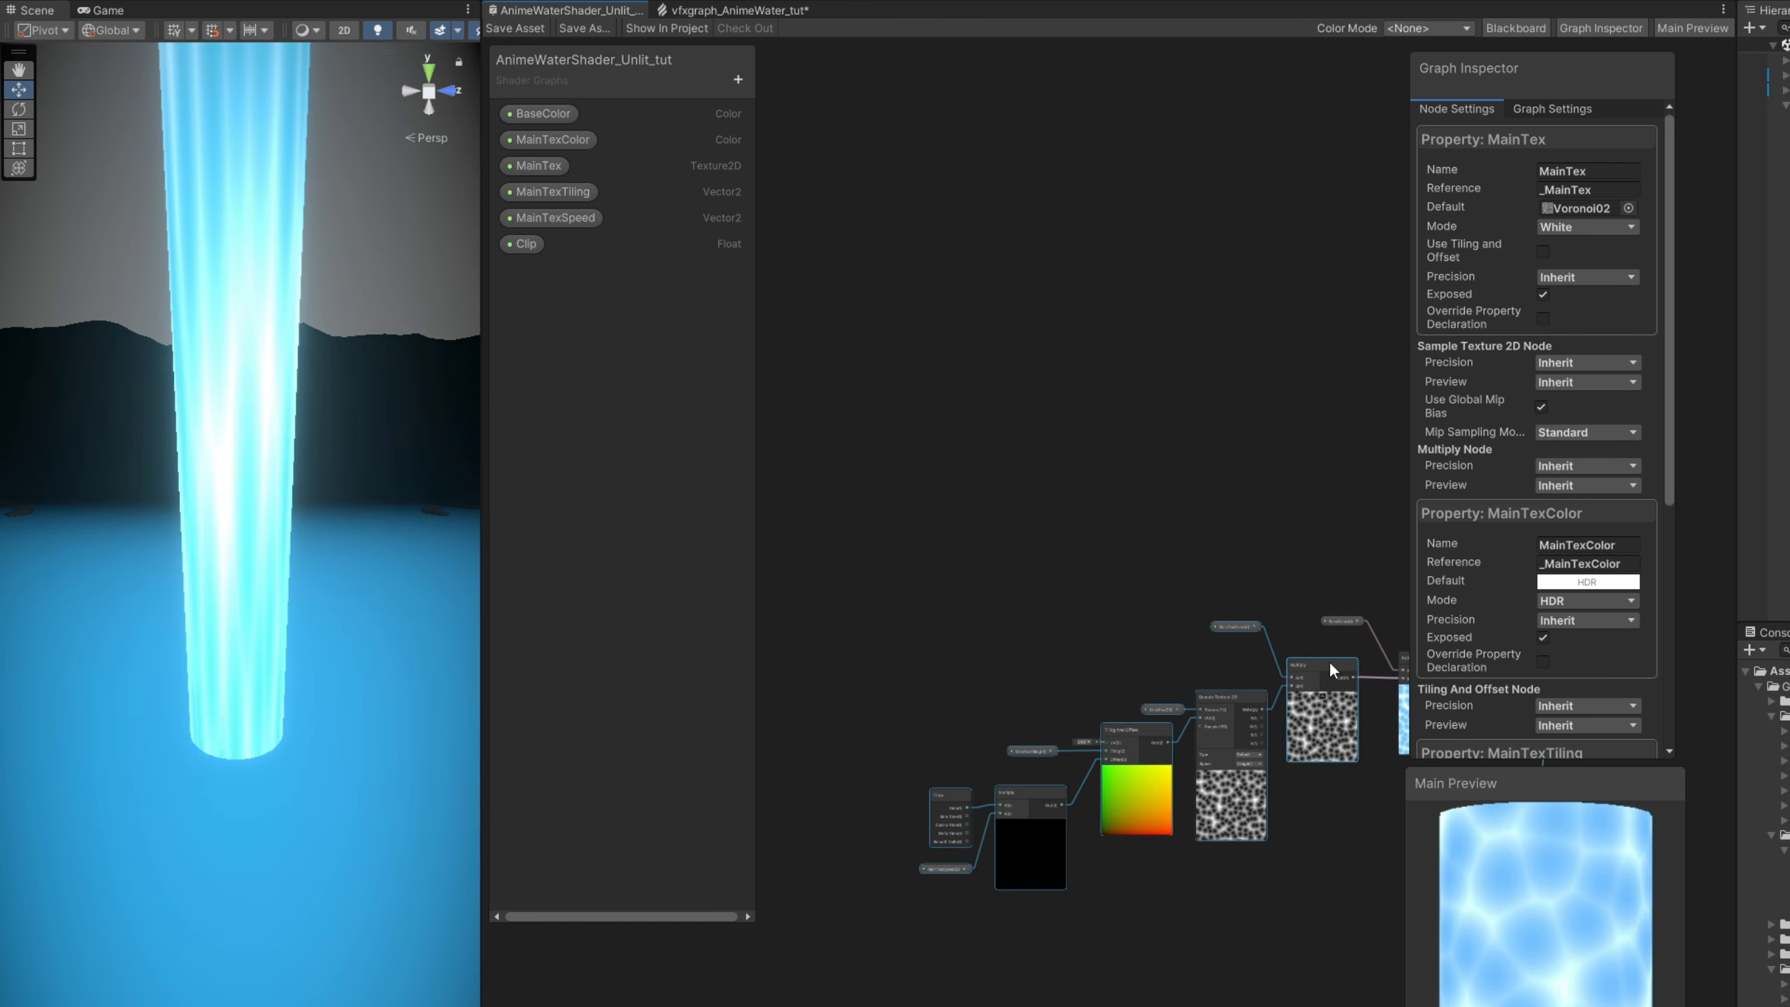
pyautogui.moveTo(1328, 667); pyautogui.dragTo(1193, 671)
pyautogui.click(1188, 642)
# - Create a Power node from the Multiply output and connect its output to the Add node's B input
pyautogui.scroll(5, 1144, 655)
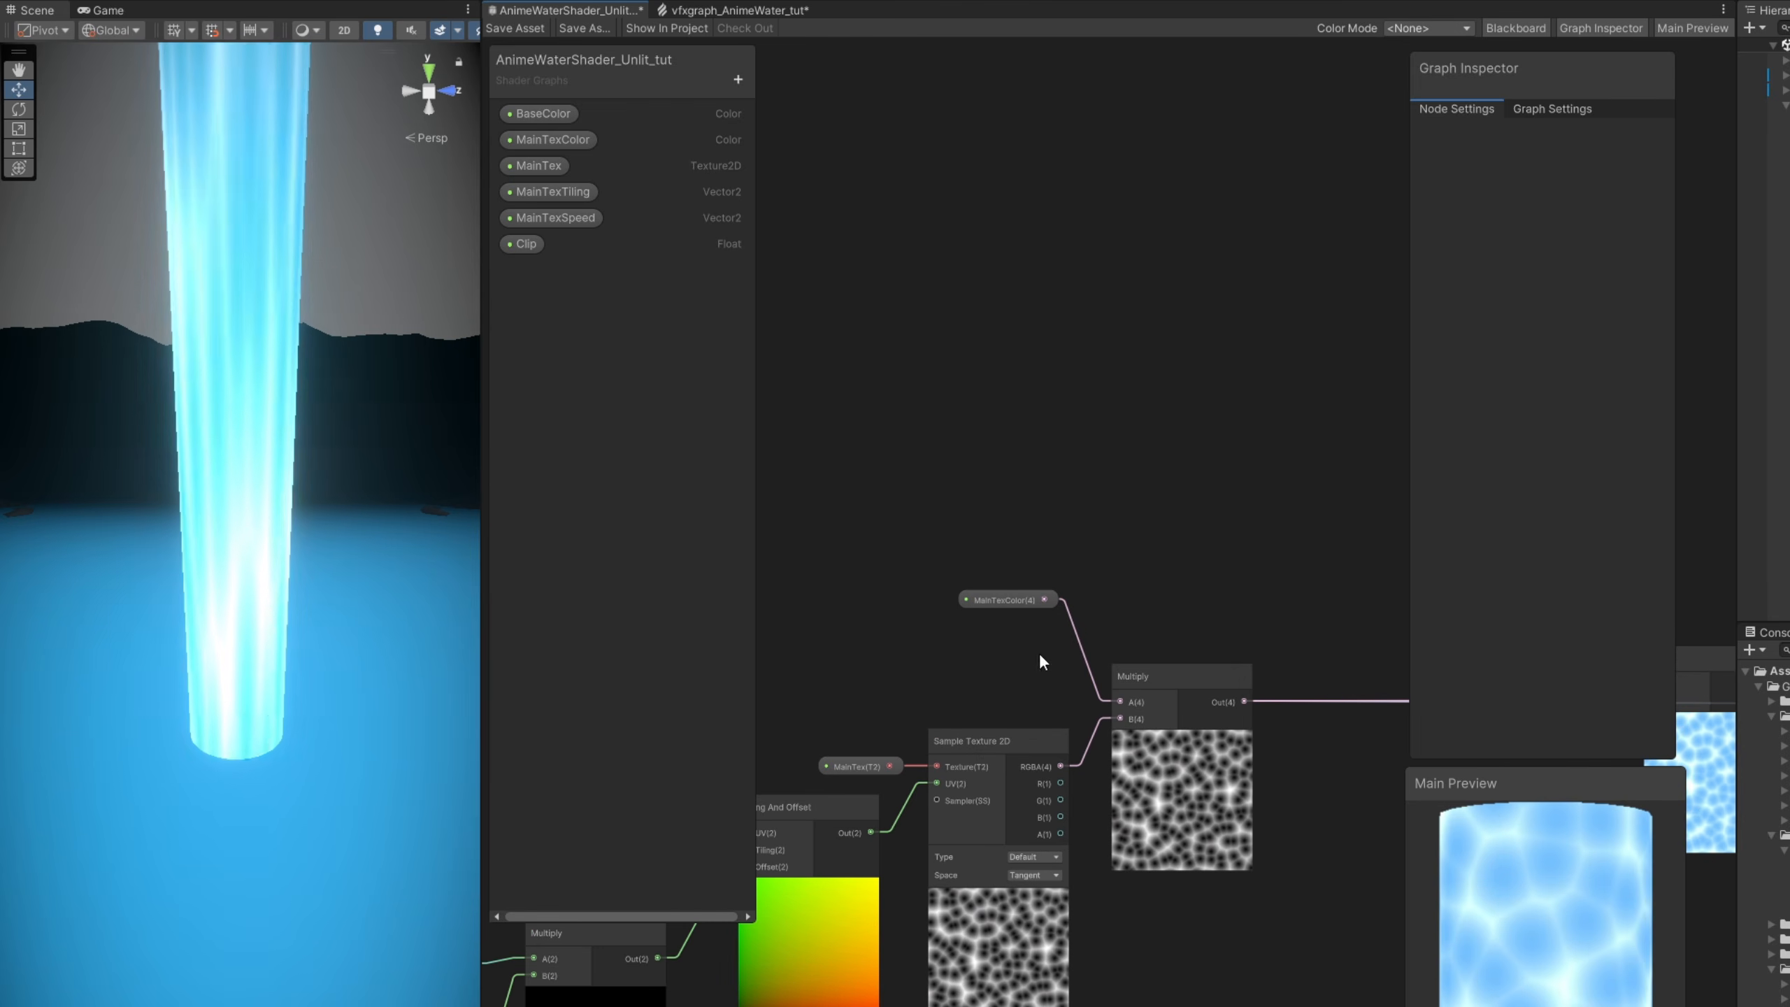
pyautogui.moveTo(1219, 635); pyautogui.dragTo(1075, 633, button='middle')
pyautogui.moveTo(1104, 698); pyautogui.dragTo(1191, 672)
pyautogui.write('power')
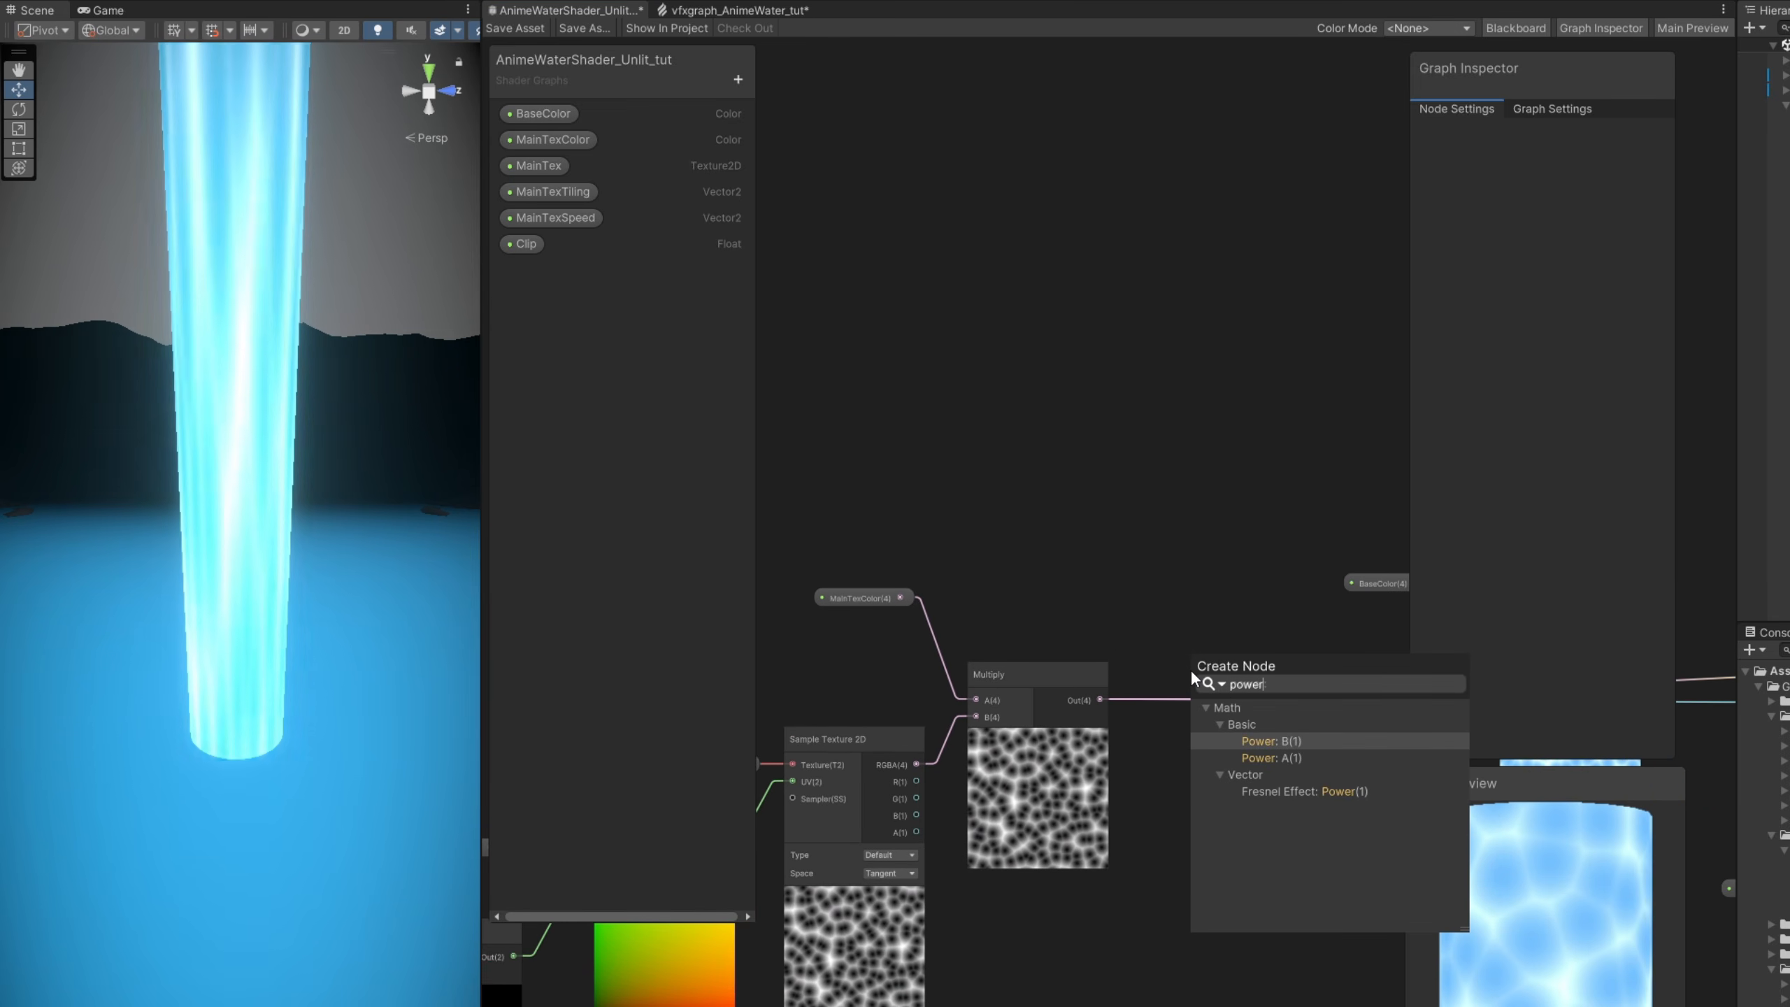
pyautogui.press('Return')
pyautogui.moveTo(1189, 654); pyautogui.dragTo(1285, 683)
pyautogui.moveTo(1285, 683); pyautogui.dragTo(1116, 629, button='middle')
pyautogui.moveTo(1222, 670); pyautogui.dragTo(1367, 661)
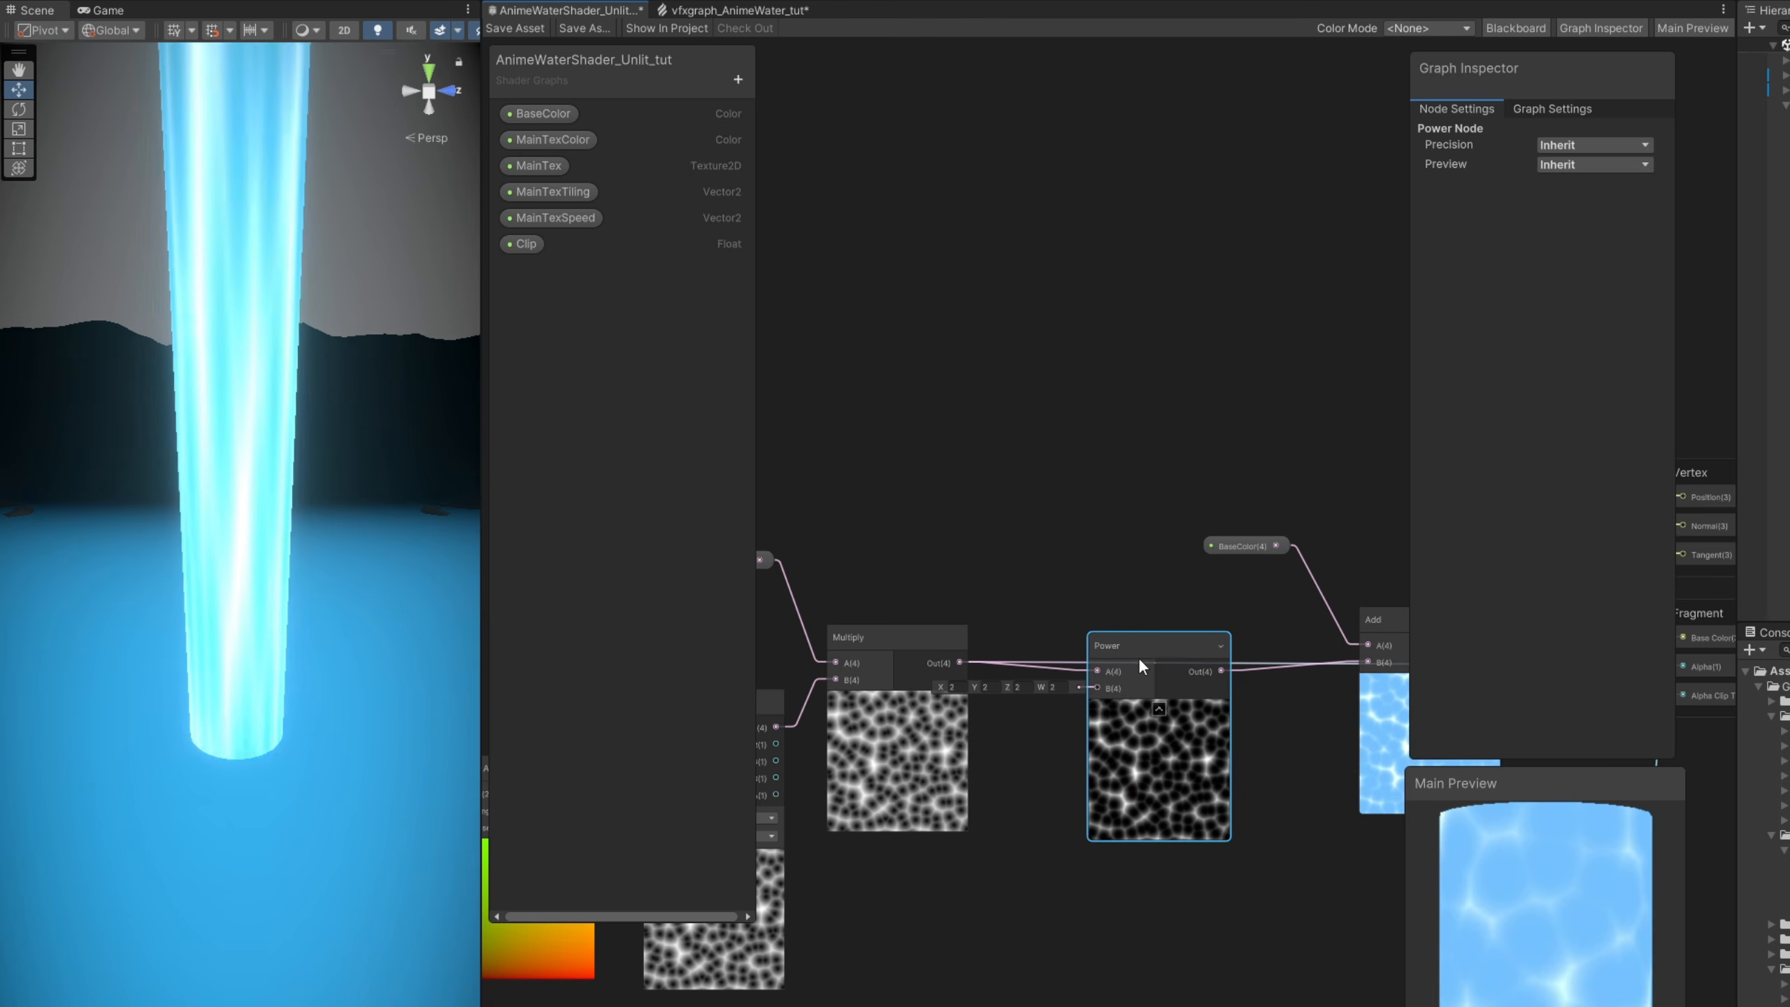
# - Connect the Power output to the Fragment's Alpha input and line the Power node up with the Multiply node
pyautogui.scroll(2, 1139, 658)
pyautogui.moveTo(1179, 669); pyautogui.dragTo(1007, 601, button='middle')
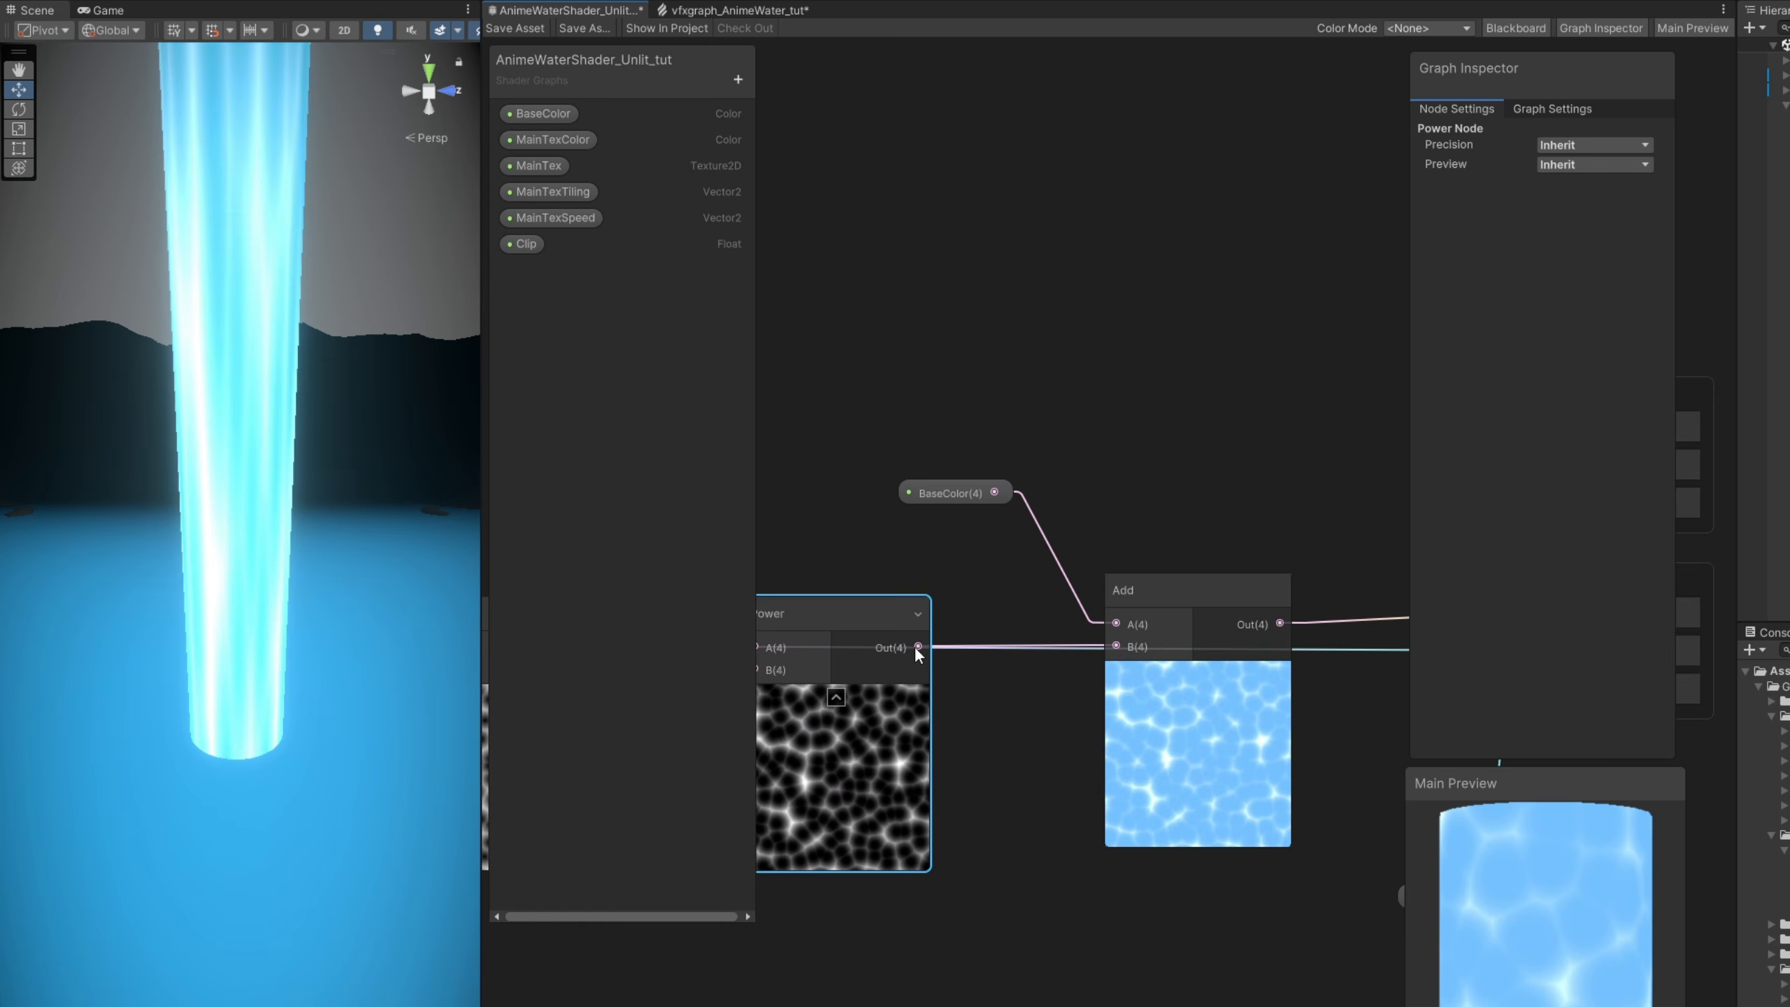
pyautogui.moveTo(915, 646); pyautogui.dragTo(1353, 650)
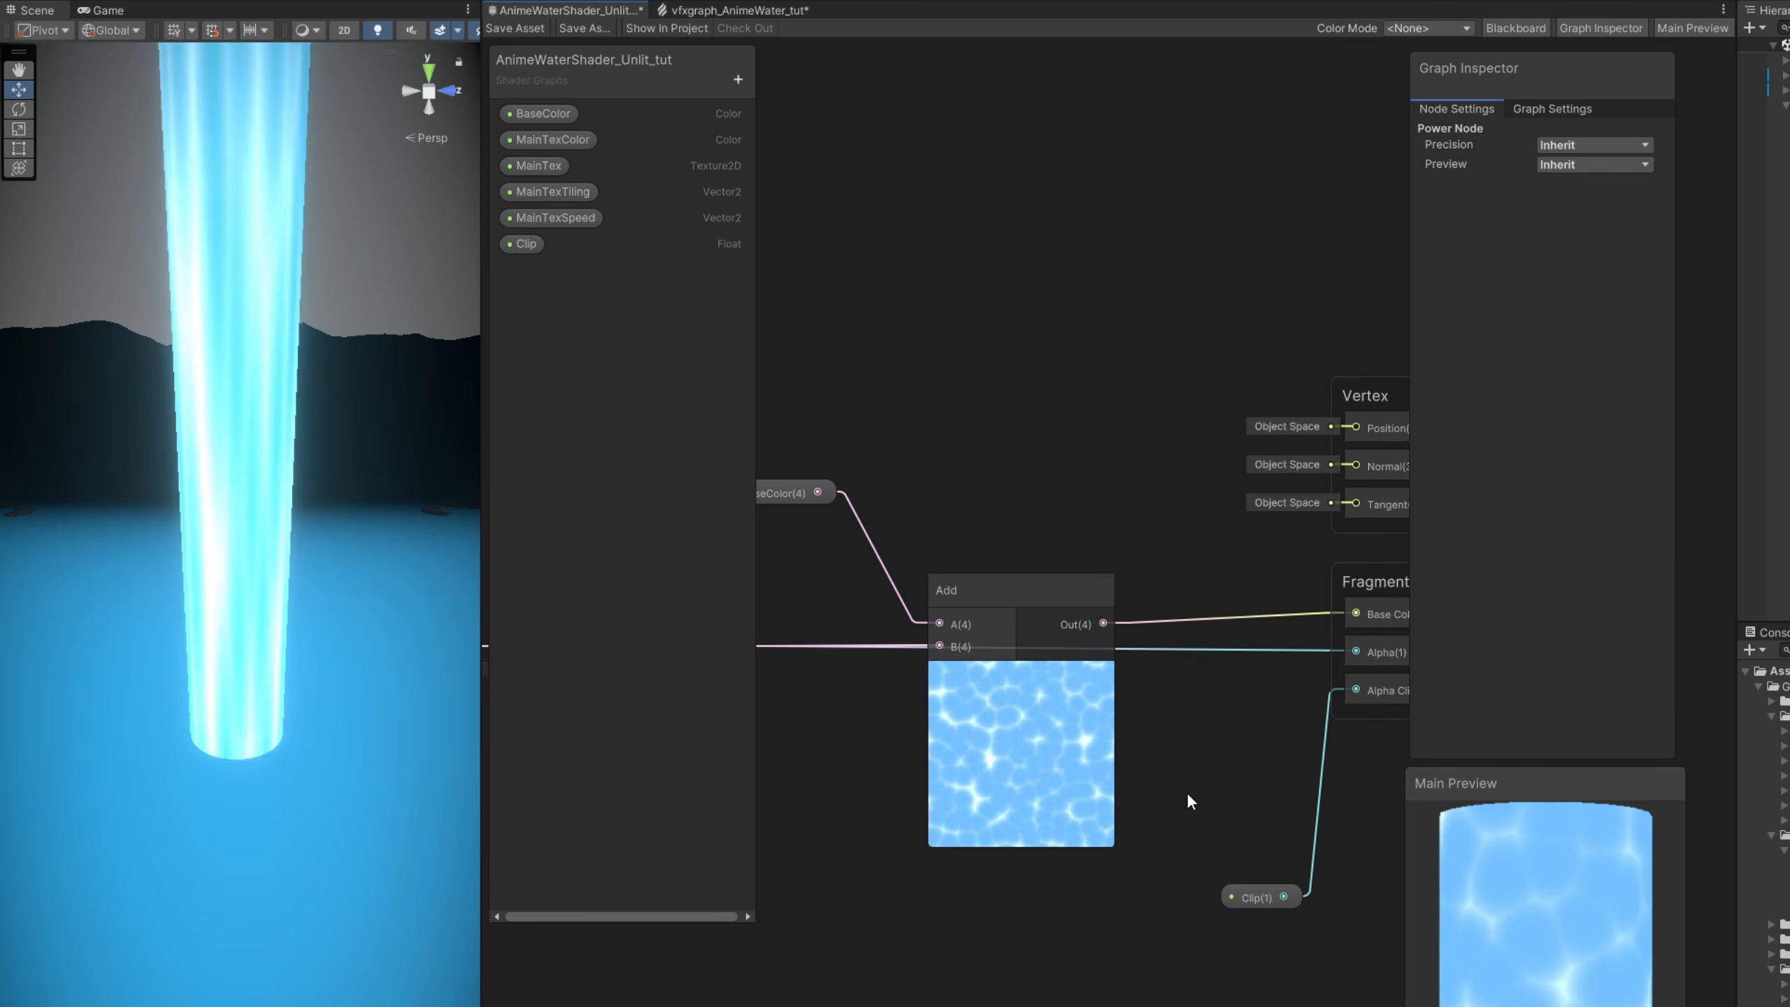
pyautogui.moveTo(1187, 798); pyautogui.dragTo(1758, 772, button='middle')
pyautogui.moveTo(1221, 579); pyautogui.dragTo(1281, 582)
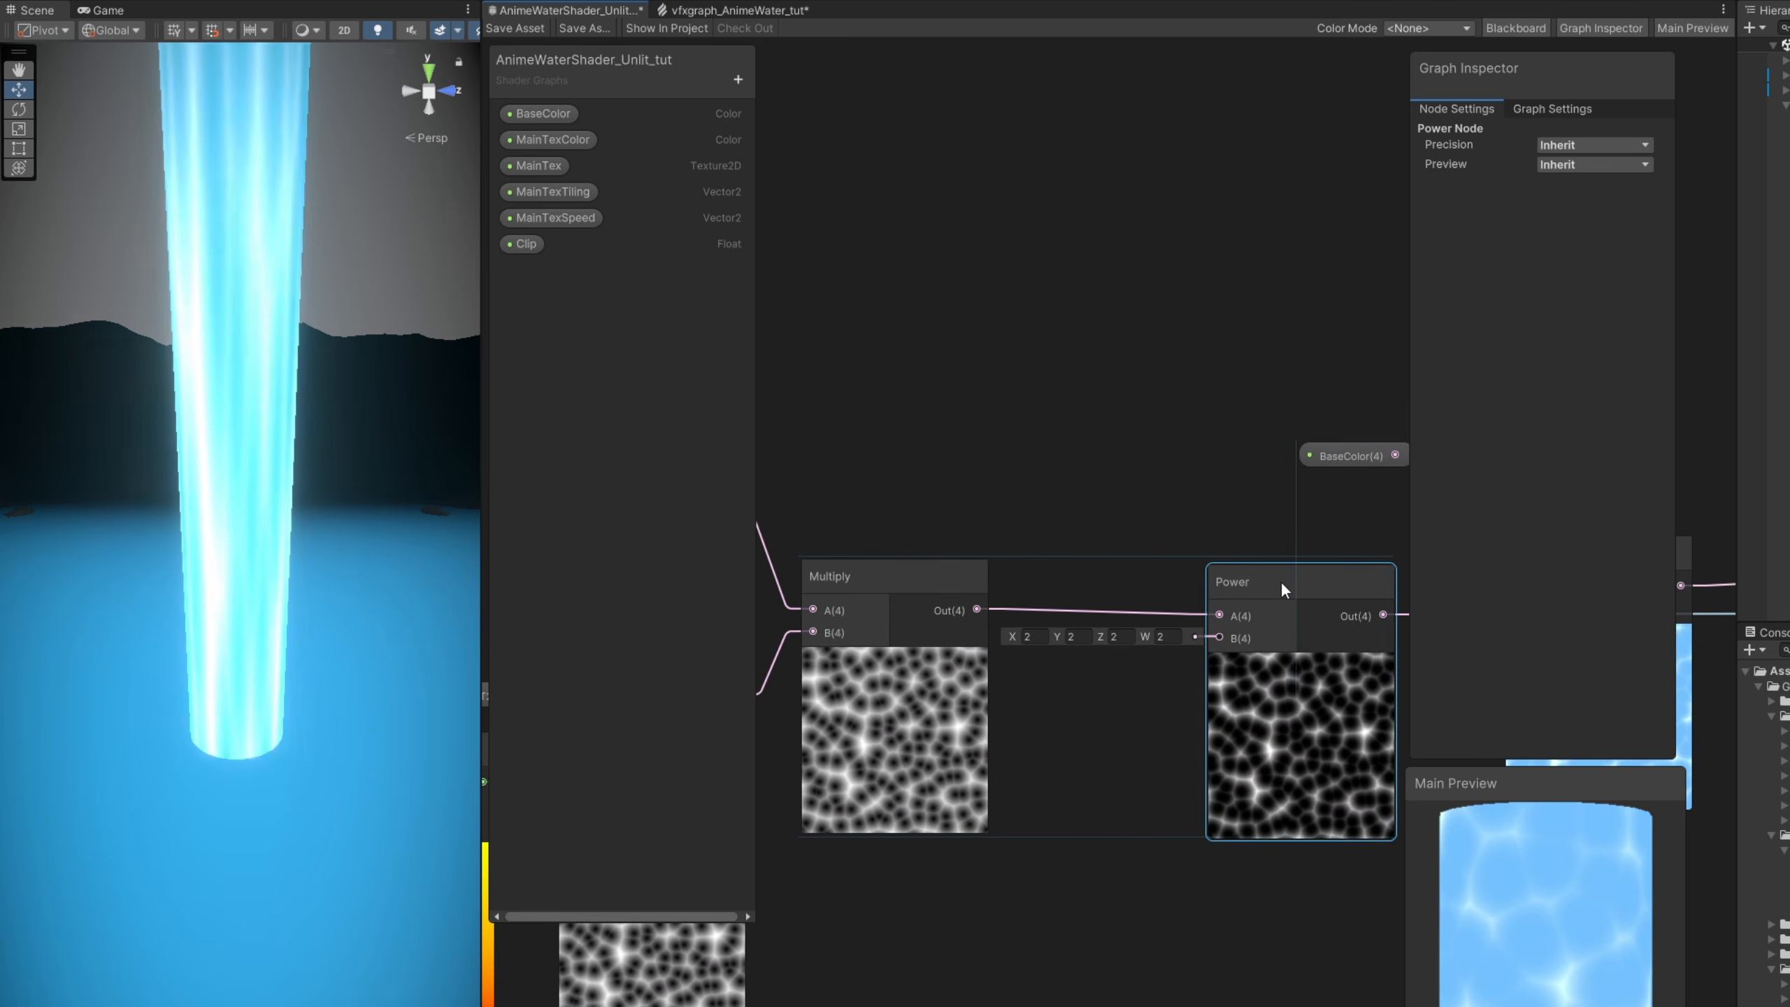
# - Create a Float property named MainTexPower with a default value of 1
pyautogui.click(738, 79)
pyautogui.click(769, 112)
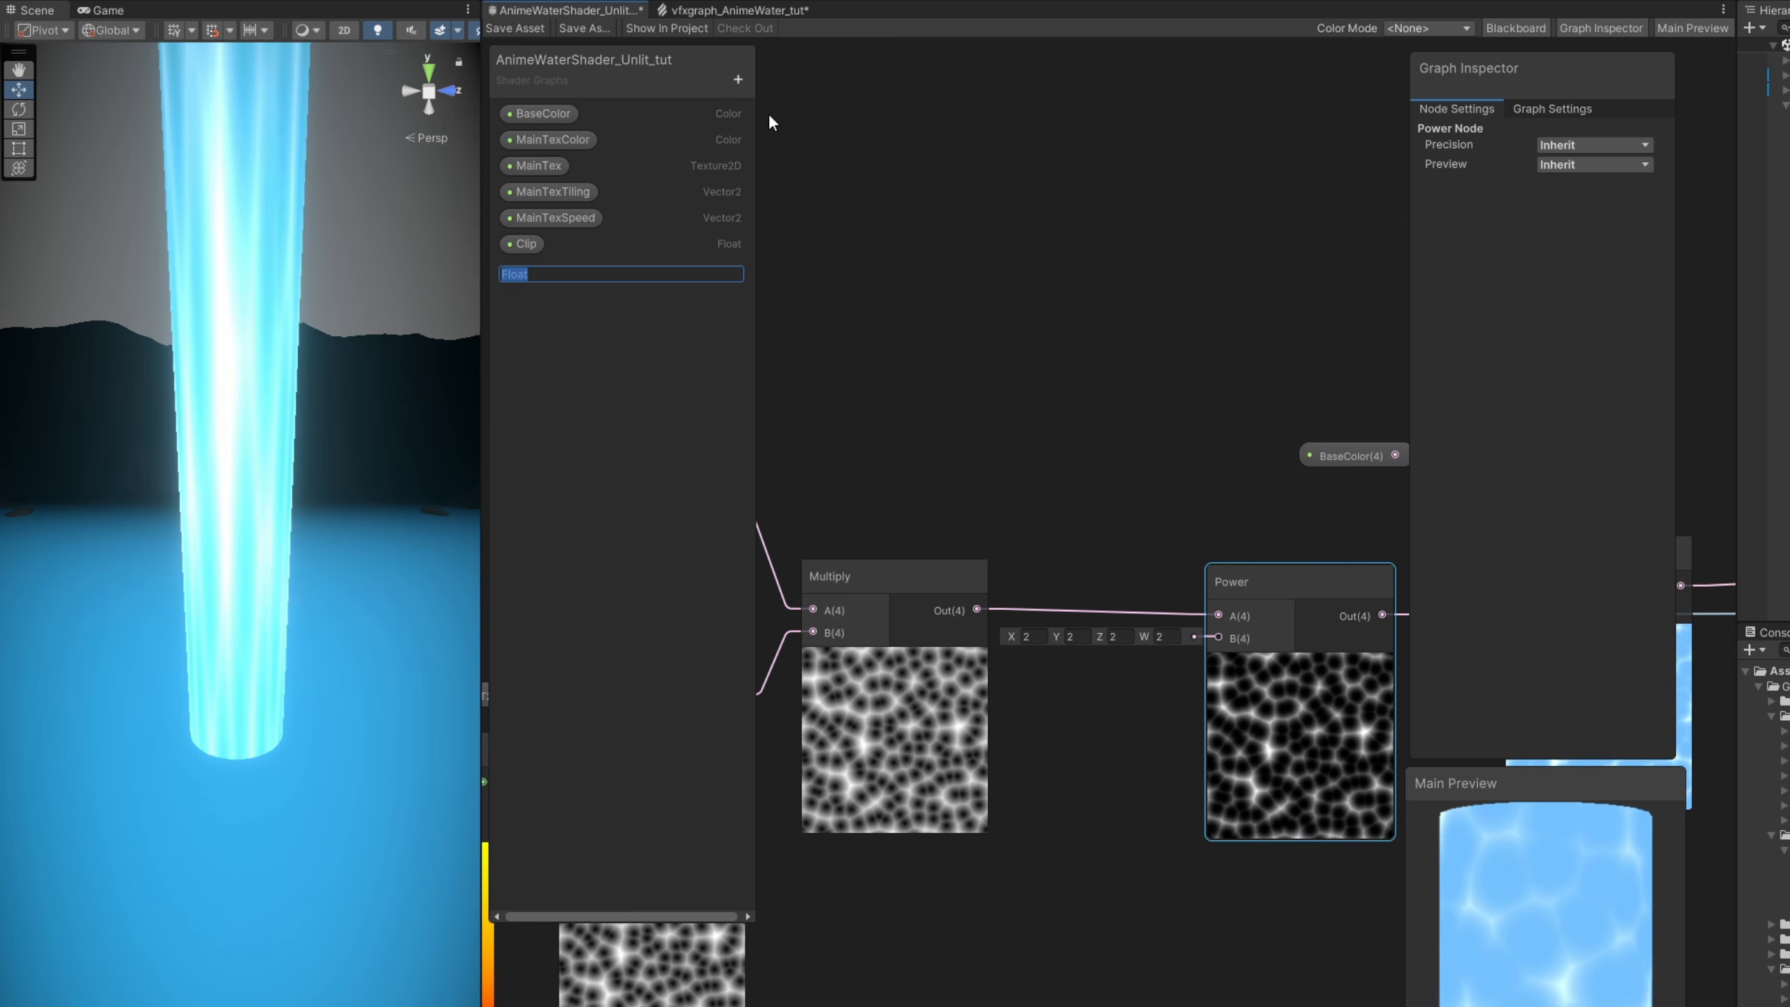
pyautogui.write('MainTexPower')
pyautogui.press('Return')
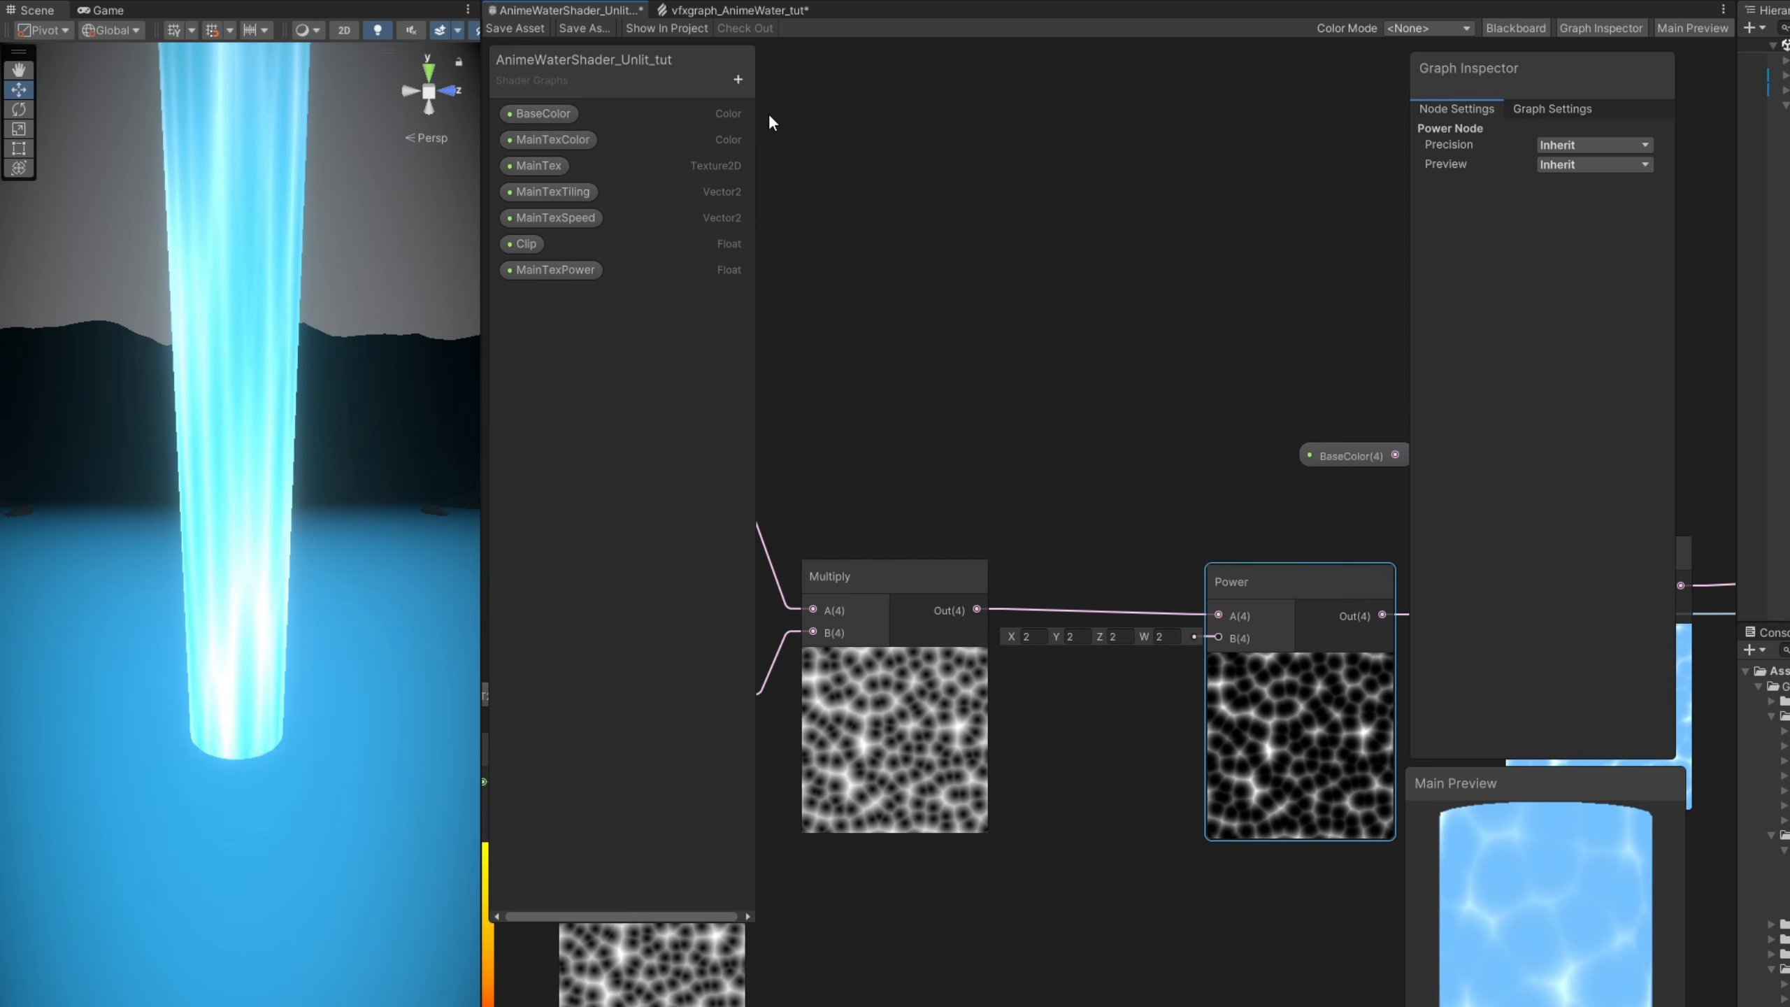
pyautogui.click(594, 270)
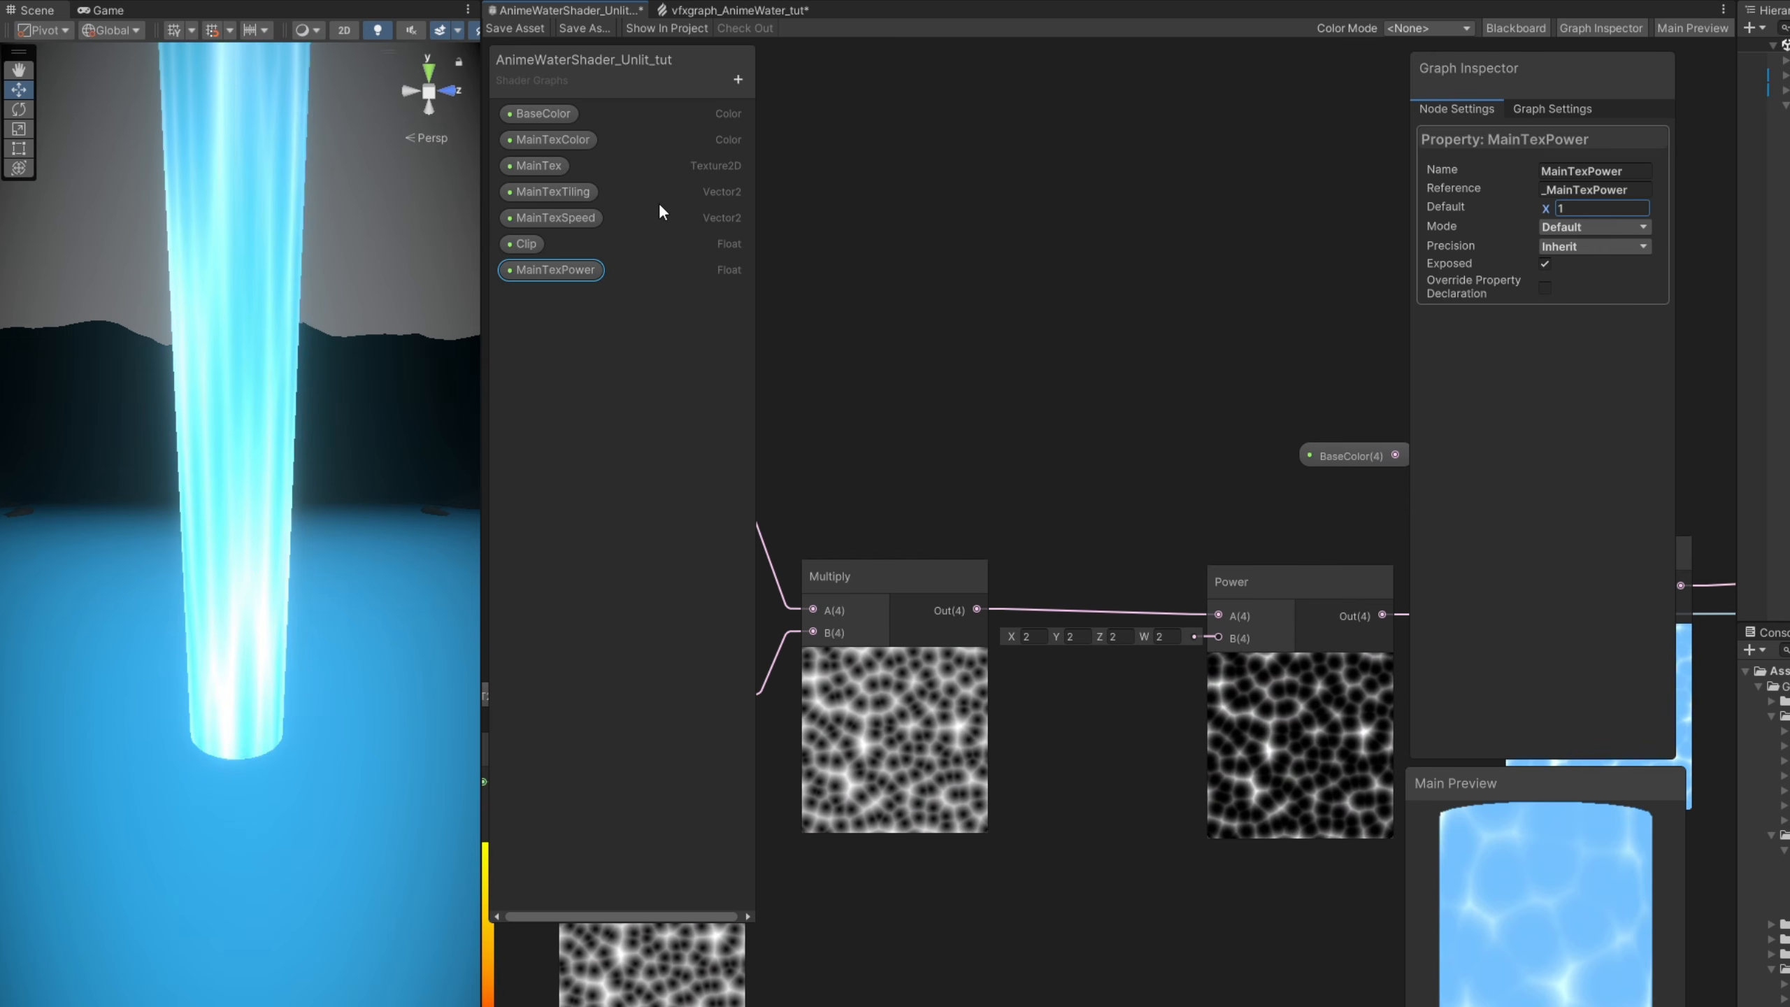
# - Connect a MainTexPower node to the Power node's B input, reorder the property above Clip and save the shader asset
pyautogui.moveTo(564, 271); pyautogui.dragTo(1090, 702)
pyautogui.moveTo(1210, 706); pyautogui.dragTo(1225, 642)
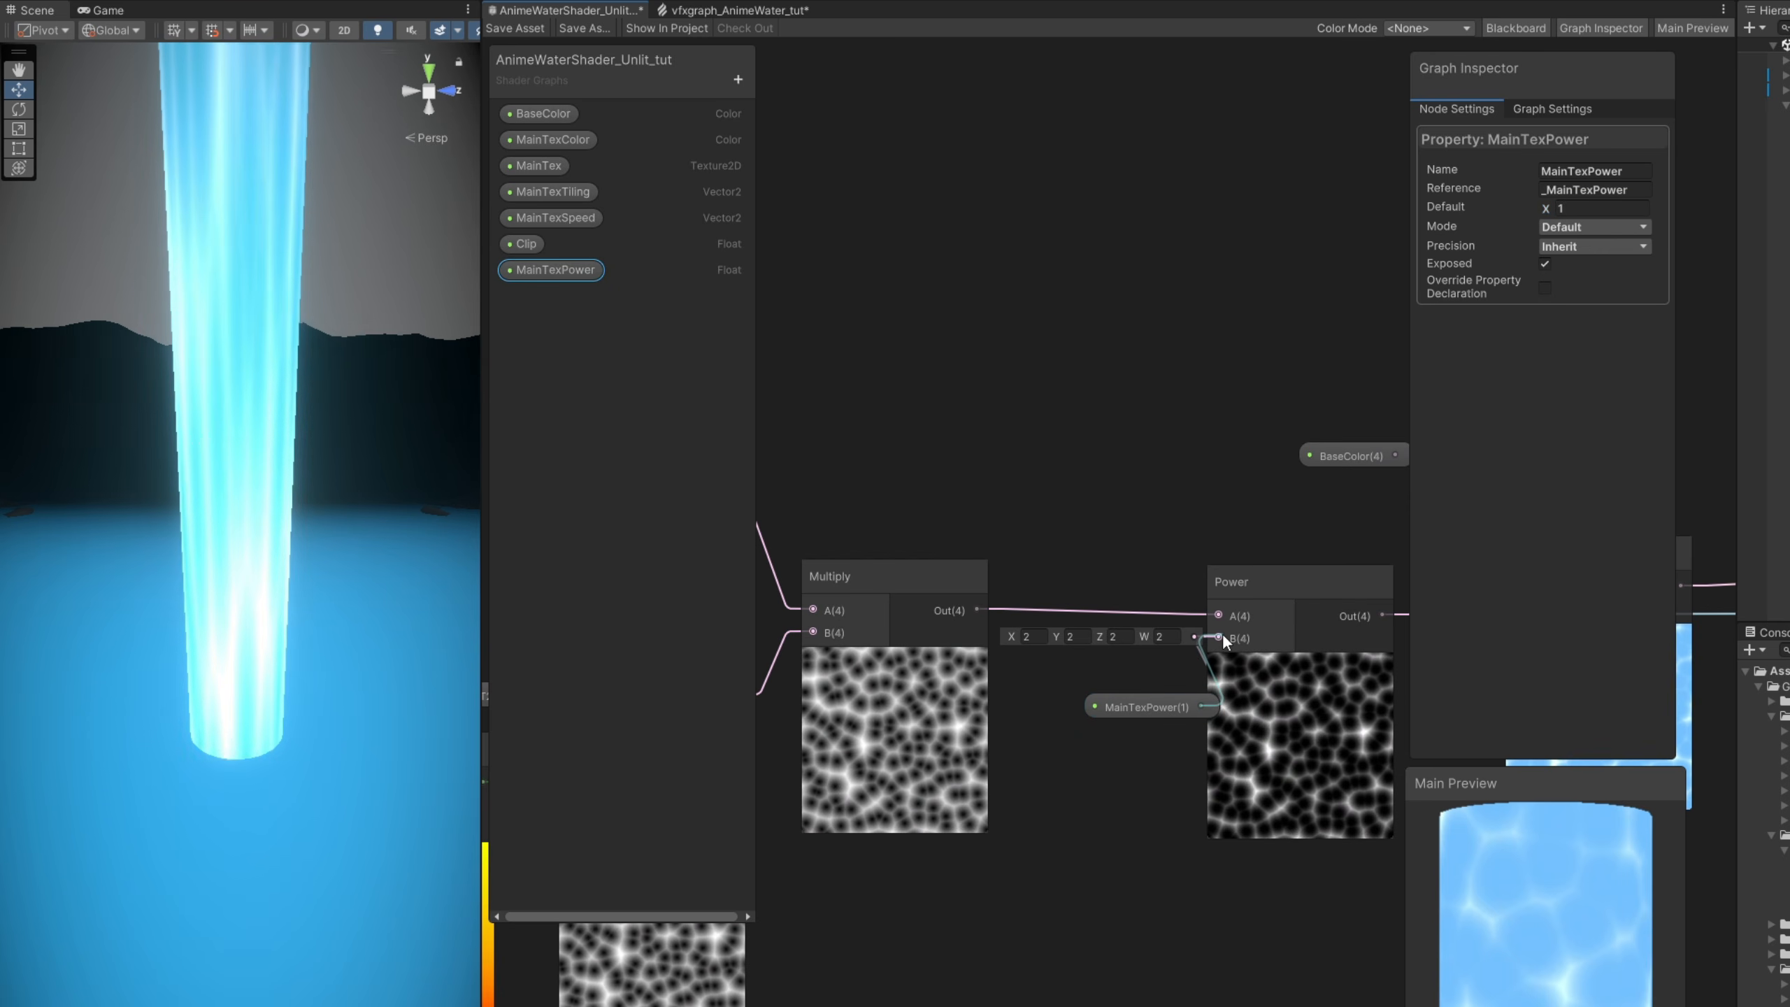
pyautogui.moveTo(575, 275); pyautogui.dragTo(587, 244)
pyautogui.click(529, 28)
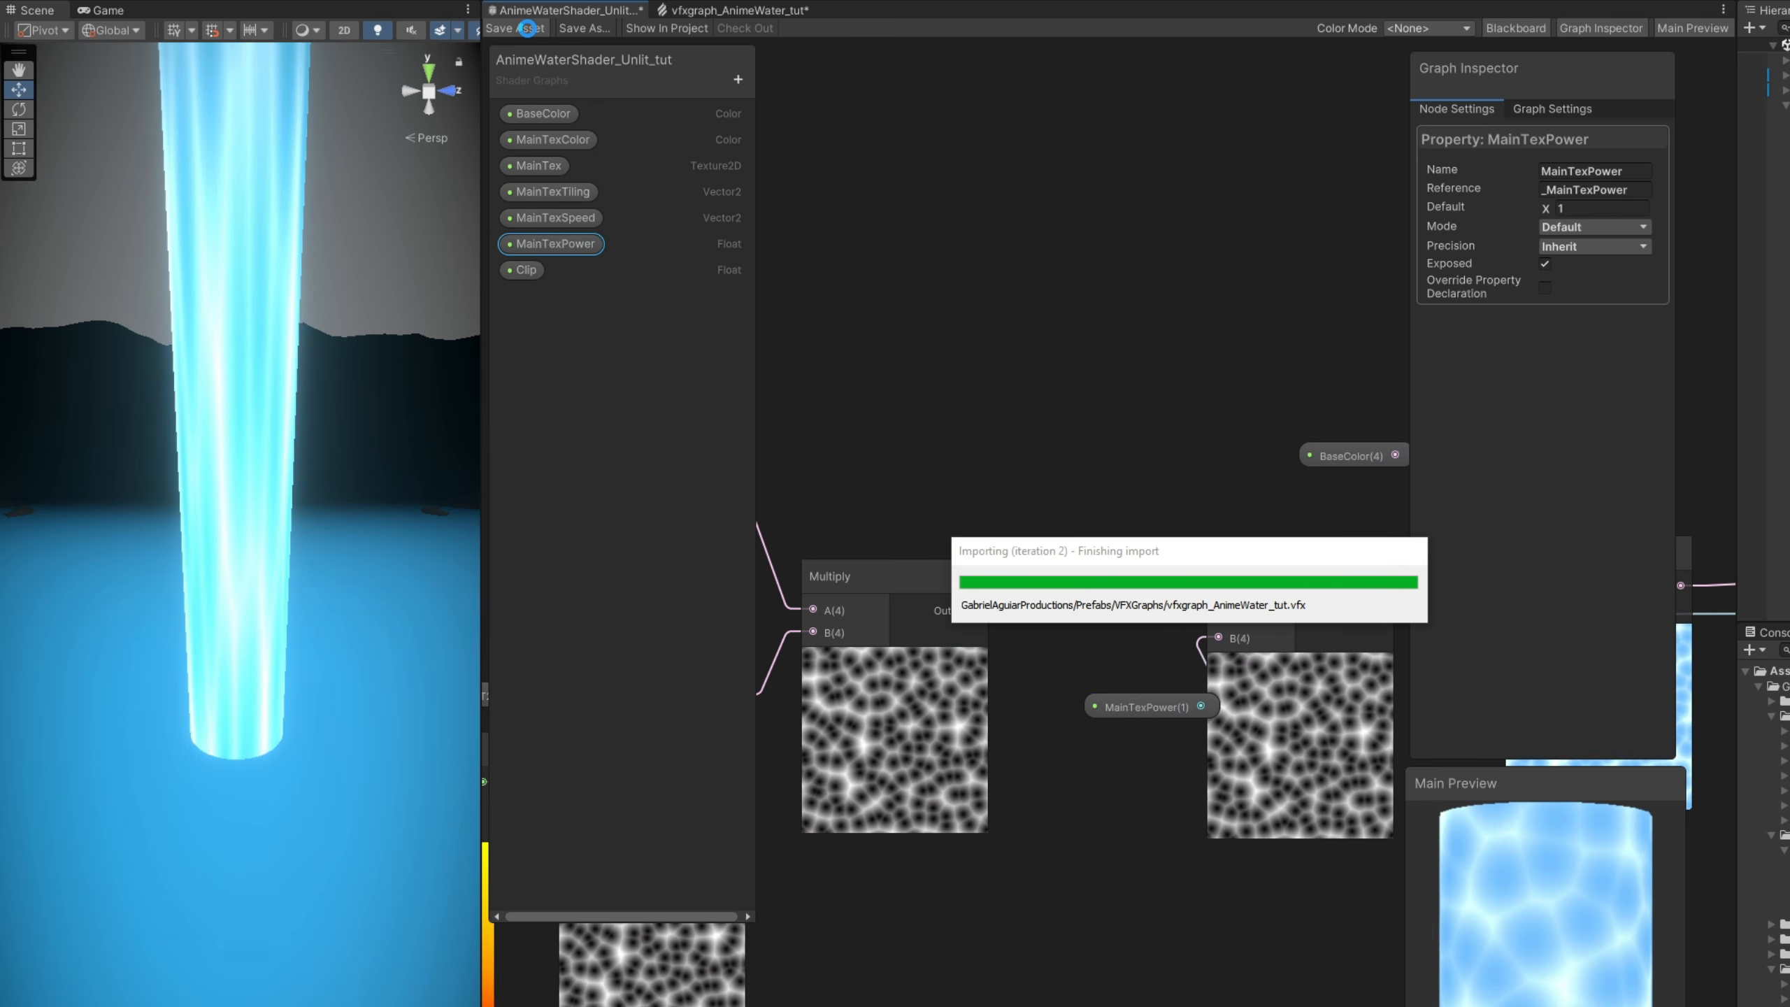
# - Return to the VFX graph, recompile it and set the CYLINDER output's Main Tex Power to 1.6
pyautogui.click(689, 12)
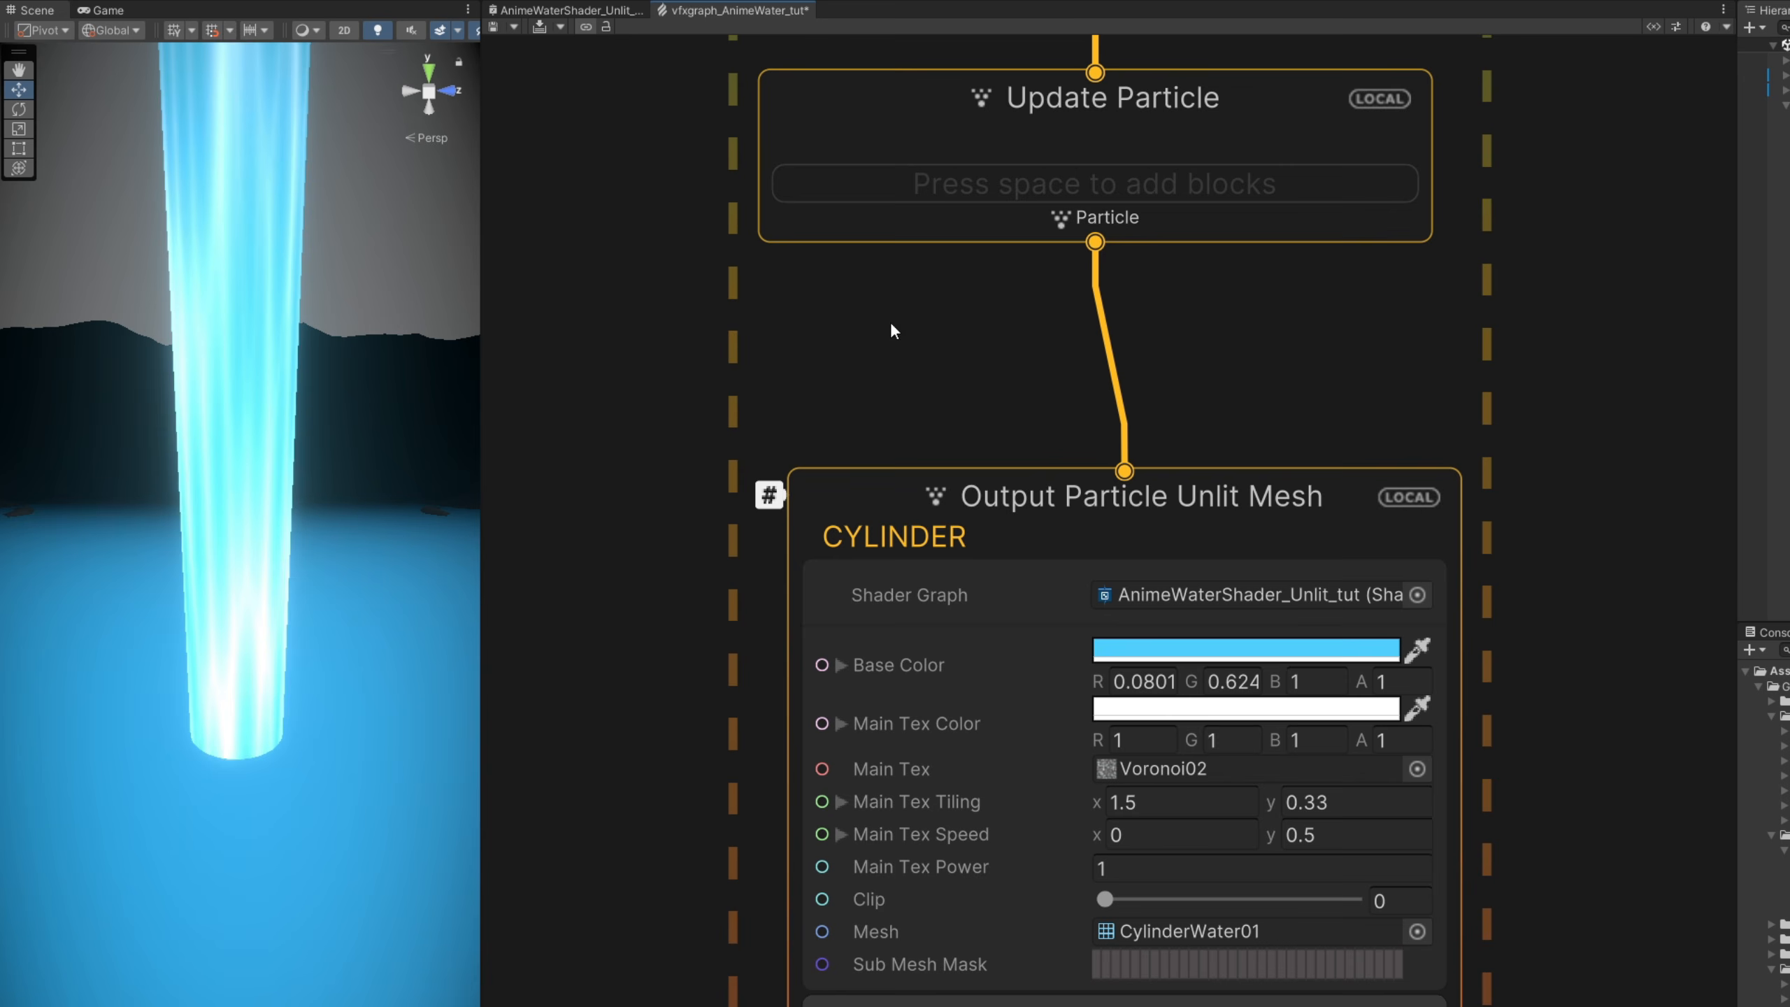
pyautogui.moveTo(772, 884); pyautogui.dragTo(777, 784, button='middle')
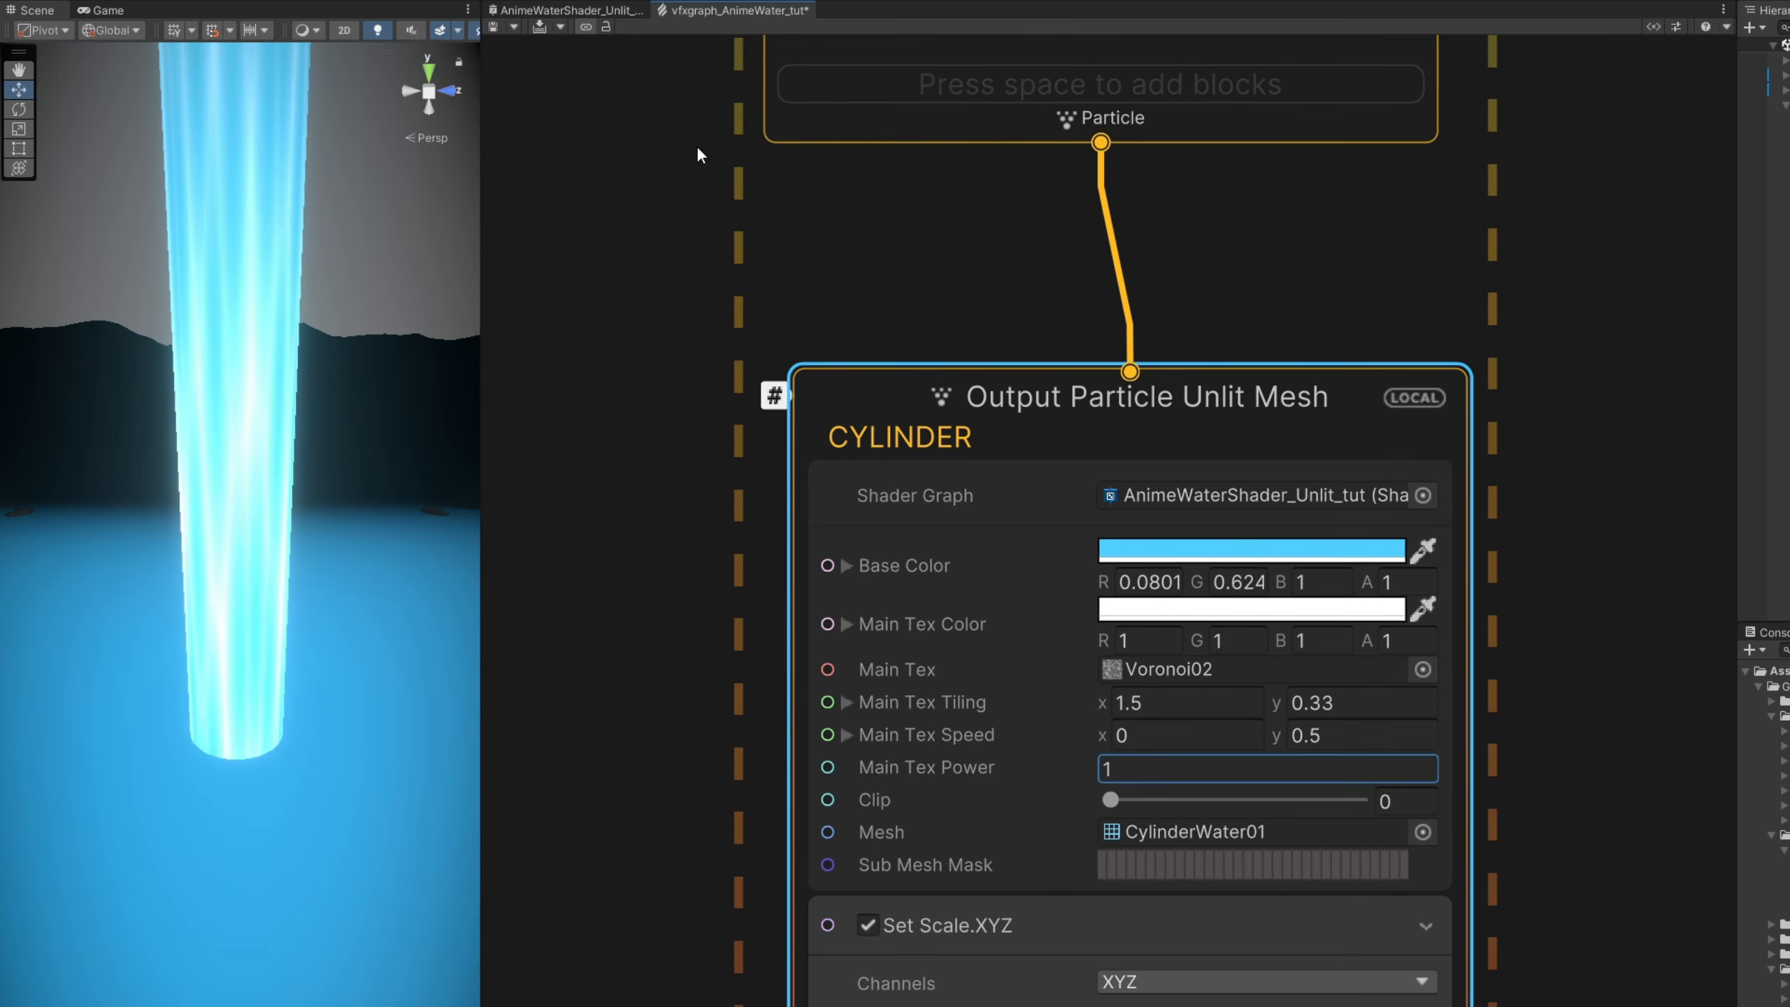
pyautogui.click(539, 27)
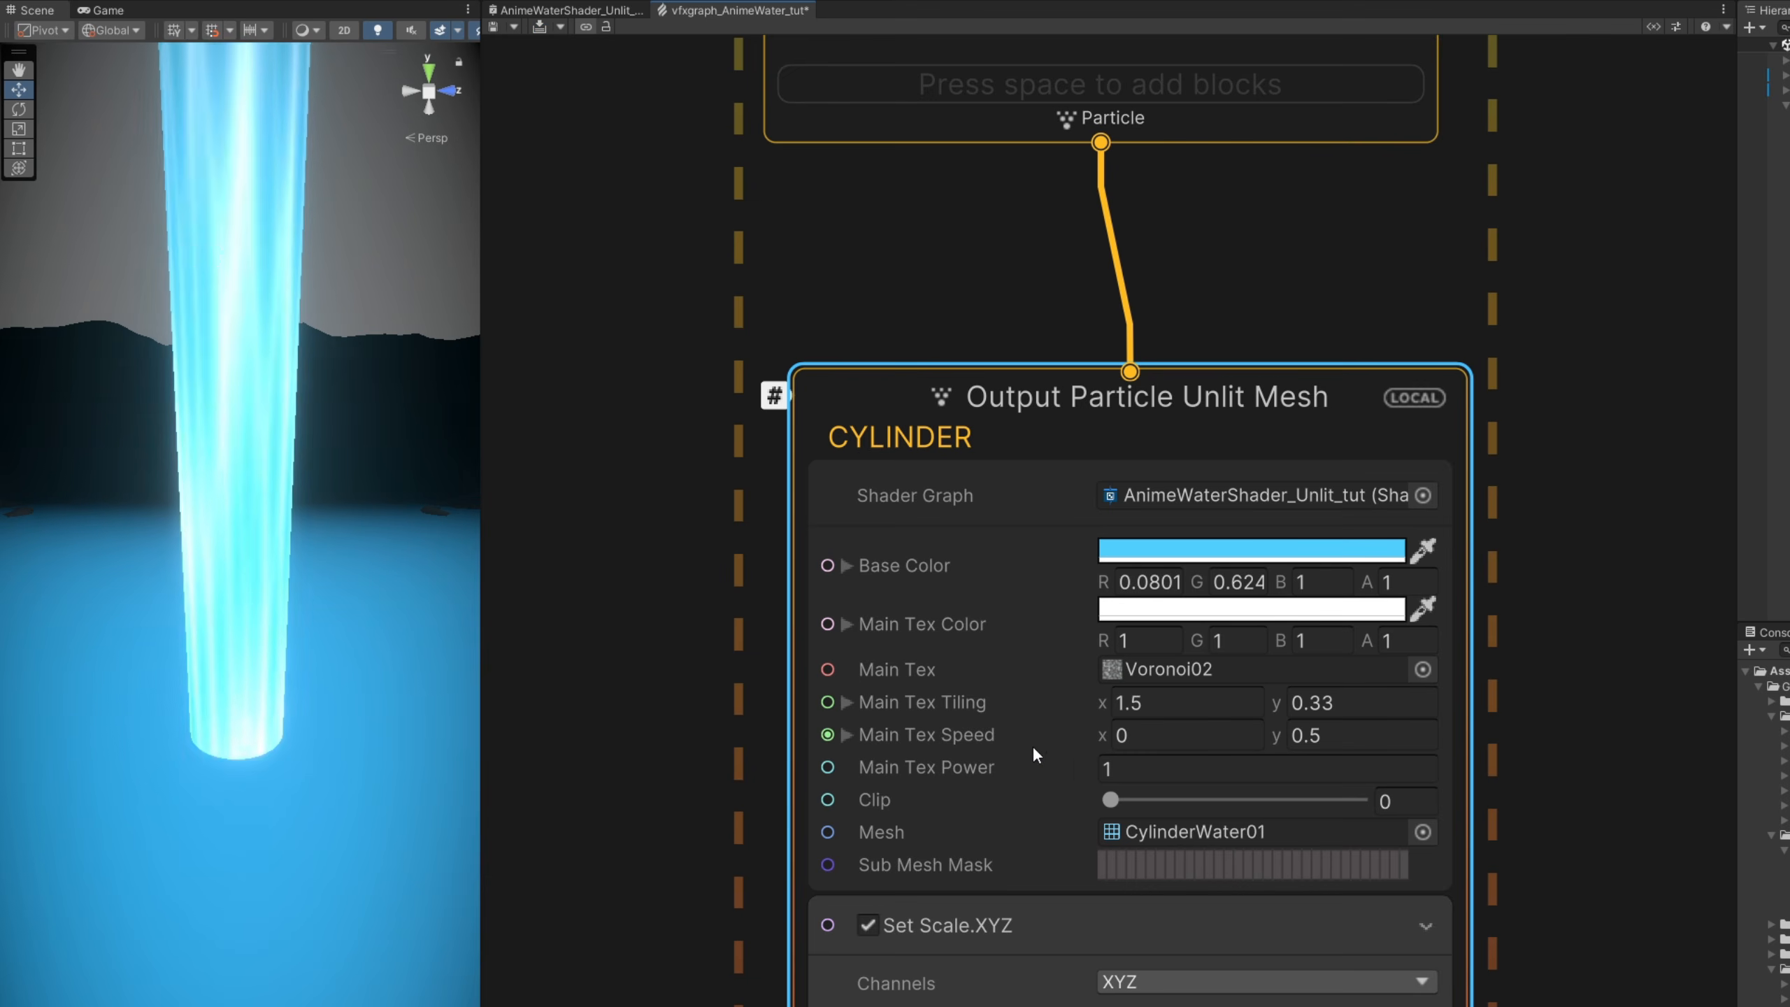
pyautogui.click(1109, 768)
pyautogui.write('2.42')
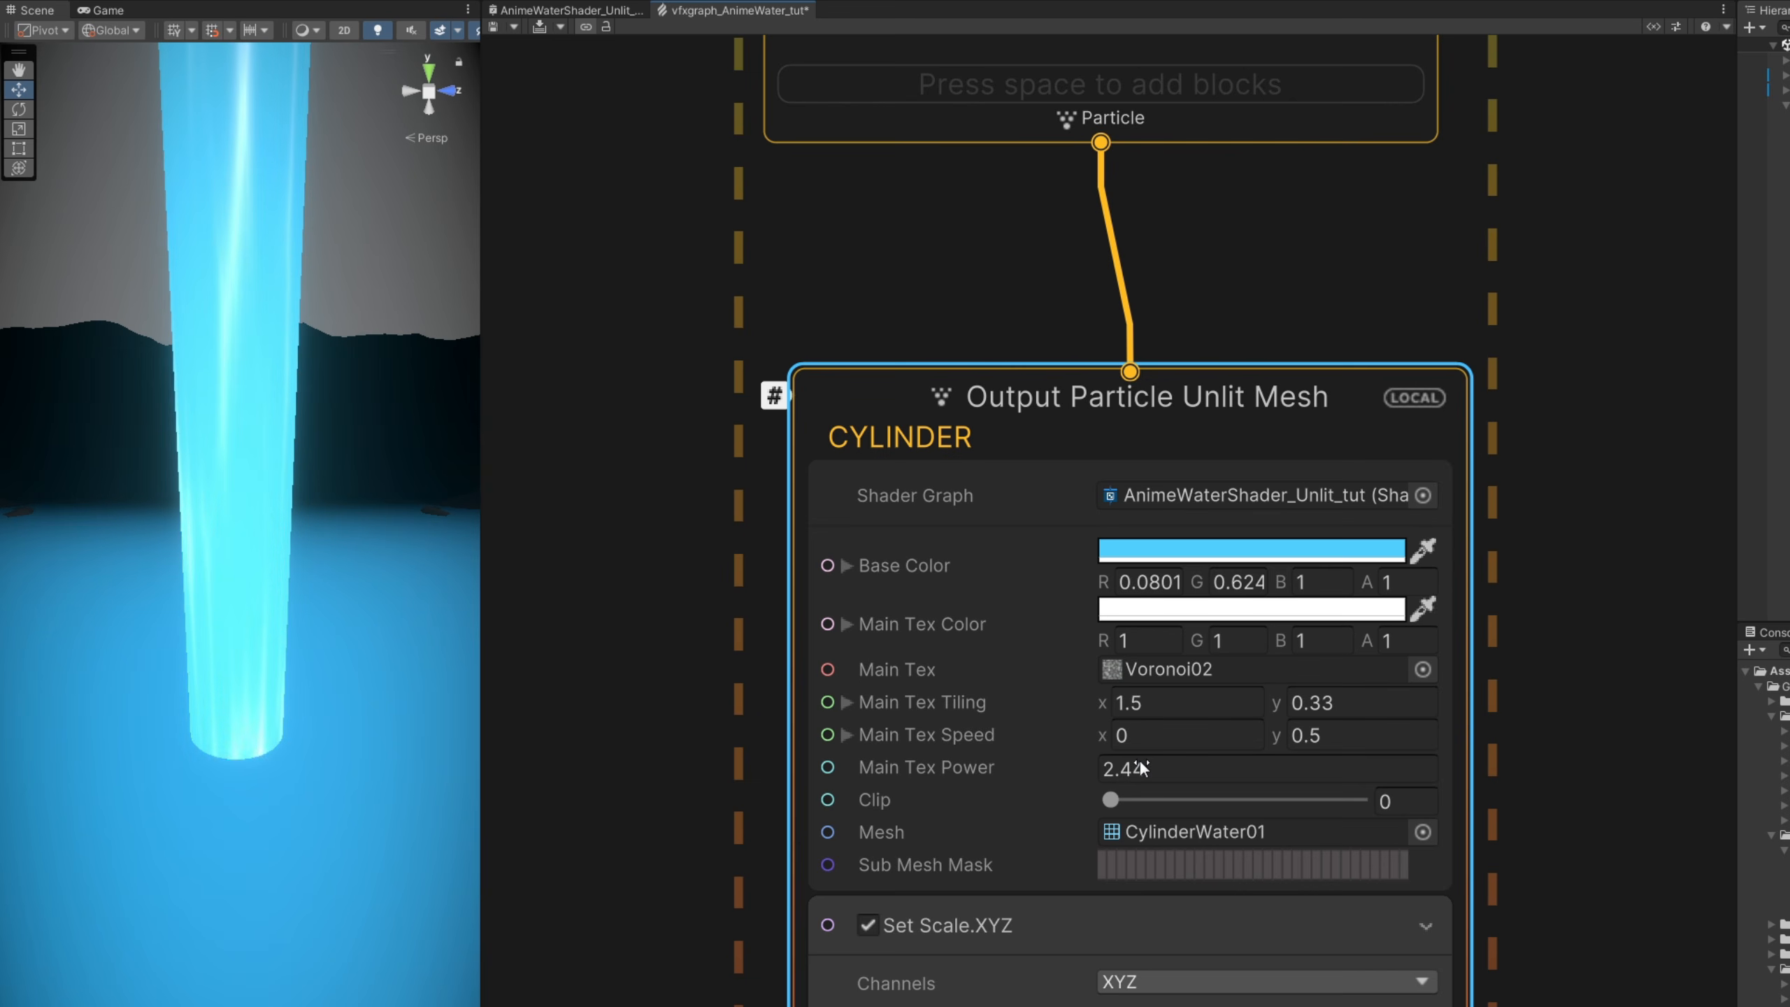
pyautogui.moveTo(1141, 763); pyautogui.dragTo(1148, 765)
pyautogui.click(1148, 766)
pyautogui.write('1')
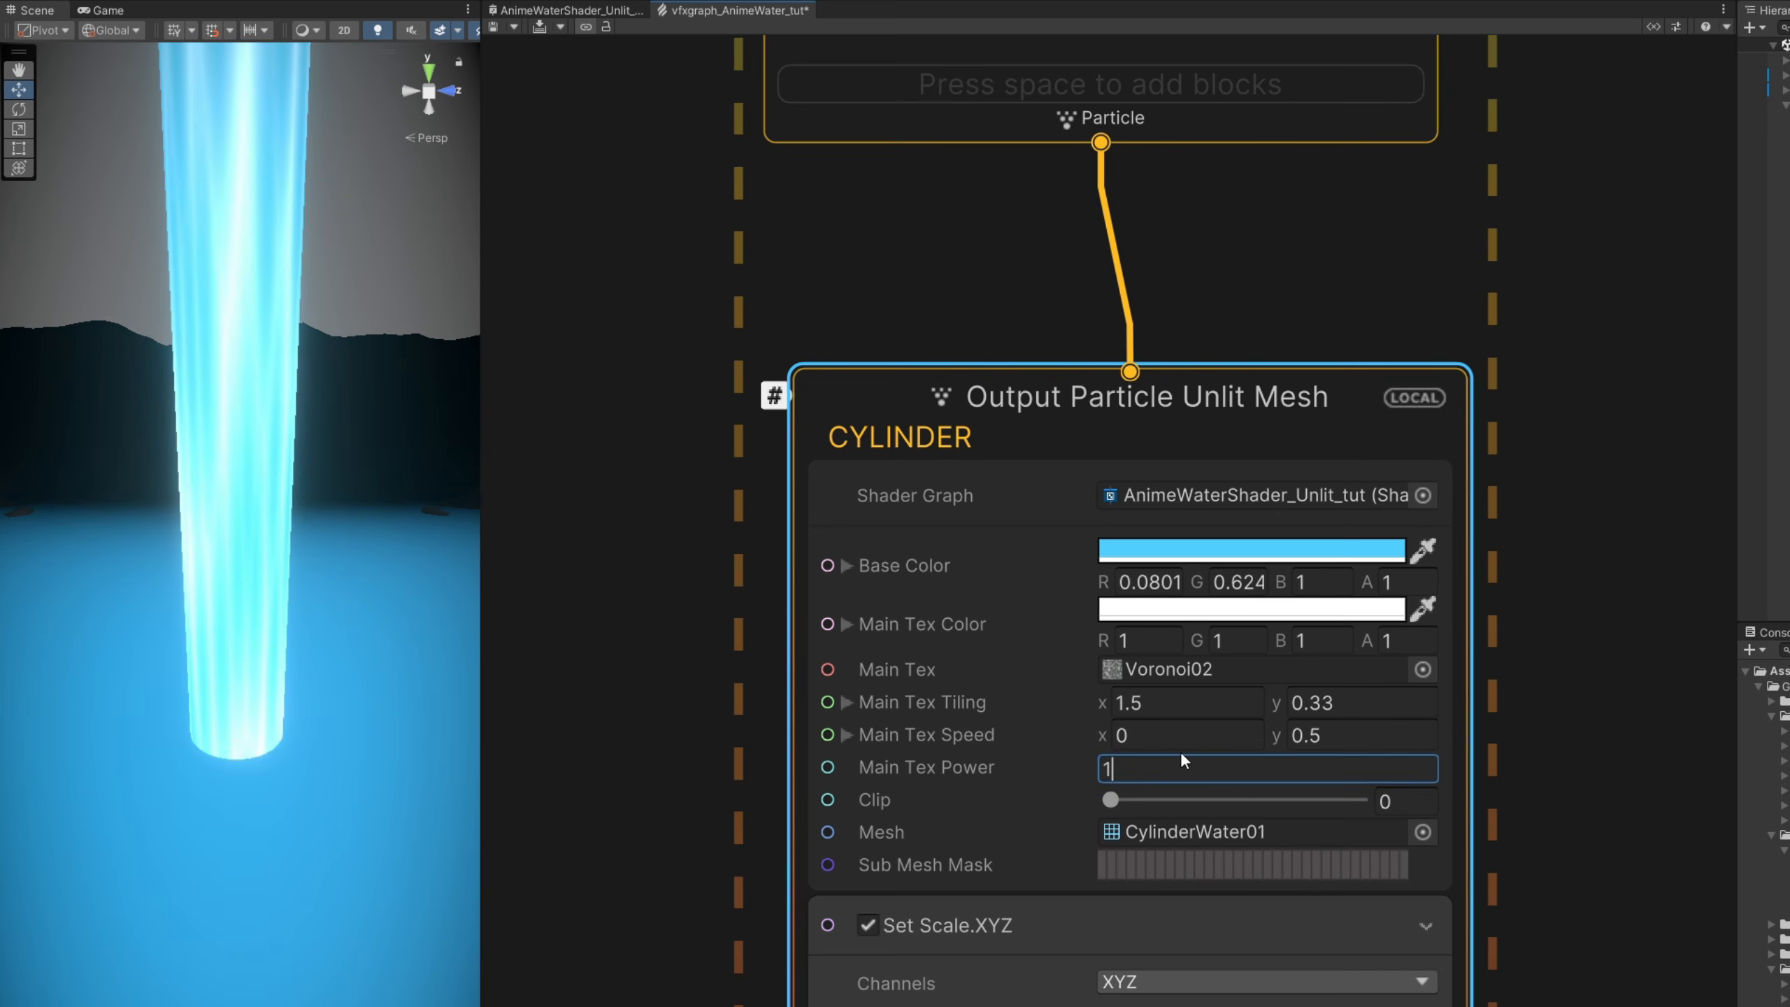
pyautogui.write('.6')
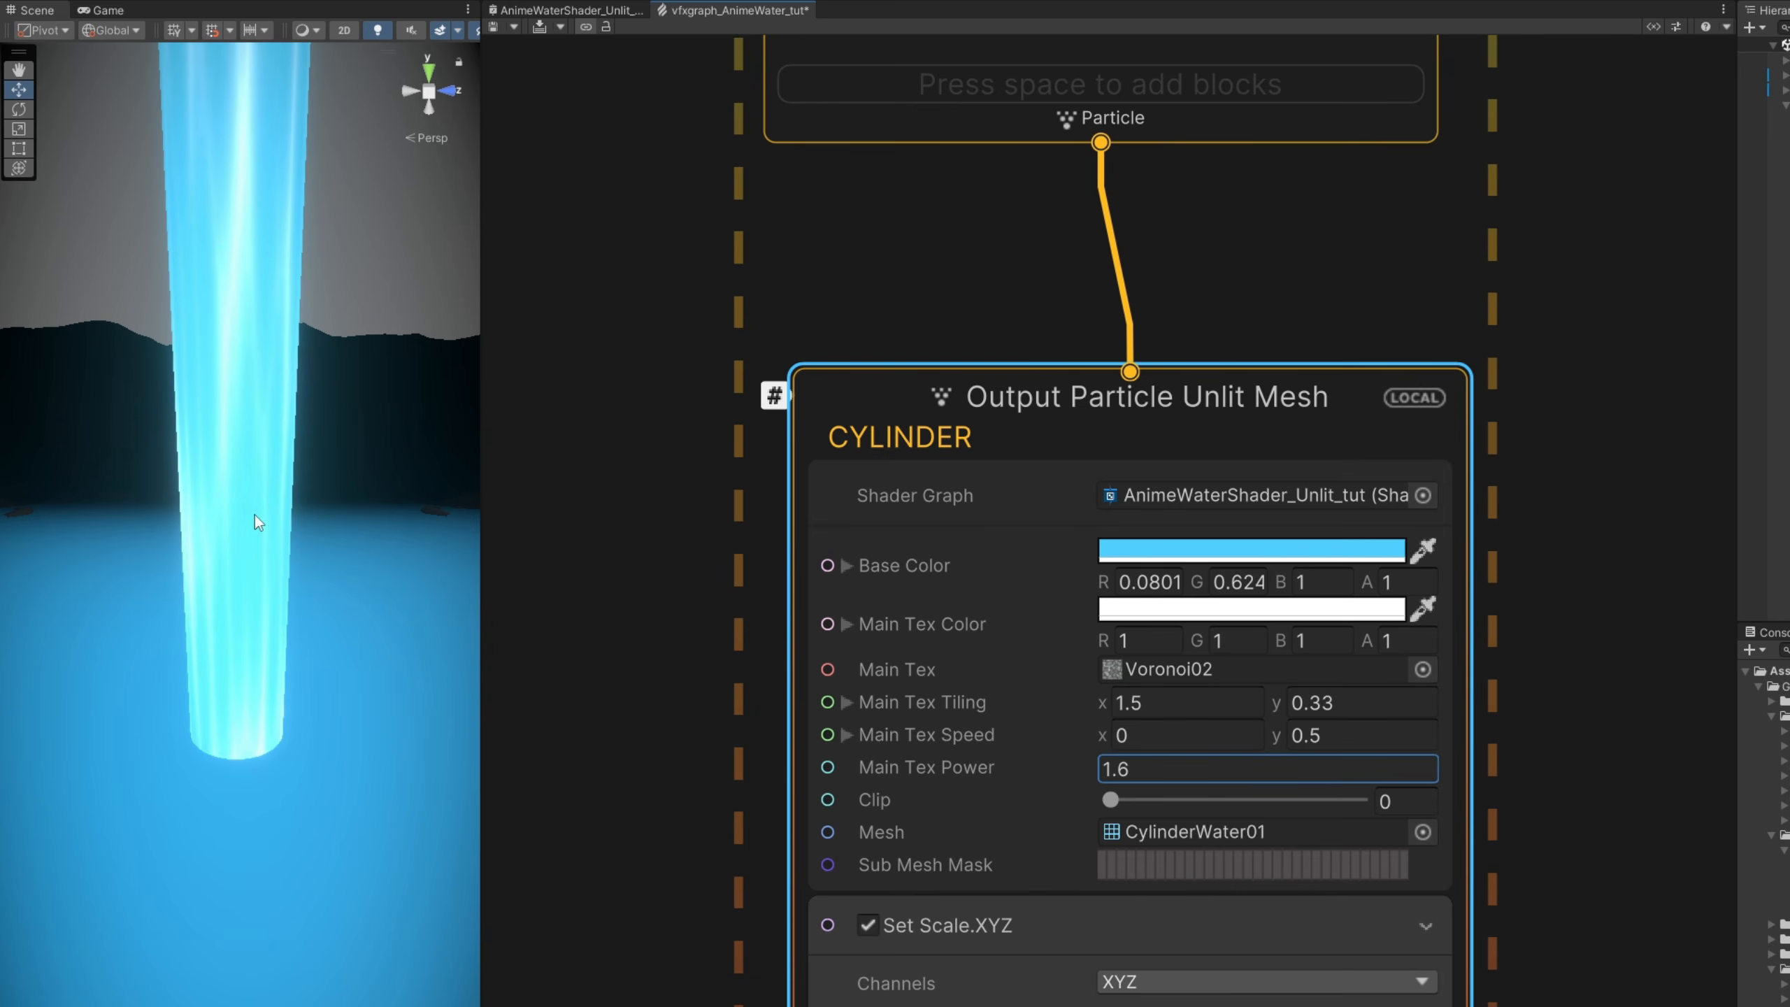
# - Rename the CYLINDER output context as CYLINDER INSIDE
pyautogui.scroll(-1, 638, 662)
pyautogui.scroll(-2, 639, 671)
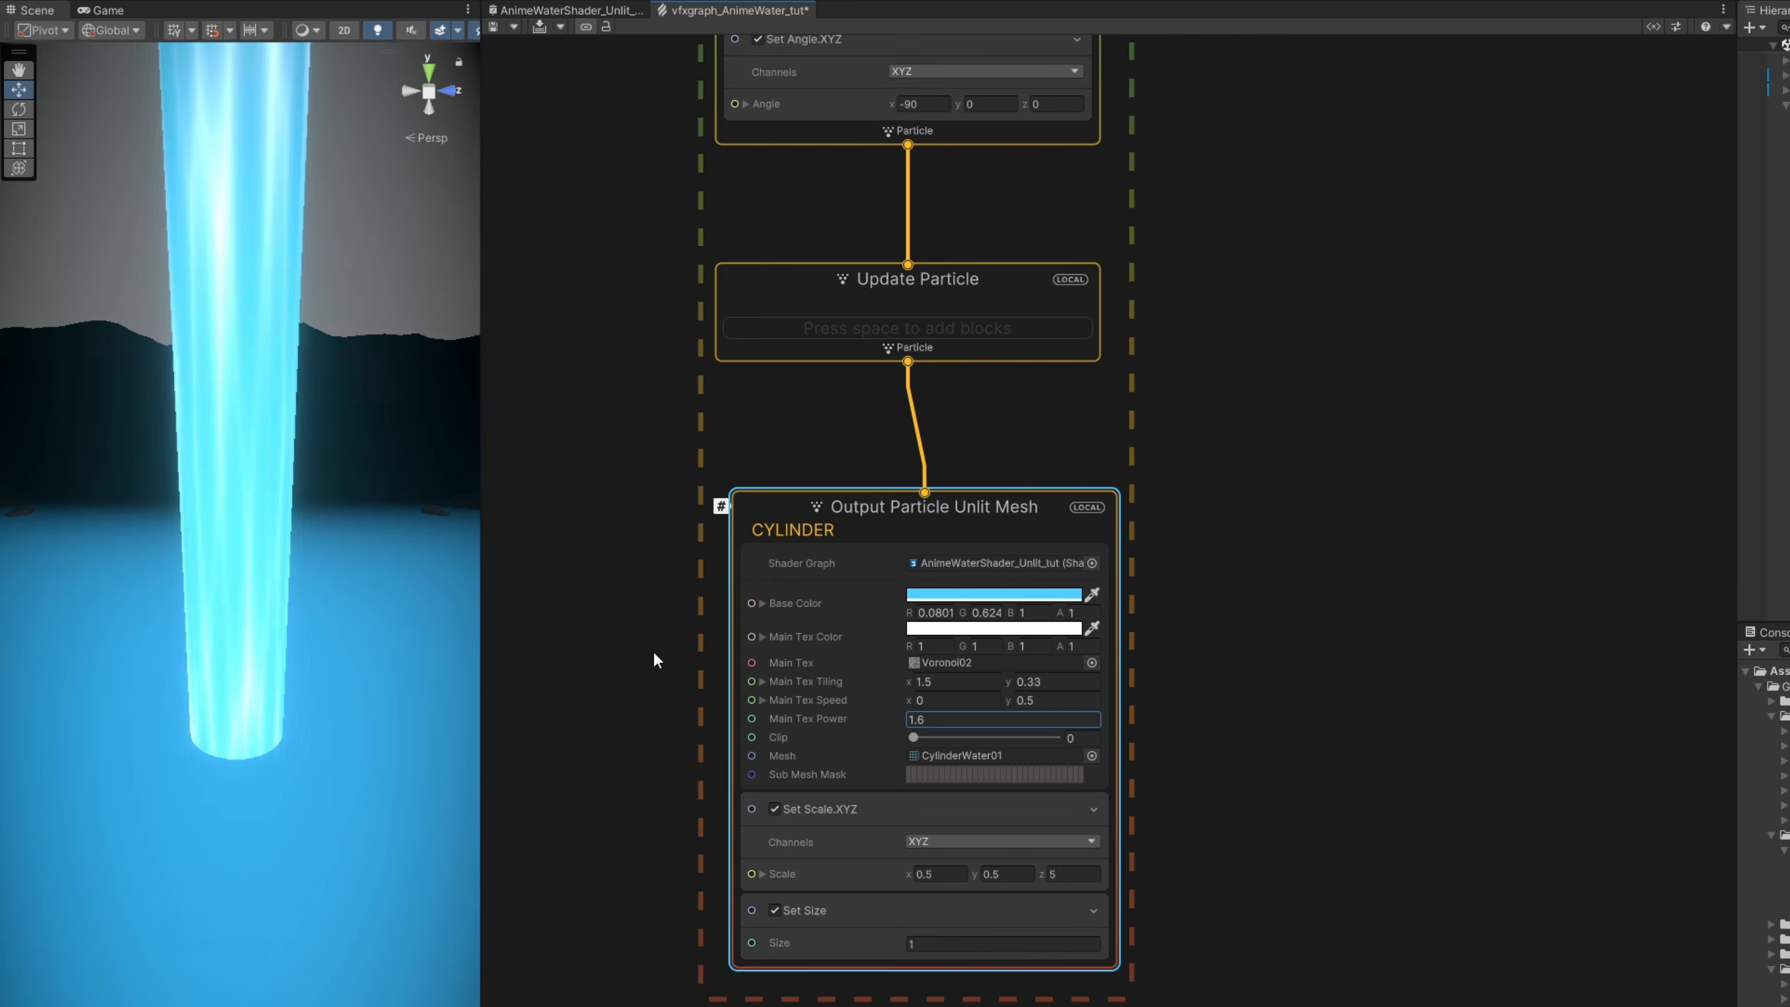
pyautogui.doubleClick(853, 532)
pyautogui.hotkey('ctrl', 'a')
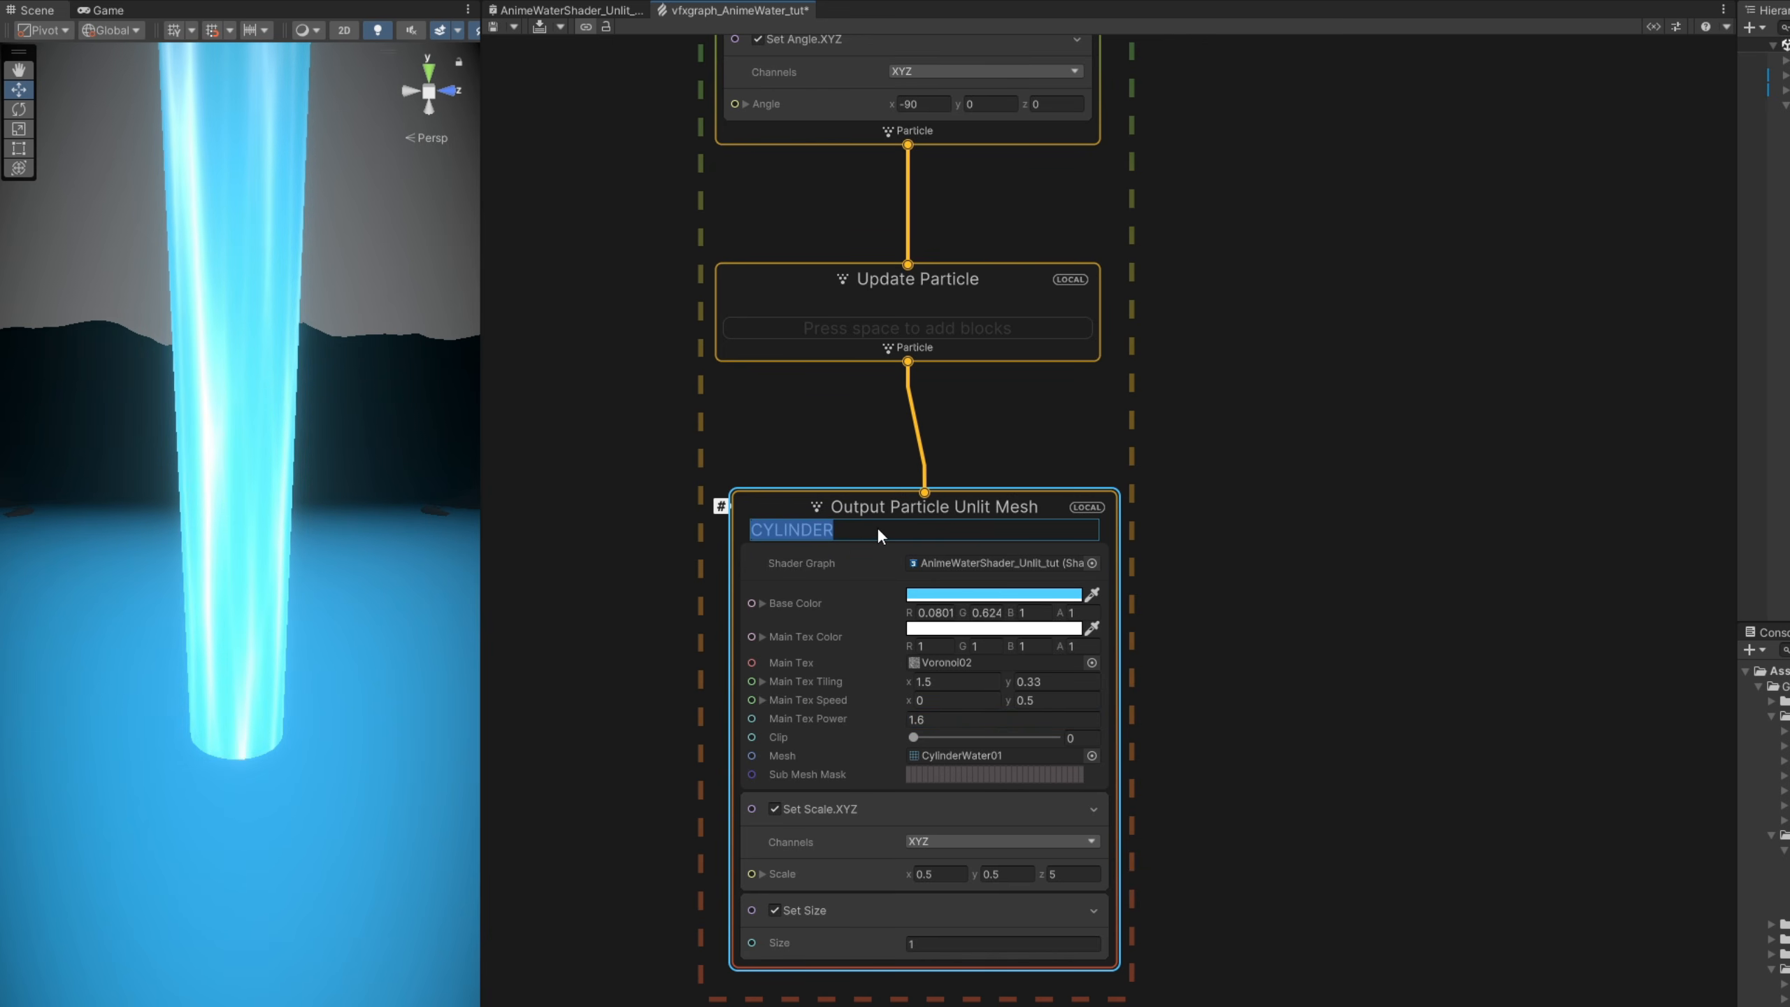
pyautogui.press('End')
pyautogui.write('INSIDE')
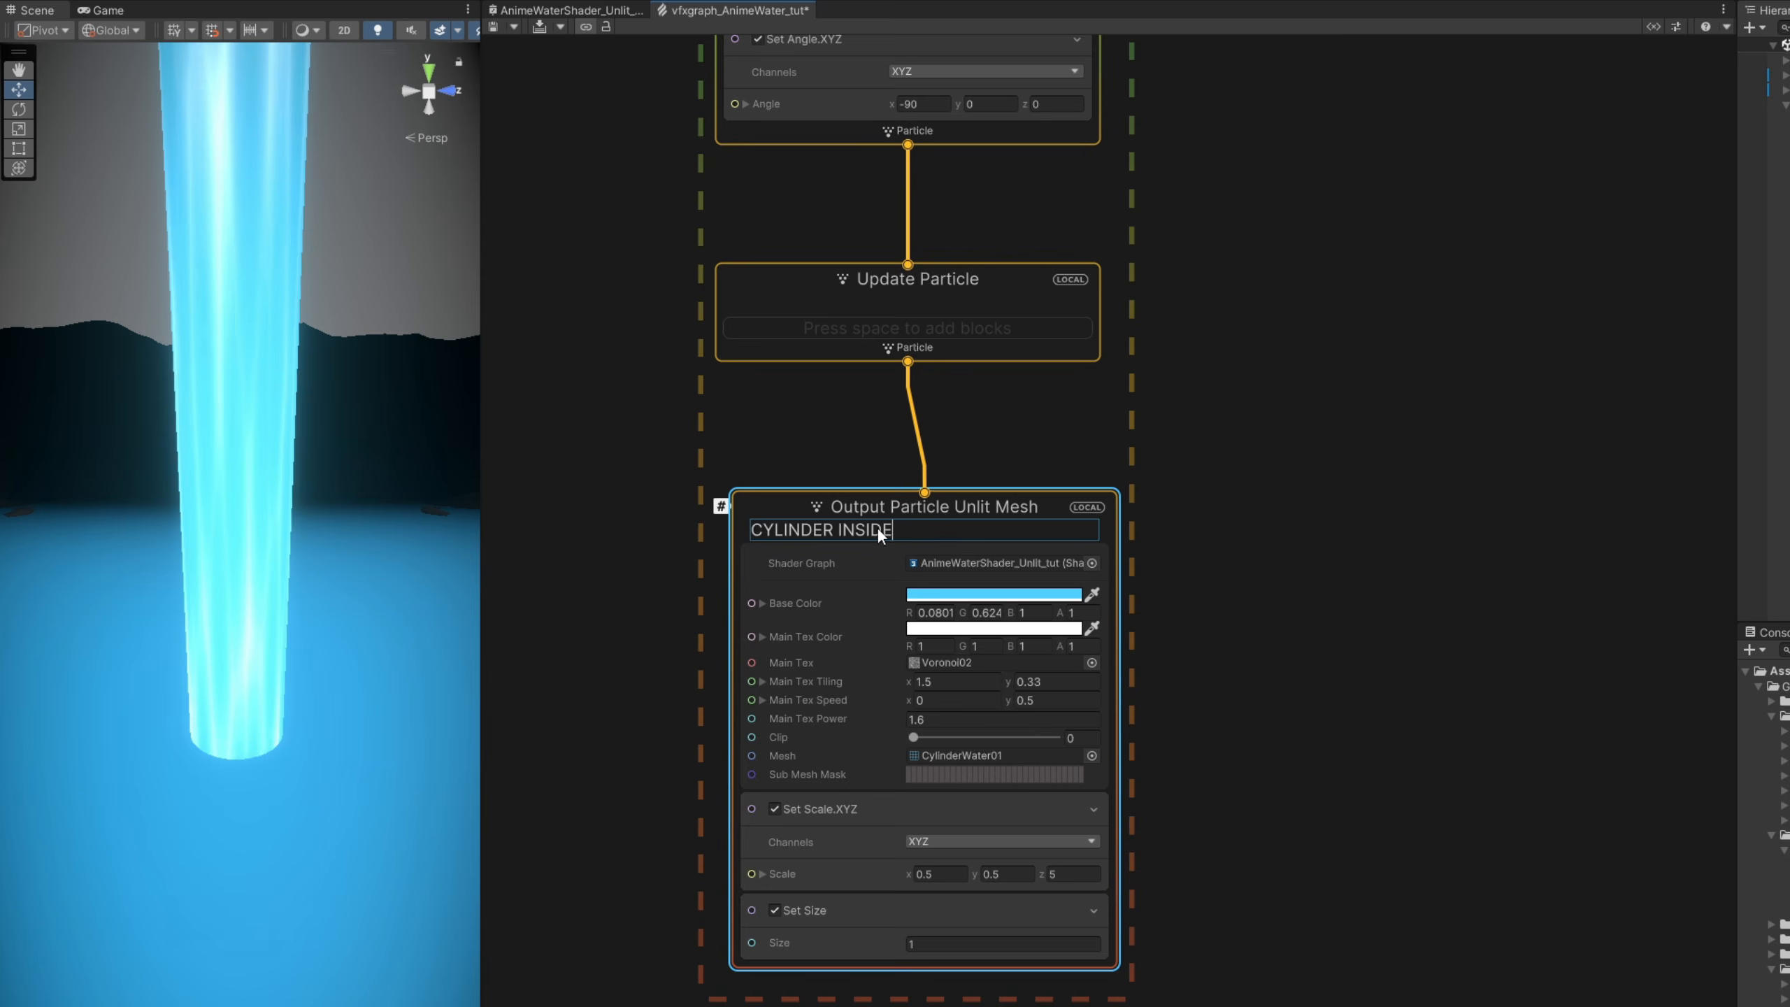
pyautogui.press('Return')
# - Move the CYLINDER INSIDE output aside, duplicate it and place the copy beside the original
pyautogui.moveTo(860, 507); pyautogui.dragTo(612, 507)
pyautogui.moveTo(996, 497); pyautogui.dragTo(856, 497)
pyautogui.hotkey('ctrl', 'd')
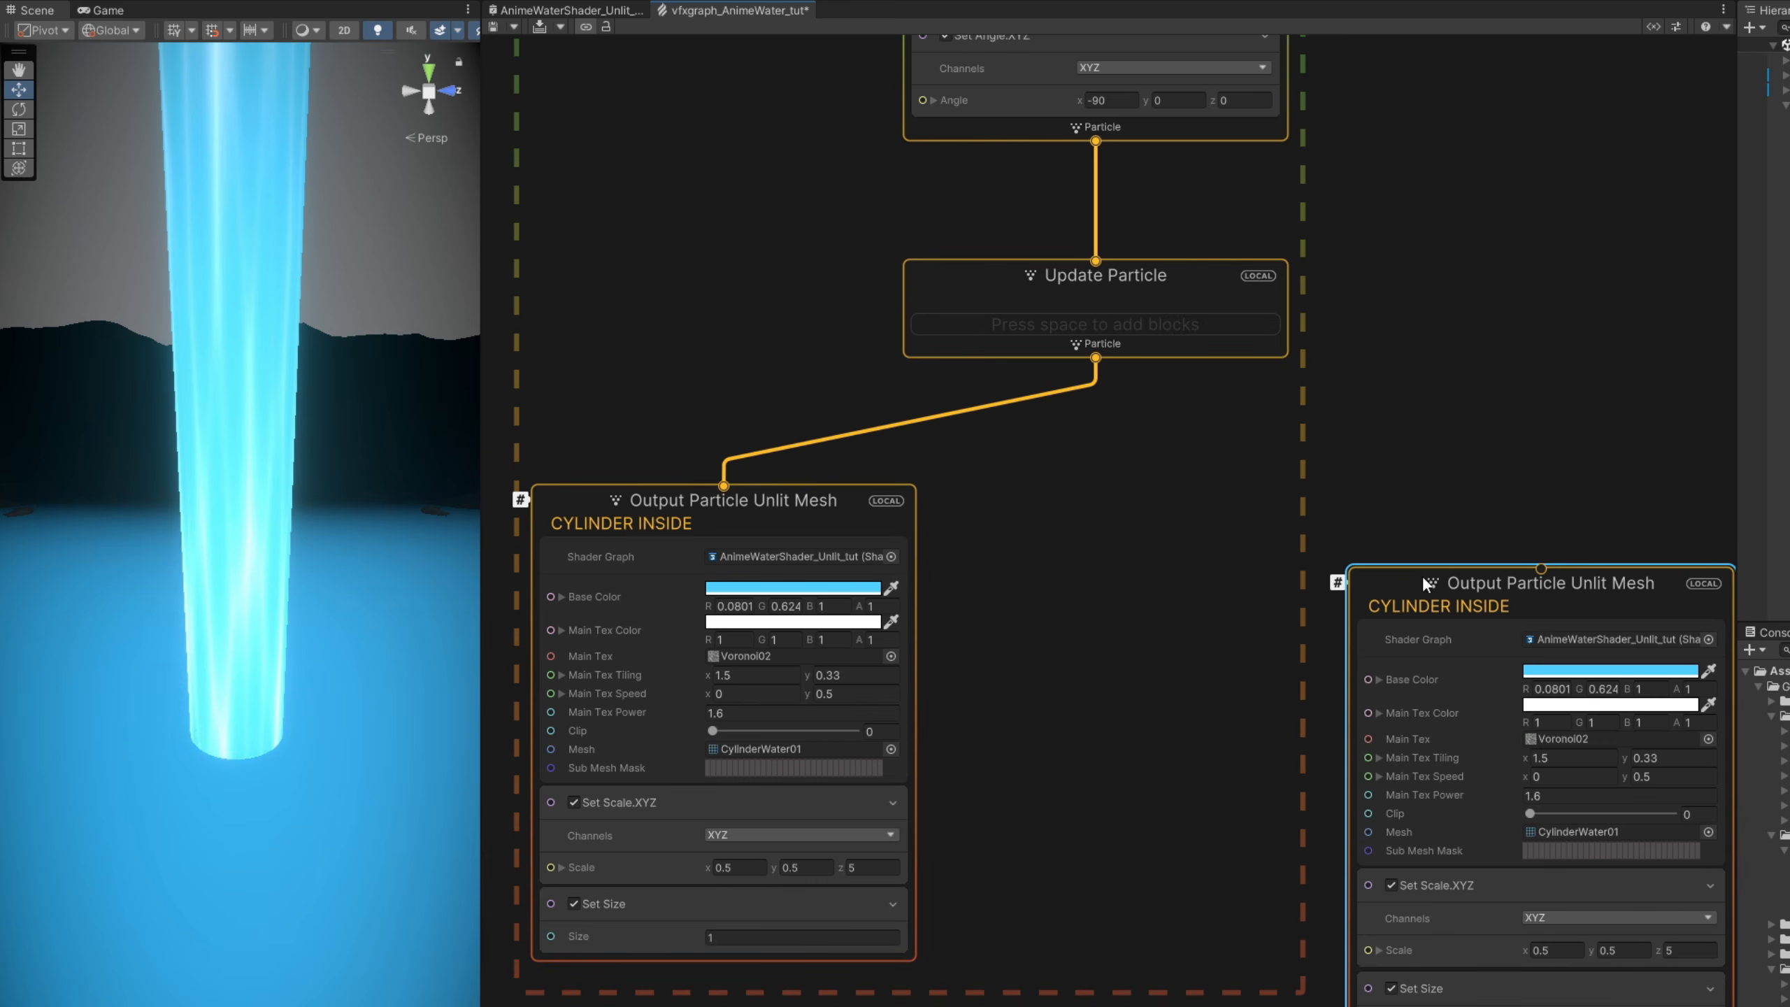
pyautogui.moveTo(1423, 576); pyautogui.dragTo(1115, 510)
# - Rename the duplicated output as CYLINDER OUTSIDE and link it to the Update Particle context
pyautogui.doubleClick(1161, 541)
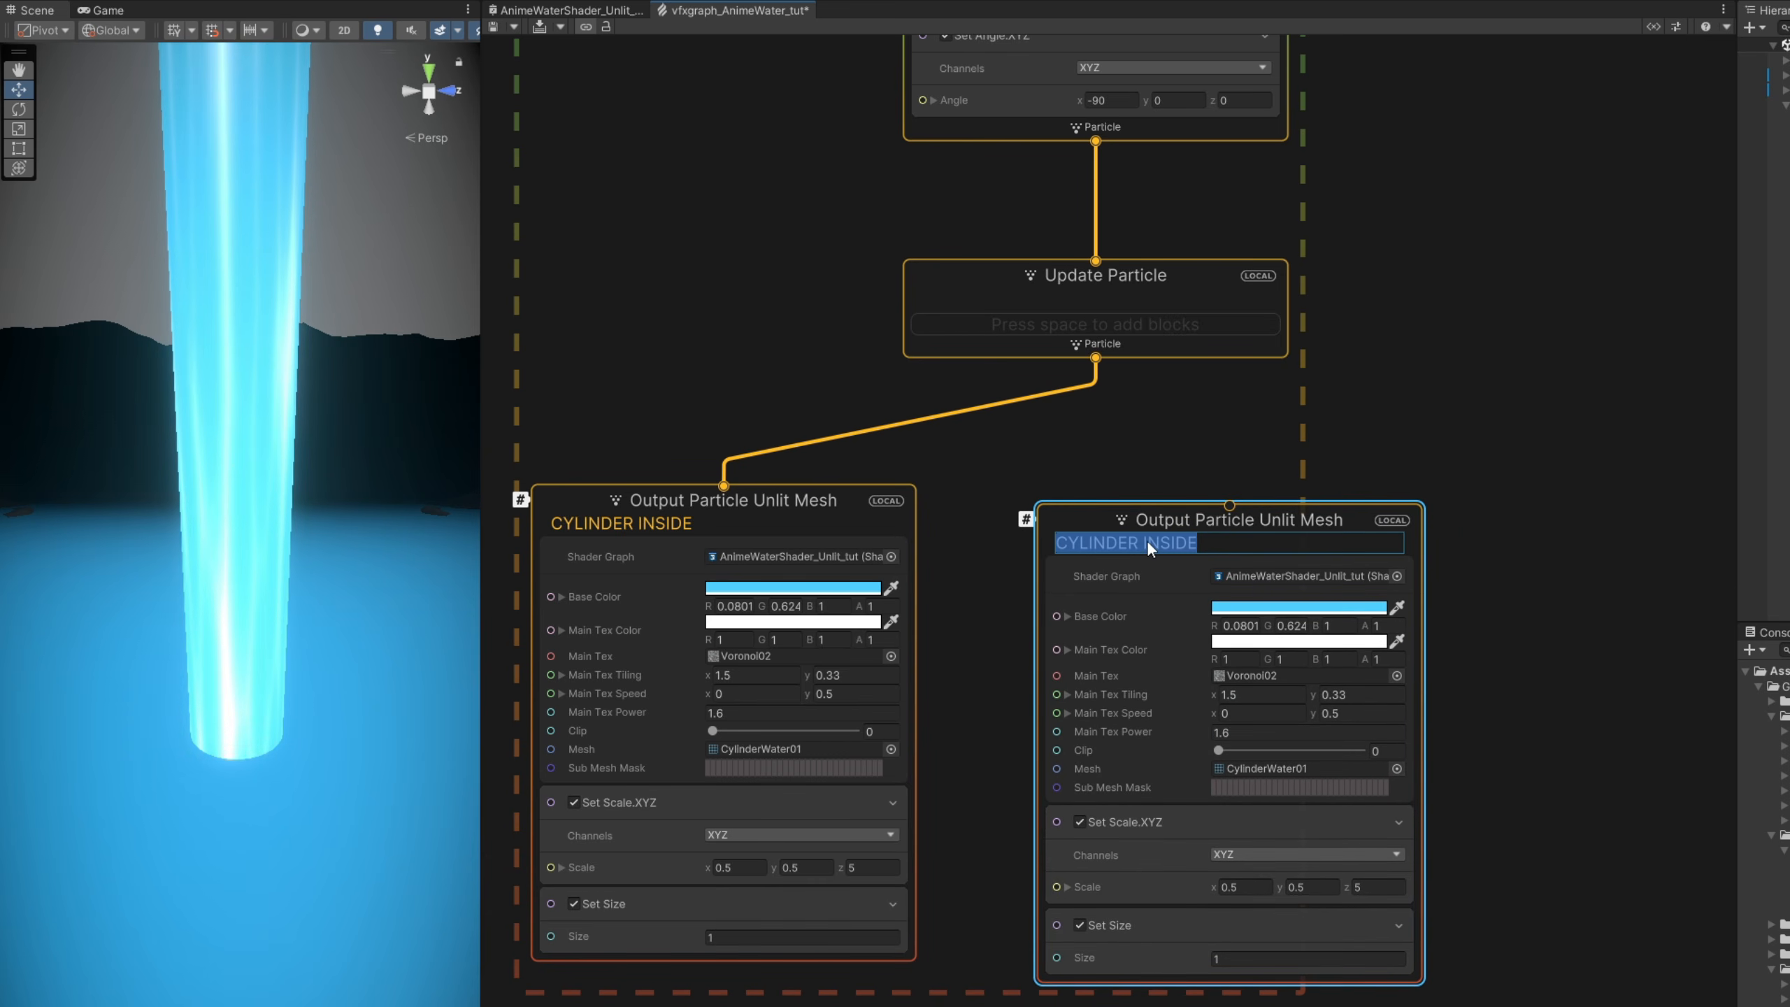
pyautogui.click(1144, 542)
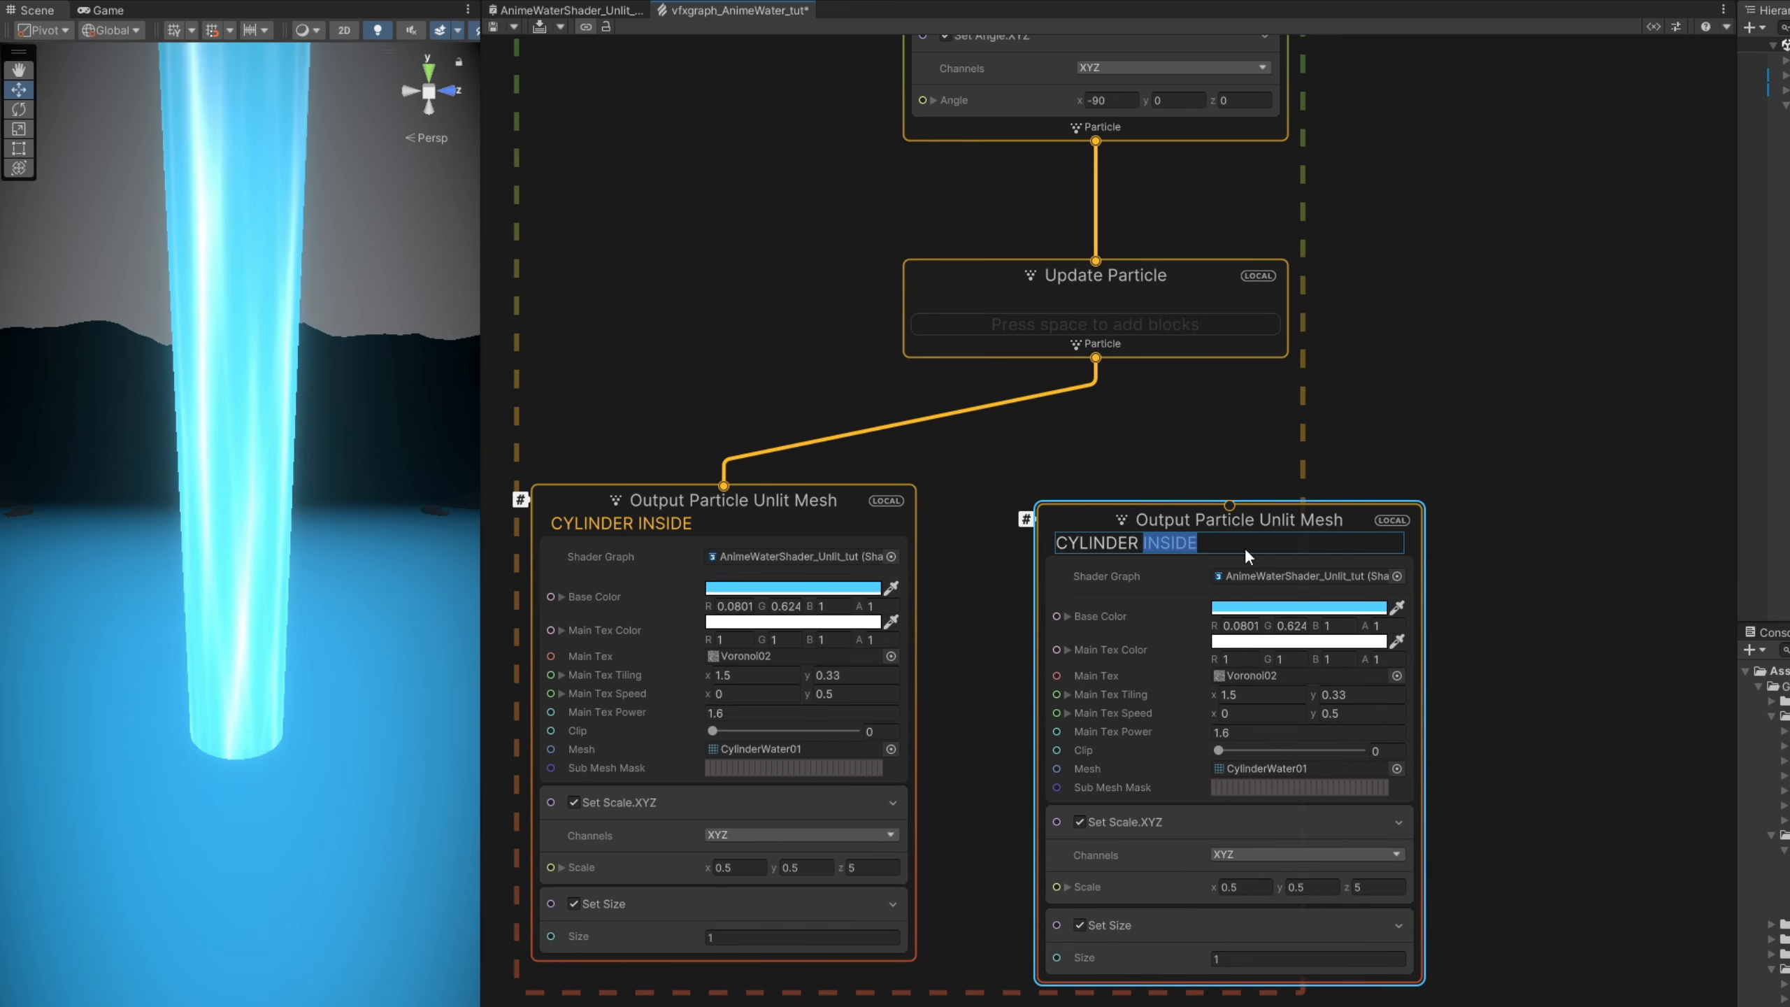
pyautogui.write('OUTSI')
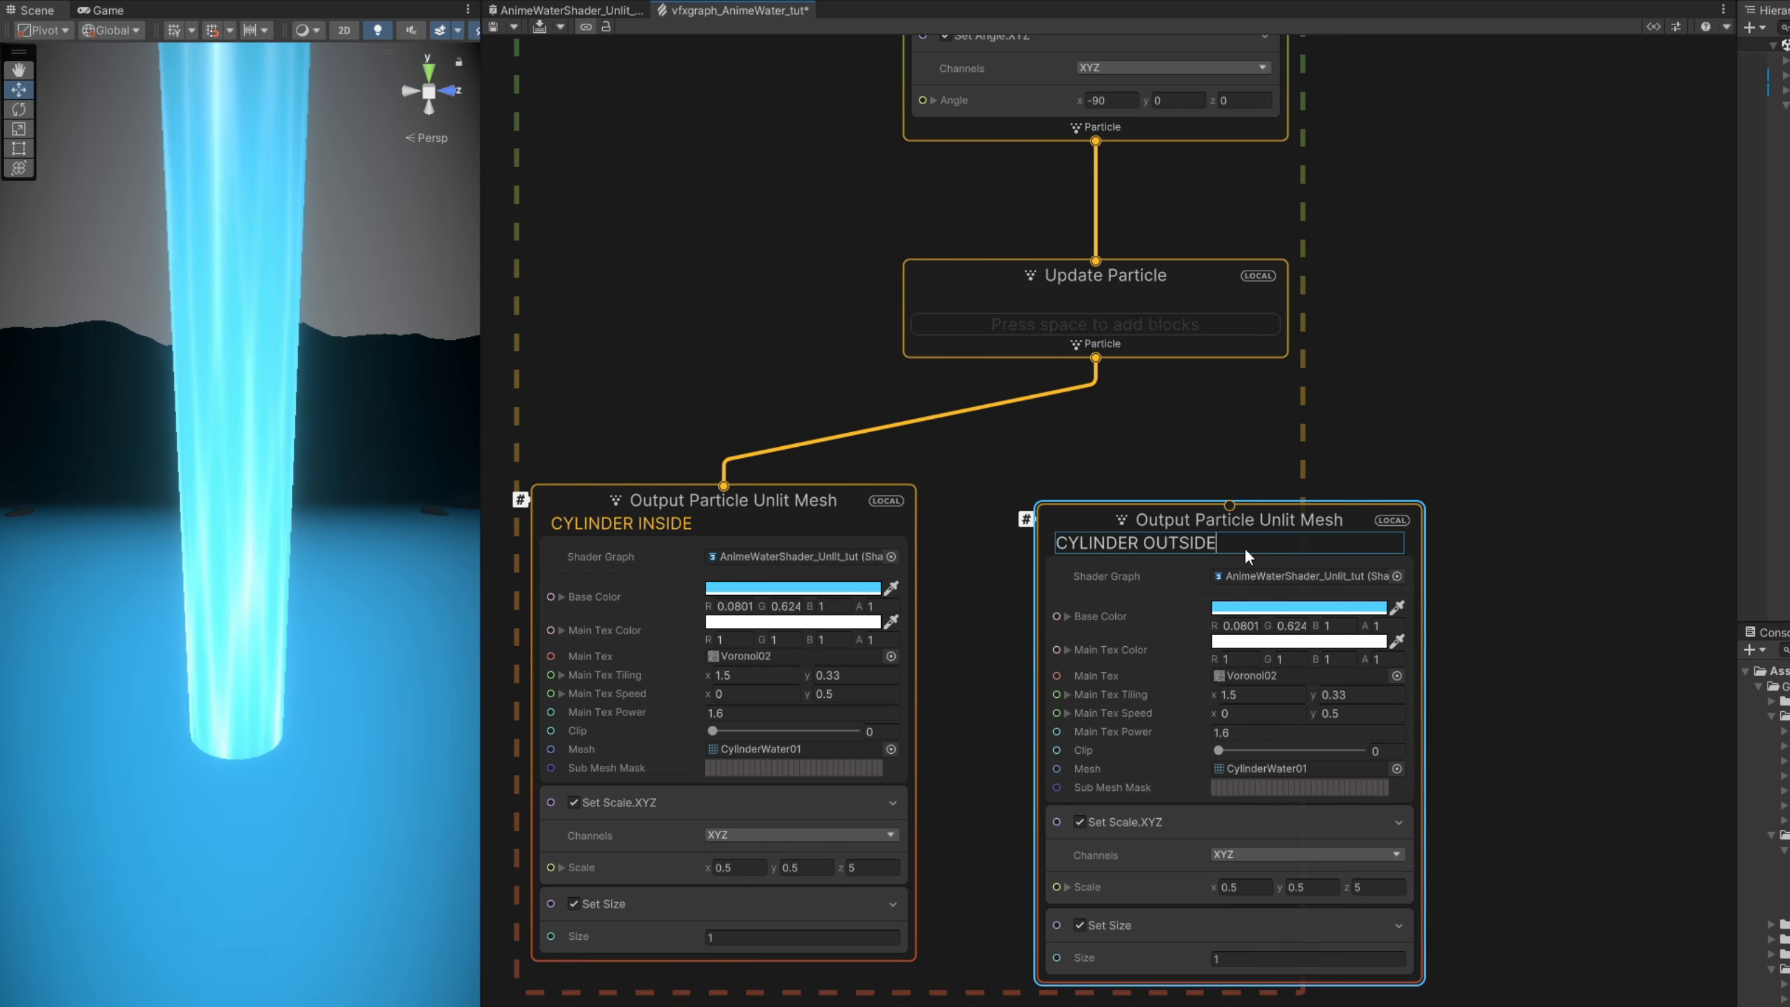
pyautogui.write('DE')
pyautogui.press('Return')
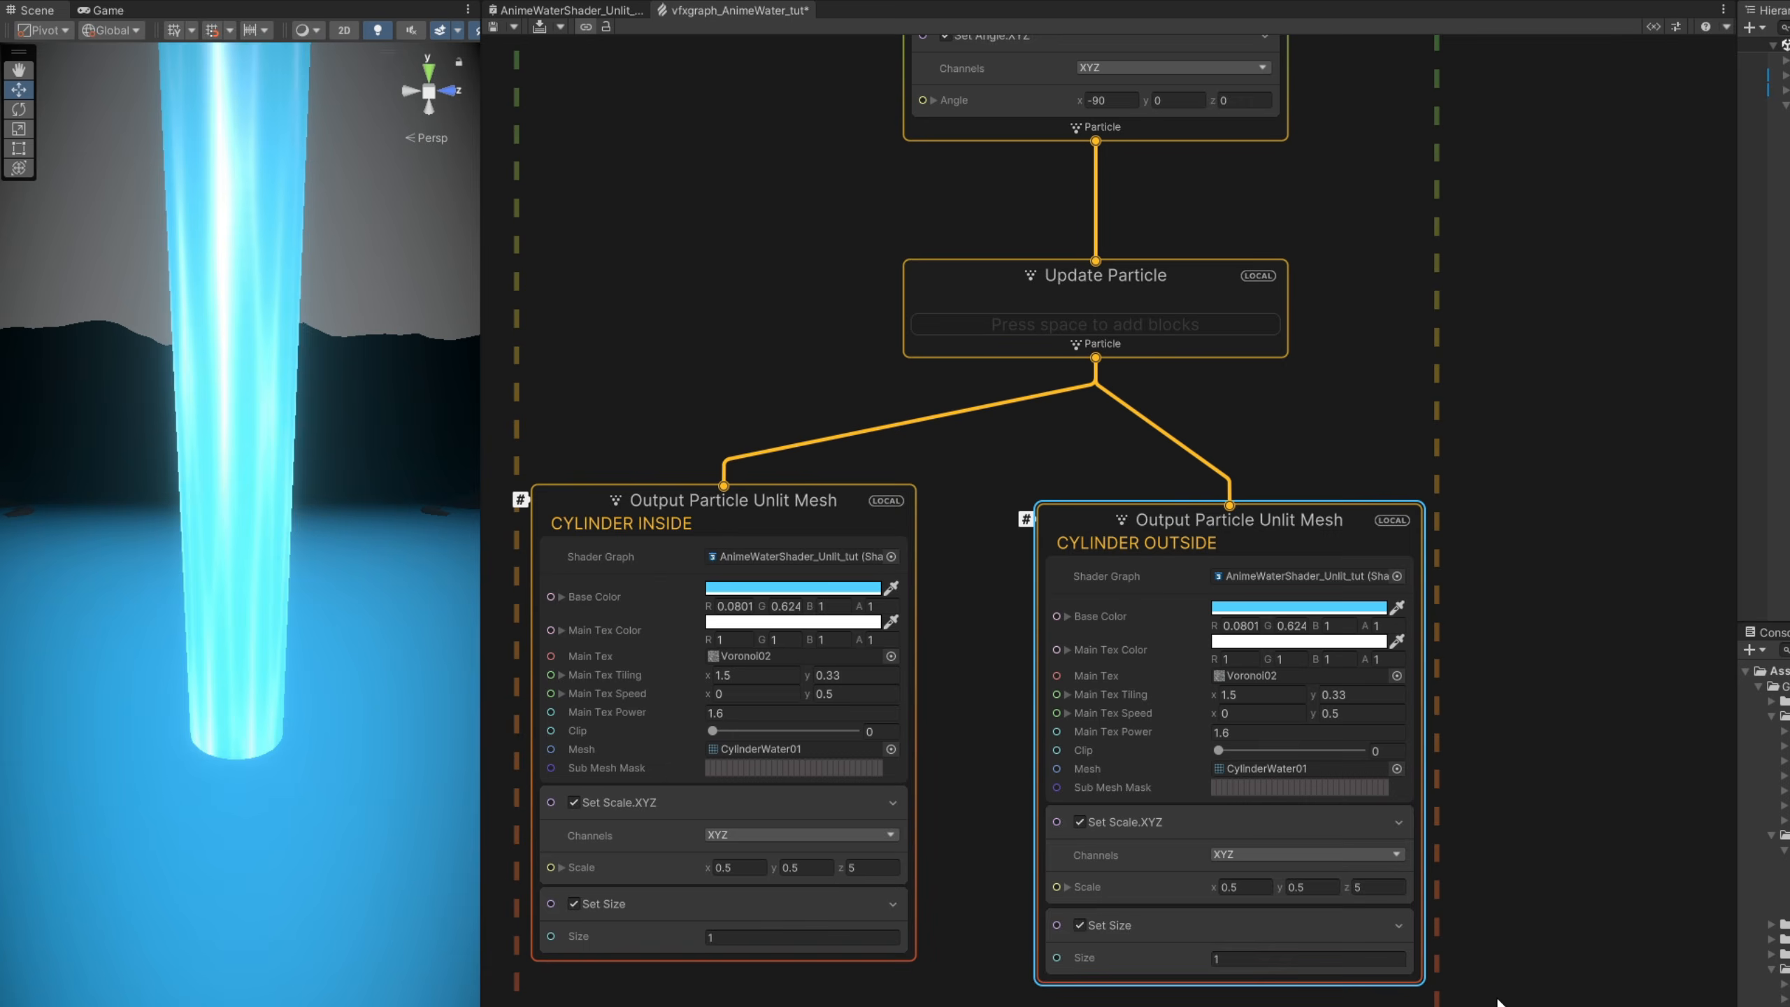
# - Set the CYLINDER OUTSIDE output's Scale to 0.52 in X and Y and recompile the graph
pyautogui.scroll(3, 1245, 872)
pyautogui.click(1248, 886)
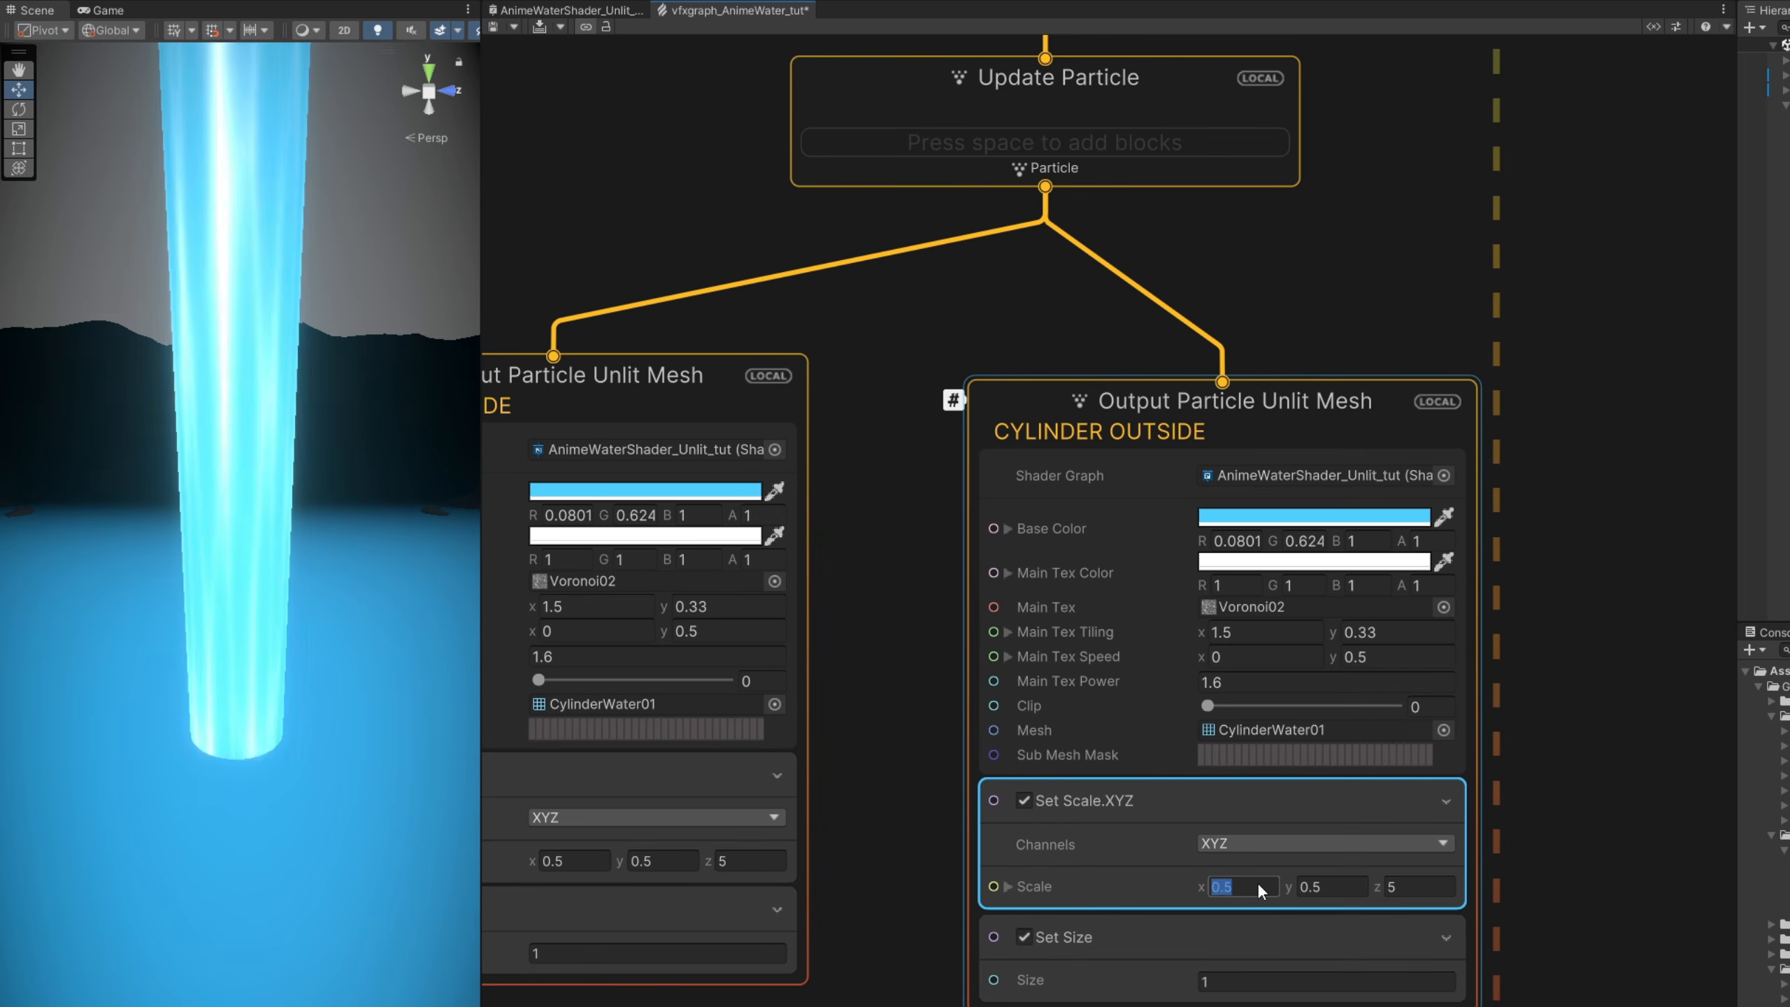
pyautogui.write('0.52')
pyautogui.doubleClick(1351, 885)
pyautogui.write('52')
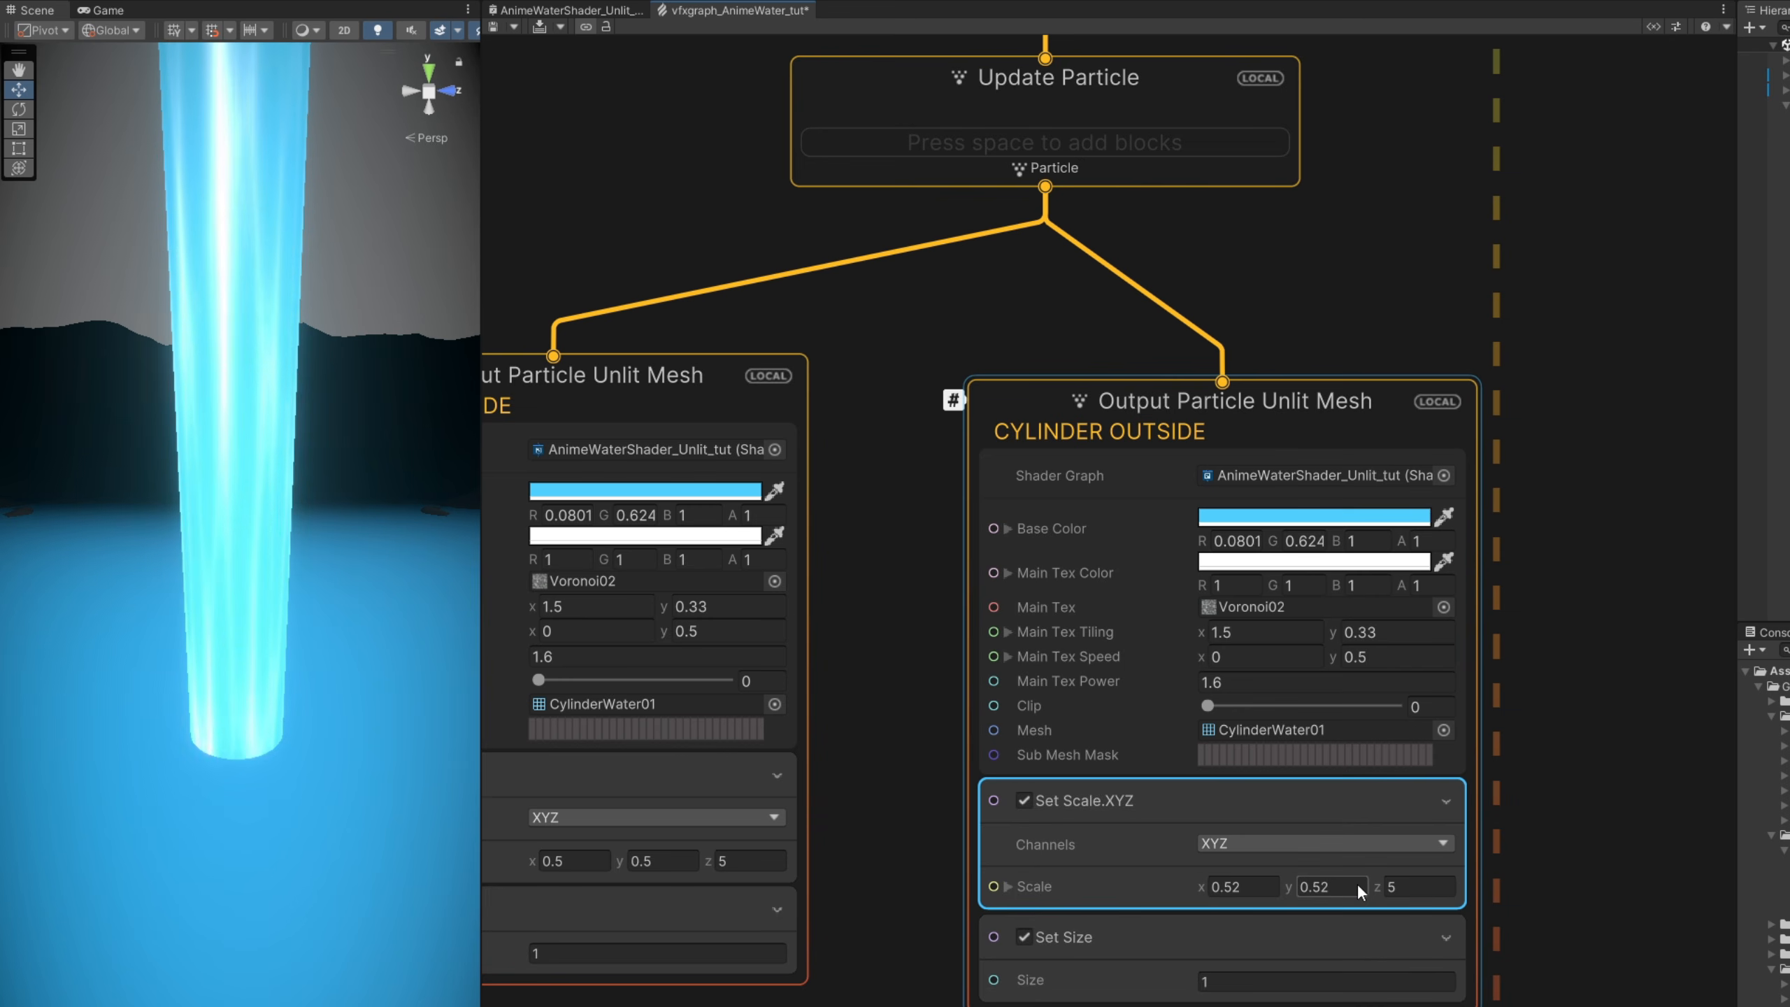
pyautogui.click(539, 27)
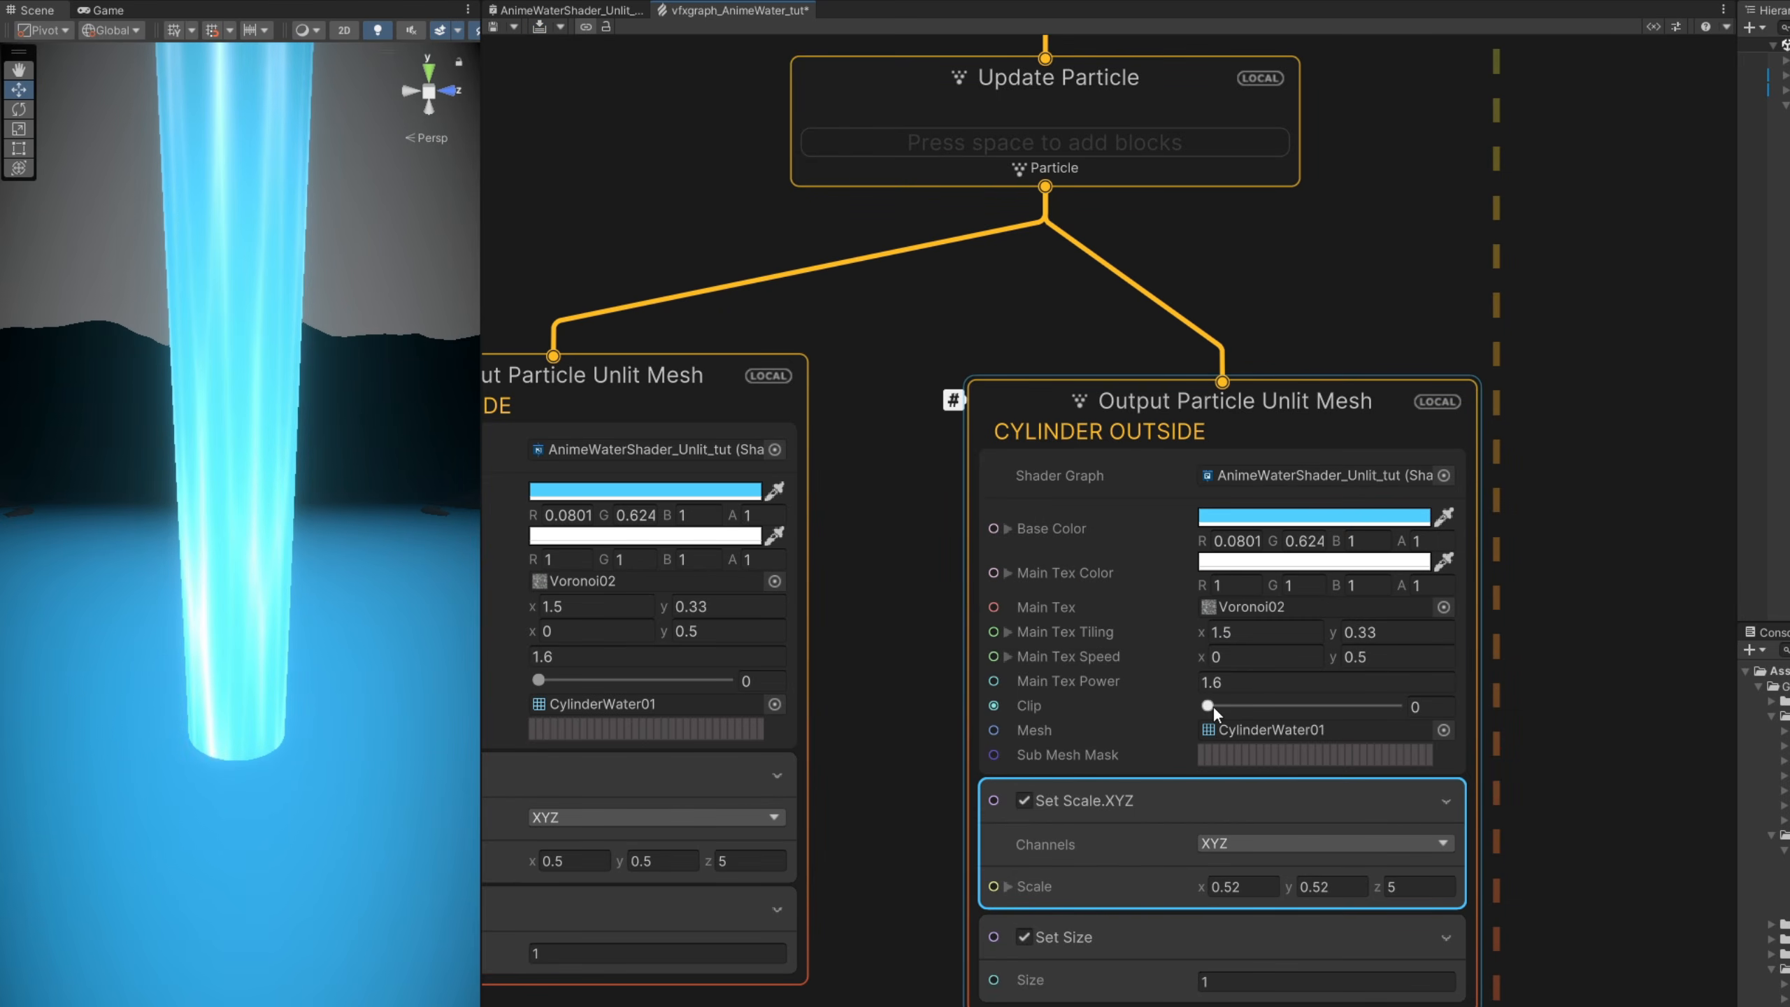
# - Set the CYLINDER OUTSIDE output's Clip to about 0.518 and its Main Tex Tiling to X 2.3, Y 1.6
pyautogui.moveTo(1210, 704); pyautogui.dragTo(1308, 707)
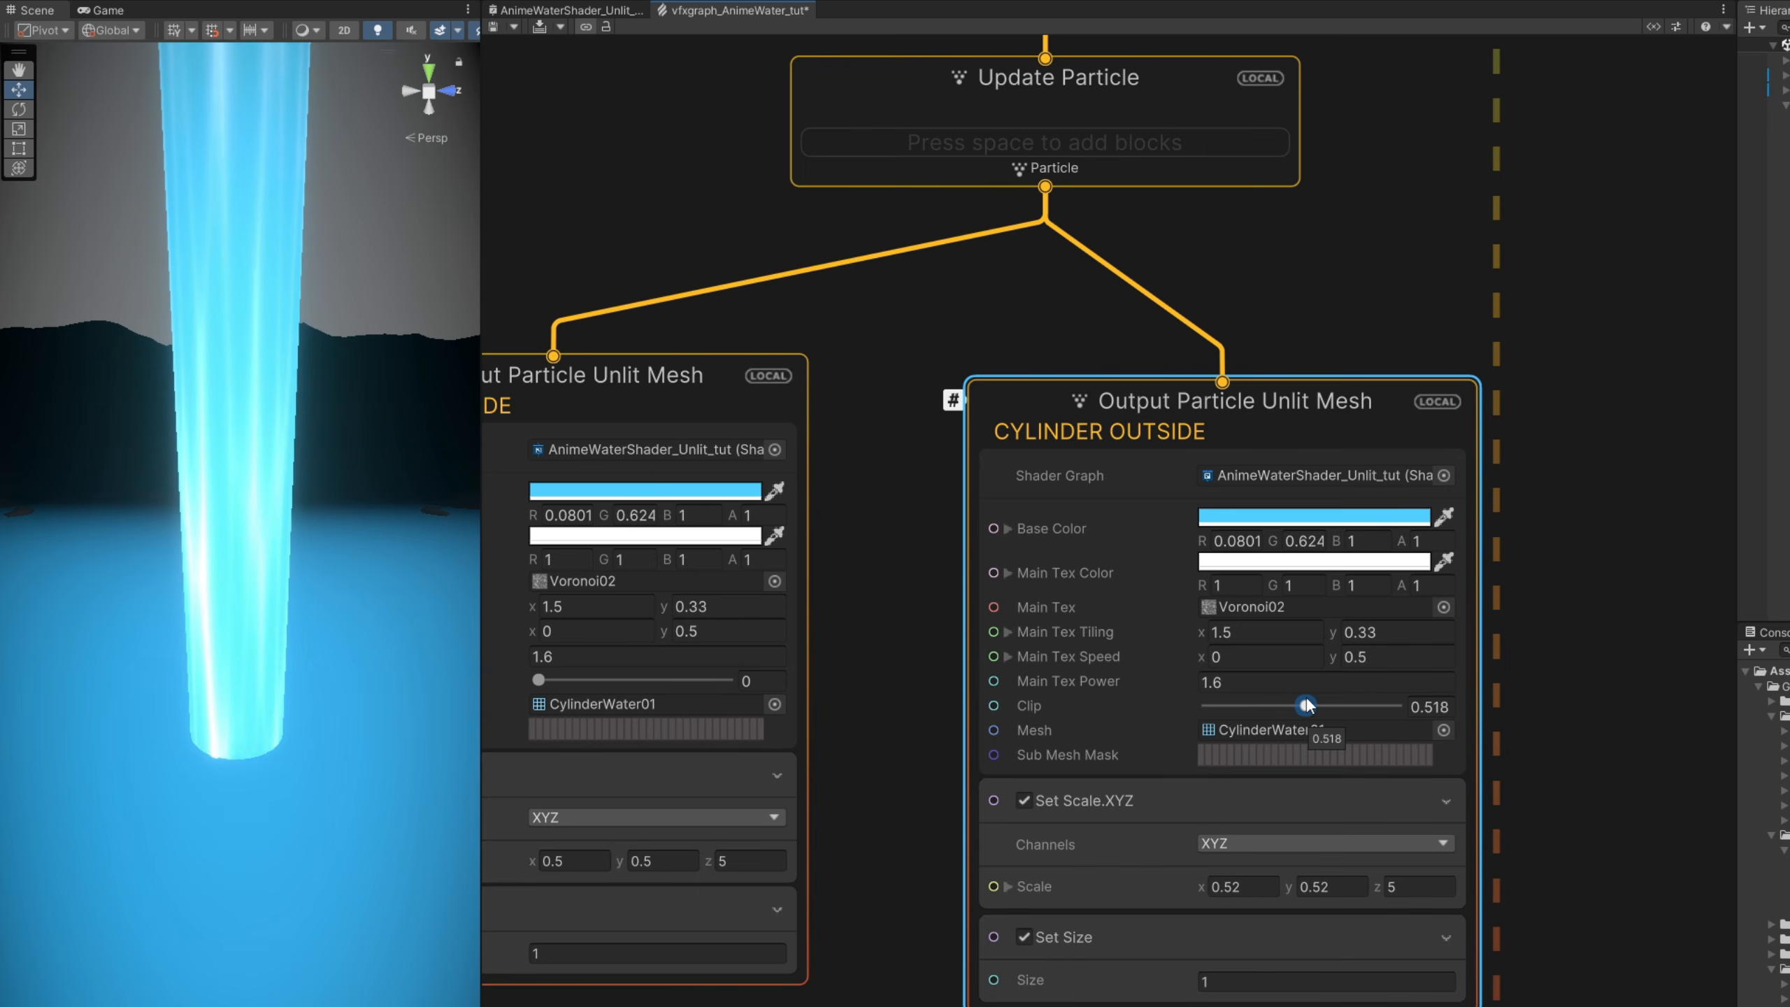
pyautogui.click(1252, 630)
pyautogui.write('2.3')
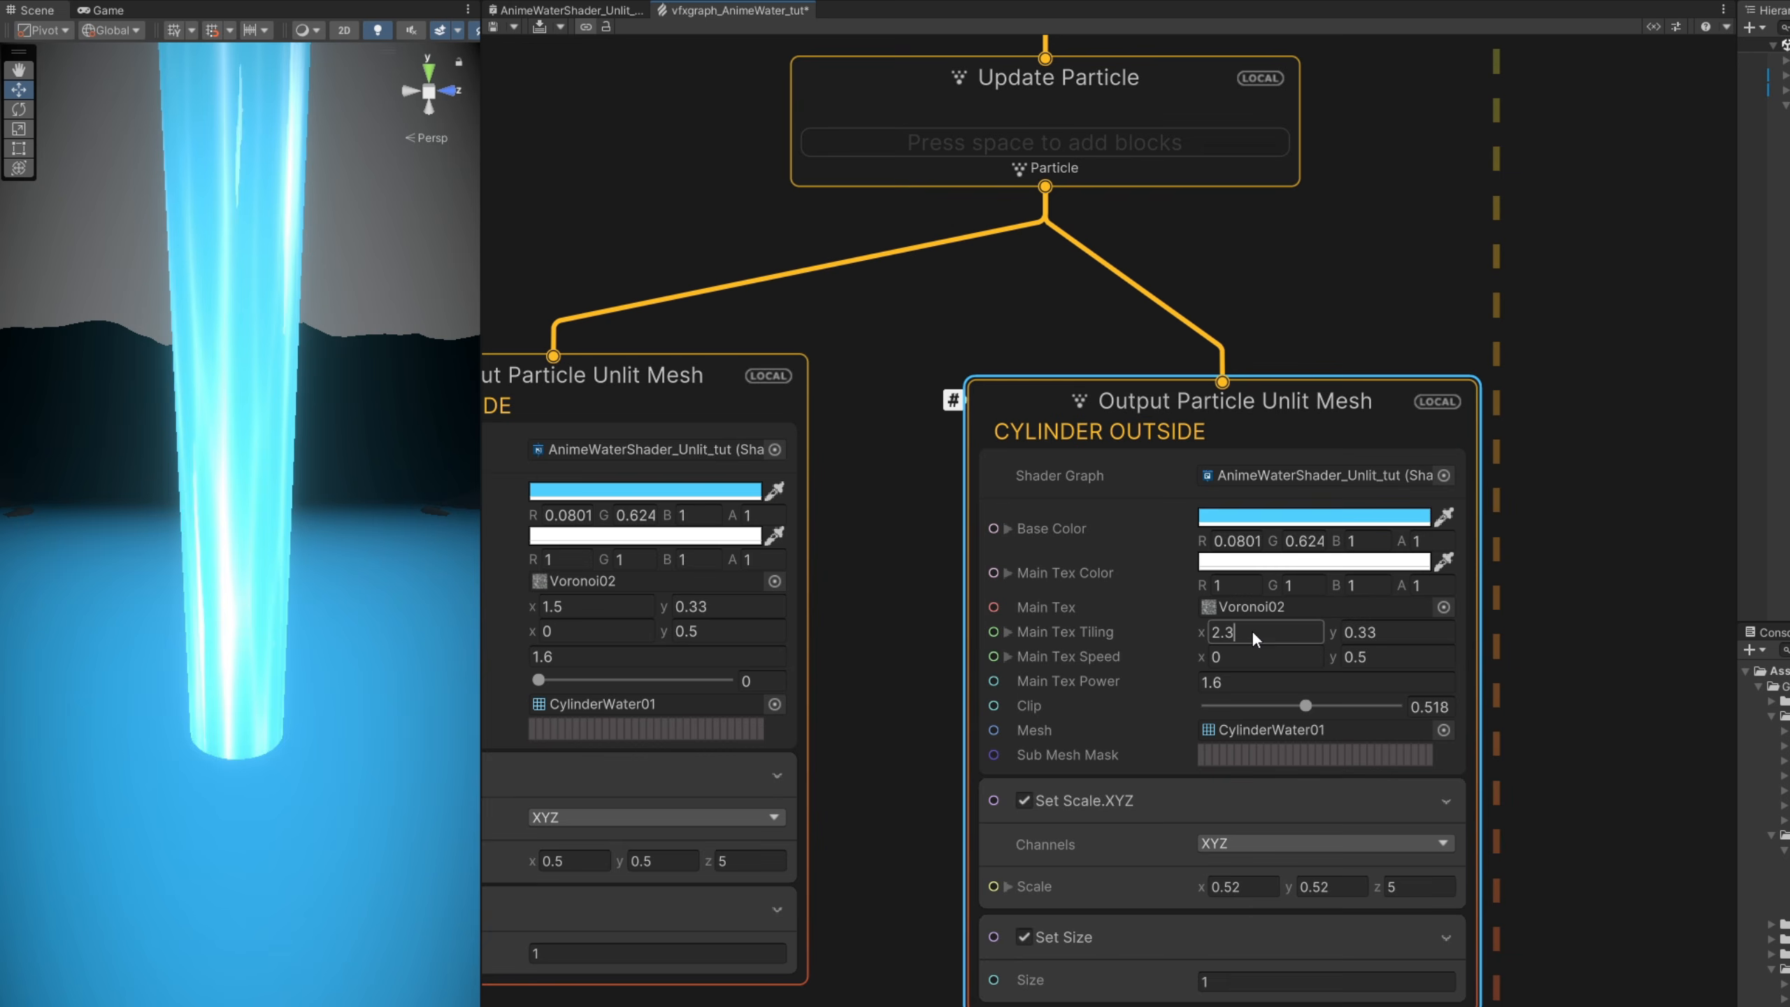
pyautogui.click(1385, 627)
pyautogui.write('1.6')
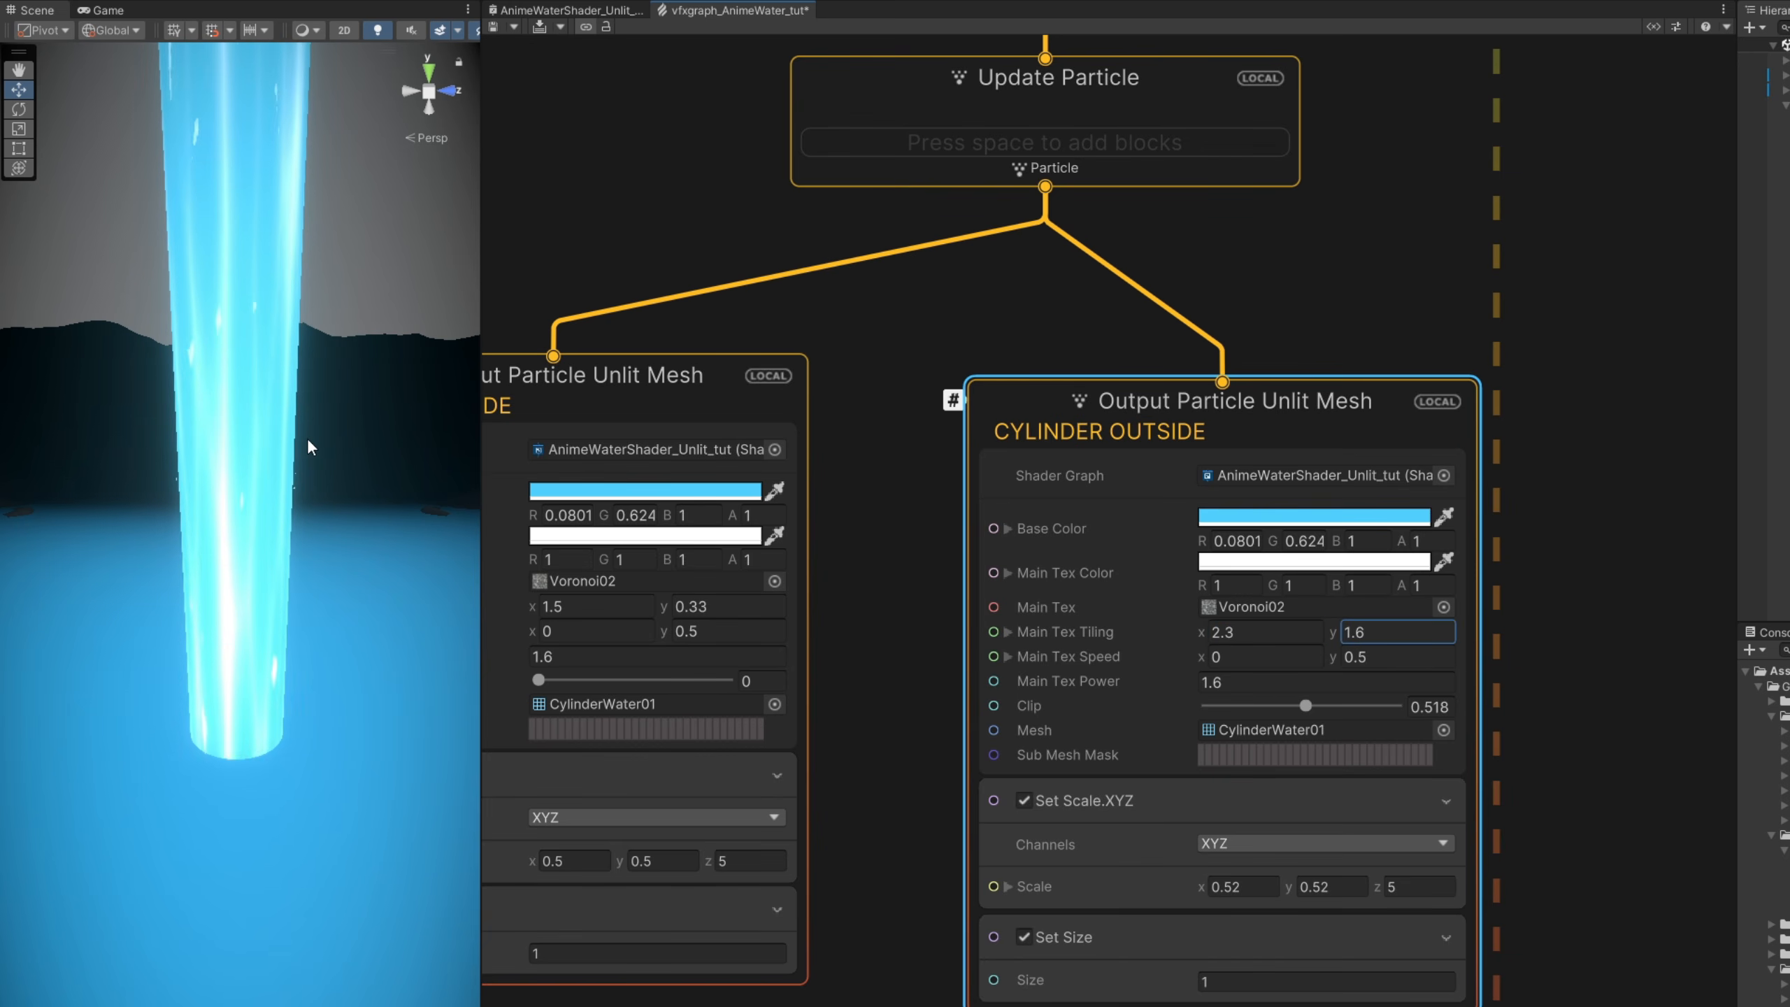
pyautogui.keyDown('alt'); pyautogui.moveTo(308, 436); pyautogui.dragTo(293, 375); pyautogui.keyUp('alt')
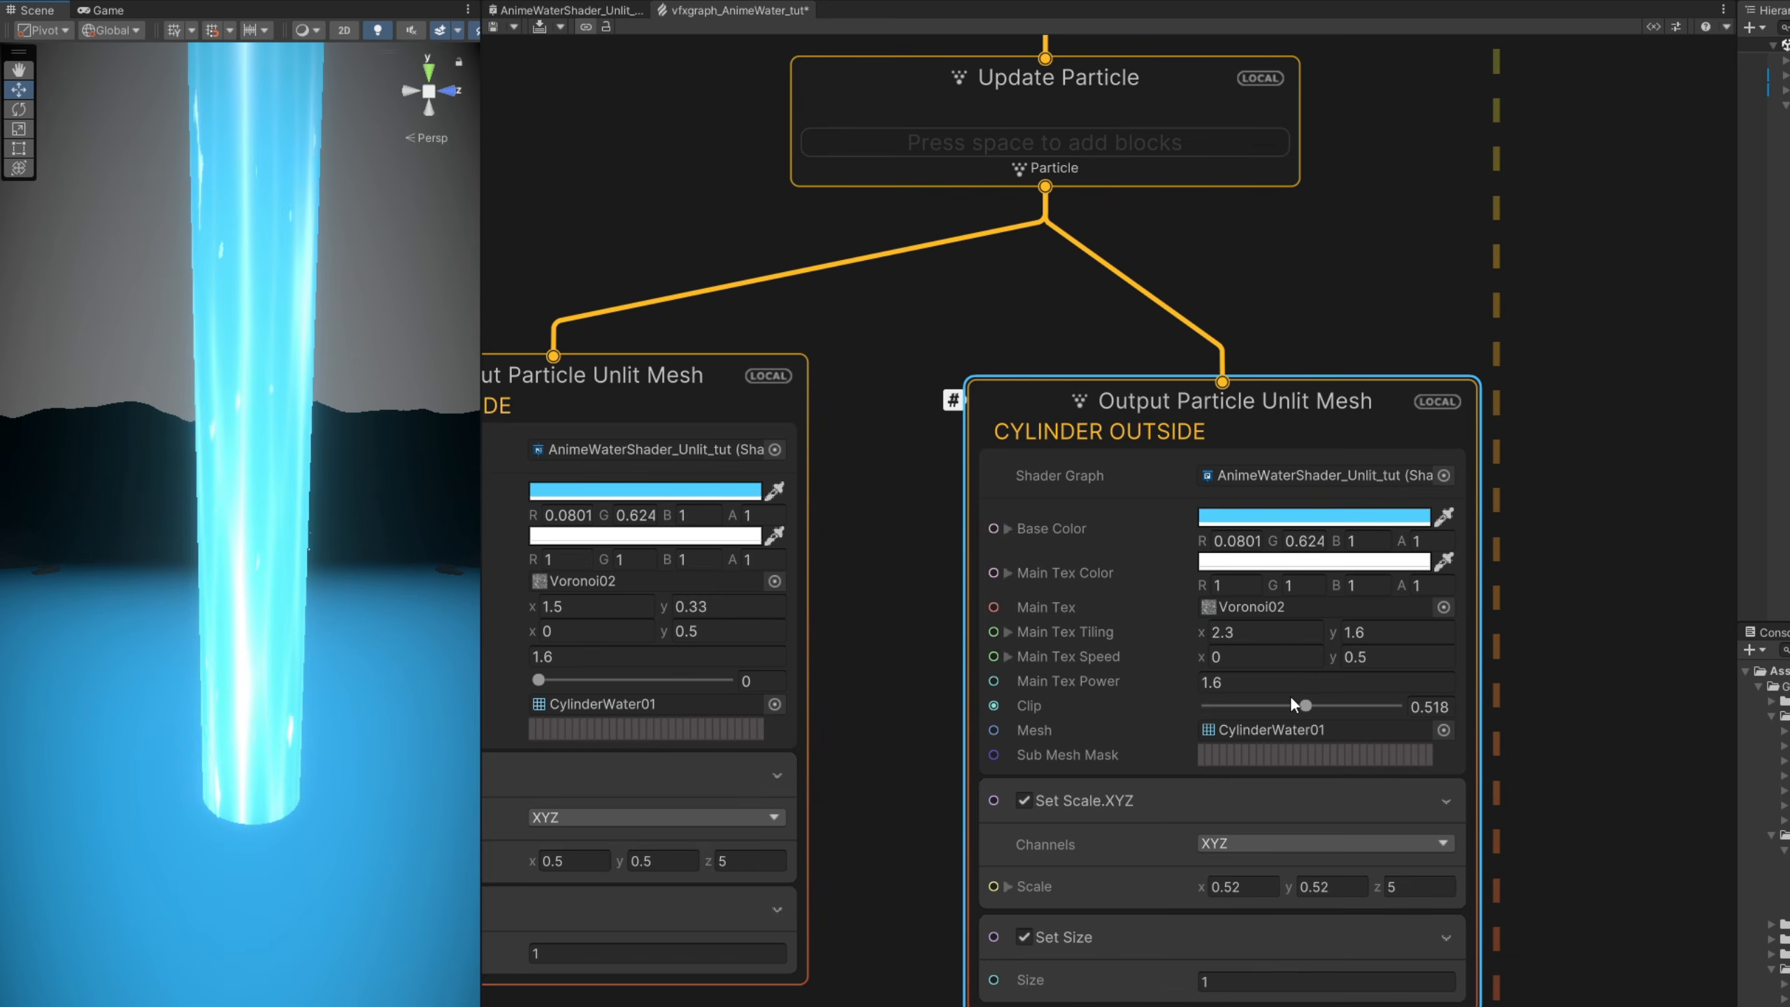
# - Set the CYLINDER OUTSIDE output's Clip to about 0.661 and its Main Tex Speed Y to 0.7
pyautogui.moveTo(1304, 705)
pyautogui.mouseDown()
pyautogui.moveTo(1239, 707)
pyautogui.moveTo(1334, 708)
pyautogui.mouseUp()
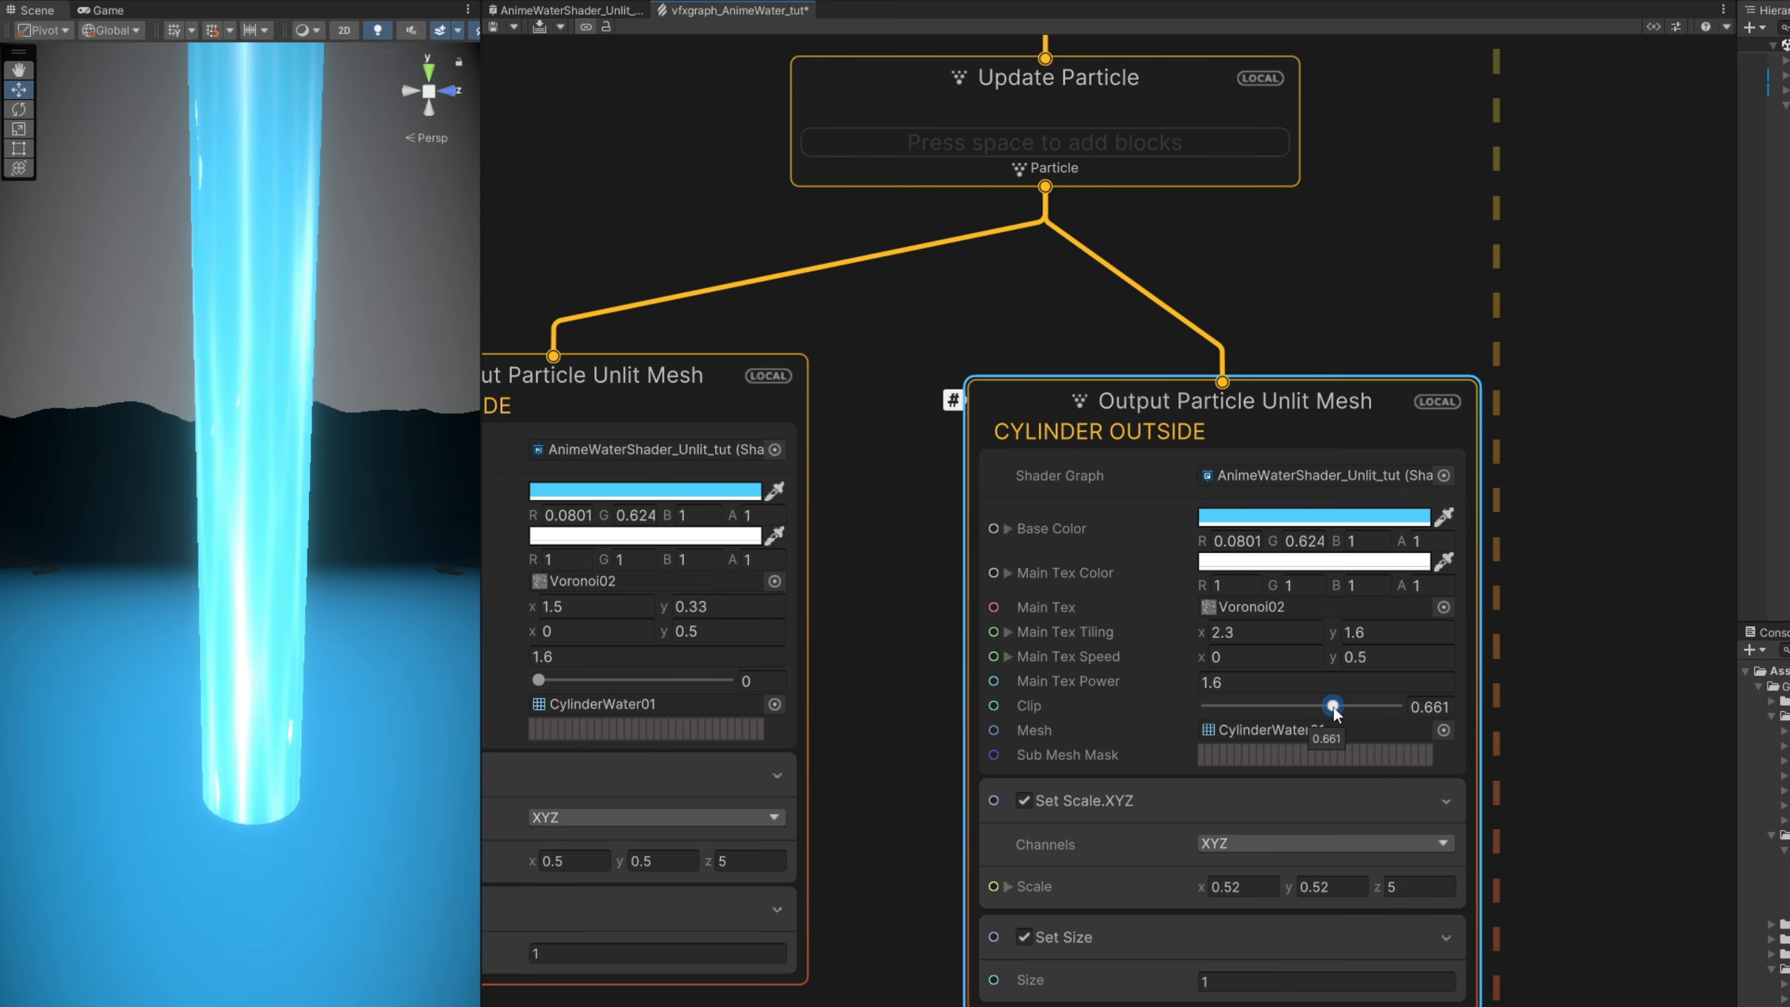
pyautogui.click(1394, 657)
pyautogui.write('.6')
pyautogui.press('Return')
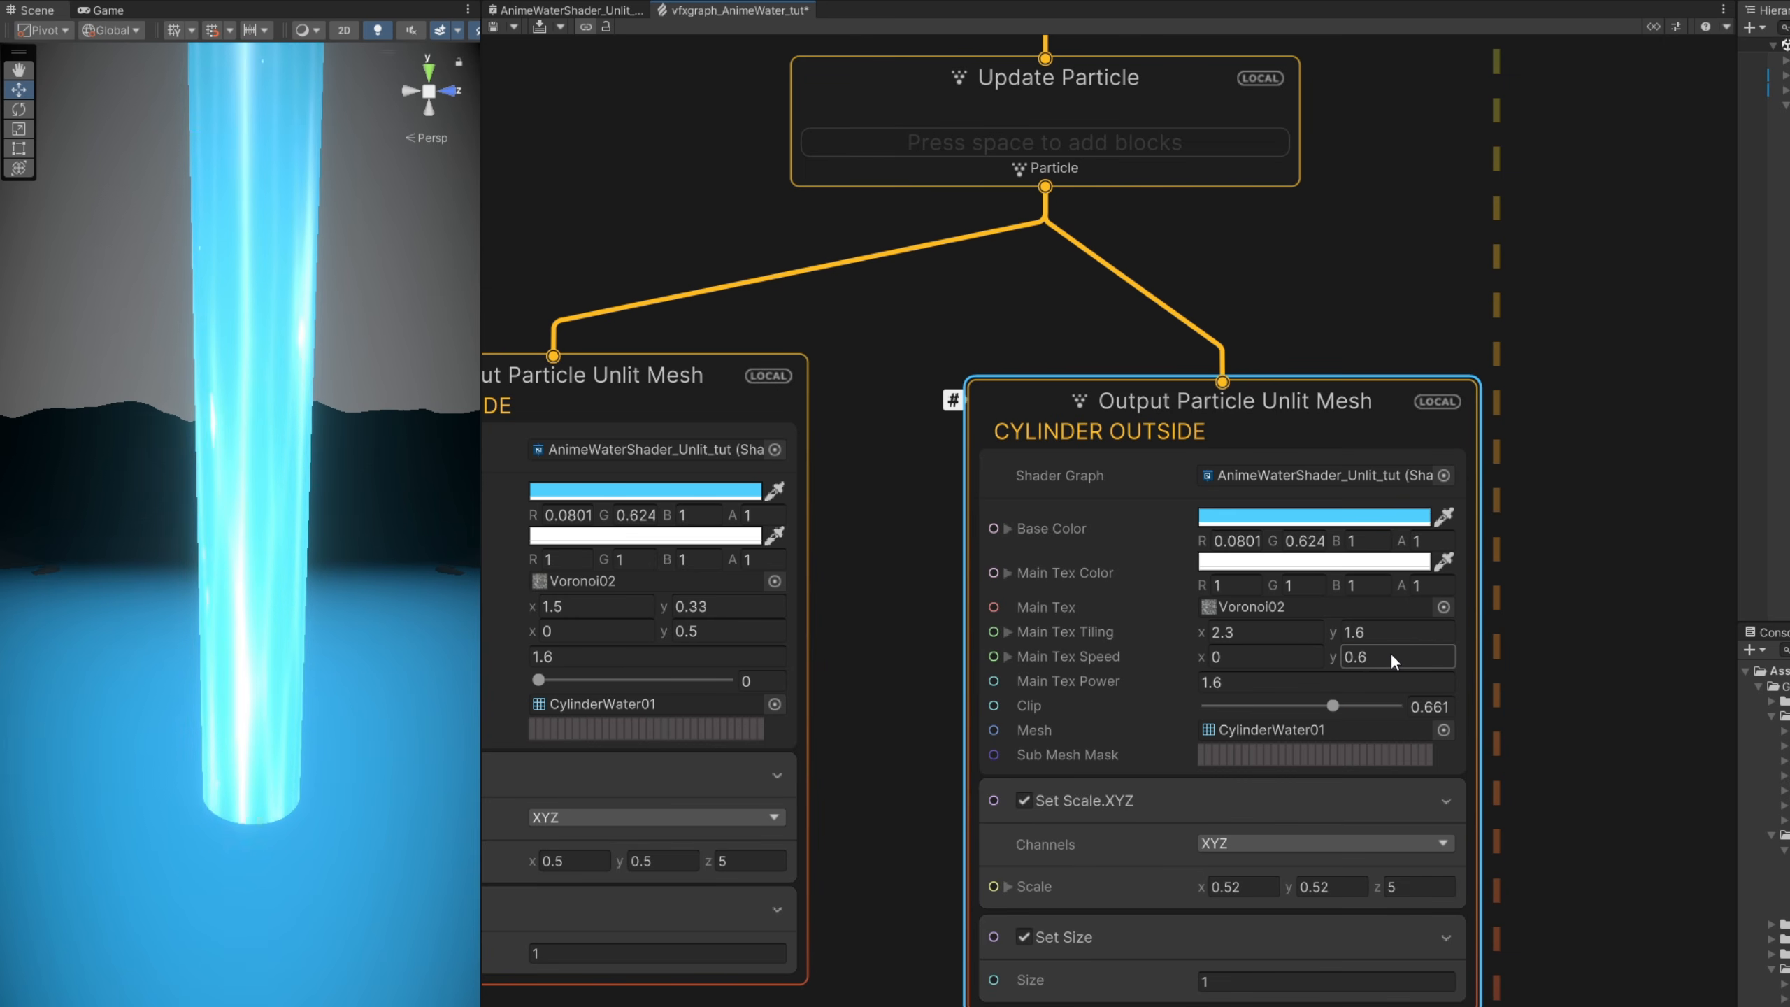
pyautogui.click(1390, 652)
pyautogui.write('.7')
pyautogui.press('Return')
# - Lower the CYLINDER OUTSIDE output's Main Tex Power to about 0.41, shift the output slightly away from CYLINDER INSIDE and save the graph
pyautogui.moveTo(1190, 677); pyautogui.dragTo(1165, 680)
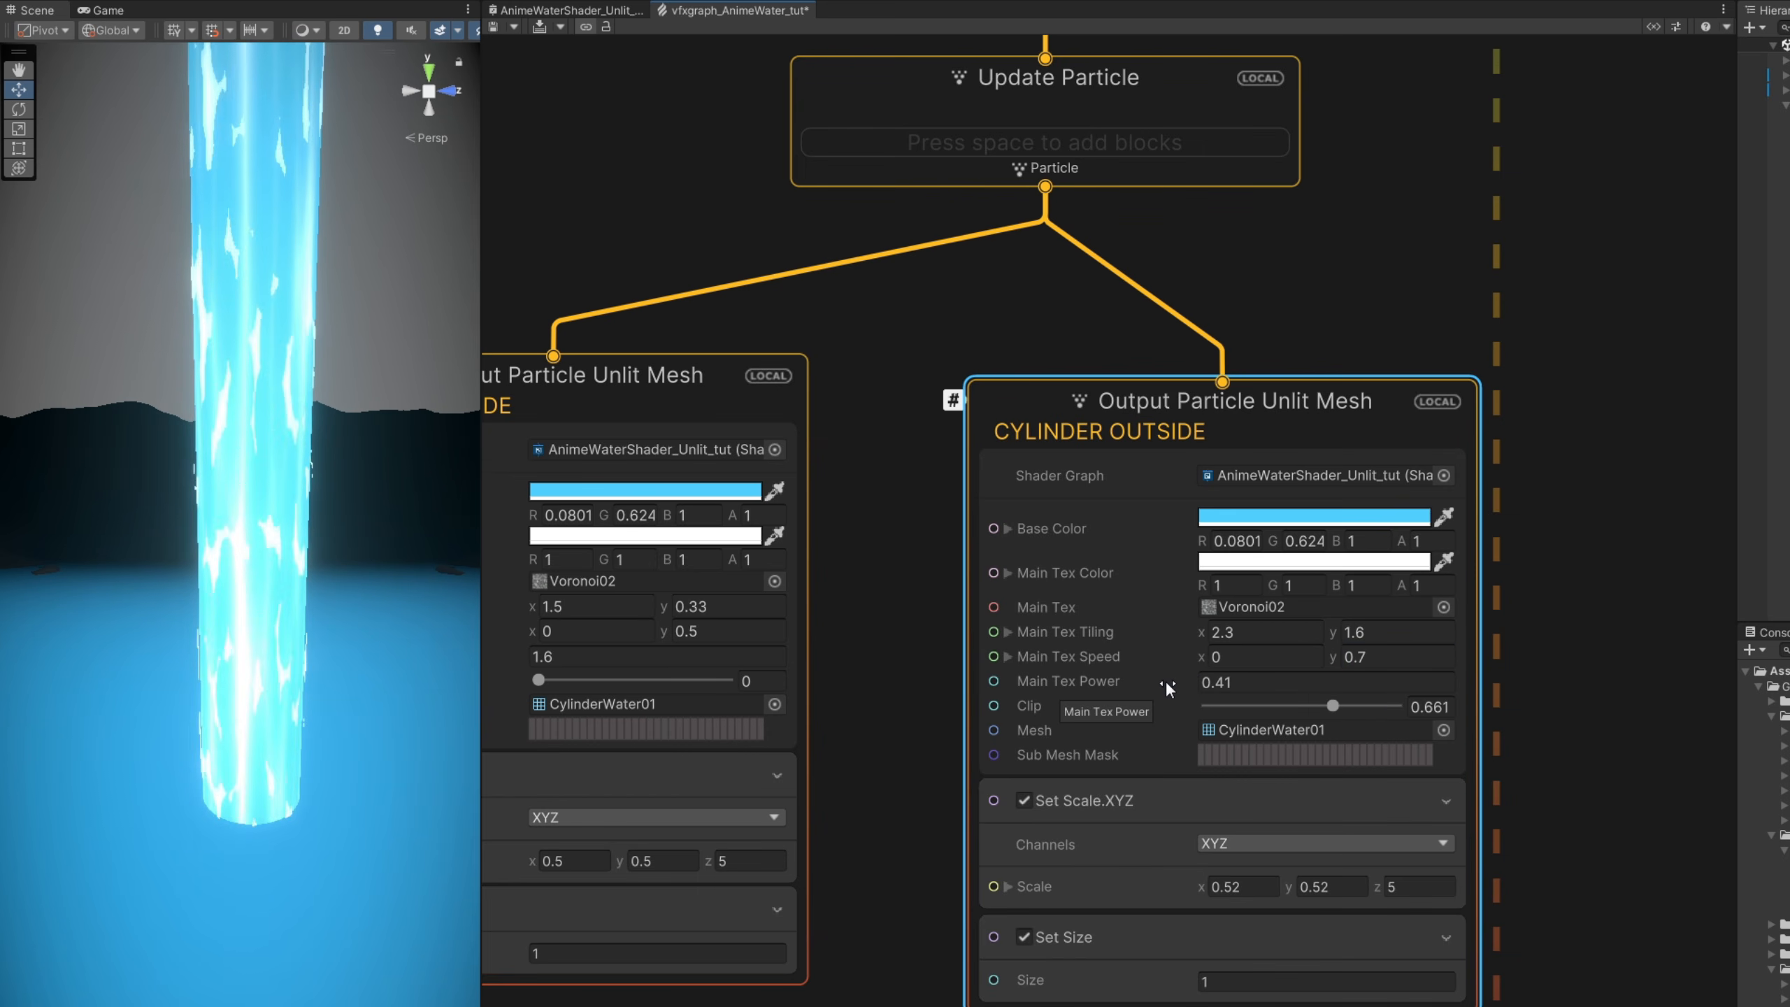
pyautogui.click(1203, 682)
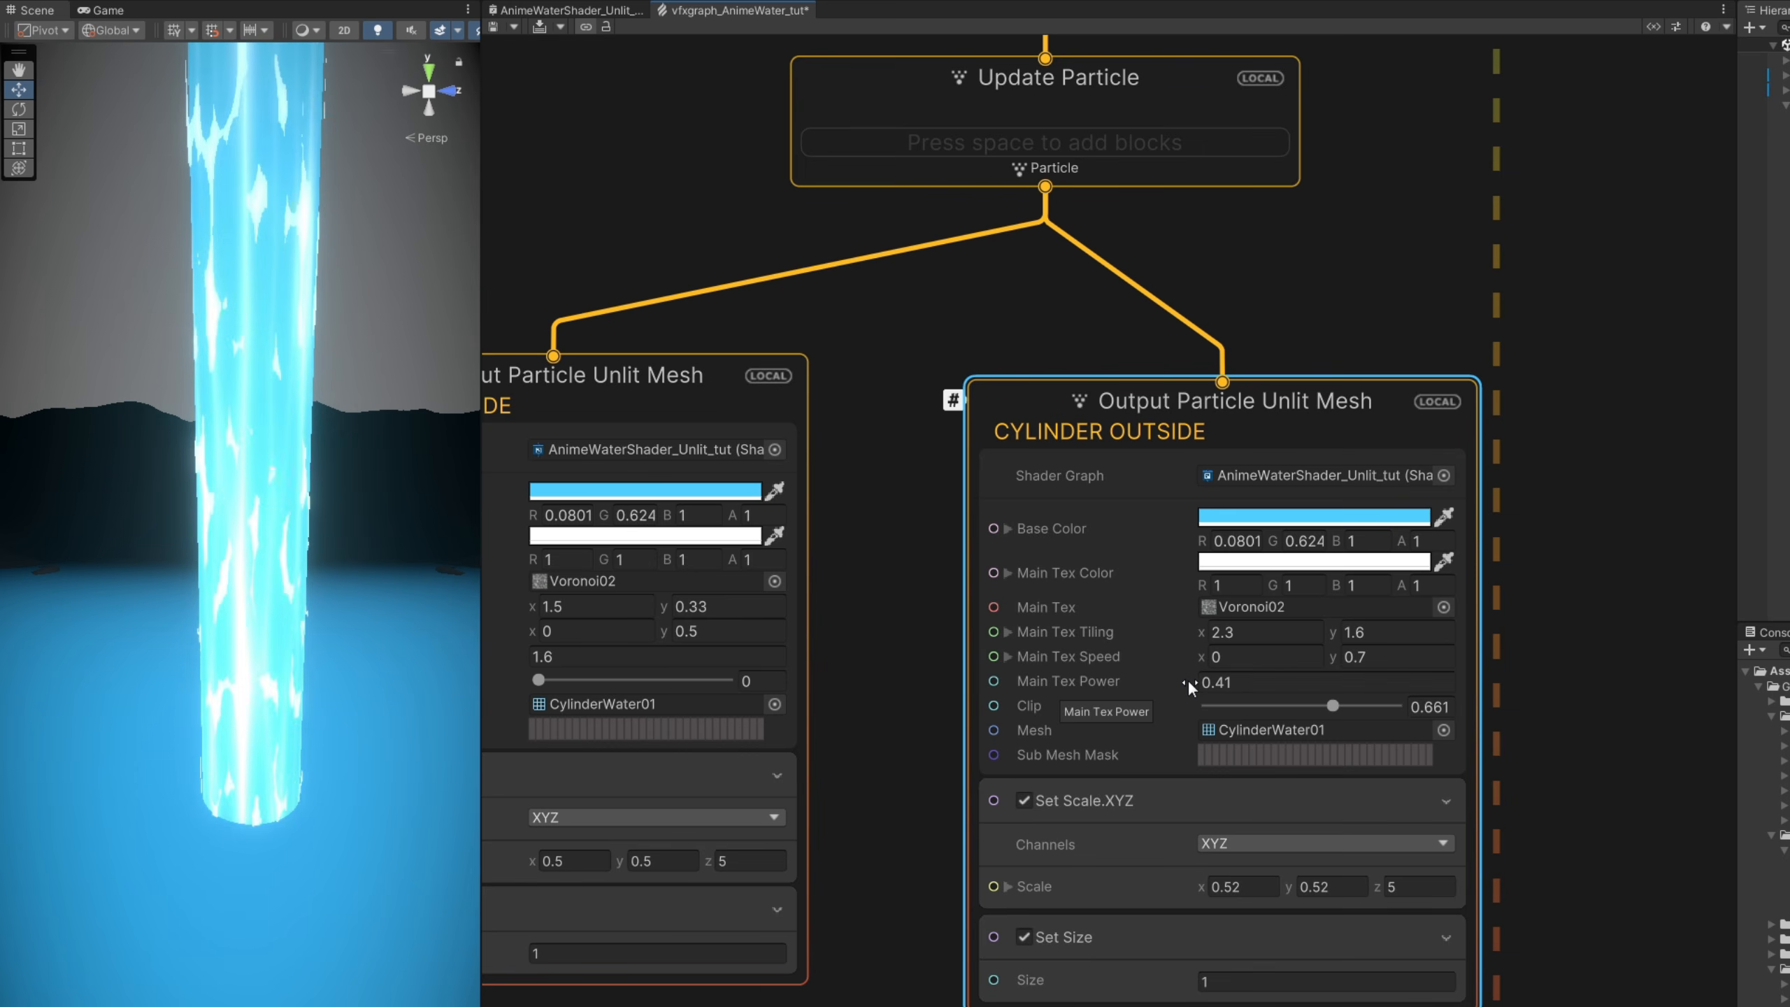
pyautogui.moveTo(448, 623); pyautogui.dragTo(459, 677, button='right')
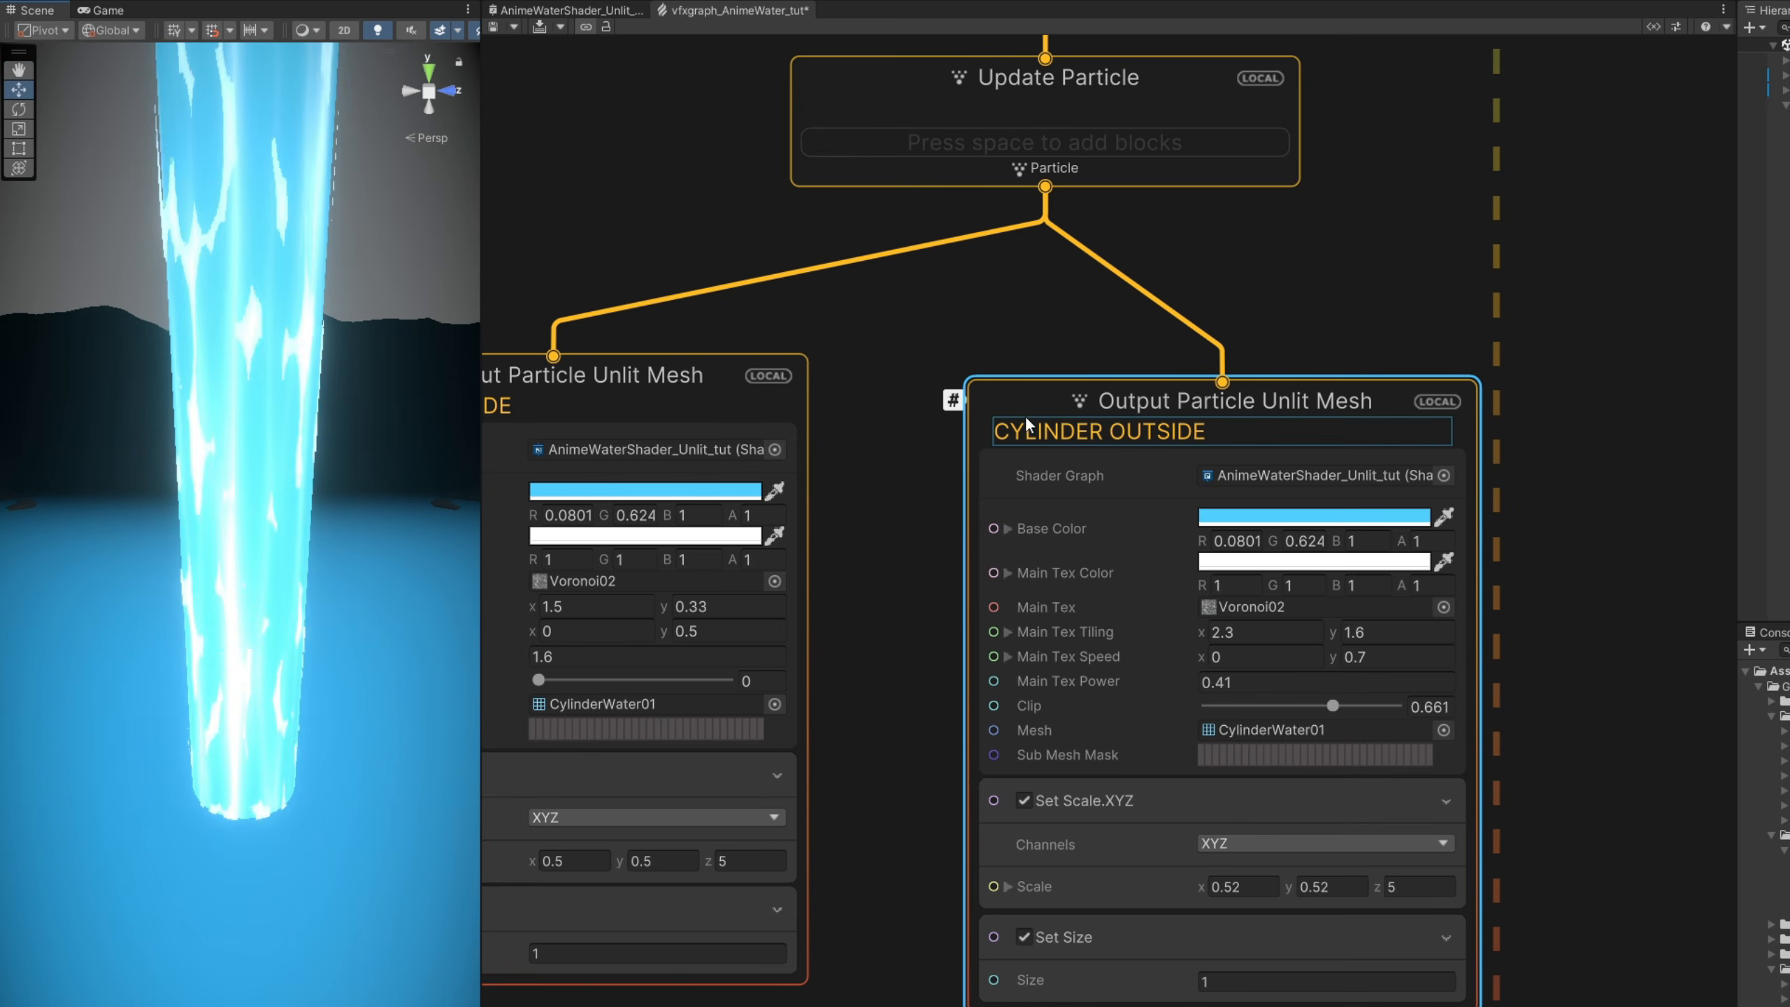
pyautogui.moveTo(1025, 421); pyautogui.dragTo(1060, 401)
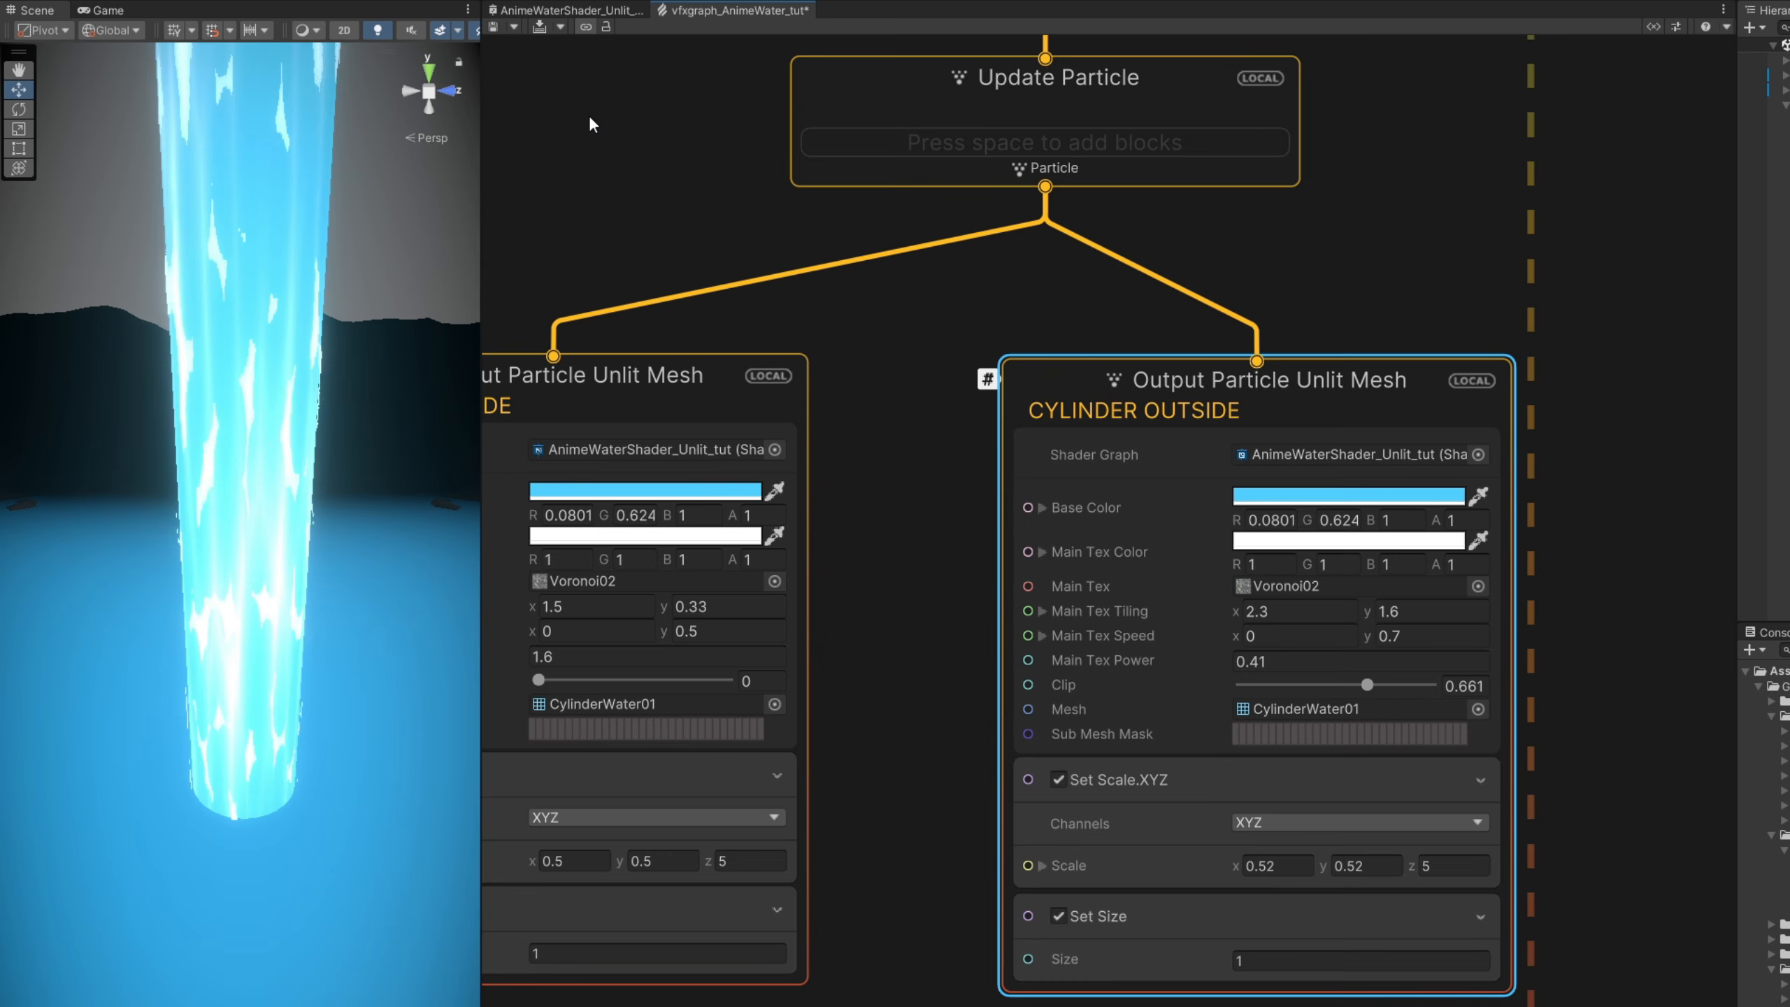
pyautogui.click(493, 28)
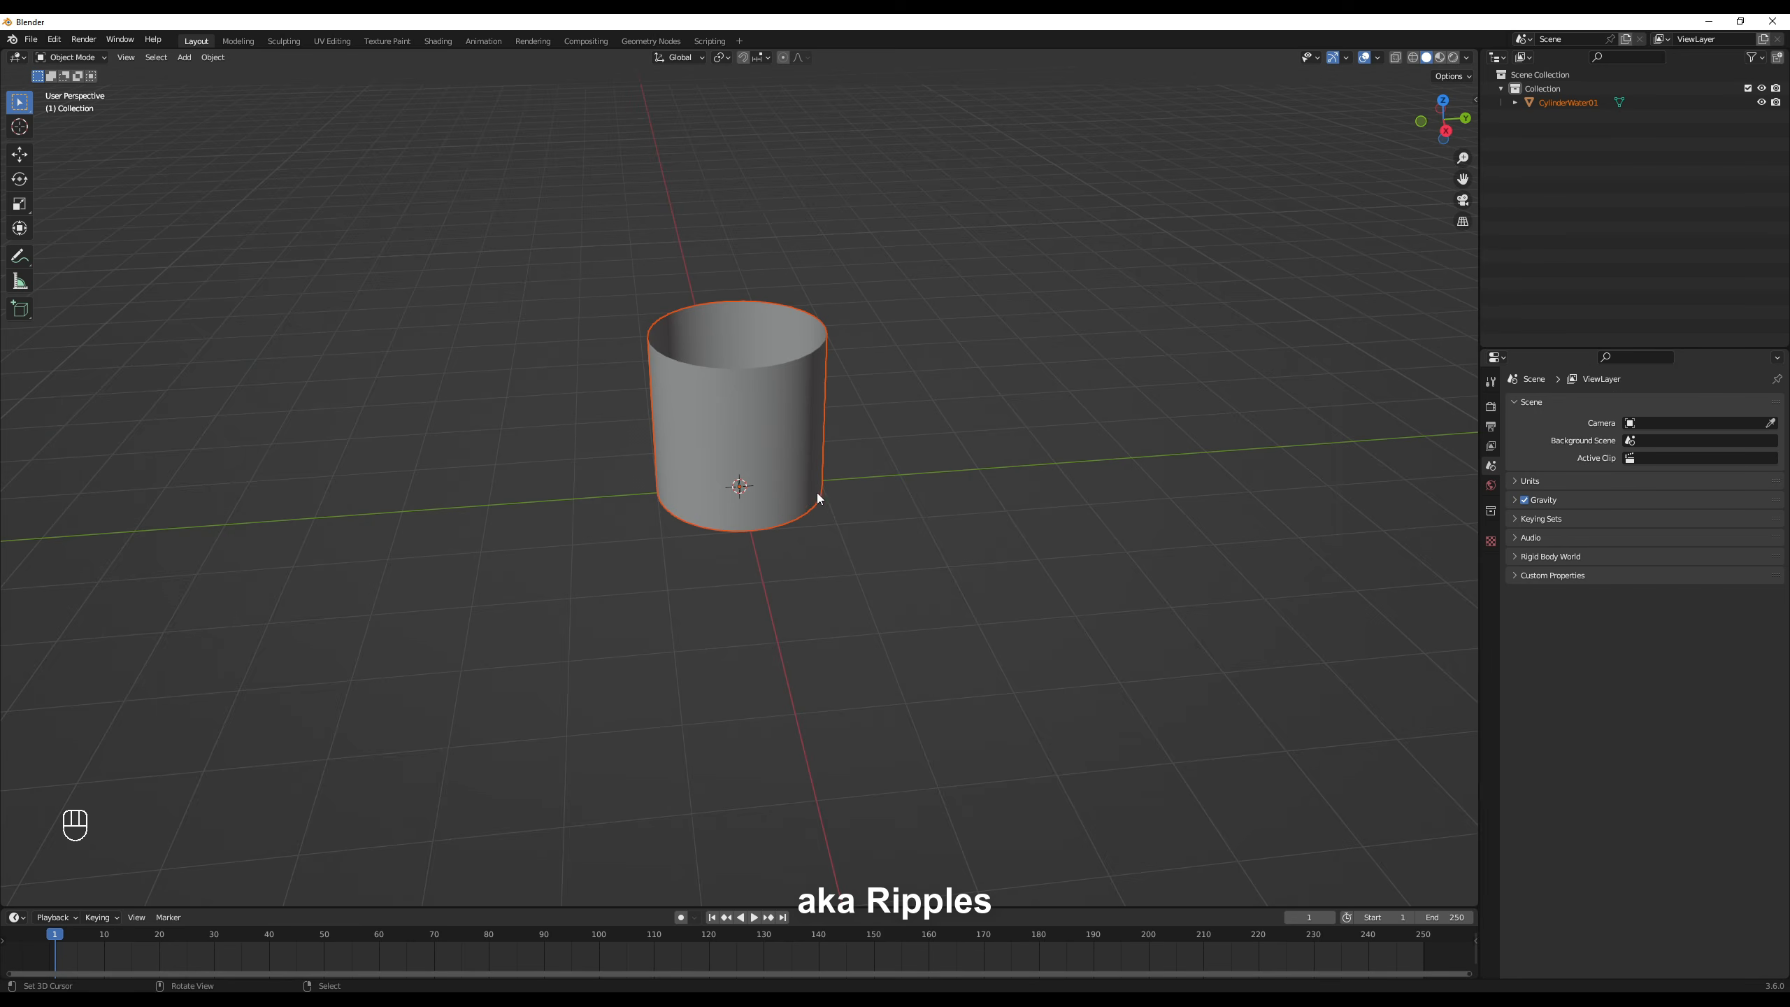
# - In Blender, hide CylinderWater01 and add a 32-vertex cylinder mesh with its cap fill type set to Nothing
pyautogui.press('h')
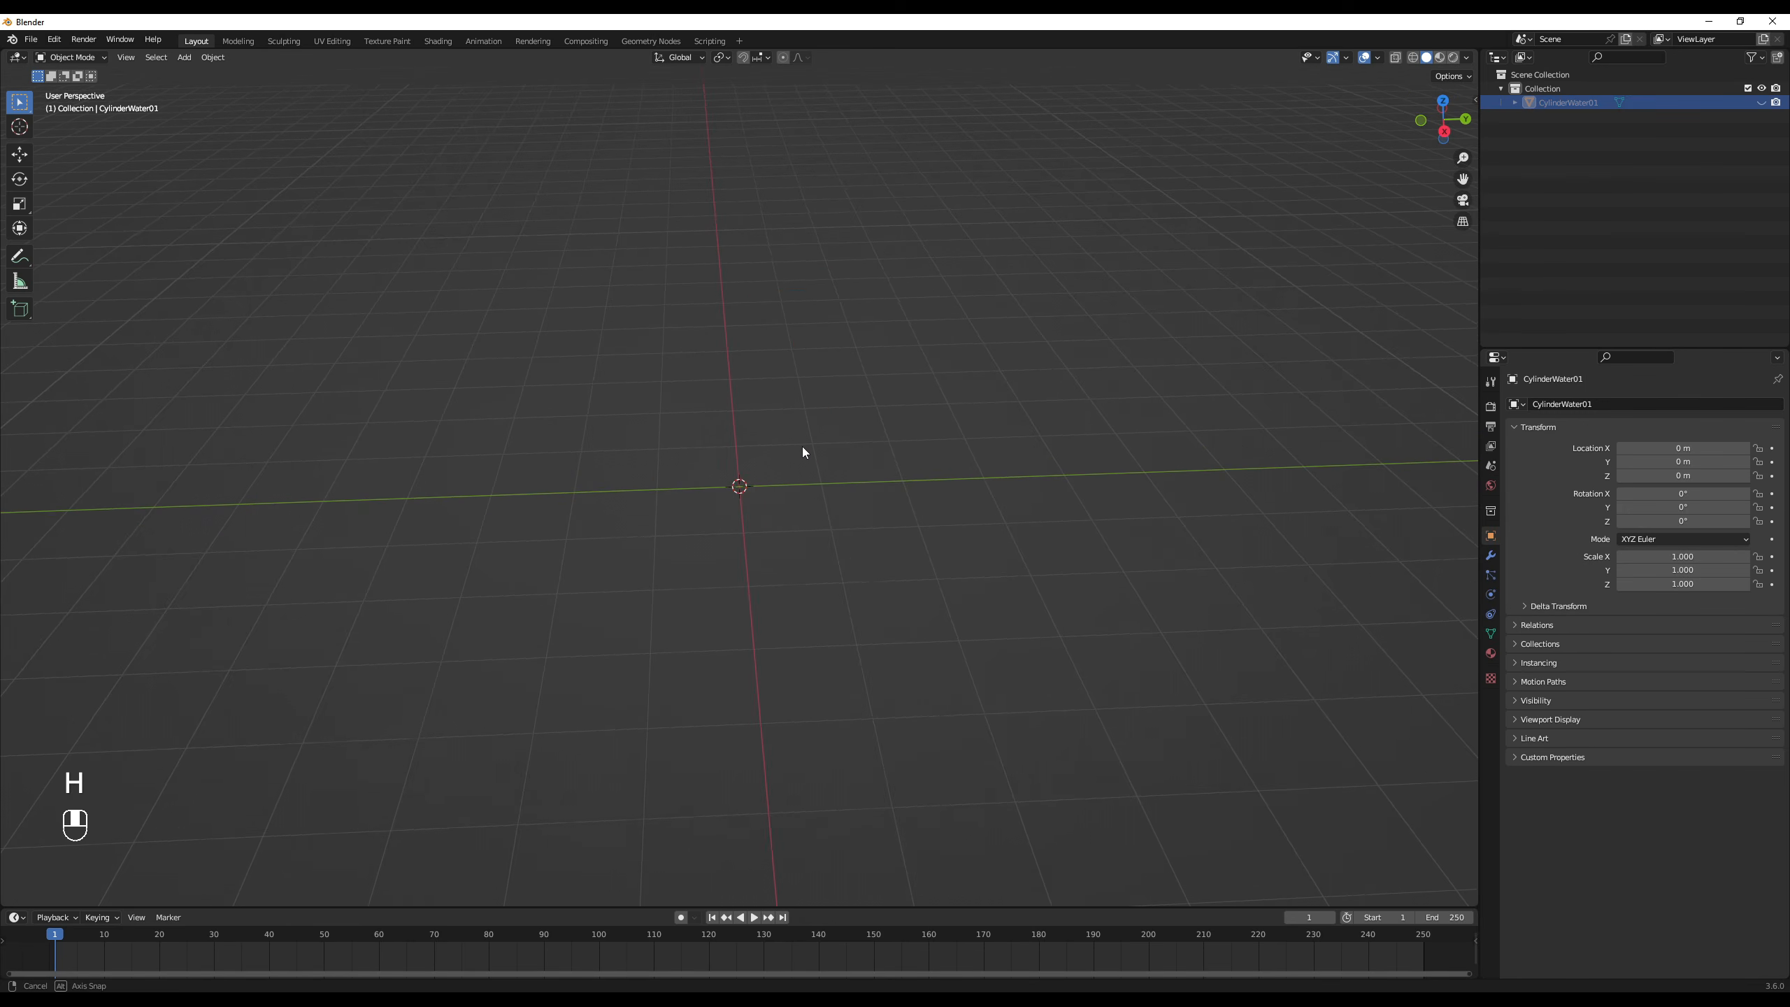
pyautogui.hotkey('shift', 'a')
pyautogui.moveTo(797, 446)
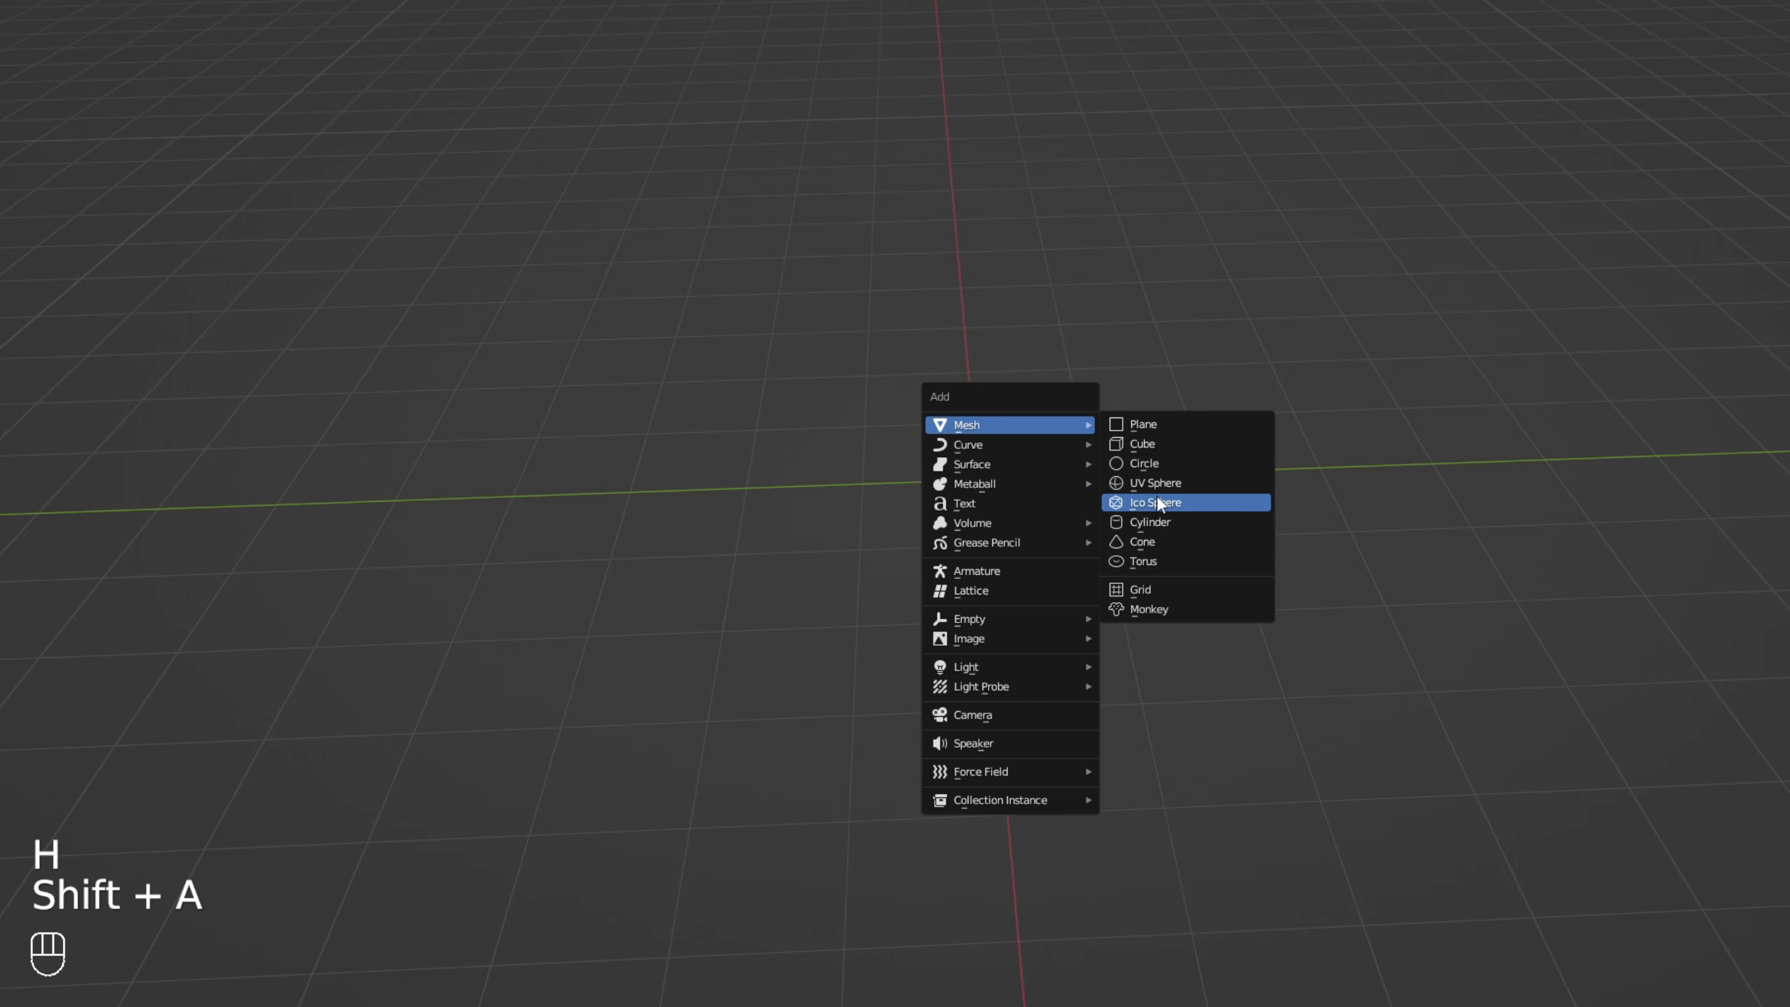
pyautogui.click(1150, 521)
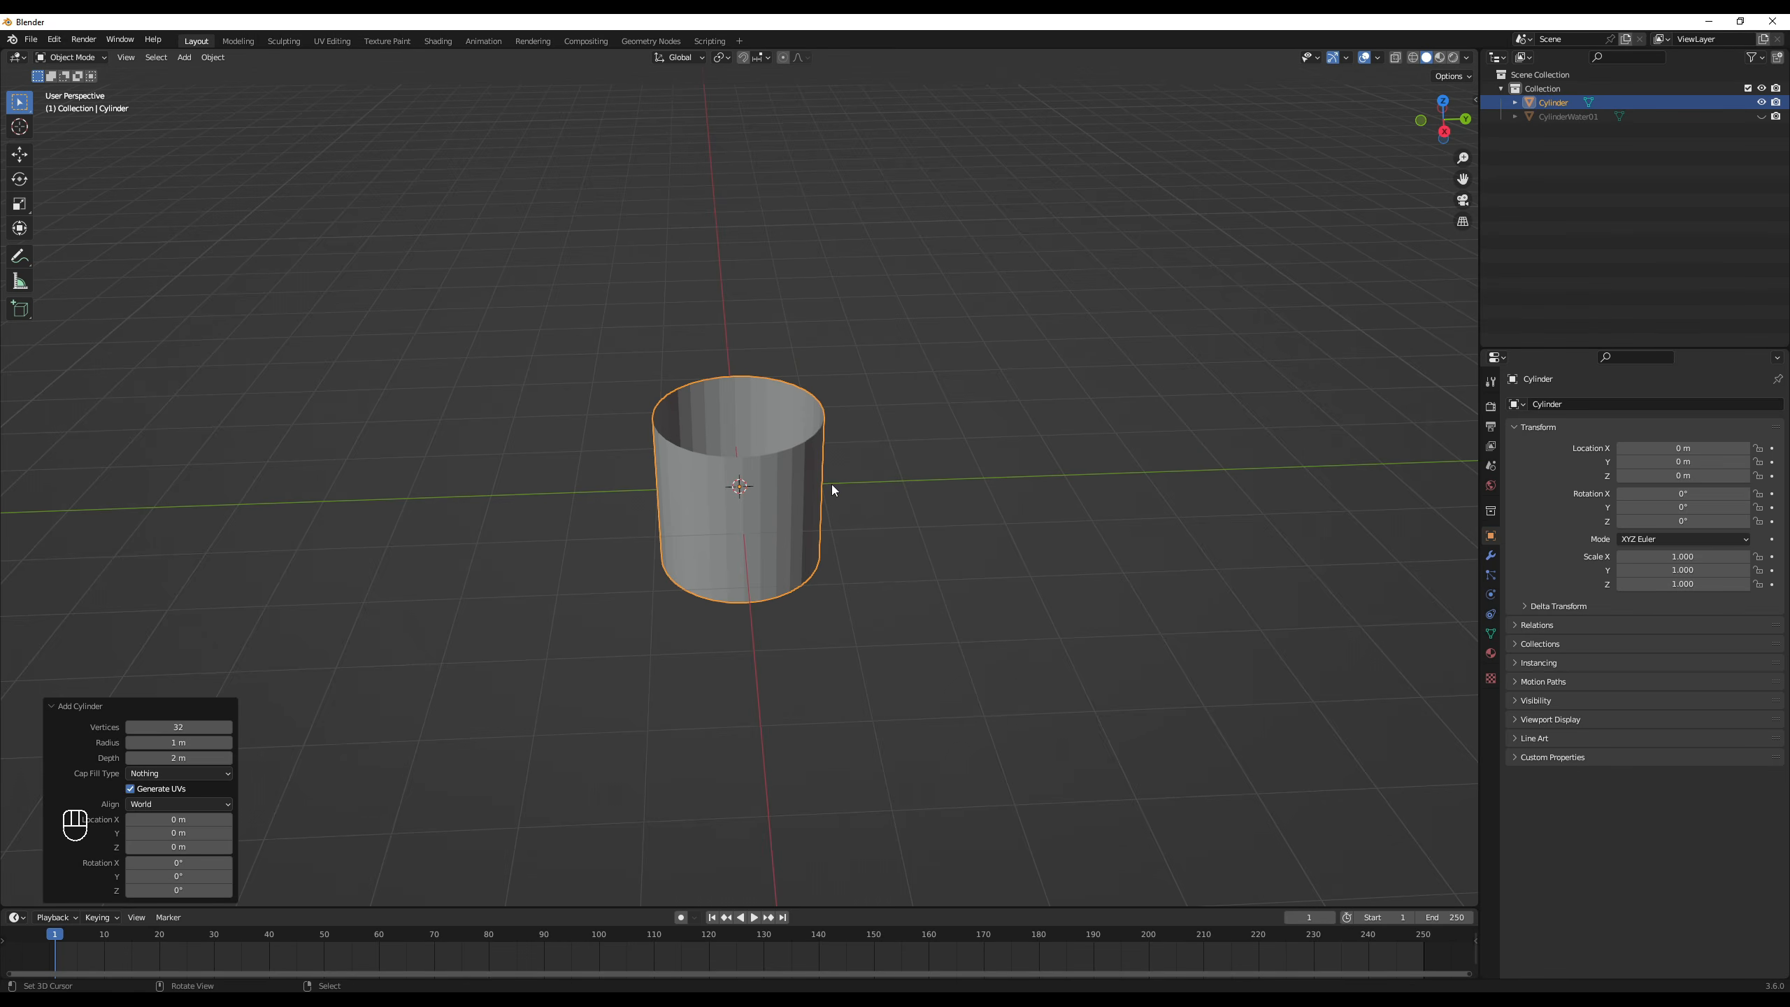
# - In Edit Mode, select the new cylinder's upper vertex ring and scale it to 0 to form a cone
pyautogui.press('Tab')
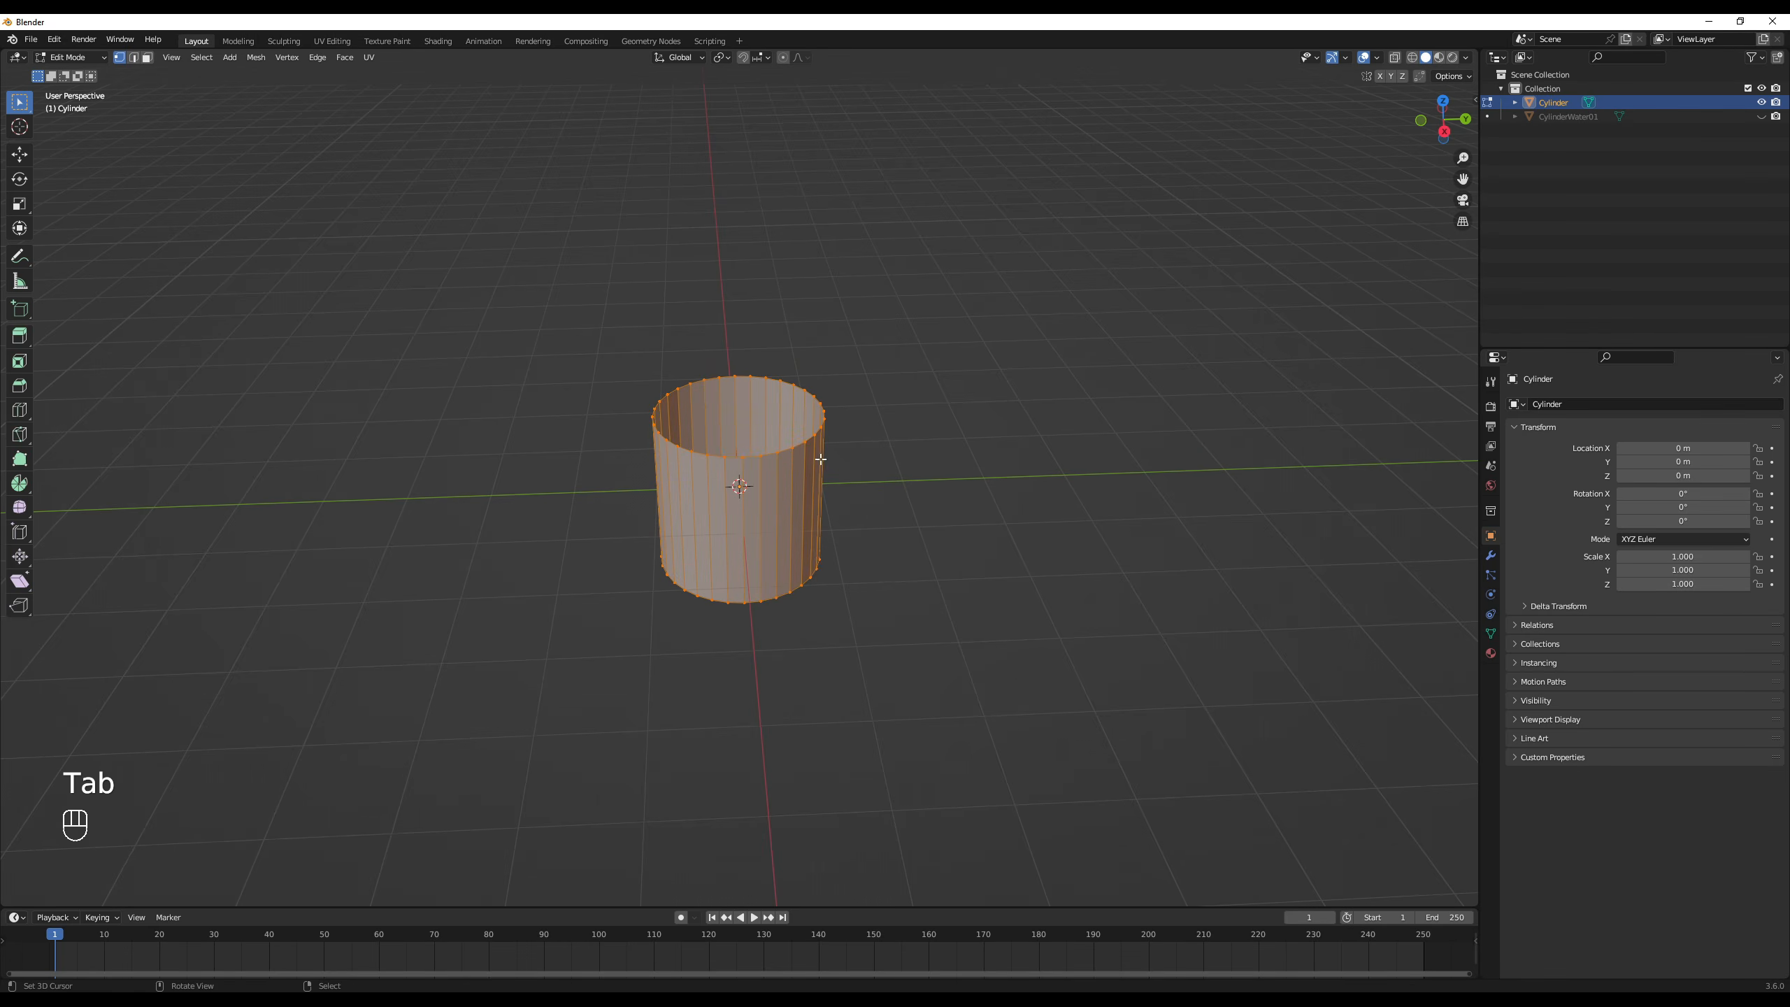
pyautogui.hotkey('alt', 'a')
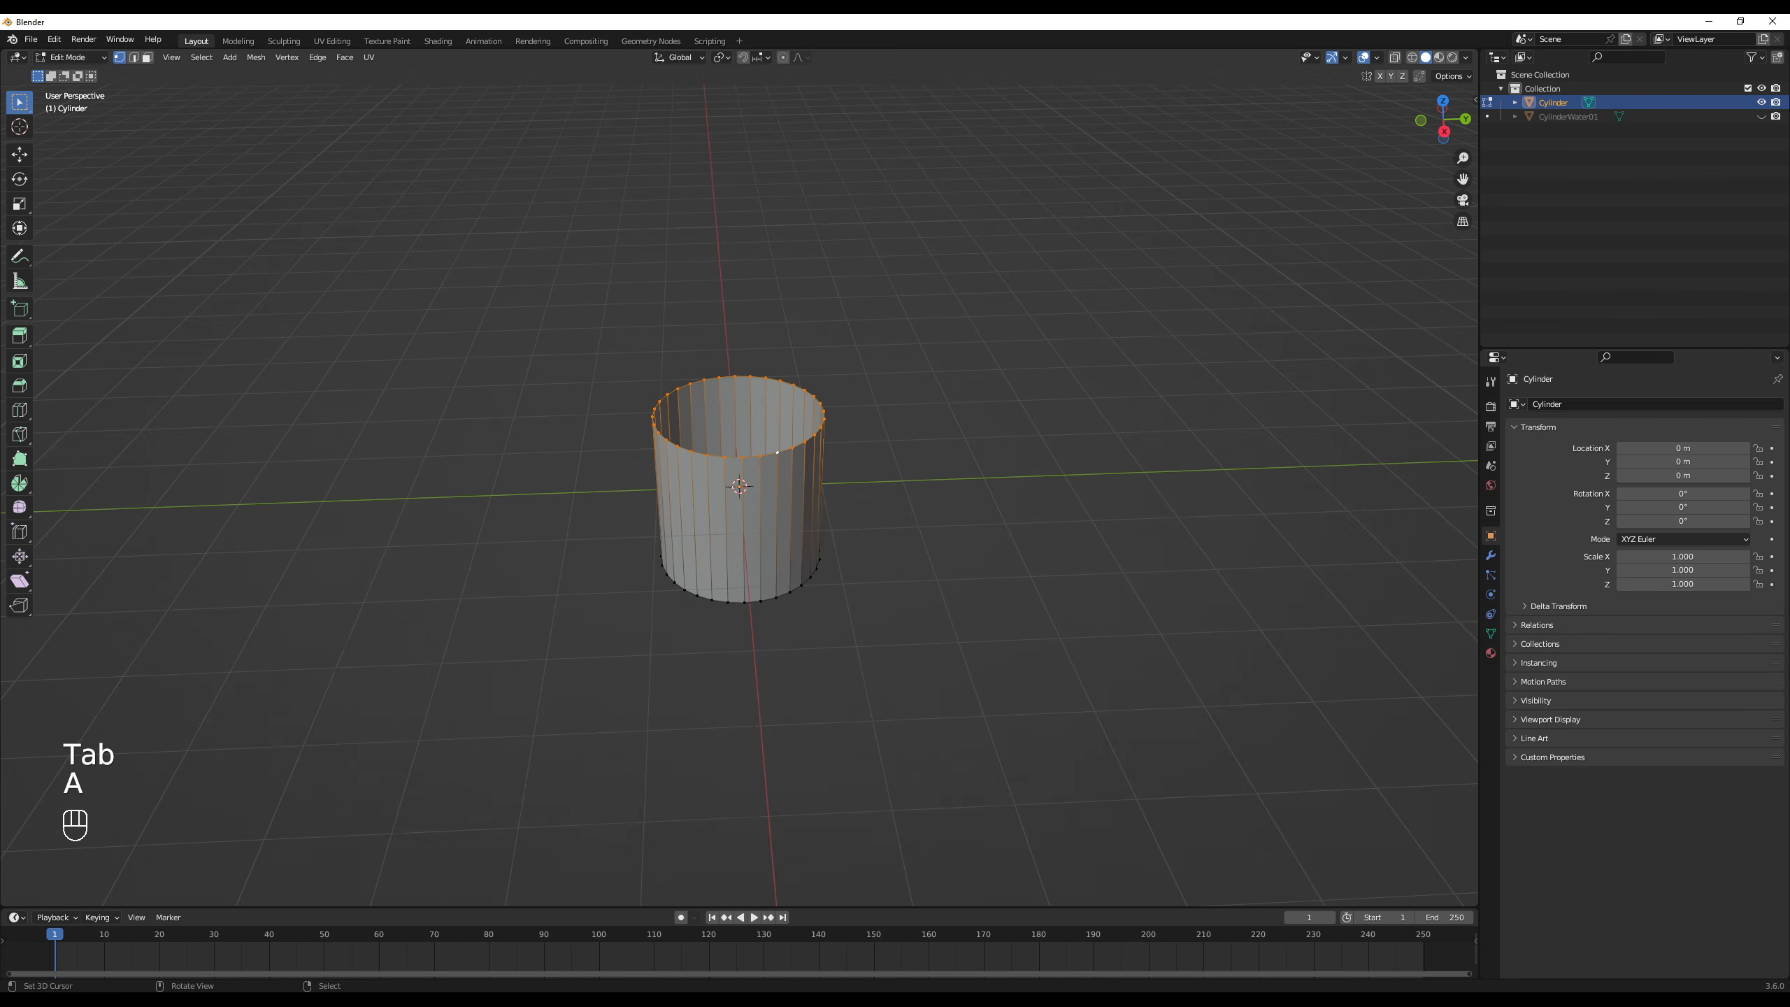
pyautogui.press('s')
pyautogui.press('0')
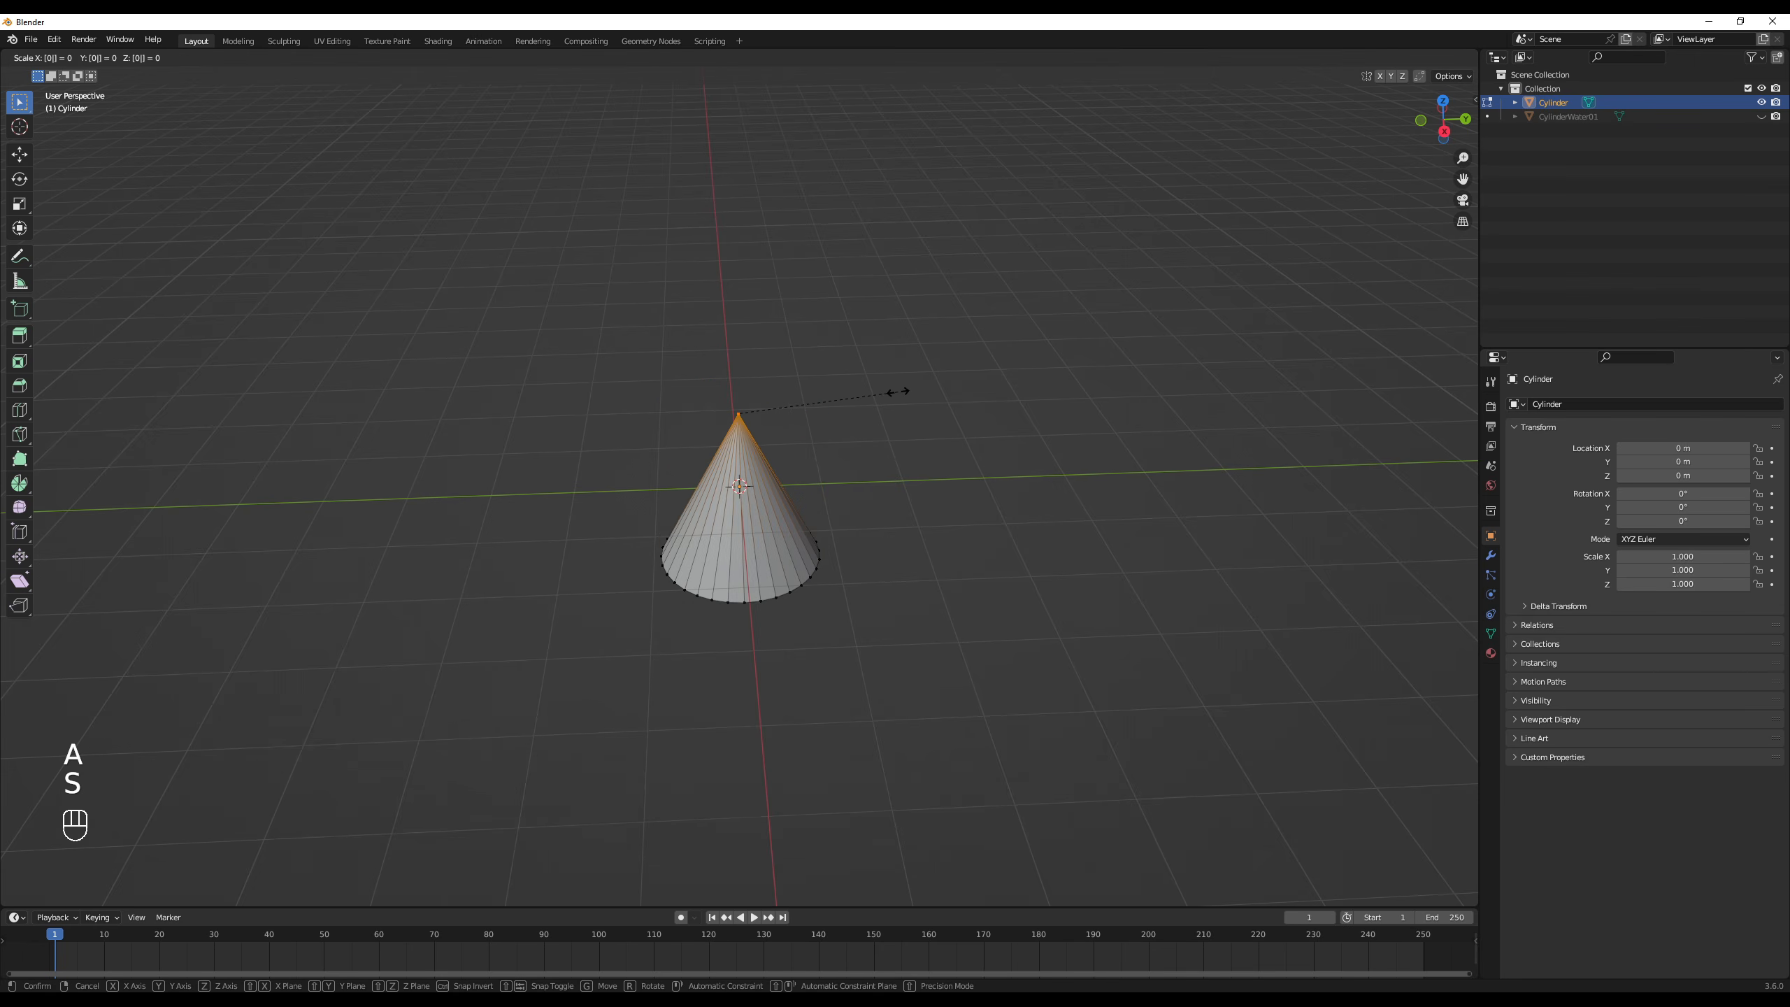
pyautogui.click(898, 393)
# - Move the collapsed upper ring by -1 m along the Z axis
pyautogui.press('g')
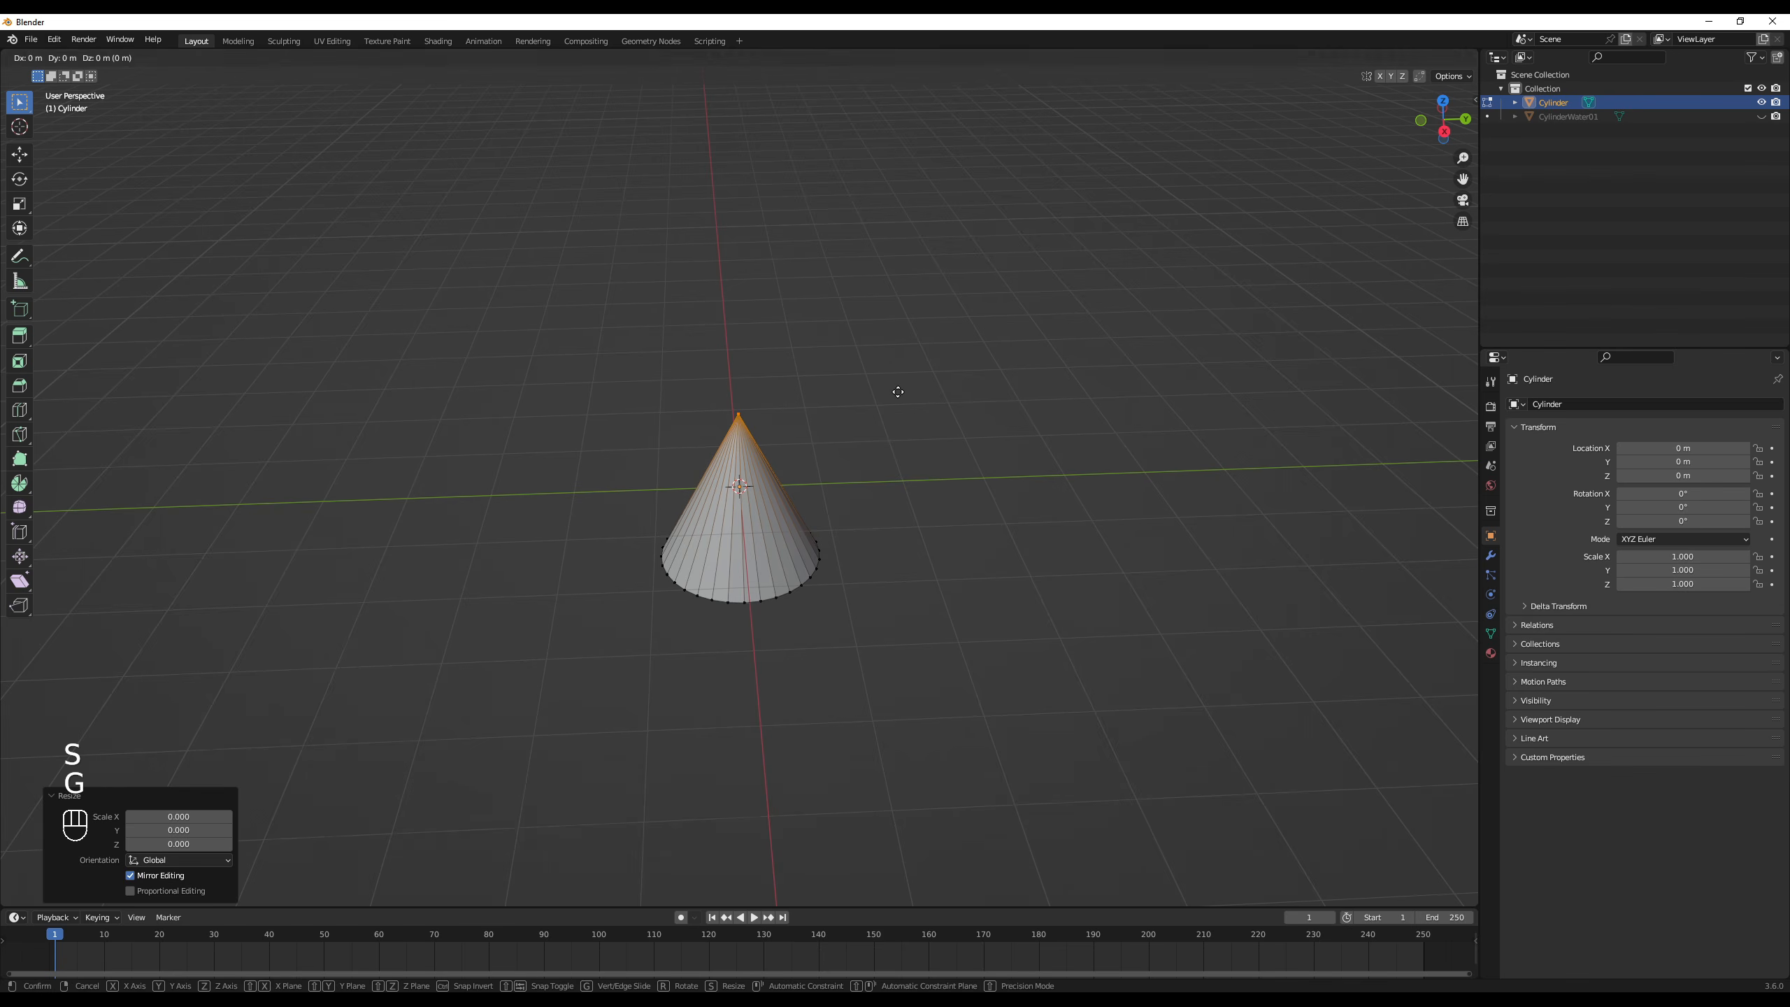
pyautogui.press('z')
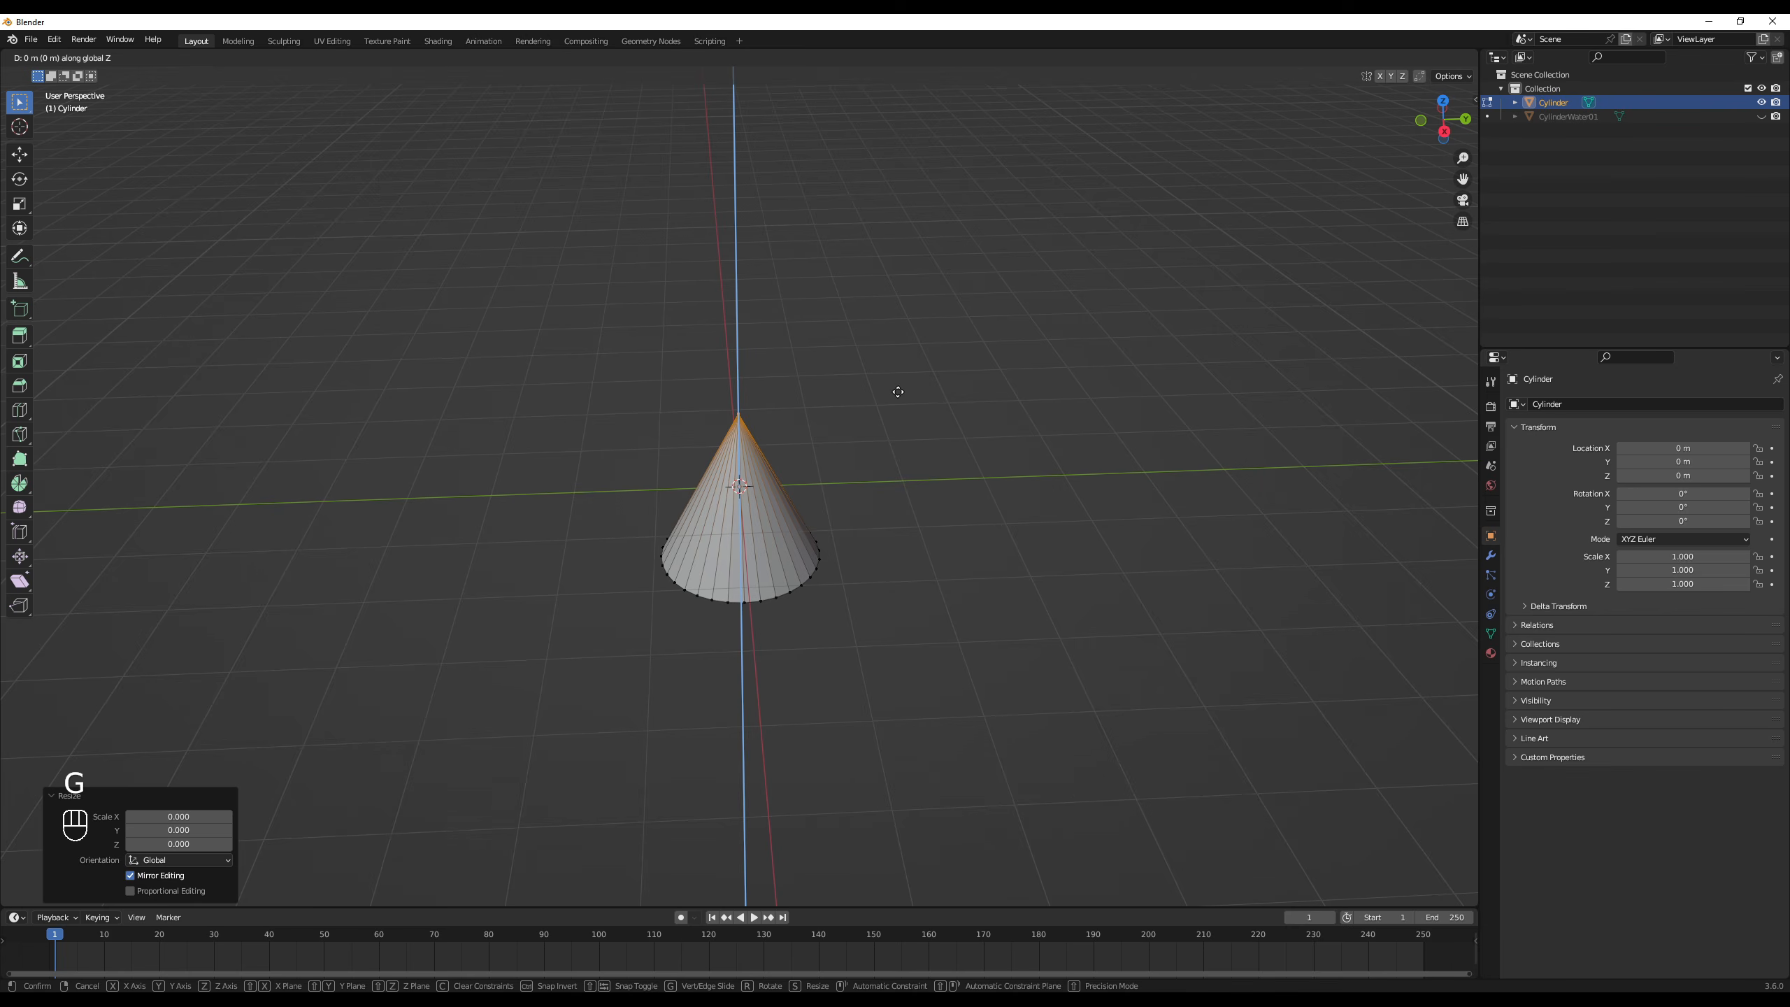
pyautogui.write('-1')
pyautogui.press('Return')
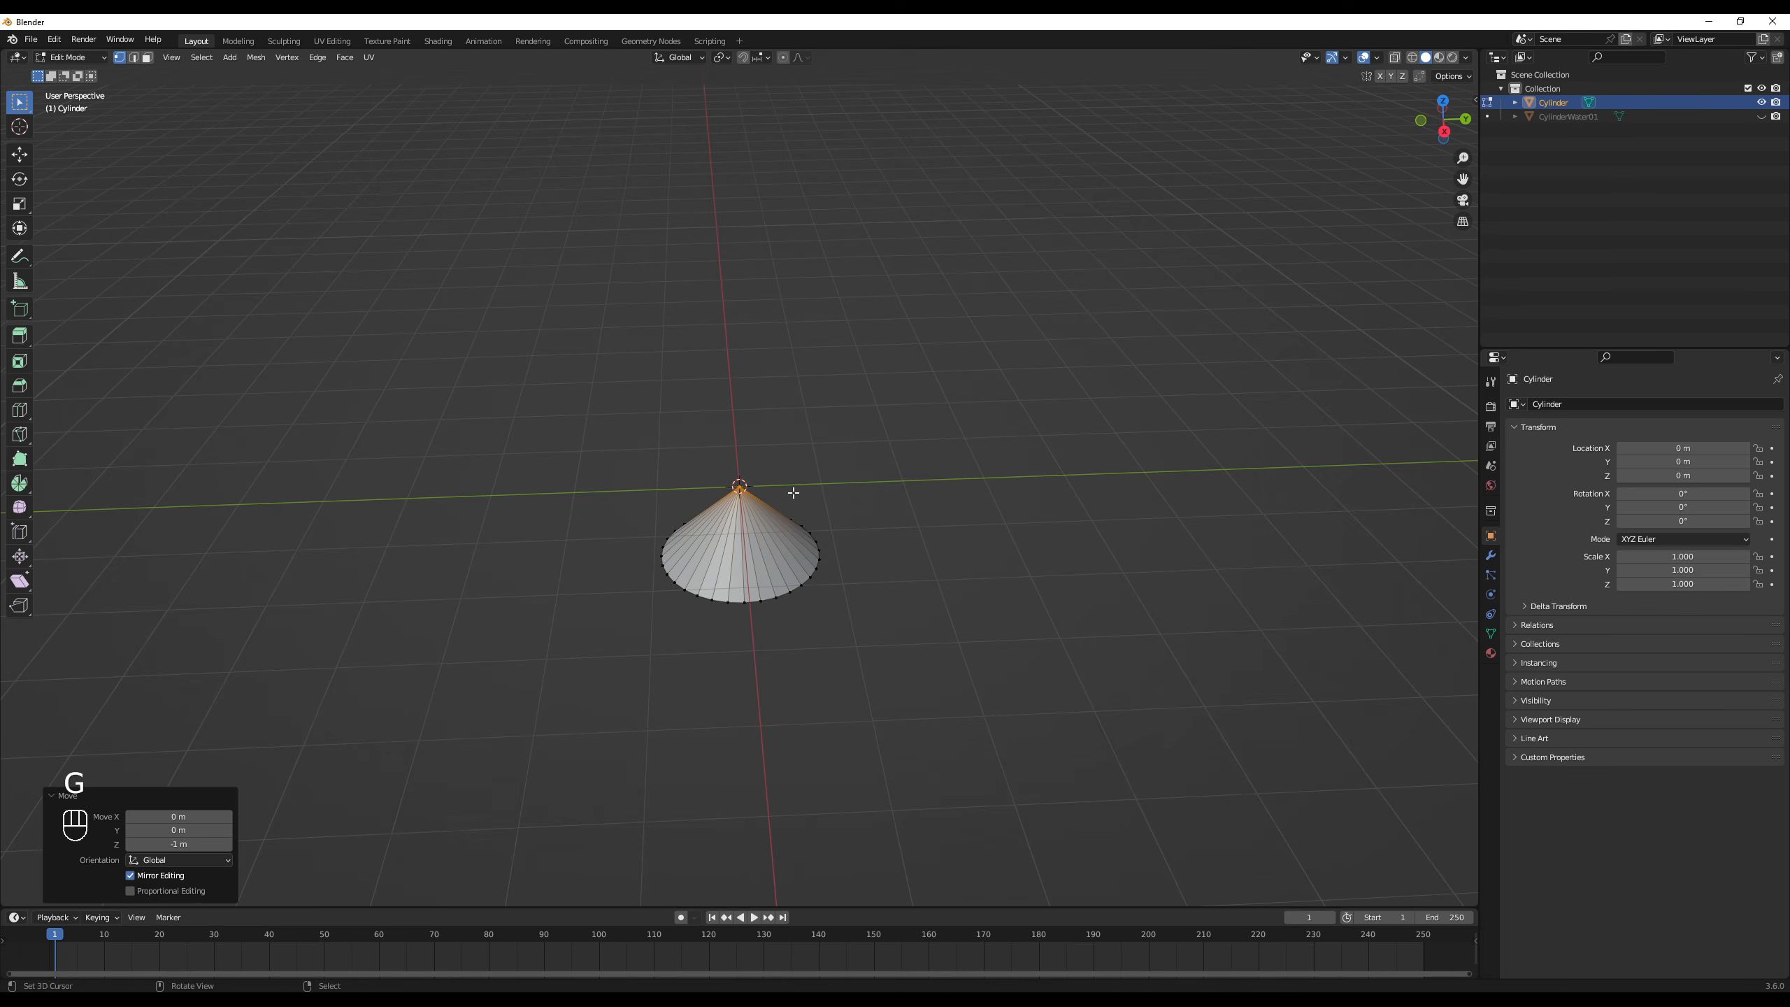
# - Select the cone's lower vertex ring and move it 1 m along the Z axis to flatten the mesh into a disc
pyautogui.press('a')
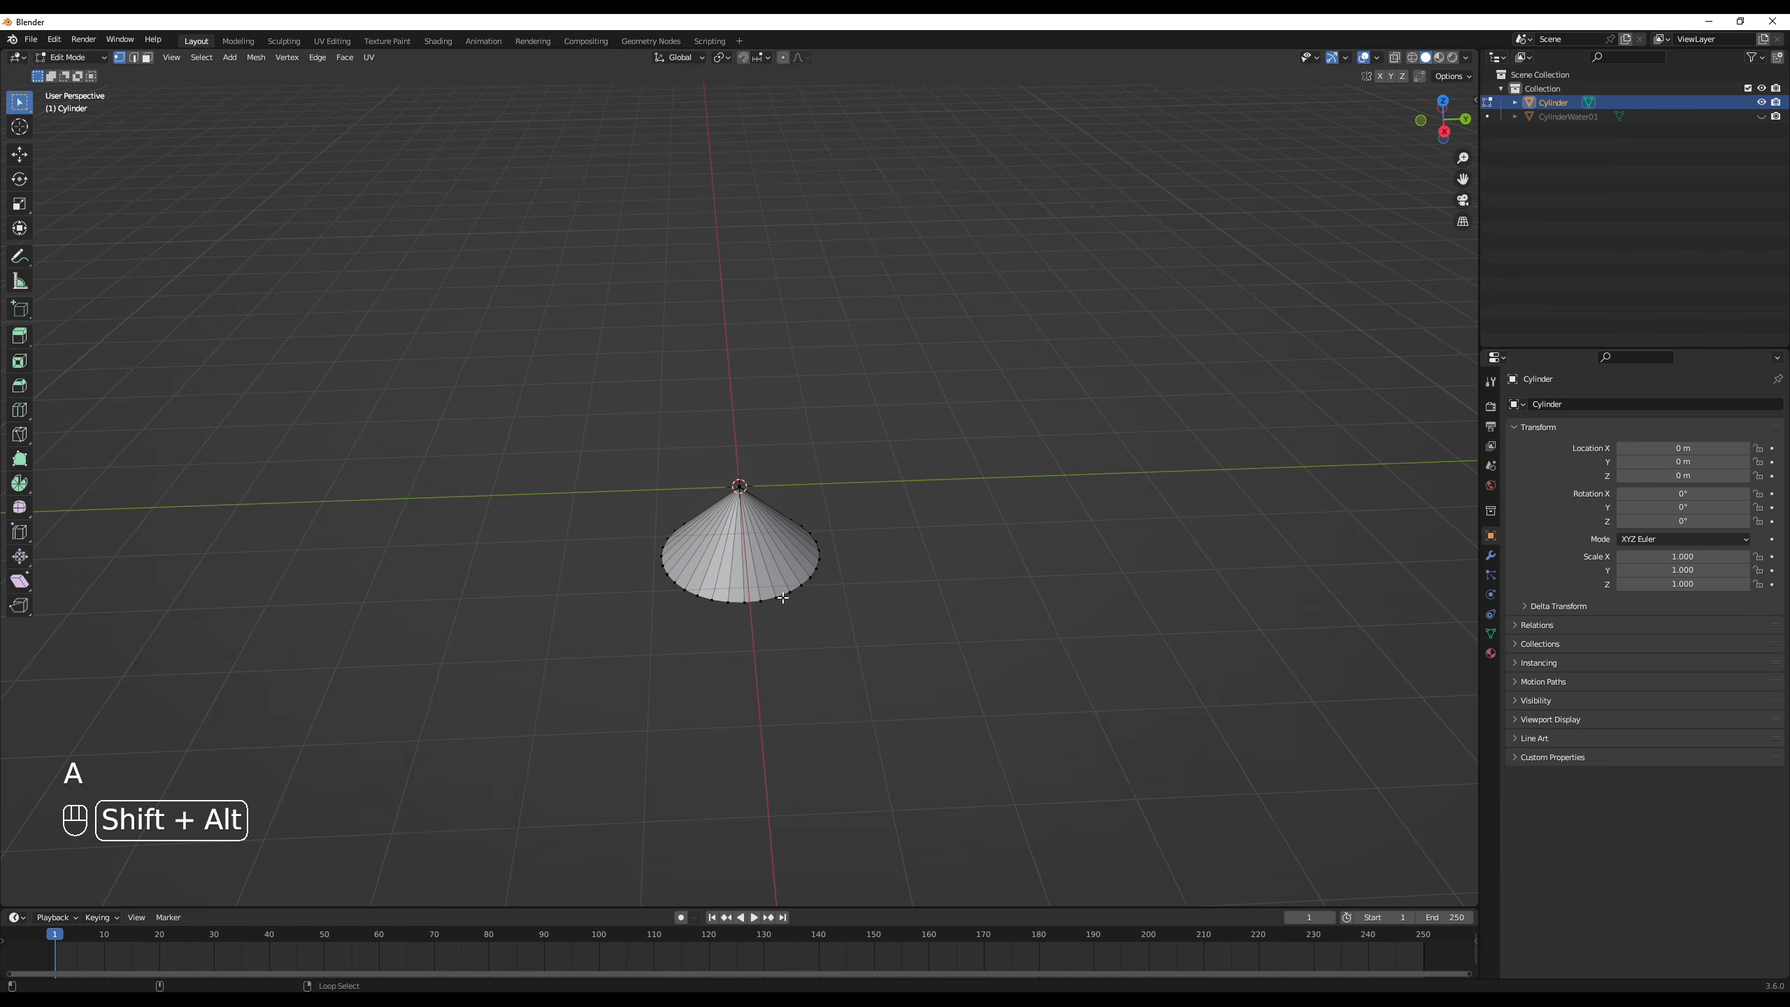
pyautogui.press('g')
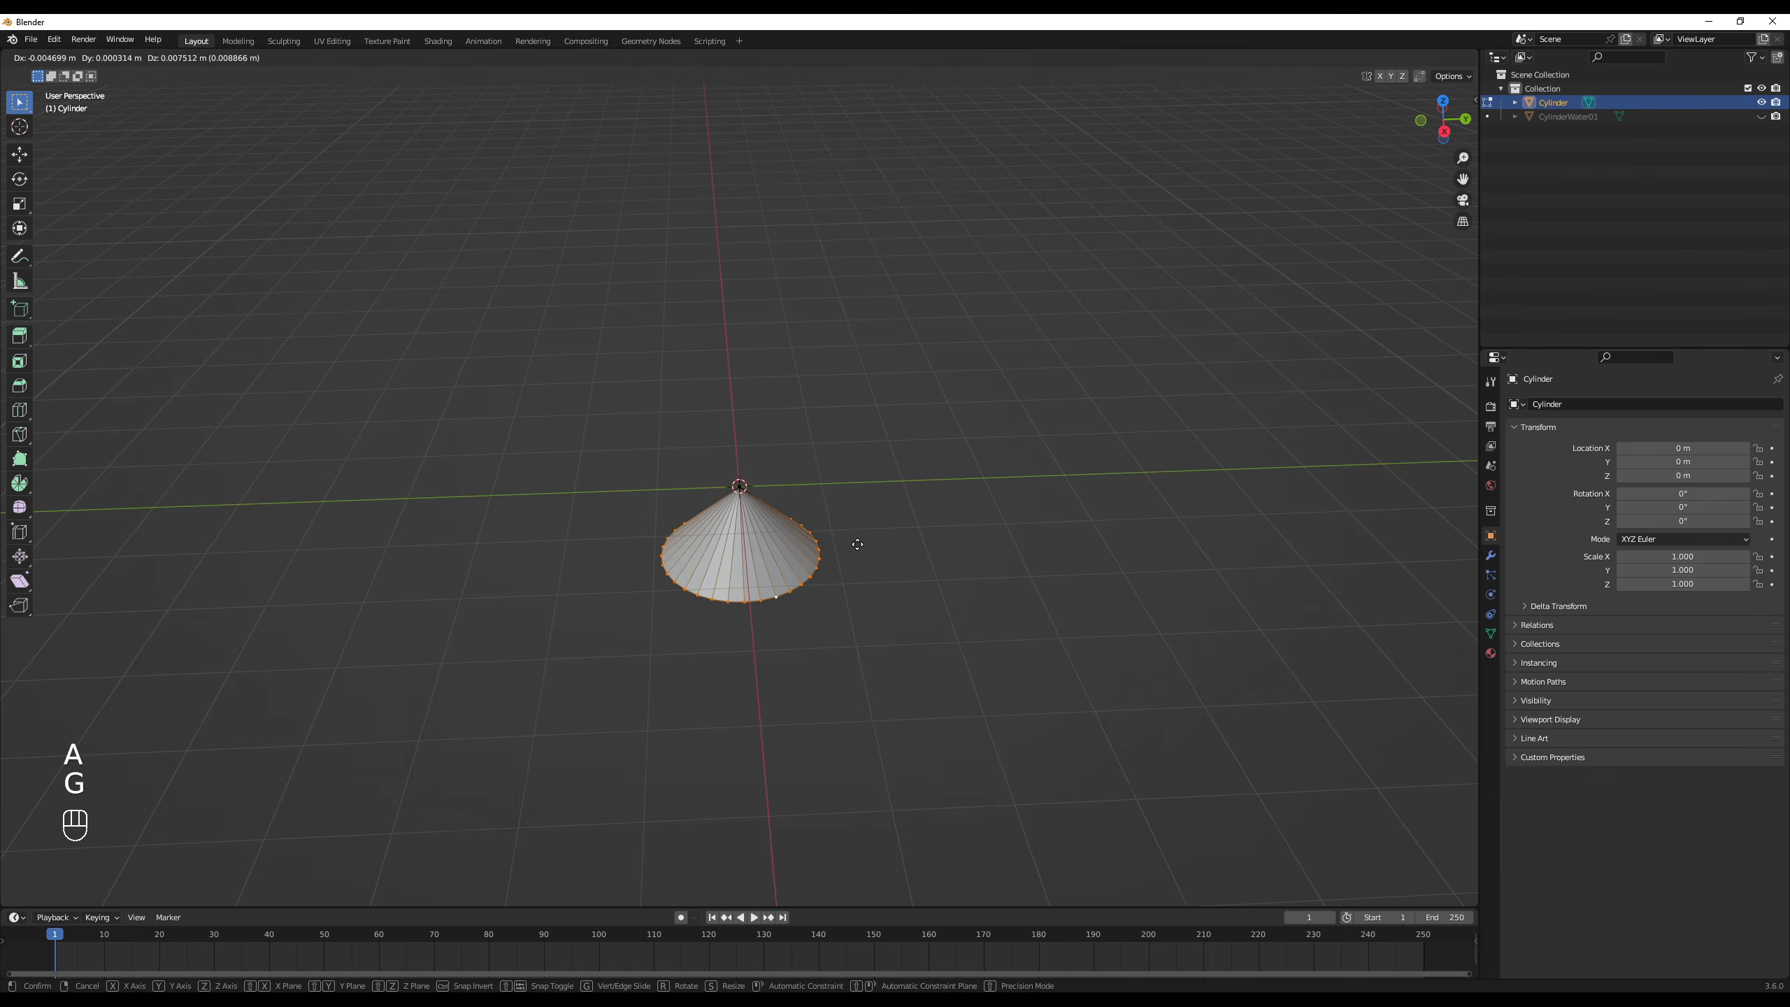
pyautogui.write('z')
pyautogui.write('1')
pyautogui.click(858, 544)
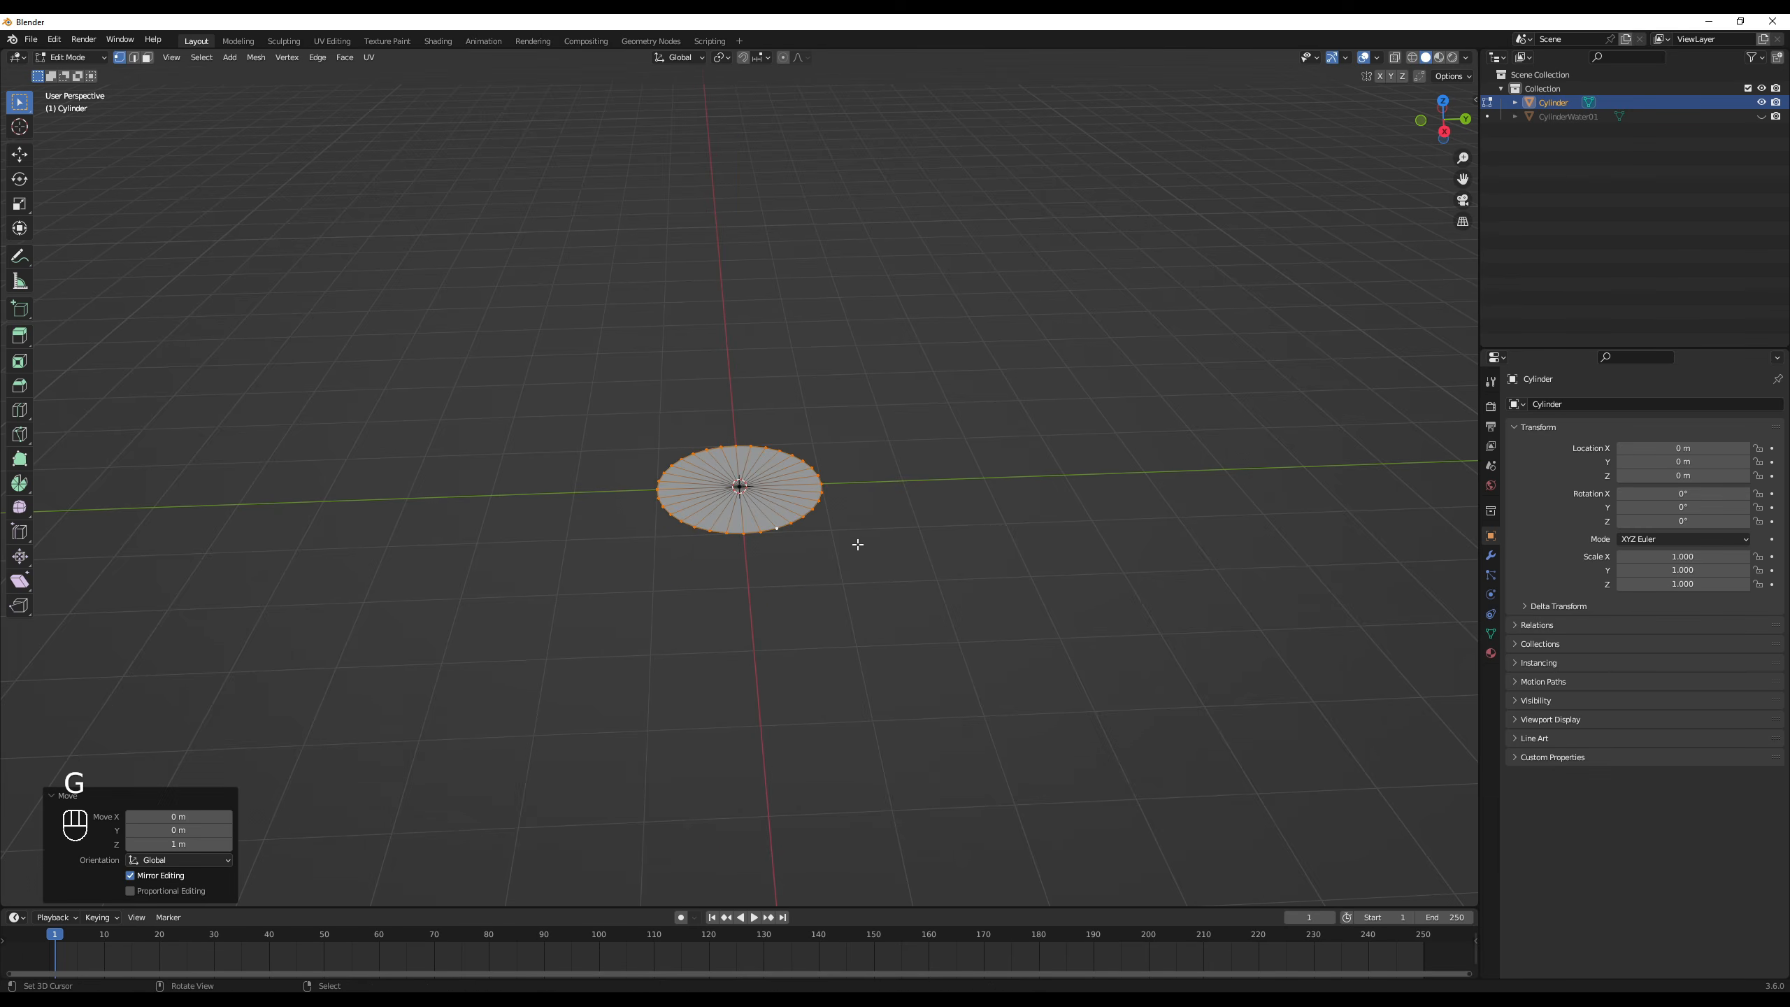
pyautogui.moveTo(854, 556); pyautogui.dragTo(848, 570, button='middle')
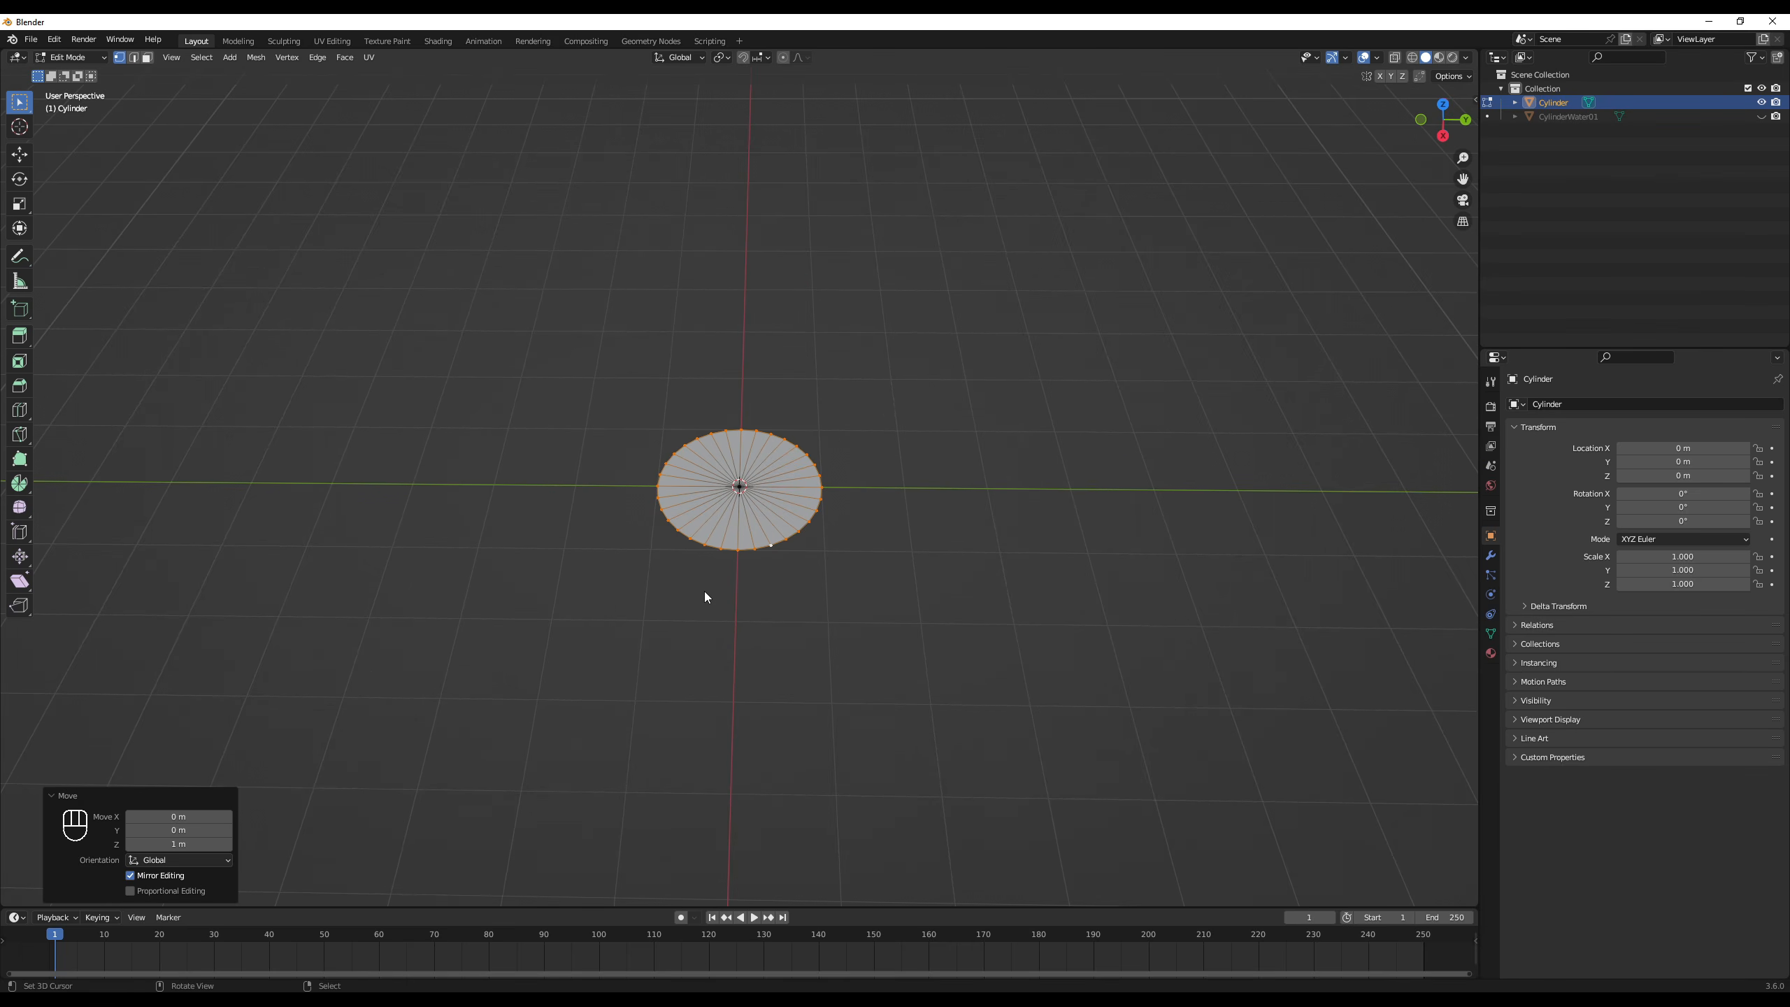
# - Return to Object Mode, apply Shade Auto Smooth to the disc and rename it as CircleWater01
pyautogui.press('Tab')
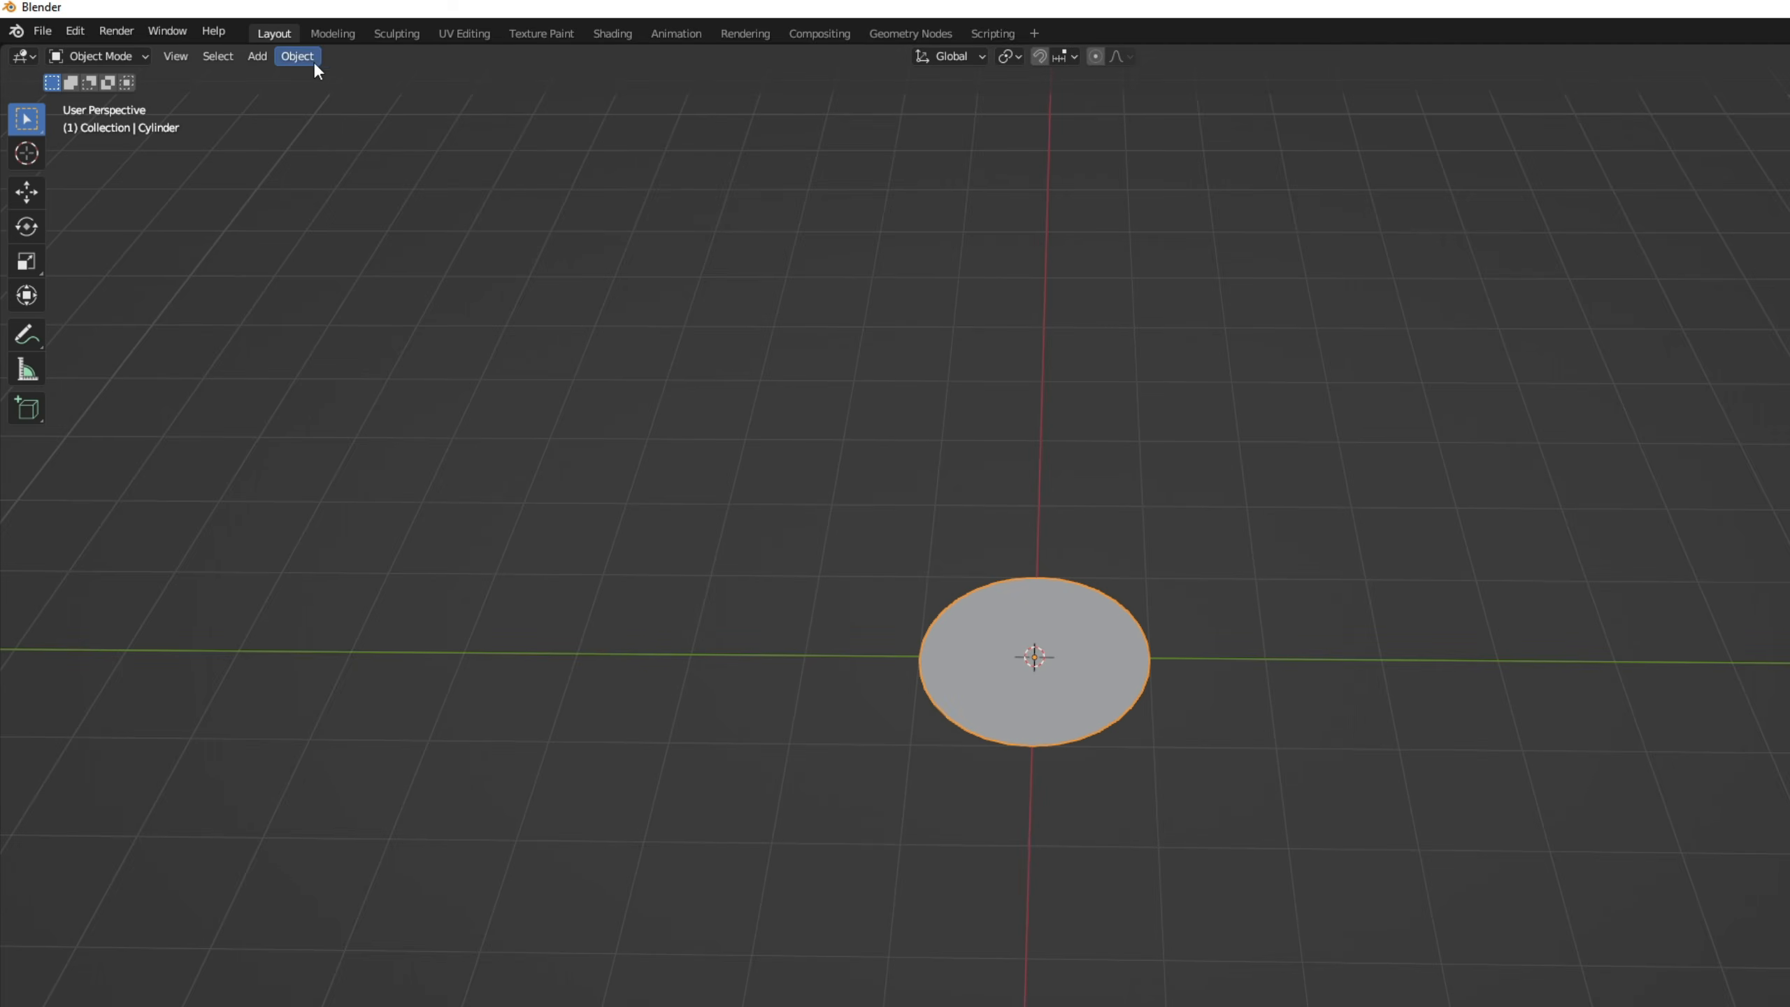
pyautogui.click(298, 57)
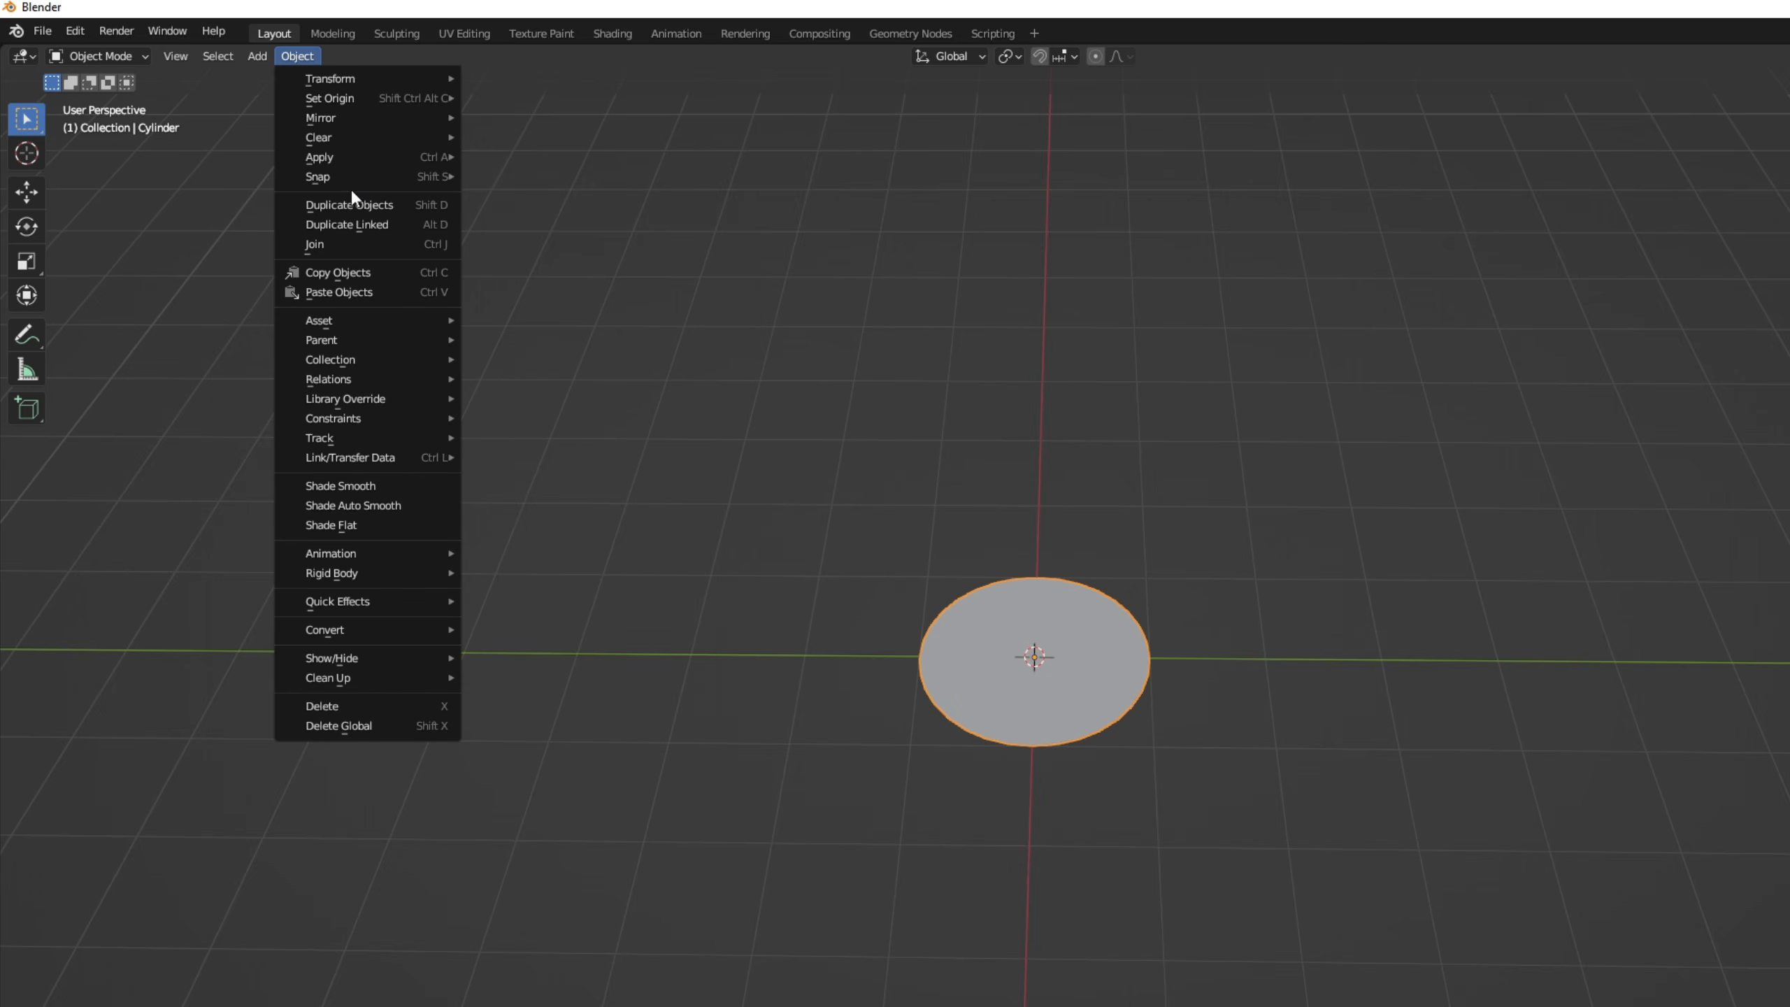
pyautogui.click(368, 505)
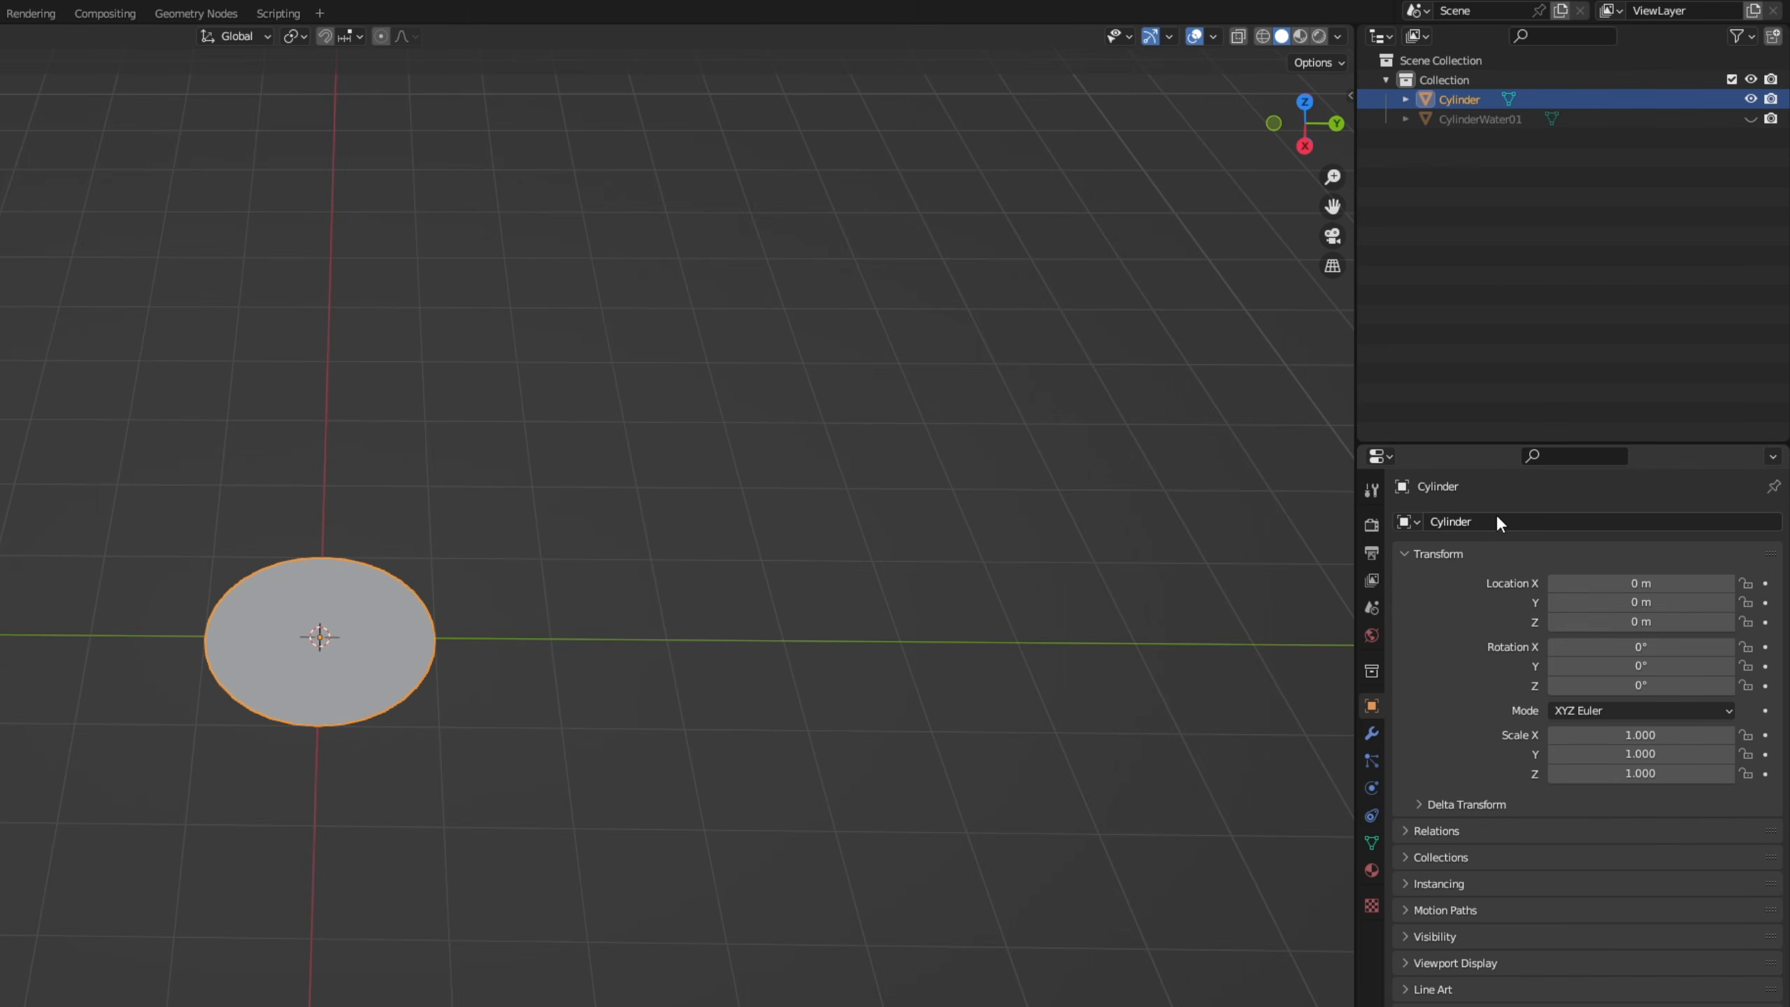
pyautogui.click(1519, 520)
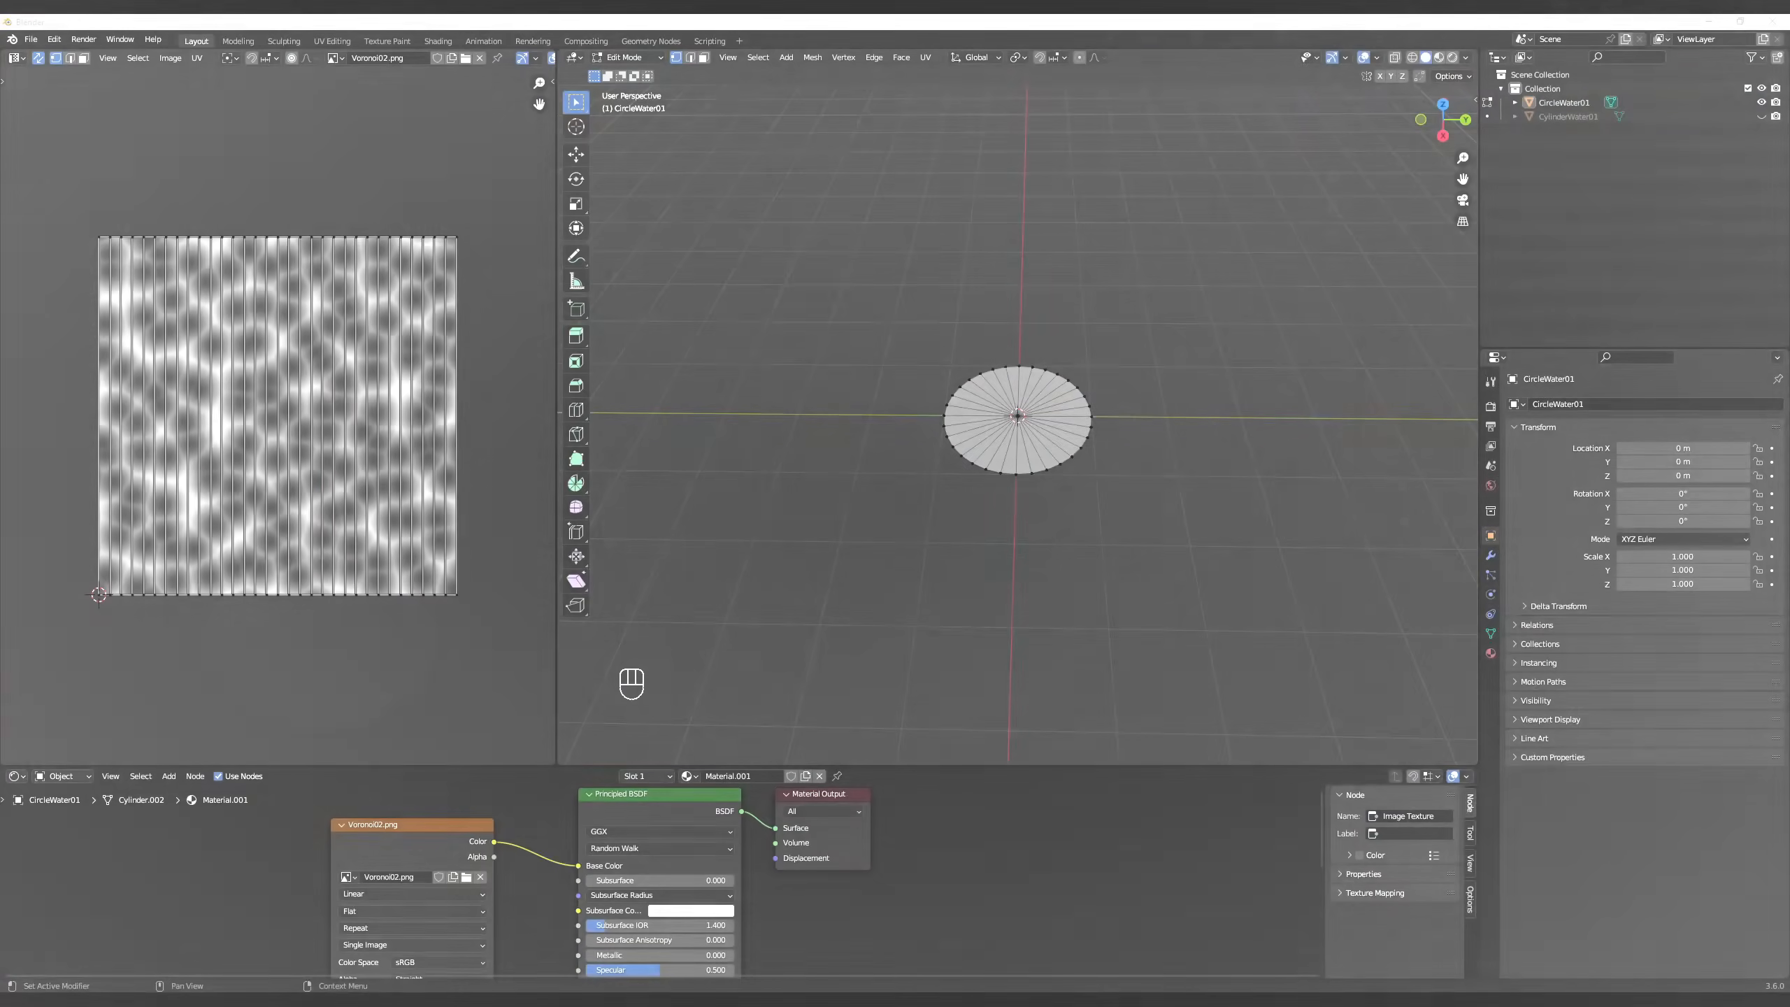
# - Select the outer vertex ring of CircleWater01 to examine where it lies in the UV layout over the Voronoi02 texture
pyautogui.scroll(3, 1030, 531)
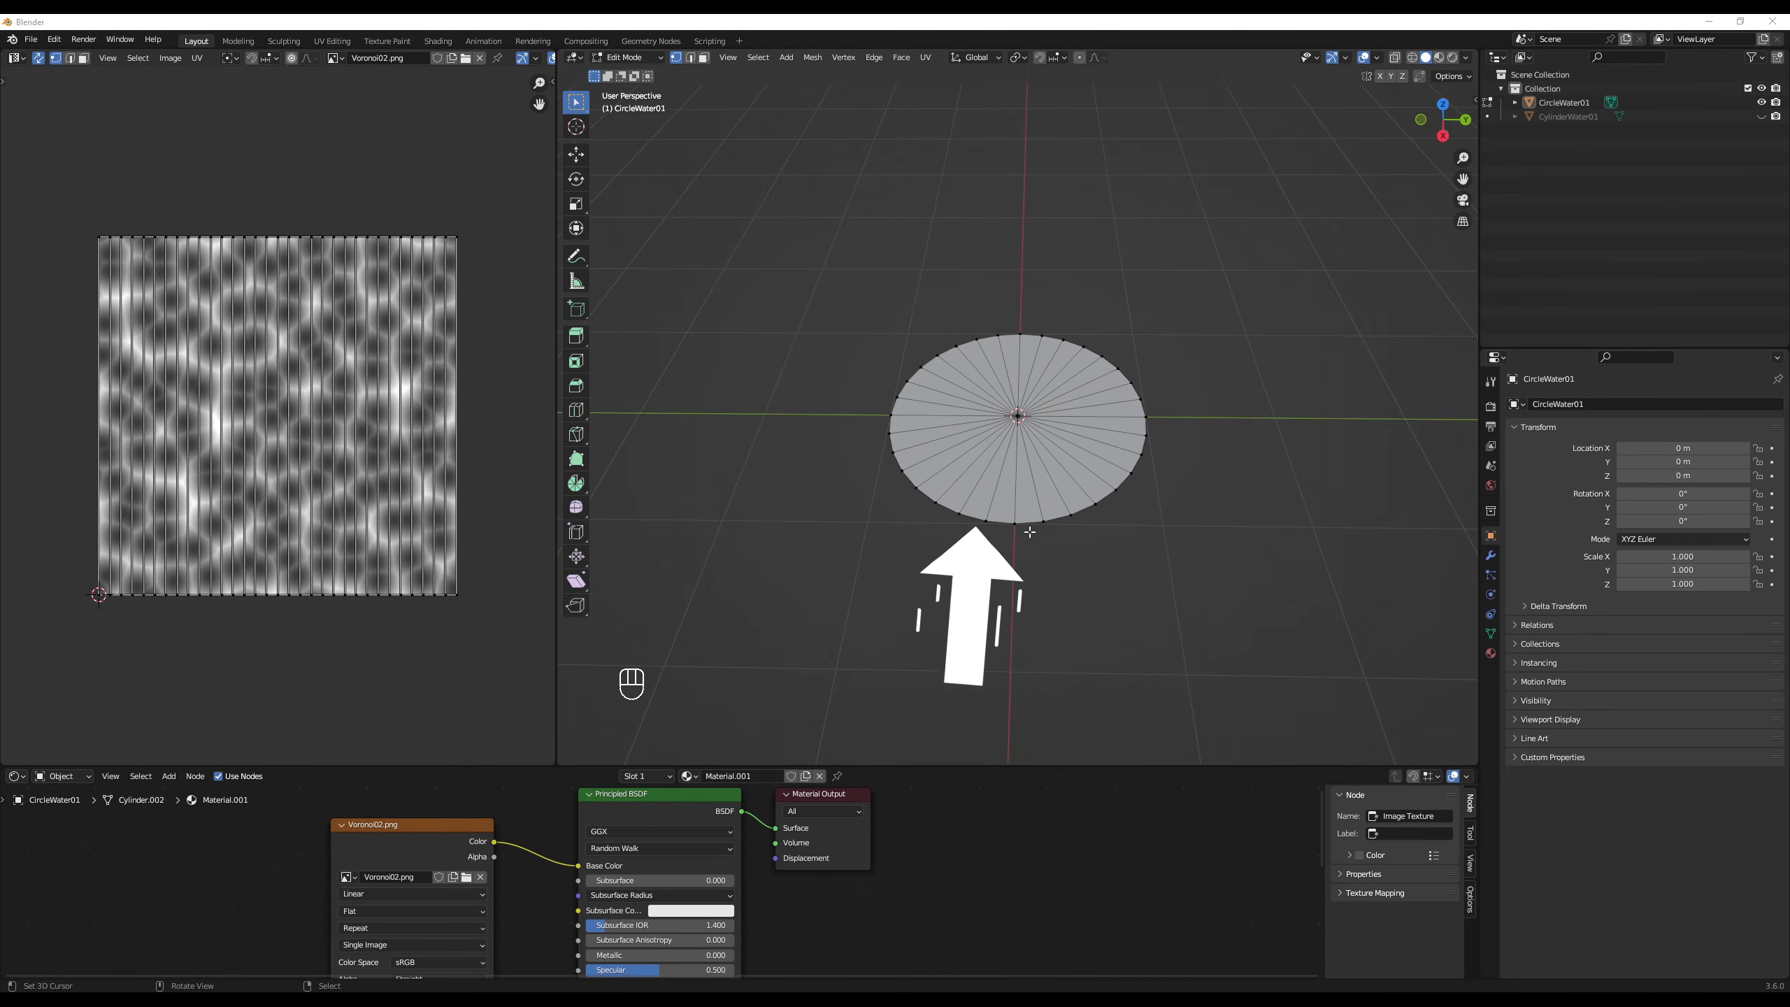
pyautogui.keyDown('alt'); pyautogui.click(1004, 525); pyautogui.keyUp('alt')
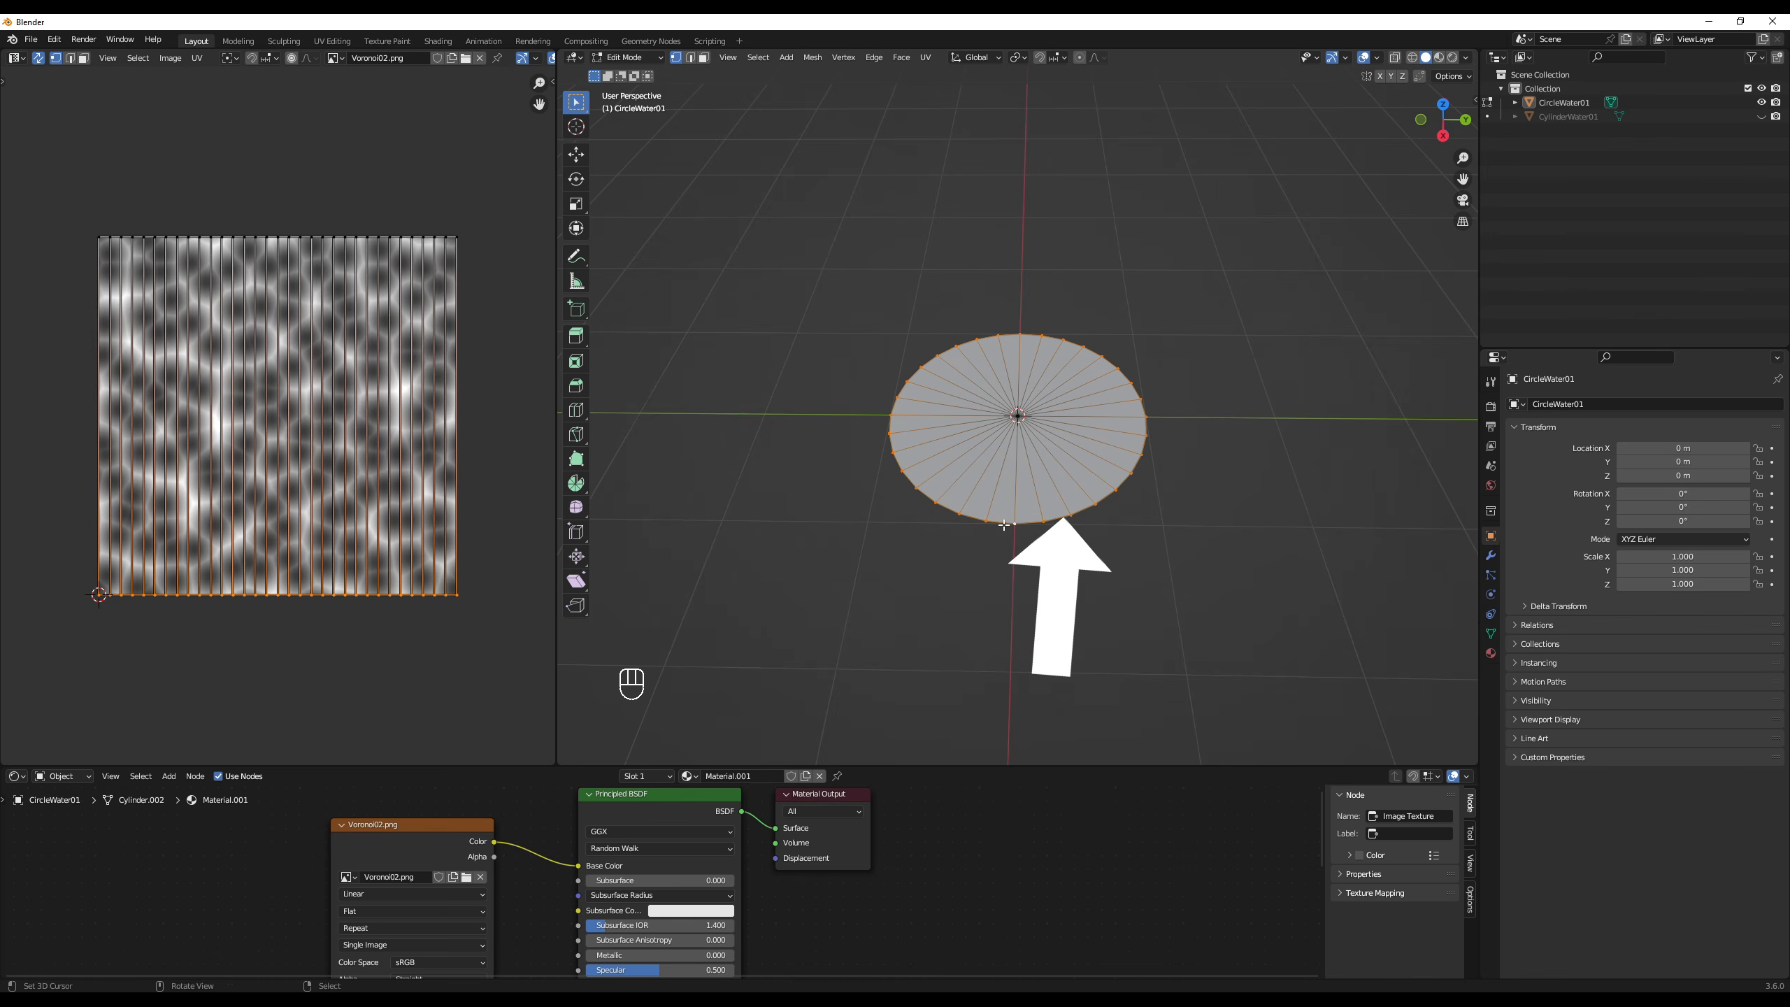
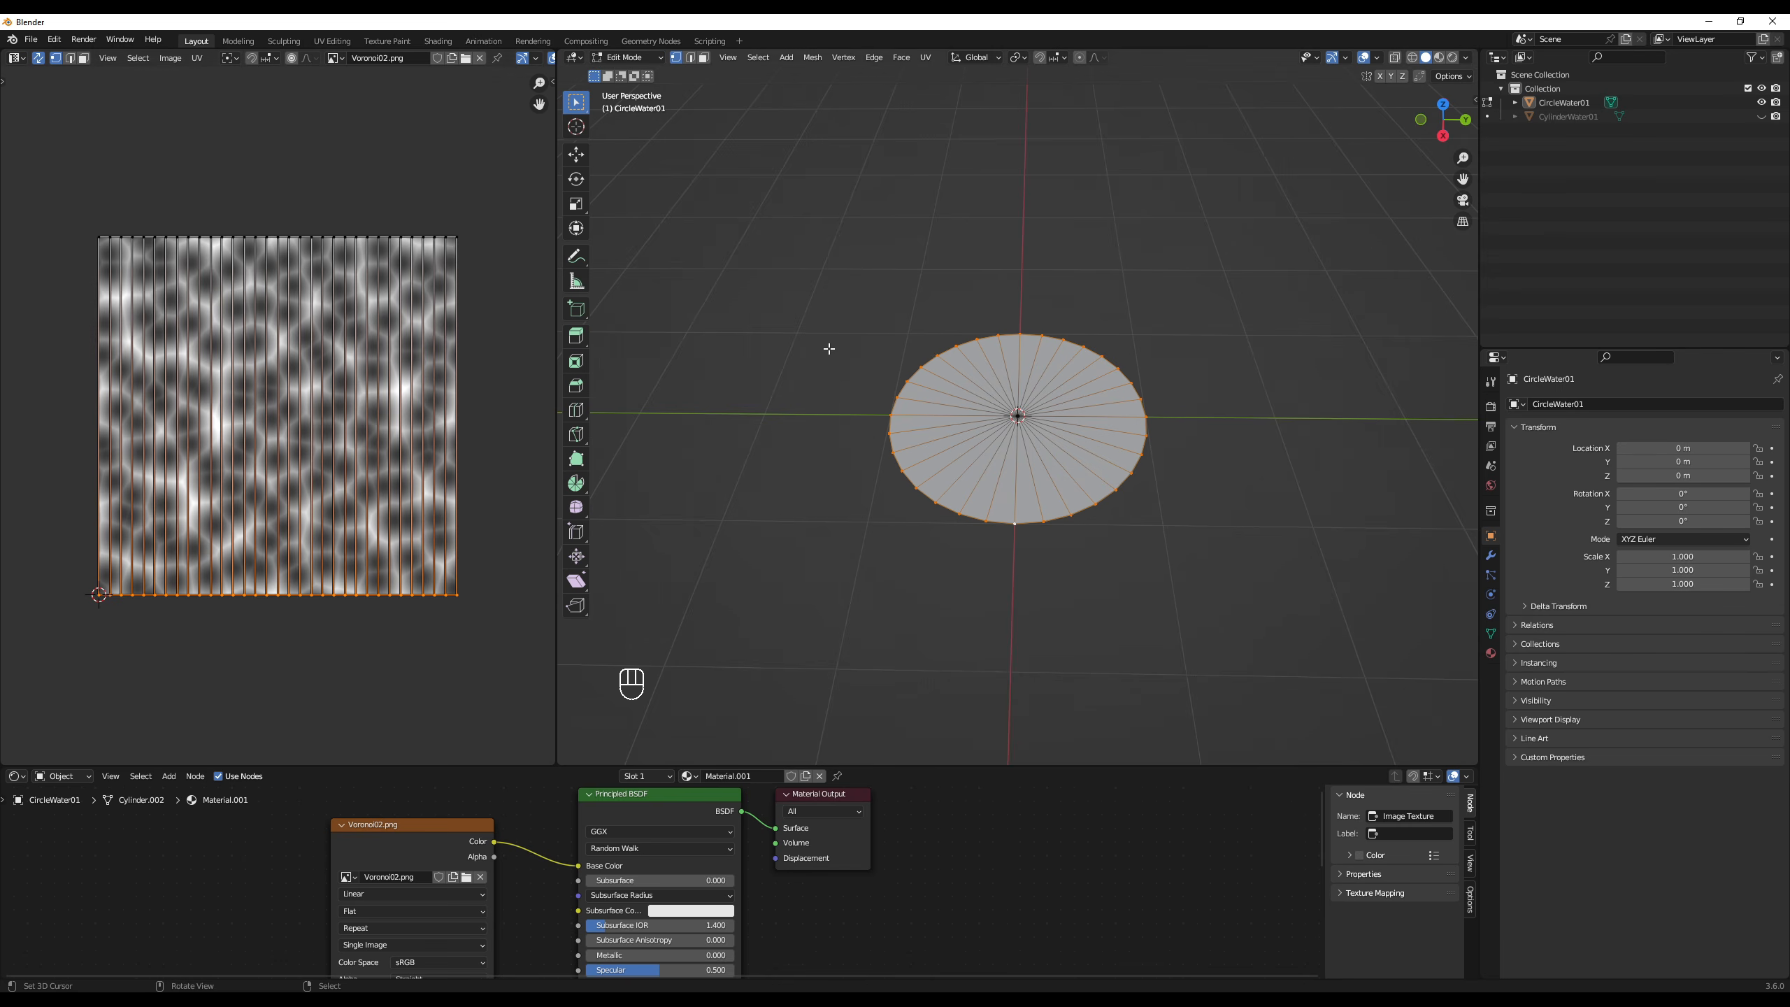
# - Preview the Voronoi02 material on CircleWater01 and temporarily shift its entire UV layout to examine how the texture scrolls across the disc
pyautogui.click(1441, 57)
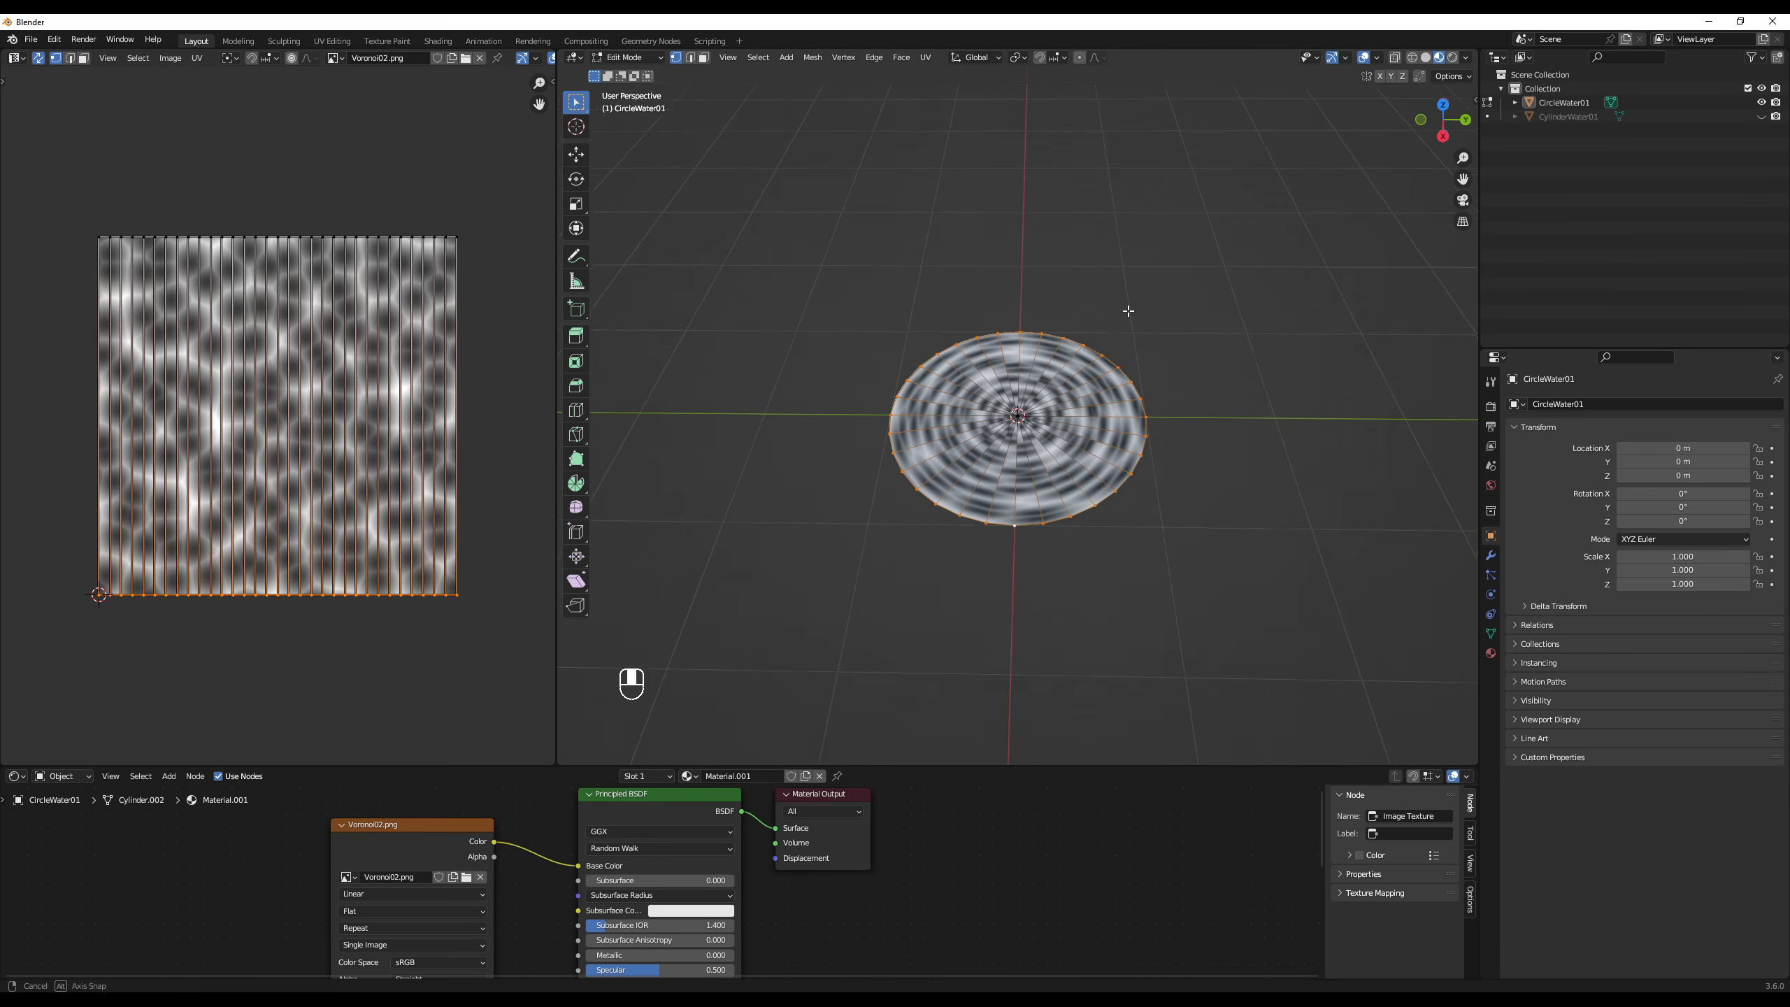
pyautogui.press('a')
pyautogui.press('a')
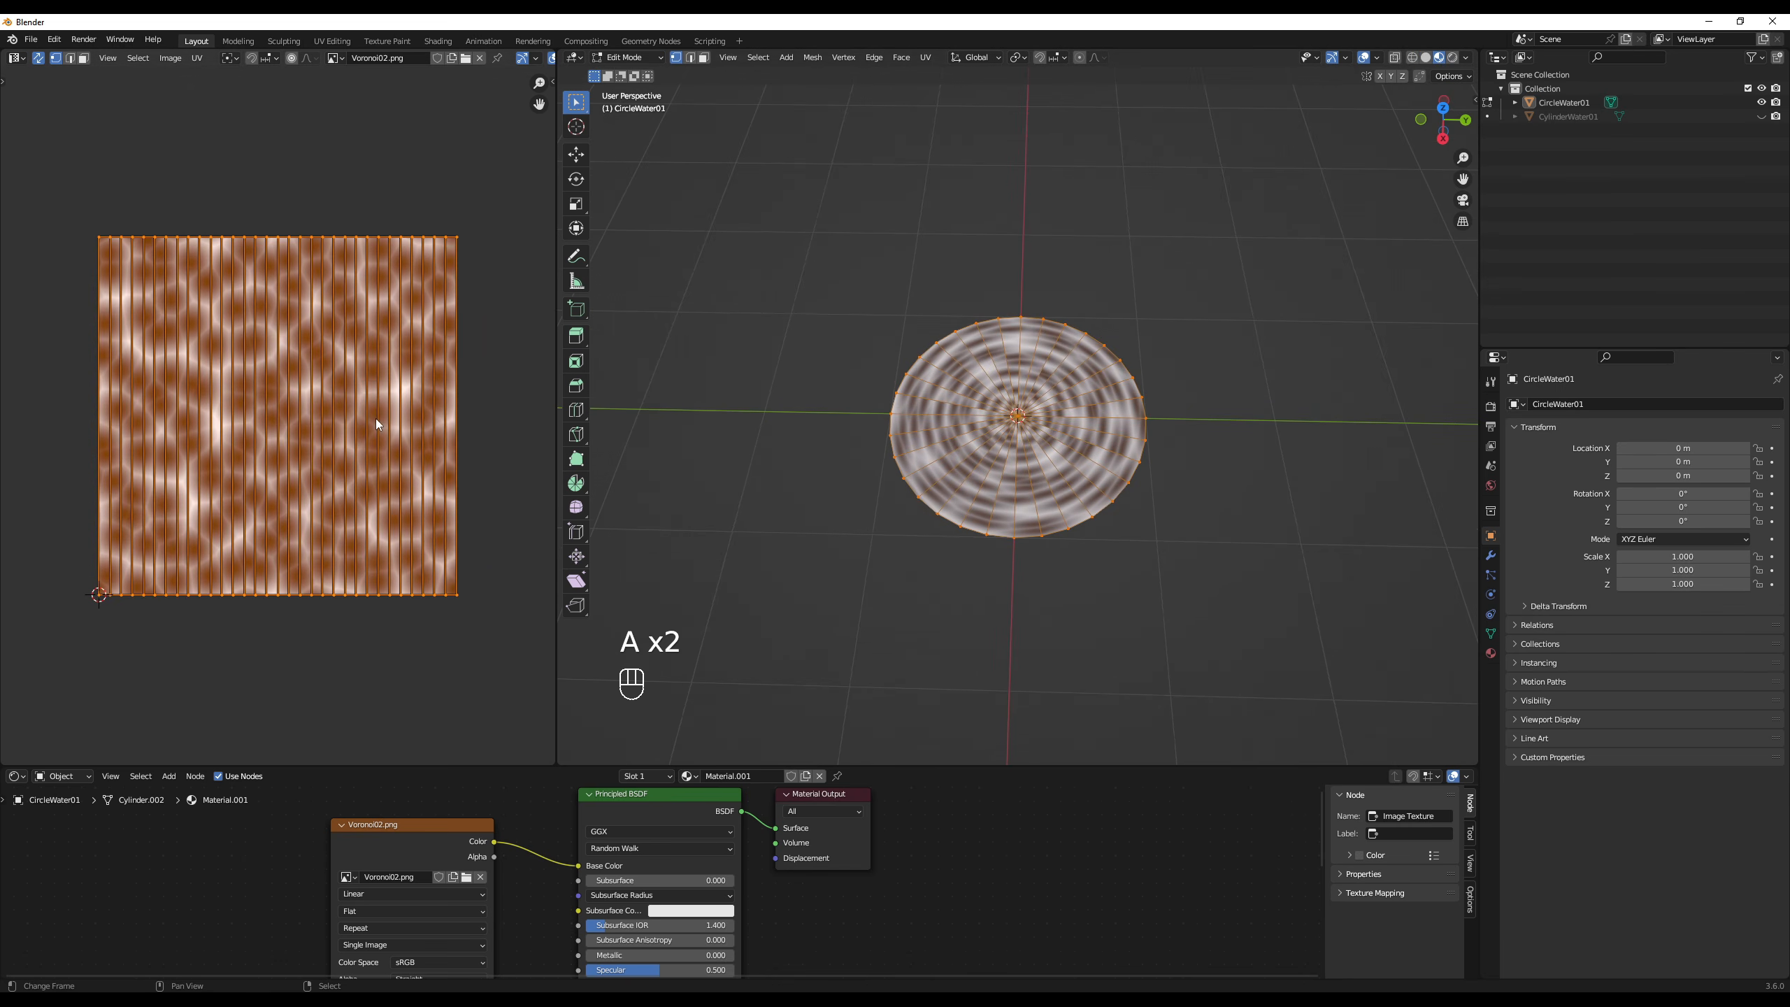
pyautogui.press('g')
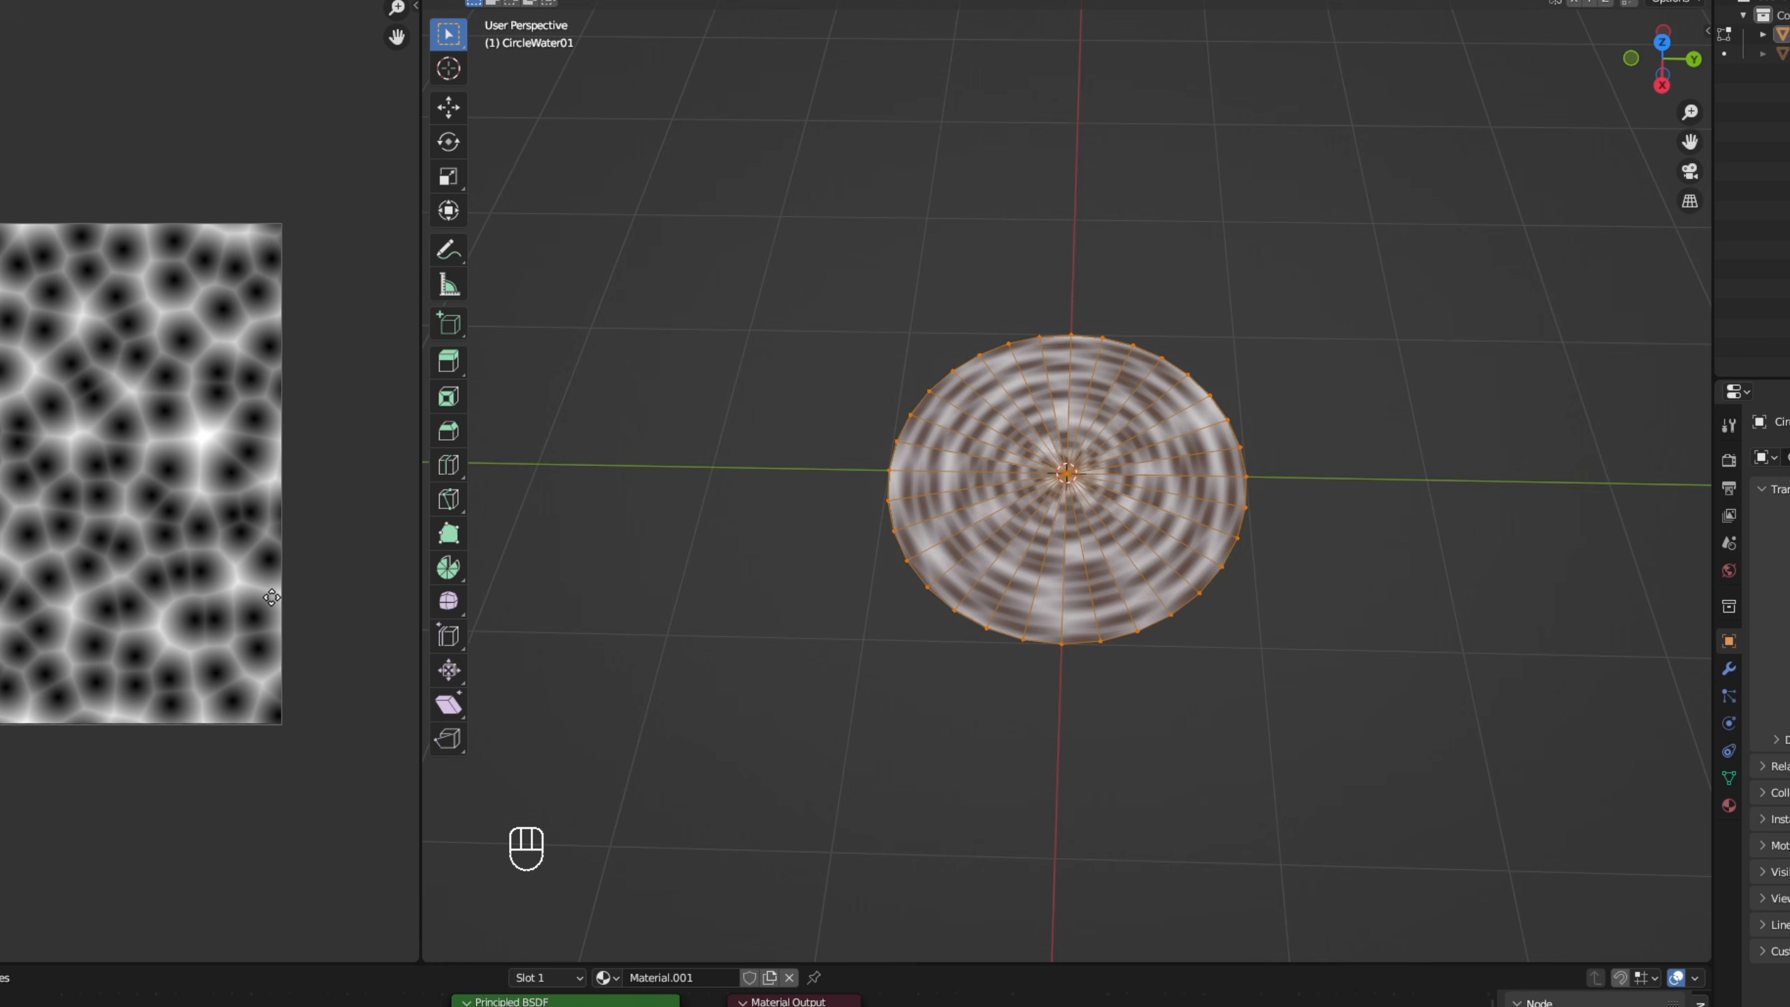
pyautogui.rightClick(339, 940)
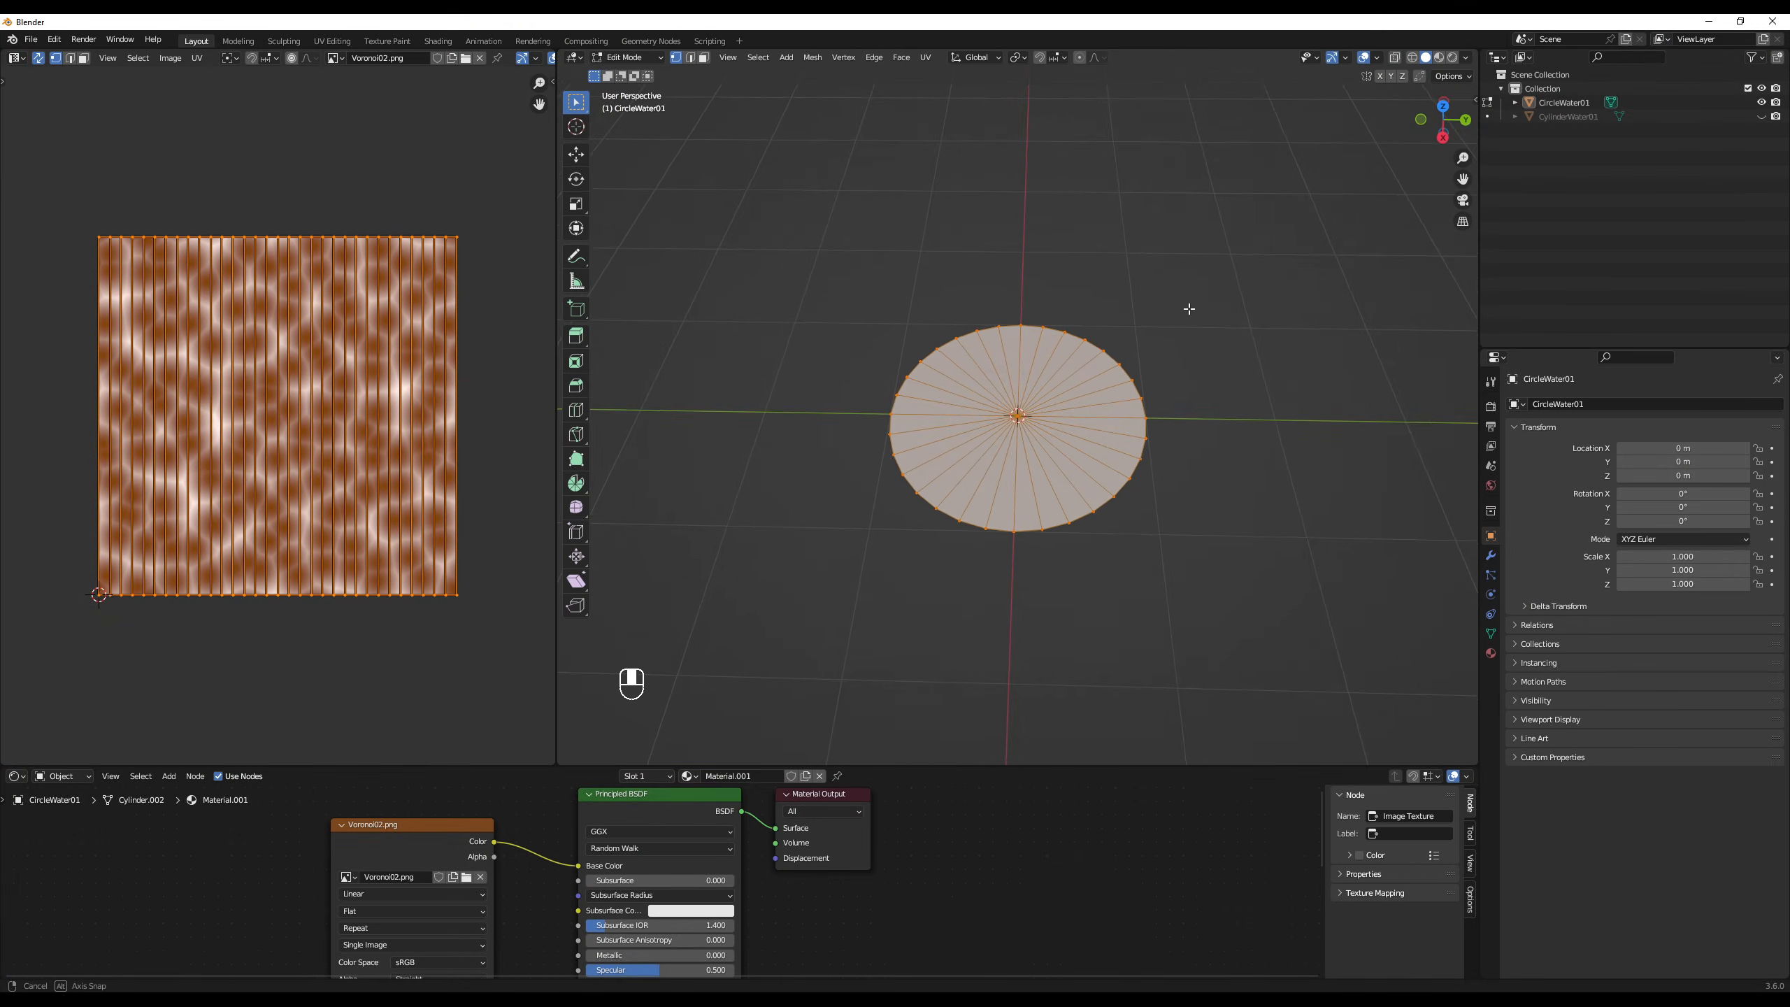
# - Add three concentric loop cuts to the disc without sliding them, preview the material and return to Object Mode
pyautogui.hotkey('ctrl', 'r')
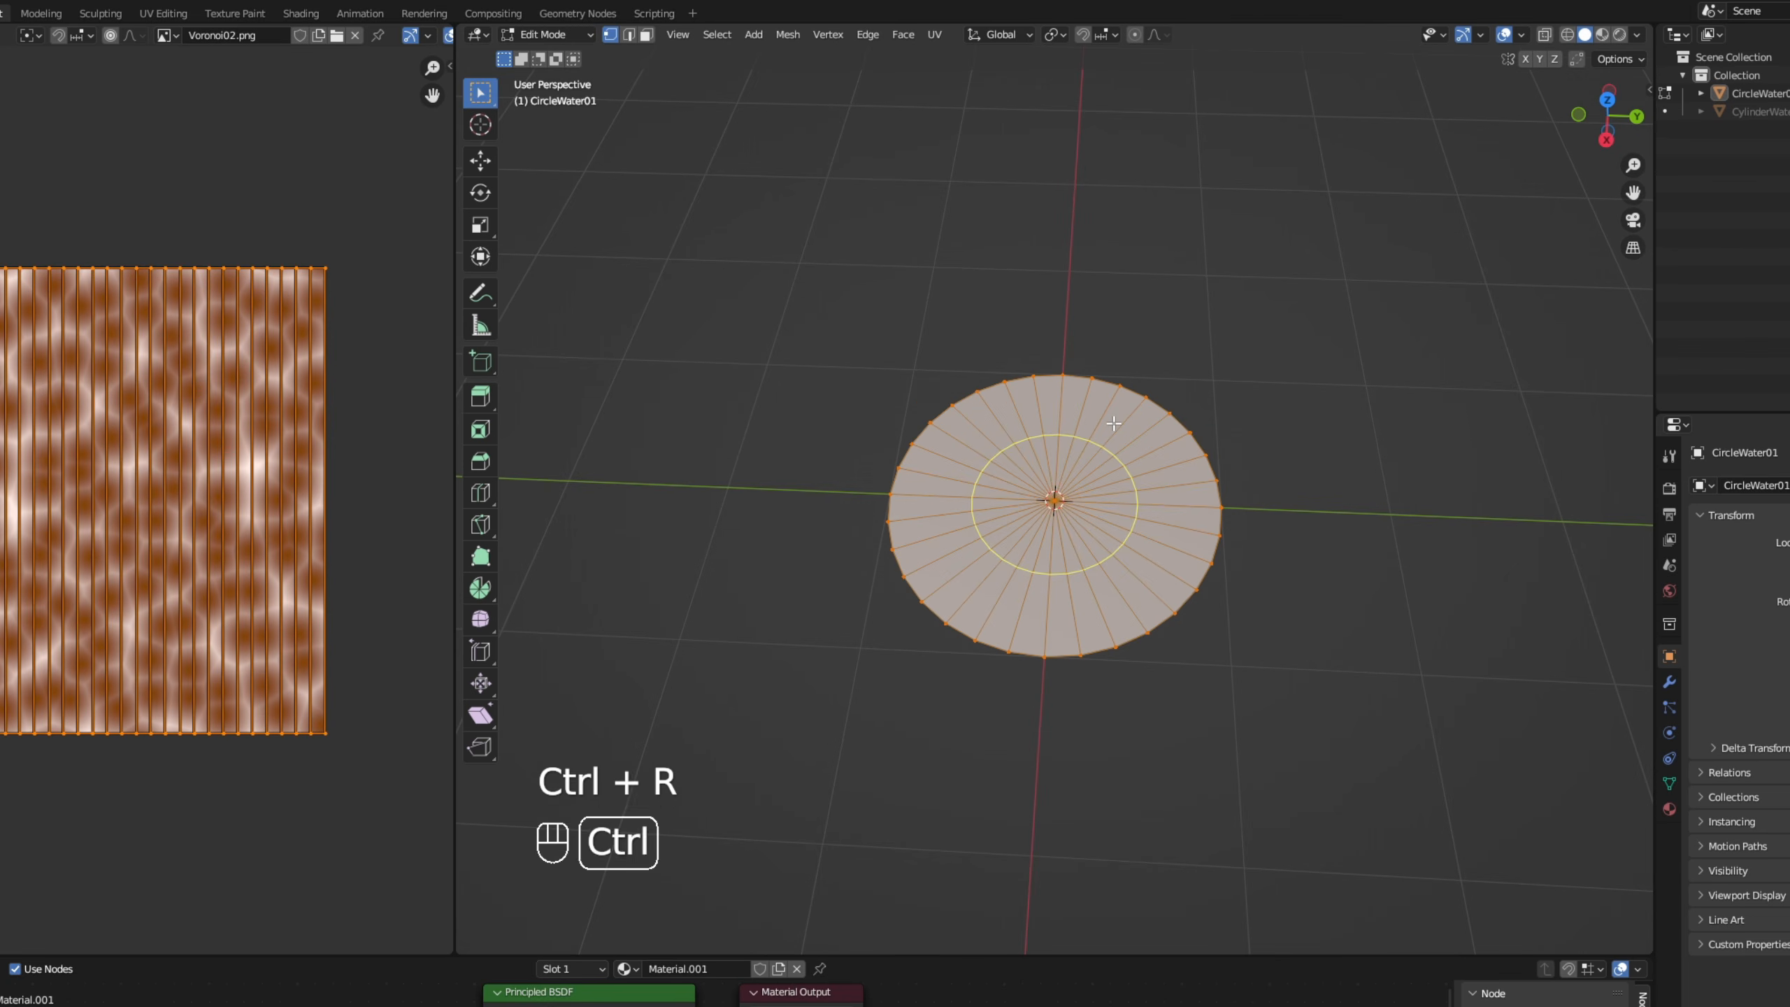
pyautogui.scroll(1, 1114, 423)
pyautogui.click(1113, 423)
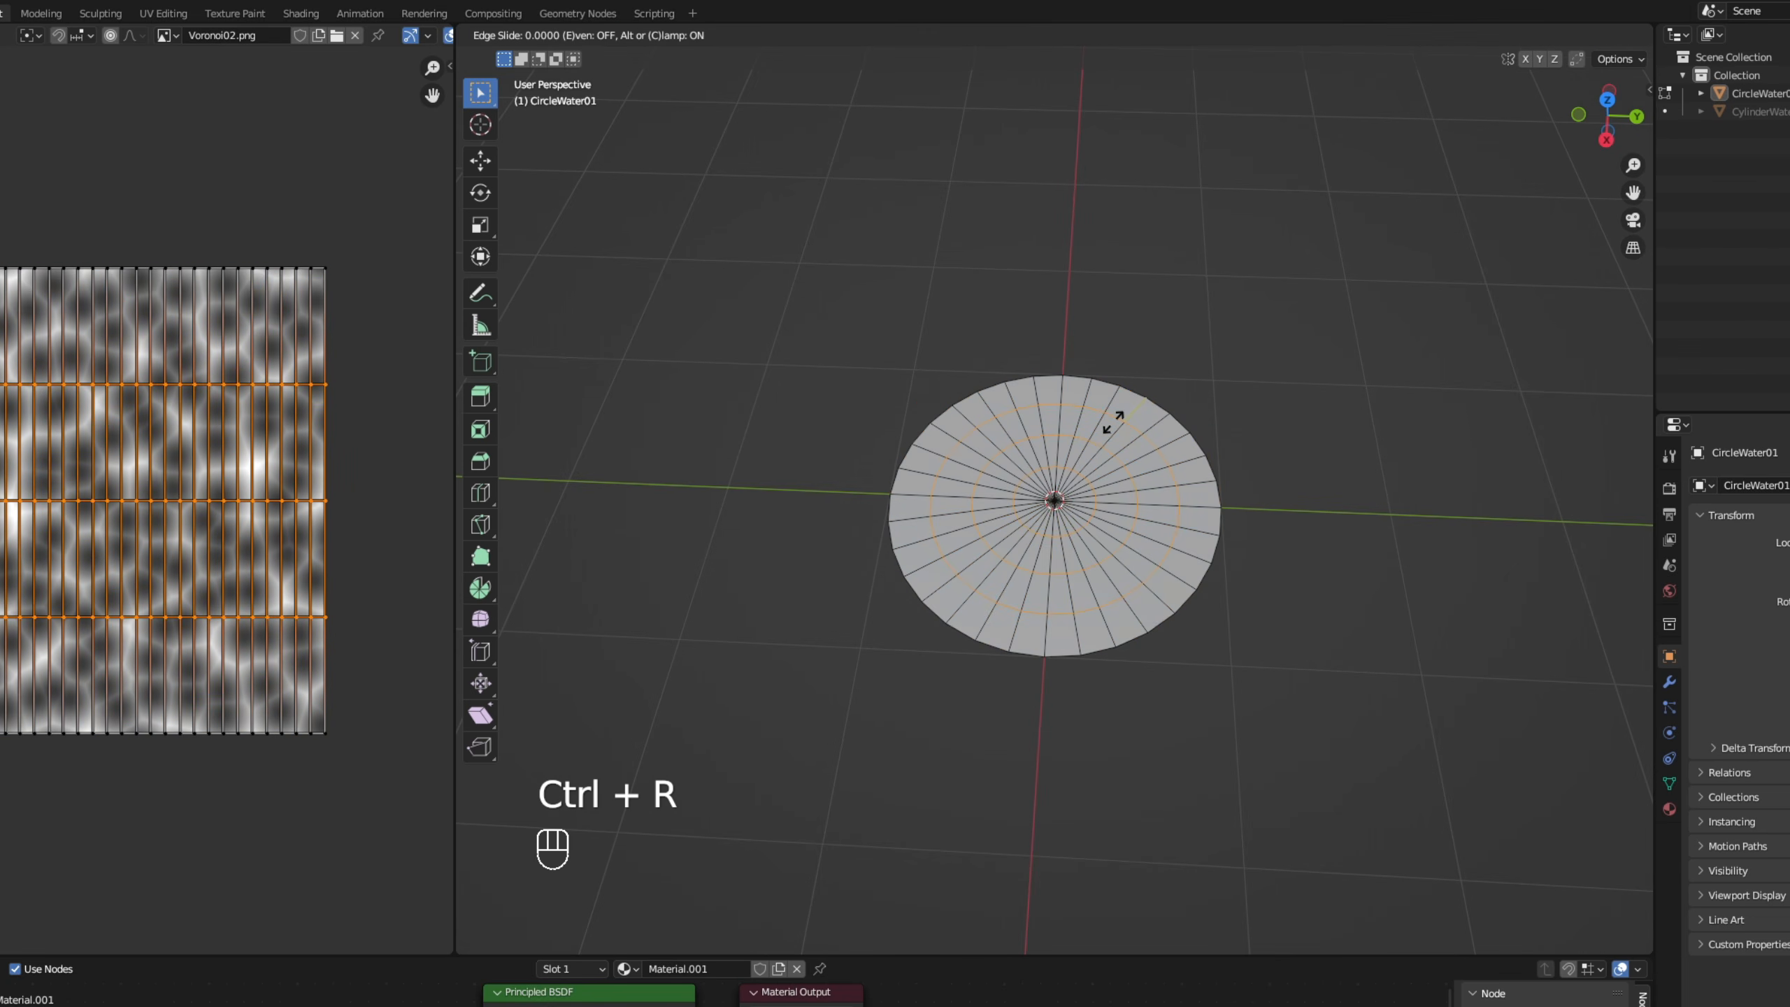
pyautogui.rightClick(1114, 421)
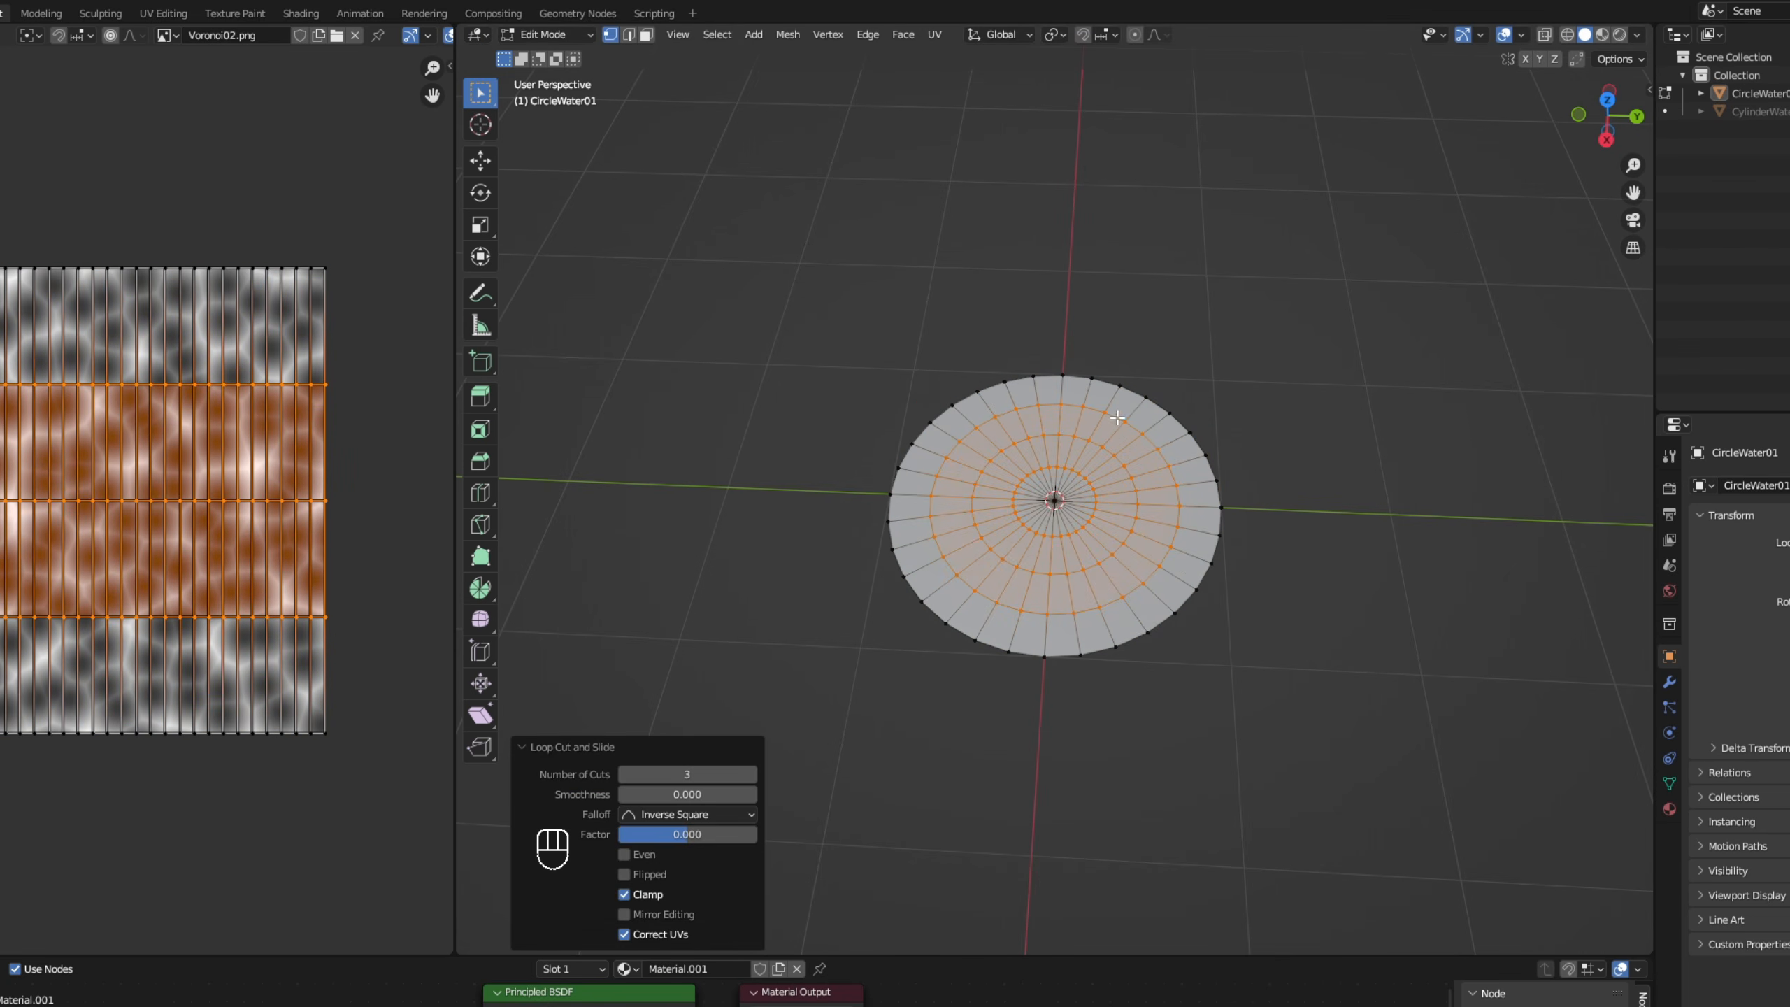
pyautogui.click(1602, 34)
pyautogui.press('Tab')
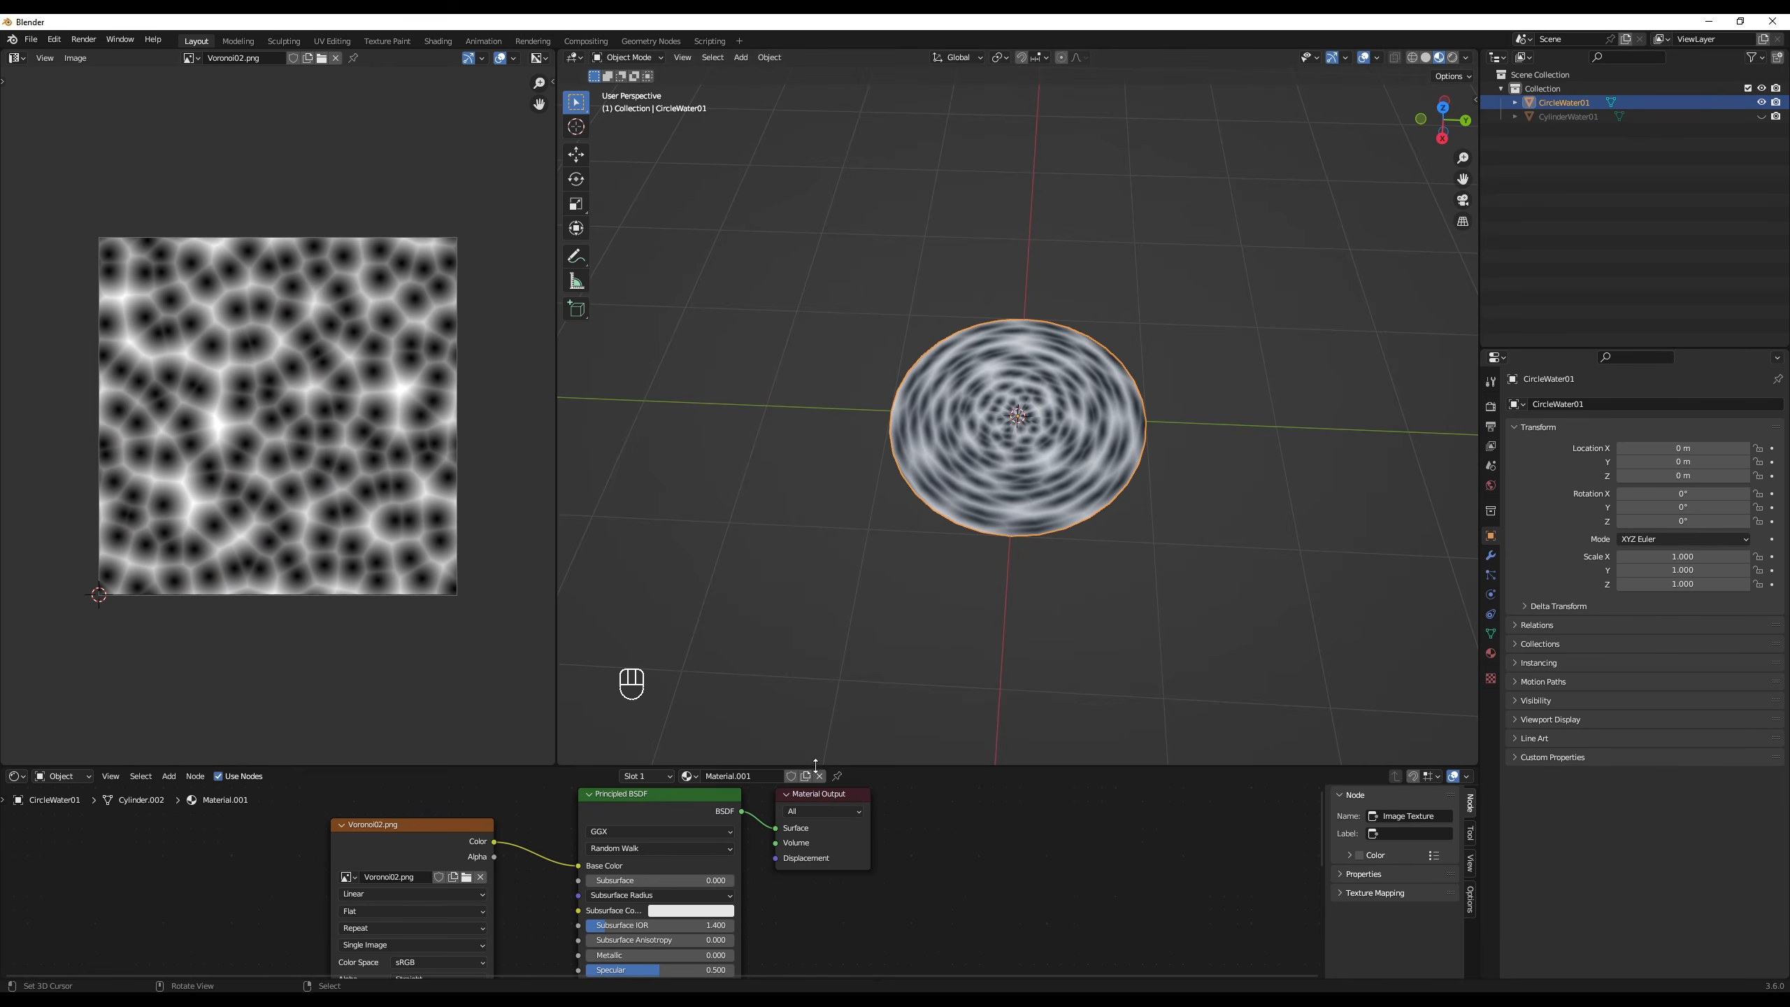
# - Unlink the disc's material and export the selected mesh as CircleWater01.fbx to the Unity project's Models folder
pyautogui.click(820, 775)
pyautogui.click(29, 39)
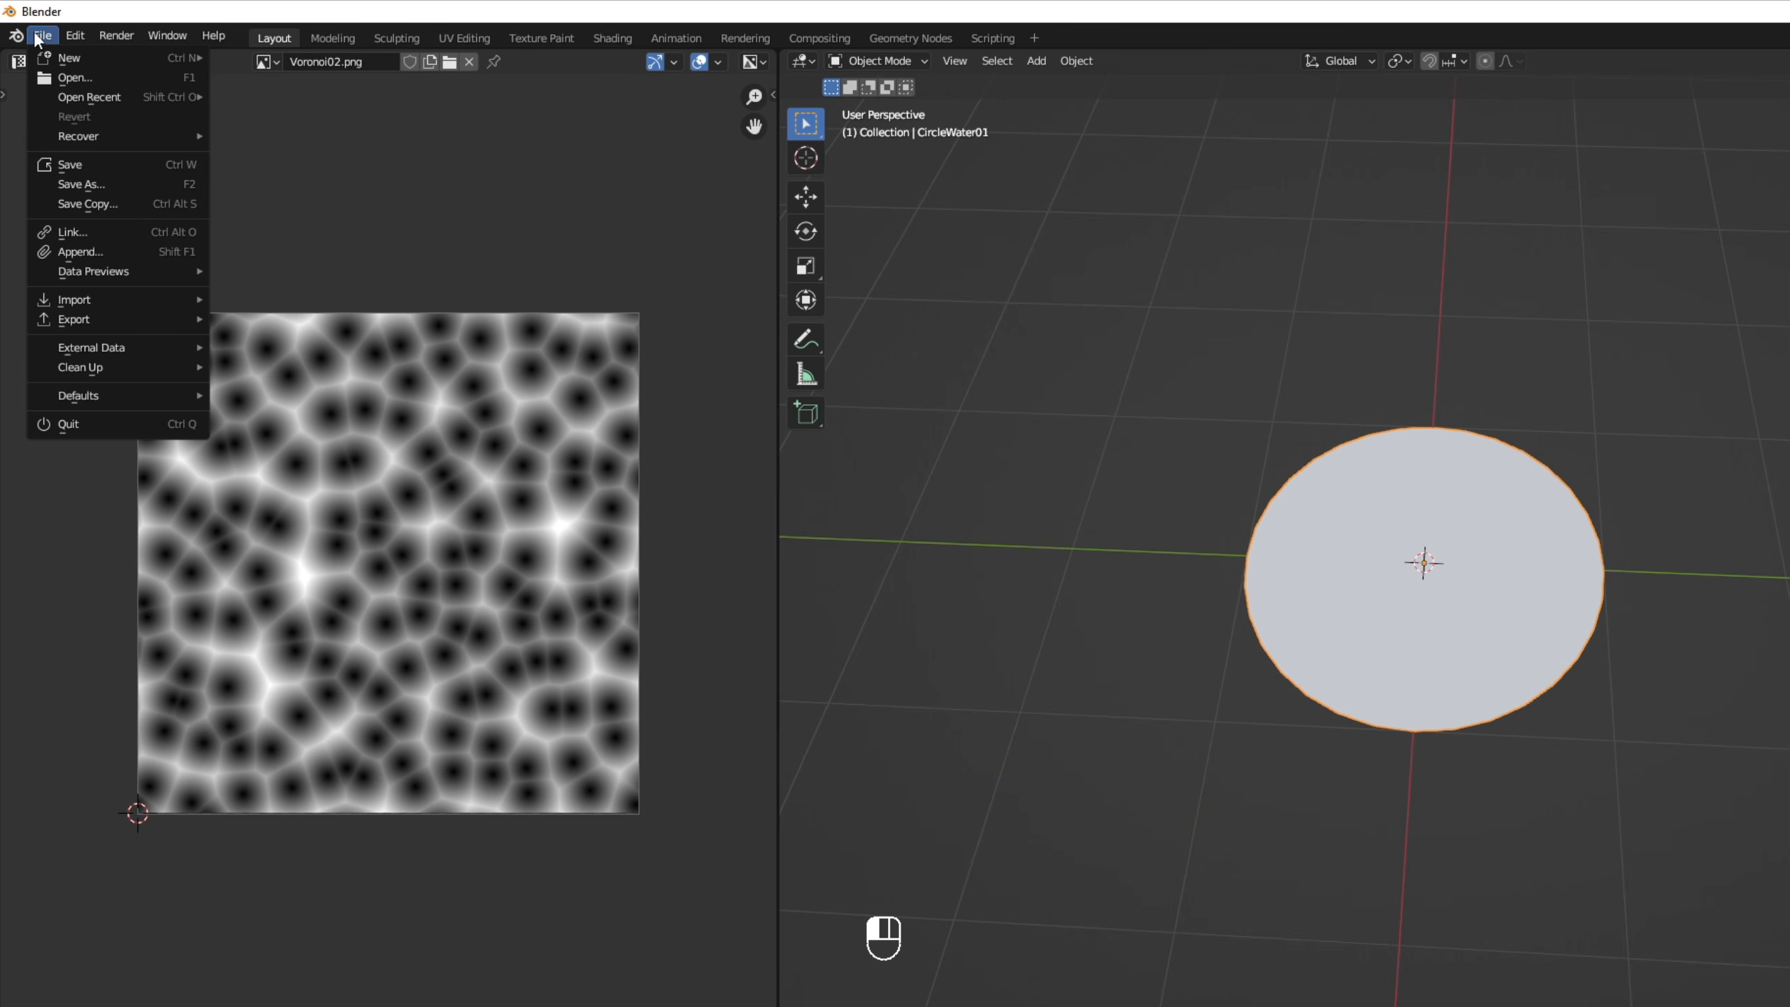
pyautogui.moveTo(115, 321)
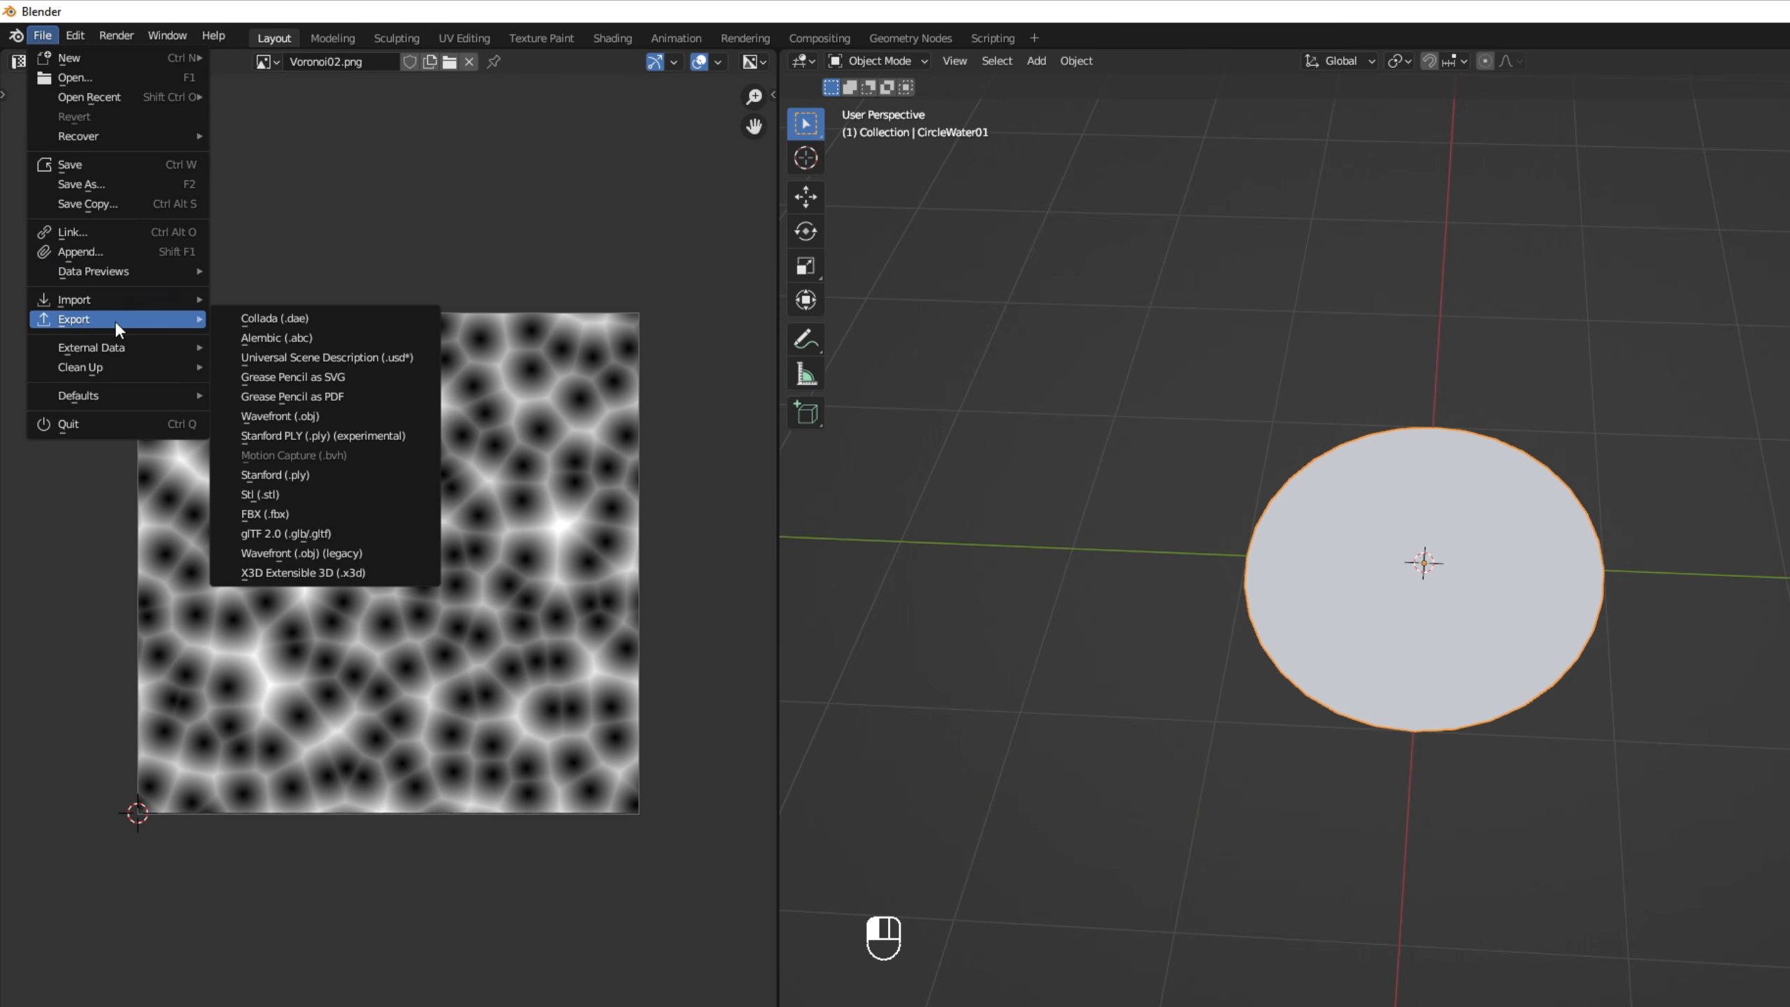
pyautogui.click(307, 512)
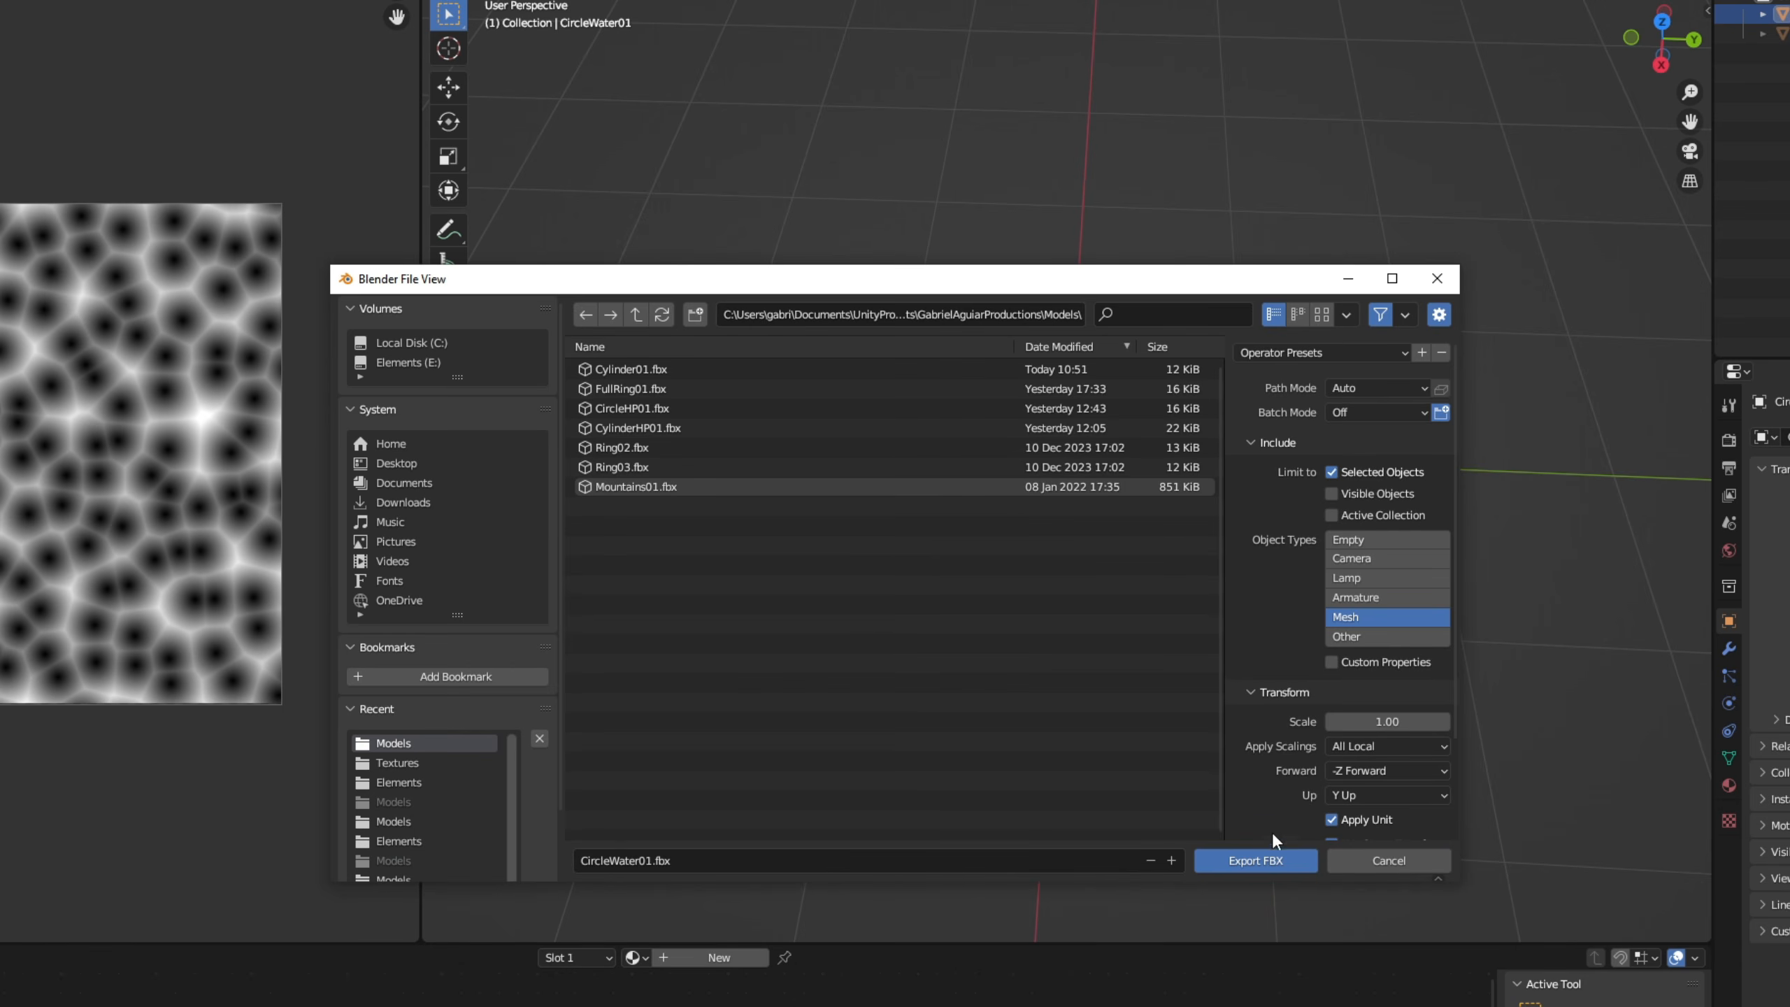
pyautogui.click(1262, 859)
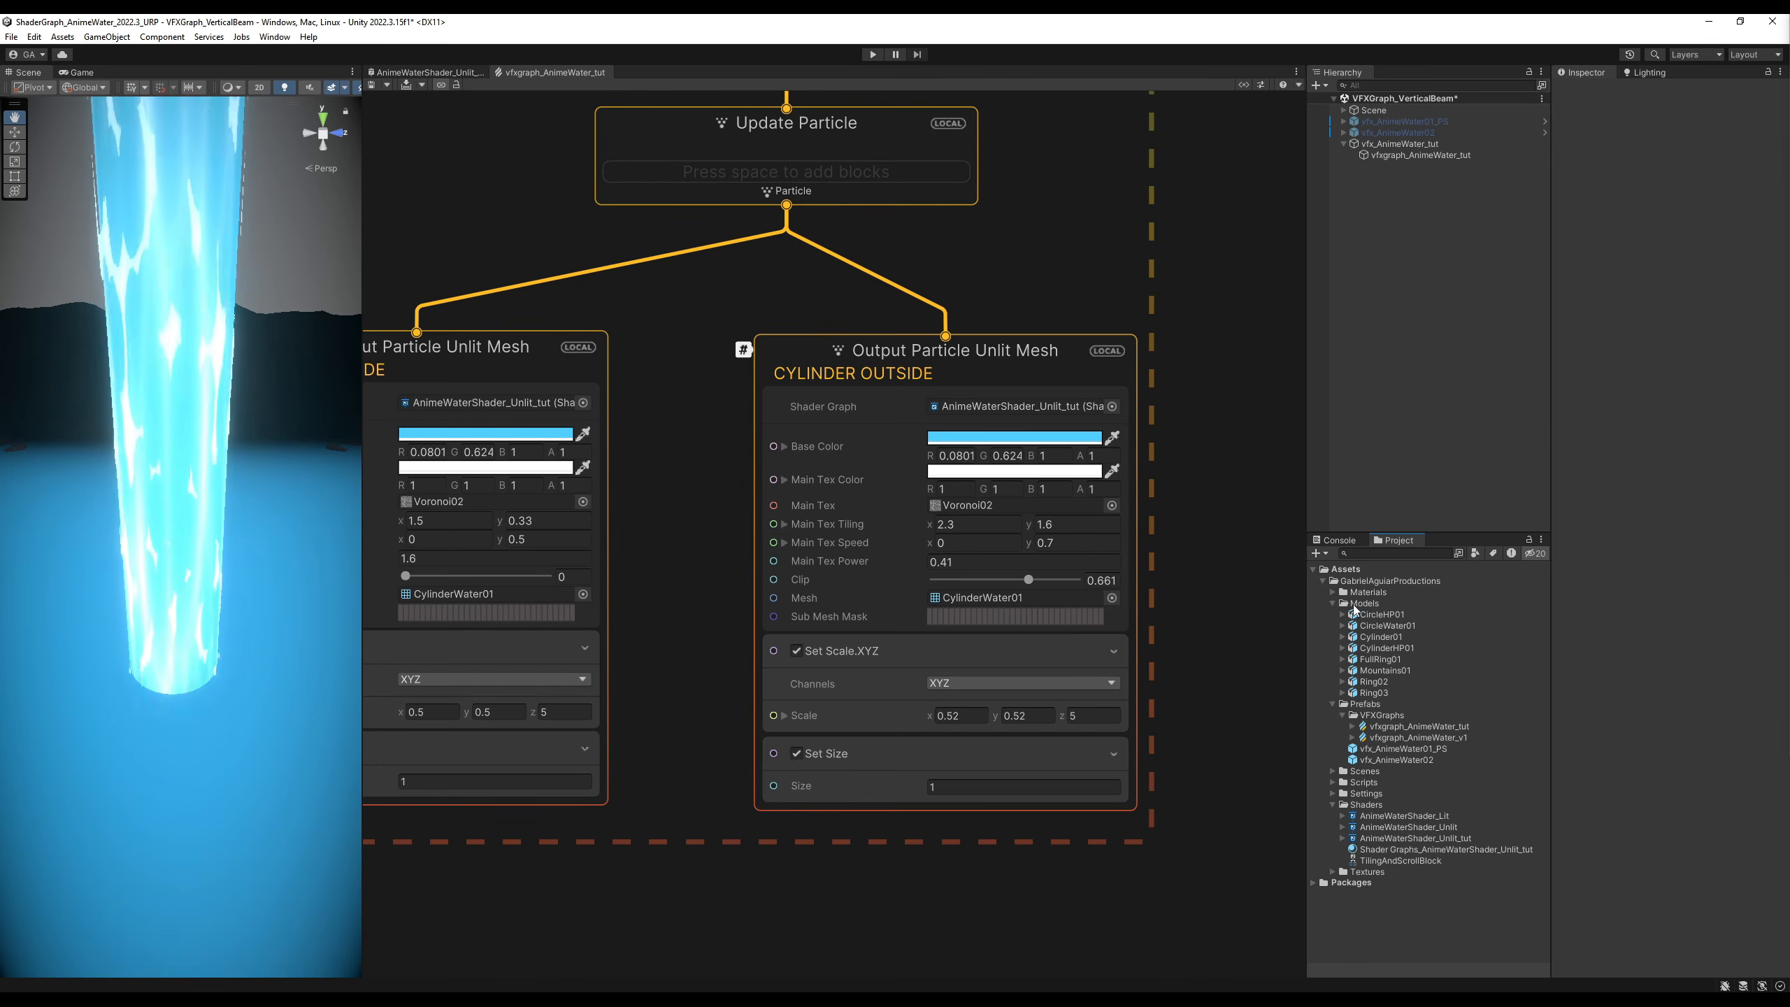
# - Switch to Unity, set the CircleWater01 model's import Scale Factor to 100 and apply it
pyautogui.click(1381, 625)
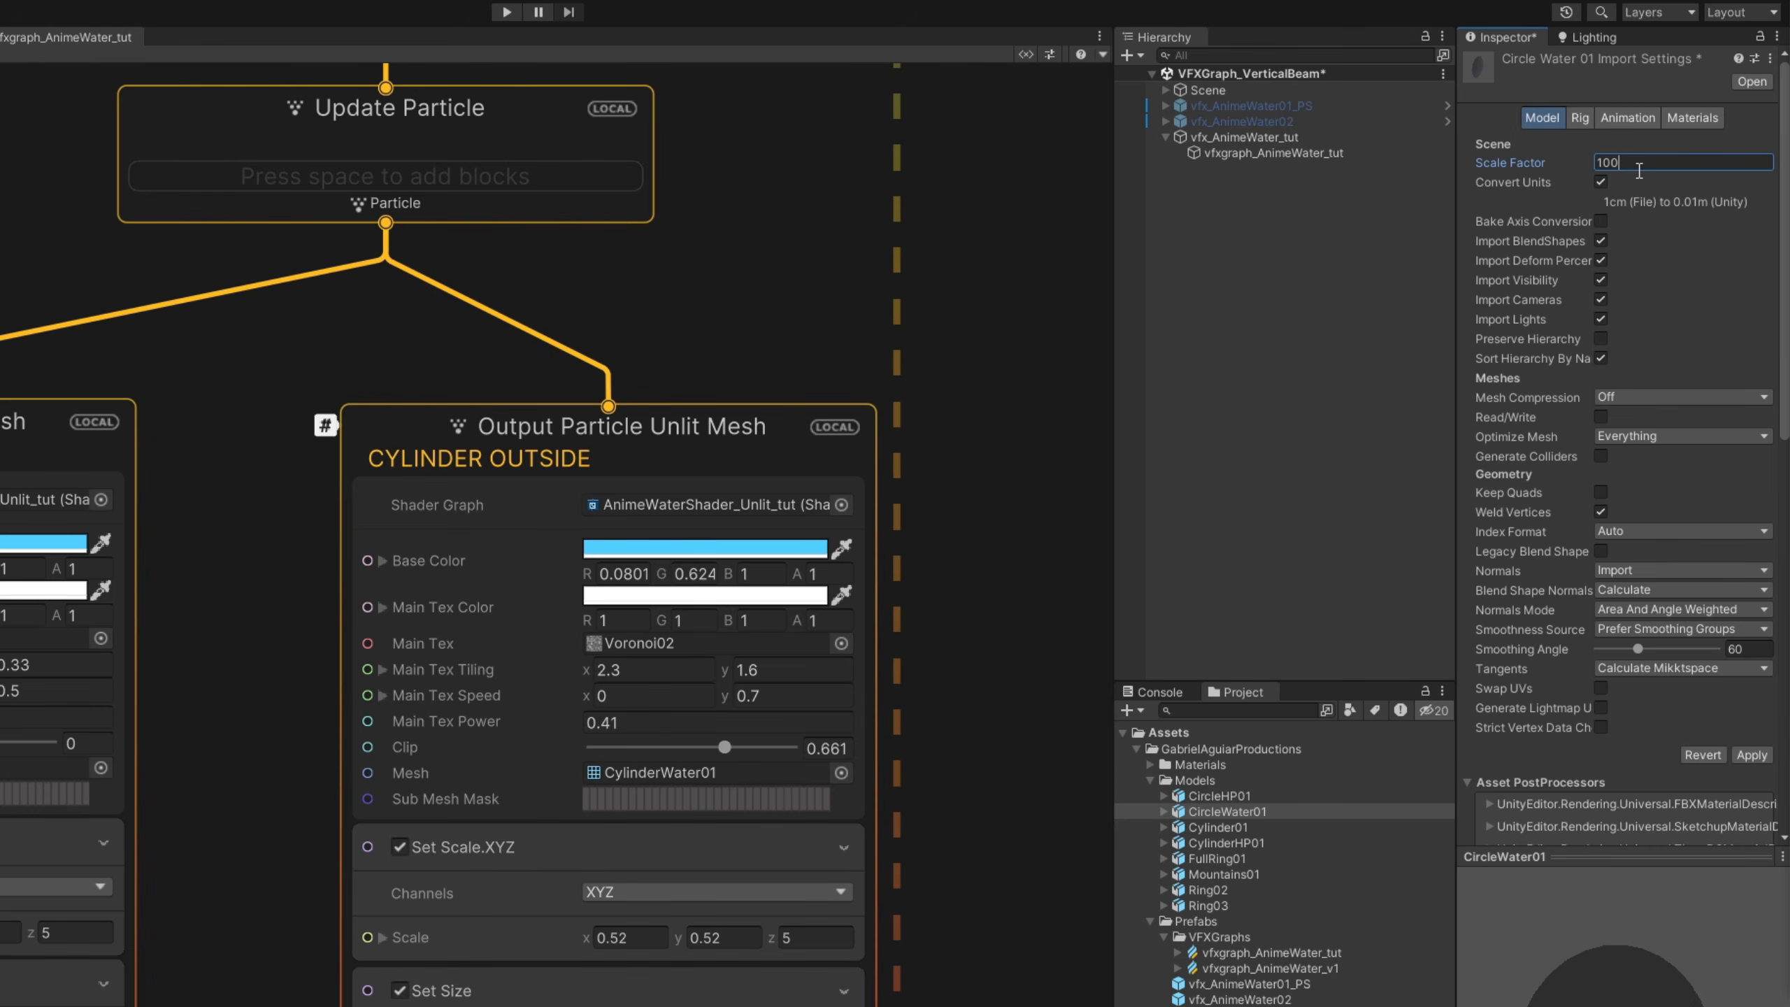
pyautogui.click(1751, 754)
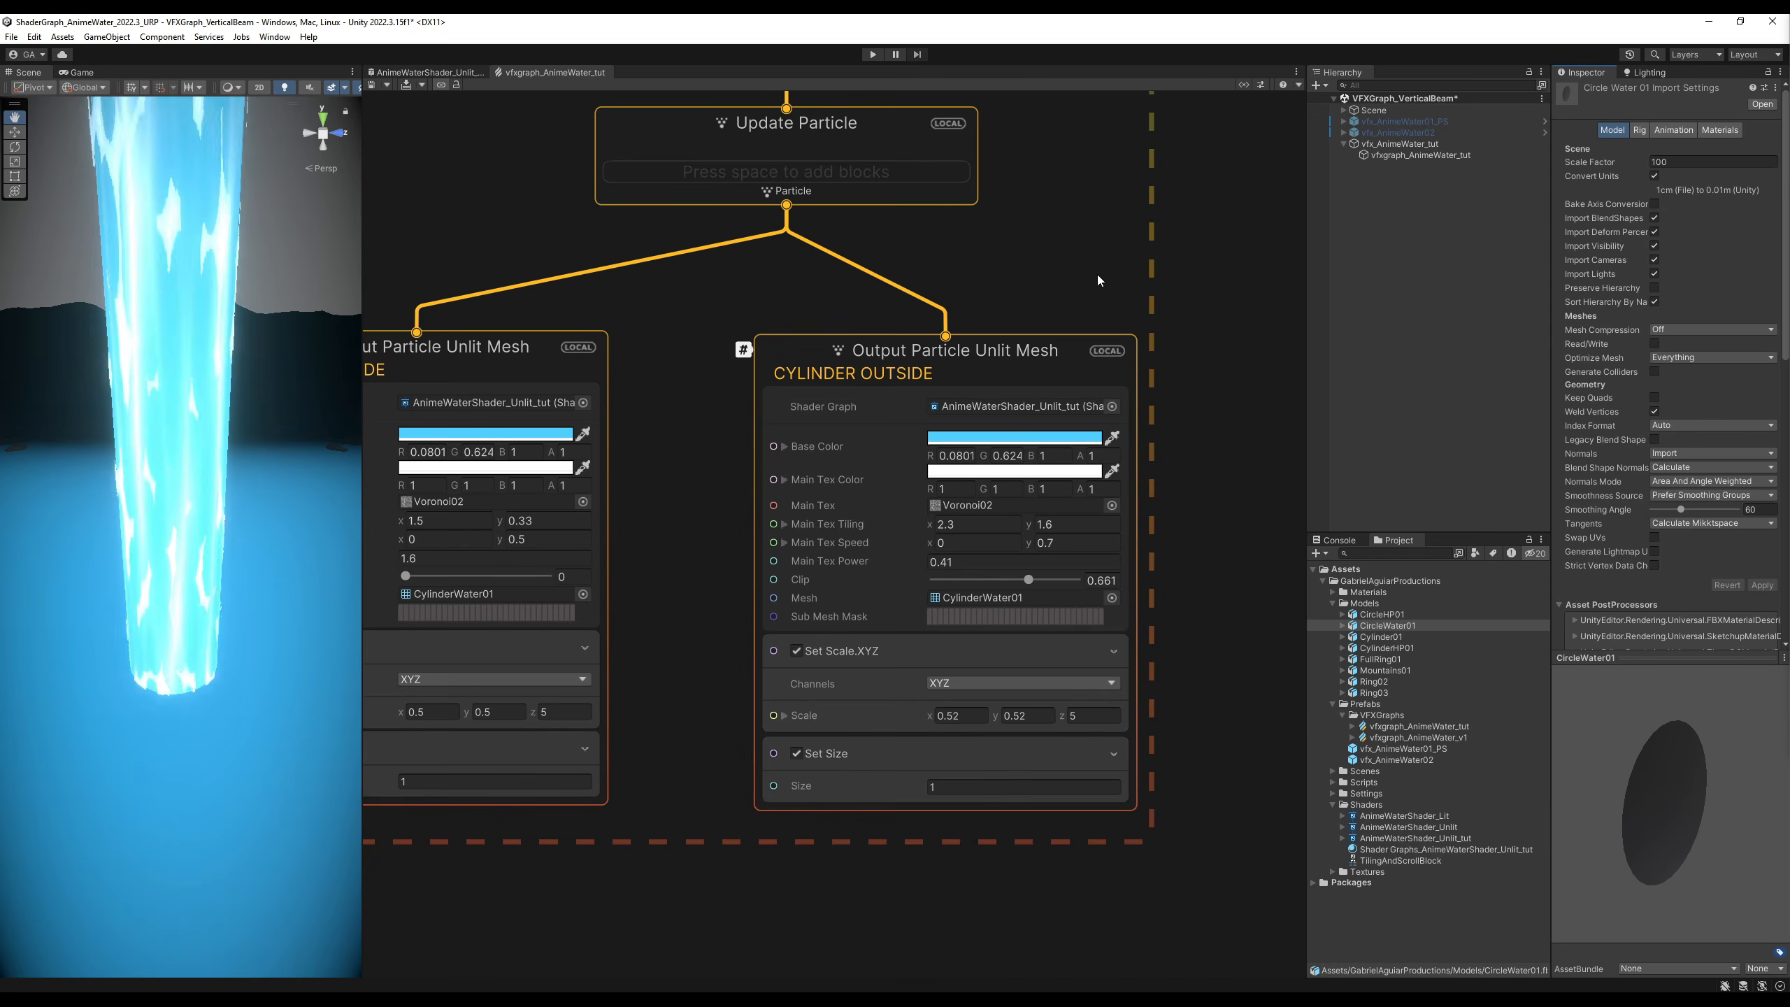
# - Duplicate the particle system with only its CYLINDER INSIDE output beside the original and align the copied output under Update Particle
pyautogui.moveTo(806, 318); pyautogui.dragTo(743, 691, button='middle')
pyautogui.scroll(-7, 765, 494)
pyautogui.moveTo(1171, 652); pyautogui.dragTo(1040, 226)
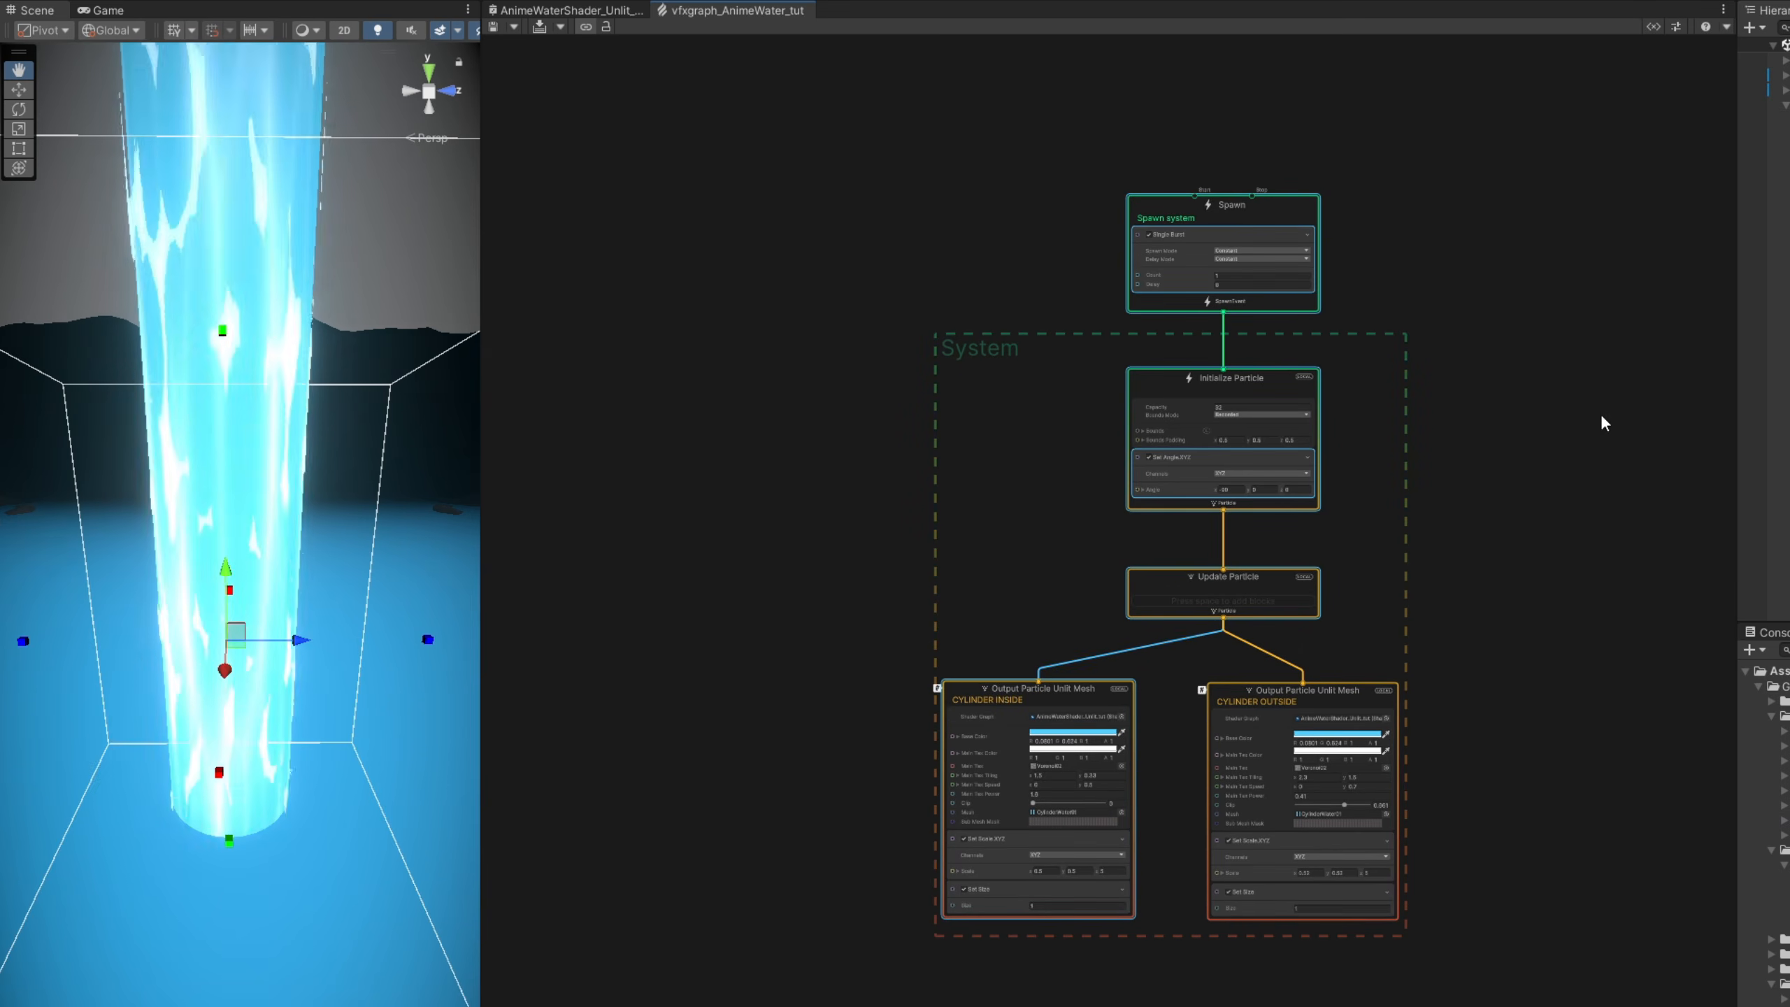
pyautogui.moveTo(1444, 416); pyautogui.dragTo(809, 439, button='middle')
pyautogui.click(979, 420)
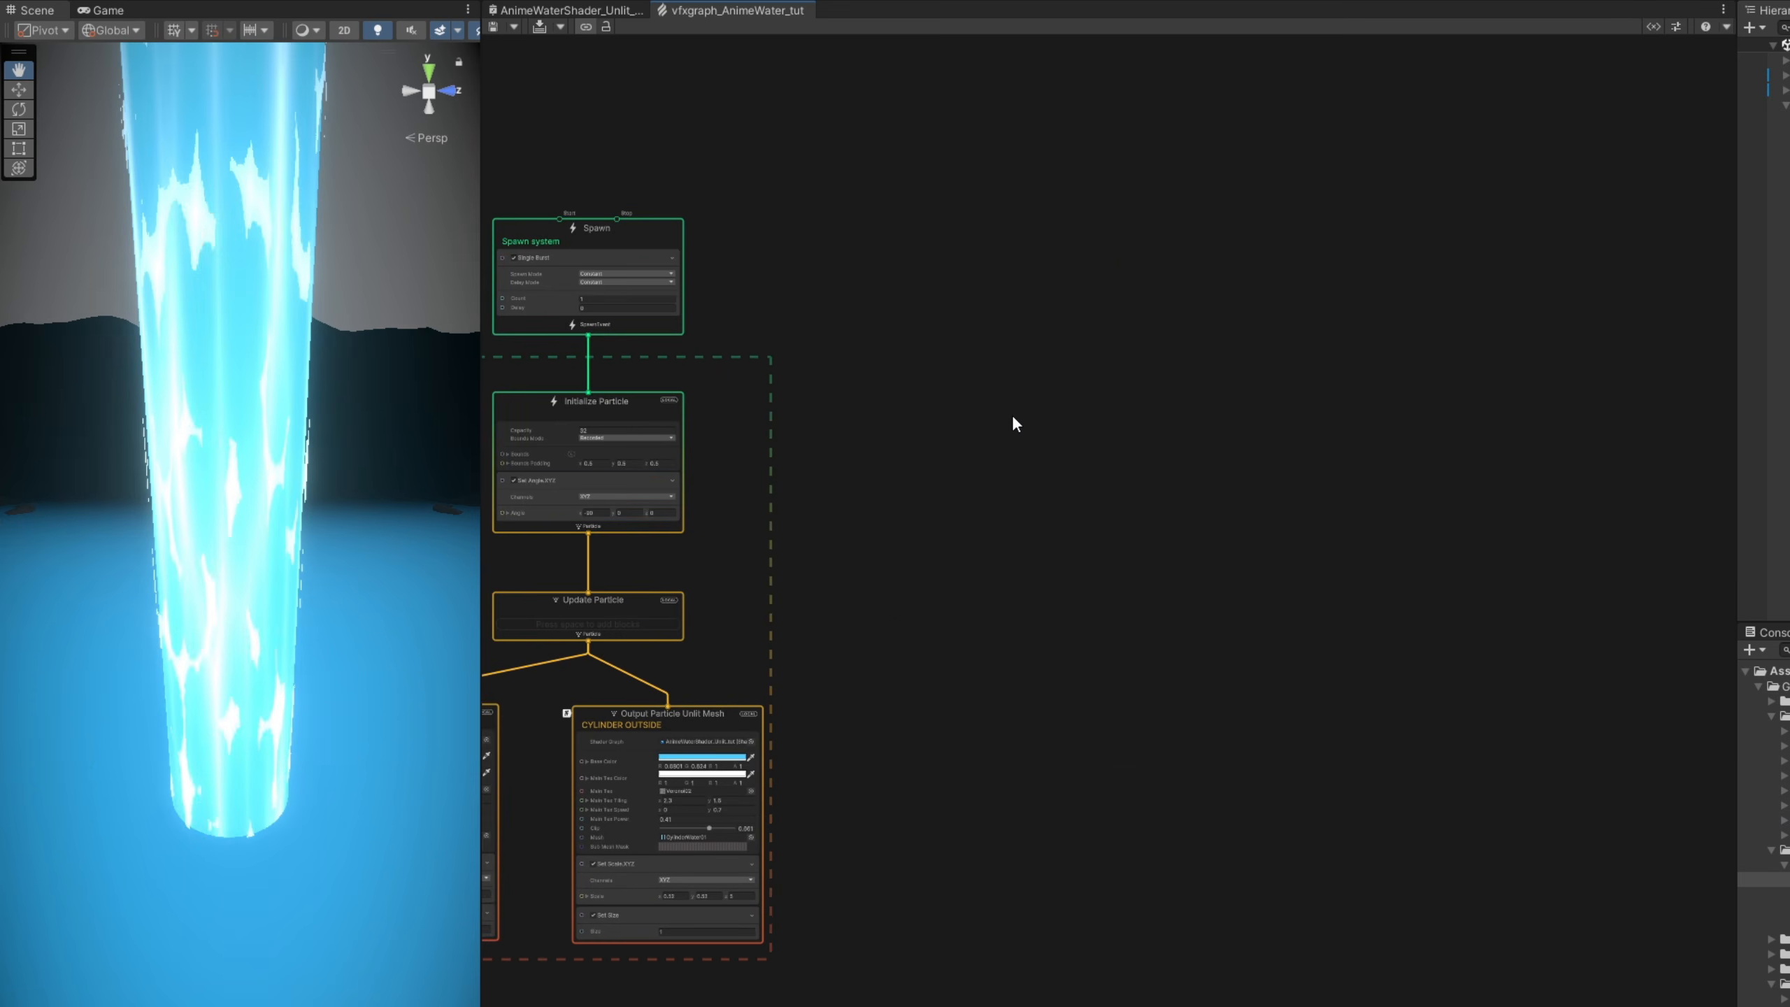
pyautogui.hotkey('ctrl', 'v')
pyautogui.moveTo(1225, 439); pyautogui.dragTo(1073, 244)
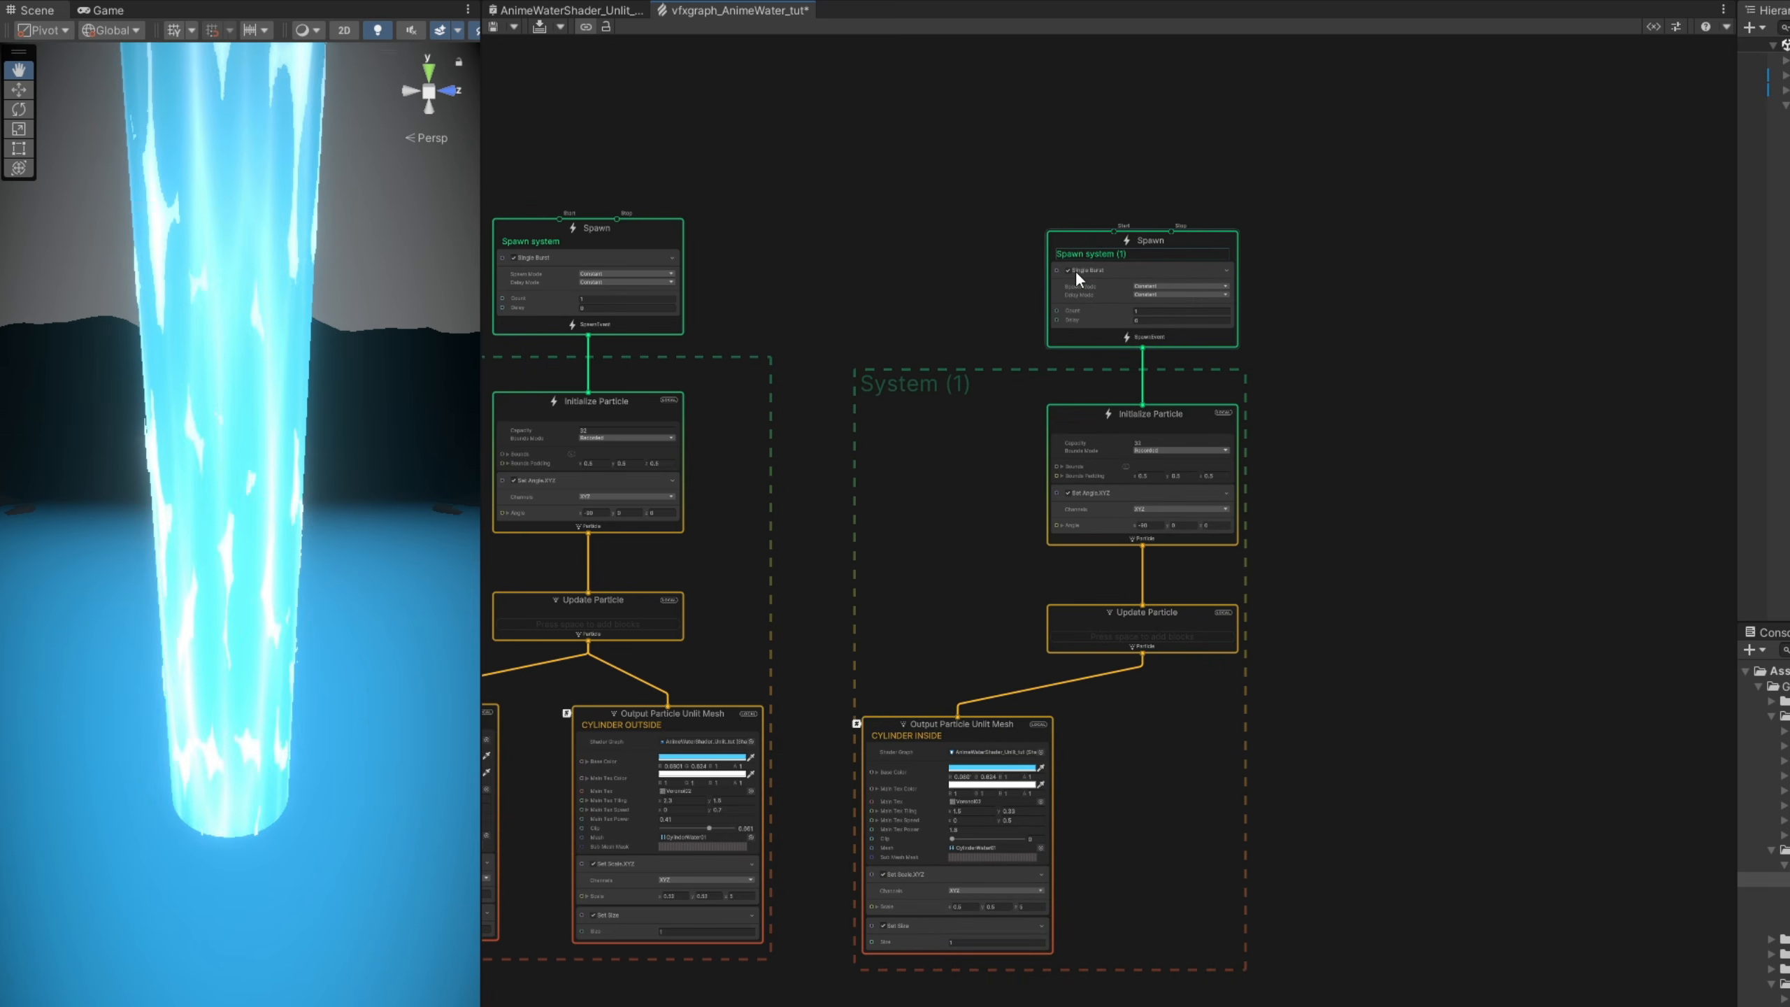
pyautogui.click(993, 726)
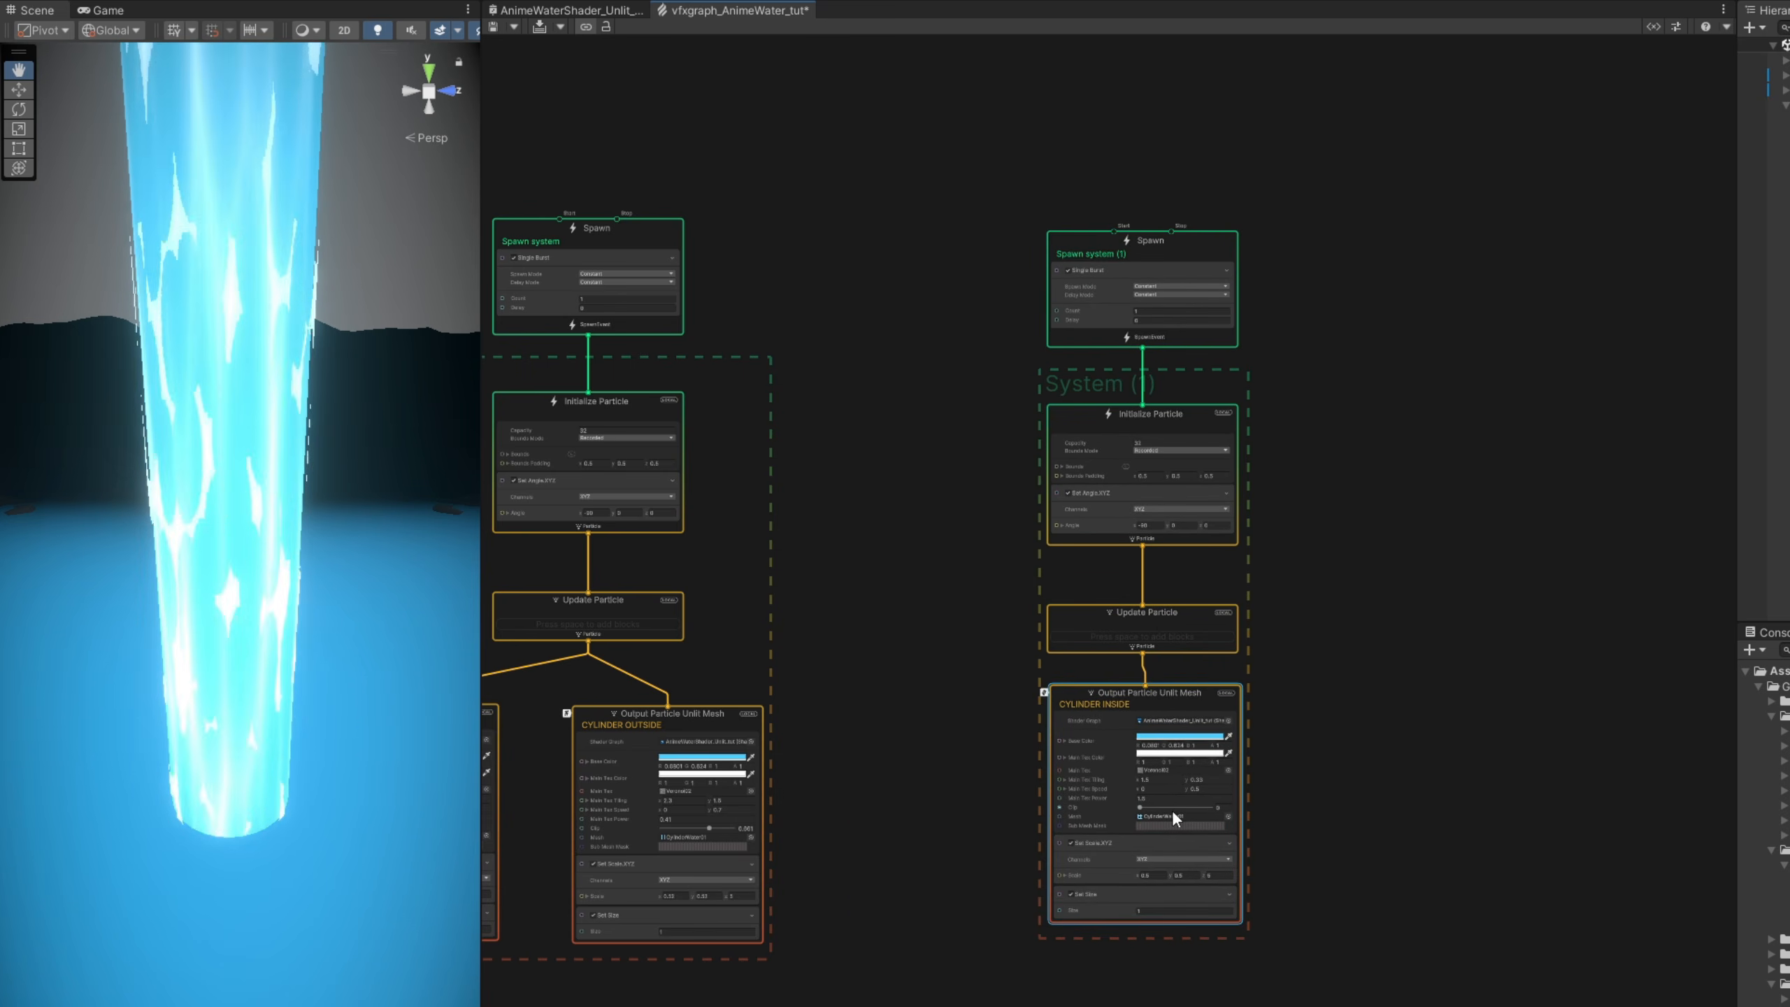
# - Assign the CircleWater01 mesh to the copied output and delete its Set Scale.XYZ block
pyautogui.scroll(10, 1172, 809)
pyautogui.click(1367, 830)
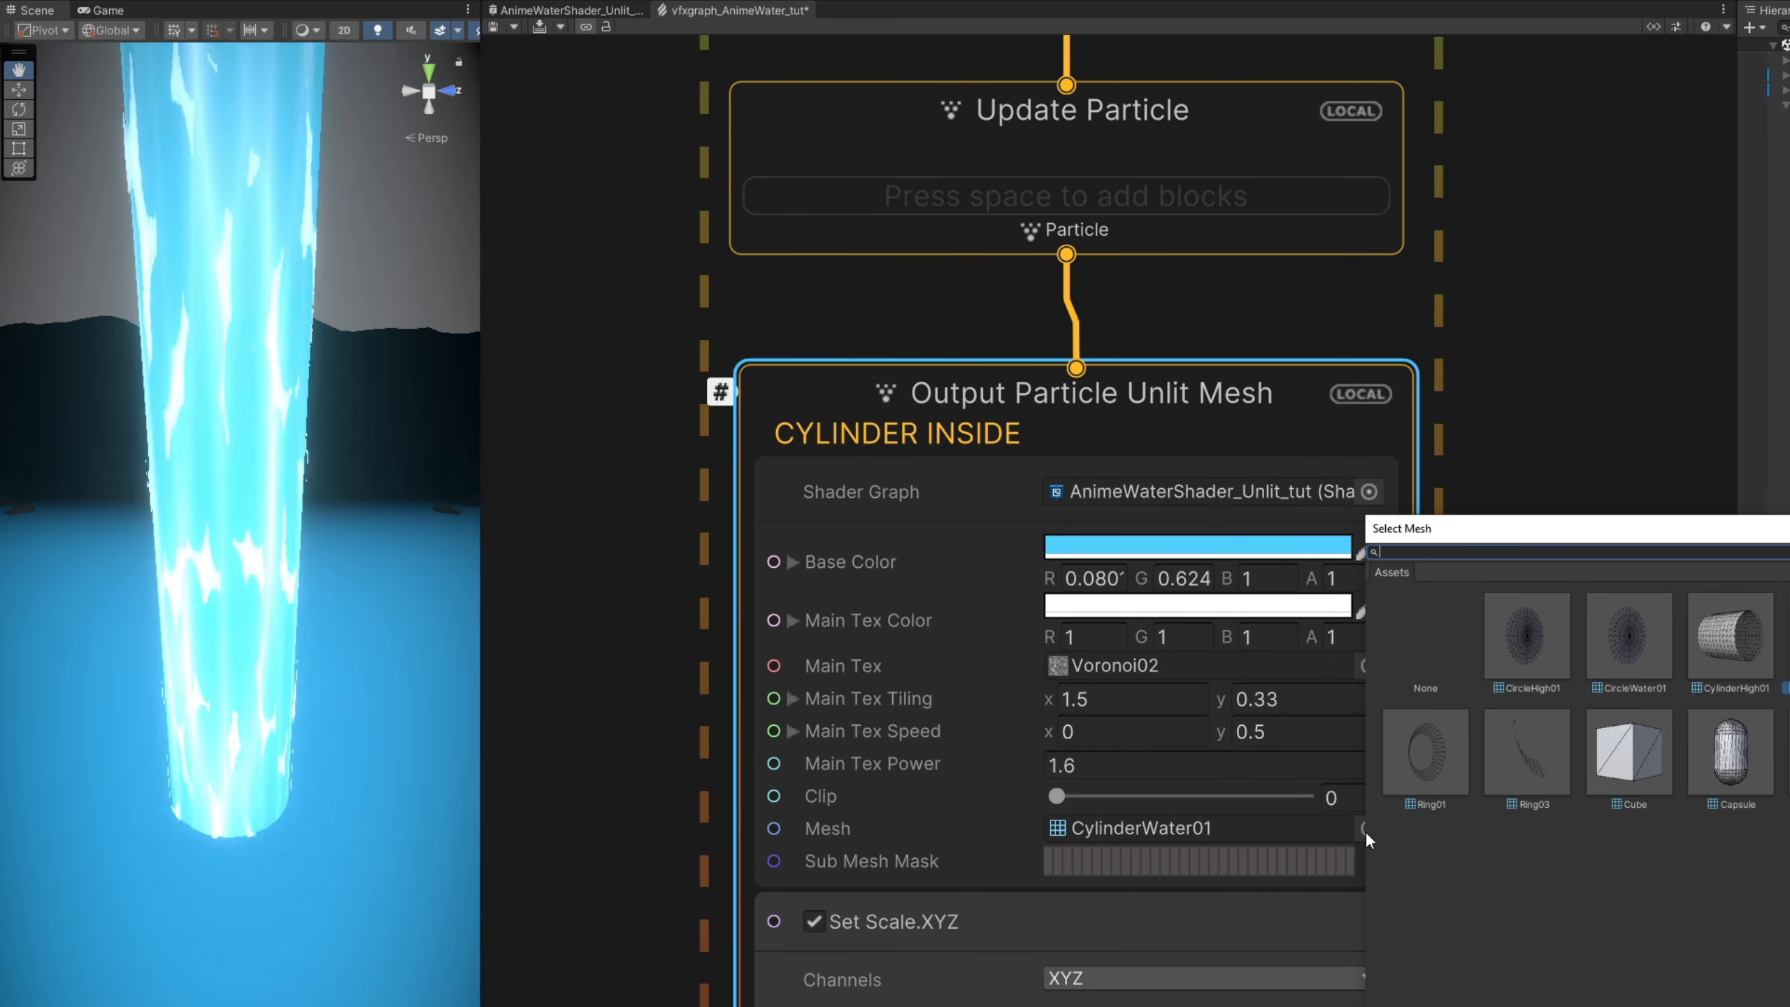
pyautogui.click(1171, 561)
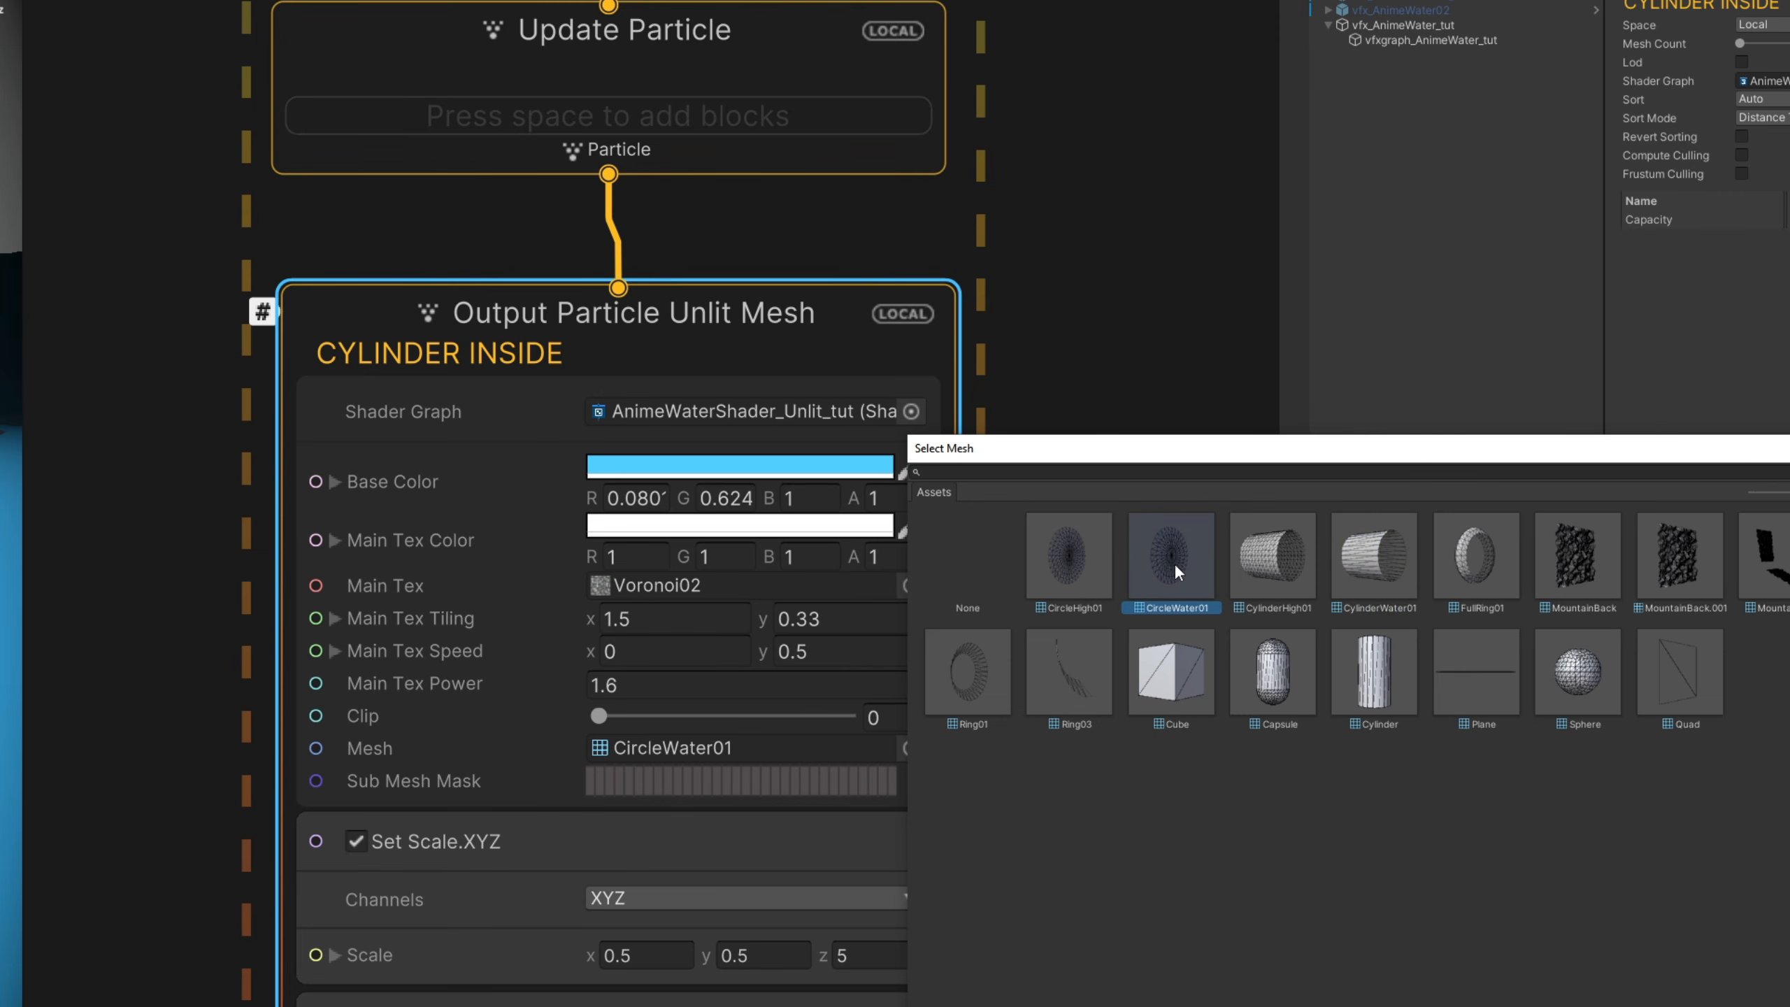
pyautogui.doubleClick(1174, 562)
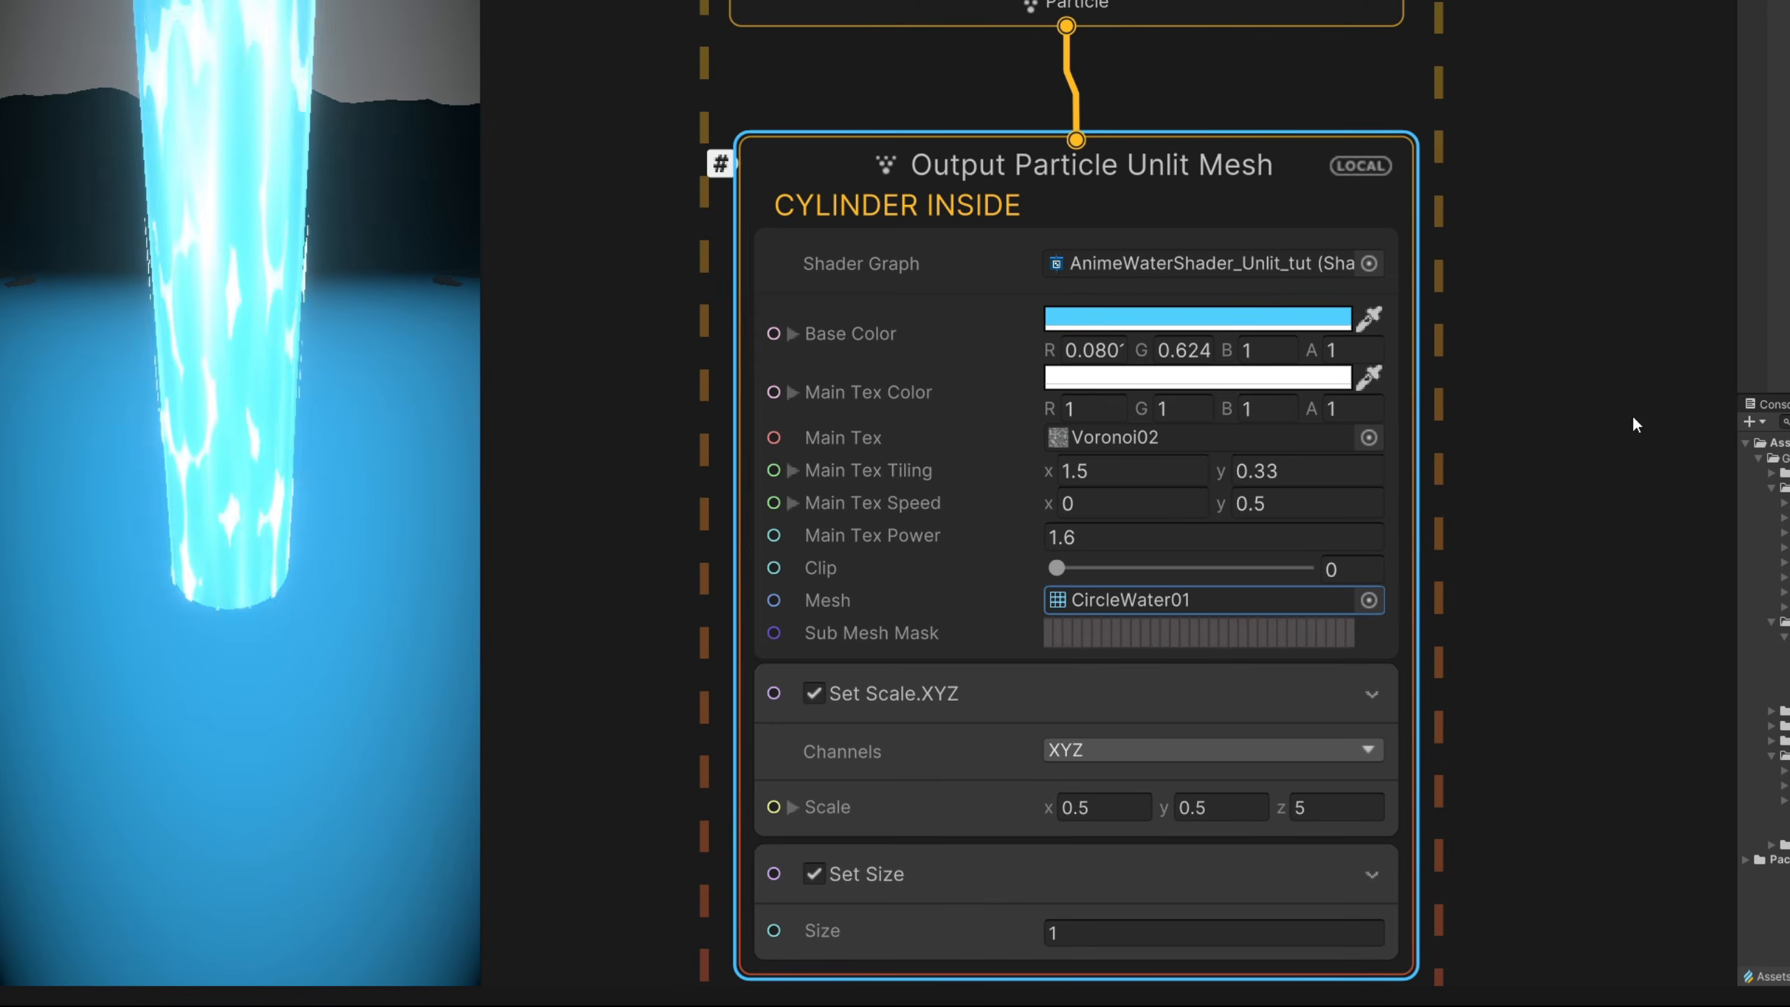
pyautogui.click(1153, 730)
pyautogui.press('Delete')
# - Switch the copied output's Set Size block to Uniform random, with A at 4.5 and B at 5
pyautogui.click(1111, 705)
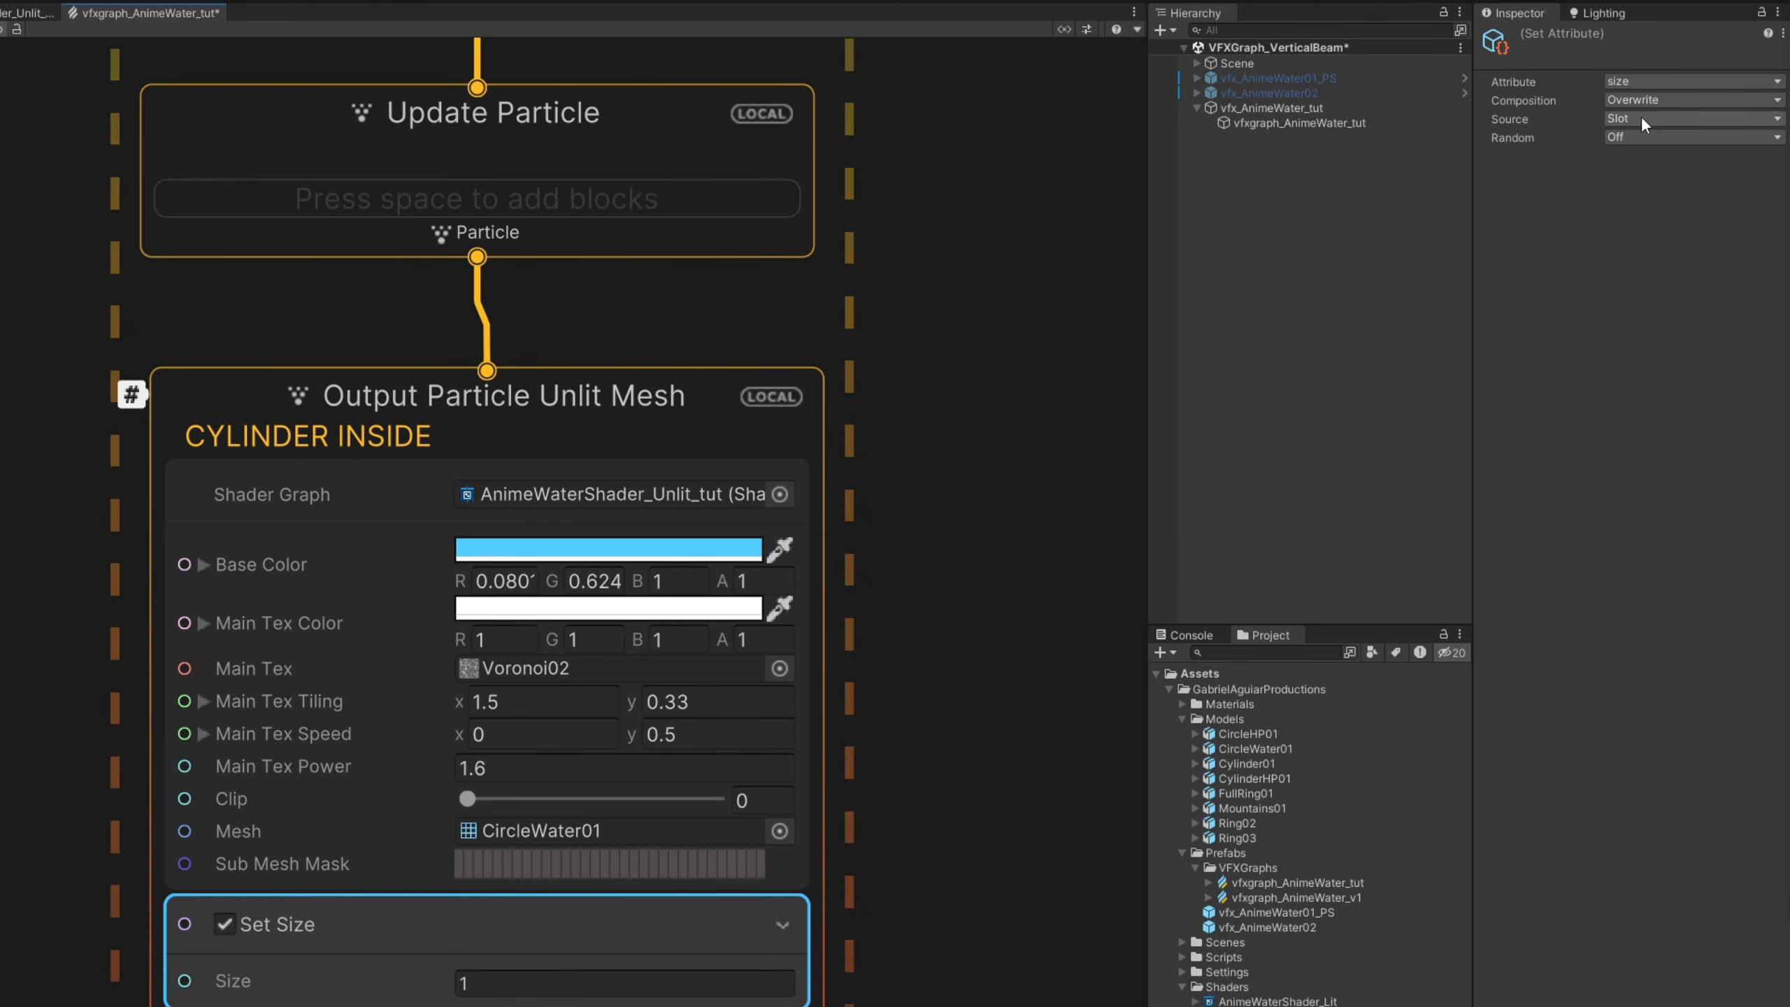
pyautogui.click(1639, 136)
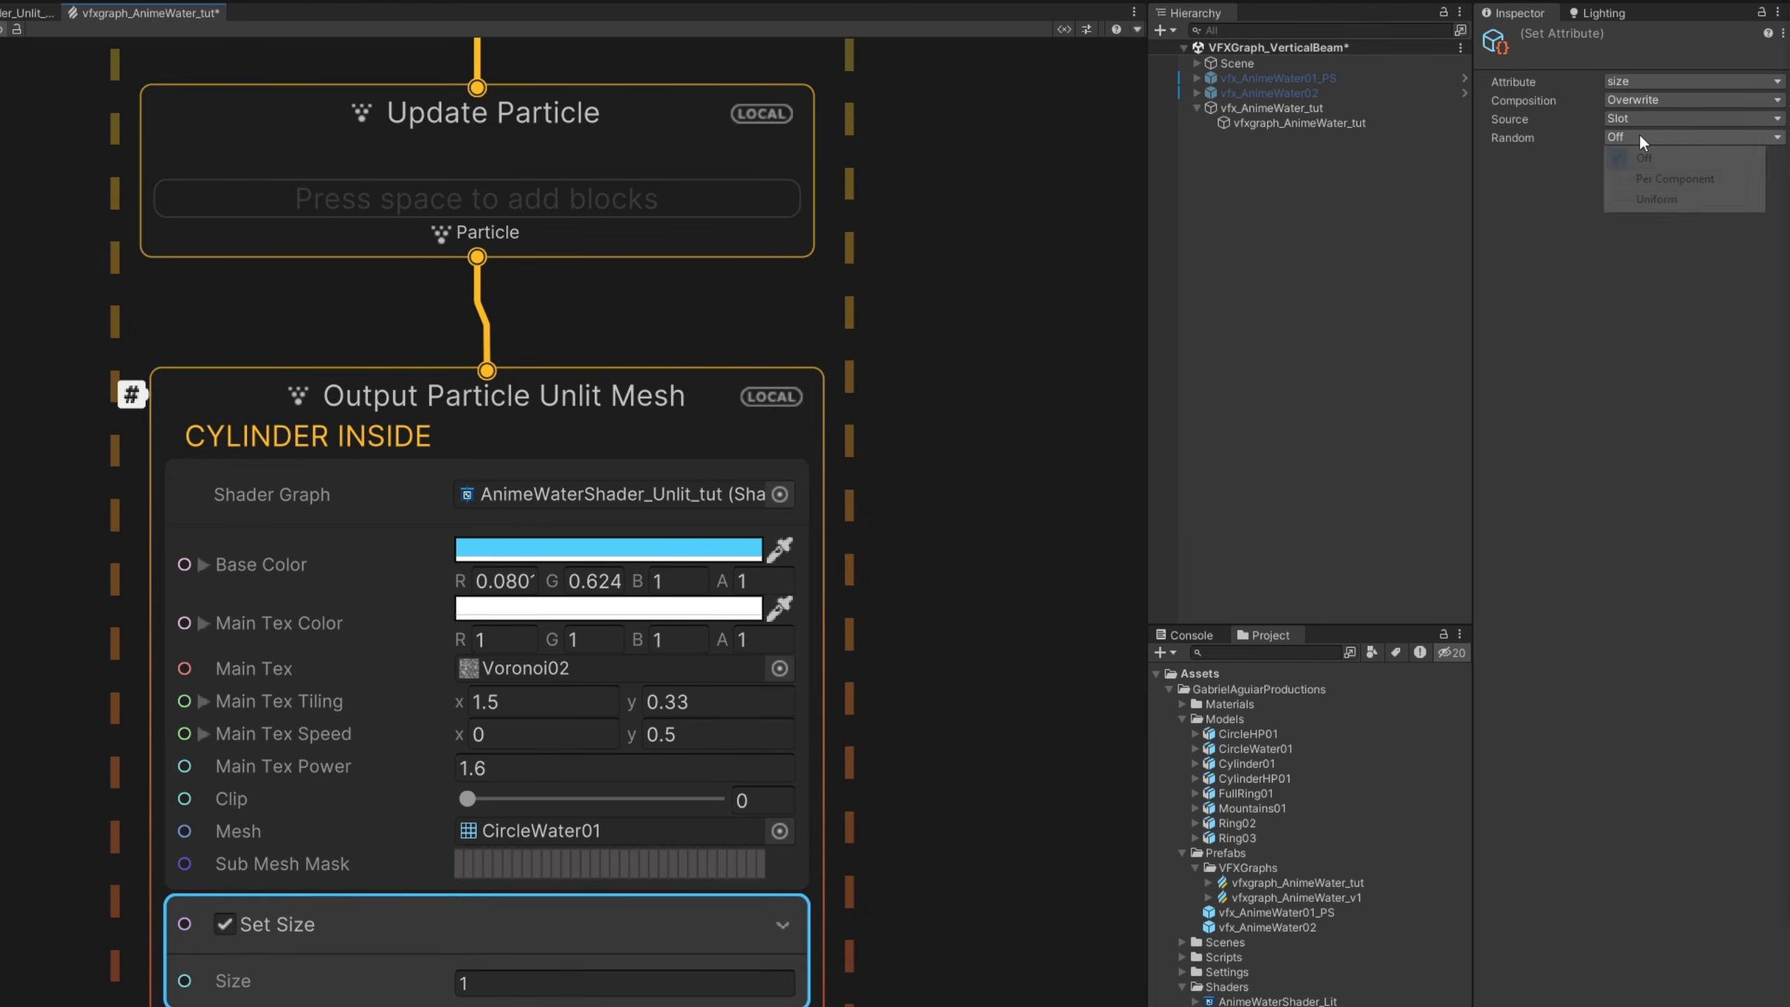
pyautogui.click(1667, 200)
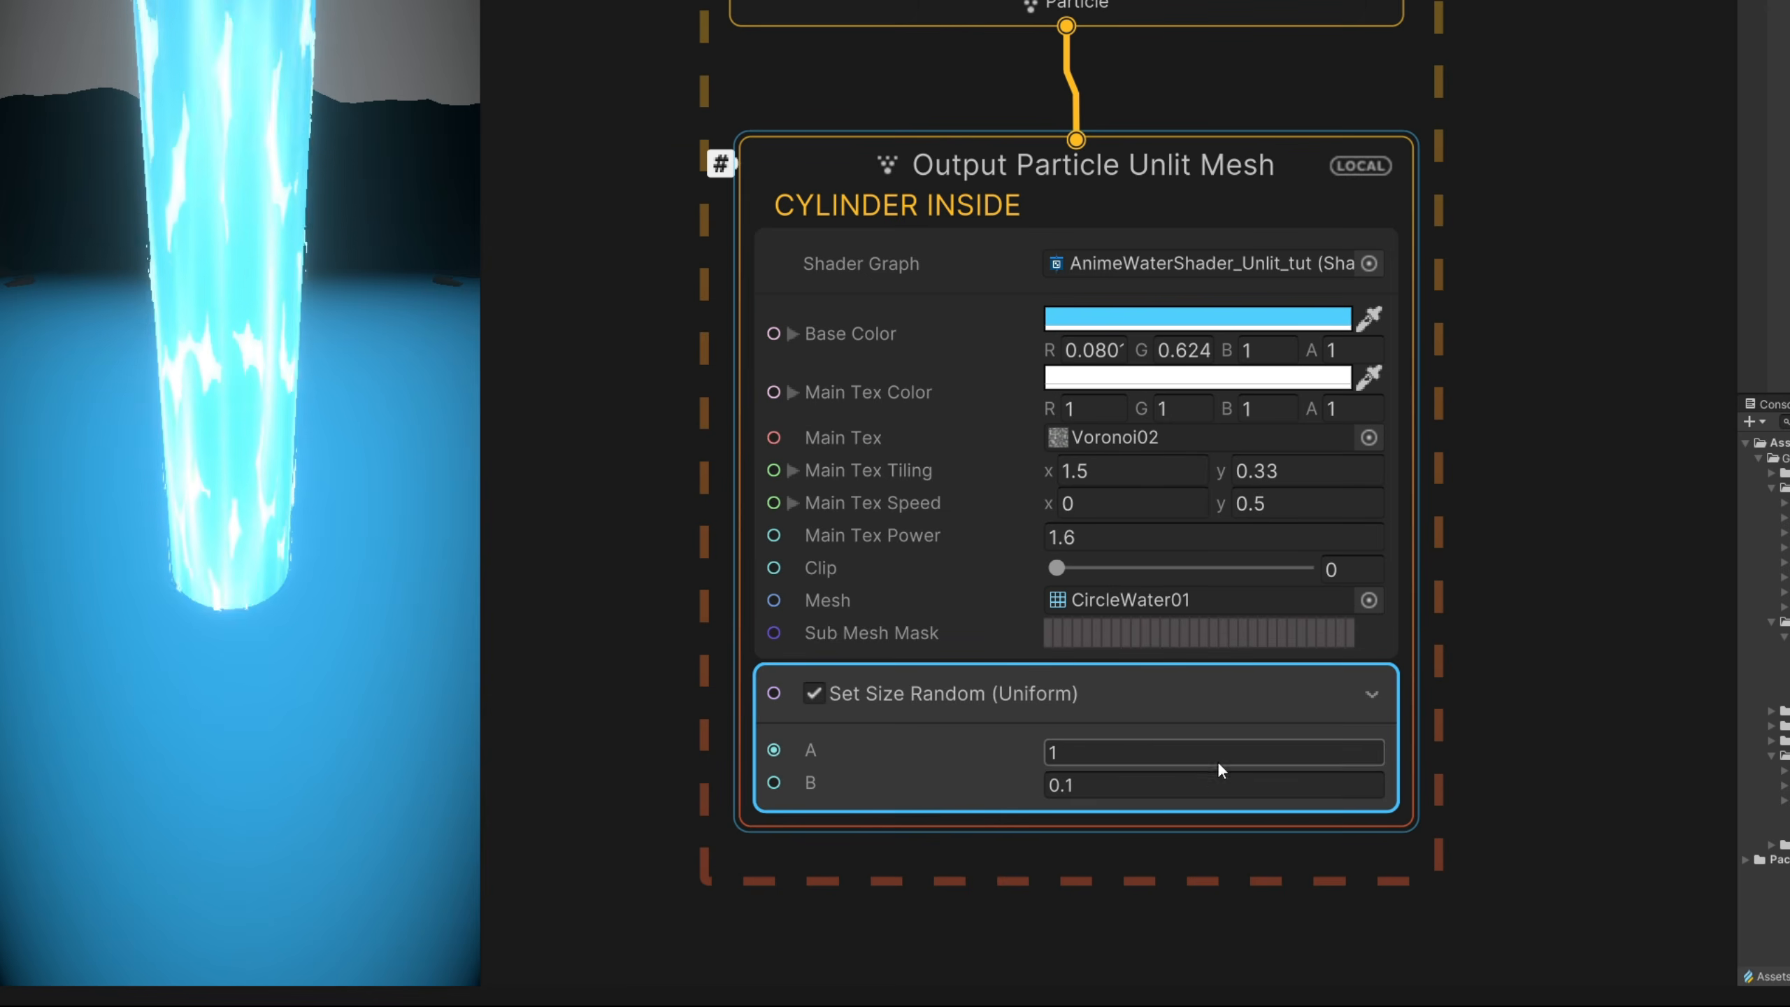
pyautogui.click(1152, 758)
pyautogui.write('4.5')
pyautogui.click(1138, 778)
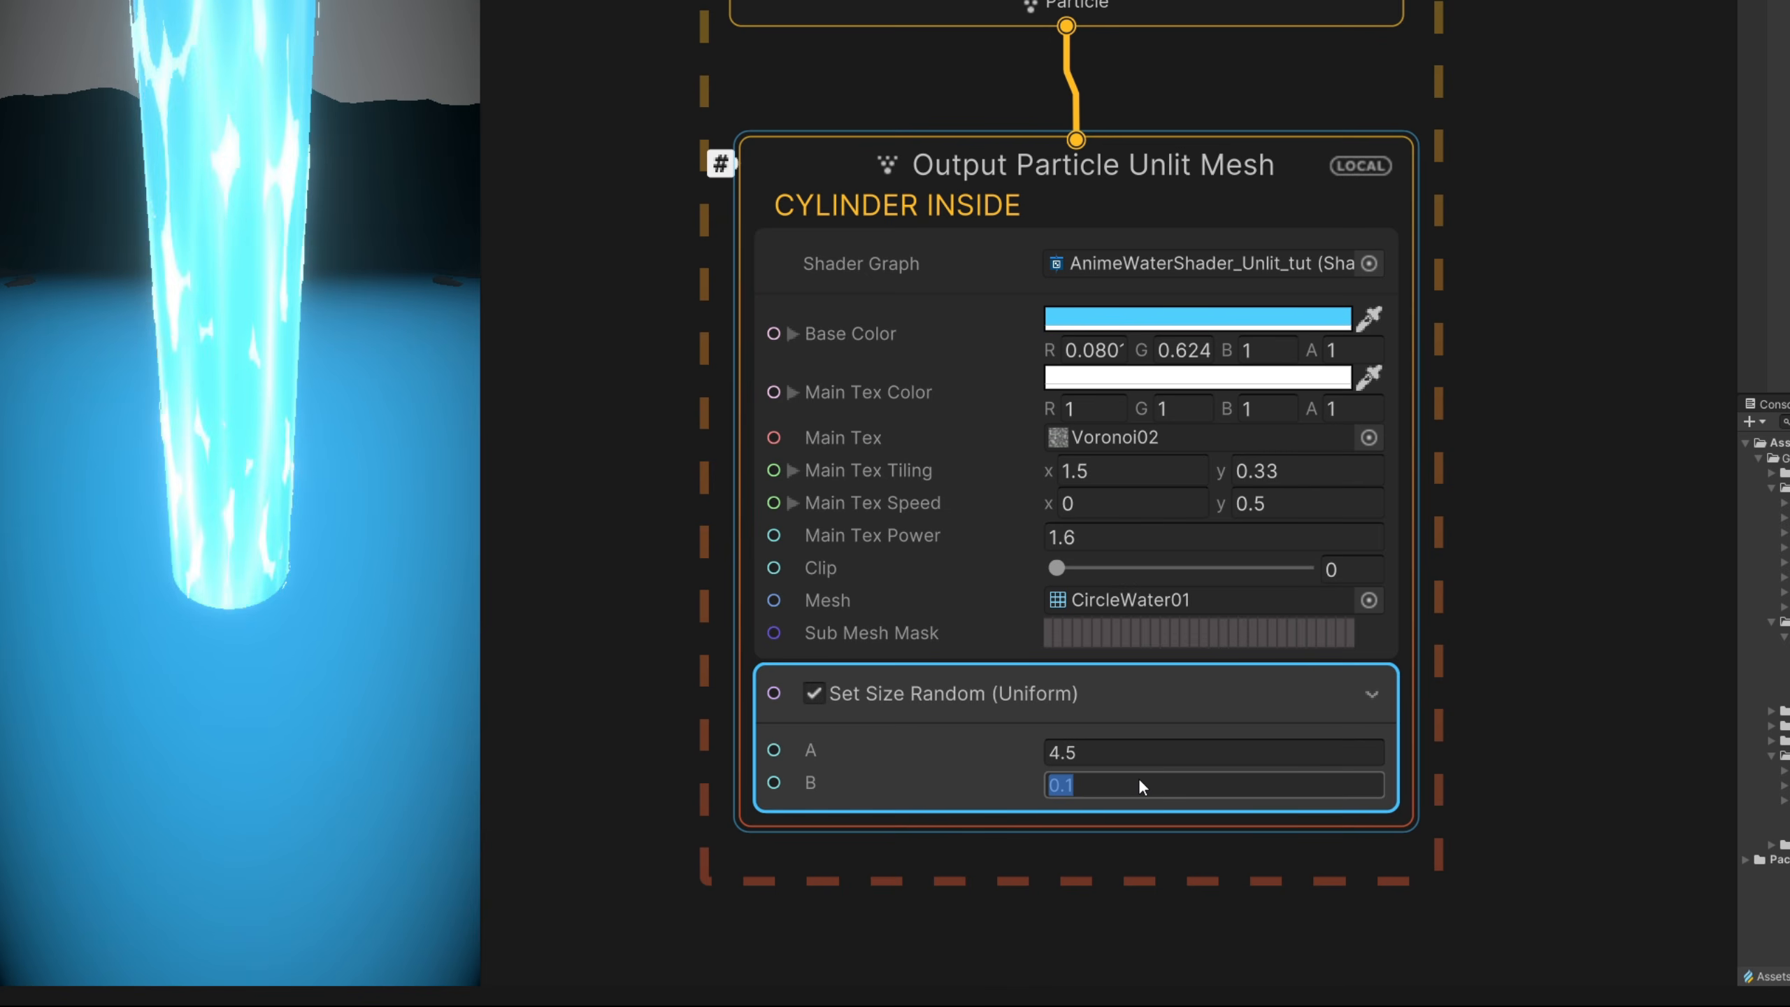
pyautogui.write('5')
# - Add a Set Size over Life block below the random size block in the copied output
pyautogui.moveTo(891, 796); pyautogui.dragTo(918, 665, button='middle')
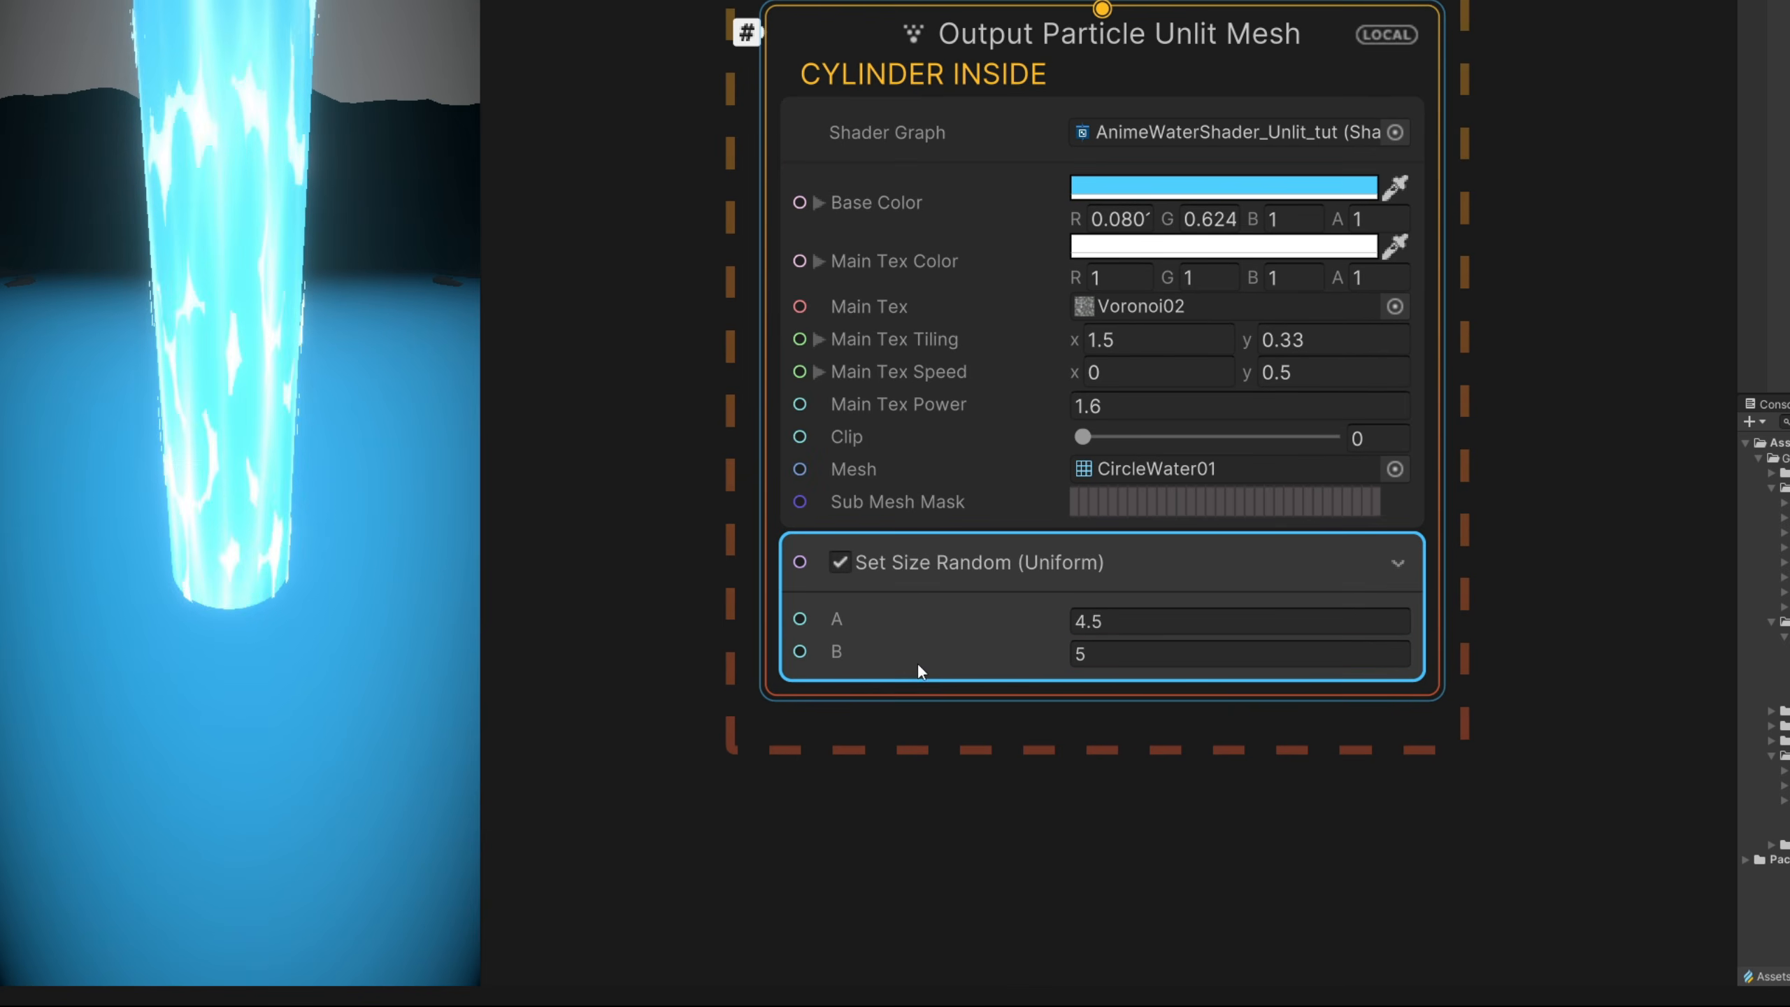
pyautogui.press('space')
pyautogui.write('set si')
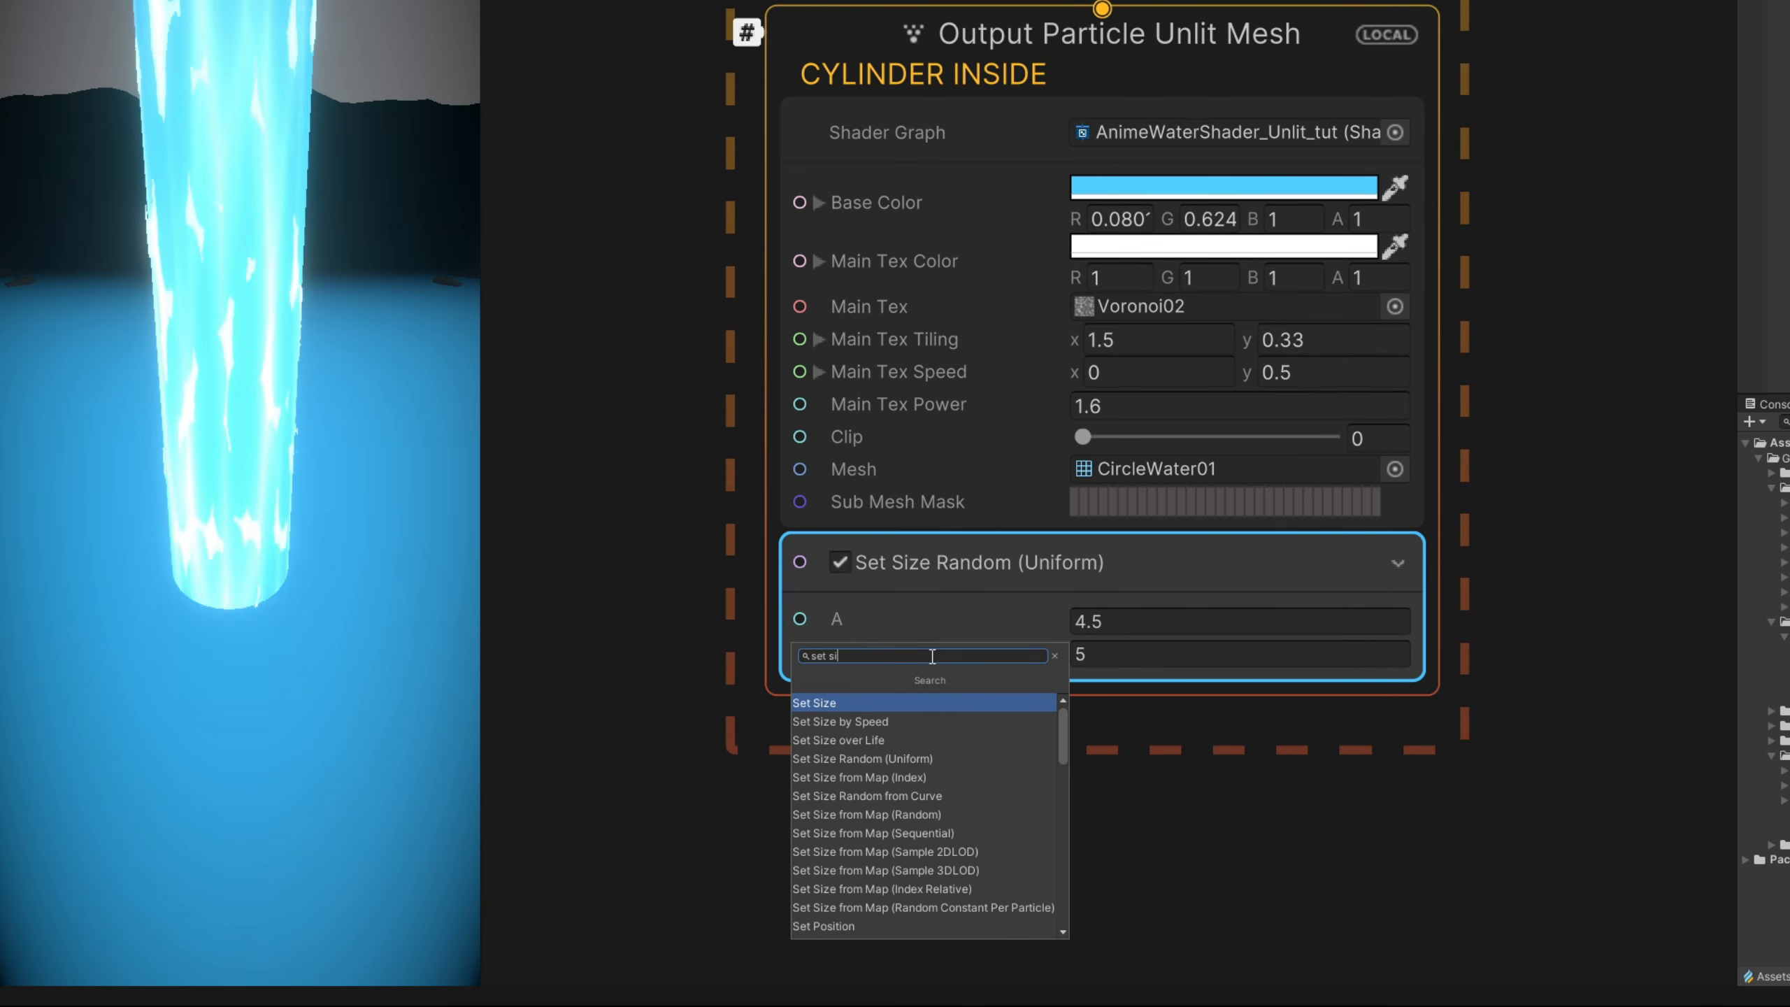
pyautogui.write('ze over life')
pyautogui.press('Return')
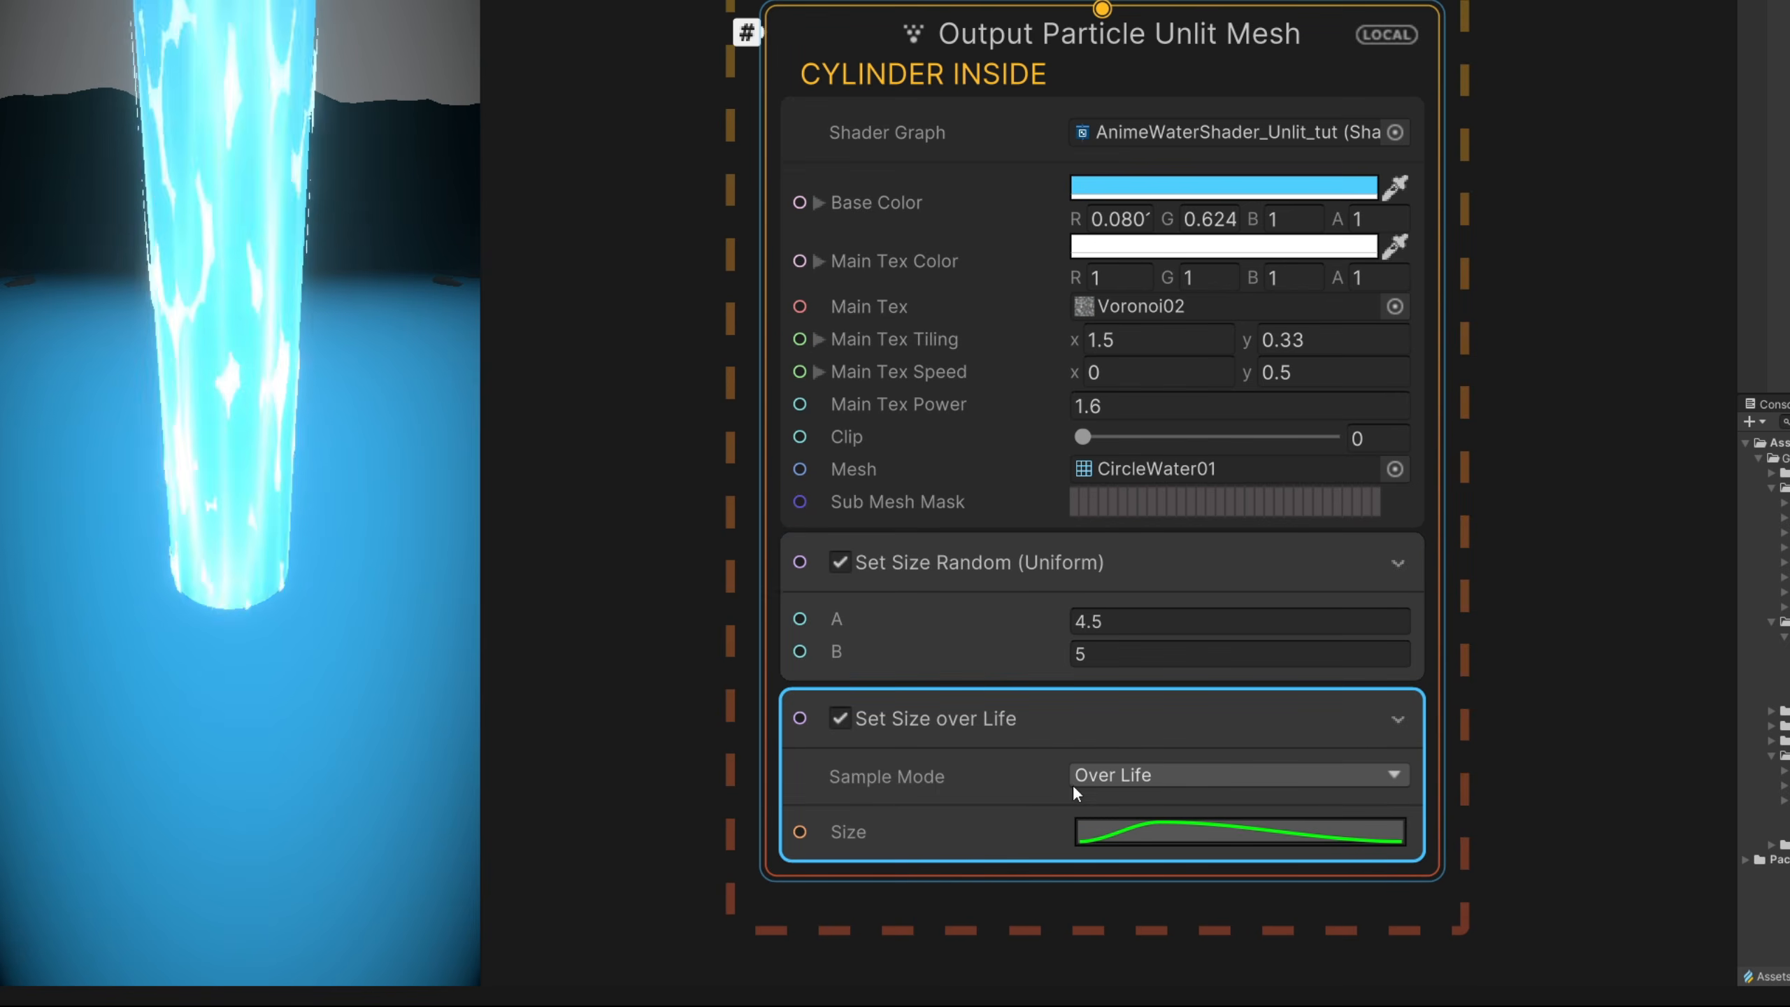
# - Shape the size curve as a rise from 0 to 1 that eases out at the end, and set the block's composition to Multiply
pyautogui.click(1103, 830)
pyautogui.click(617, 960)
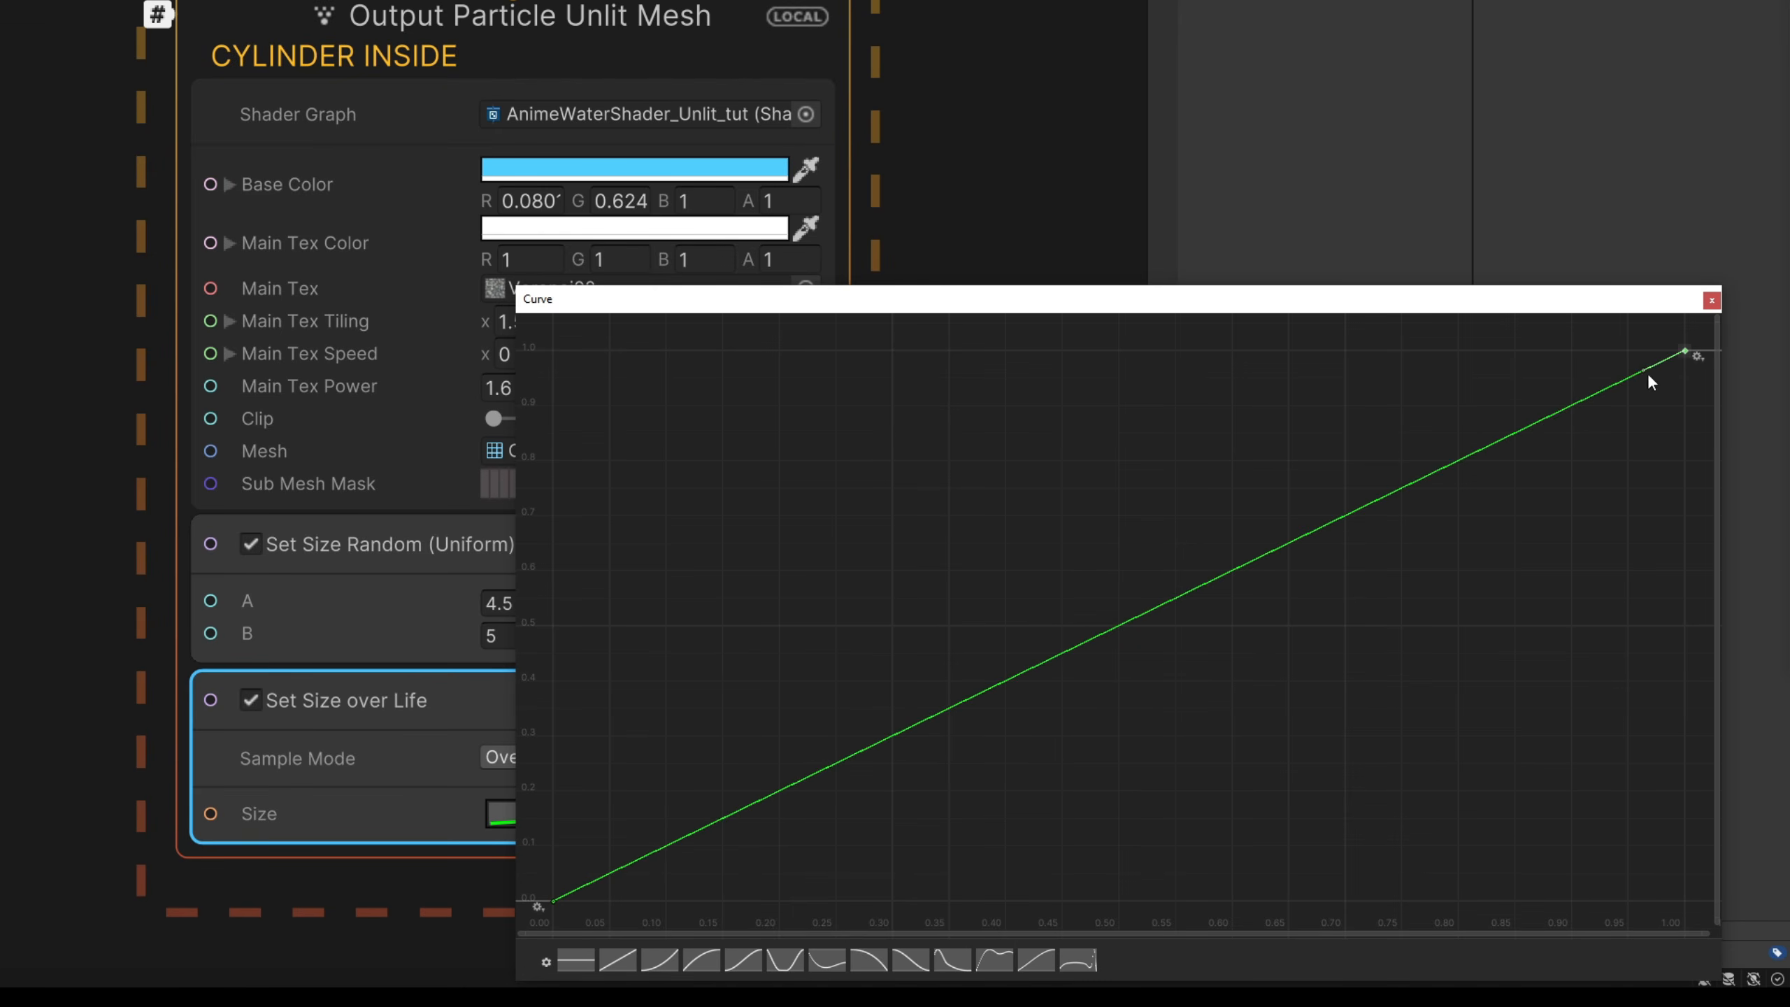
pyautogui.moveTo(1644, 371); pyautogui.dragTo(1607, 364)
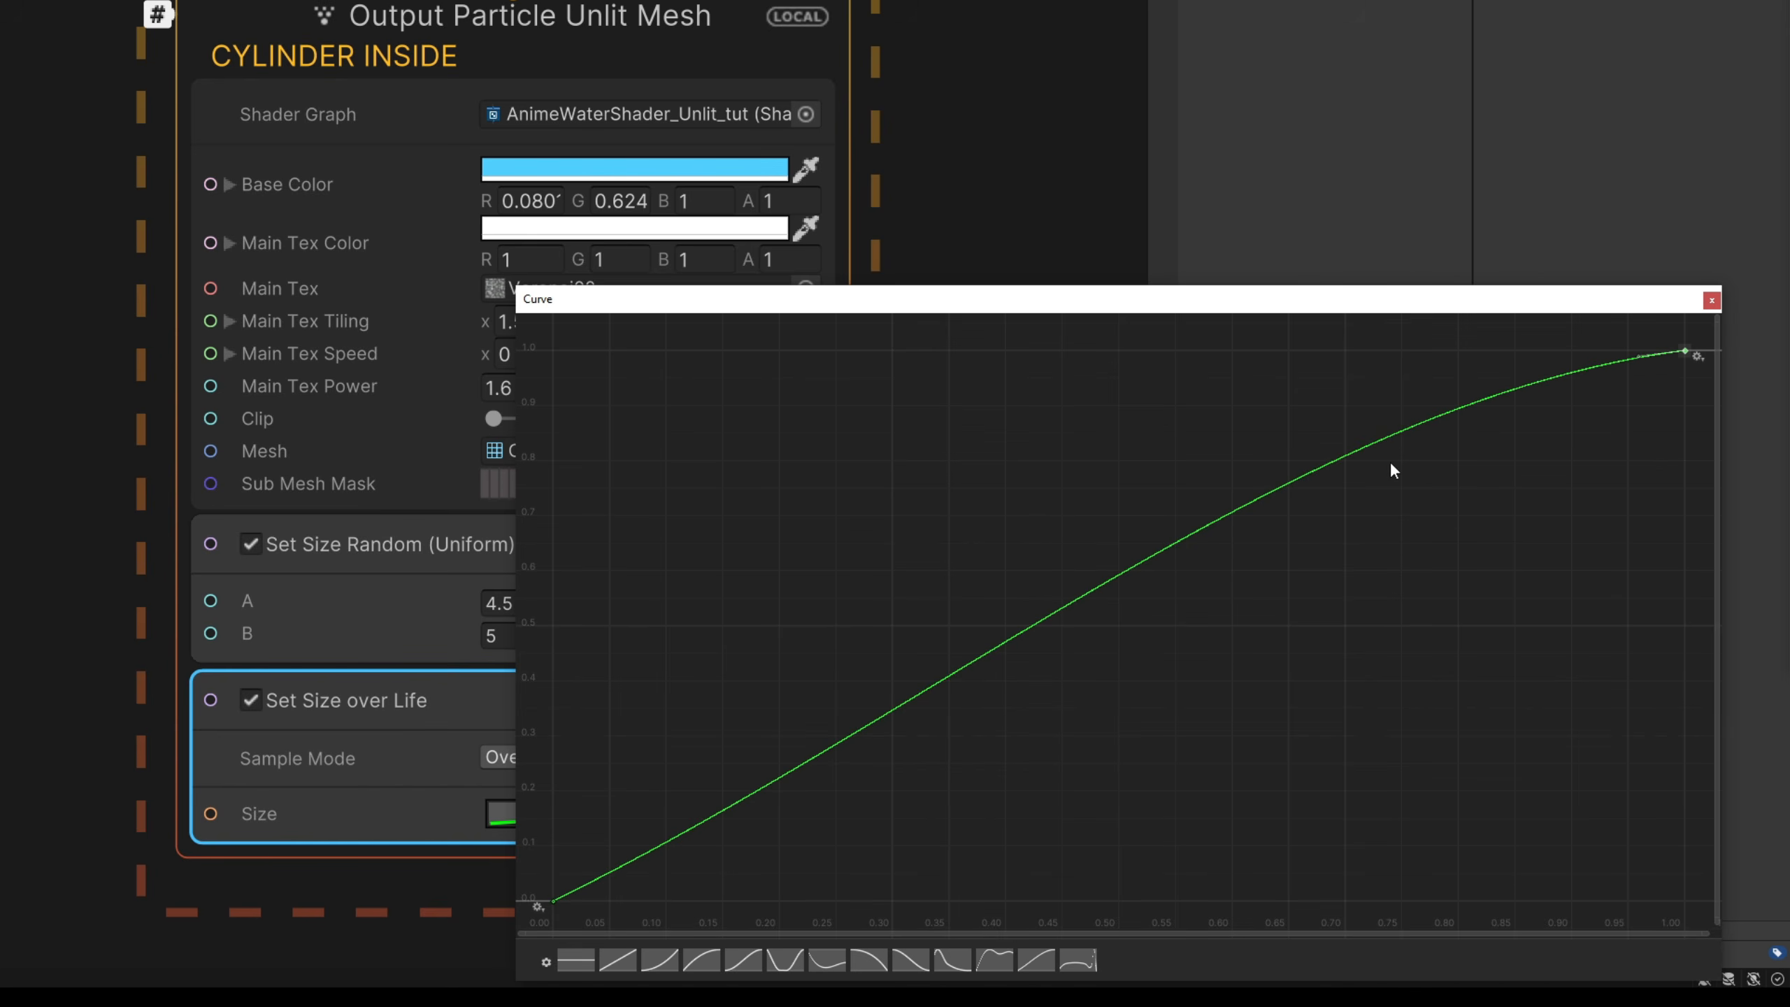
pyautogui.click(1712, 301)
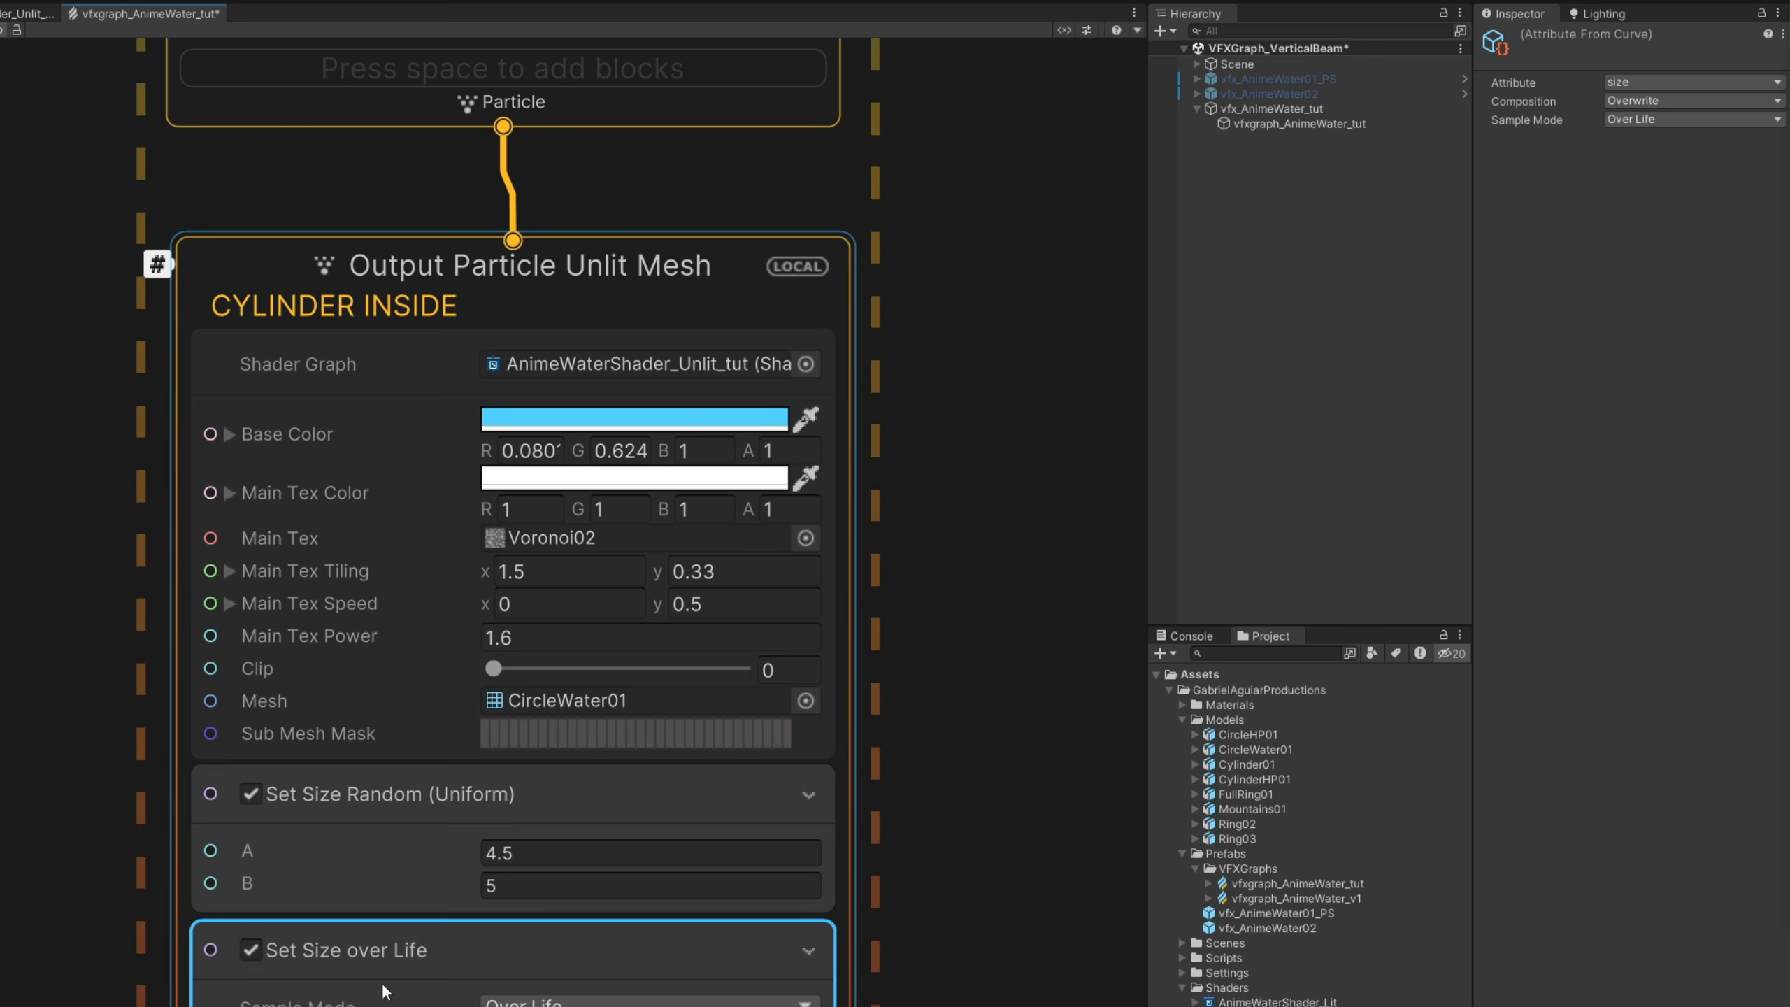
pyautogui.click(1639, 100)
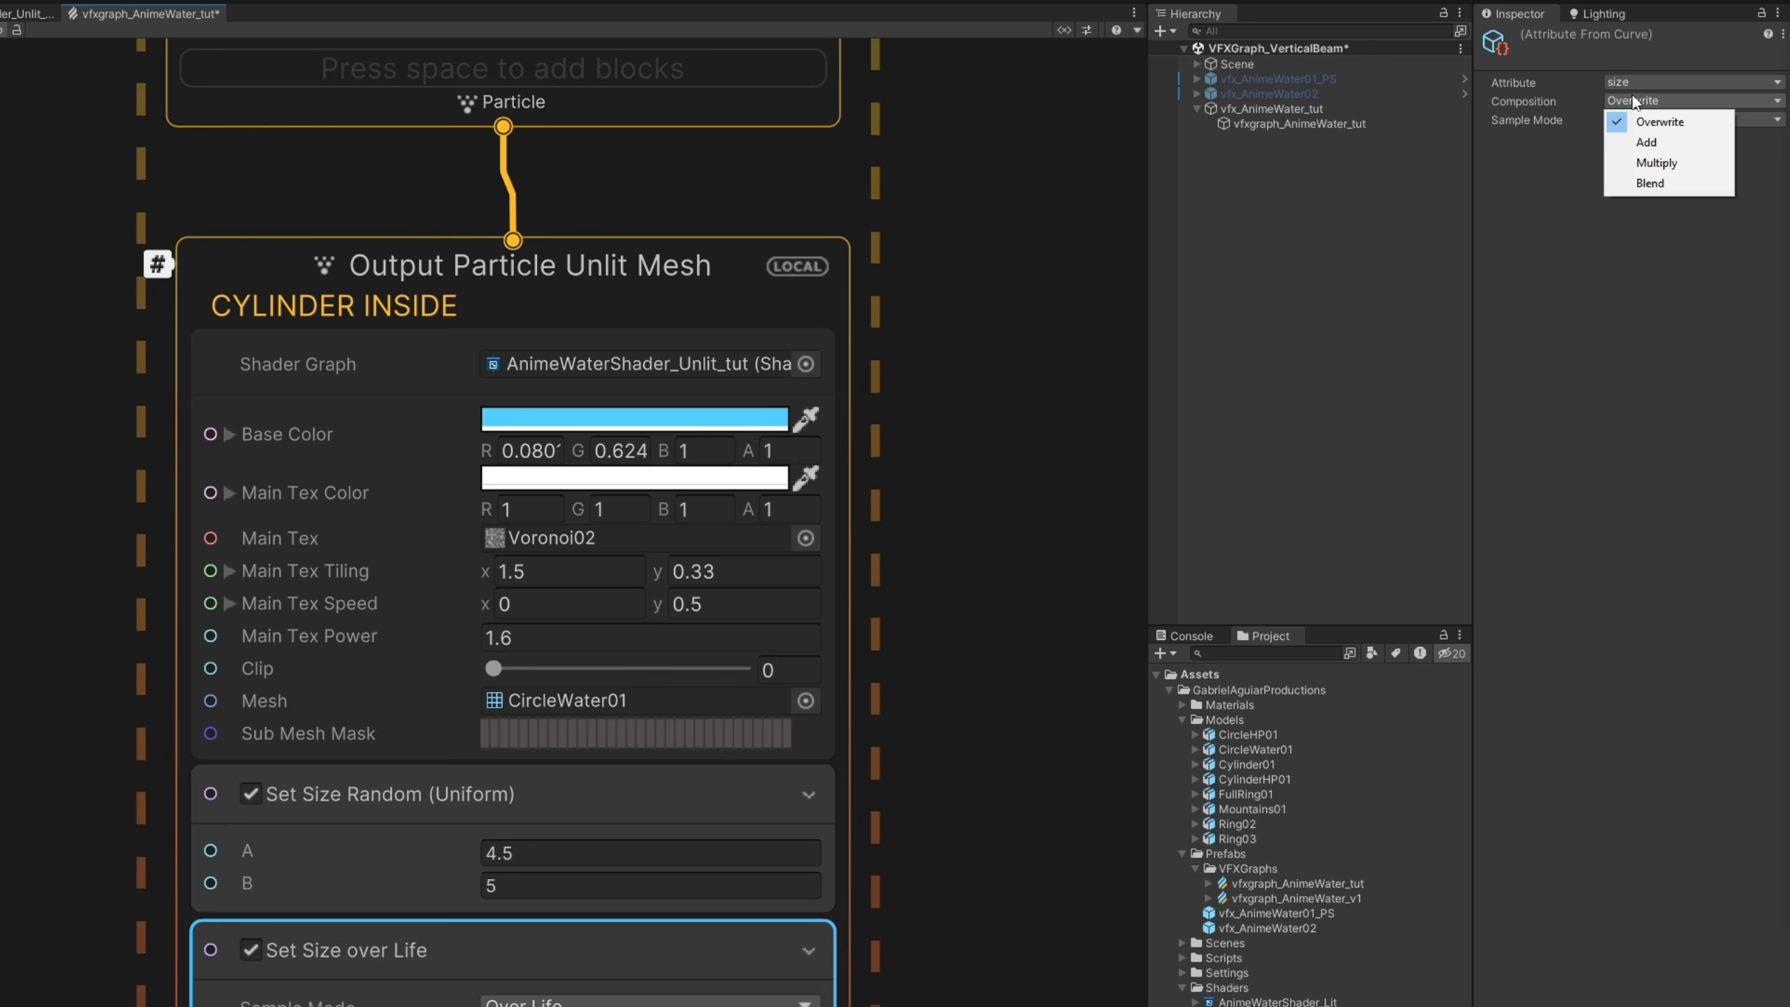
pyautogui.click(1642, 161)
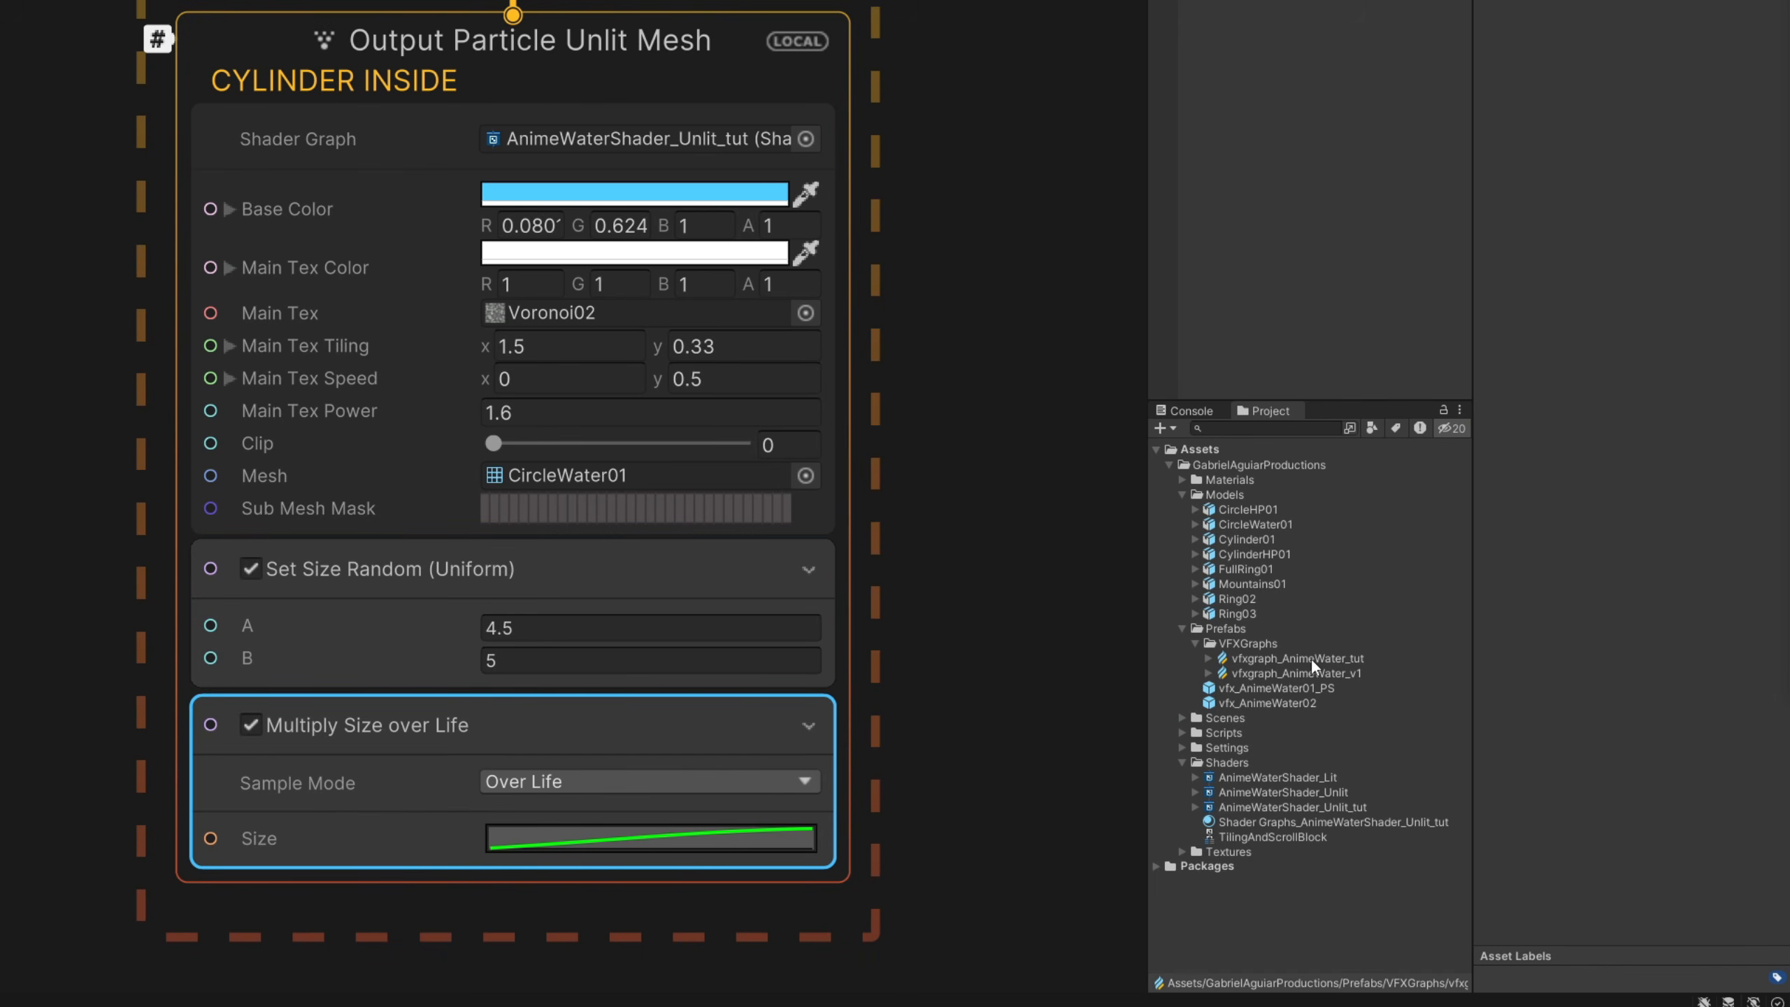
# - Label the copied mesh output RIPPLES
pyautogui.click(1334, 659)
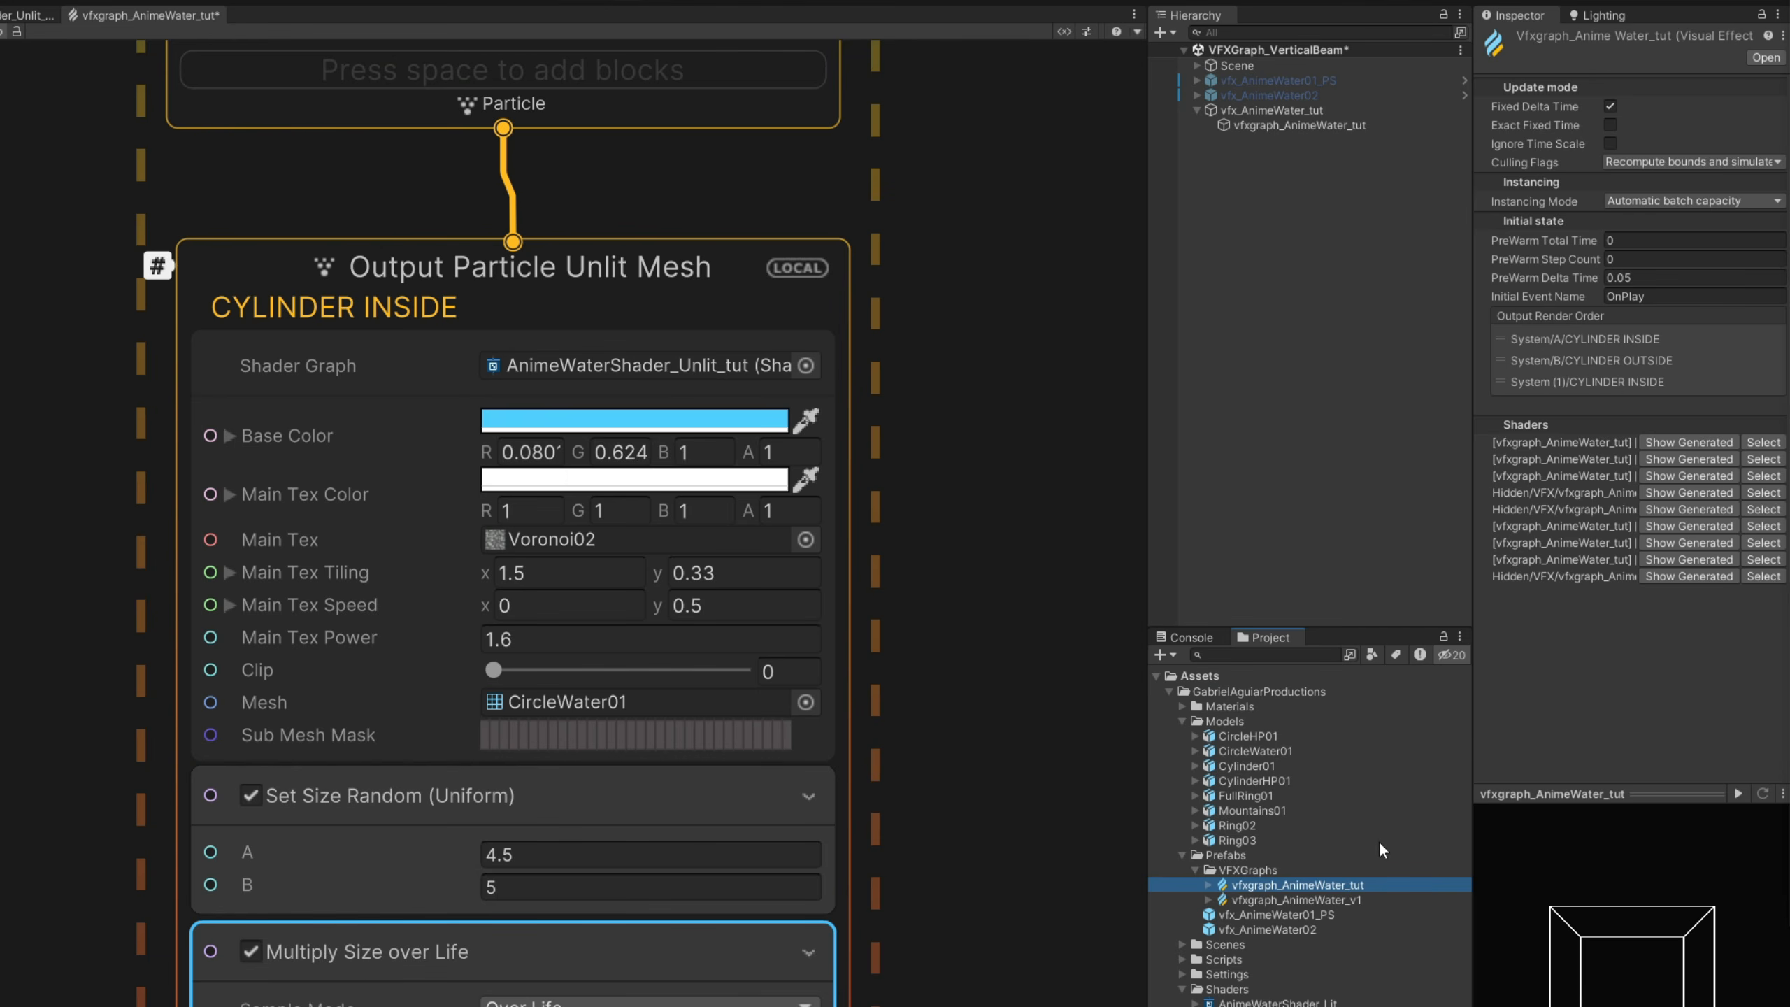
pyautogui.doubleClick(394, 309)
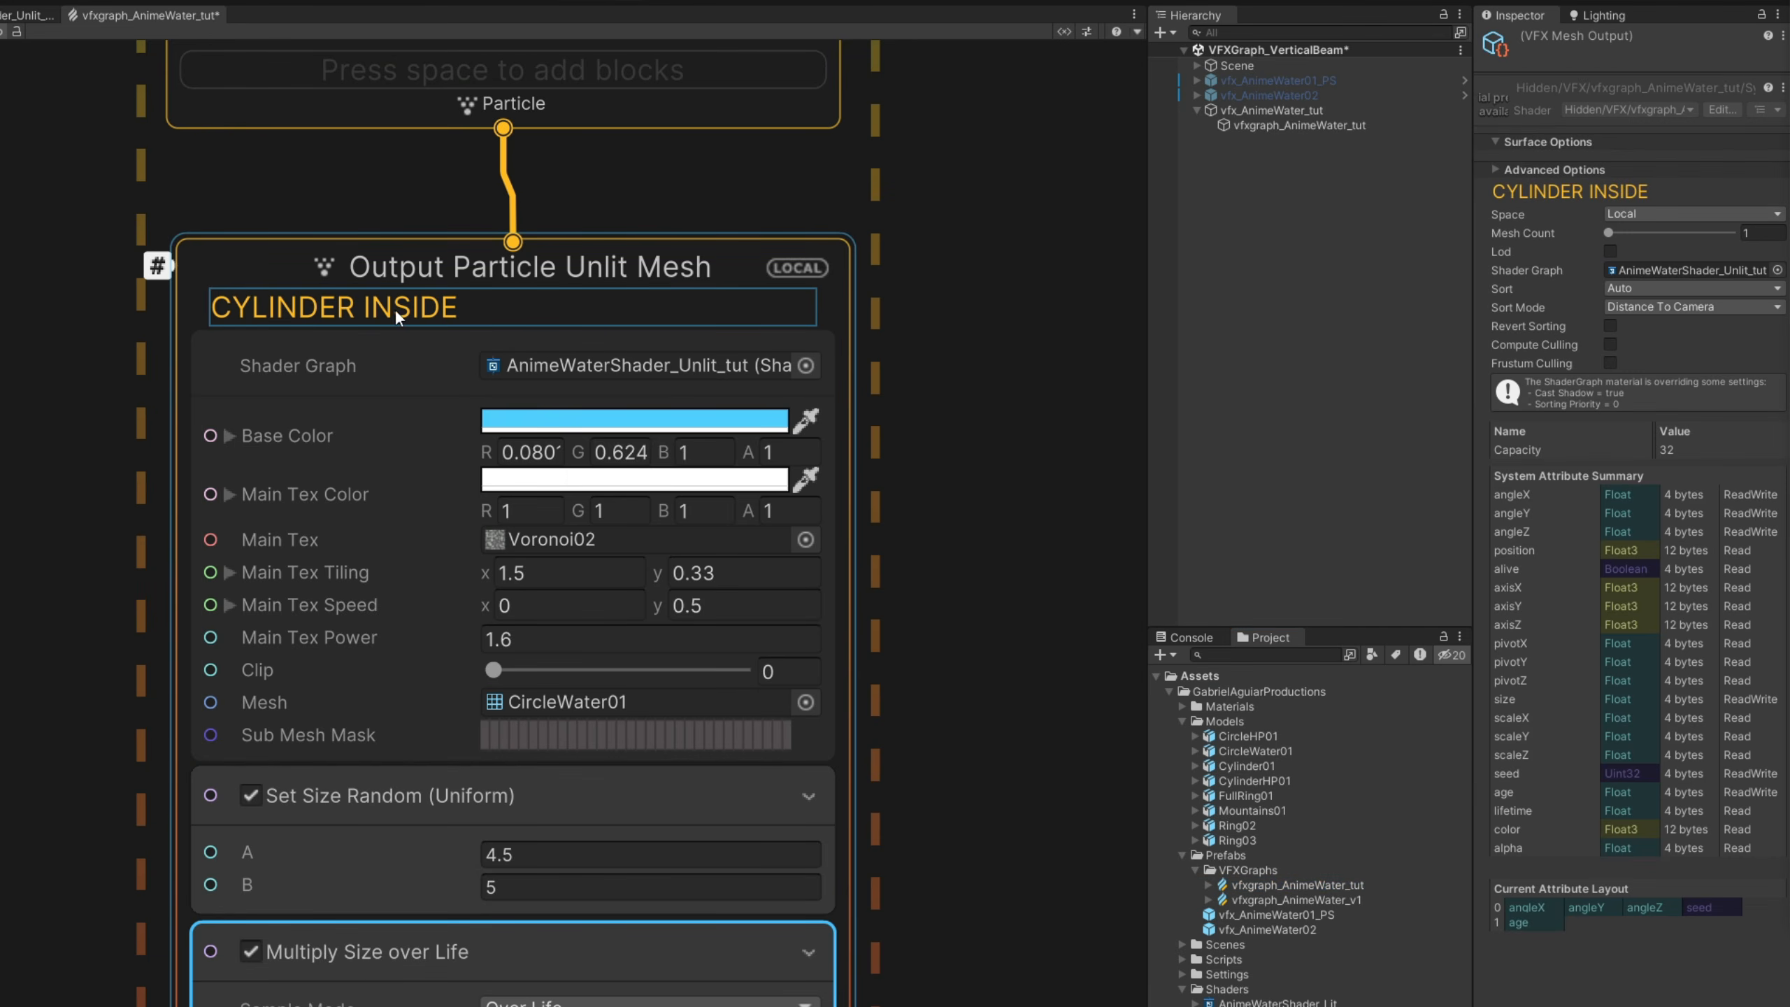
pyautogui.write('RIPPLES')
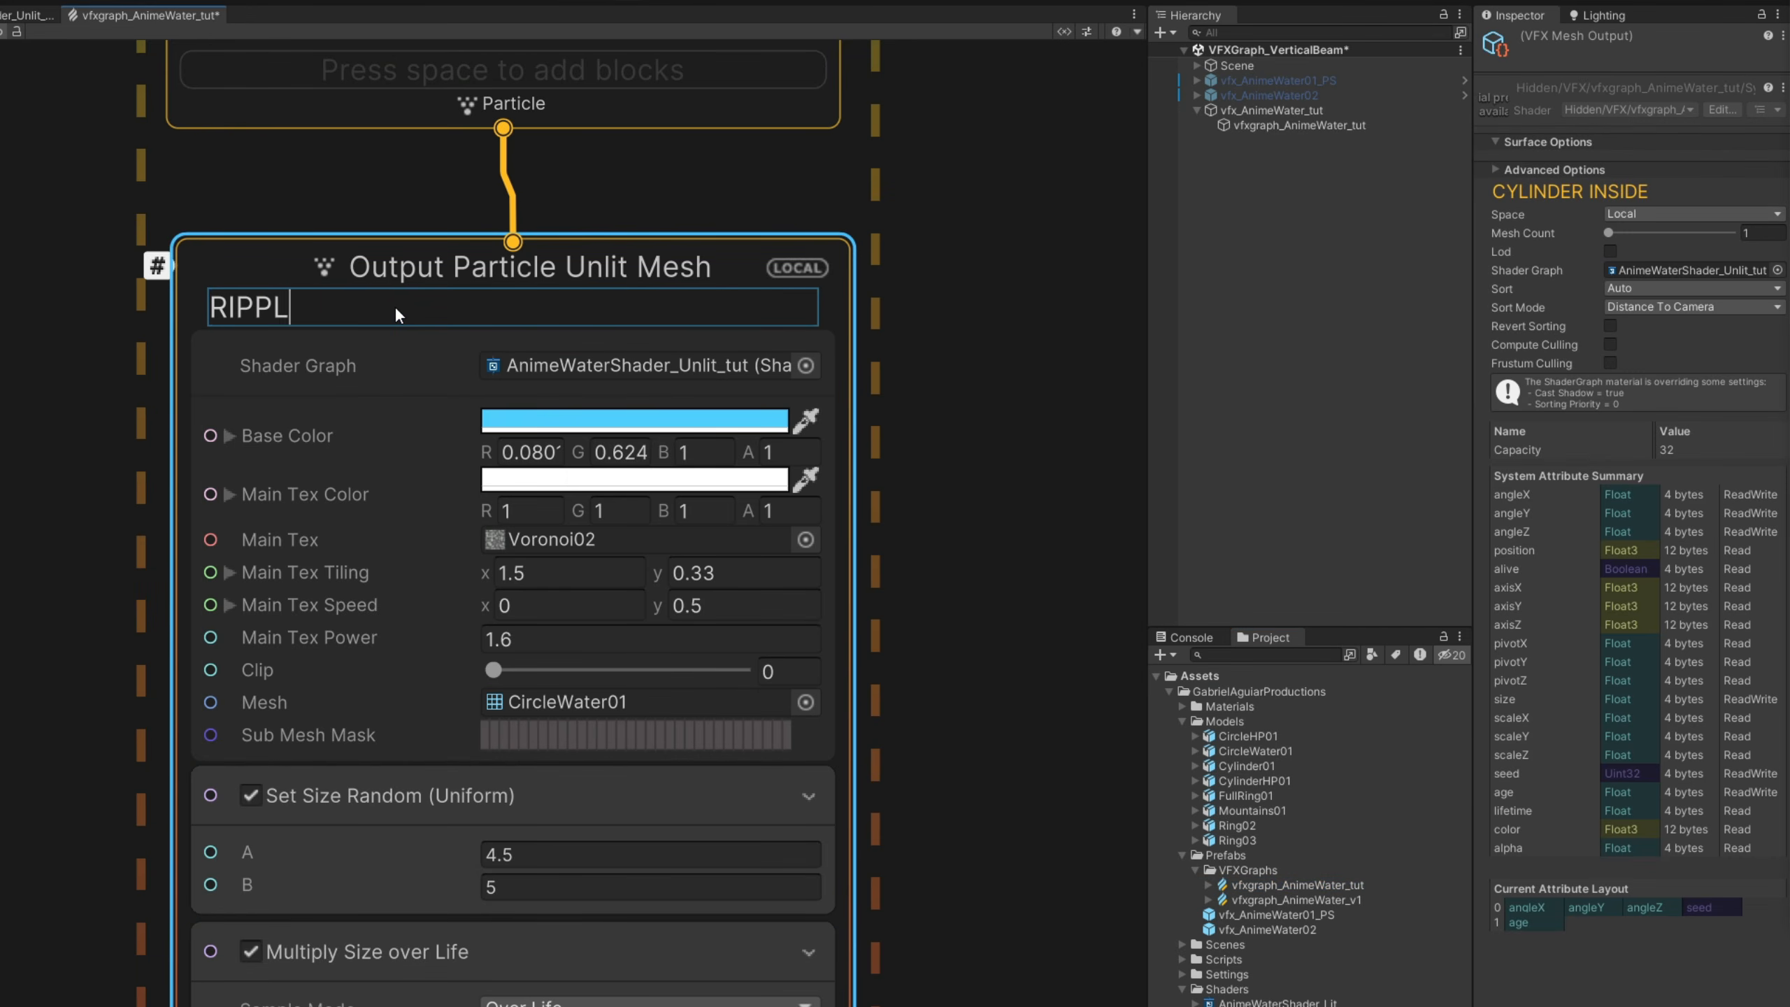
pyautogui.press('Return')
# - Move RIPPLES to the front of vfxgraph_AnimeWater_tut's Output Render Order and recompile the graph
pyautogui.click(1297, 885)
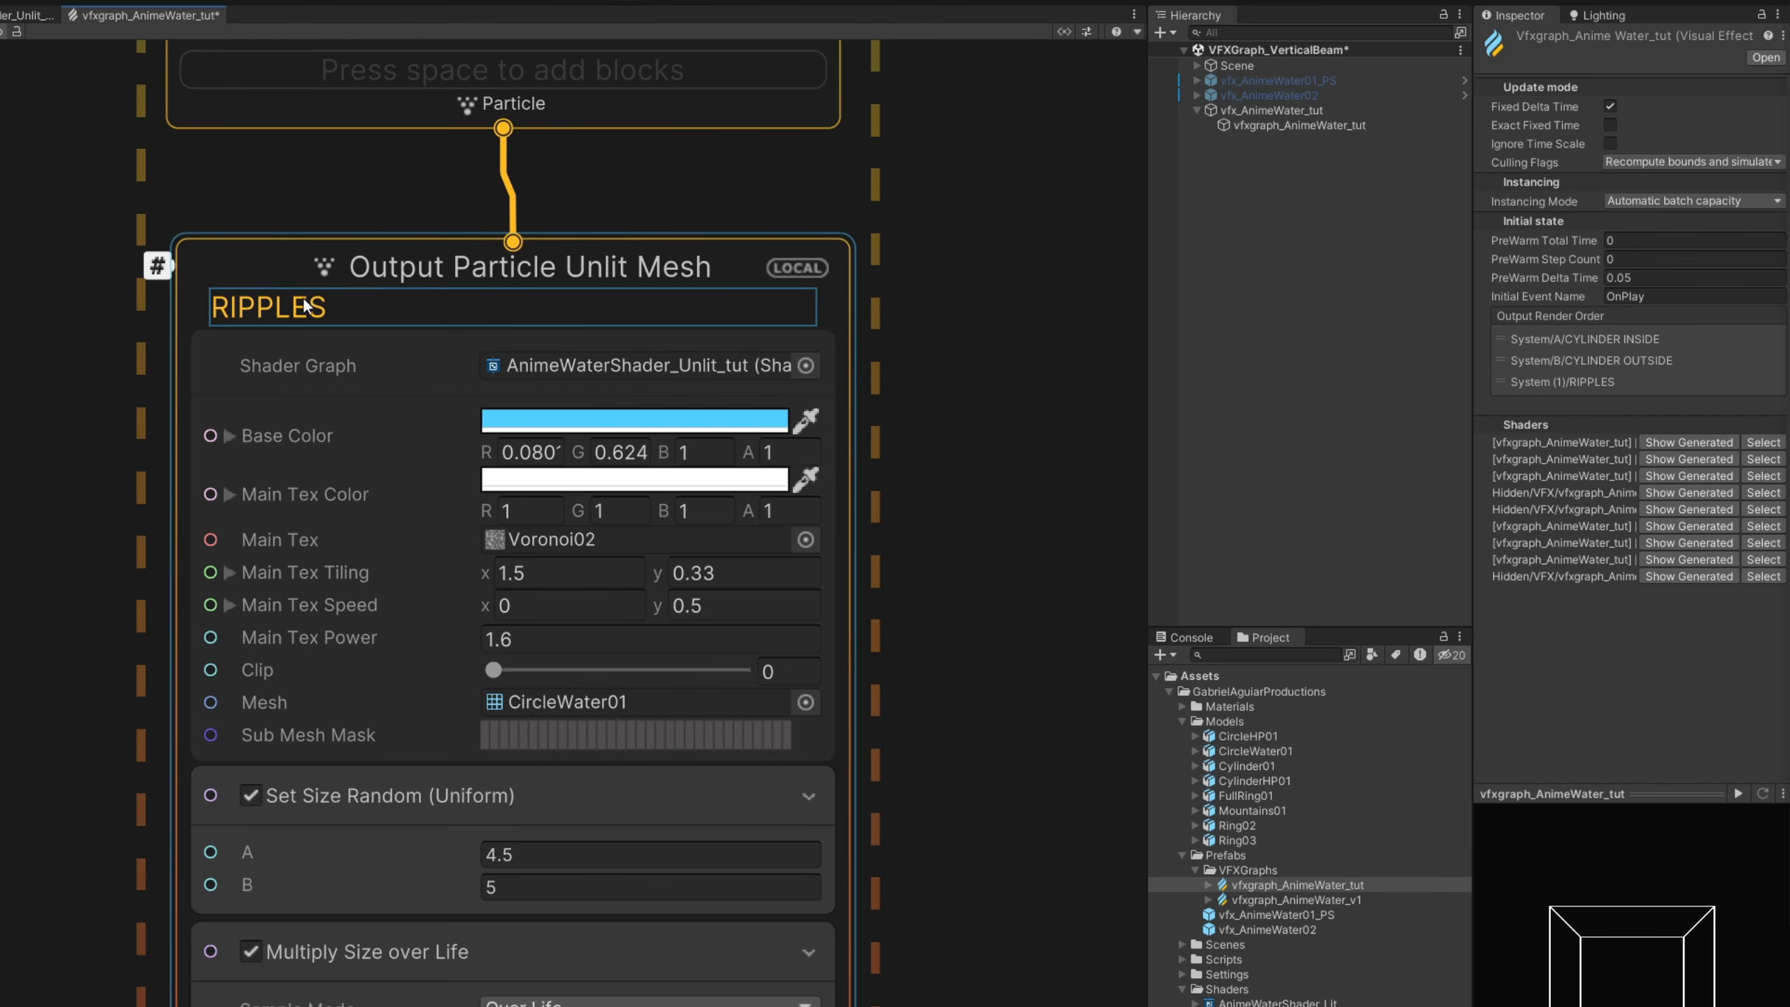
pyautogui.click(1356, 888)
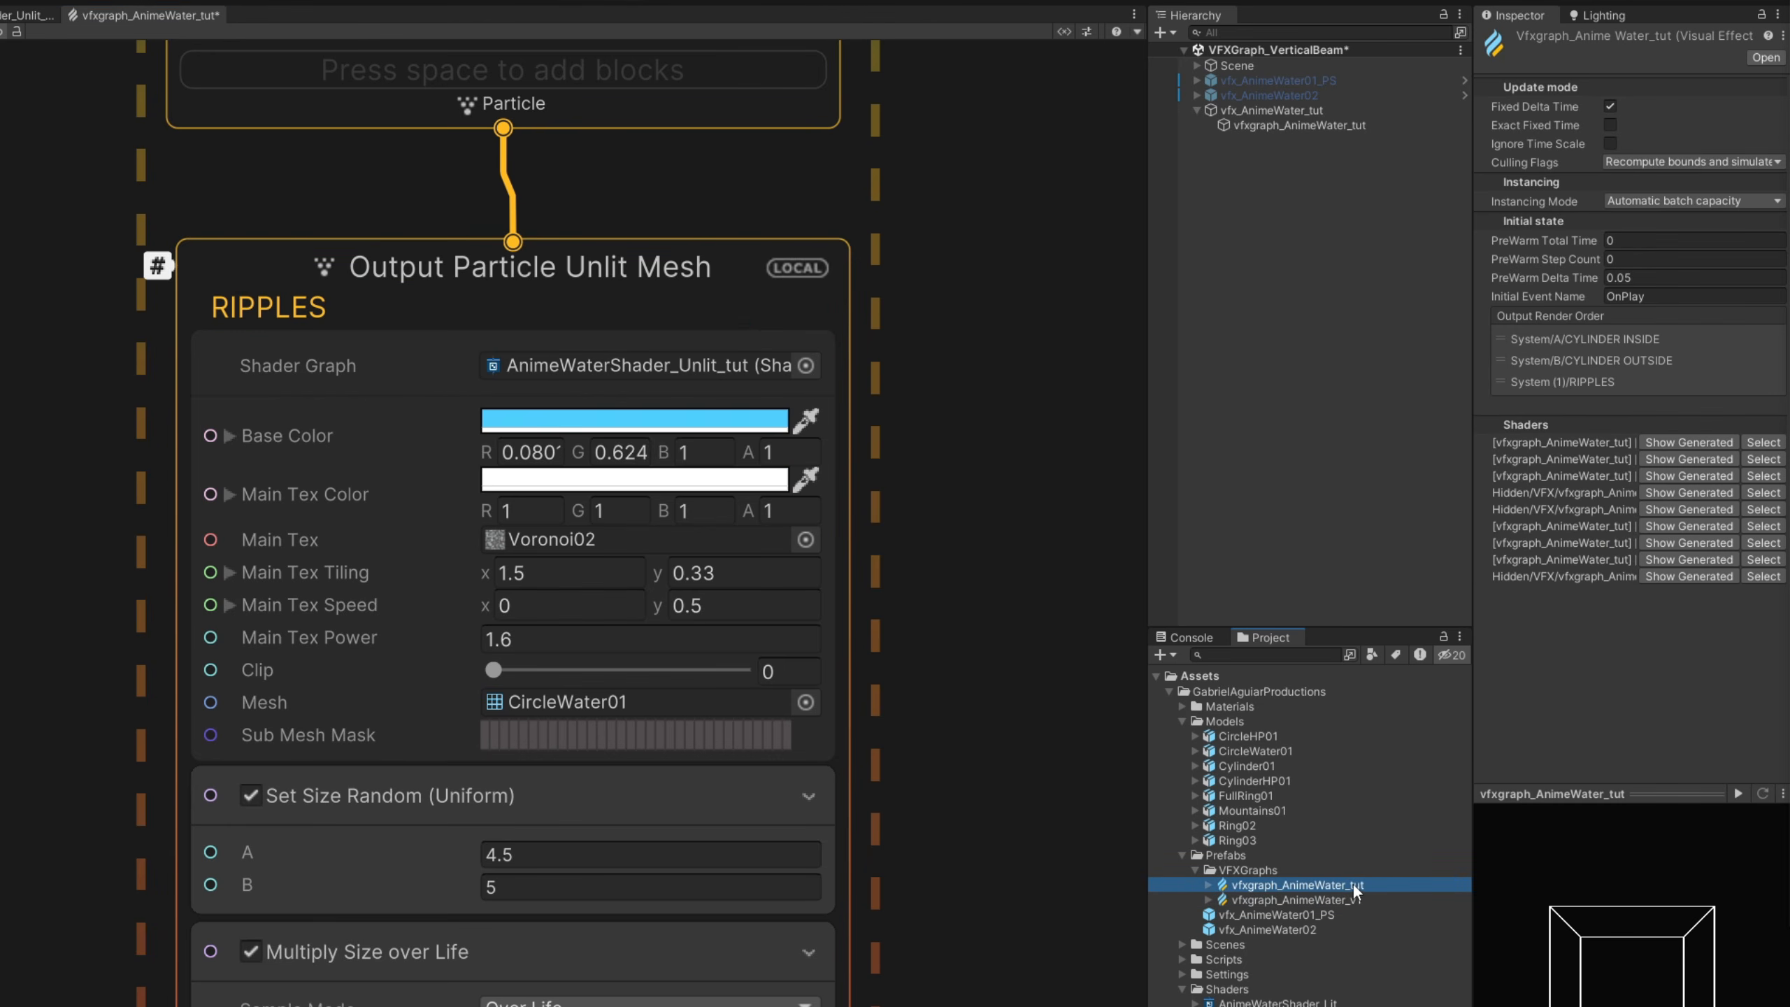
pyautogui.moveTo(1613, 381); pyautogui.dragTo(1639, 336)
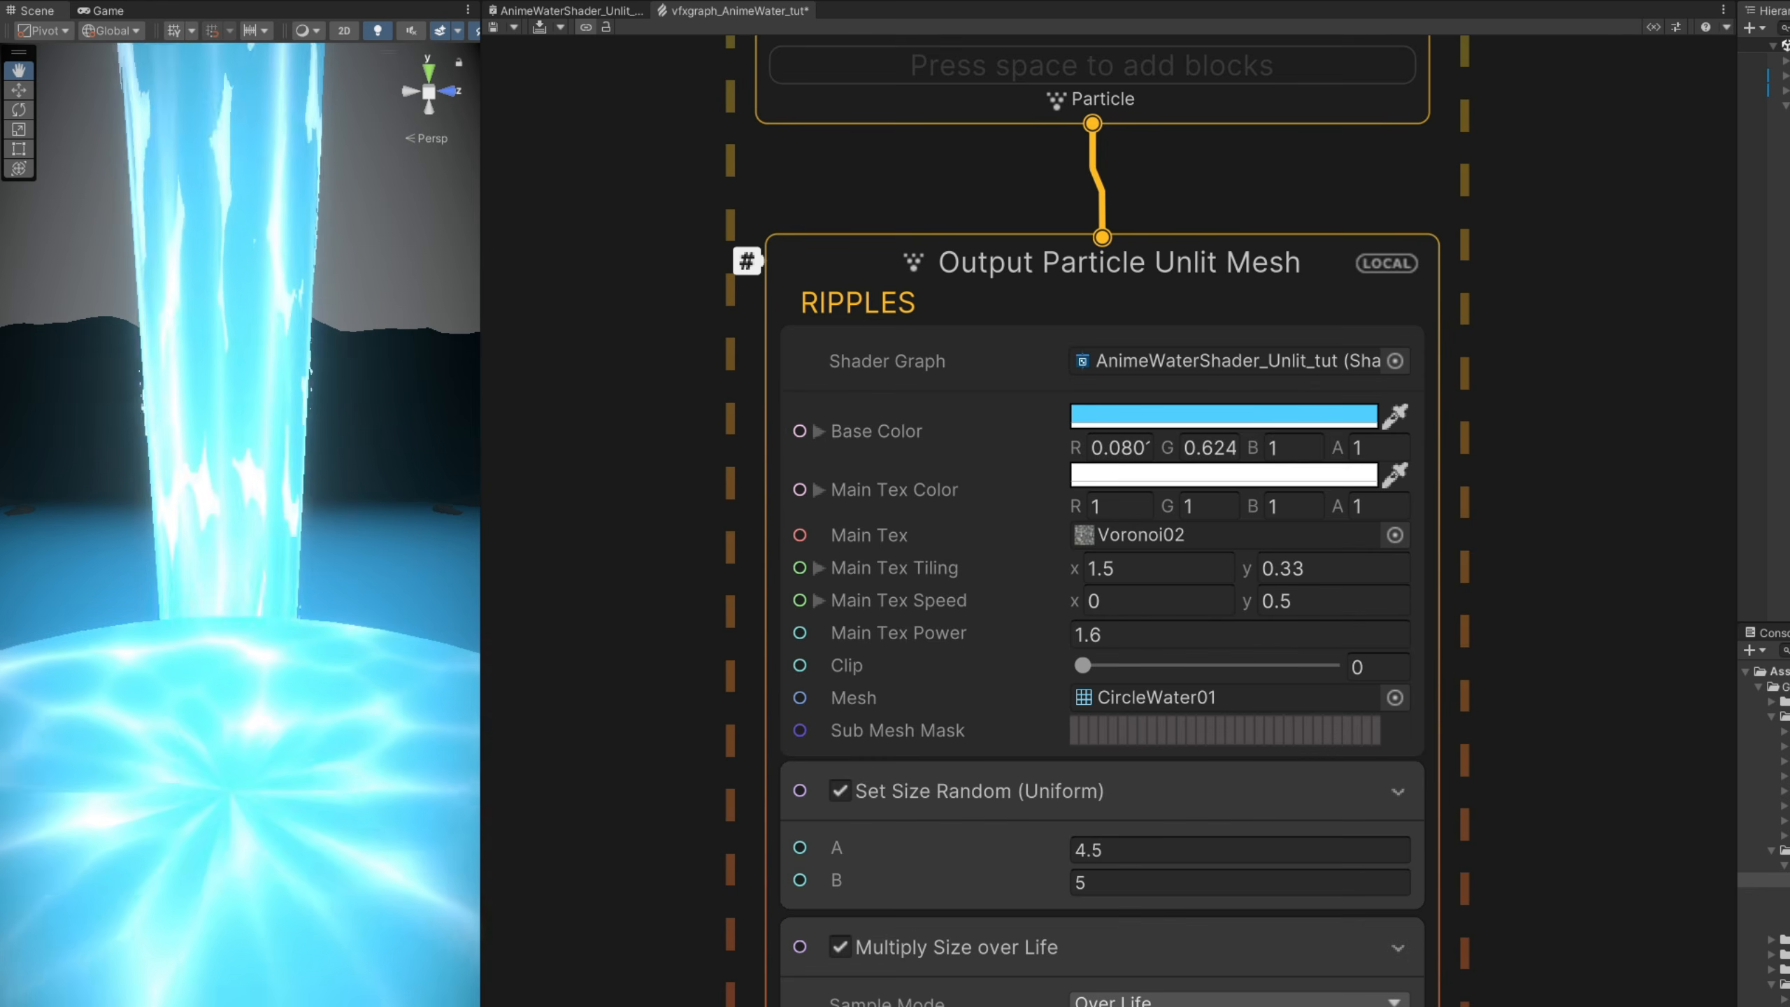
pyautogui.click(540, 28)
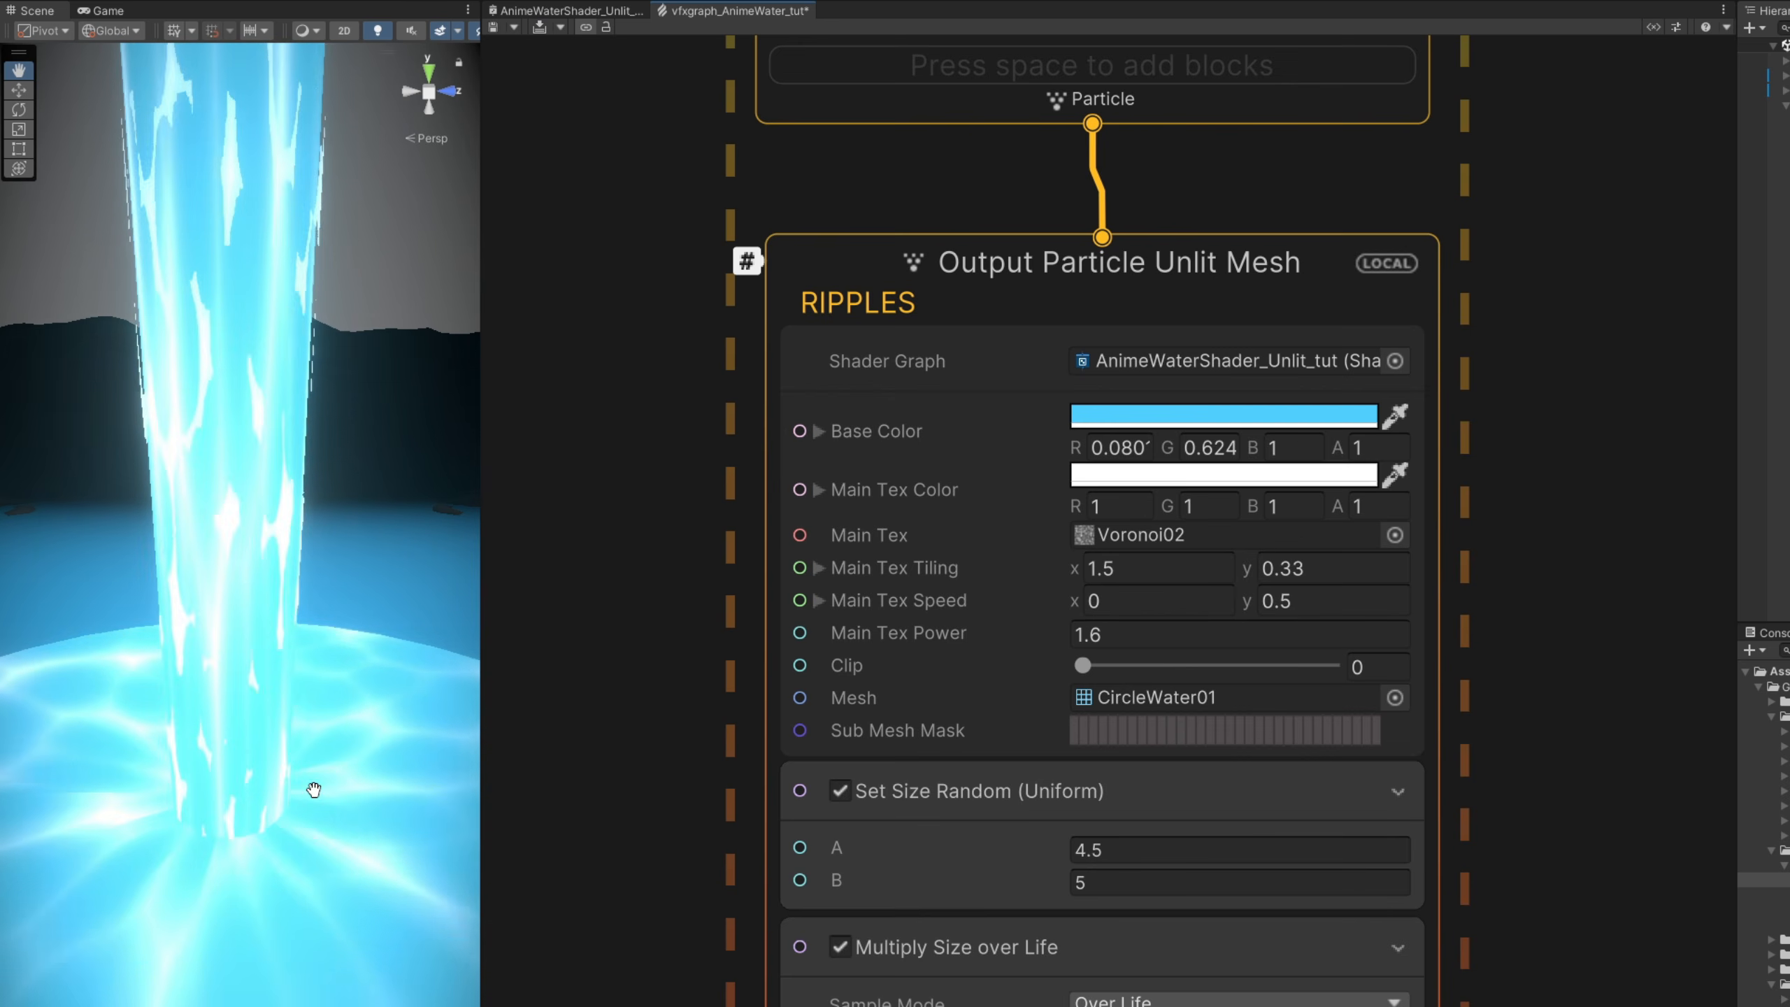
# - In the RIPPLES output, raise Clip to about 0.267 and set Main Tex Tiling to x 3, y 0.5
pyautogui.moveTo(1088, 664); pyautogui.dragTo(1152, 668)
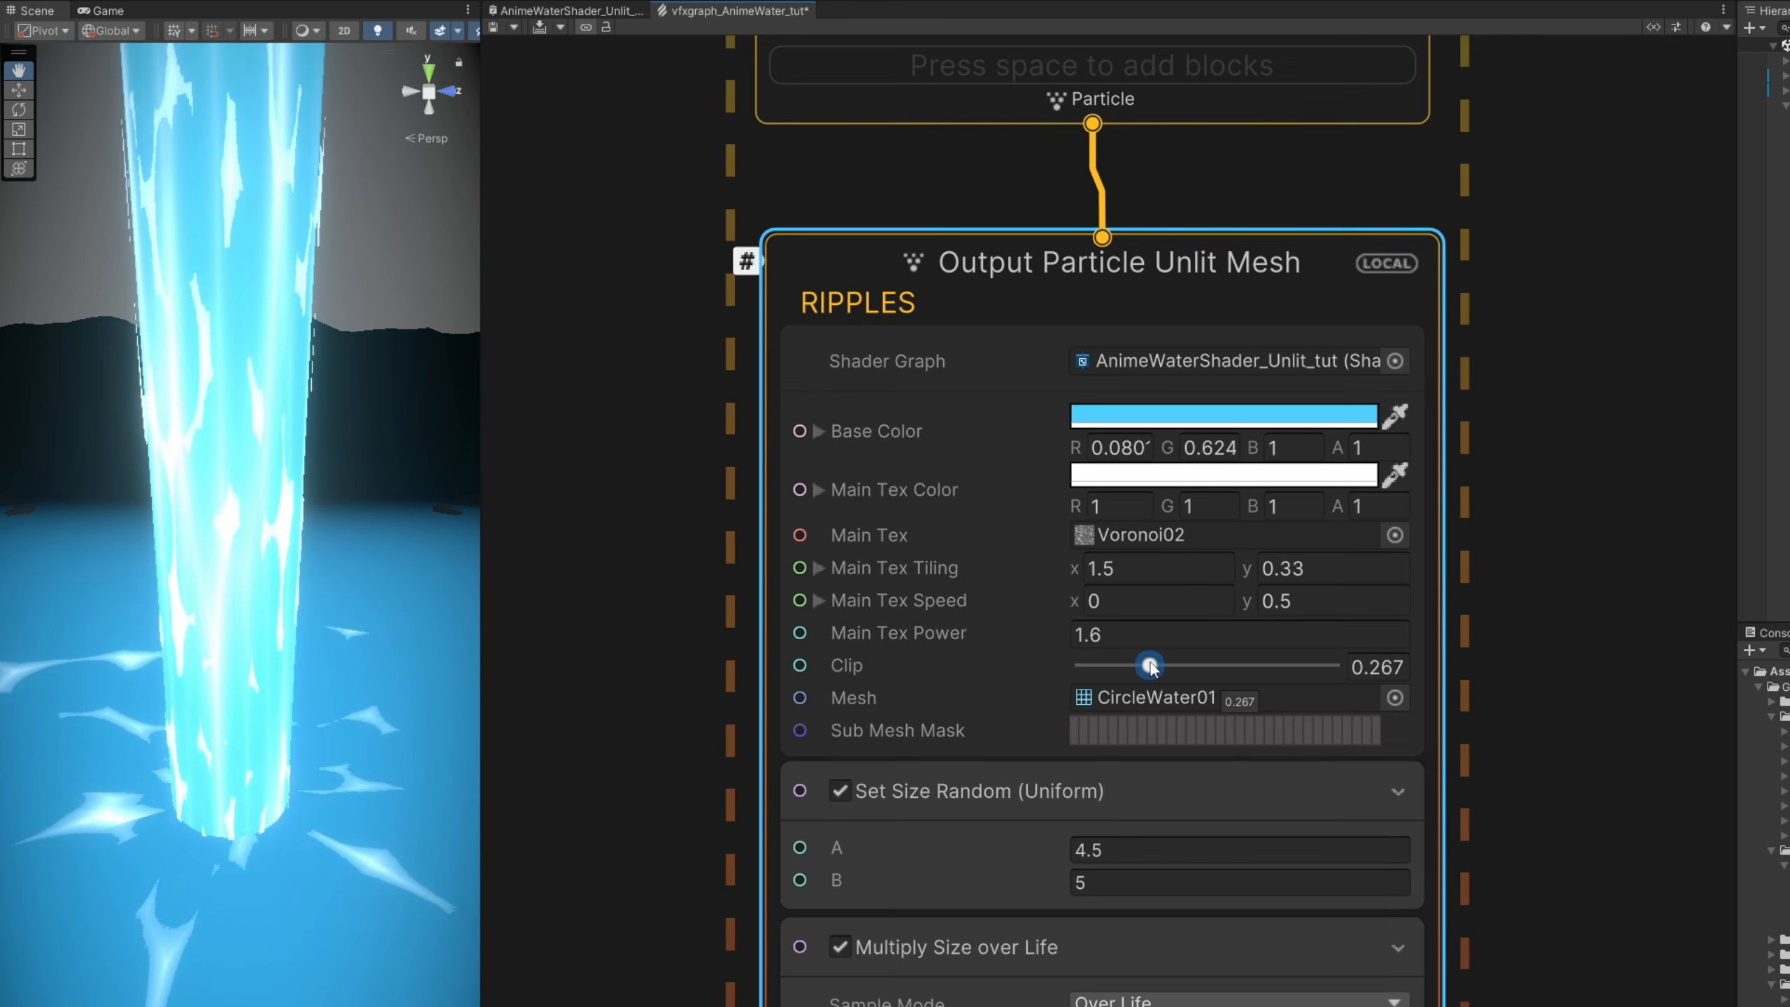
pyautogui.click(1158, 583)
pyautogui.write('3')
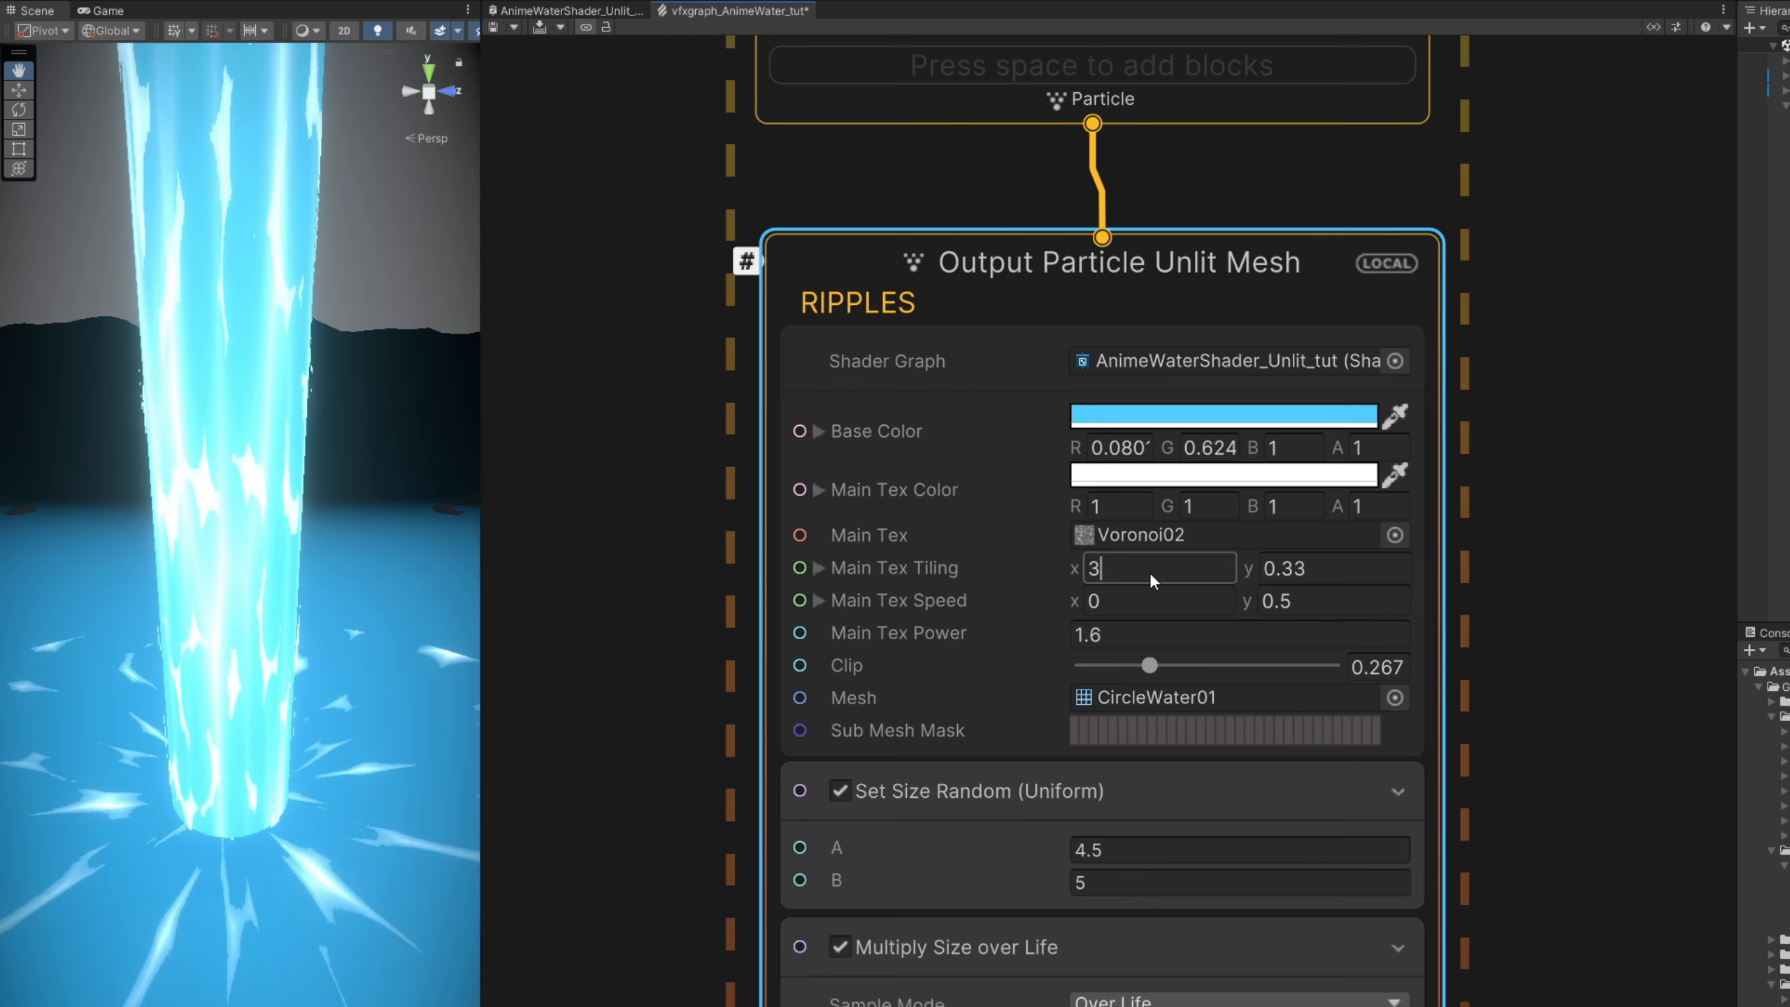
pyautogui.click(1299, 572)
pyautogui.write('0.5')
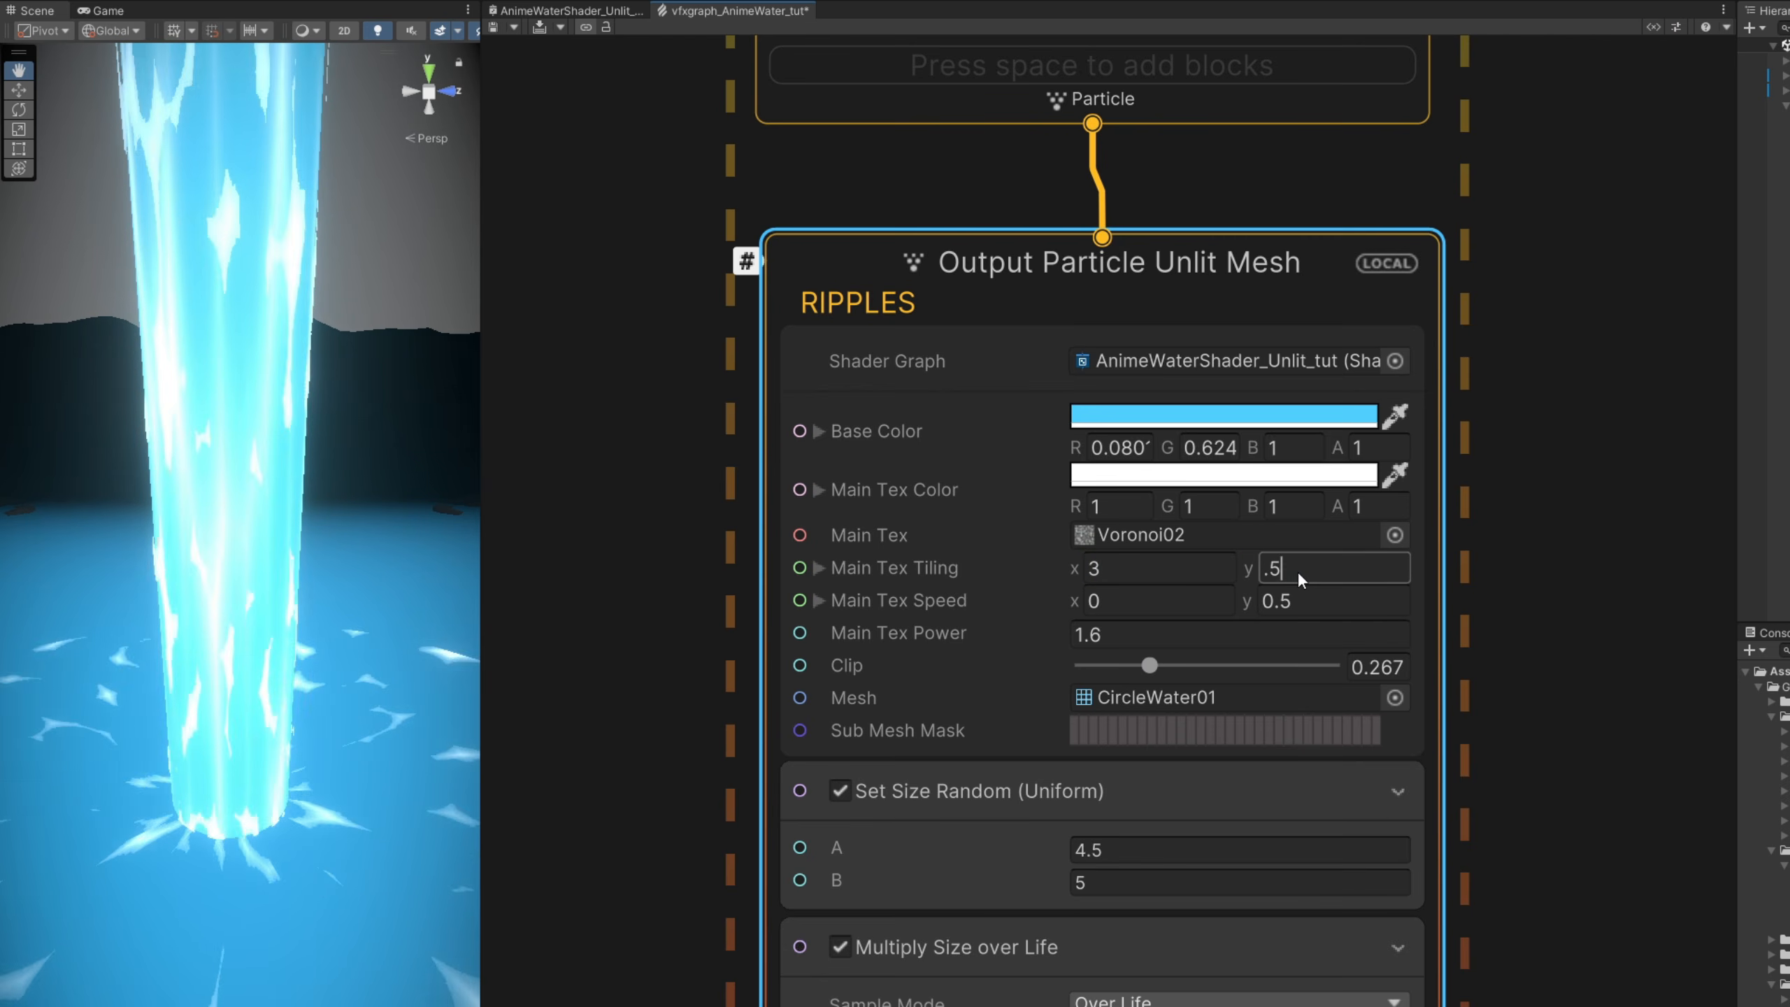
# - Set the RIPPLES output's Main Tex Speed y to 0.25
pyautogui.click(1303, 595)
pyautogui.write('.25')
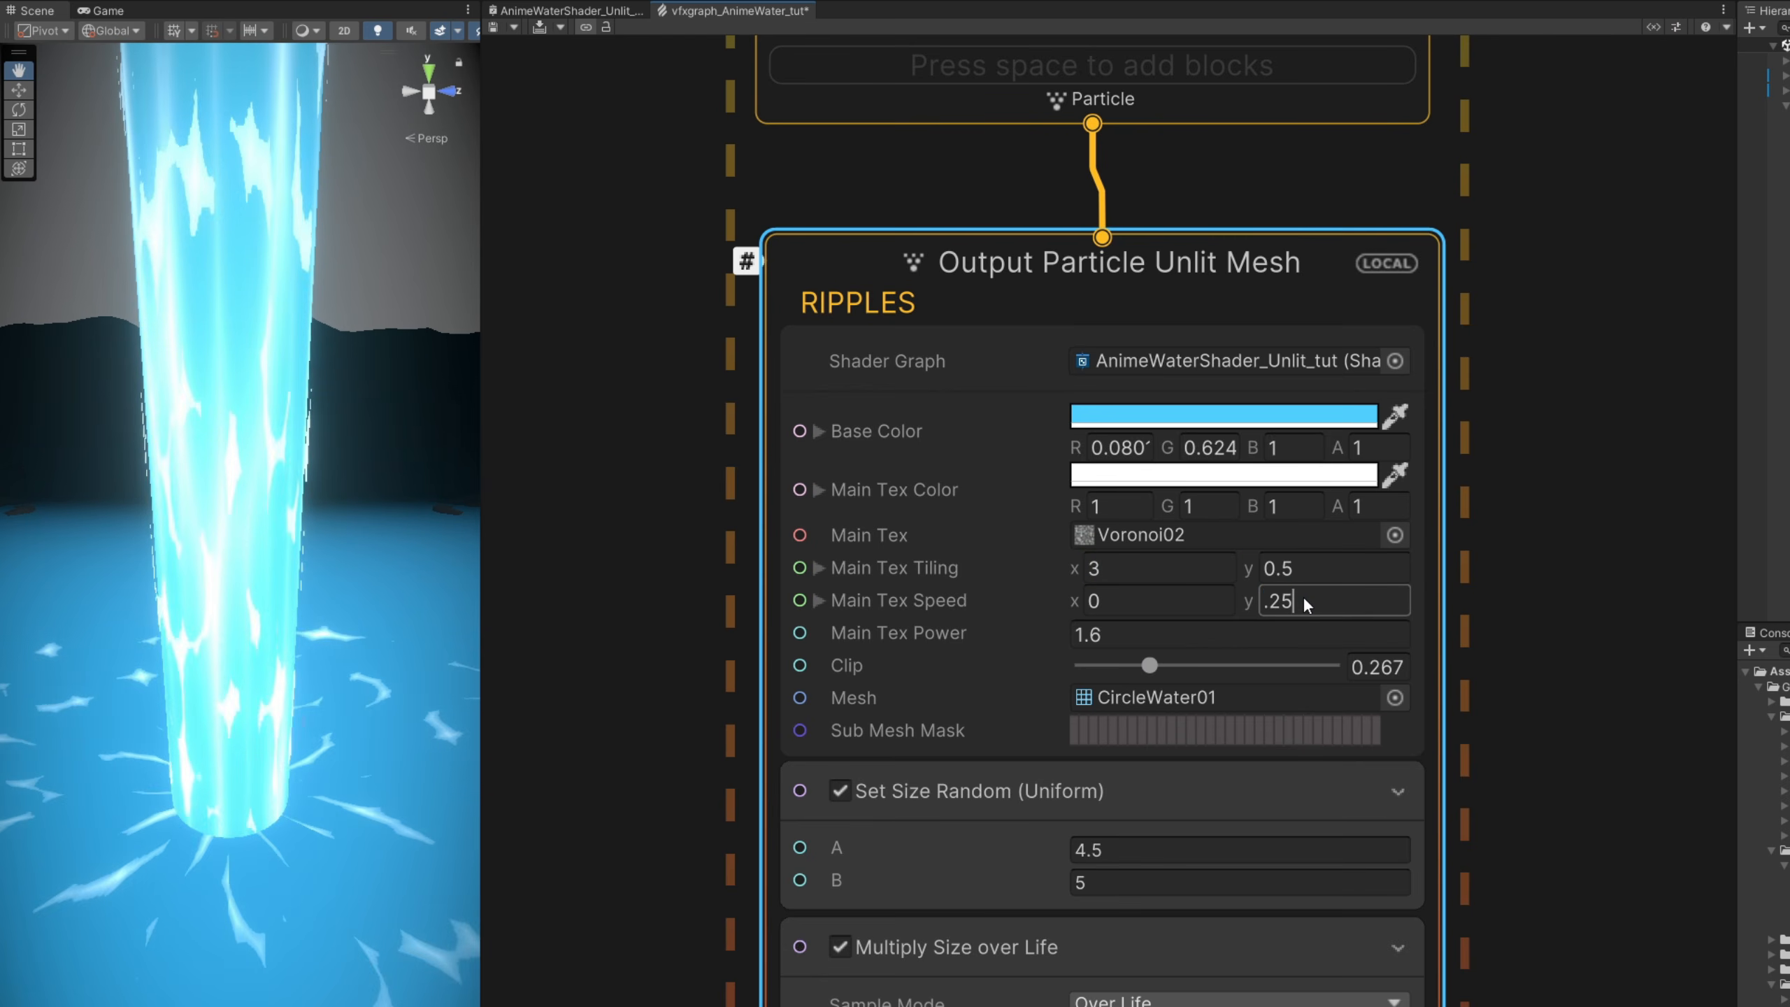
pyautogui.press('Return')
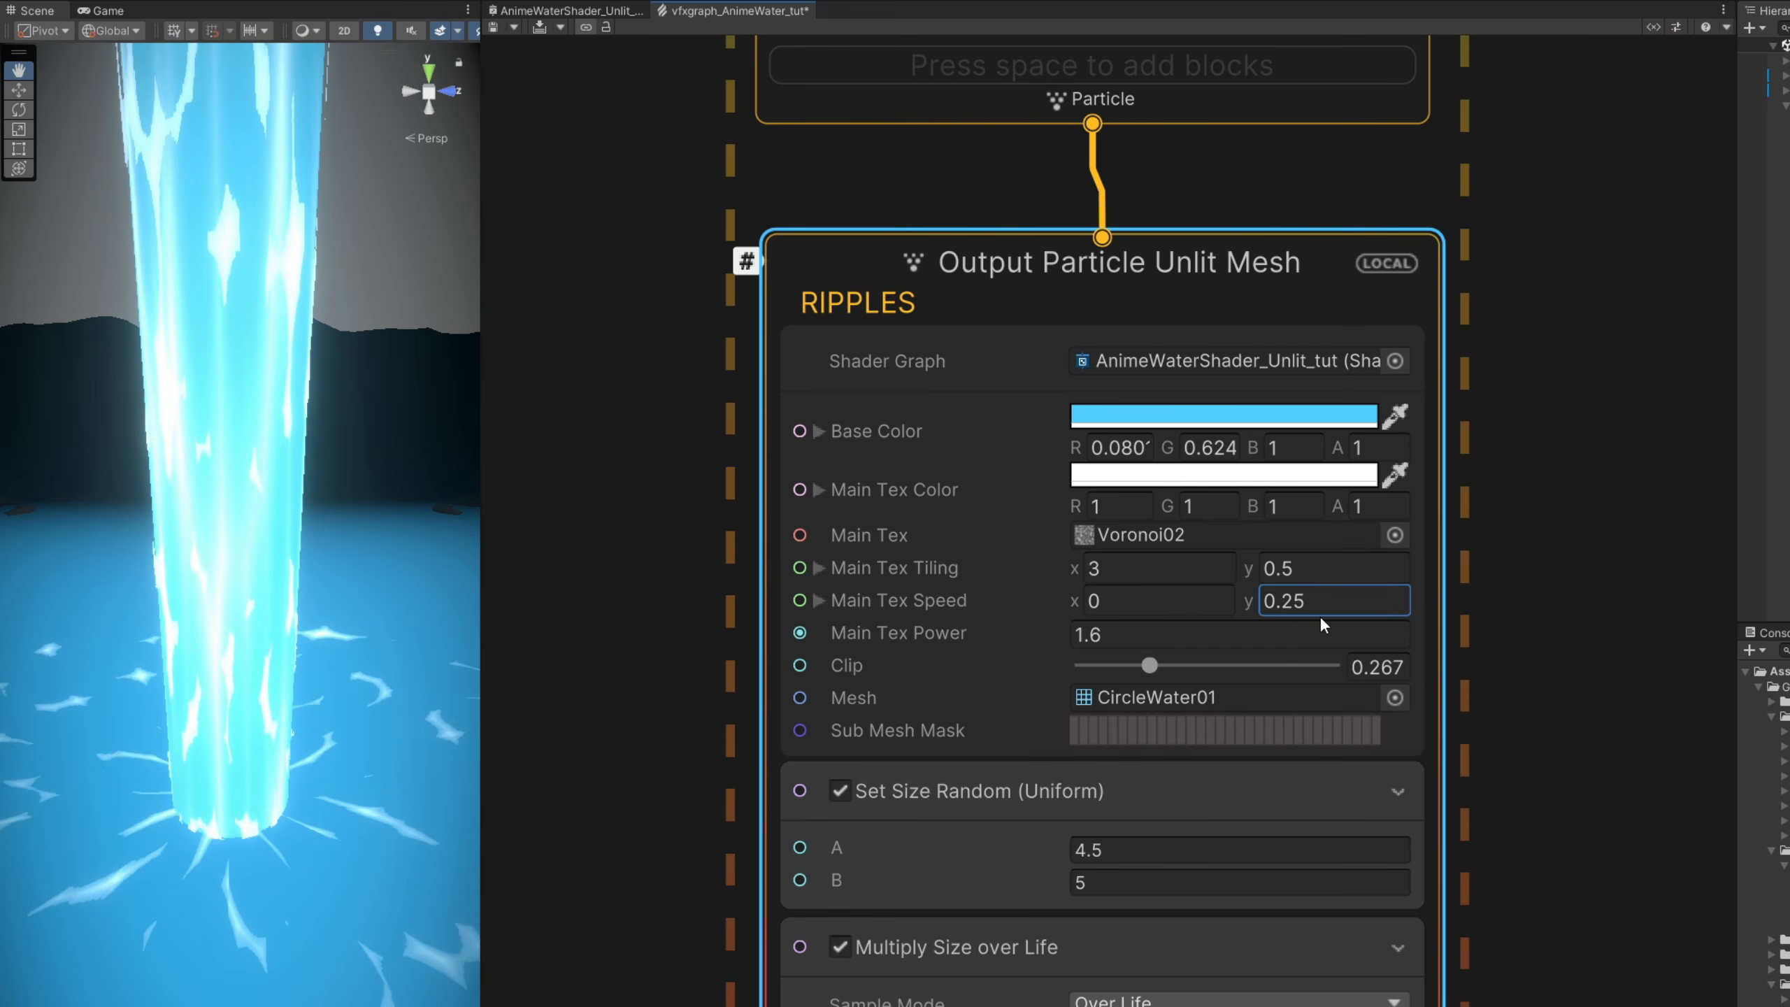
# - Set the RIPPLES output's Main Tex Power to 1.43 and lower Clip to about 0.218
pyautogui.click(1239, 636)
pyautogui.write('1.3')
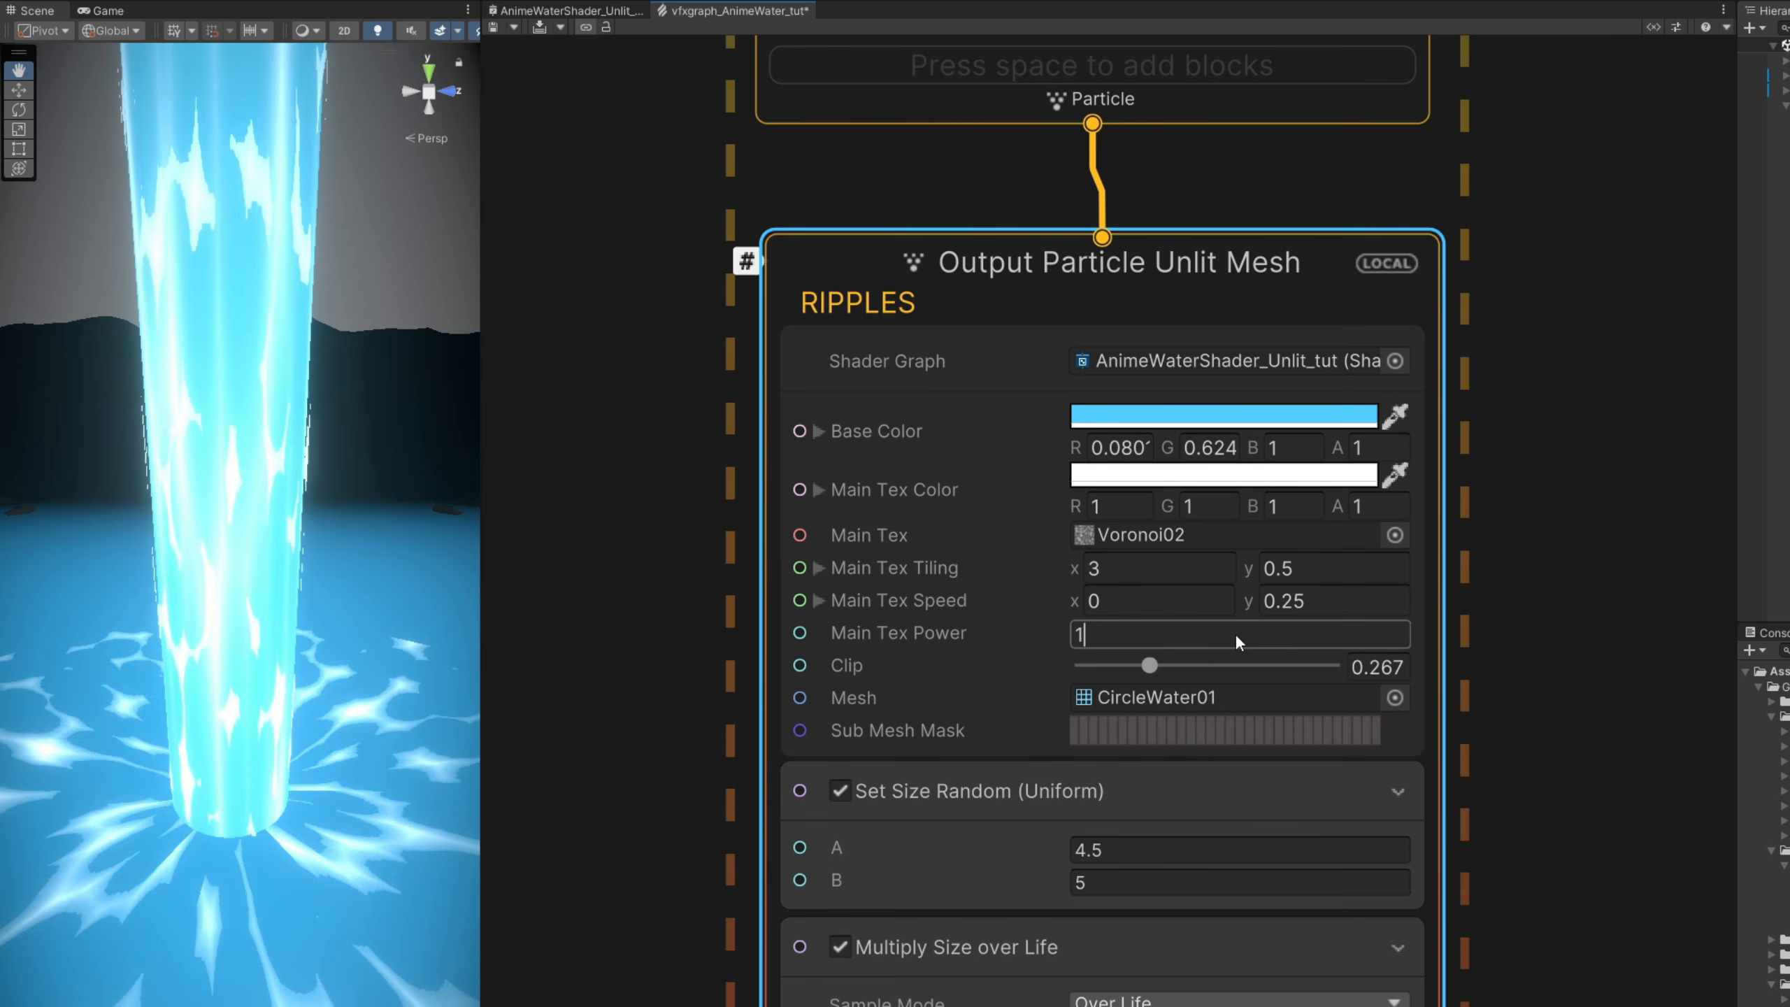
pyautogui.press('Return')
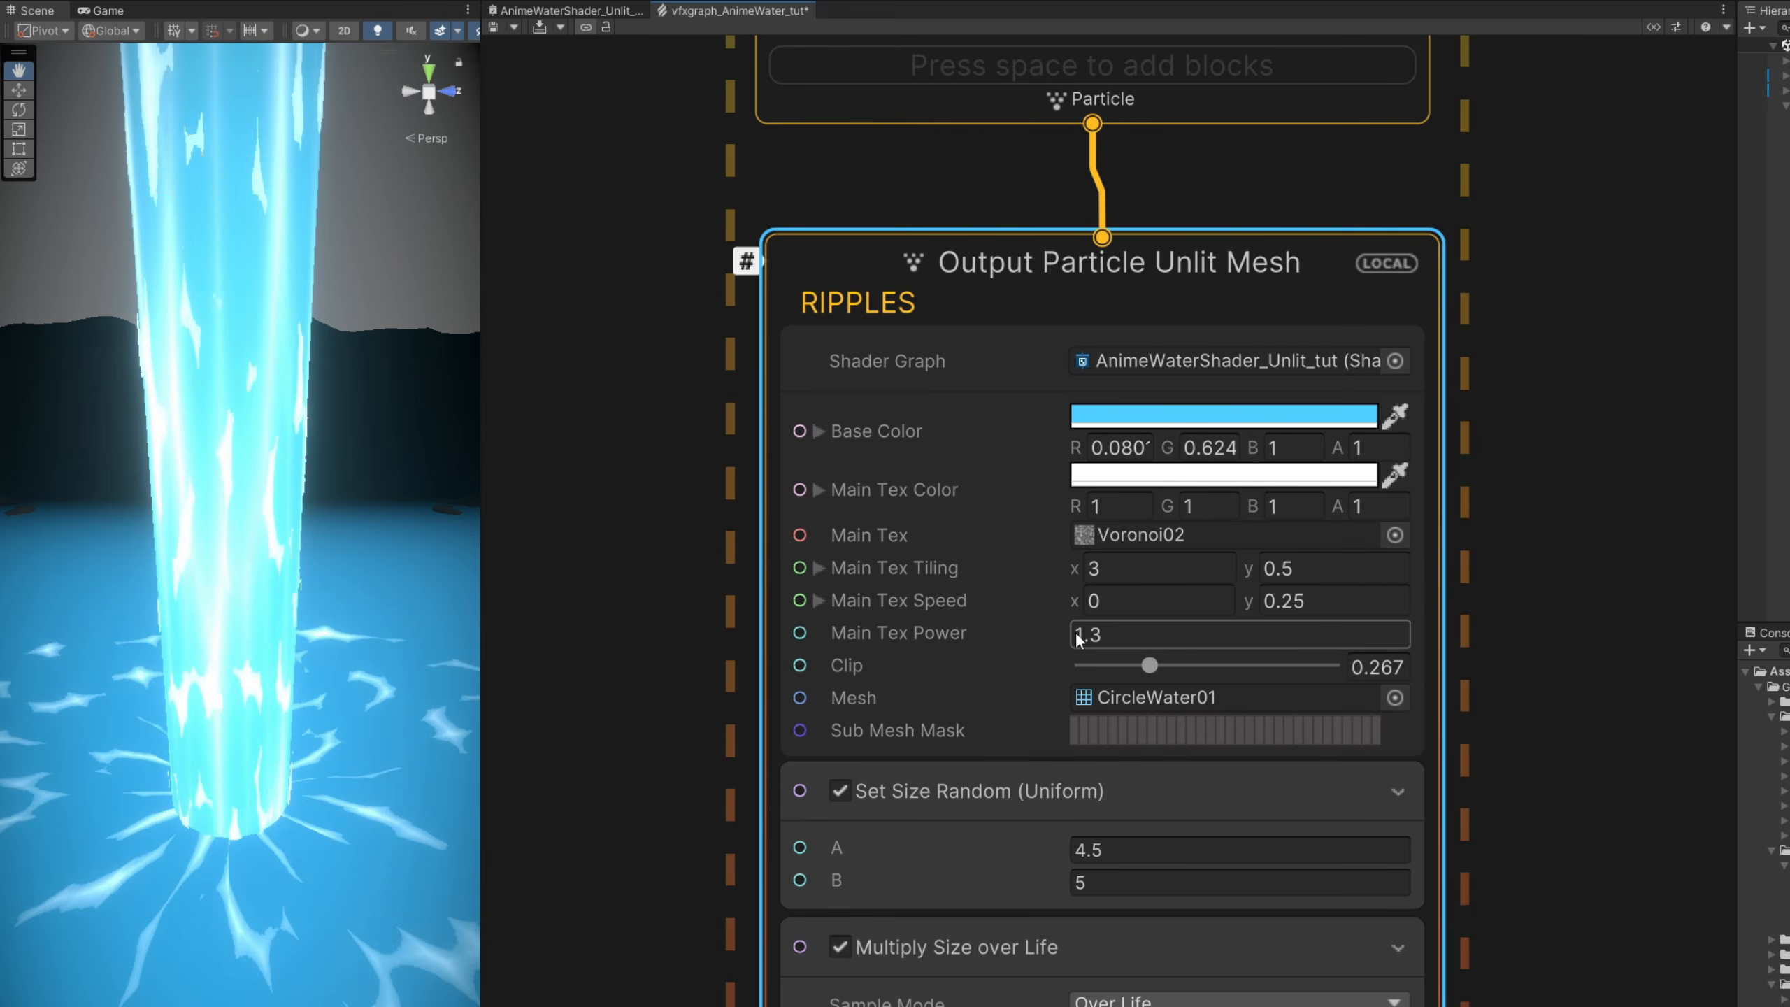
pyautogui.moveTo(1066, 635); pyautogui.dragTo(1201, 666)
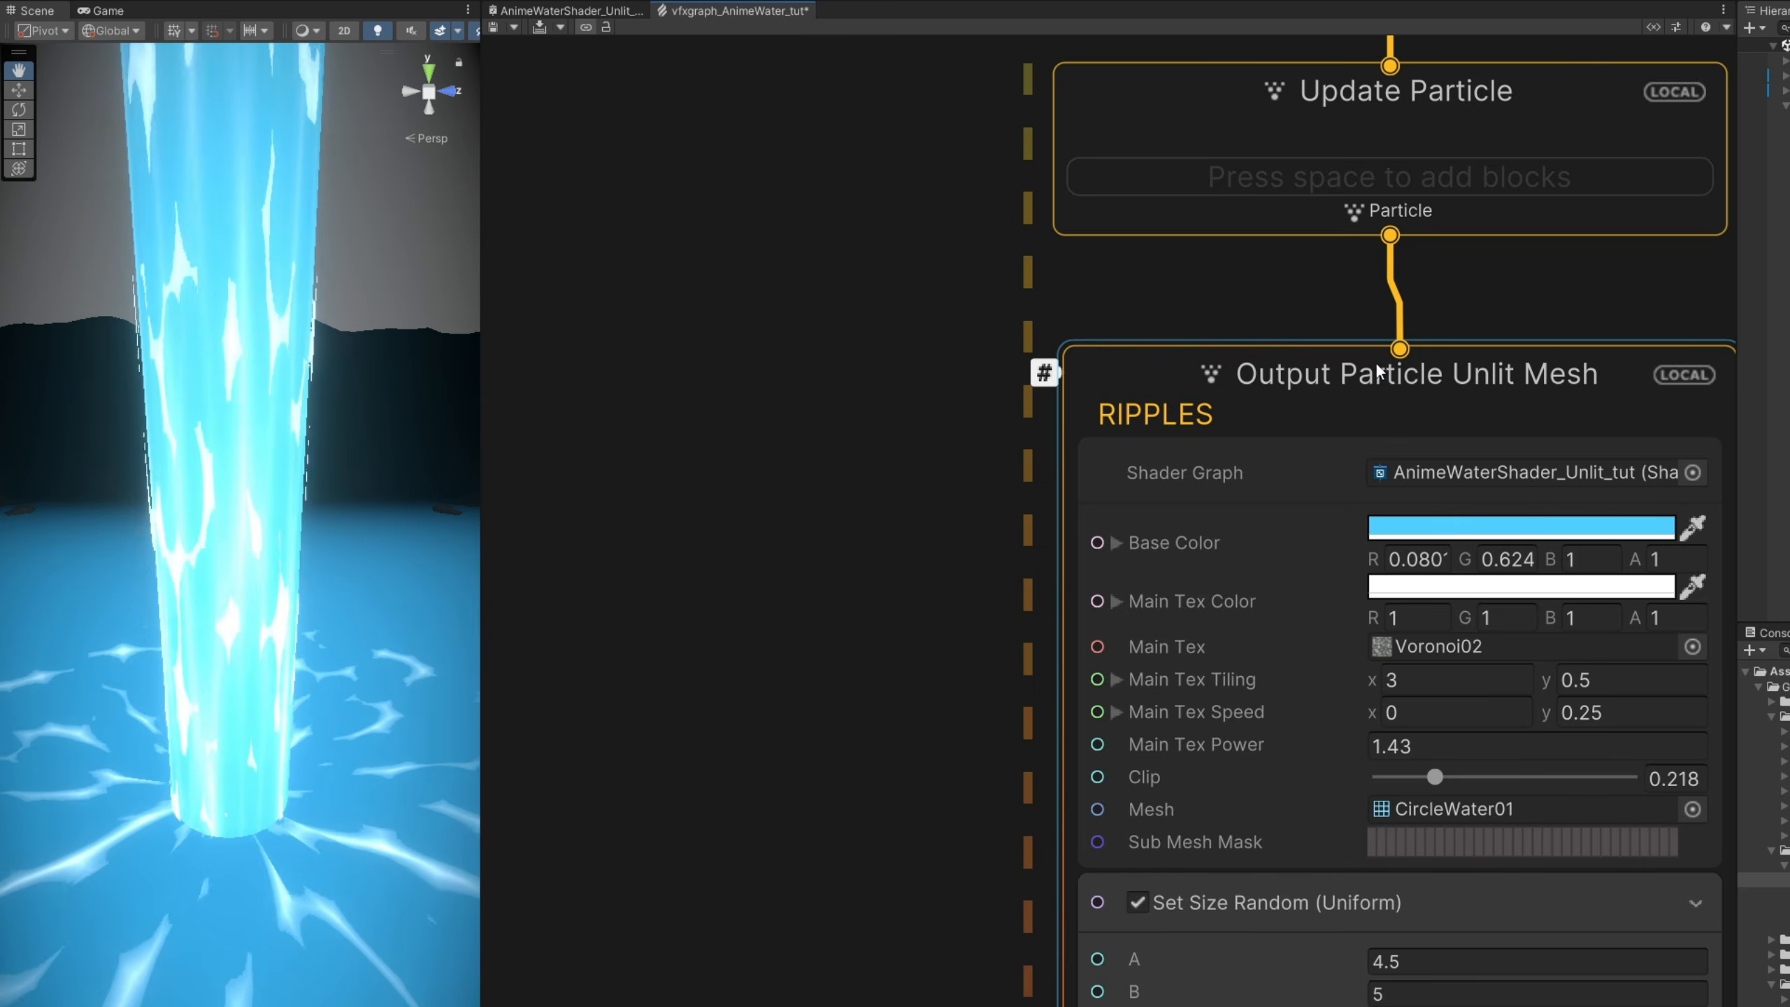
# - Add a Set Lifetime block to the ripples' Initialize Particle context and switch it to Uniform random
pyautogui.moveTo(1376, 360); pyautogui.dragTo(1179, 920, button='middle')
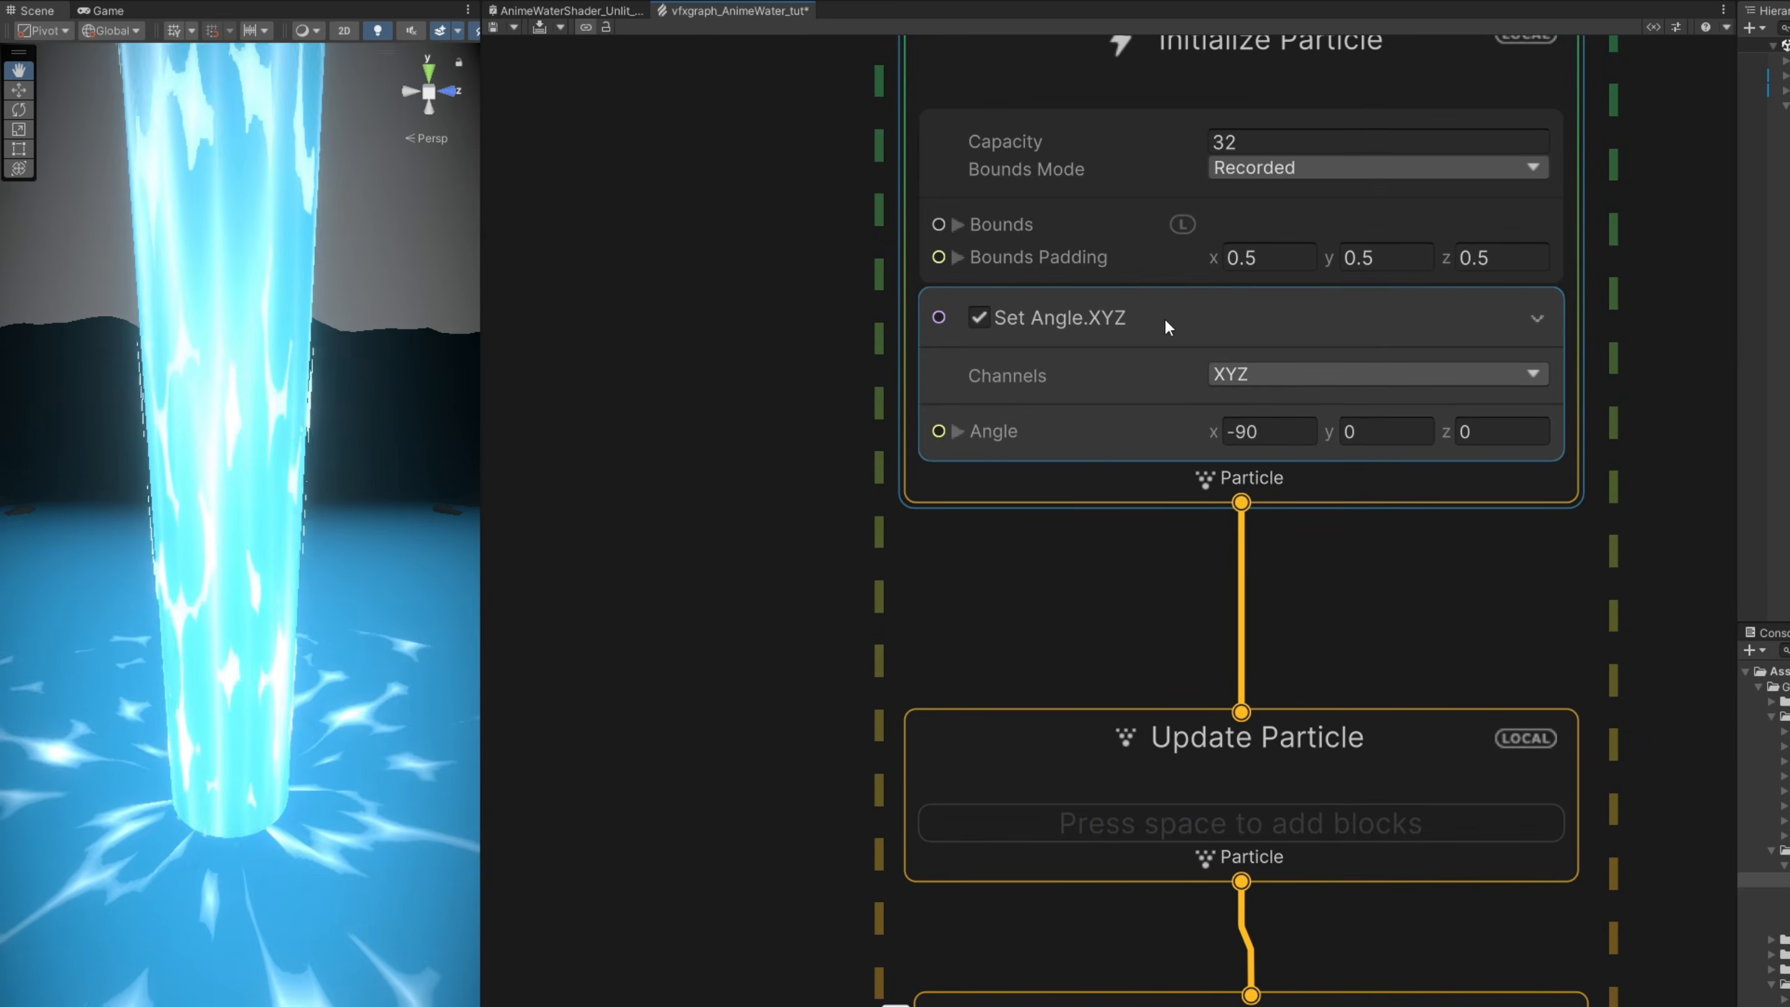
pyautogui.click(1166, 326)
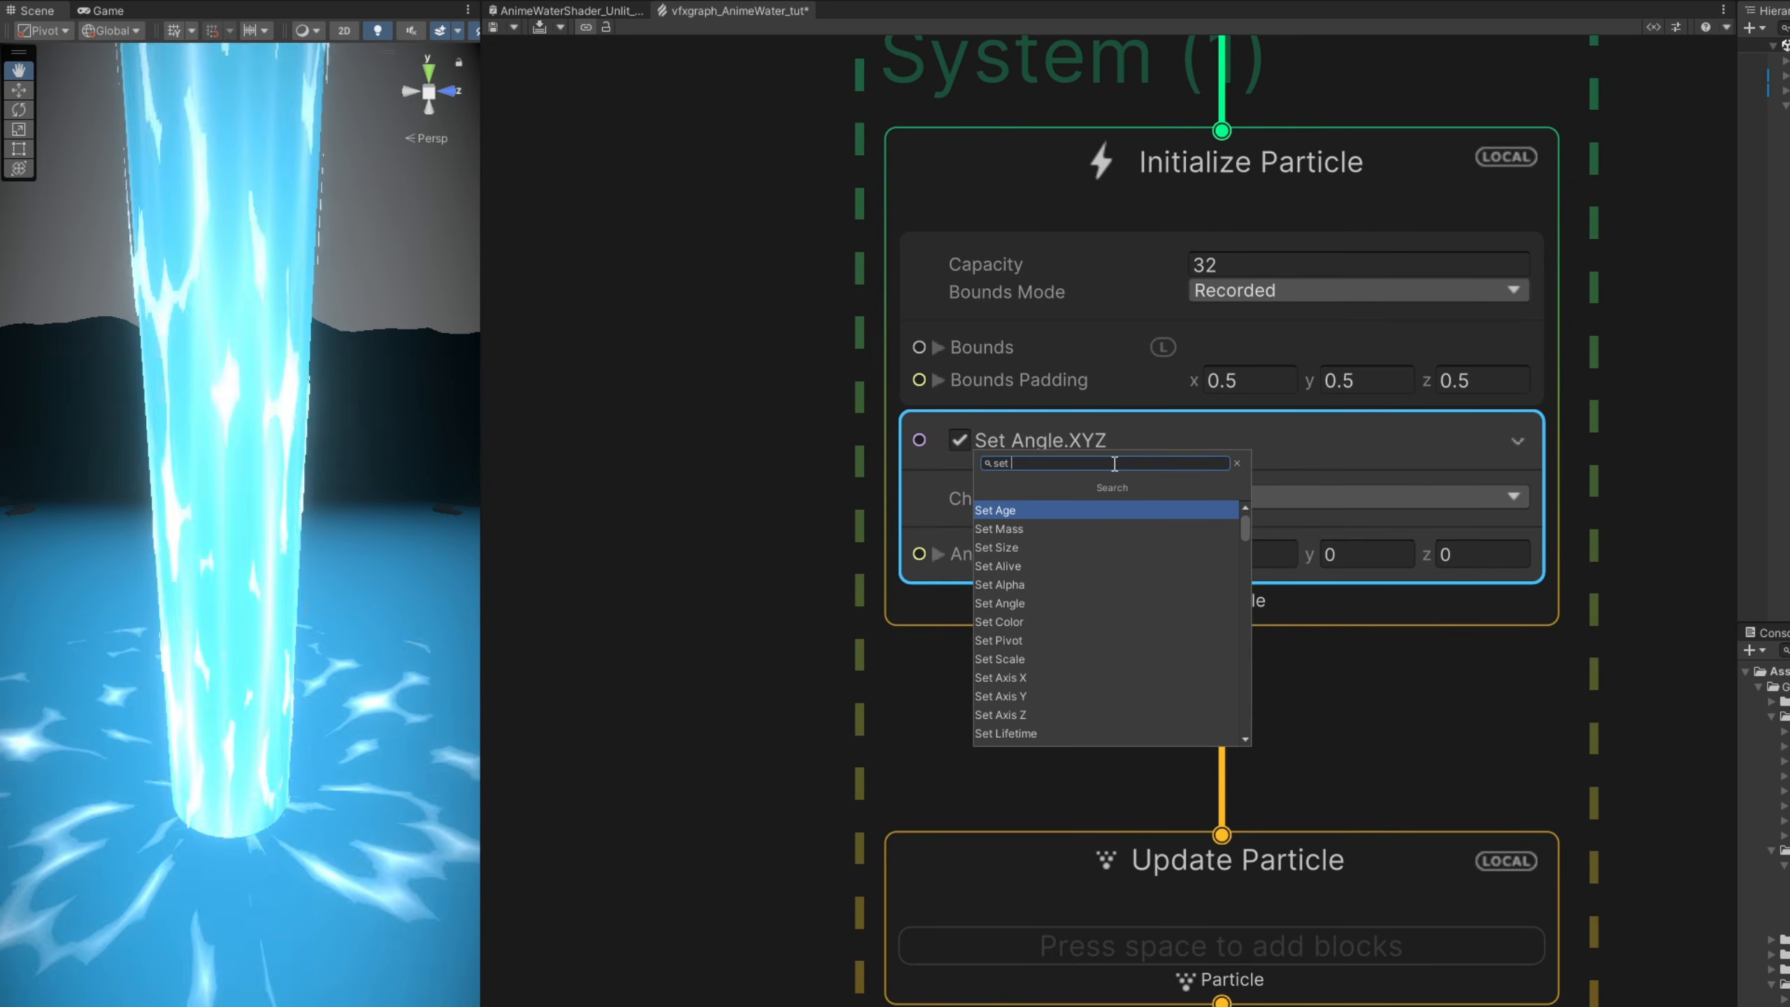
pyautogui.write('life')
pyautogui.press('Return')
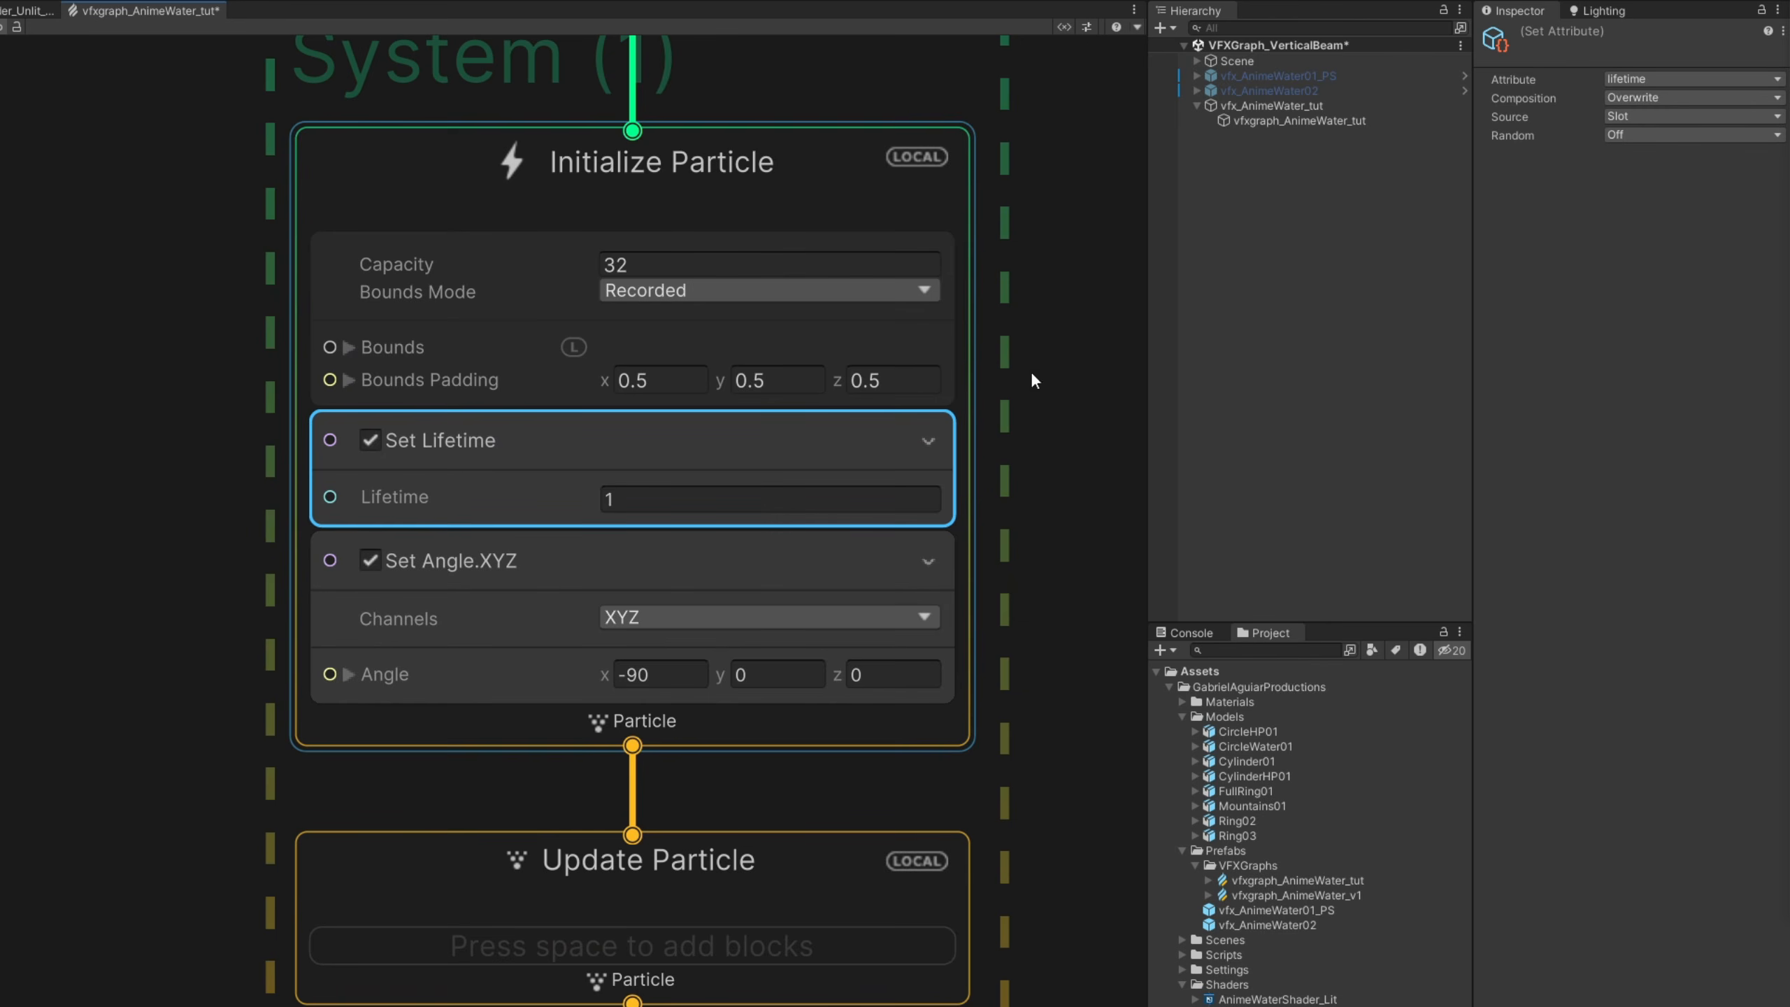
pyautogui.click(1641, 135)
pyautogui.click(1655, 197)
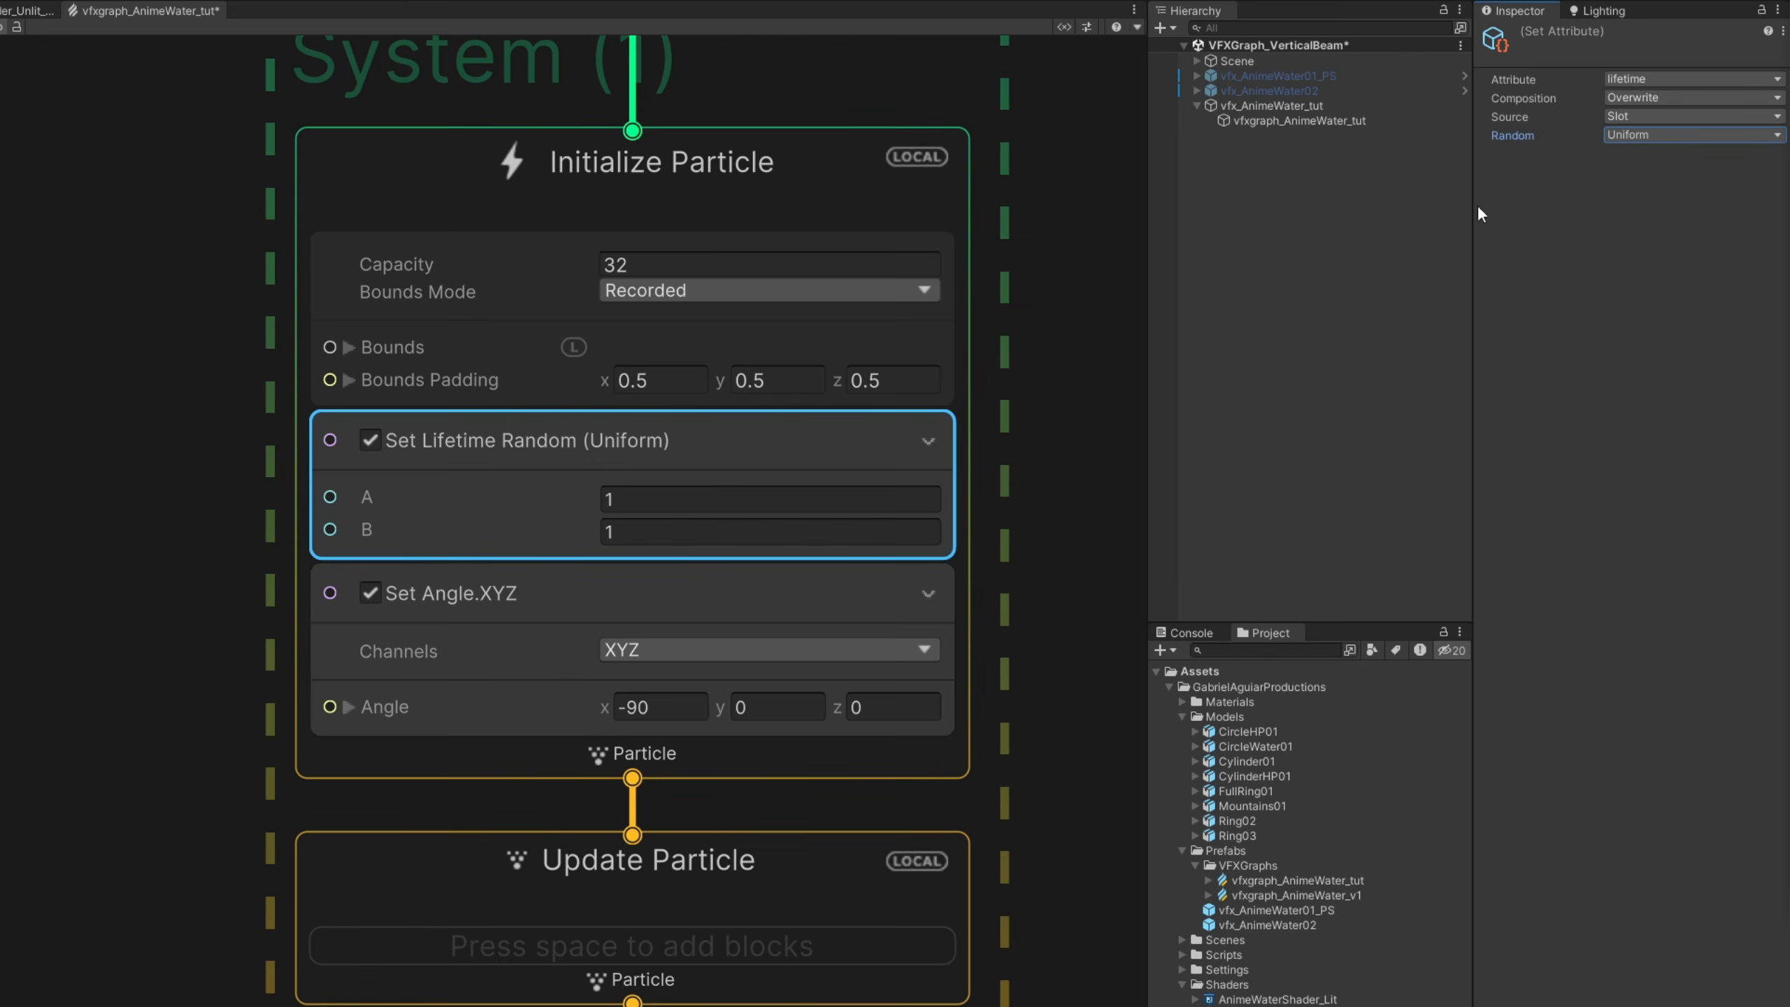
# - Set the random lifetime's A to 3 and B to 5
pyautogui.click(696, 498)
pyautogui.write('3')
pyautogui.click(680, 529)
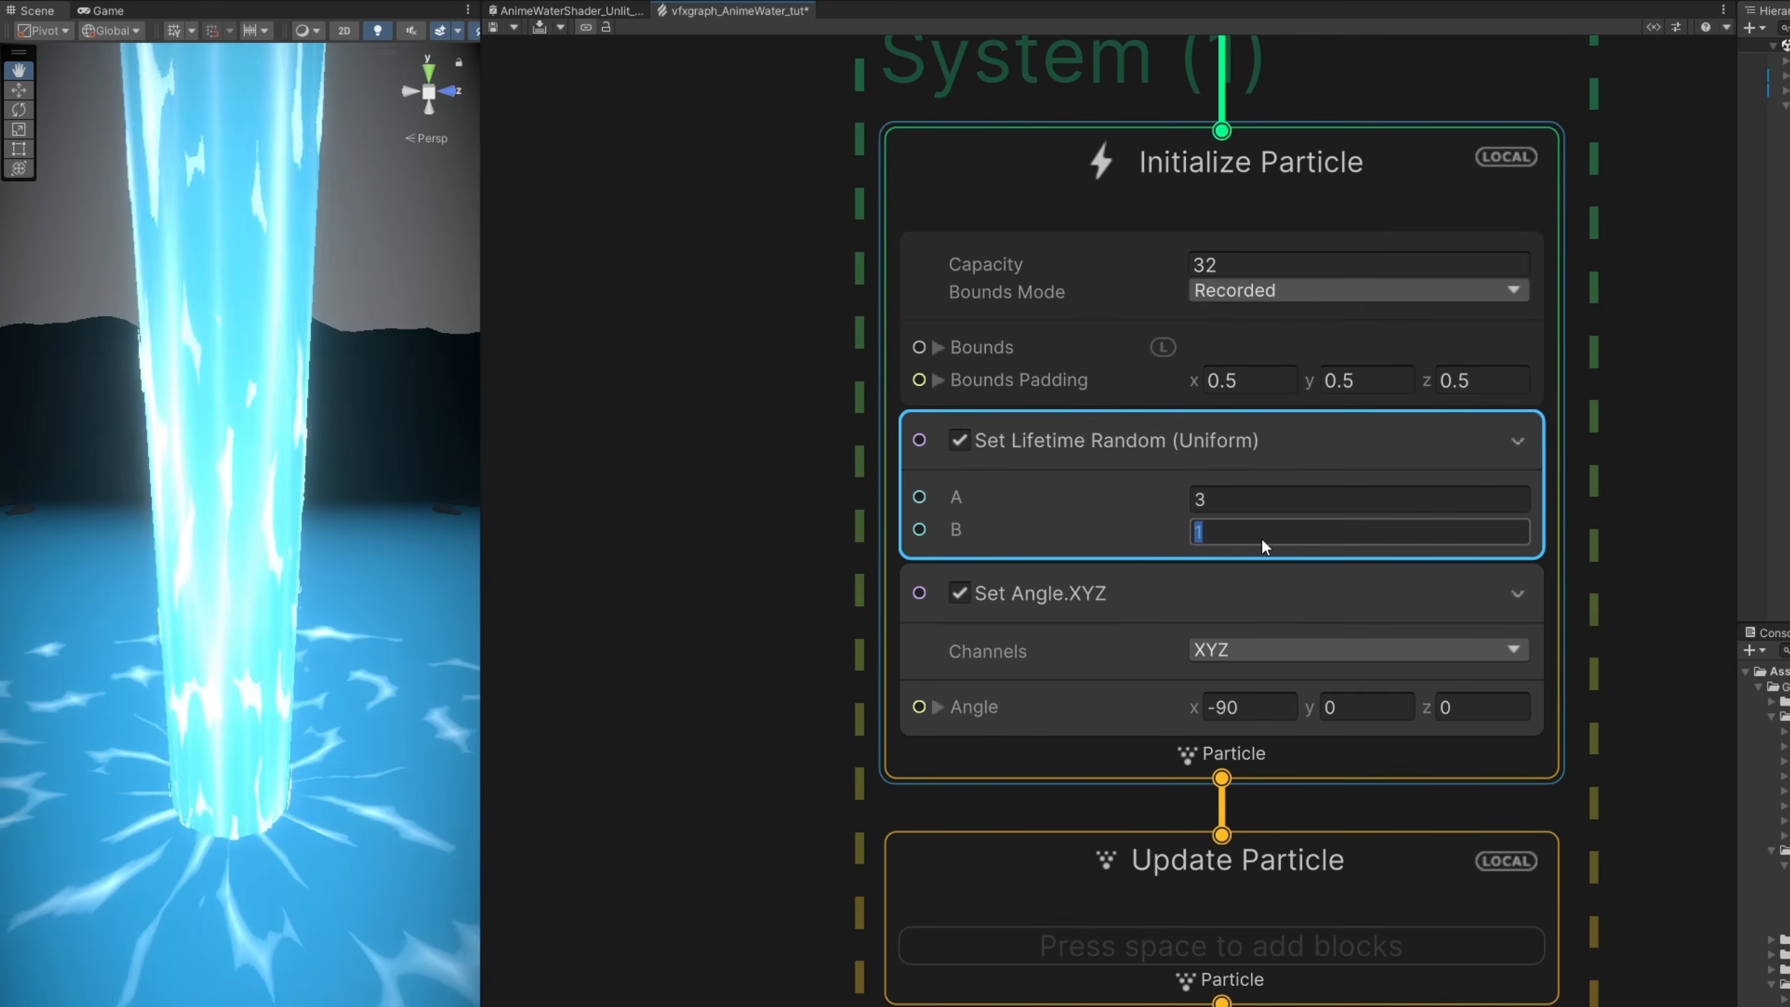
pyautogui.write('5')
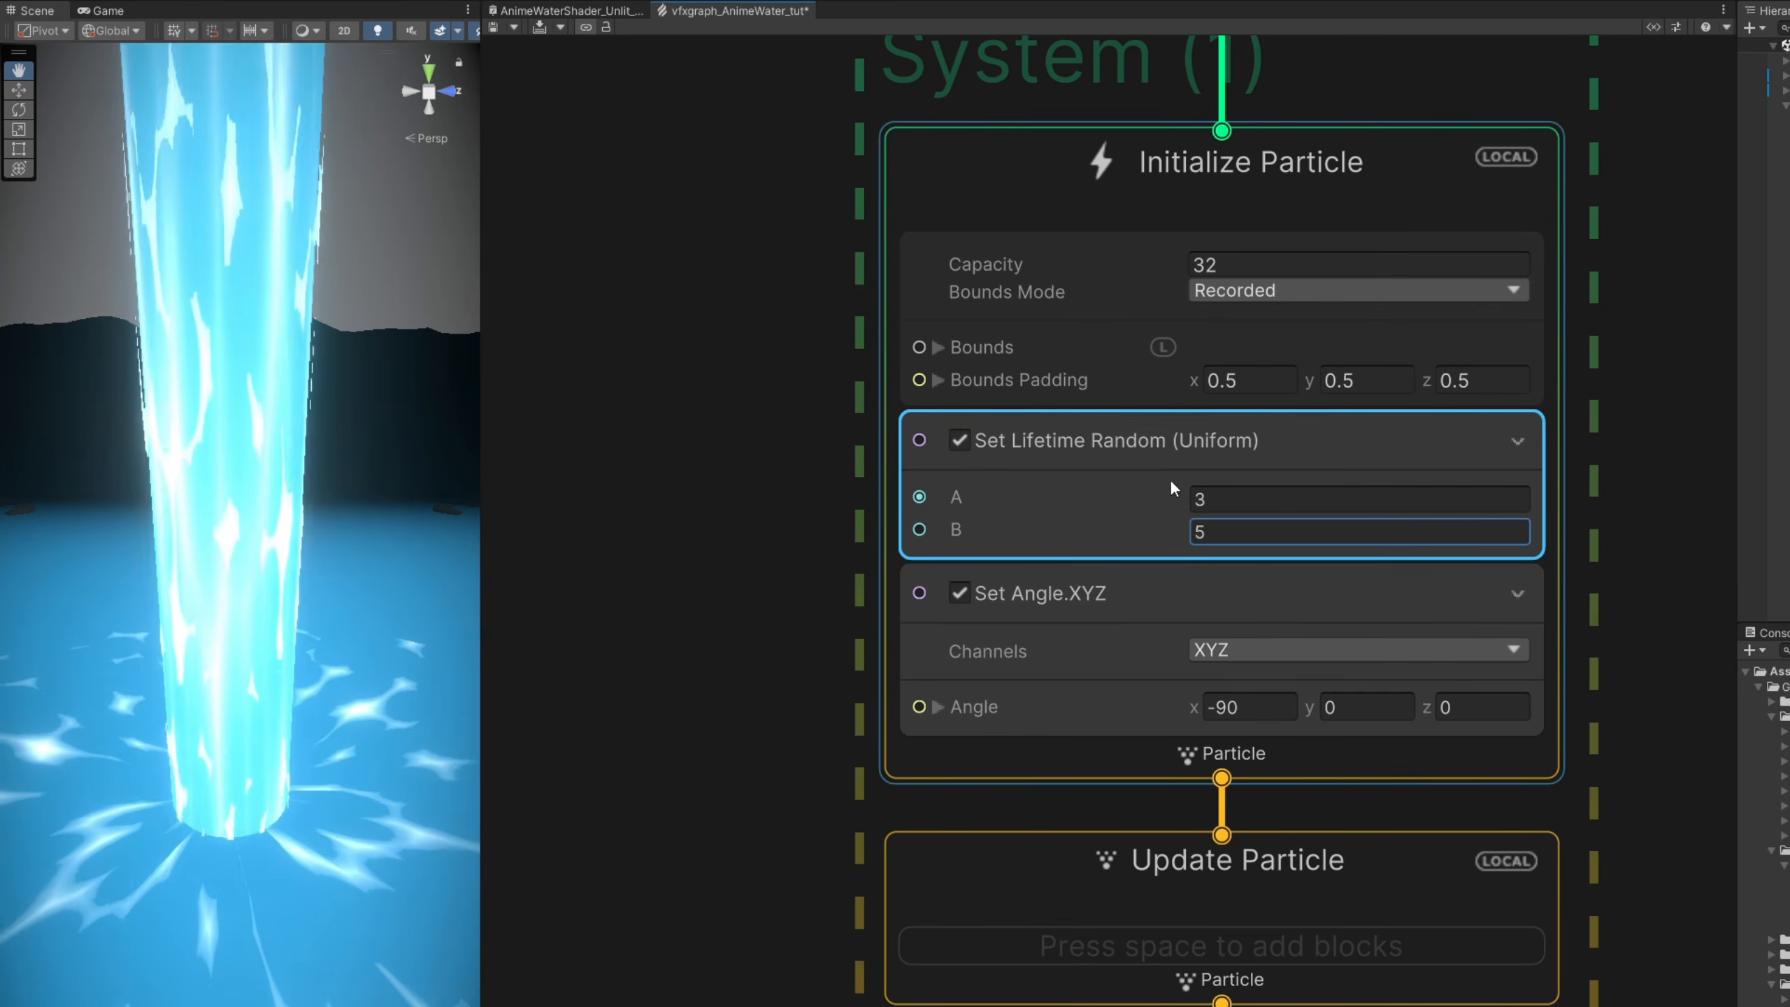
# - Add a Constant Spawn Rate block with a rate of 1 to the ripples' Spawn context and recompile the graph
pyautogui.moveTo(916, 264); pyautogui.dragTo(884, 801, button='middle')
pyautogui.click(1053, 418)
pyautogui.press('space')
pyautogui.write('consta')
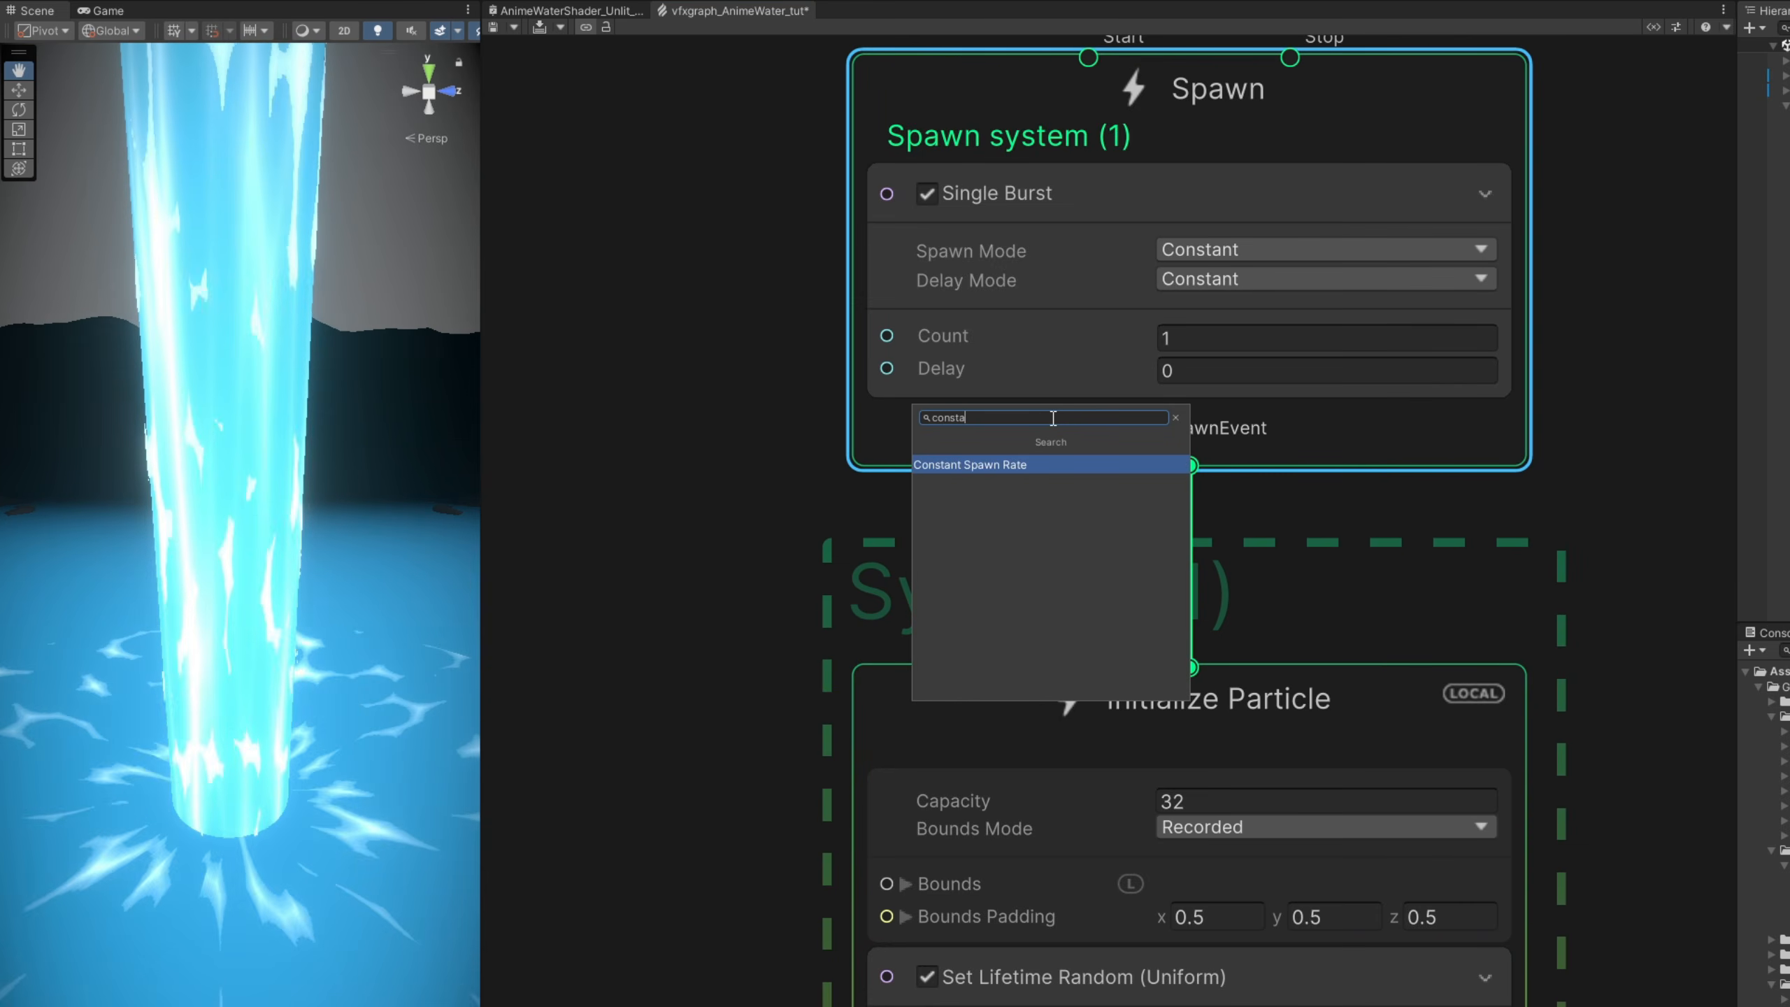
pyautogui.press('Return')
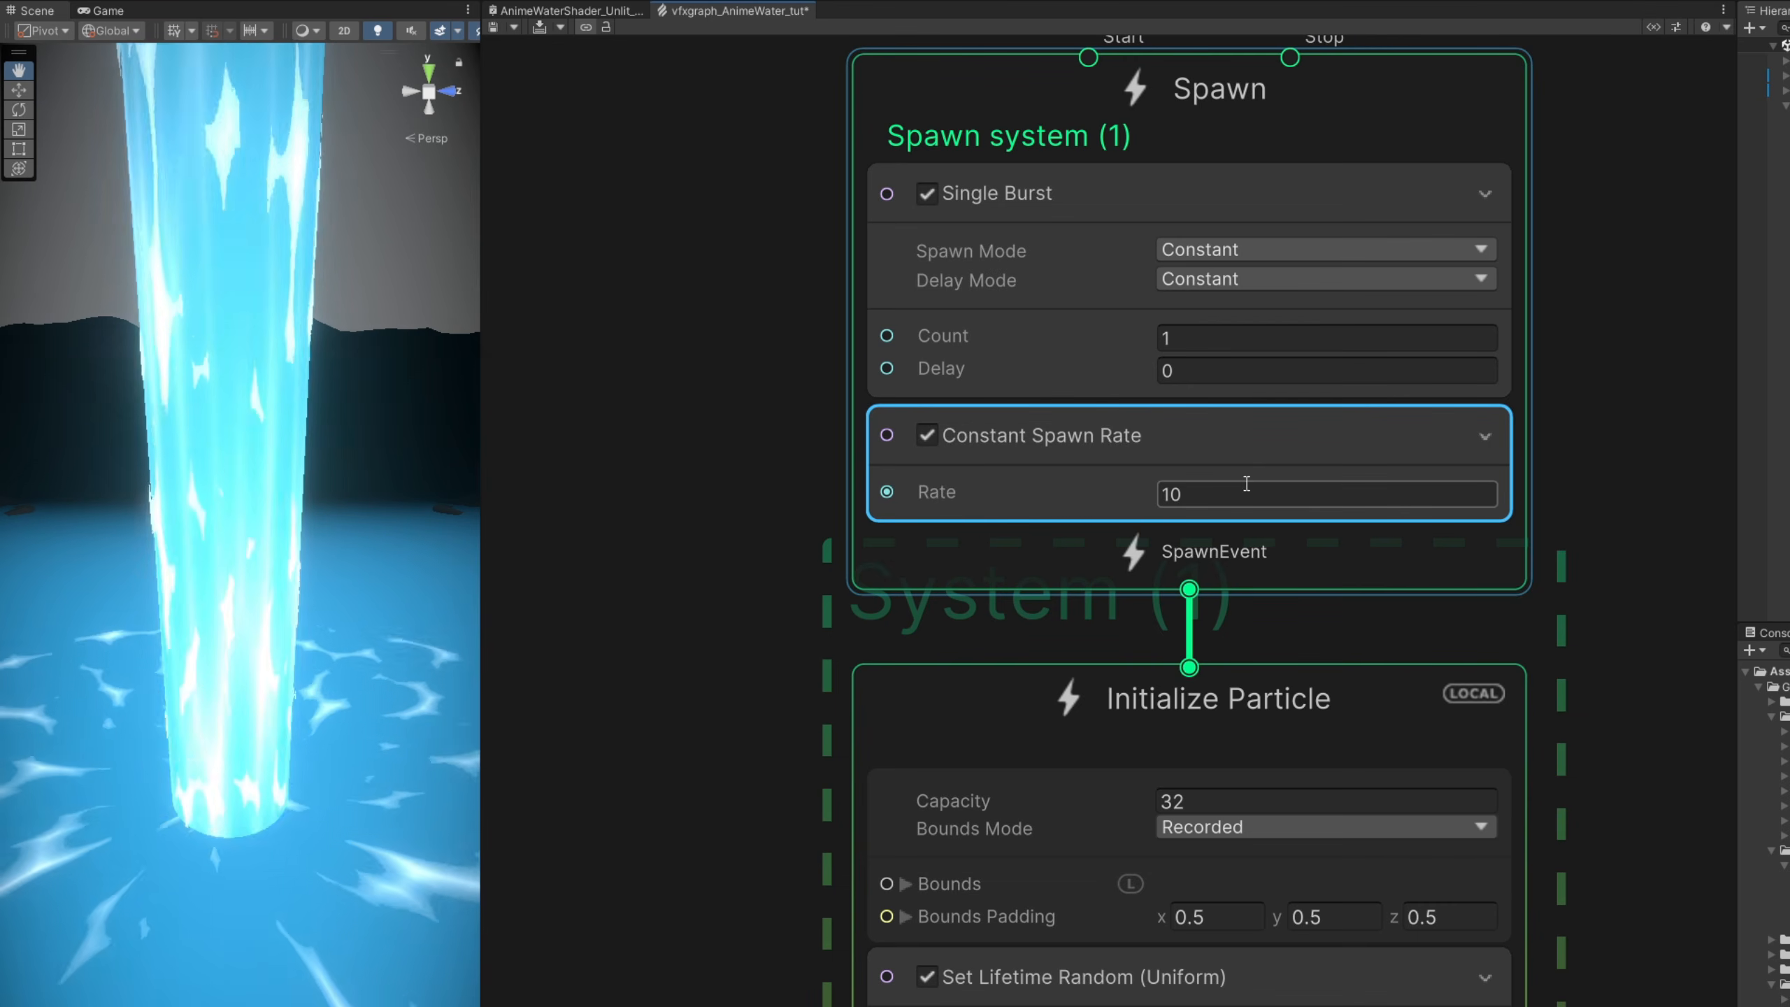
pyautogui.write('1')
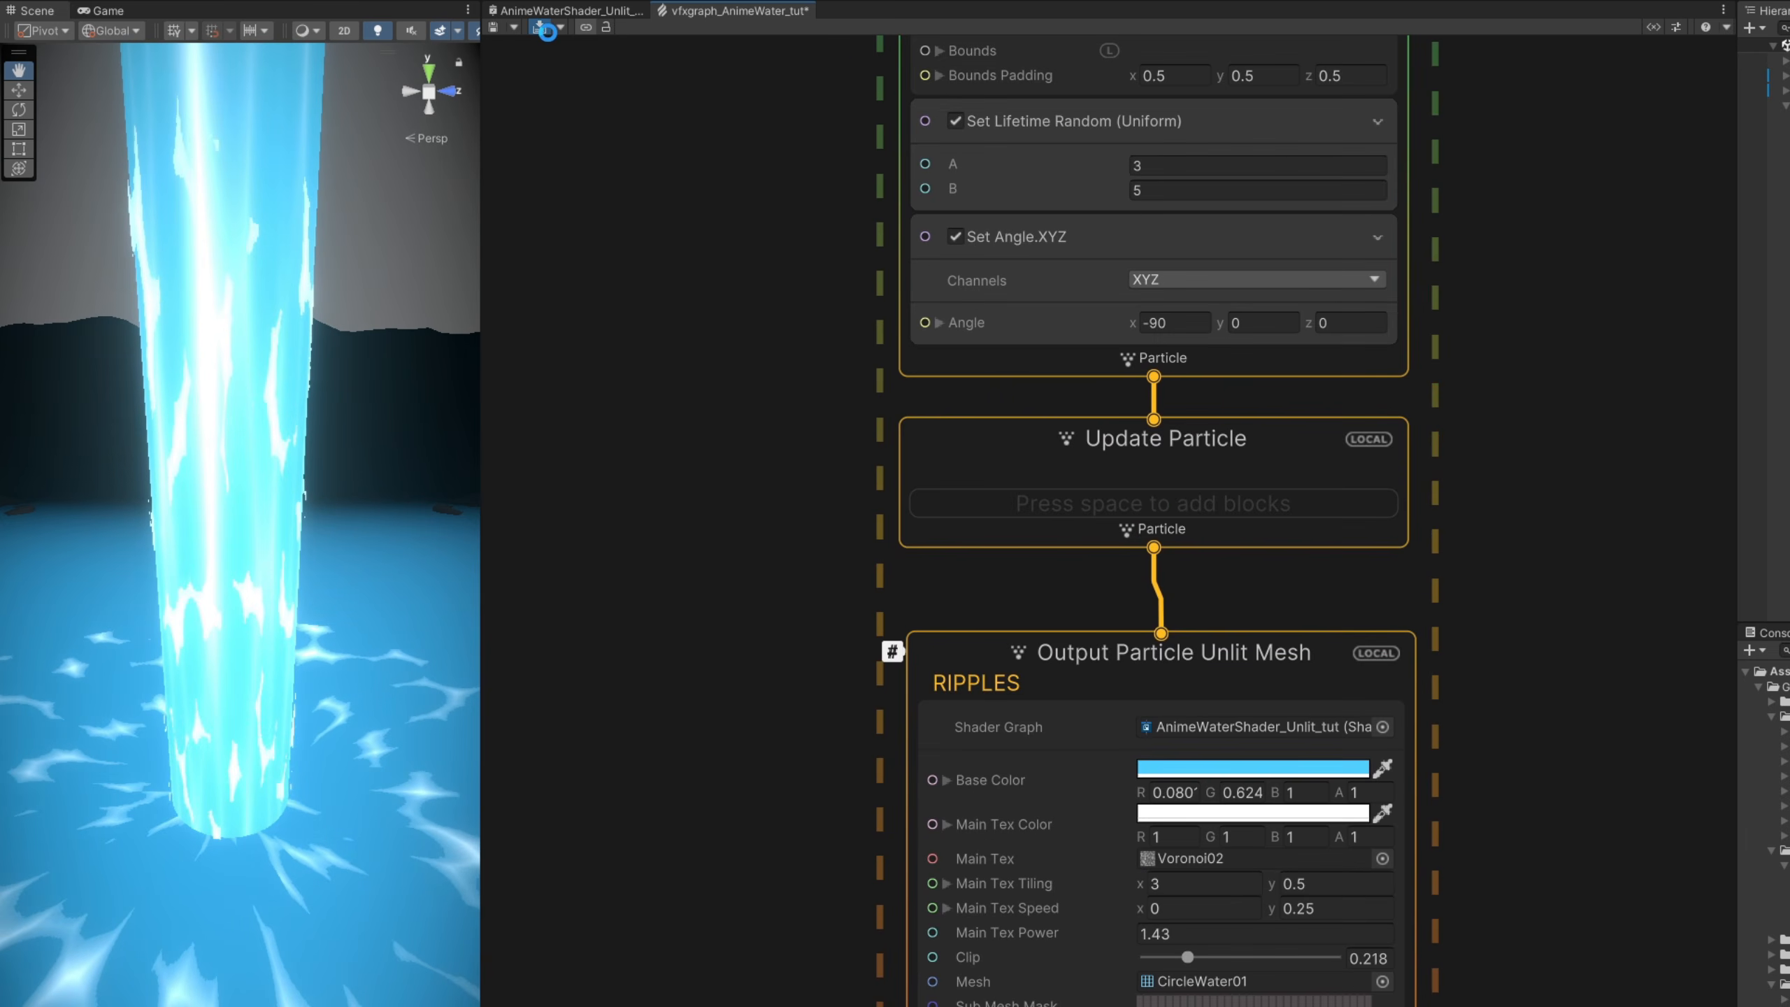
pyautogui.click(546, 30)
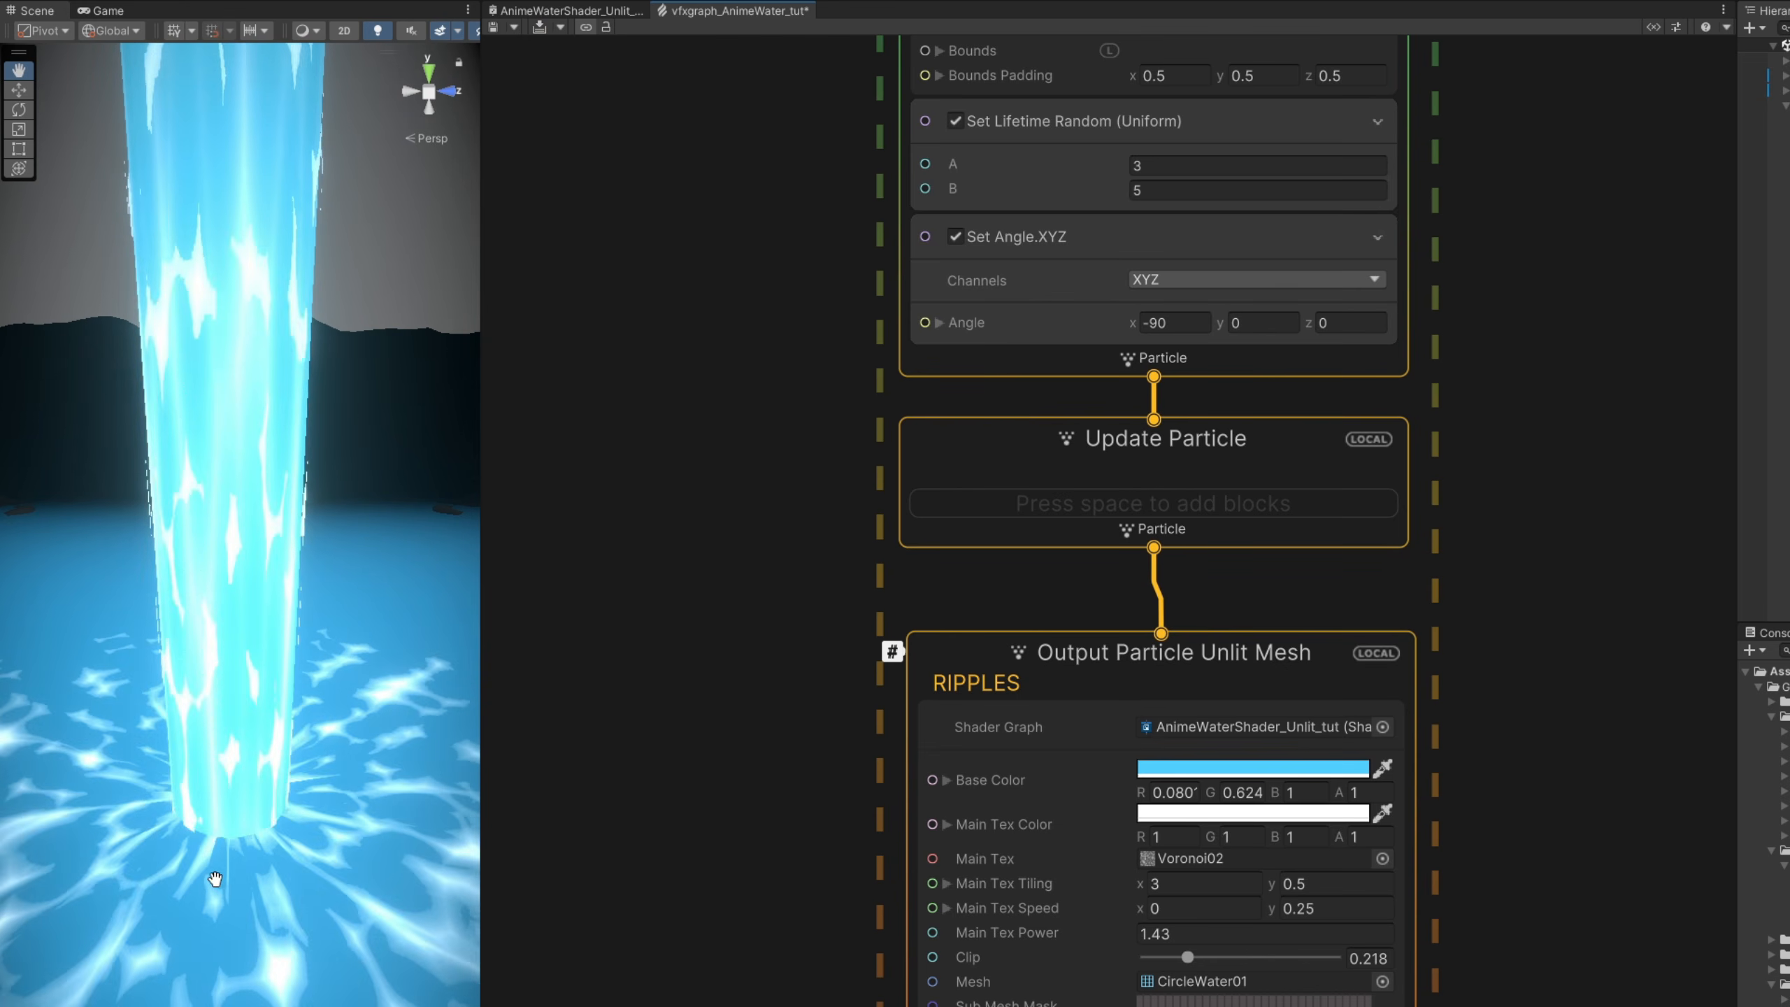
# - Switch the ripples' Set Angle.XYZ block to Uniform random
pyautogui.click(928, 452)
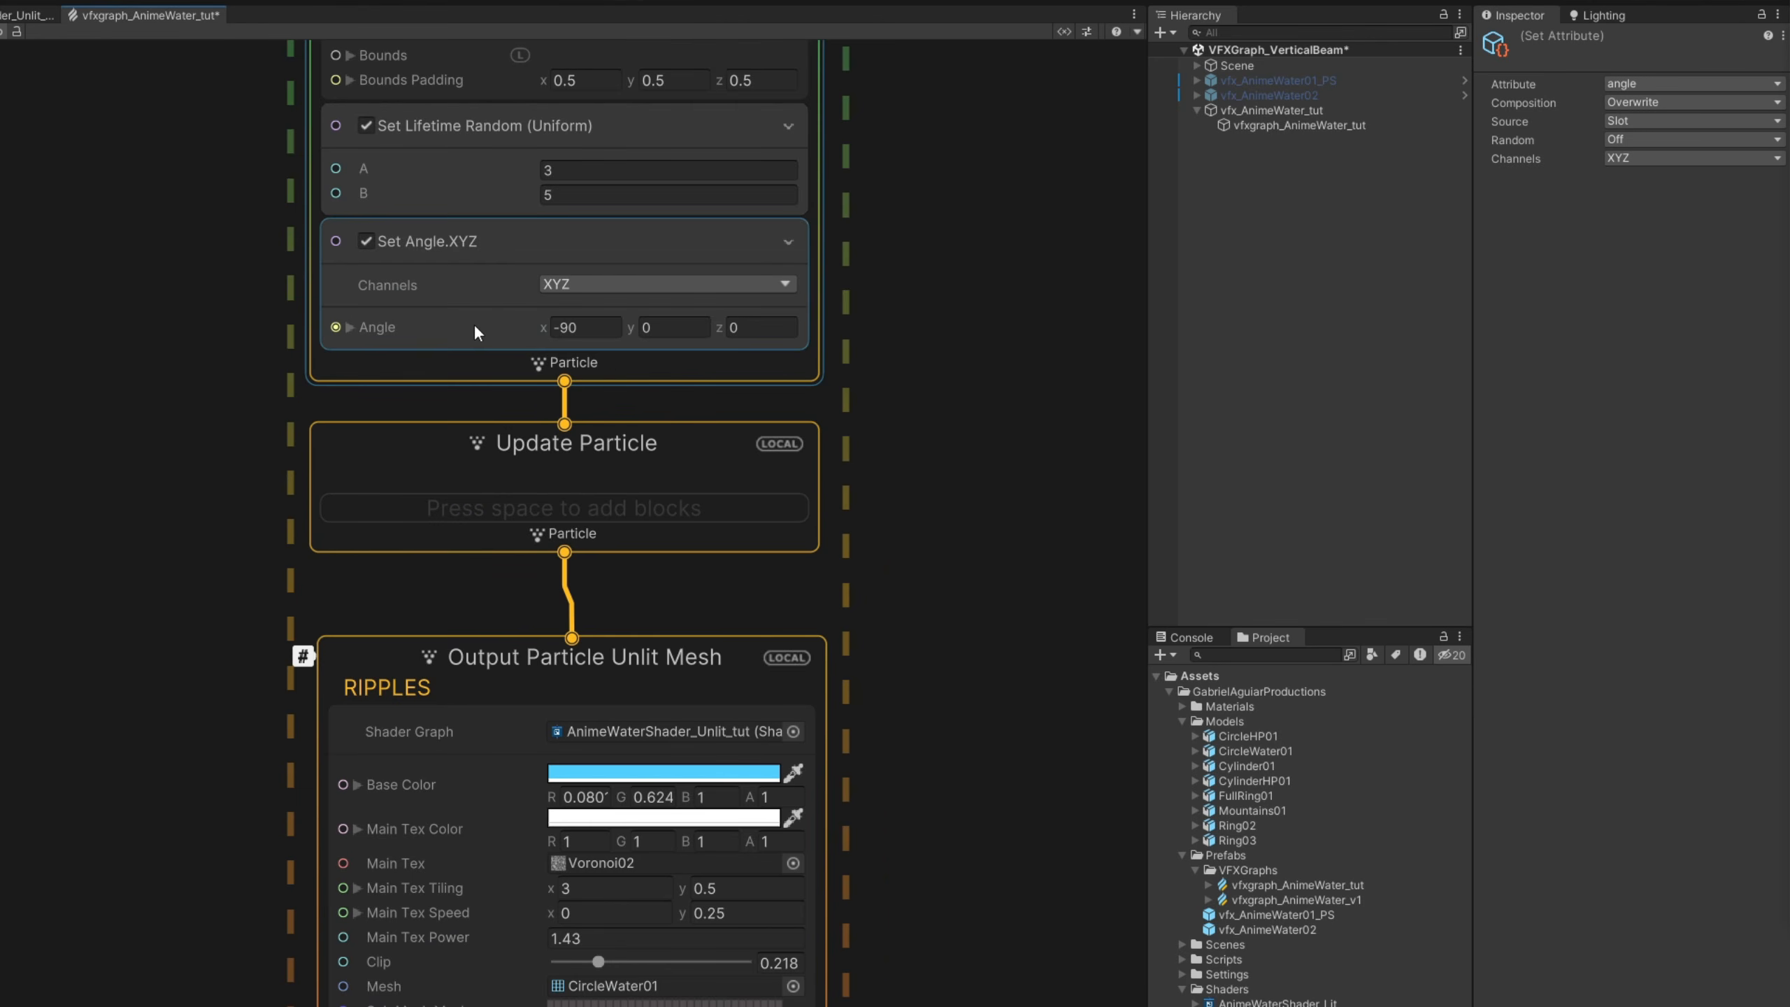
pyautogui.click(1062, 319)
pyautogui.click(1645, 136)
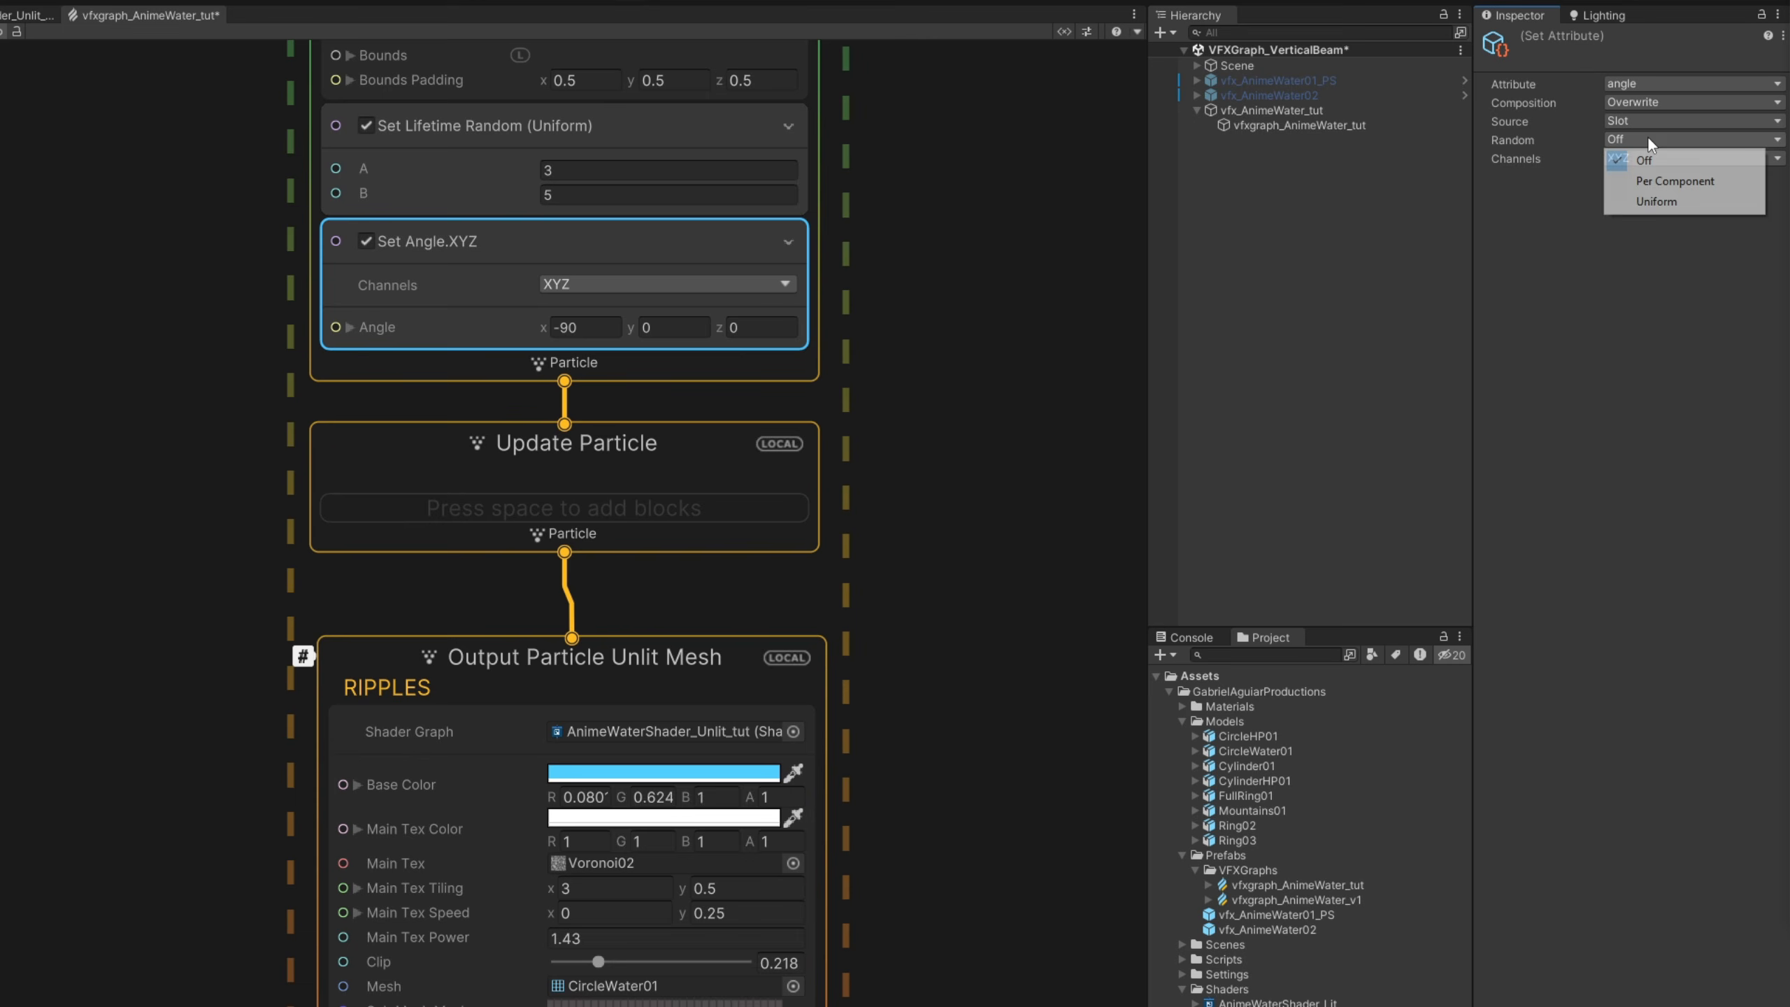
pyautogui.click(1653, 200)
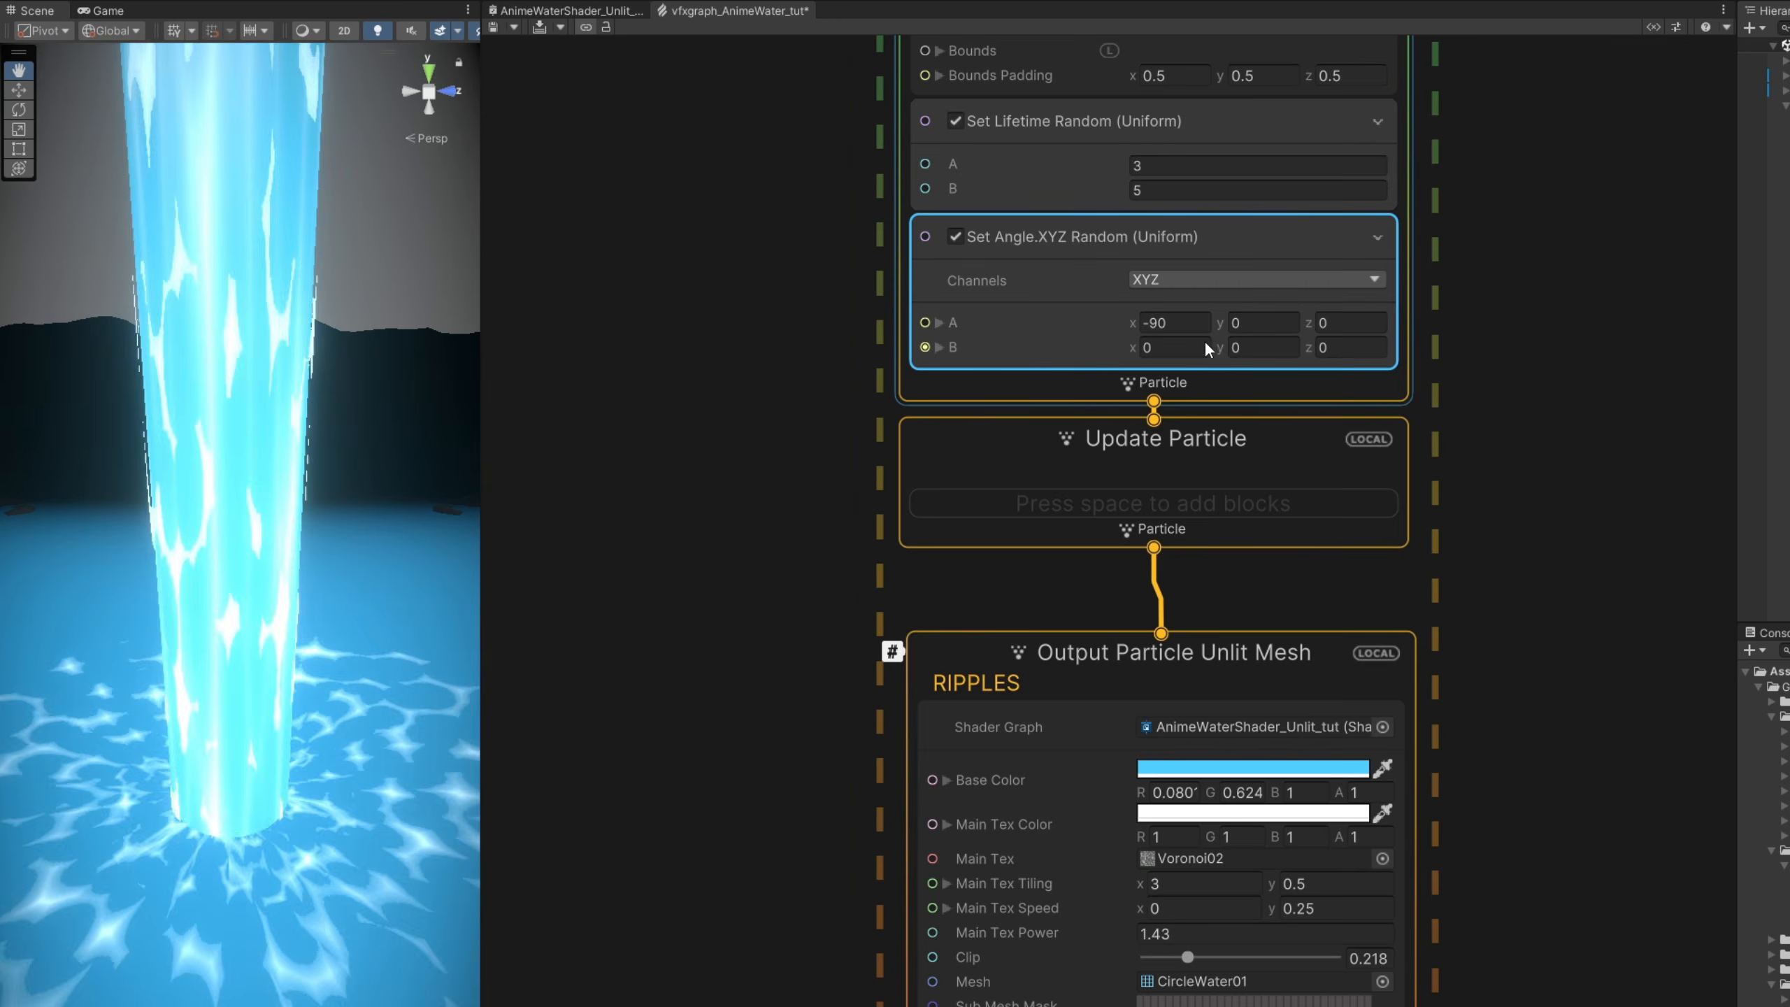
# - Set angle B's x to -90, A's y to 360 and B's y to -360 for random ripple rotation, and recompile the graph
pyautogui.click(613, 352)
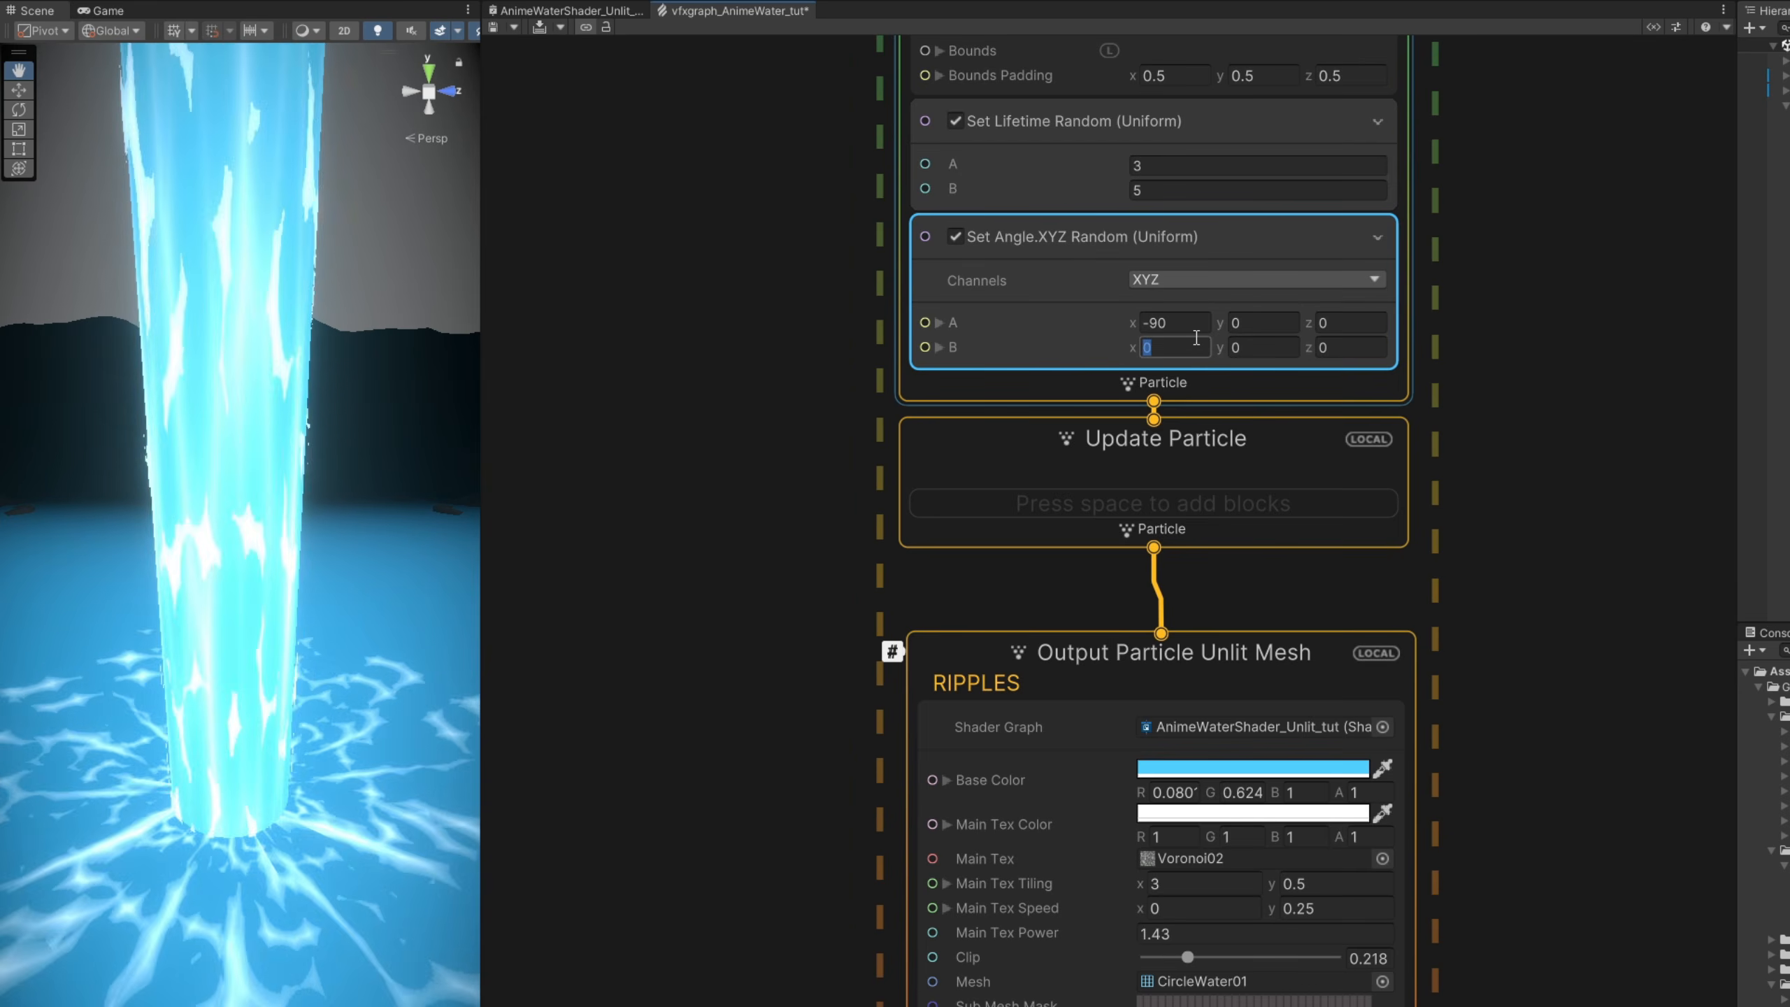
pyautogui.write('-90')
pyautogui.click(1259, 319)
pyautogui.write('360')
pyautogui.click(1258, 347)
pyautogui.write('-360')
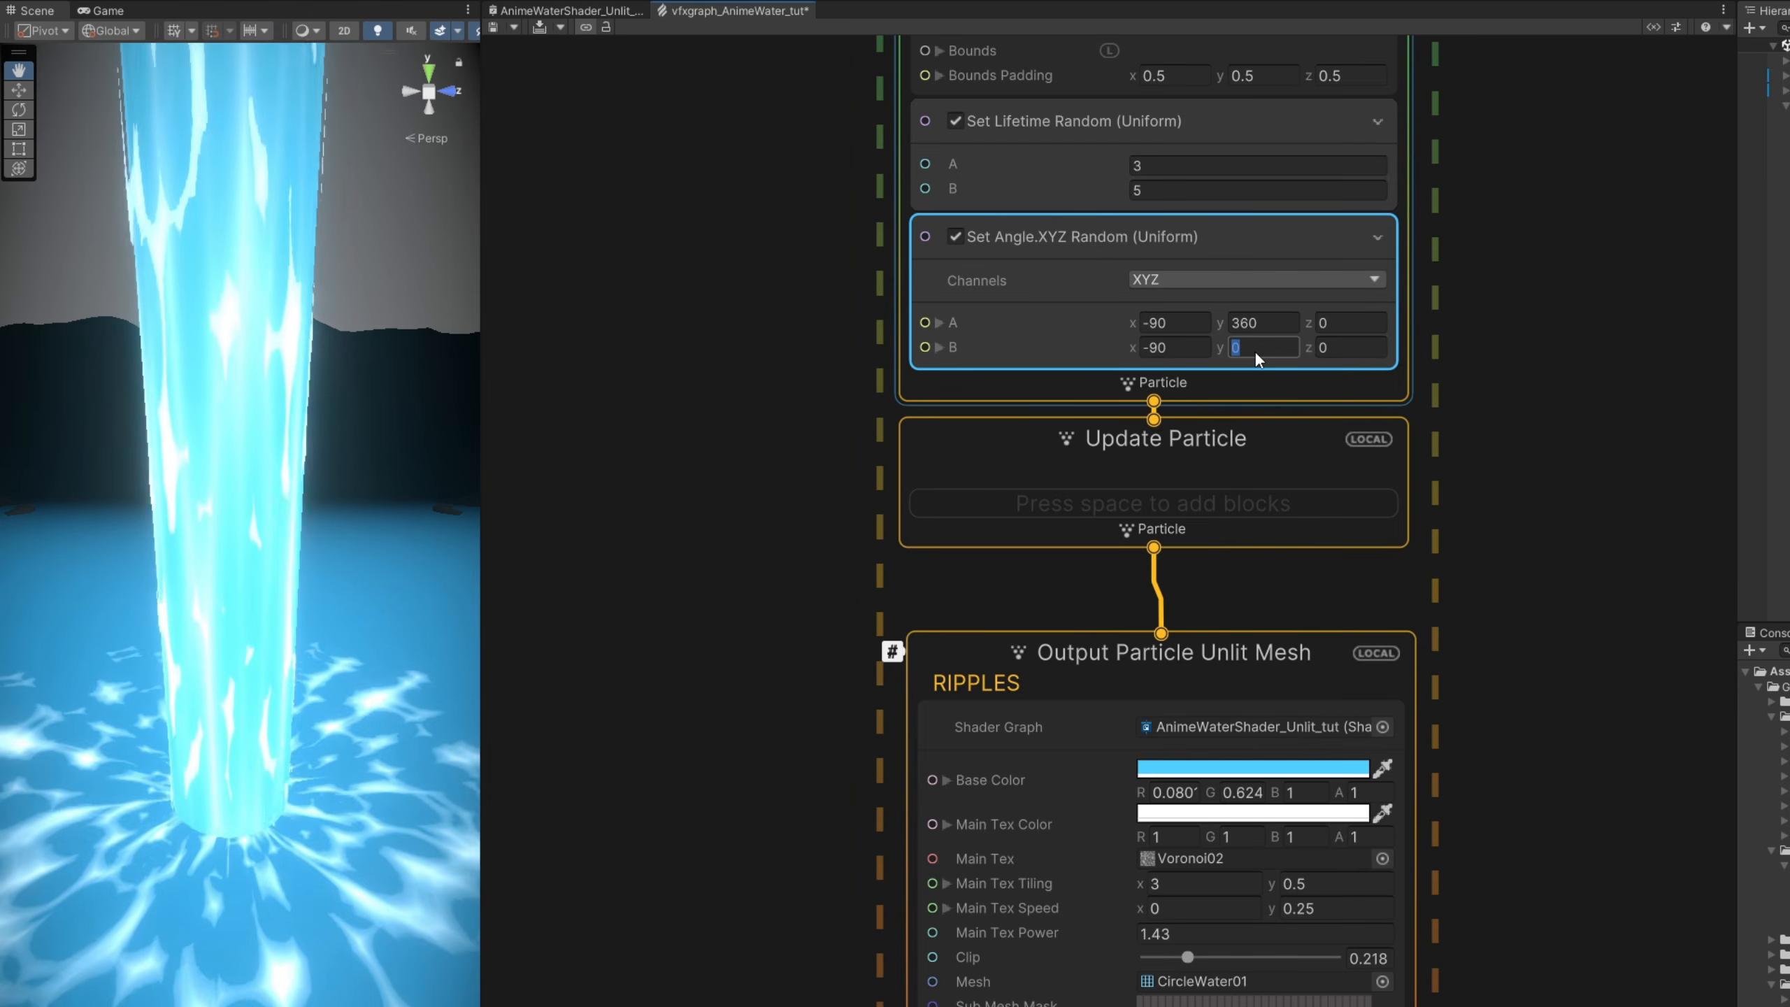
pyautogui.click(539, 28)
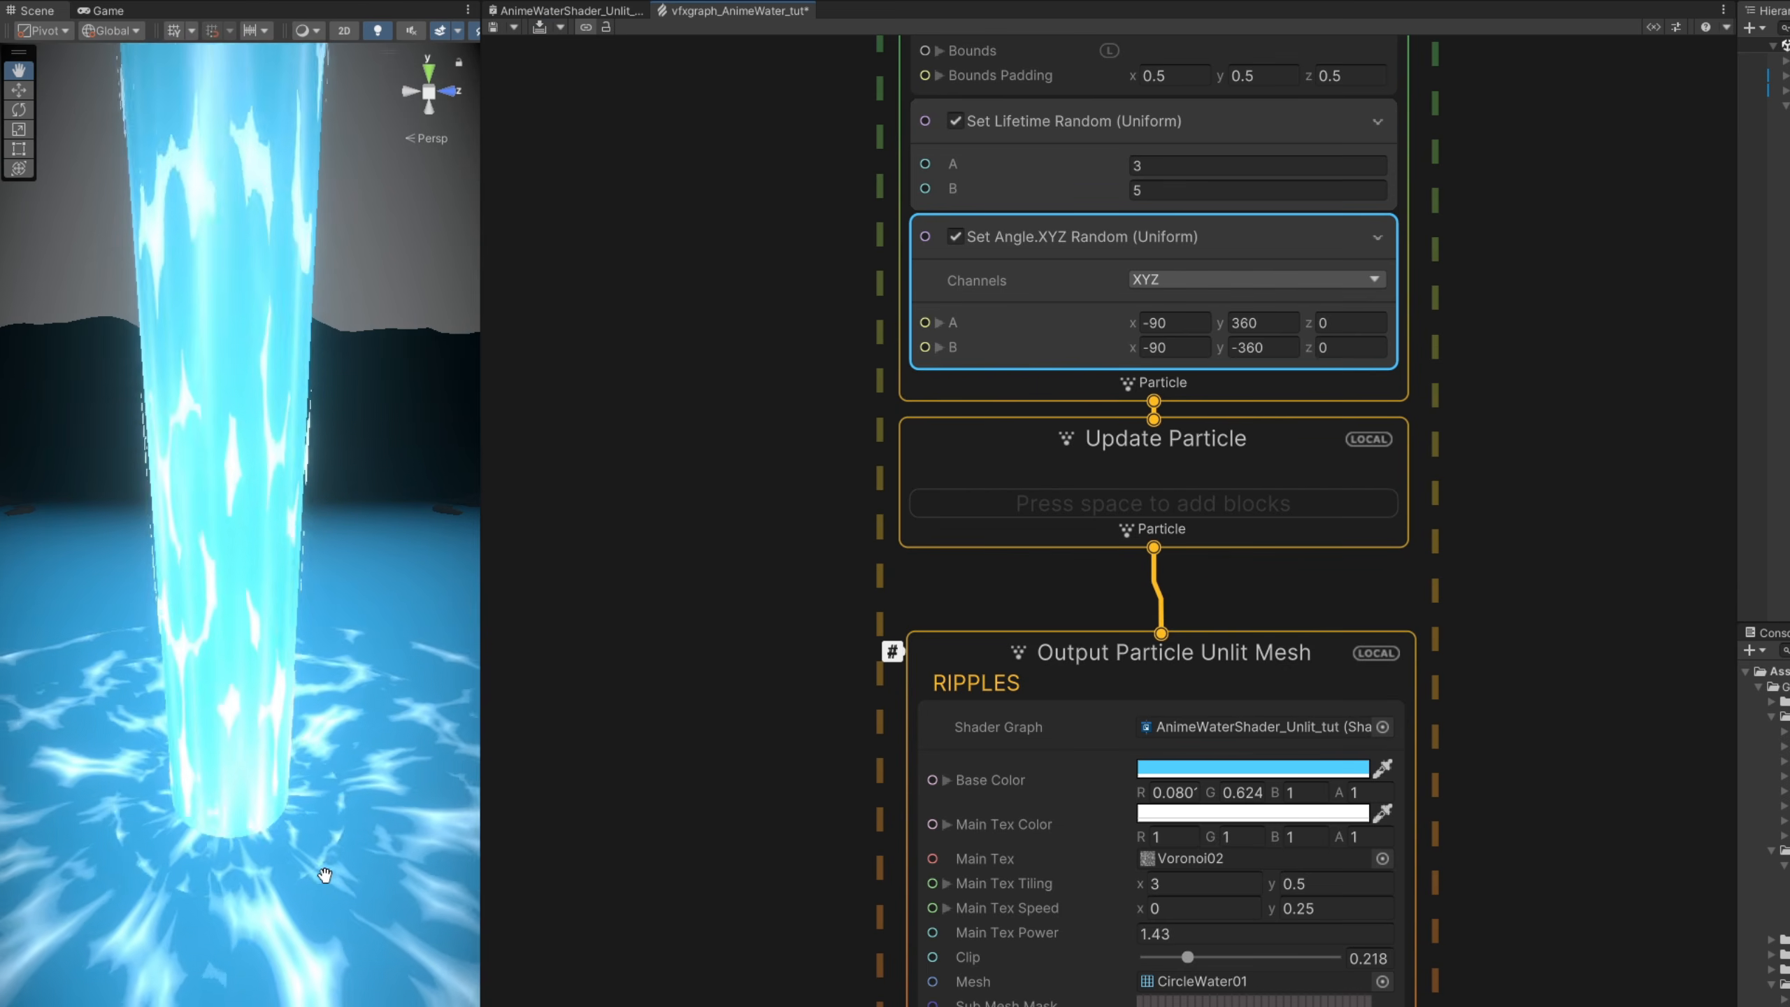
# - Raise the RIPPLES output's Clip to about 0.302
pyautogui.moveTo(511, 874); pyautogui.dragTo(559, 728, button='middle')
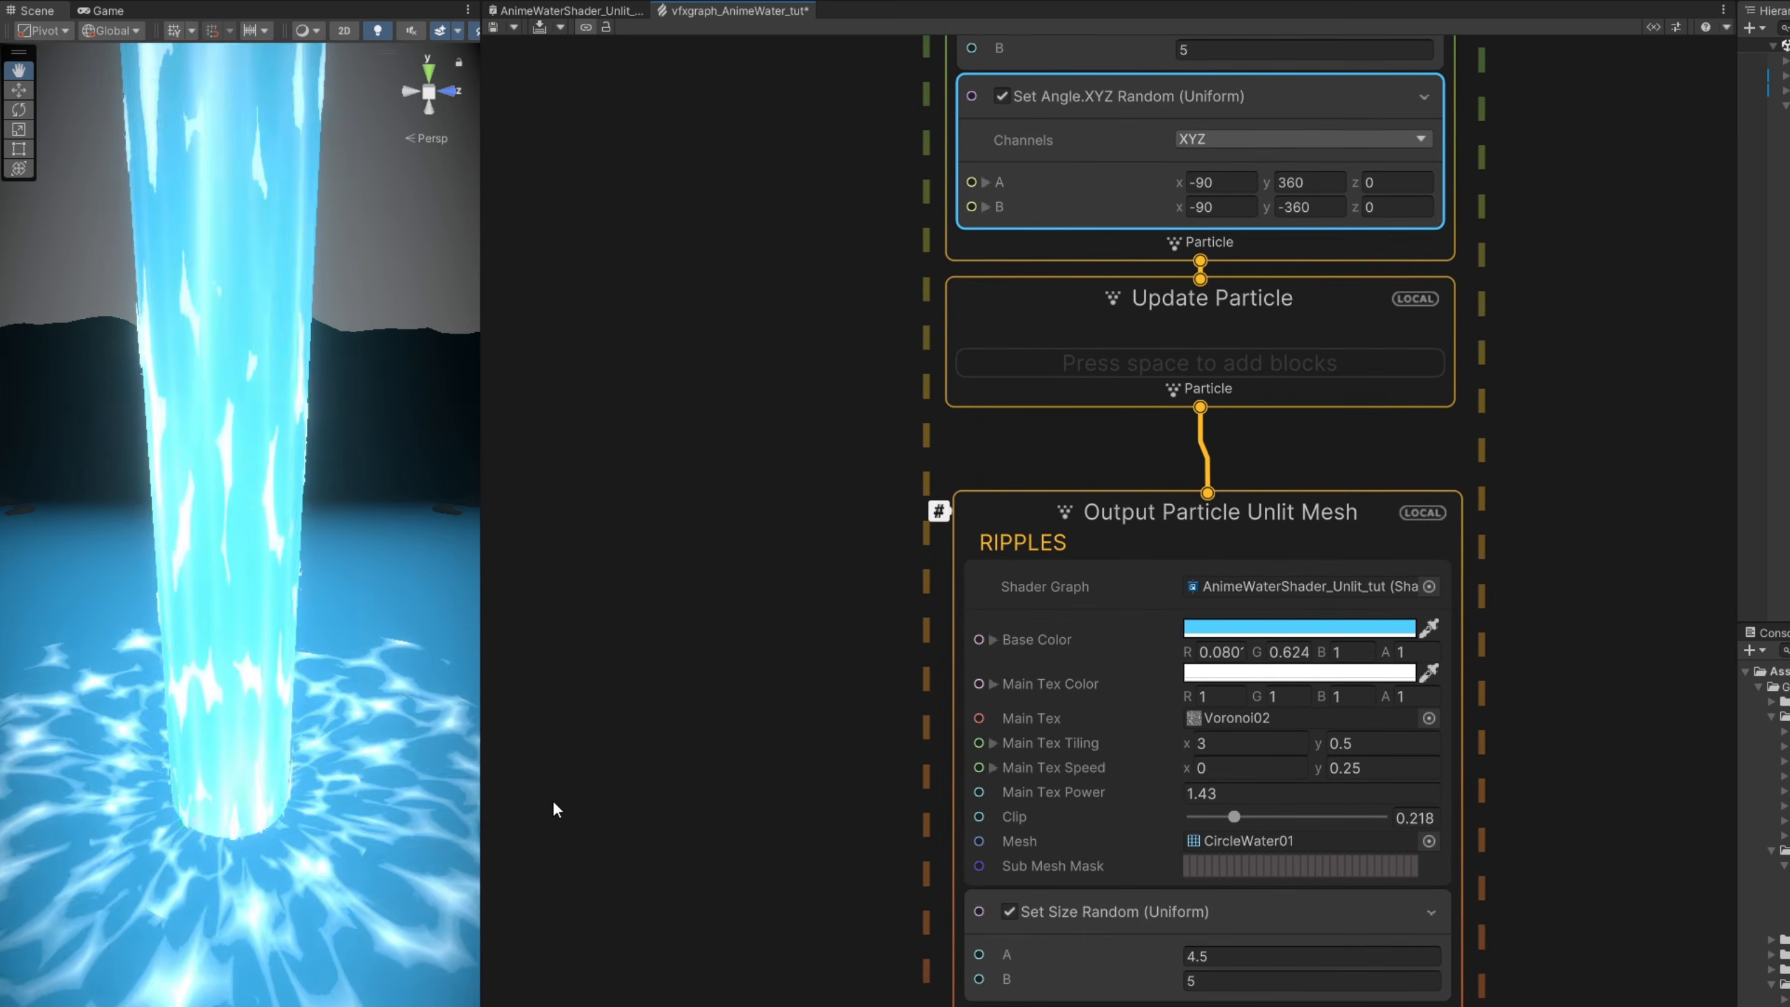
pyautogui.moveTo(564, 800); pyautogui.dragTo(720, 729, button='middle')
pyautogui.moveTo(1403, 746)
pyautogui.mouseDown()
pyautogui.moveTo(1496, 747)
pyautogui.moveTo(1406, 746)
pyautogui.mouseUp()
# - Add a Sample Curve node in the empty graph area beside the RIPPLES output
pyautogui.click(624, 716)
pyautogui.press('space')
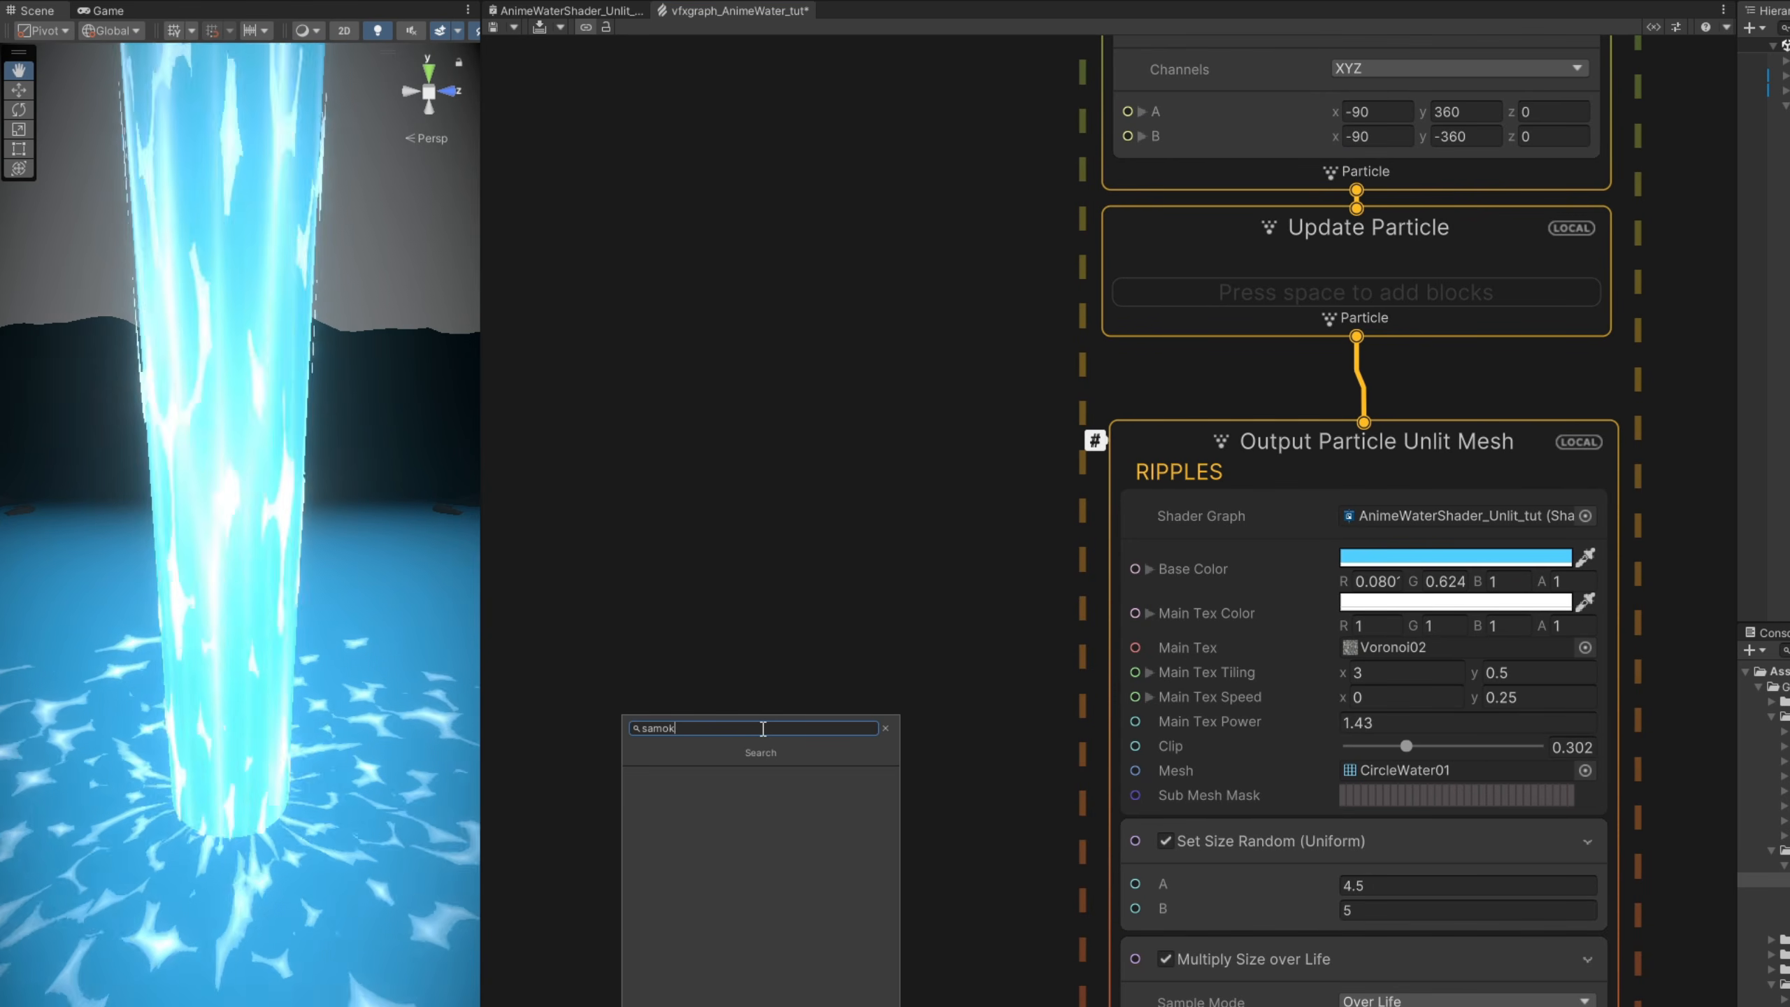
pyautogui.write('sam')
pyautogui.press('Down')
pyautogui.press('Return')
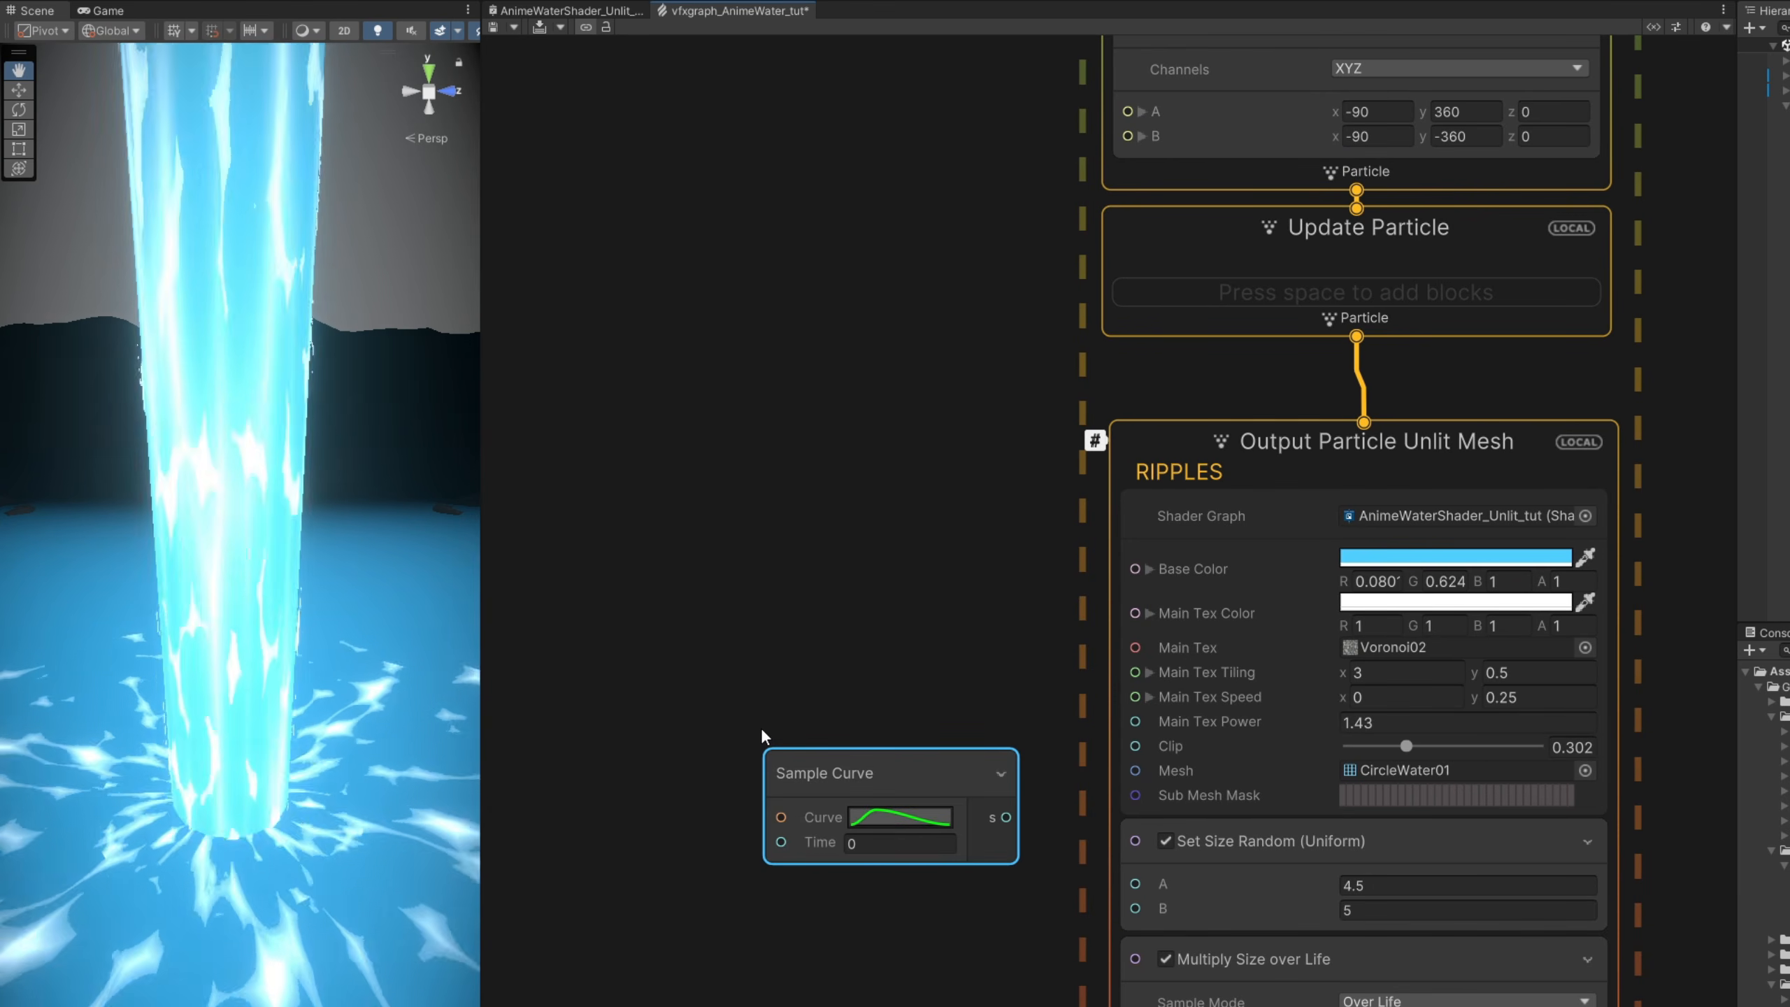
# - Add an Age Over Lifetime [0..1] node and connect its output to the Sample Curve's Time input
pyautogui.press('space')
pyautogui.write('age over')
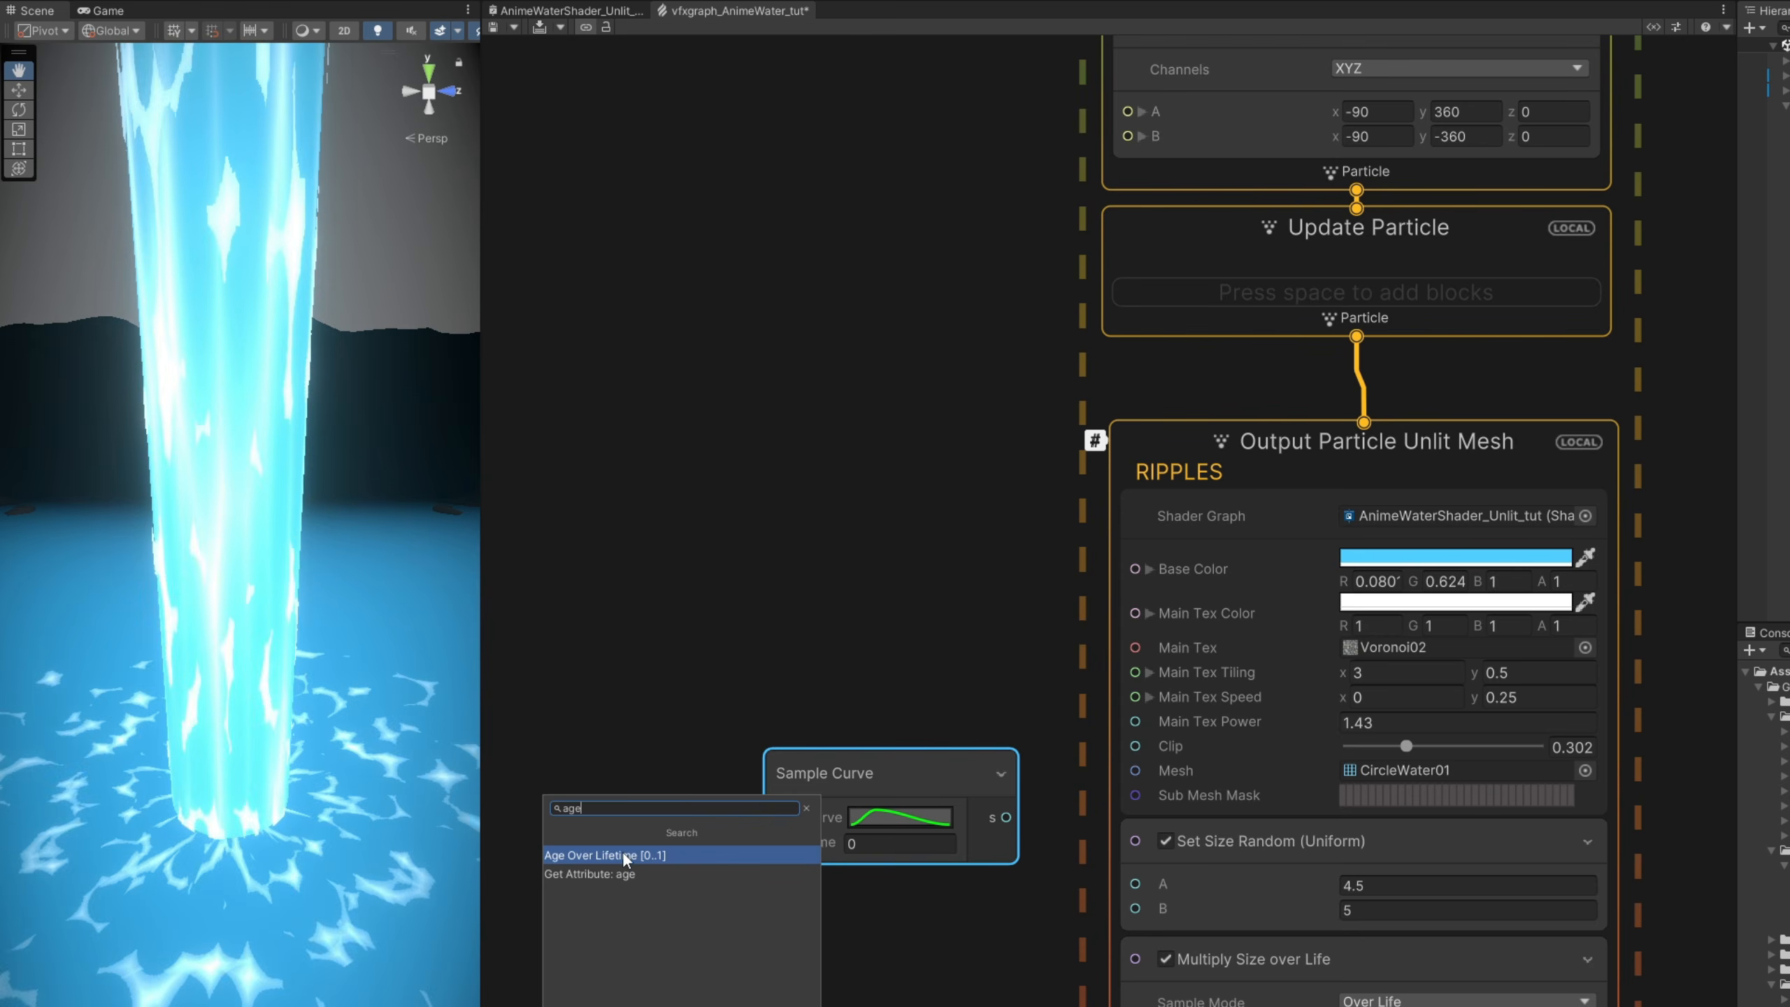
pyautogui.press('Return')
pyautogui.moveTo(744, 859); pyautogui.dragTo(595, 799)
pyautogui.moveTo(742, 841); pyautogui.dragTo(781, 842)
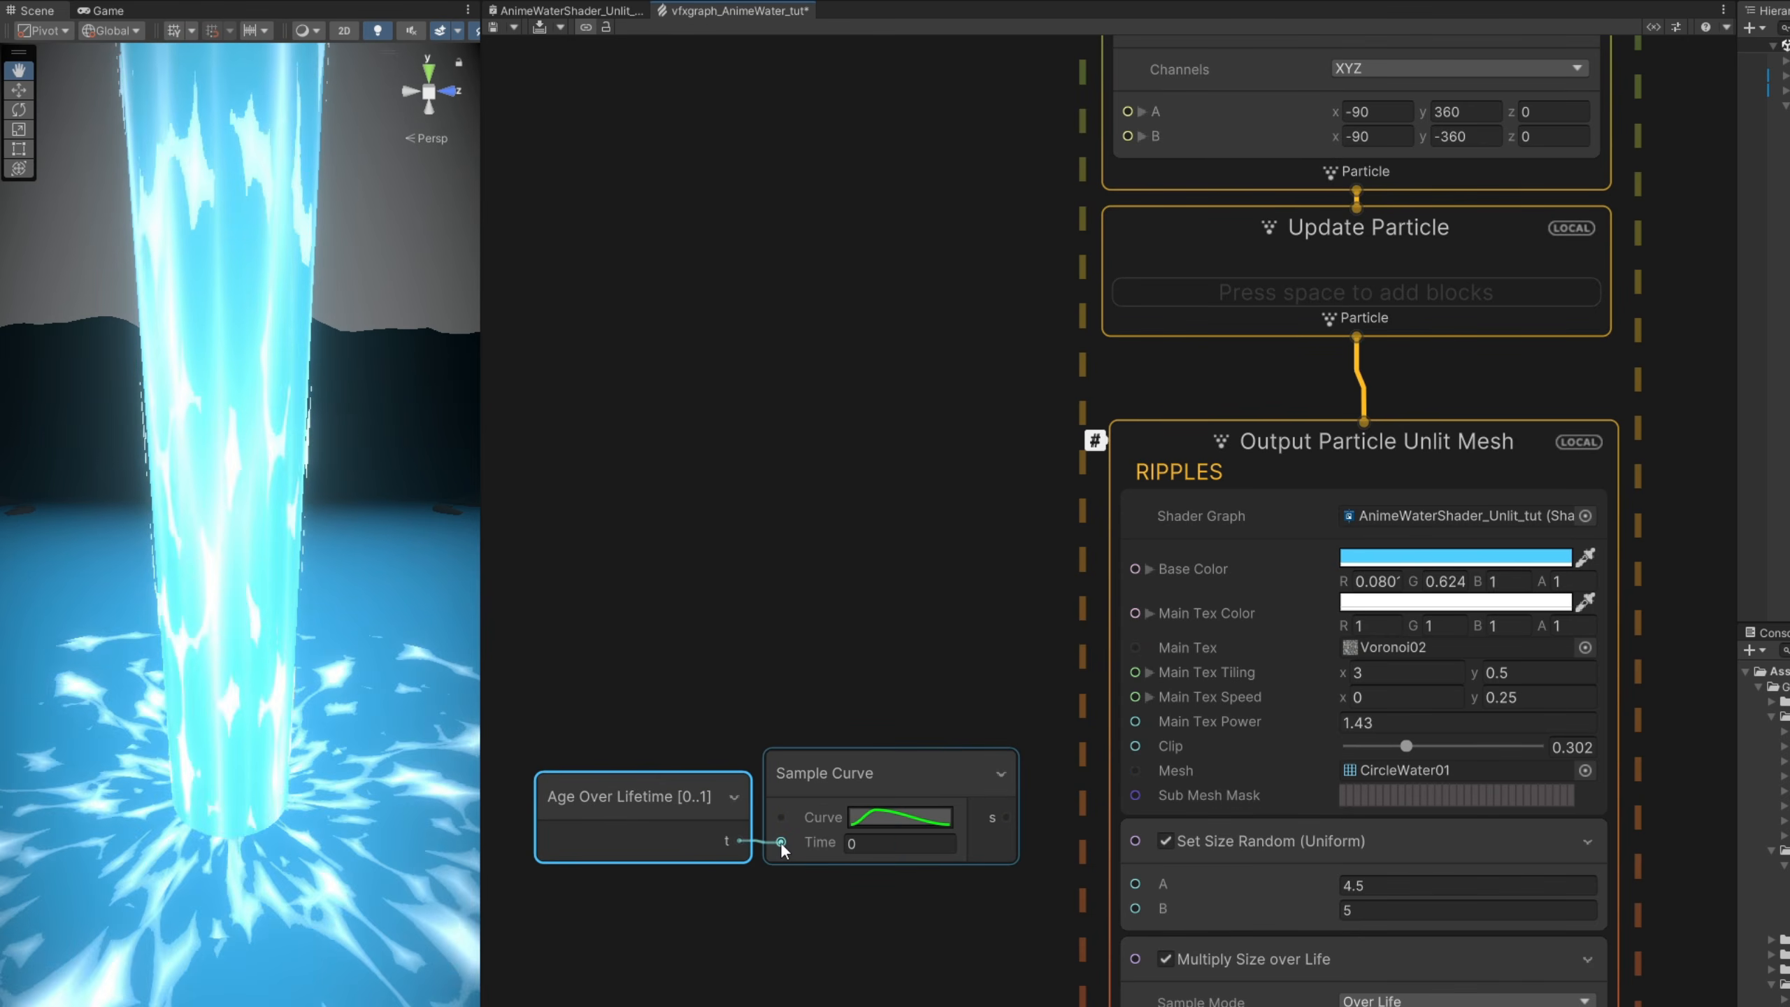
# - Set the Sample Curve node to the ease-in preset rising from 0 to 1 and connect its output to the RIPPLES output's Clip
pyautogui.click(905, 818)
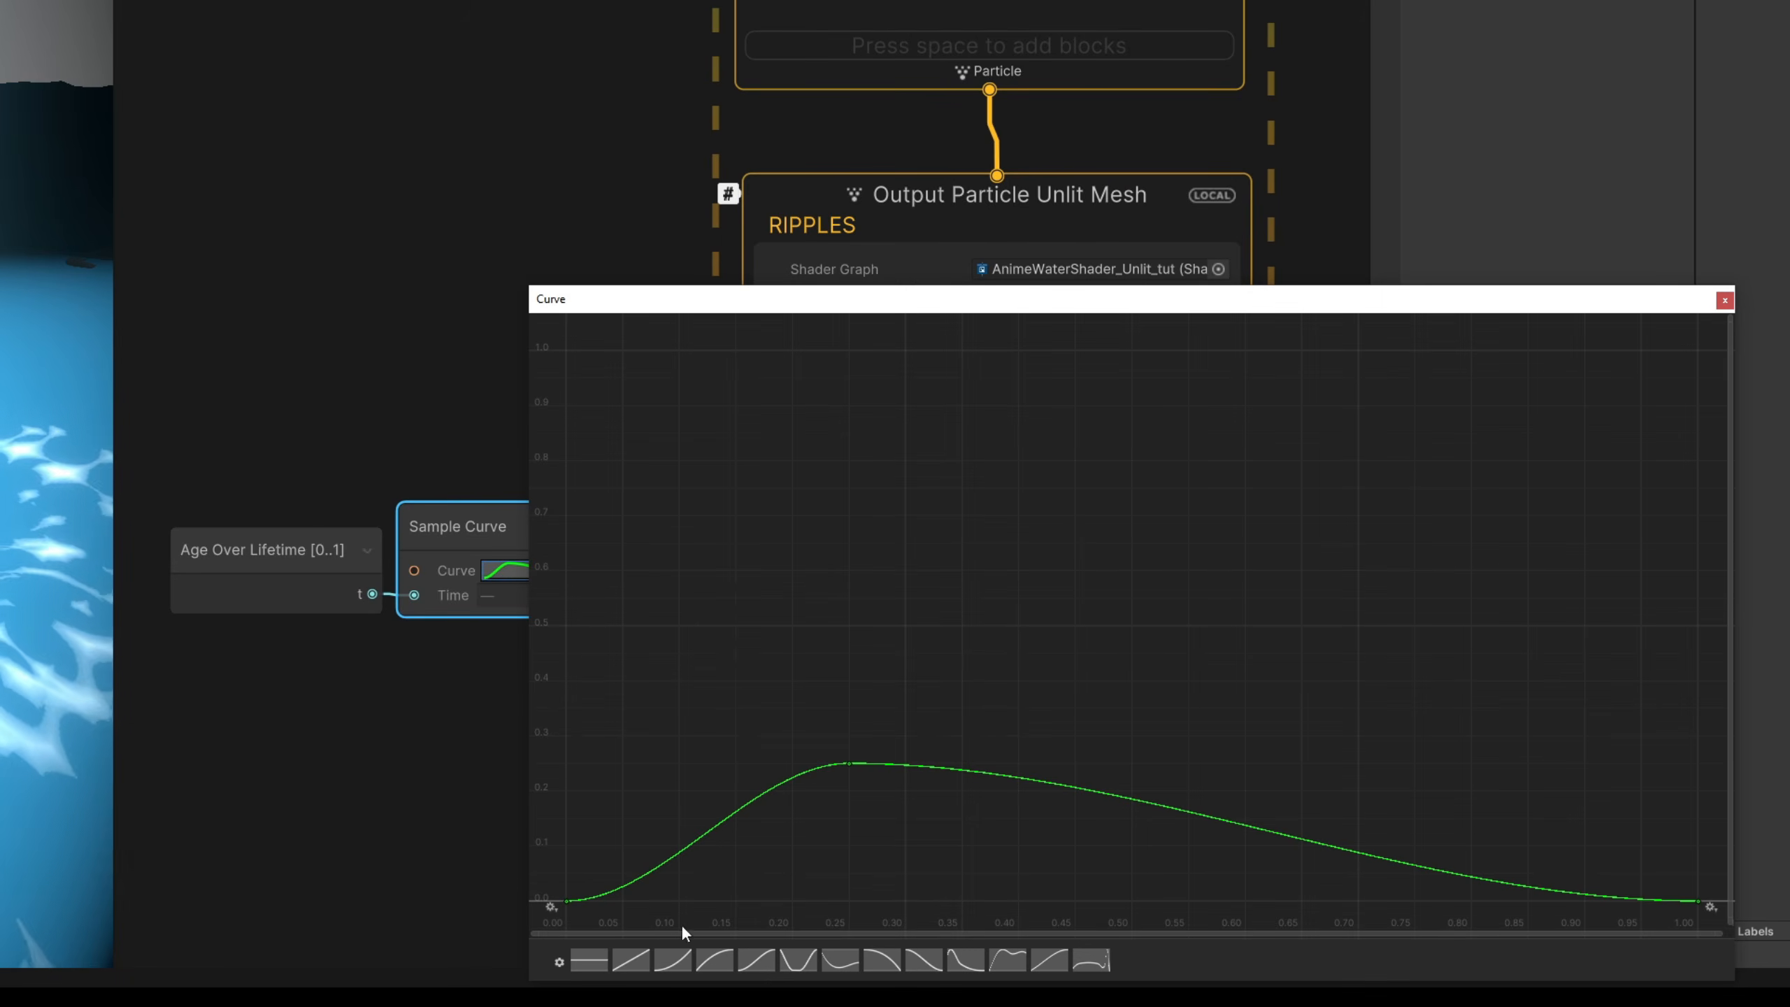
pyautogui.click(630, 961)
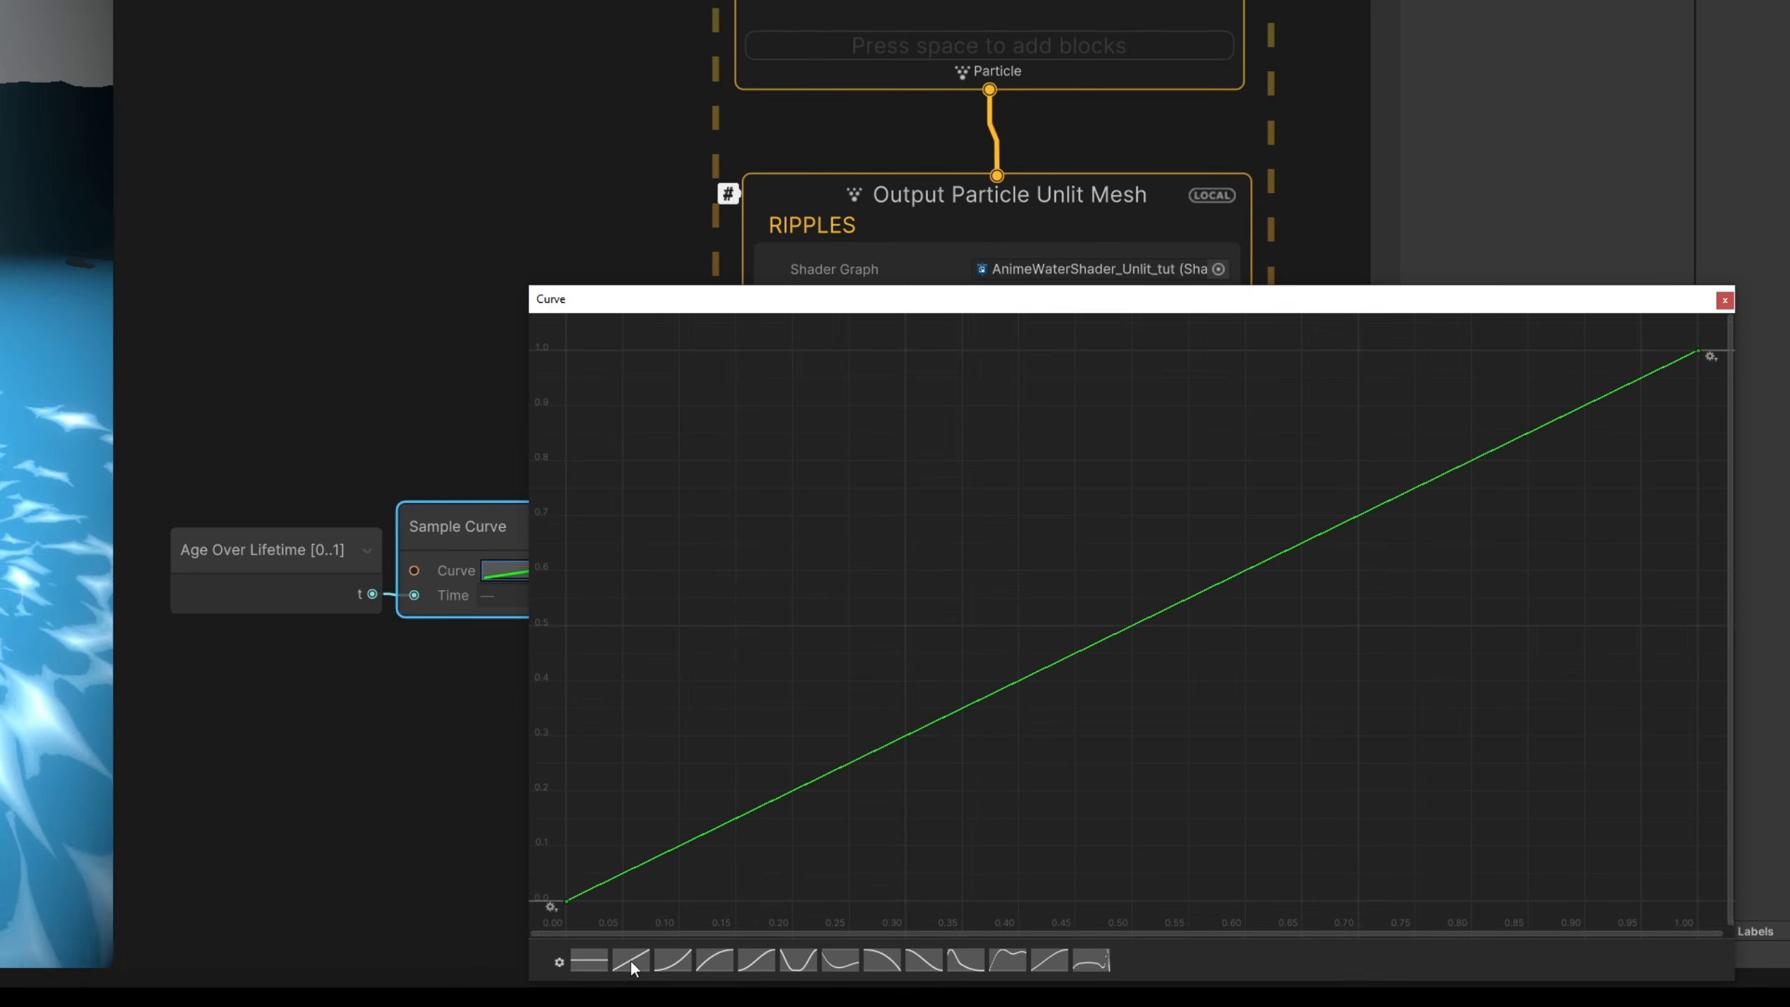
pyautogui.click(673, 960)
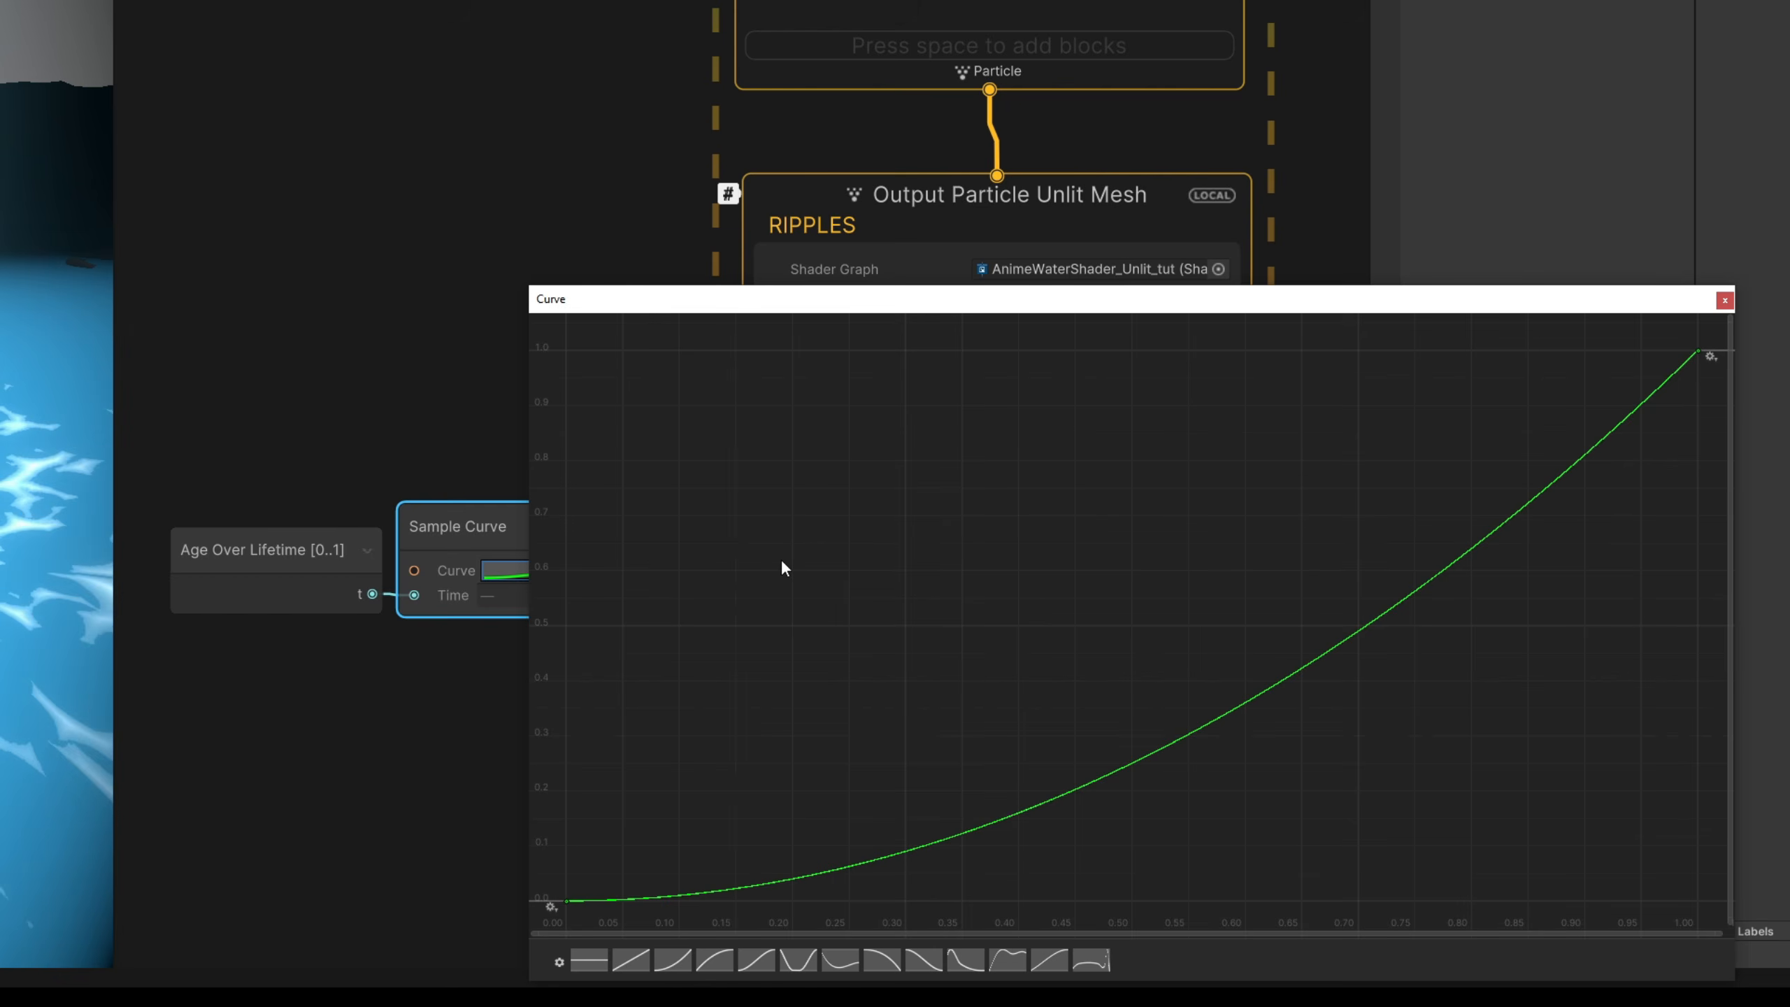
pyautogui.click(385, 522)
pyautogui.moveTo(638, 571); pyautogui.dragTo(767, 498)
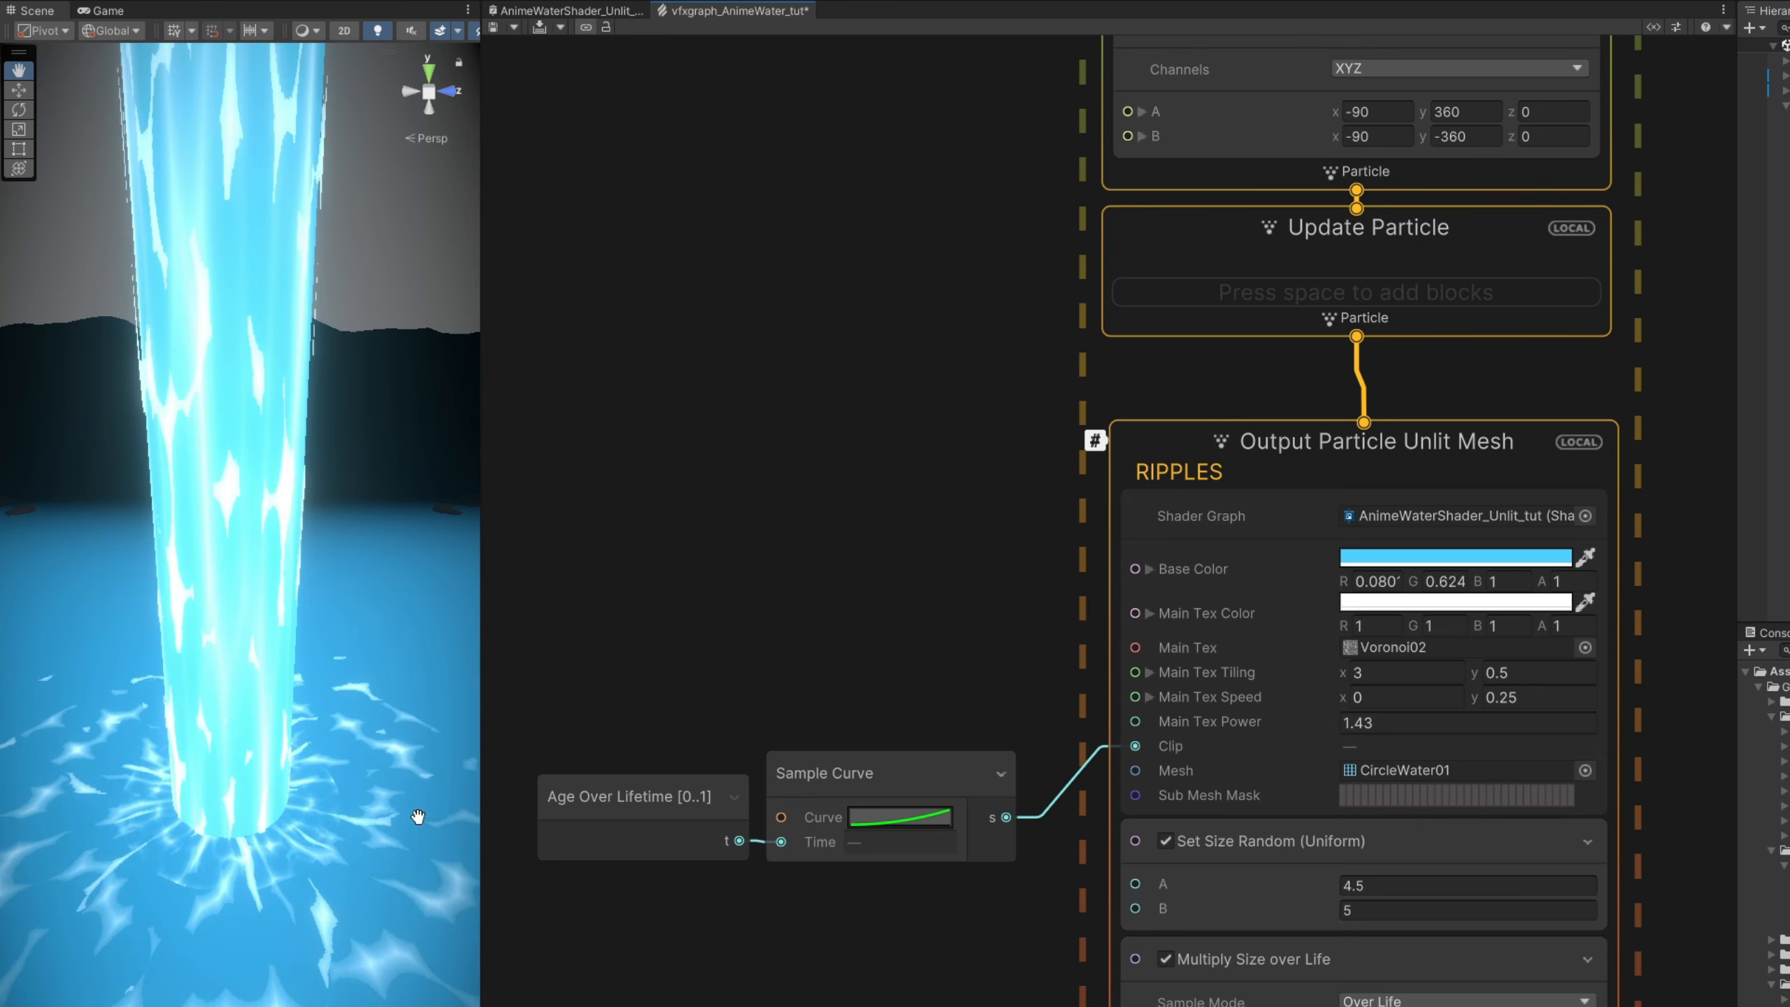
# - Move the first key of the Sample Curve to about time 0.103 and value 0.235
pyautogui.click(898, 817)
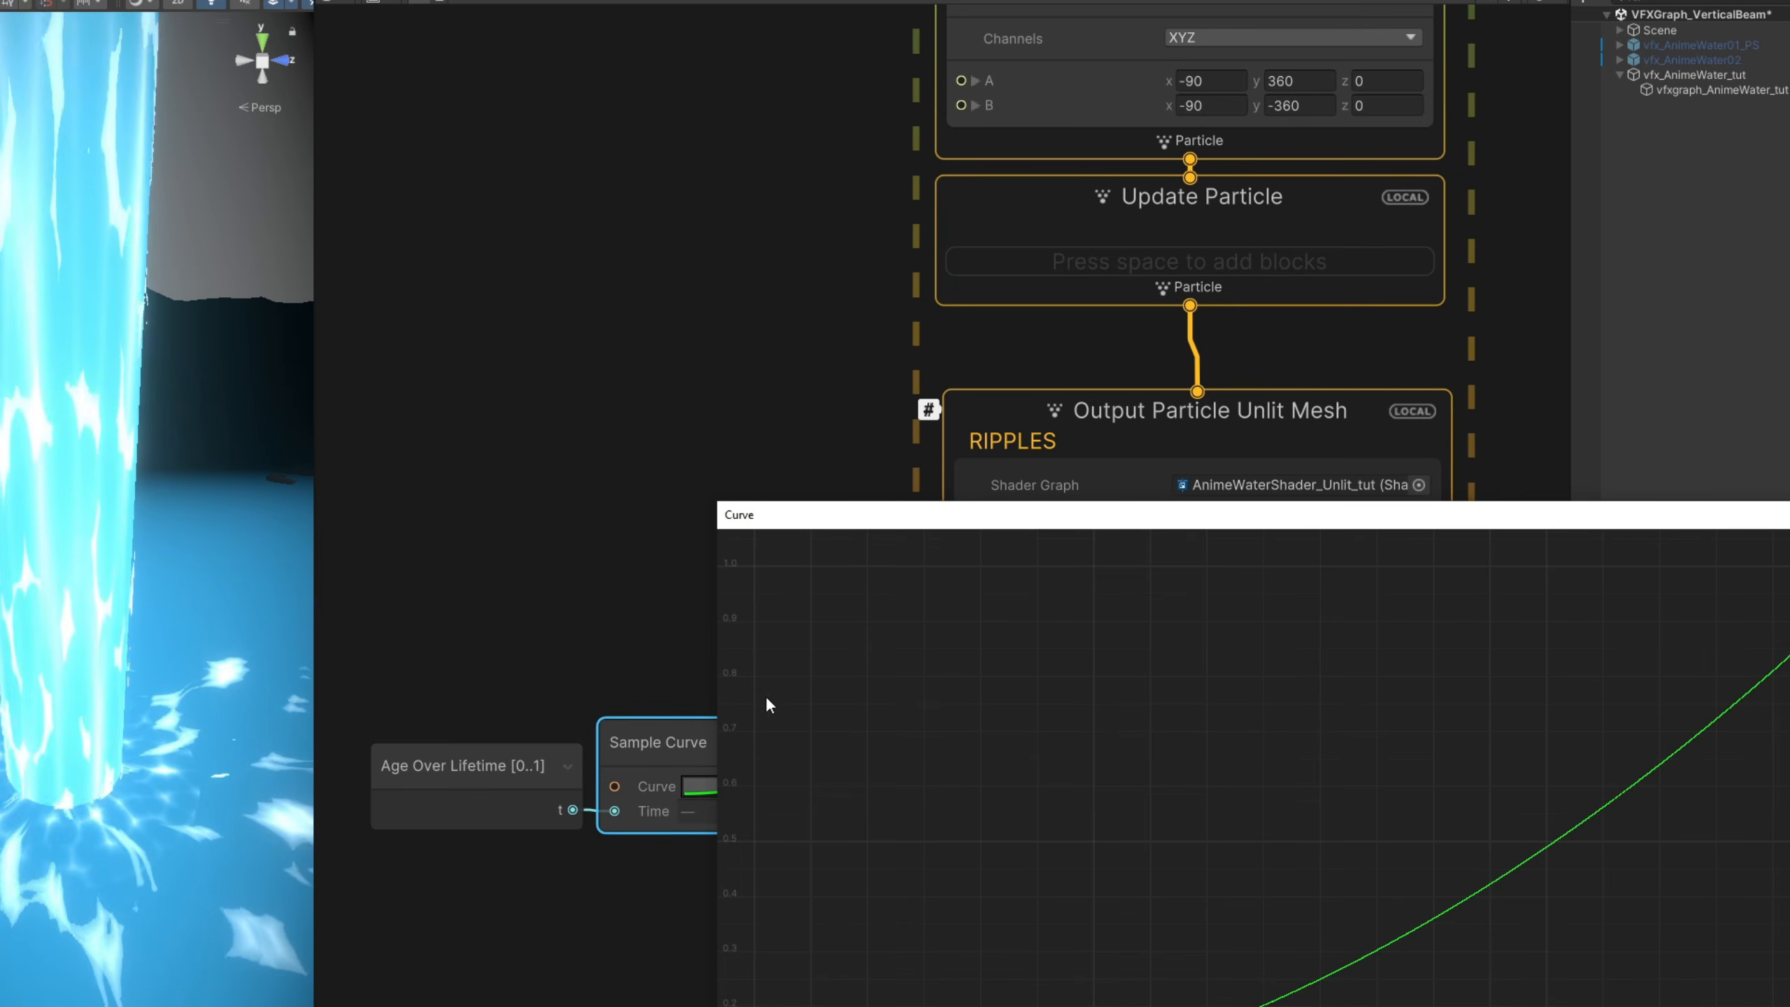
pyautogui.moveTo(804, 515); pyautogui.dragTo(679, 309)
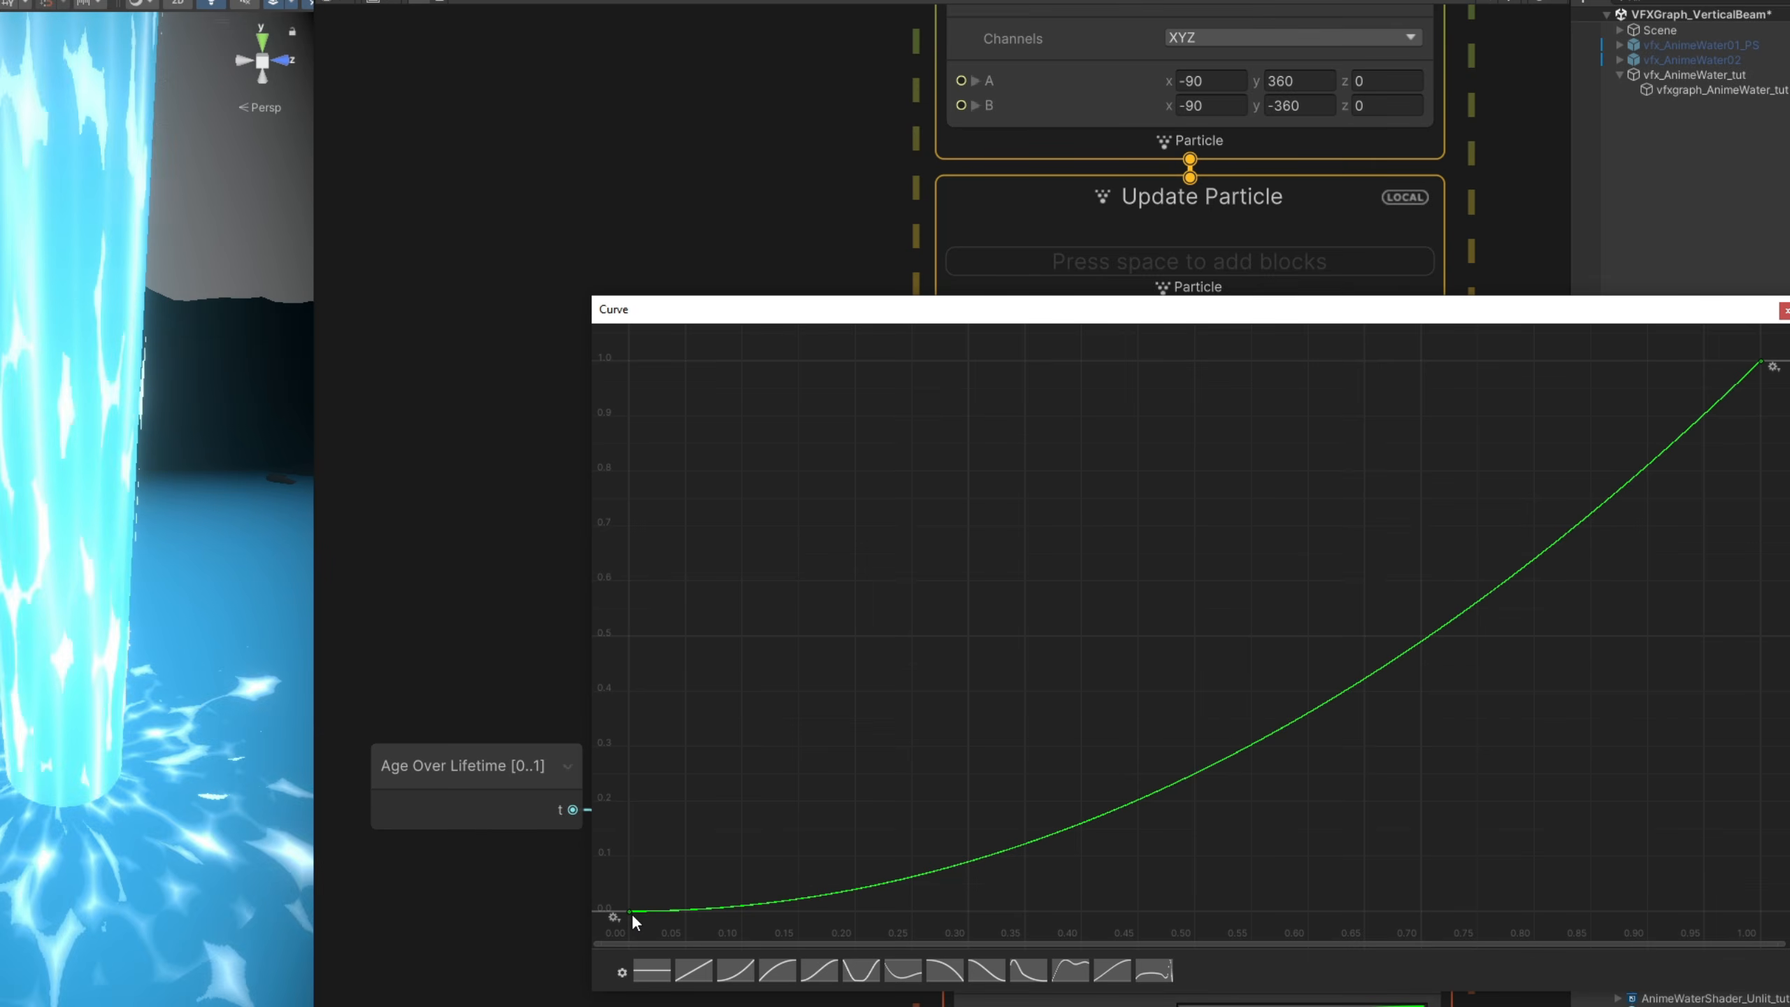
pyautogui.moveTo(629, 911); pyautogui.dragTo(745, 784)
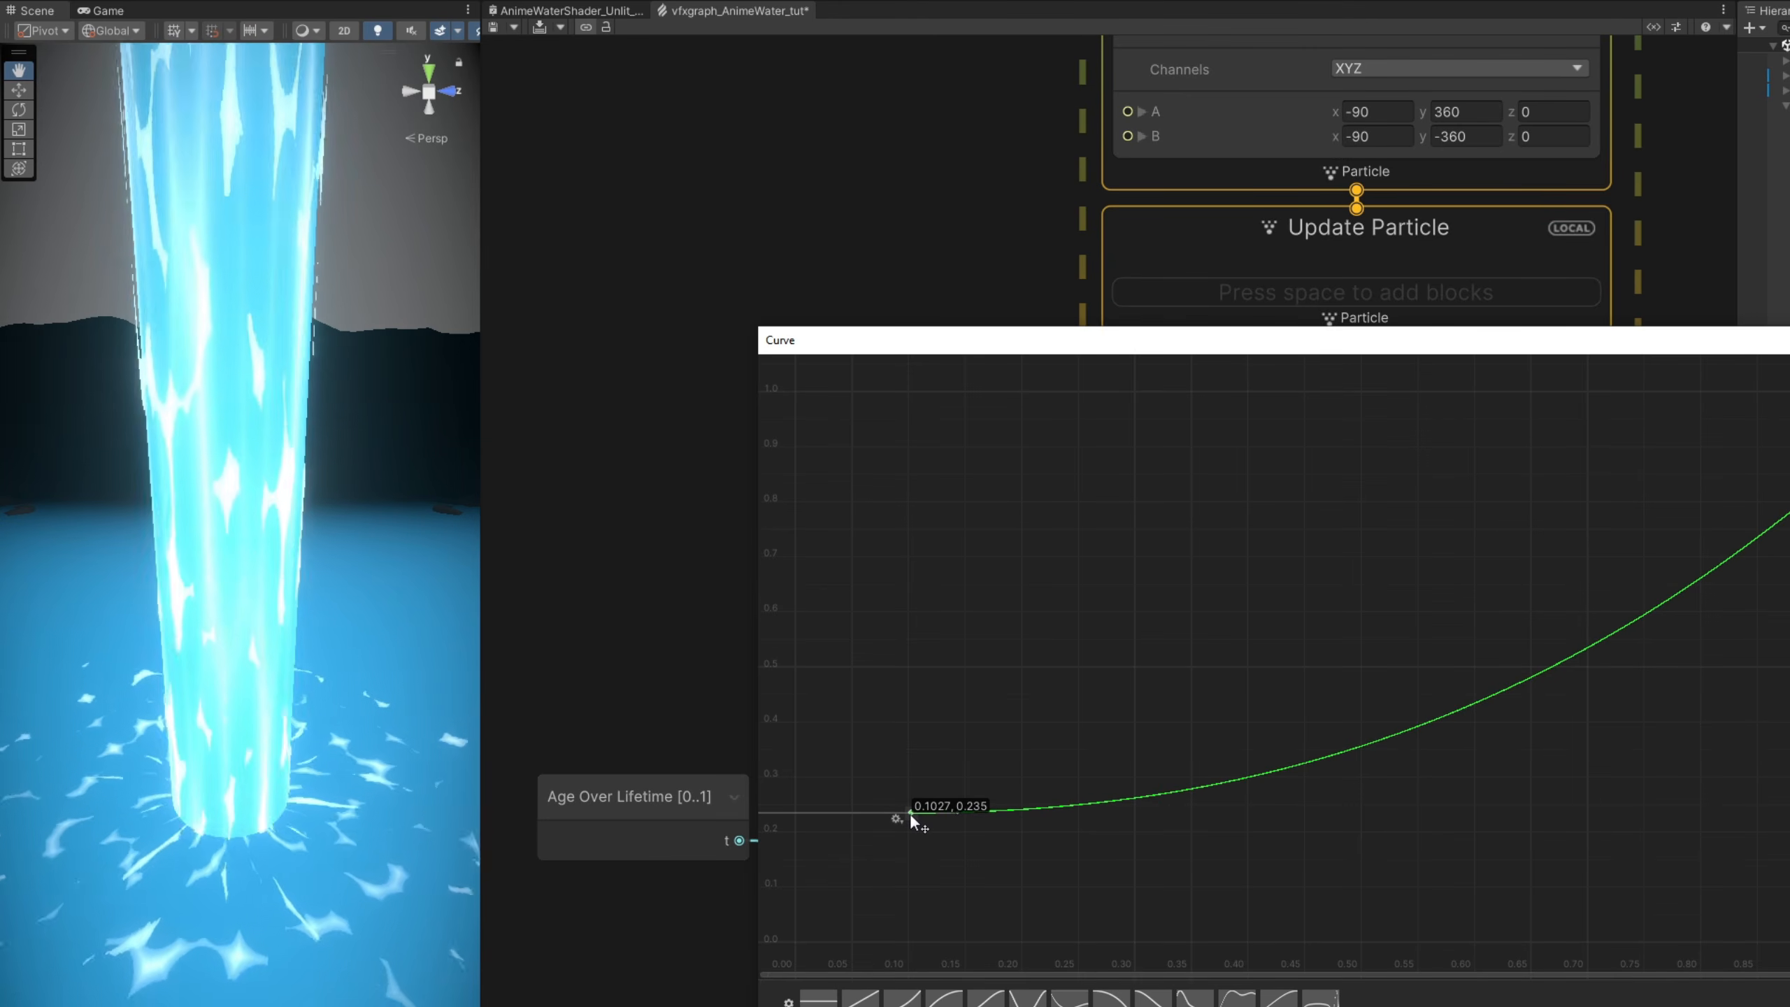
pyautogui.click(753, 308)
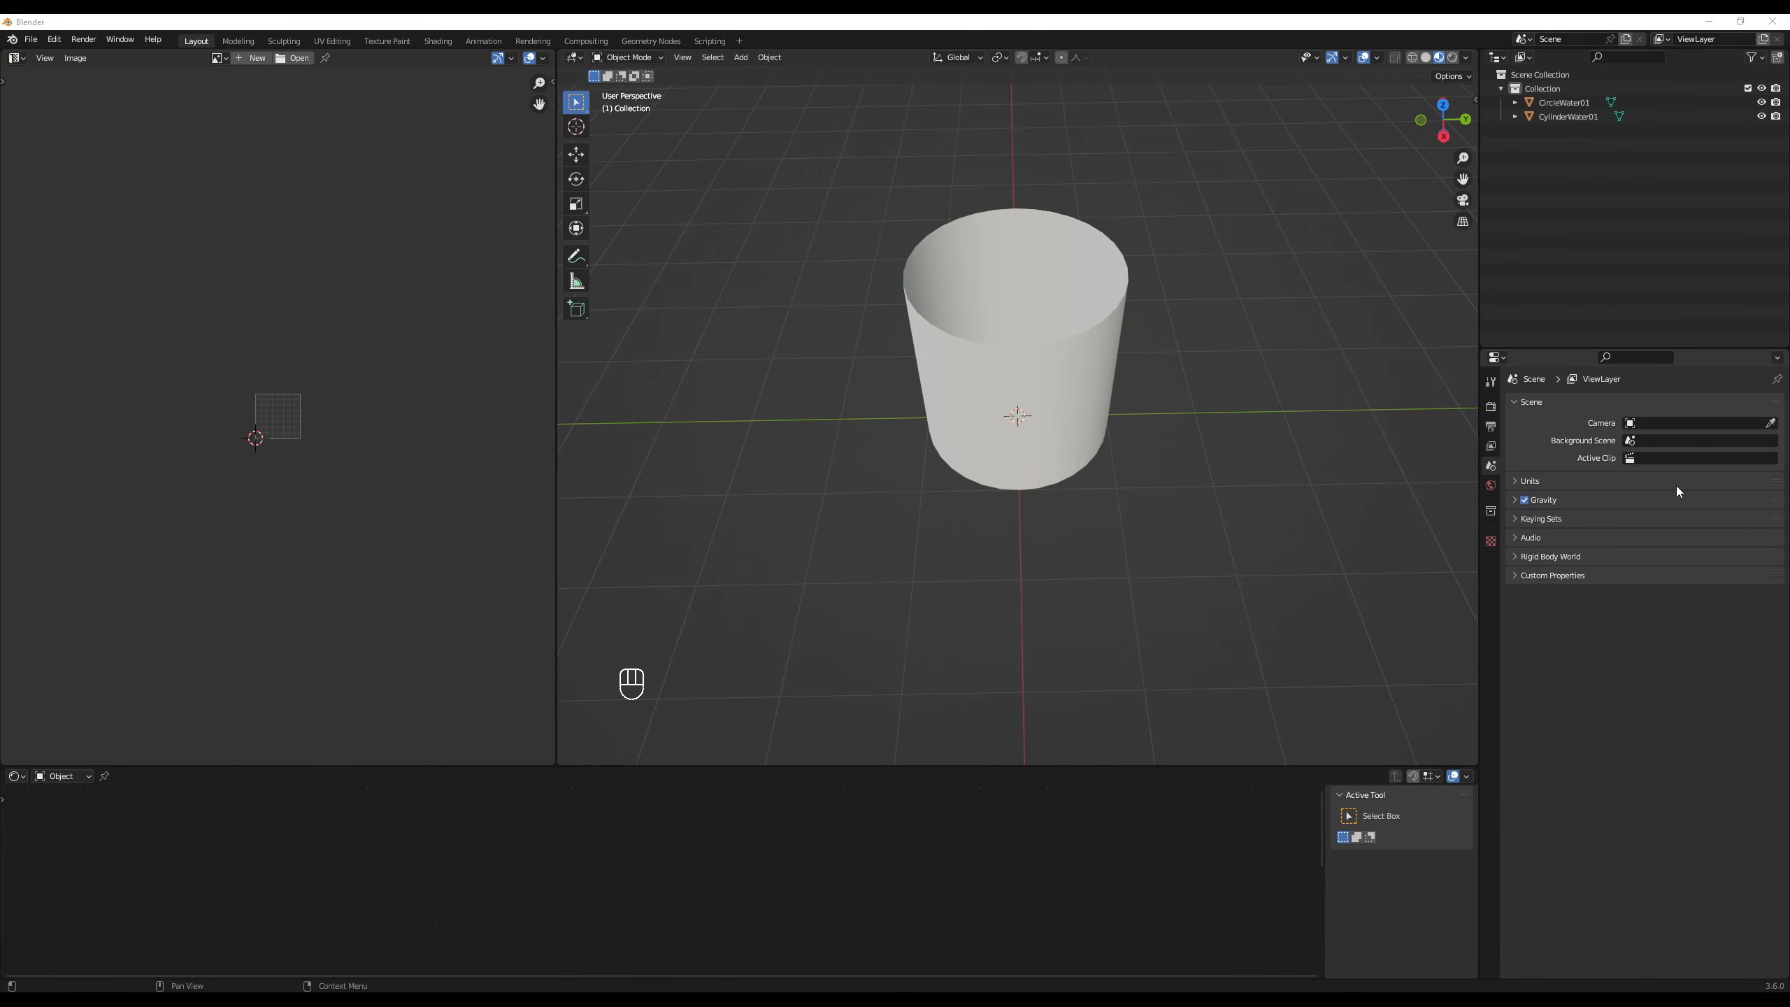
# - Switch to Blender, add an uncapped 32-vertex cylinder with 1 m radius and 2 m depth, and isolate it in local view
pyautogui.moveTo(1144, 532); pyautogui.dragTo(1116, 534, button='middle')
pyautogui.moveTo(1085, 471)
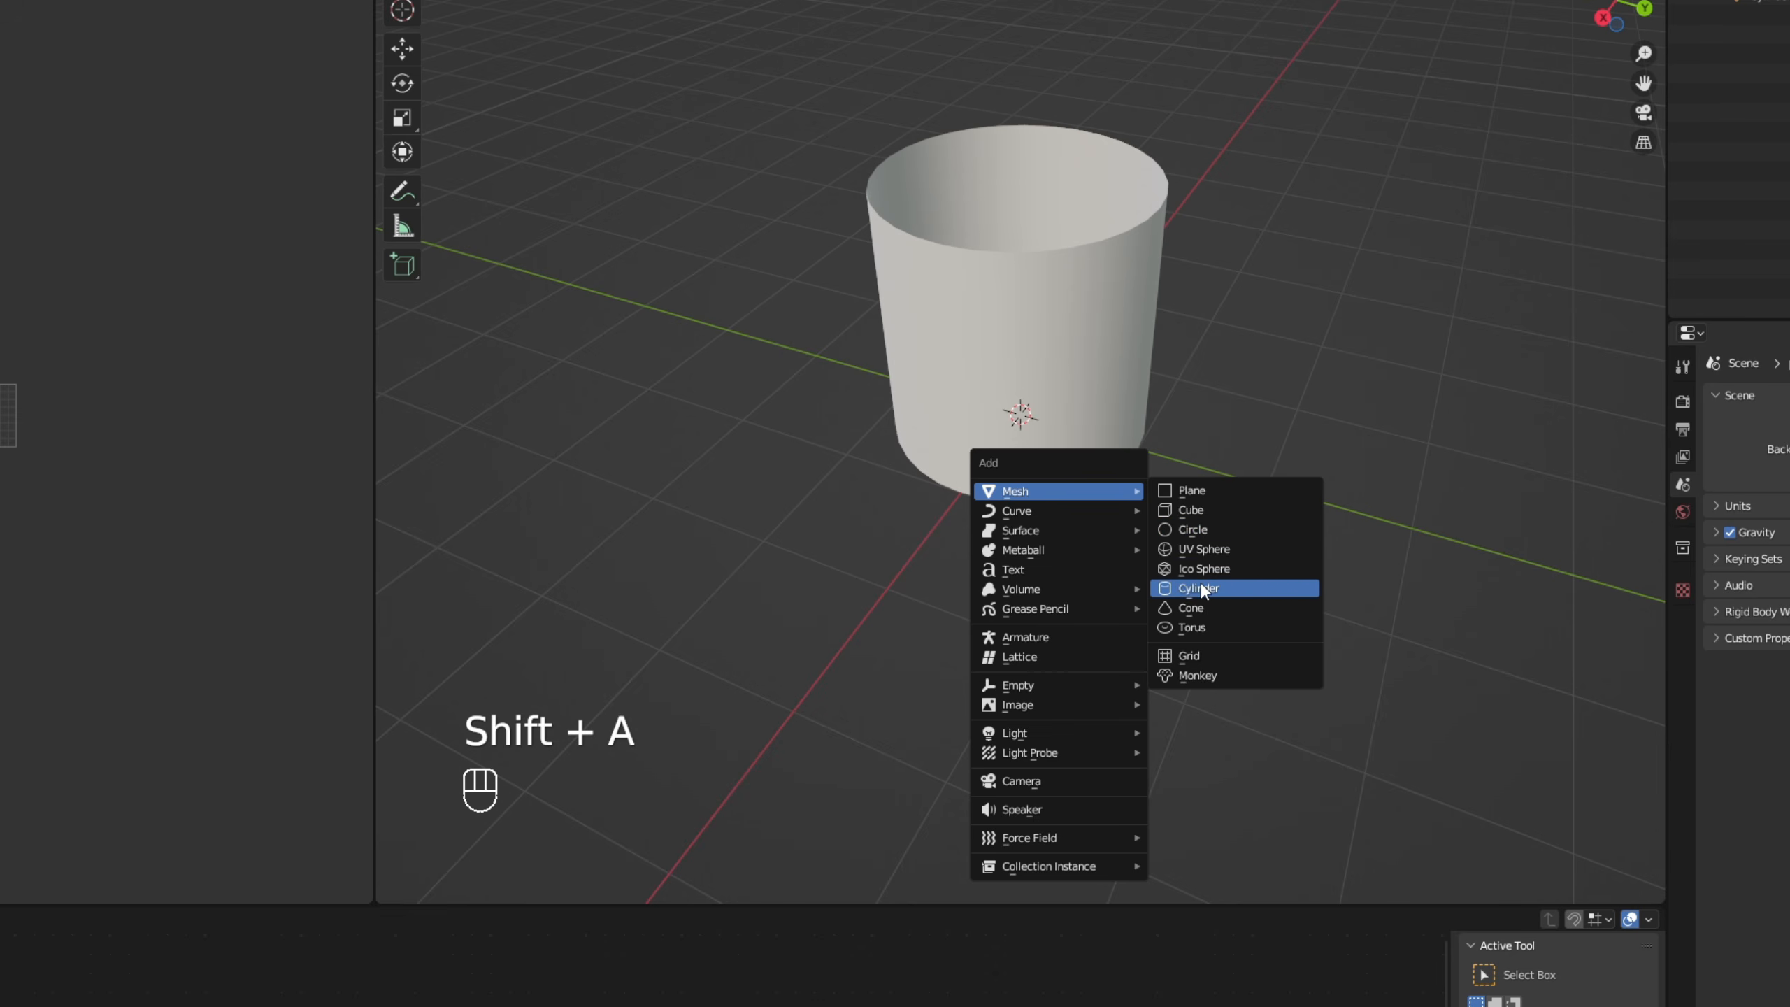
pyautogui.click(1200, 588)
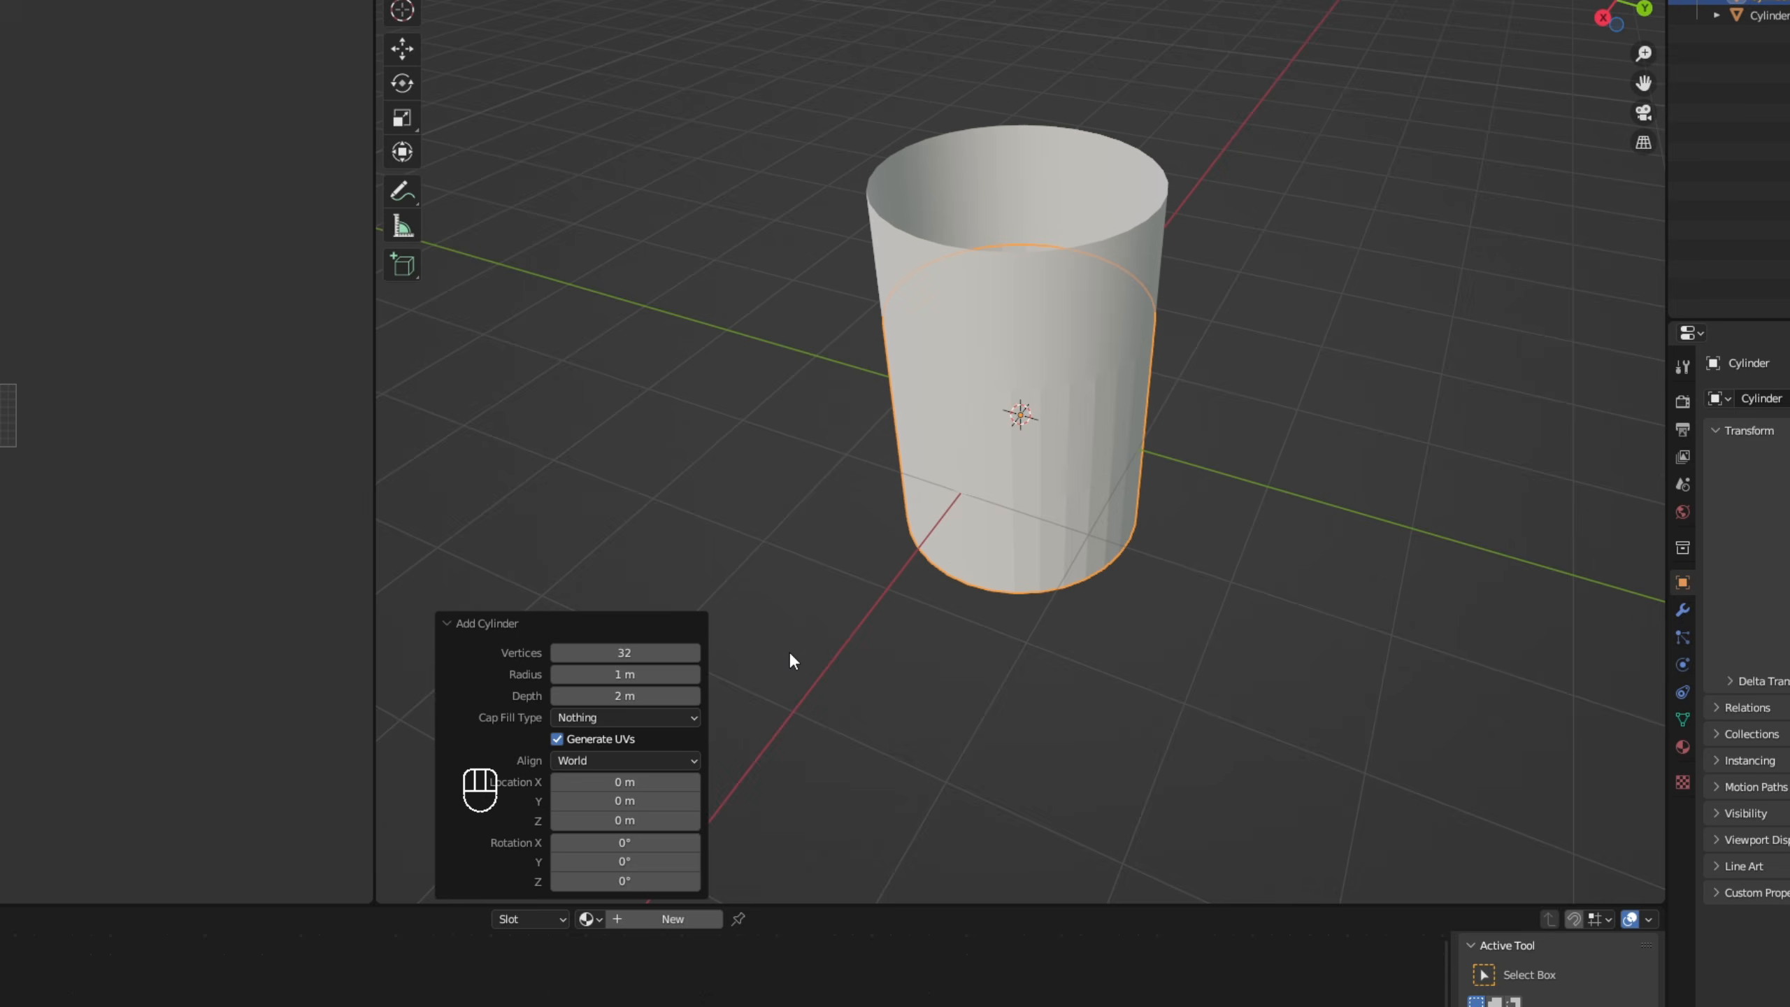
pyautogui.press('KP_Divide')
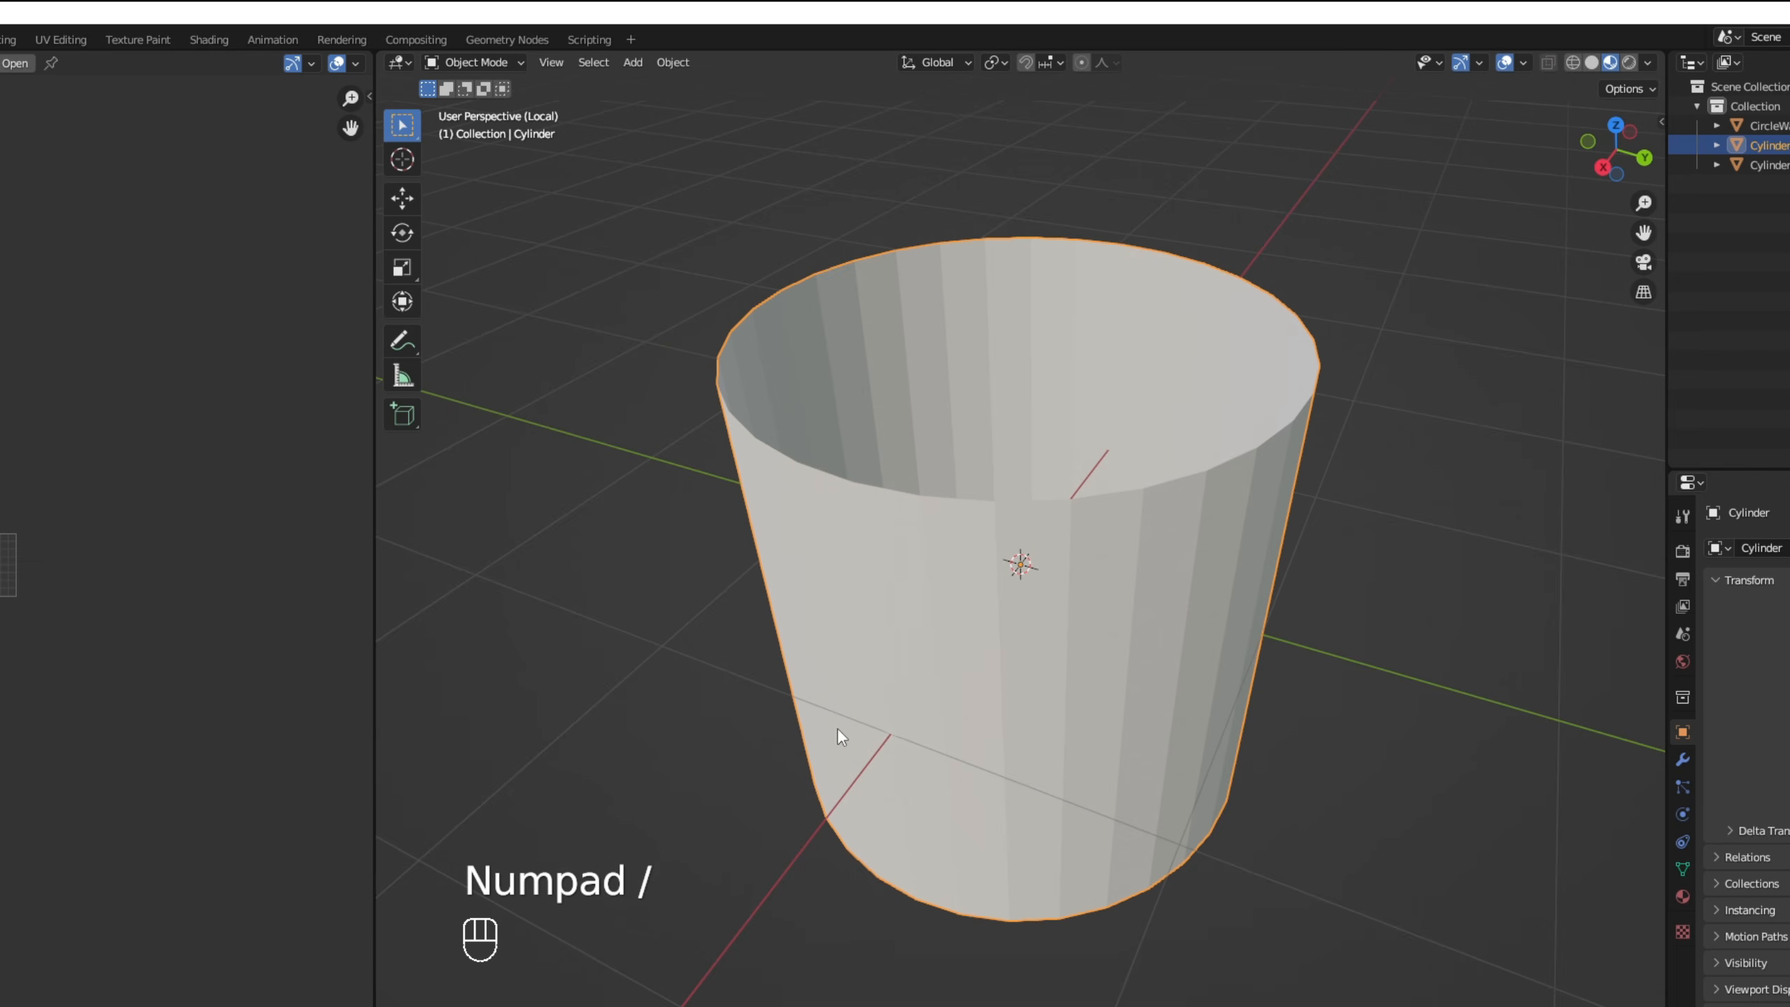
# - Shade the new cylinder smooth and add three evenly spaced horizontal loop cuts around it
pyautogui.click(674, 67)
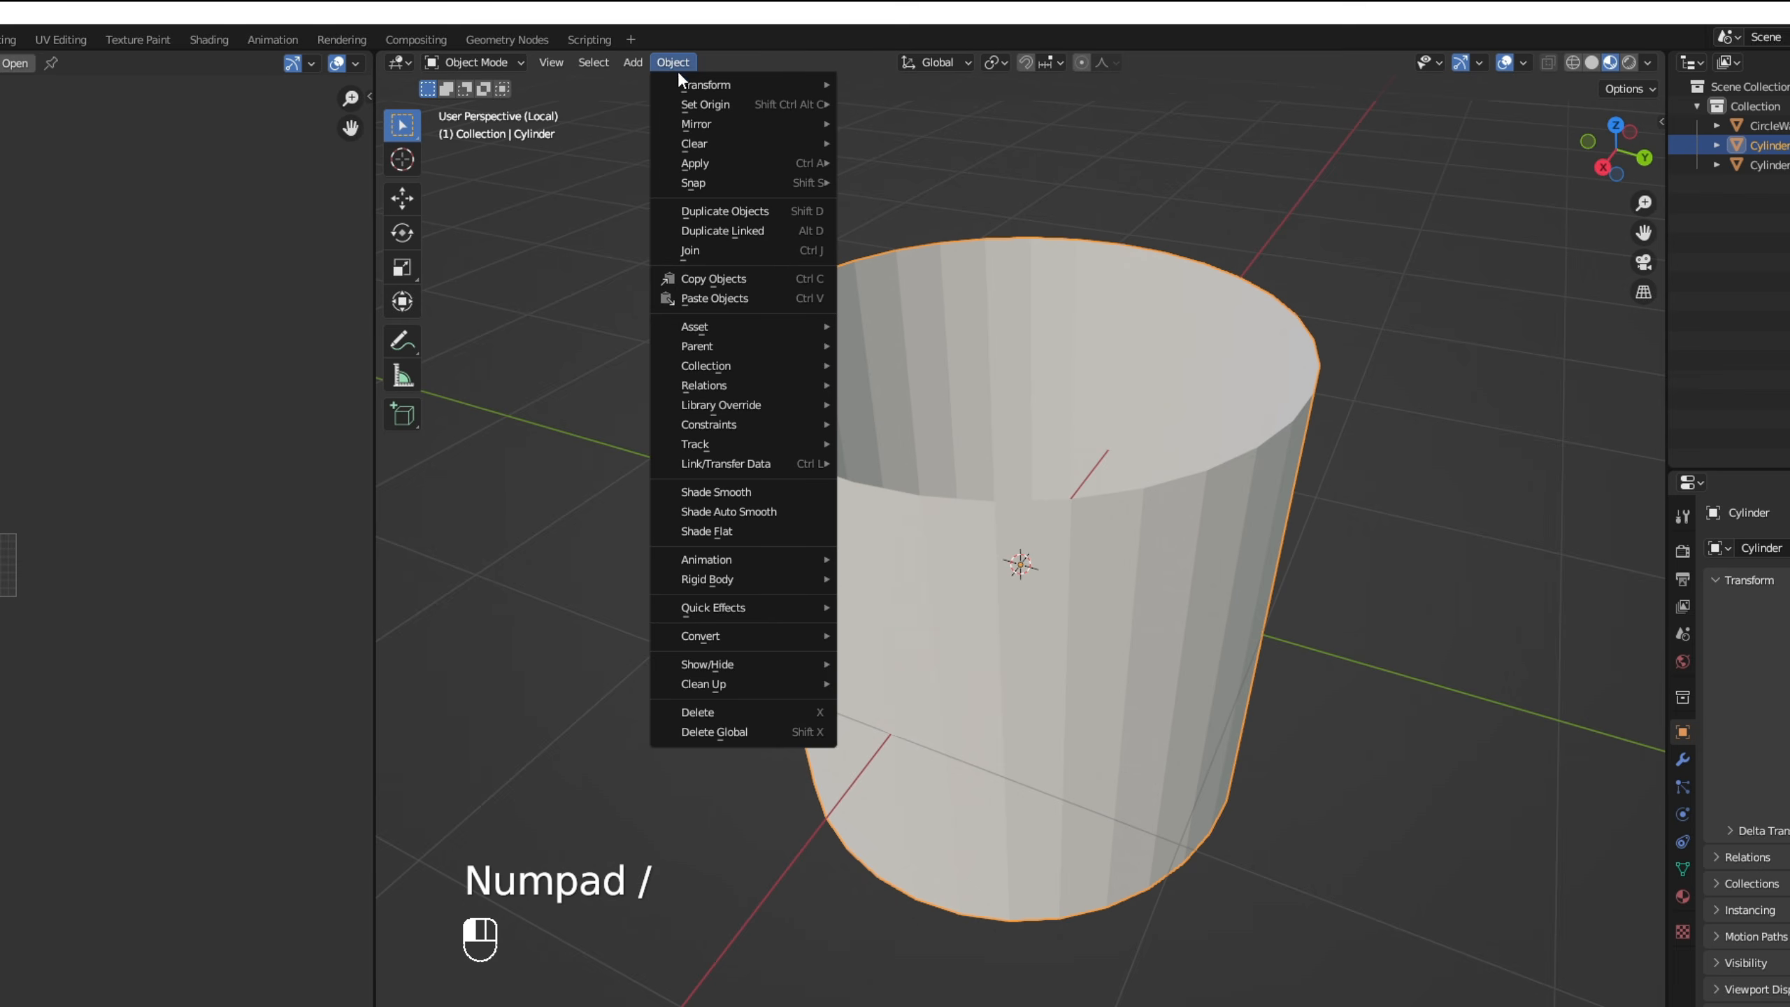
pyautogui.click(756, 493)
pyautogui.press('Tab')
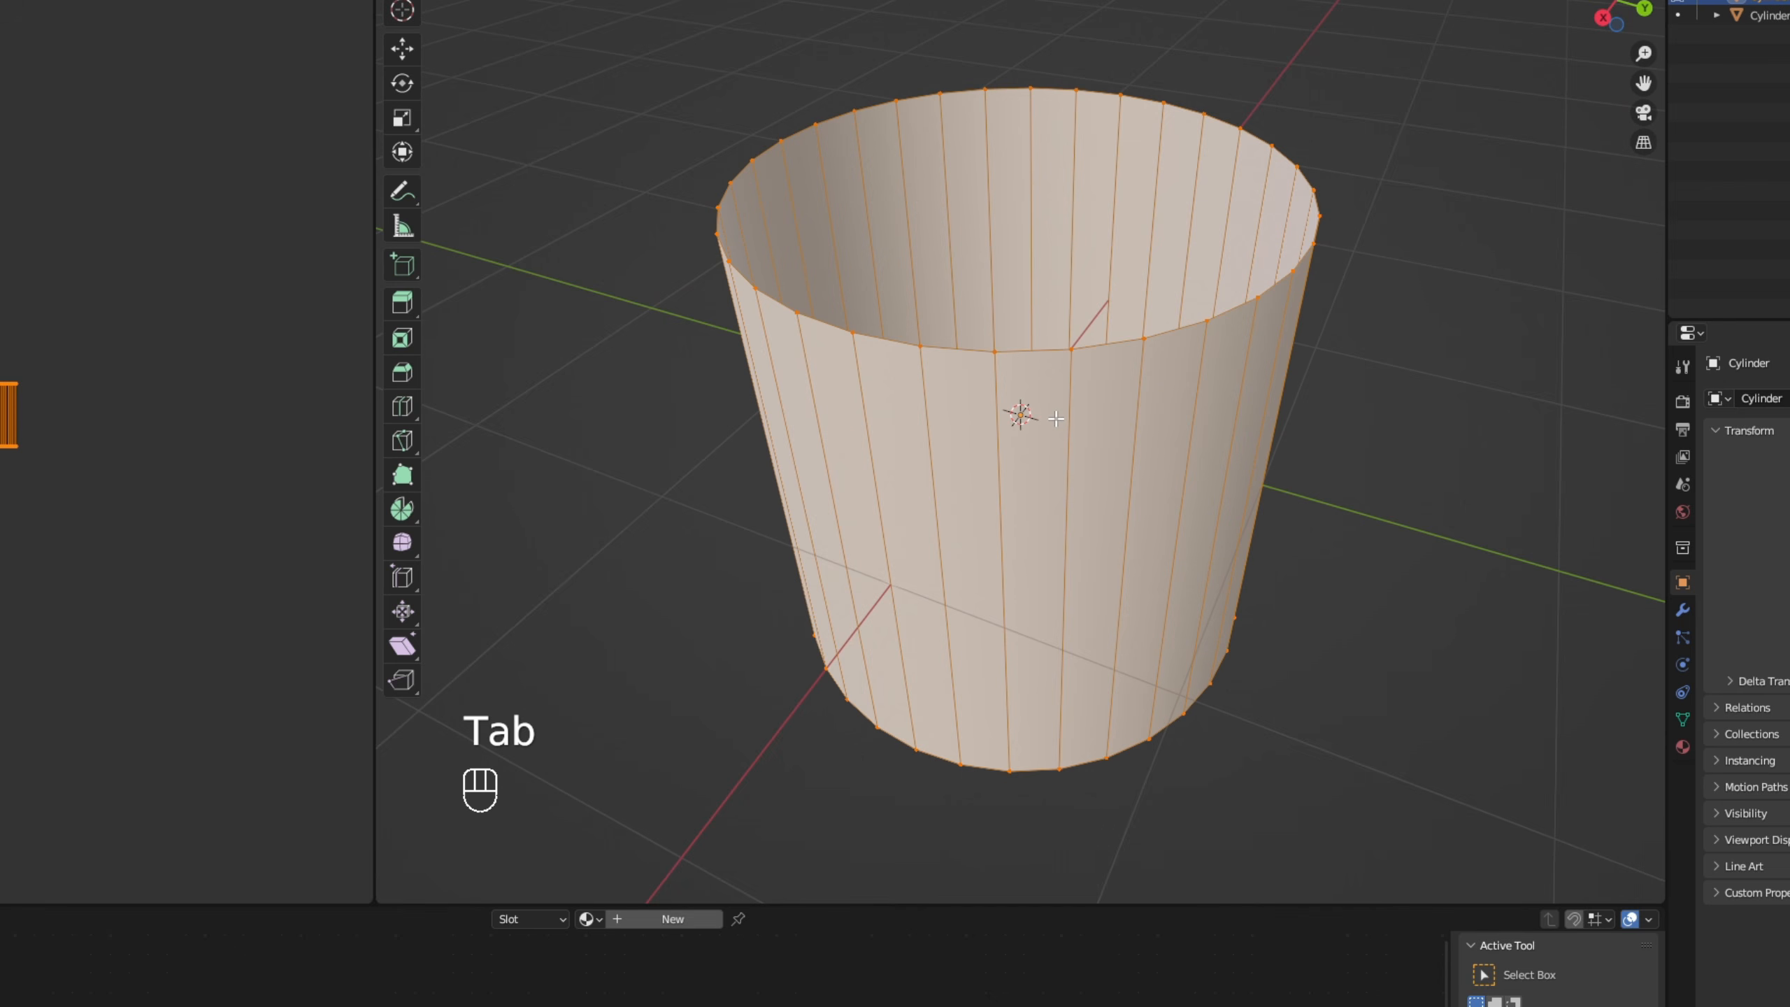
pyautogui.scroll(2, 1056, 419)
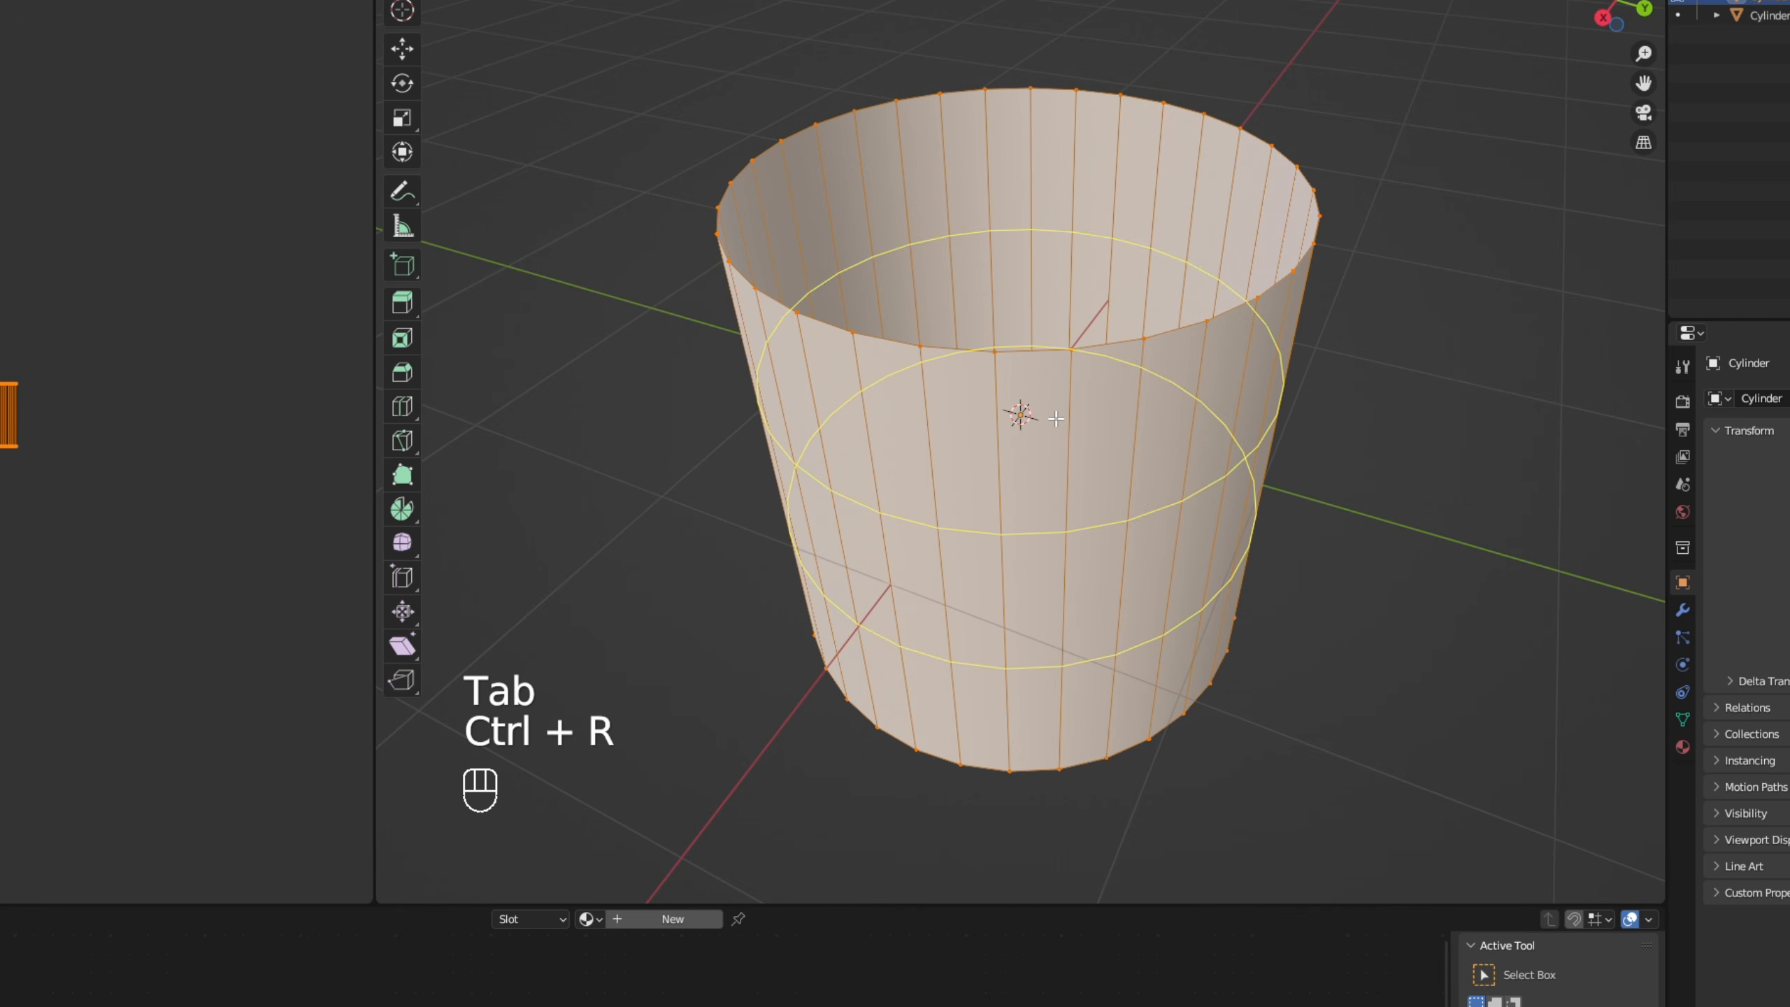
pyautogui.click(1058, 416)
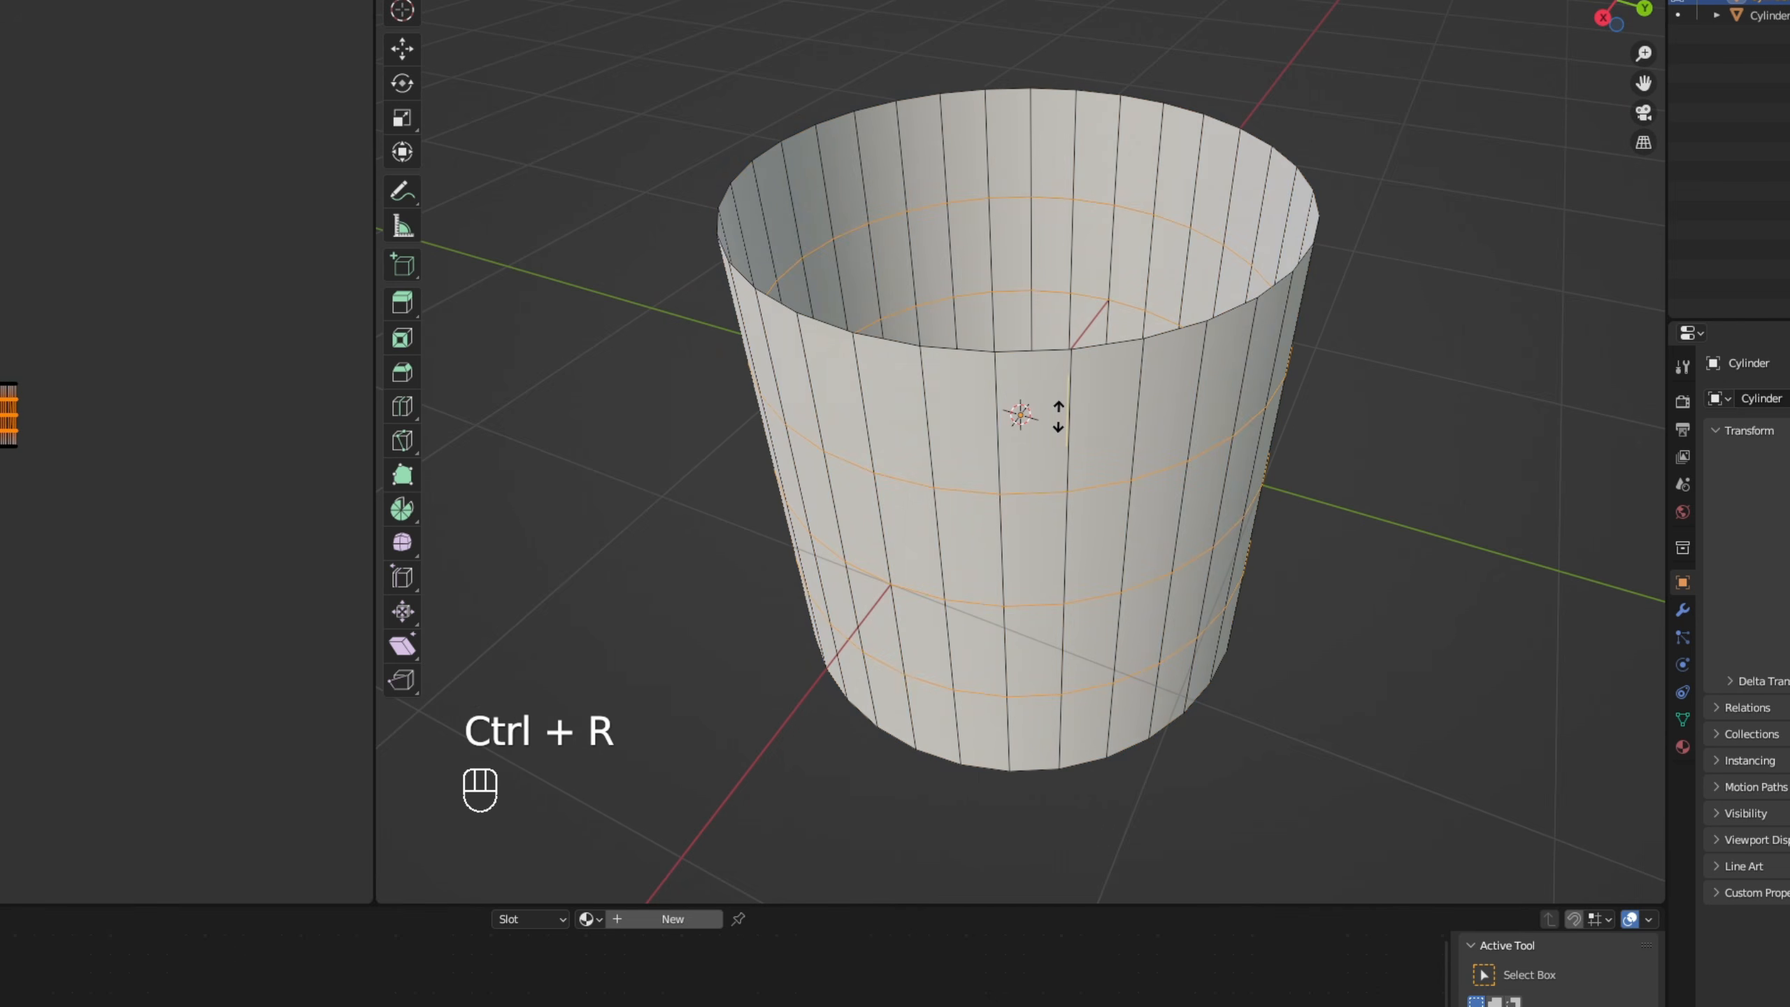
pyautogui.rightClick(1059, 416)
pyautogui.scroll(-2, 1176, 408)
# - Scale the whole cylinder mesh by 0.5 along the Z axis
pyautogui.press('a')
pyautogui.moveTo(1257, 326); pyautogui.dragTo(1259, 252, button='middle')
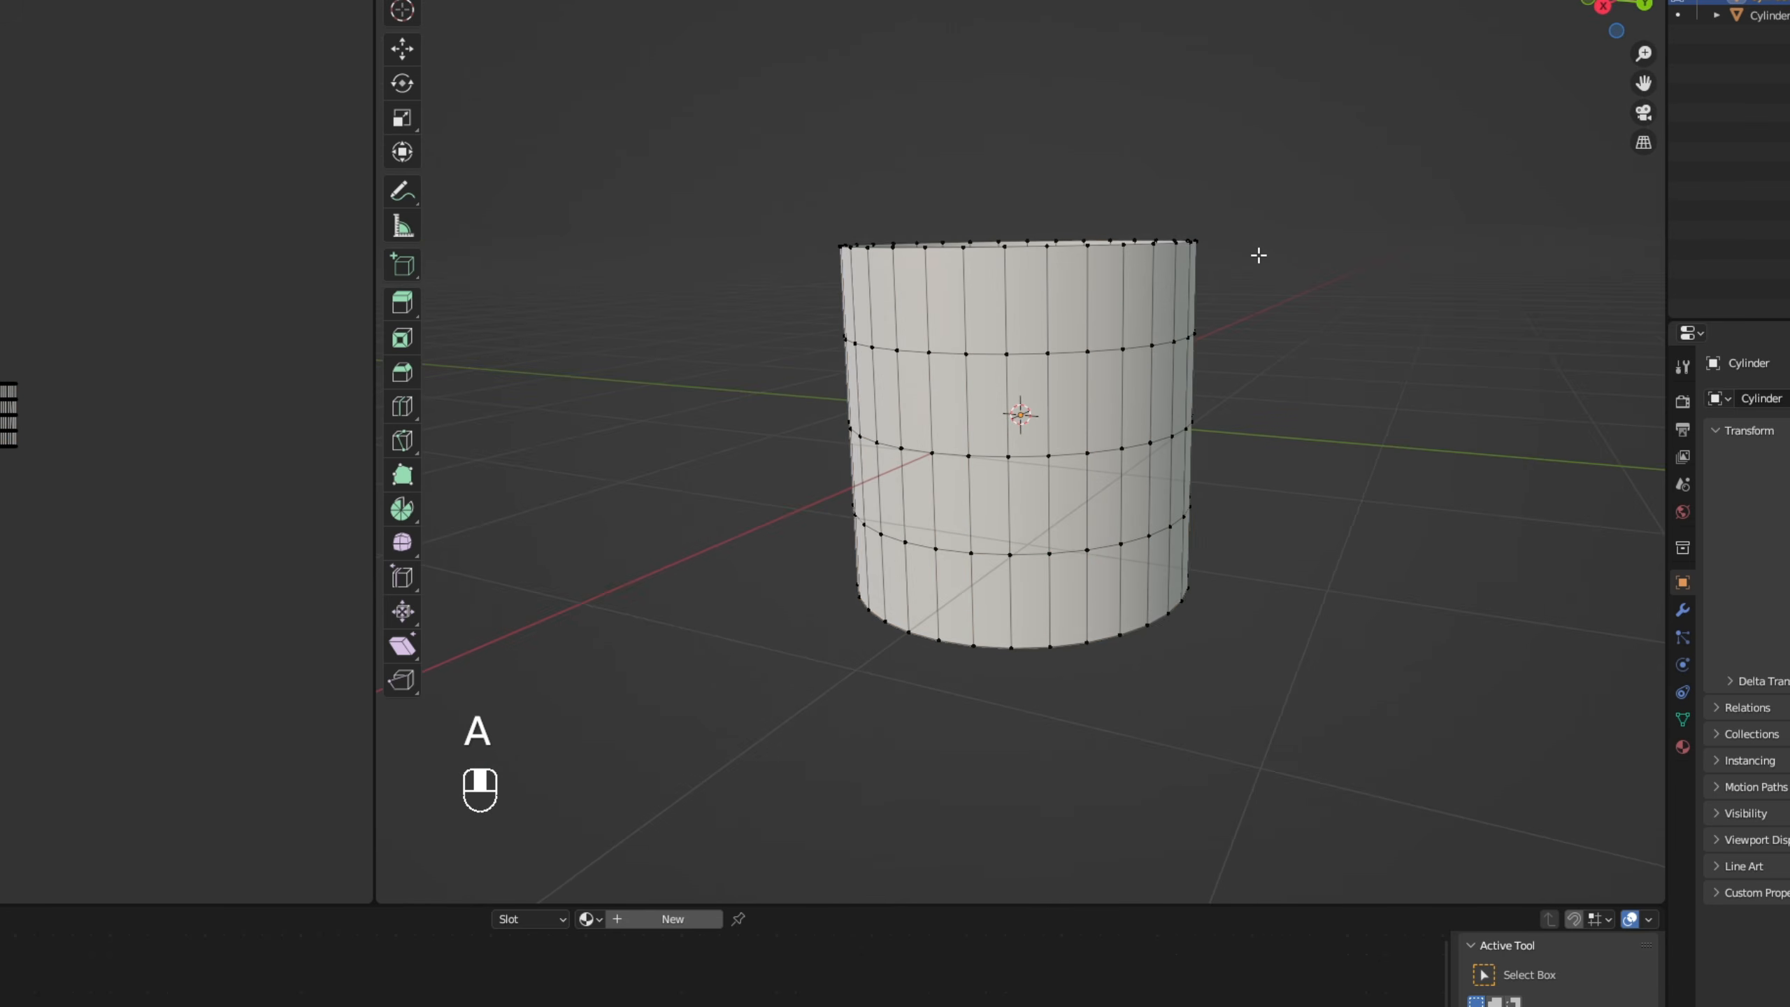
pyautogui.press('a')
pyautogui.press('s')
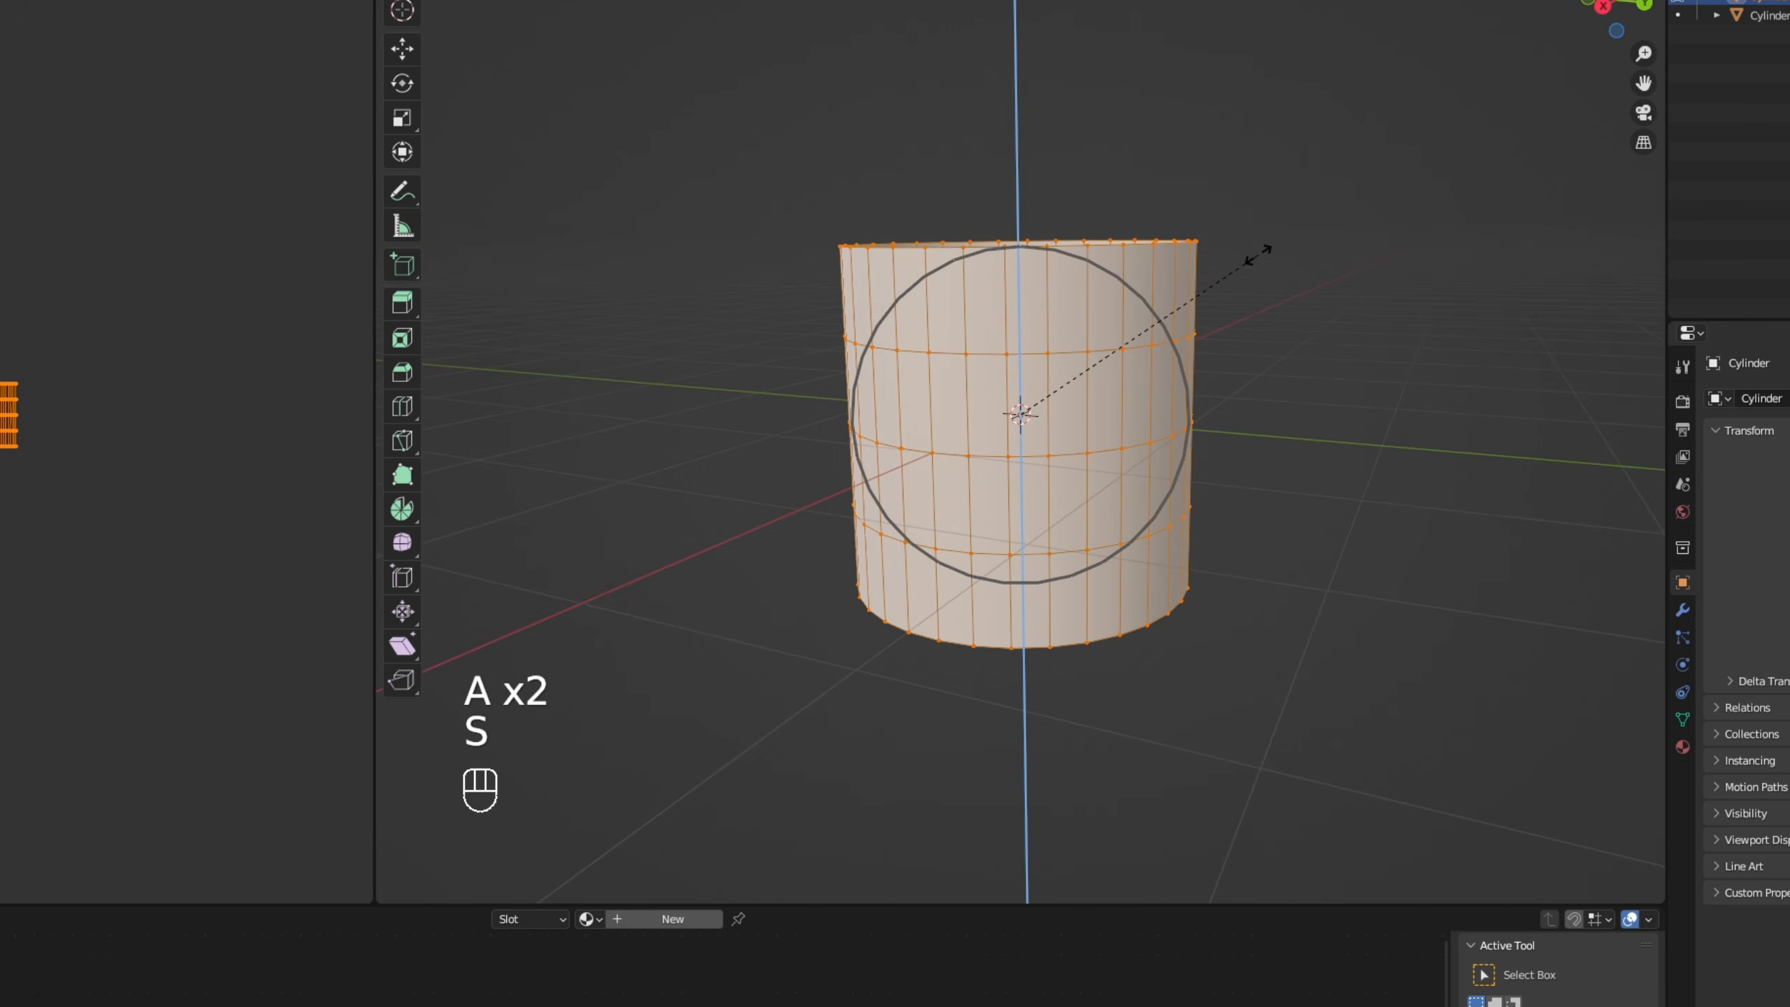
pyautogui.write('.5')
pyautogui.click(1259, 254)
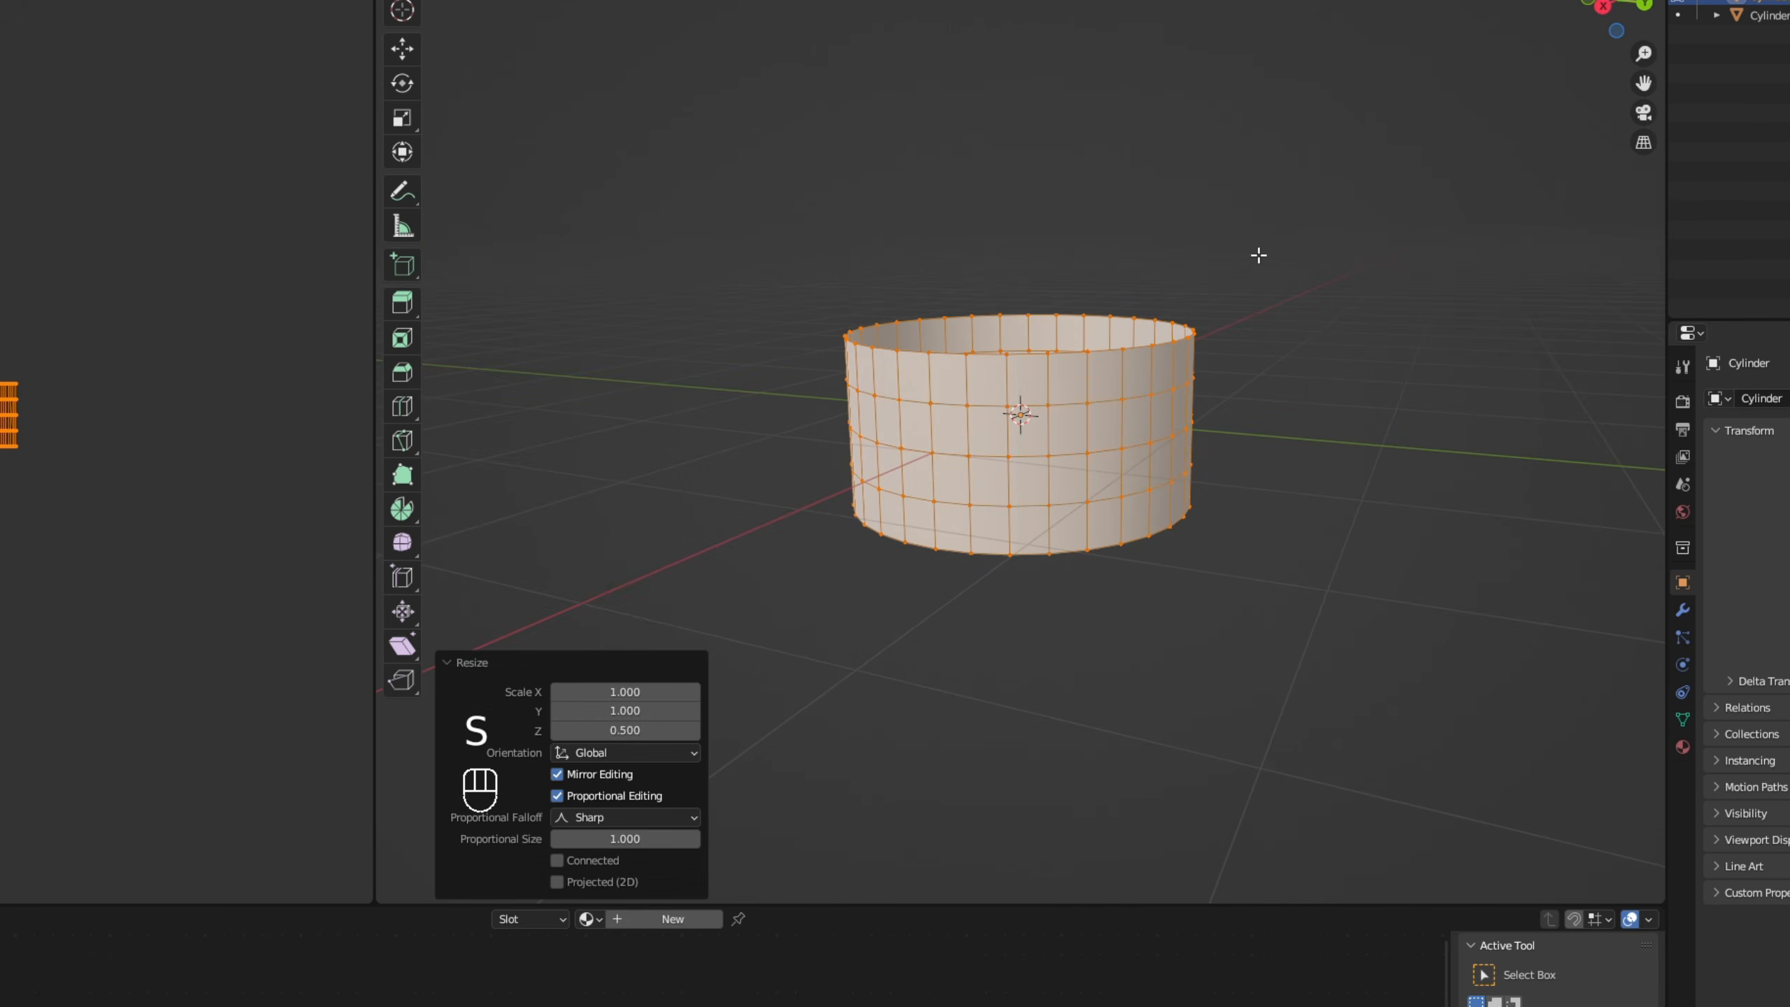
# - Scale the cylinder's upper and lower rim loops inward to about 0.667 using proportional editing with Sharp falloff
pyautogui.scroll(1, 1227, 323)
pyautogui.press('a')
pyautogui.press('a')
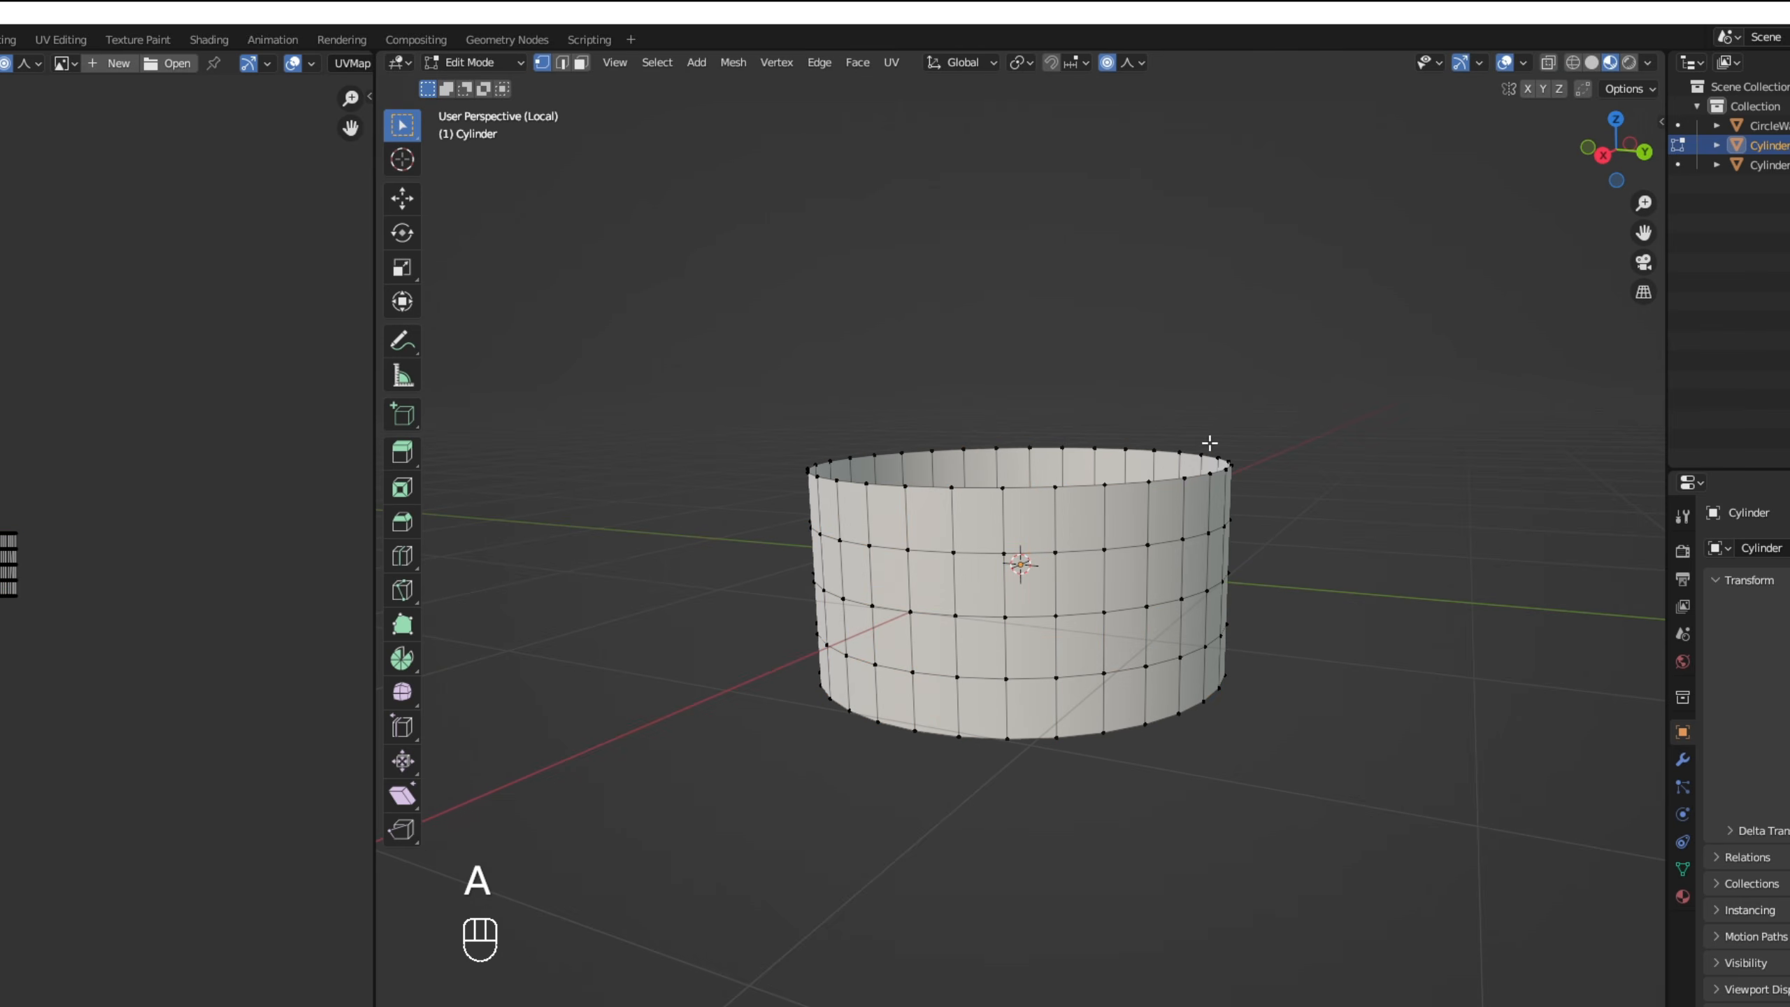
pyautogui.click(1108, 63)
pyautogui.click(1132, 62)
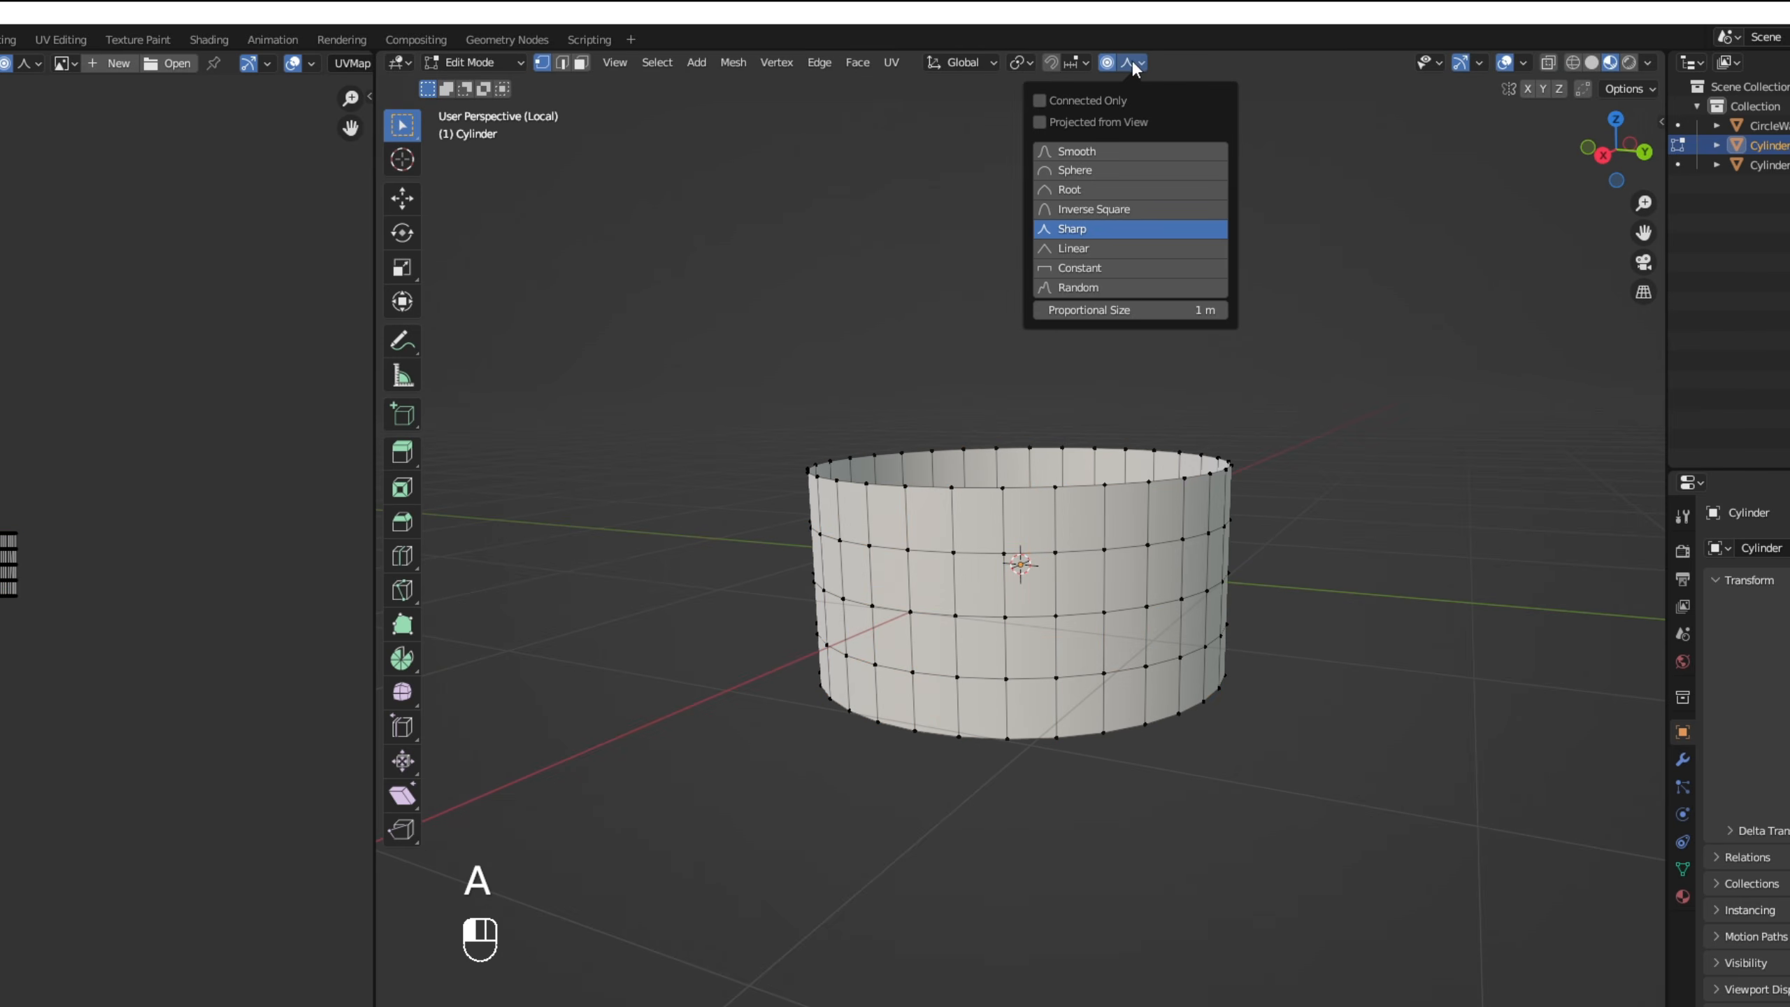
pyautogui.moveTo(1312, 436); pyautogui.dragTo(1291, 474, button='middle')
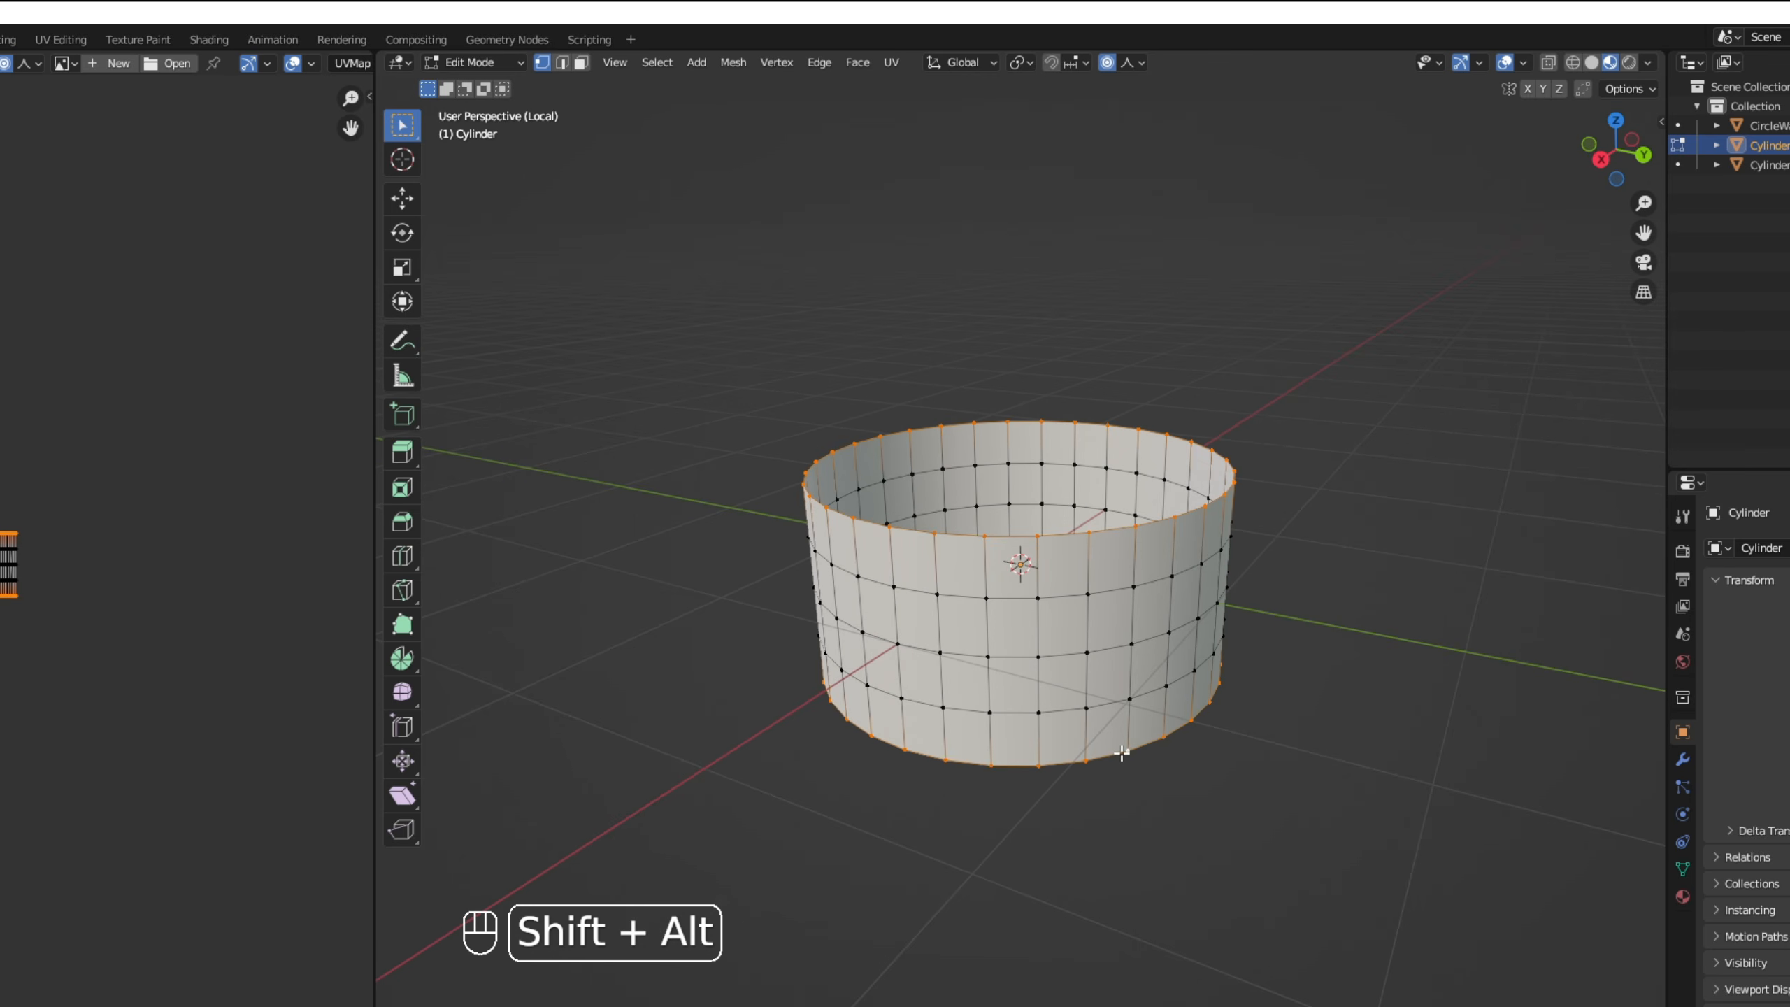
pyautogui.press('s')
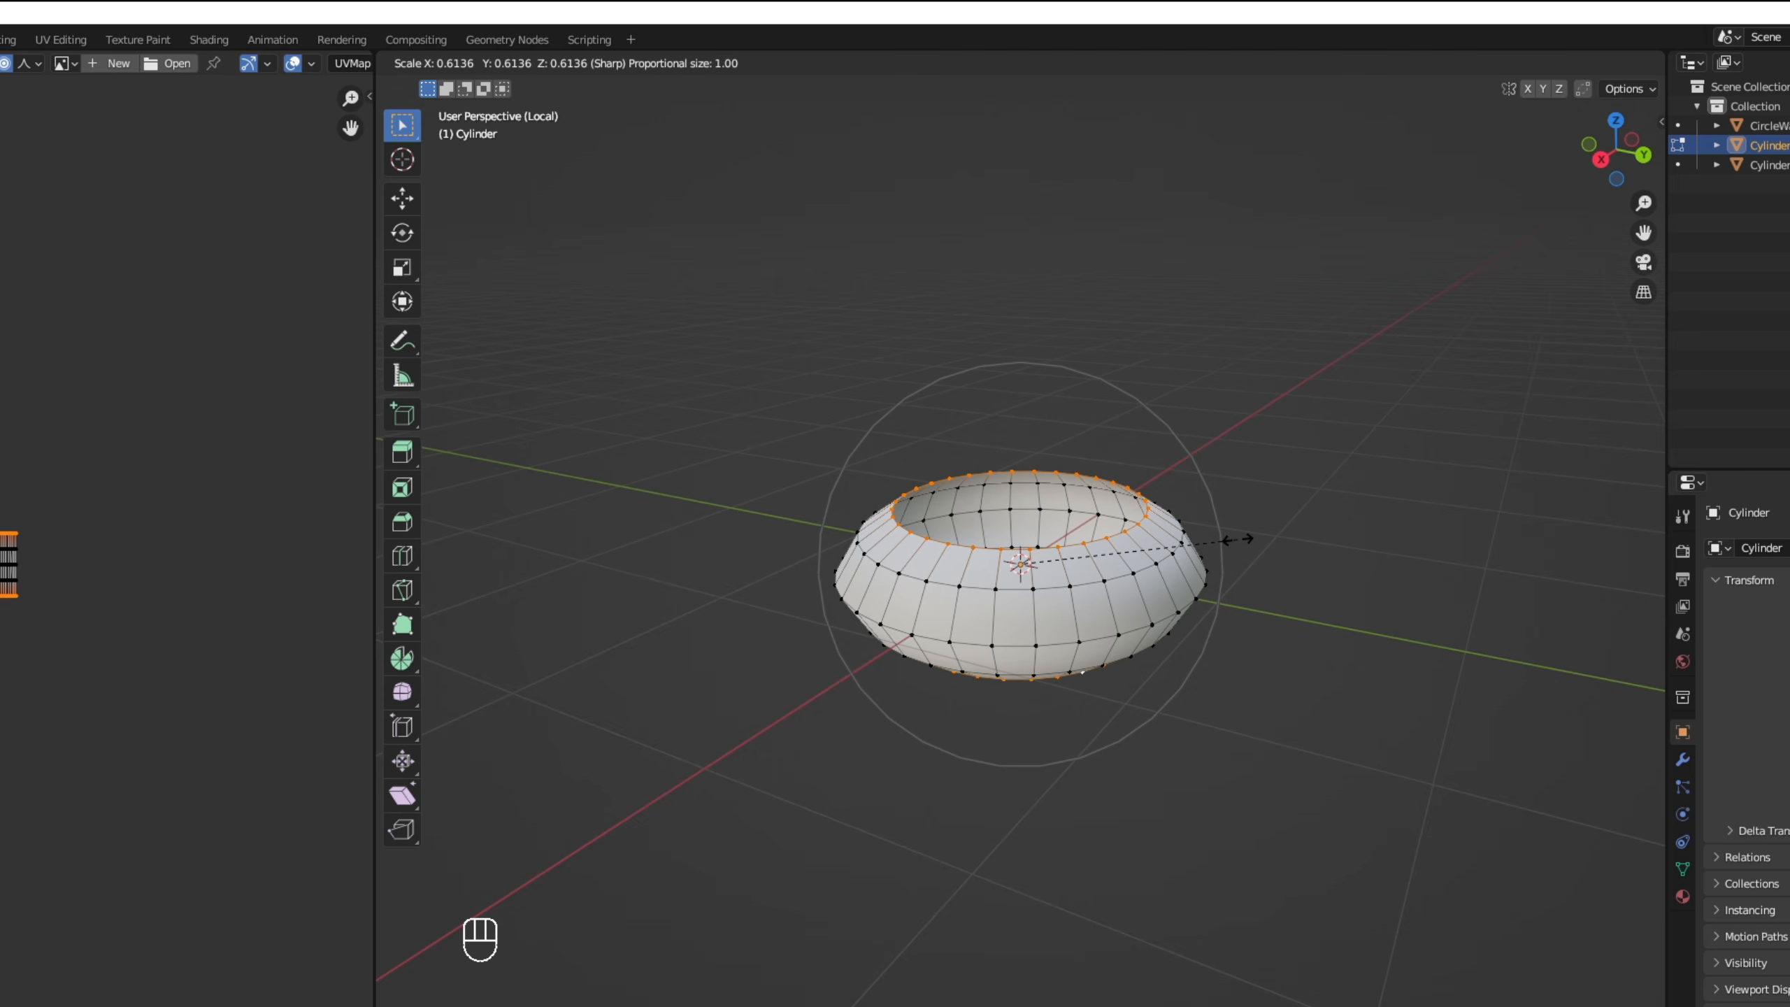
pyautogui.click(1257, 536)
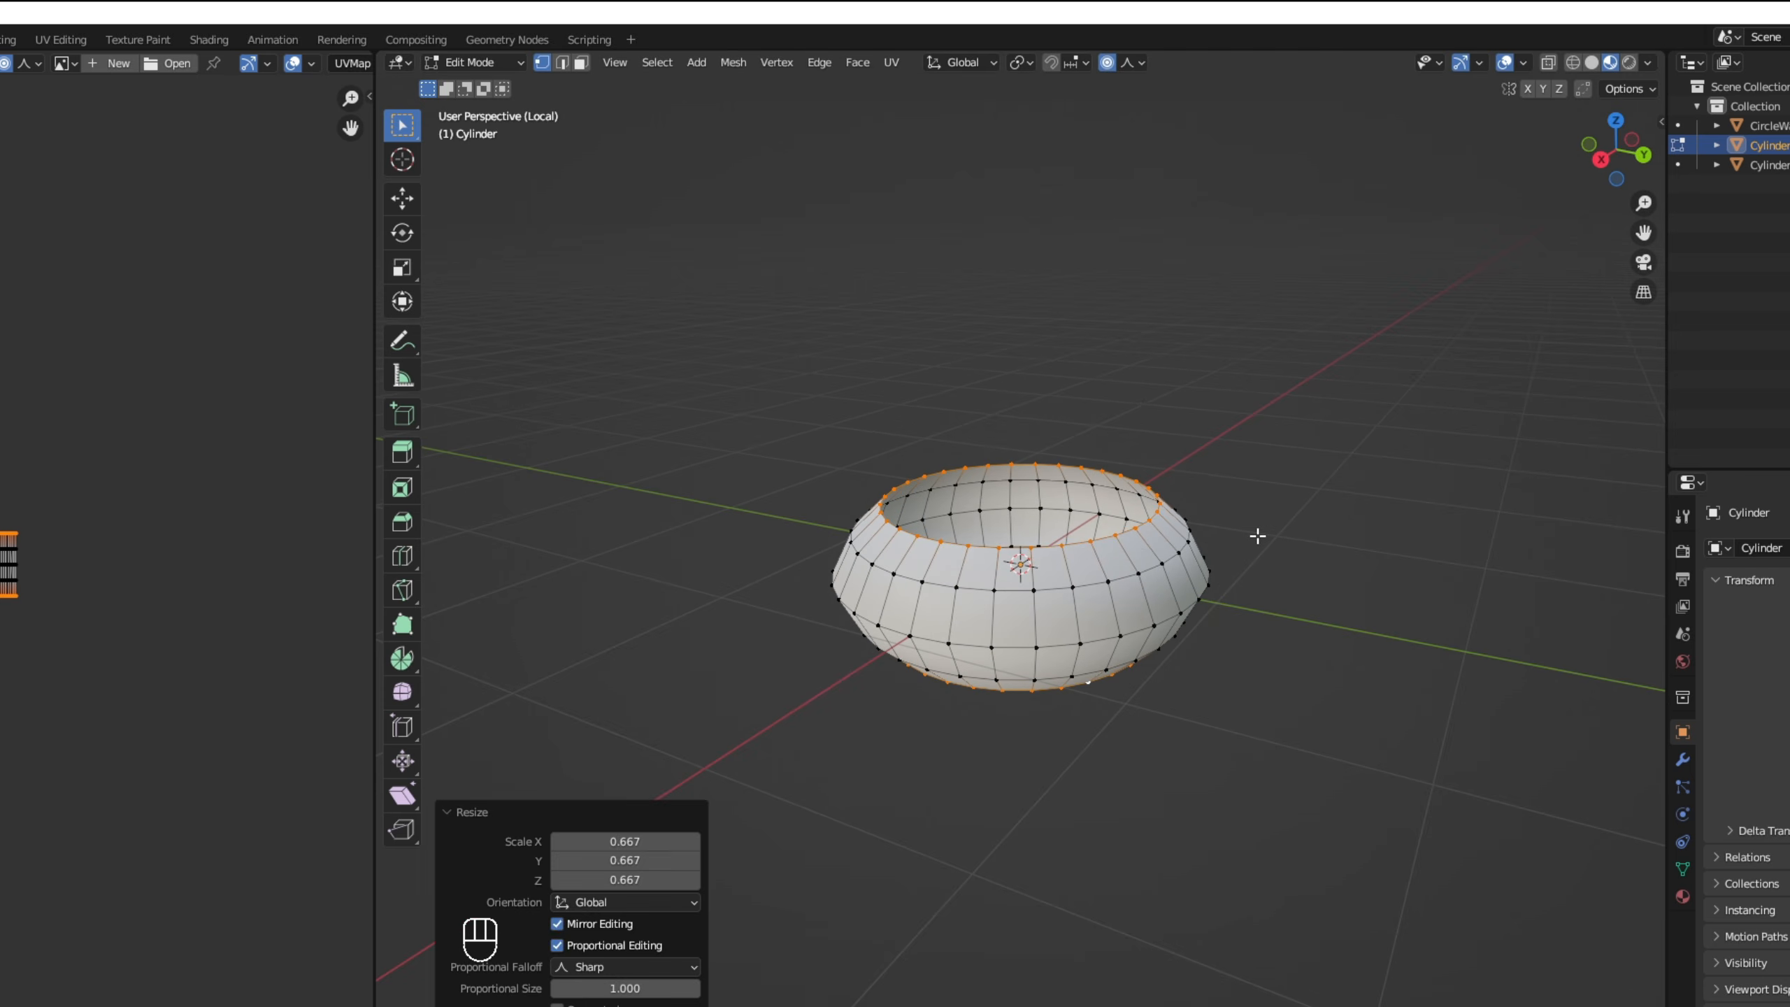
pyautogui.moveTo(1257, 535); pyautogui.dragTo(1266, 576, button='middle')
pyautogui.press('Tab')
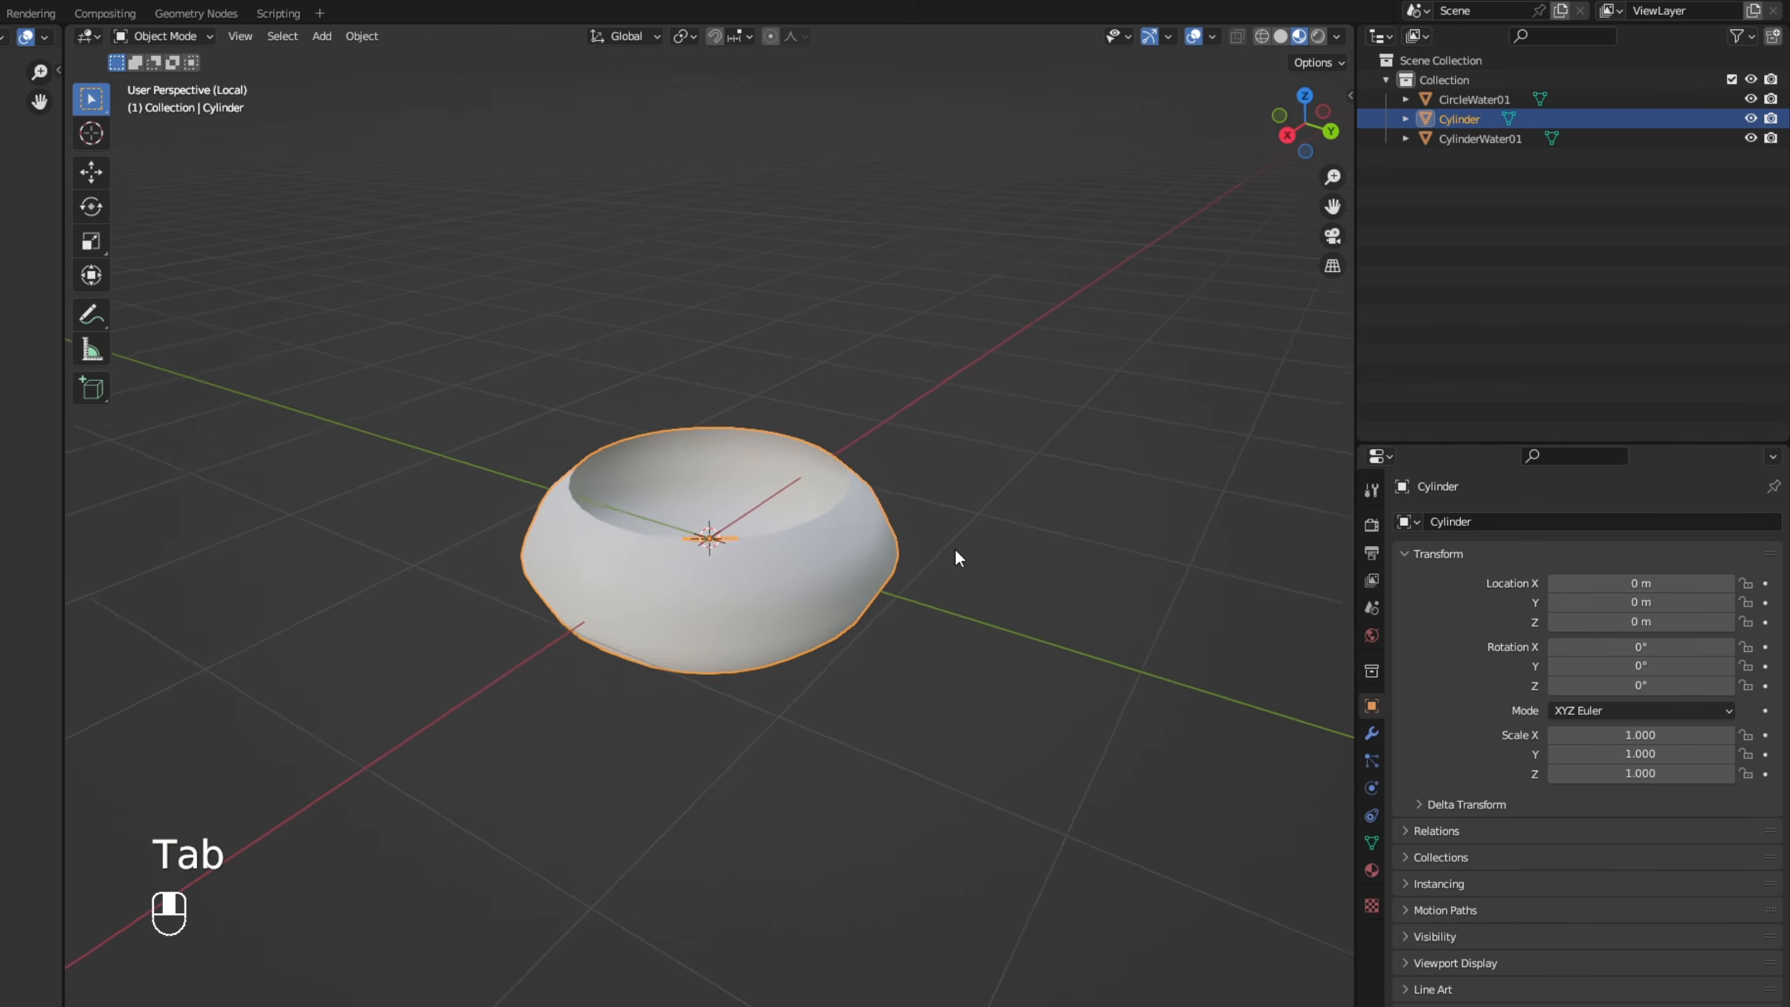
# - Rename the ring-shaped object to FullRingWater01
pyautogui.moveTo(956, 551); pyautogui.dragTo(1309, 520, button='middle')
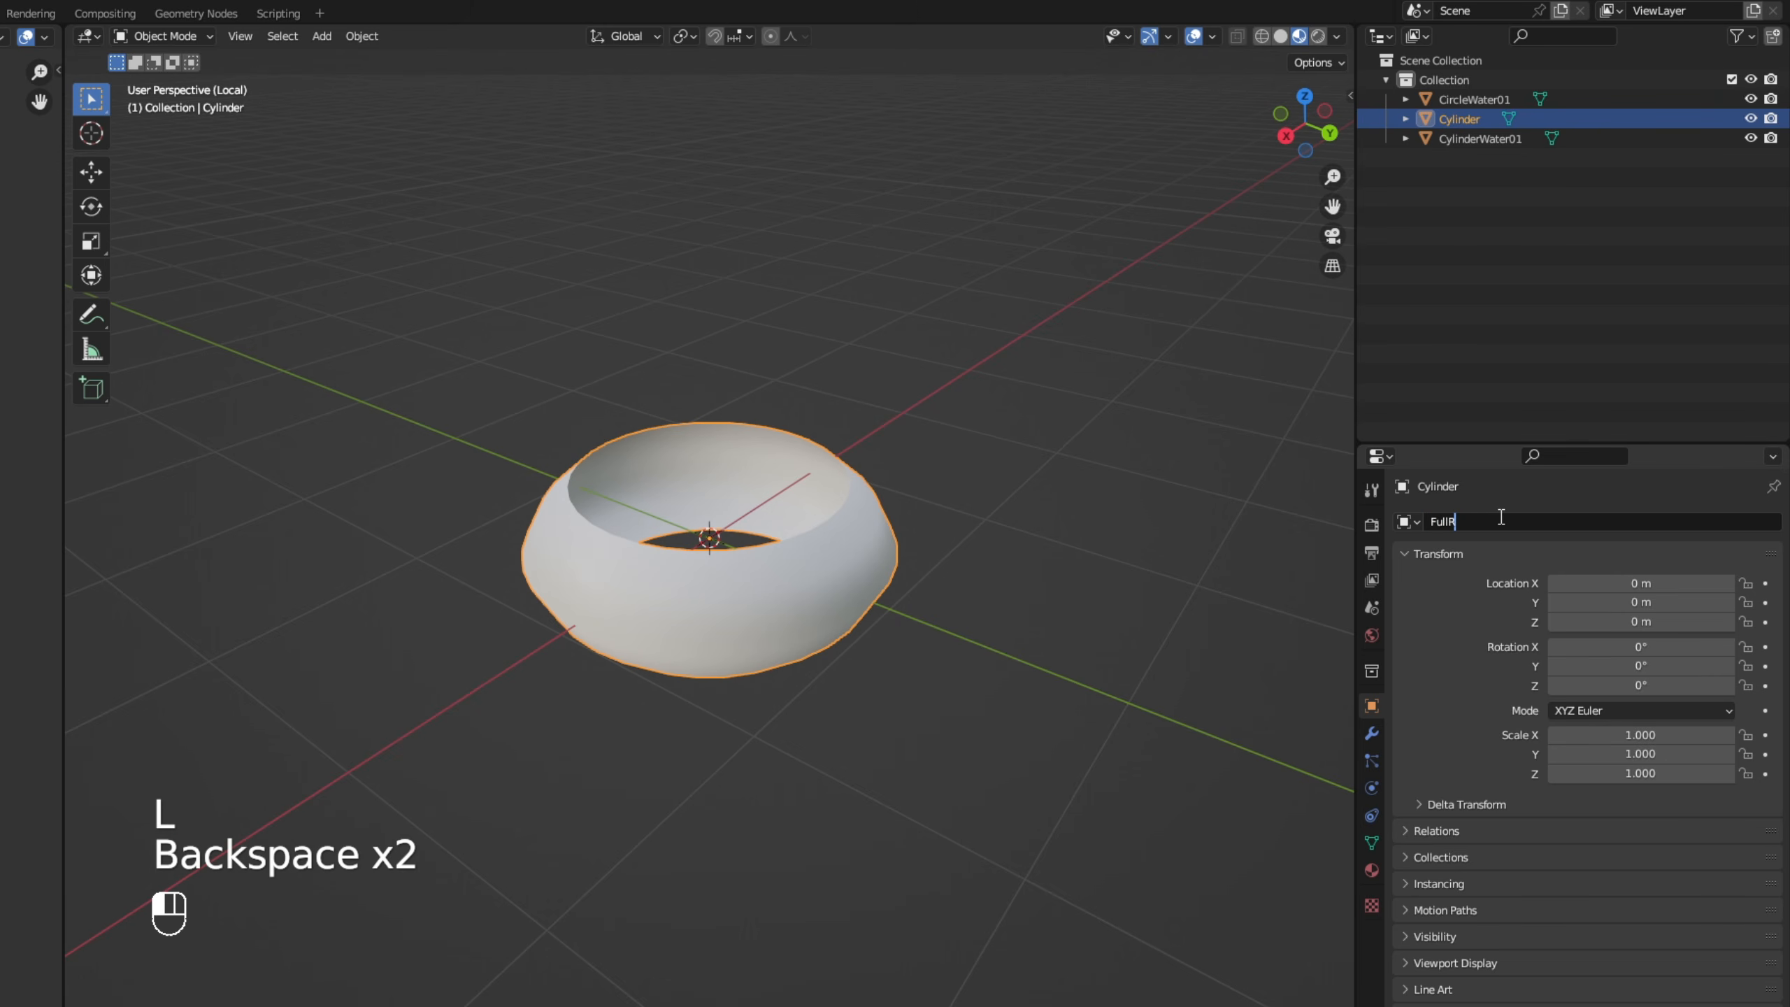
pyautogui.write('ter01')
pyautogui.press('Return')
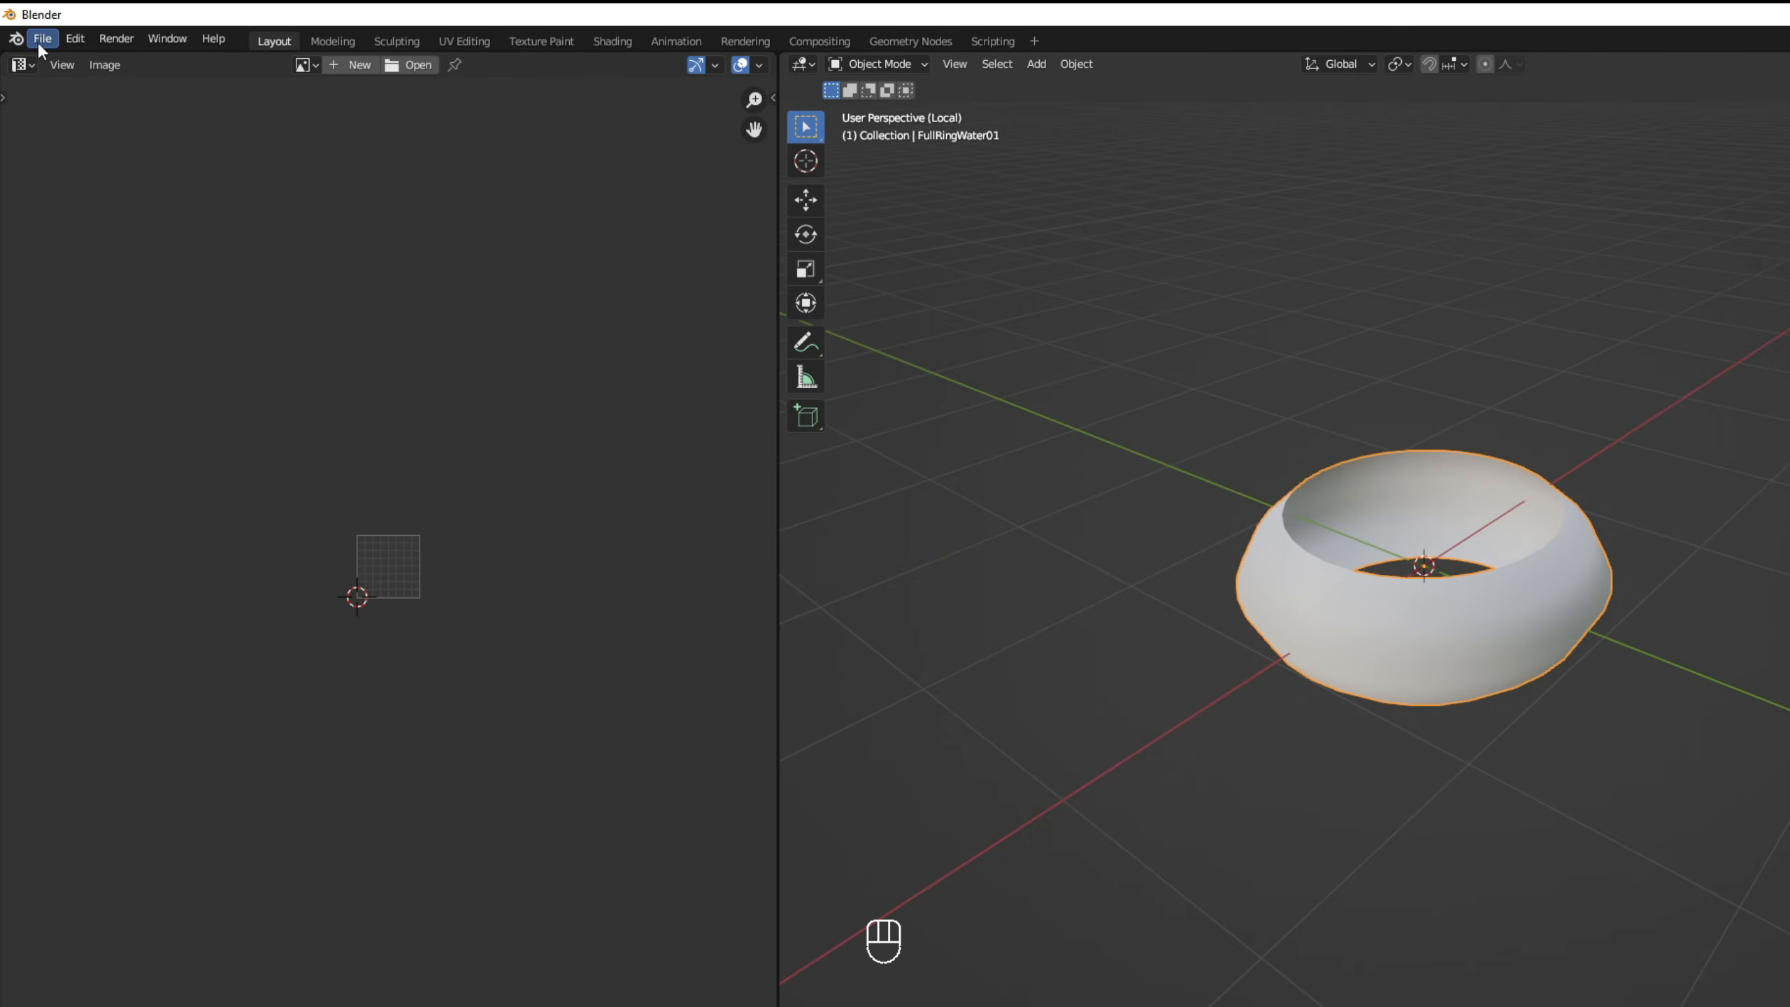
# - Export the selected ring mesh as FullRingWater01 in FBX format to the Models folder and apply an import Scale Factor of 100 in Unity
pyautogui.click(39, 39)
pyautogui.moveTo(140, 321)
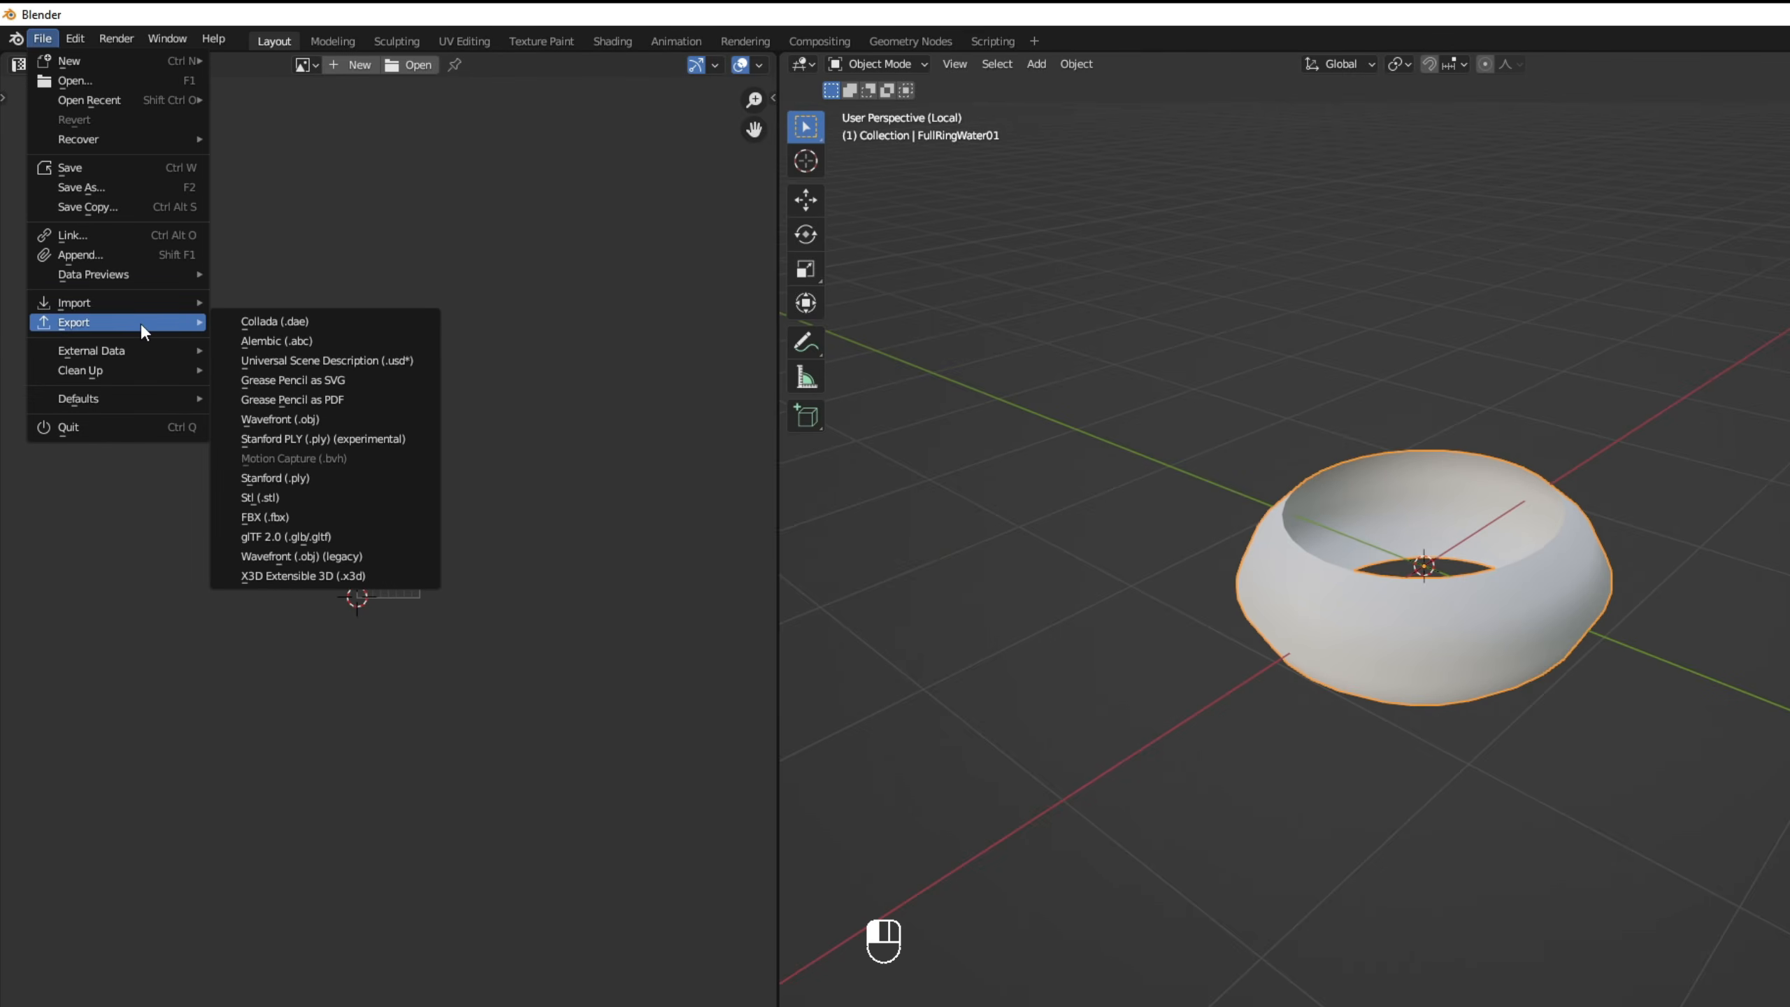
pyautogui.click(303, 518)
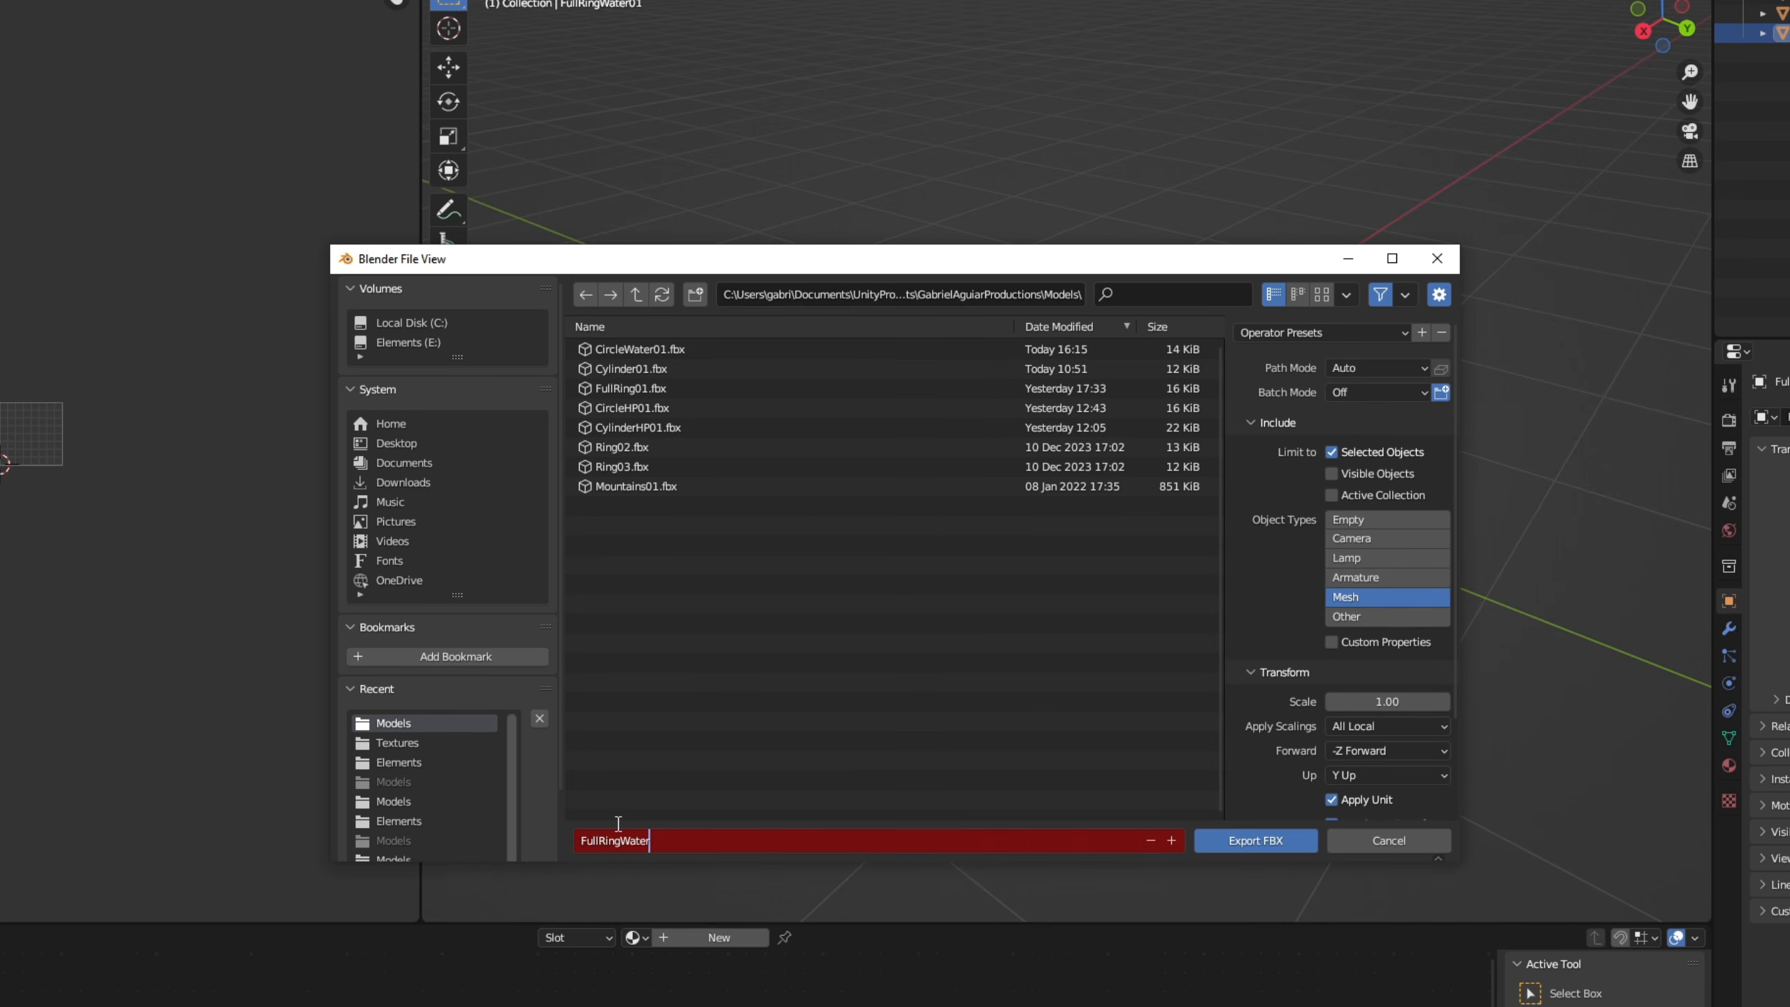
pyautogui.click(1272, 848)
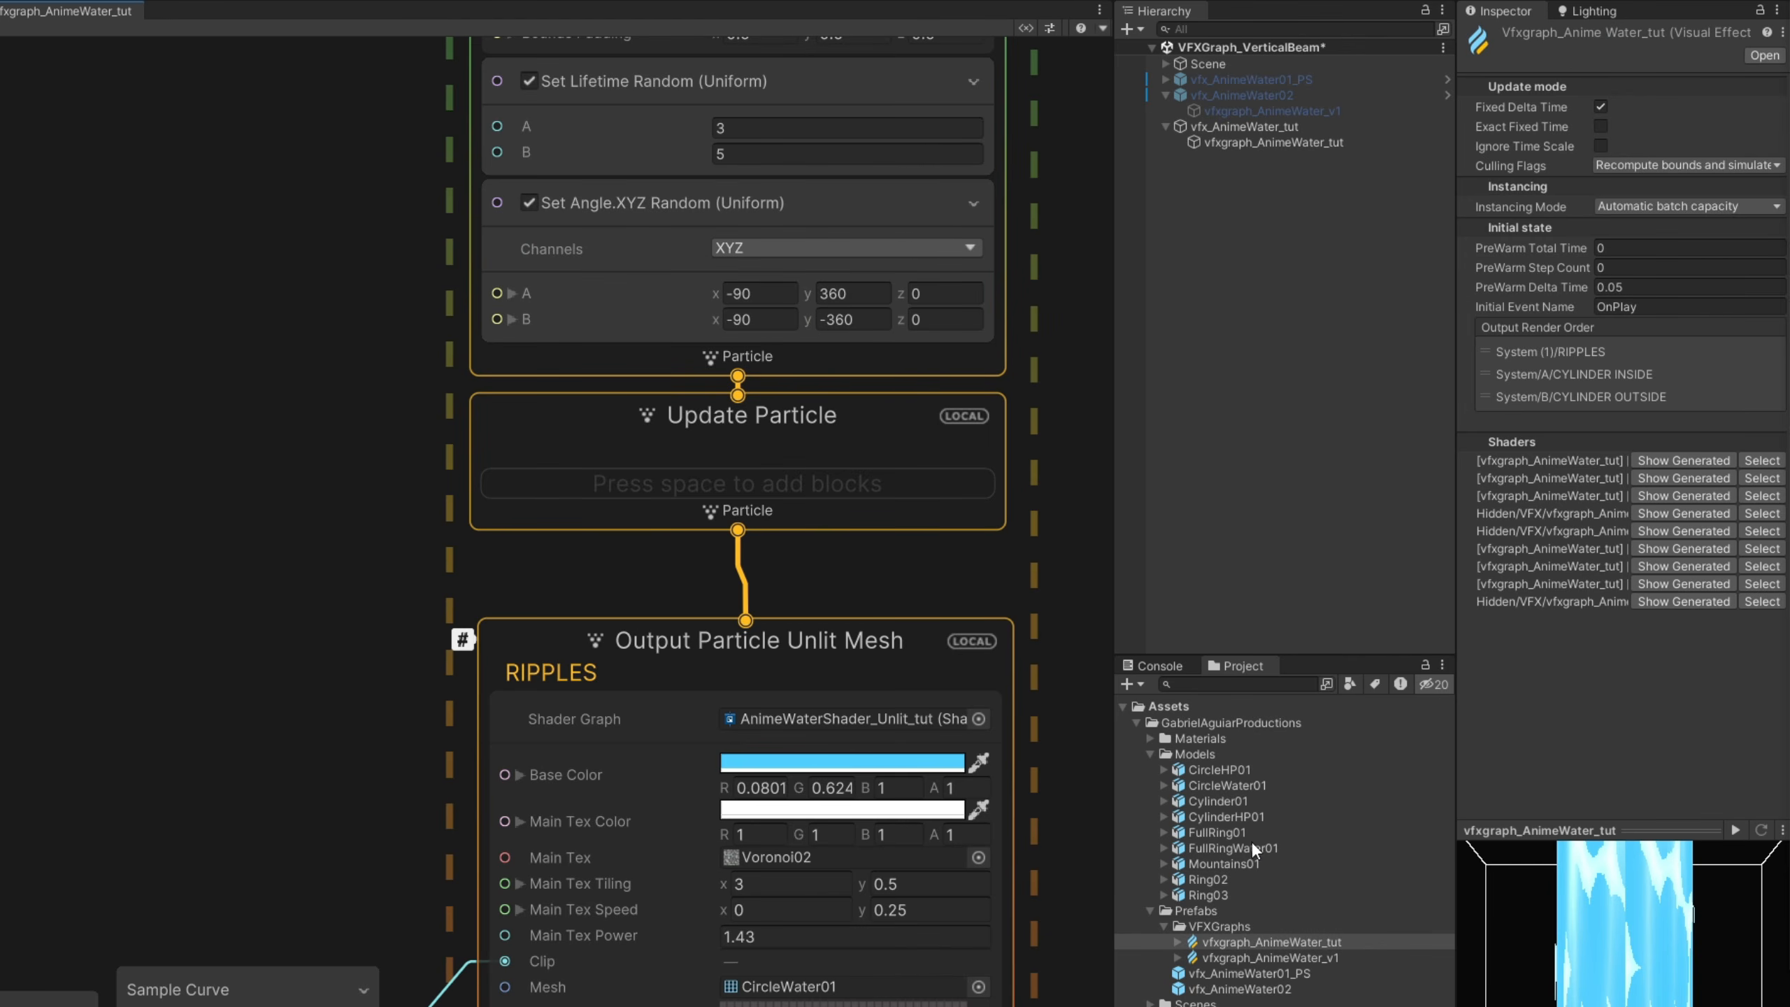
pyautogui.click(1253, 848)
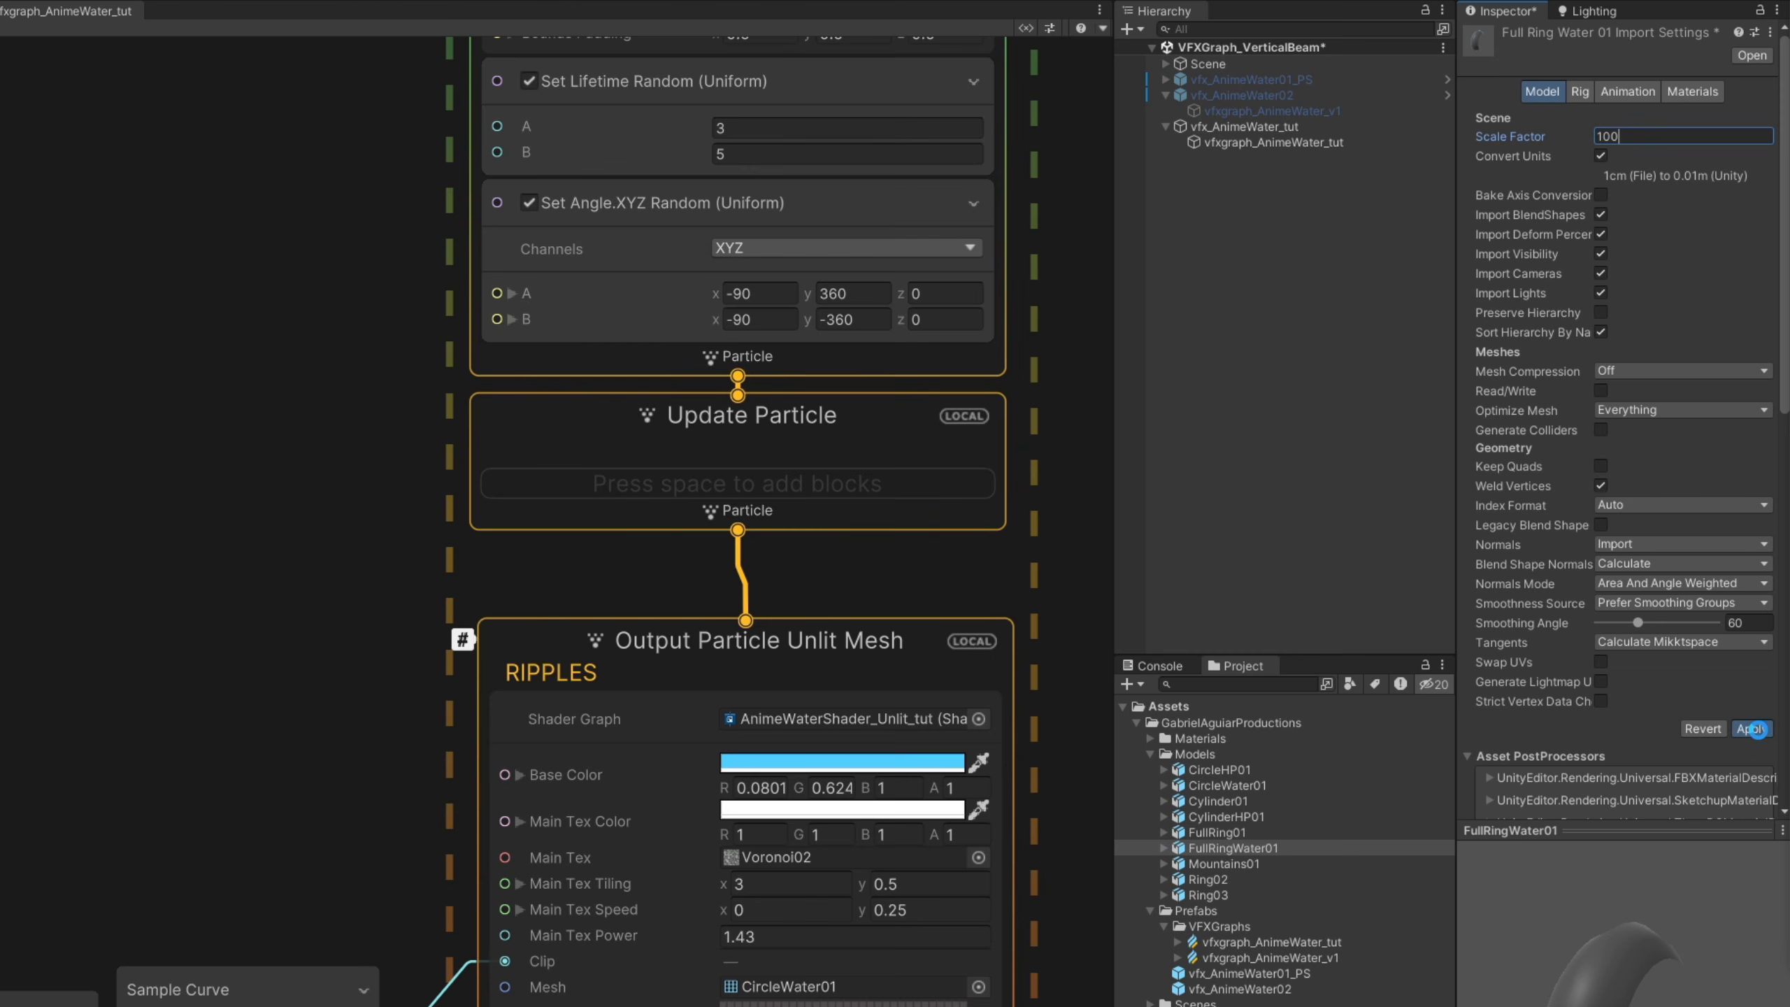
# - Duplicate the entire RIPPLES system with its Age Over Lifetime and Sample Curve nodes and place the copy in the empty area beside it
pyautogui.moveTo(918, 596); pyautogui.dragTo(791, 600, button='middle')
pyautogui.scroll(-5, 1351, 594)
pyautogui.moveTo(1351, 594); pyautogui.dragTo(1373, 697, button='middle')
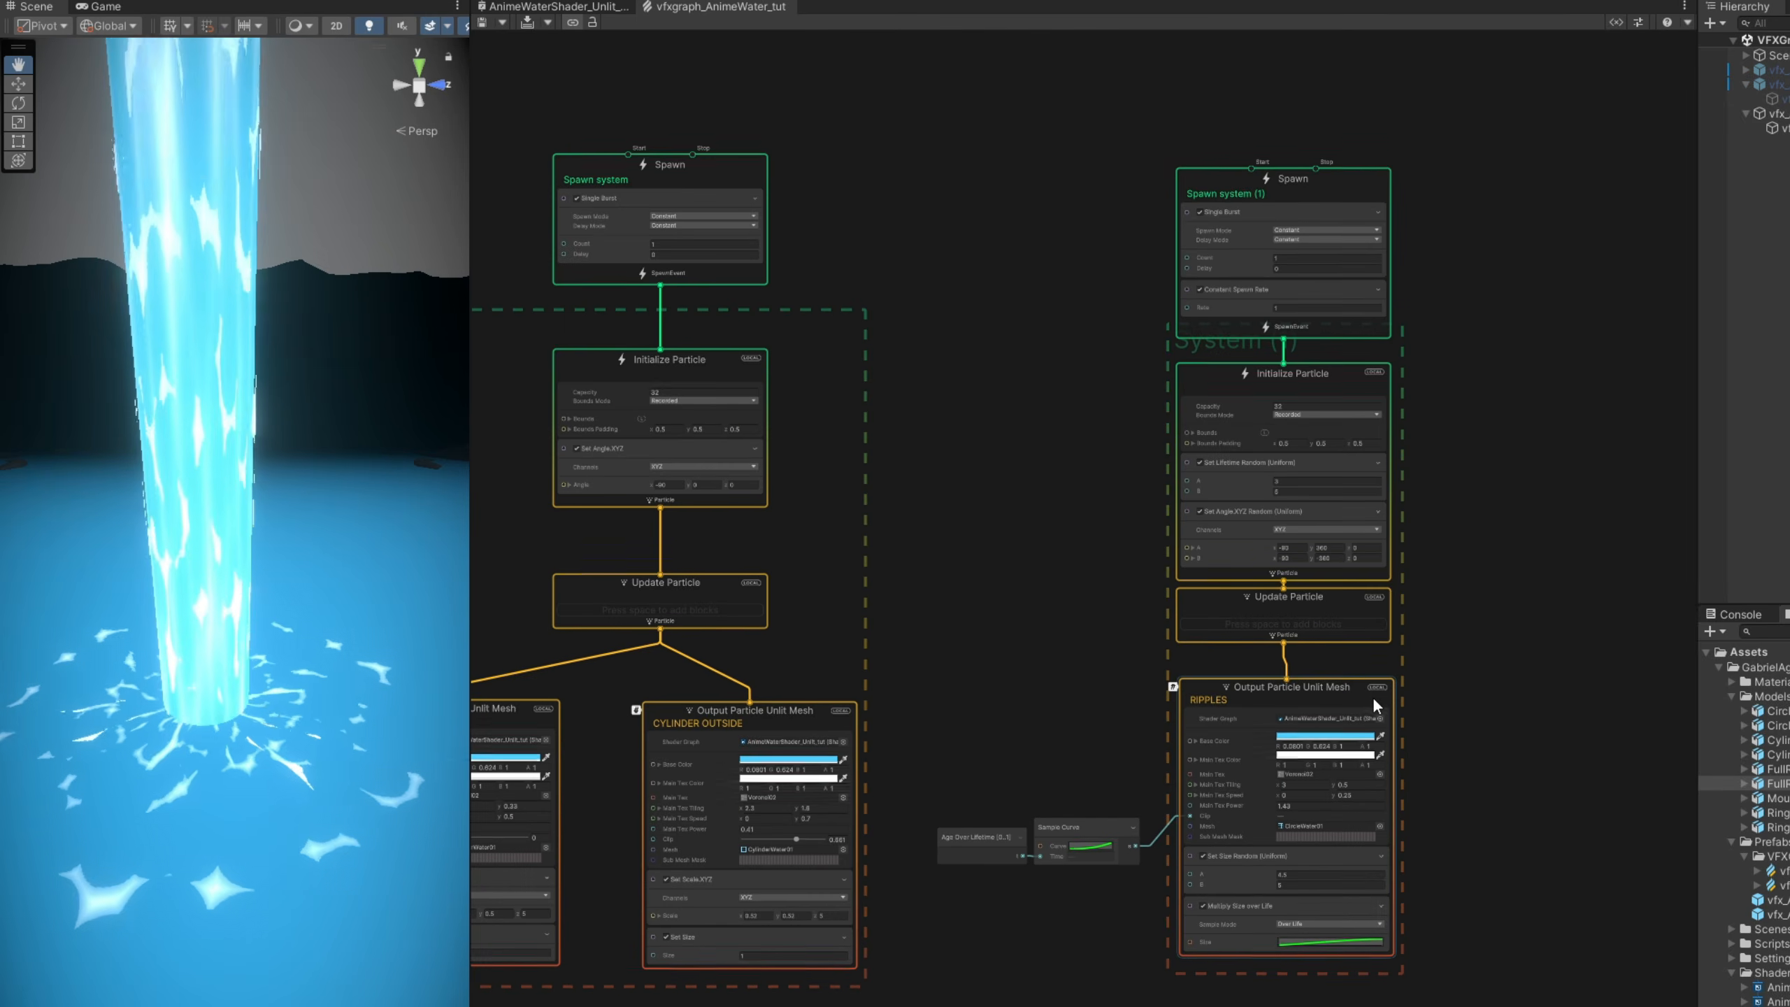
pyautogui.moveTo(1420, 989); pyautogui.dragTo(886, 150)
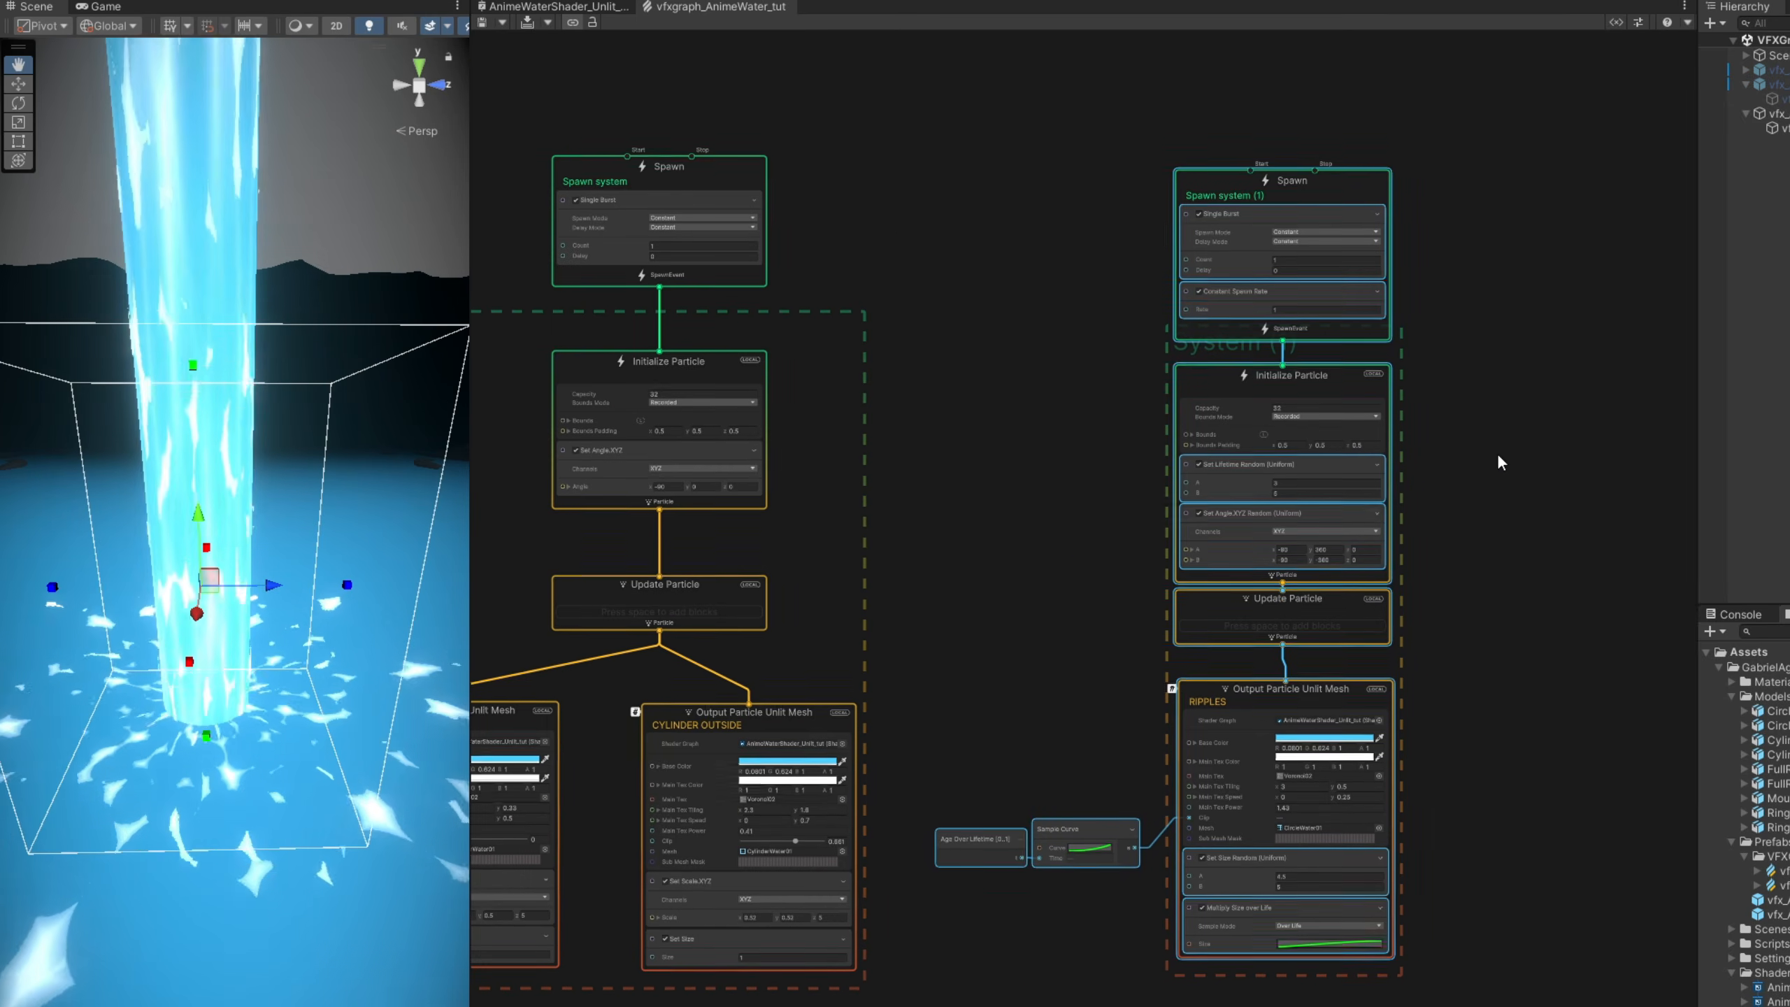
pyautogui.moveTo(1496, 453); pyautogui.dragTo(965, 414, button='middle')
pyautogui.scroll(2, 973, 413)
pyautogui.hotkey('ctrl', 'd')
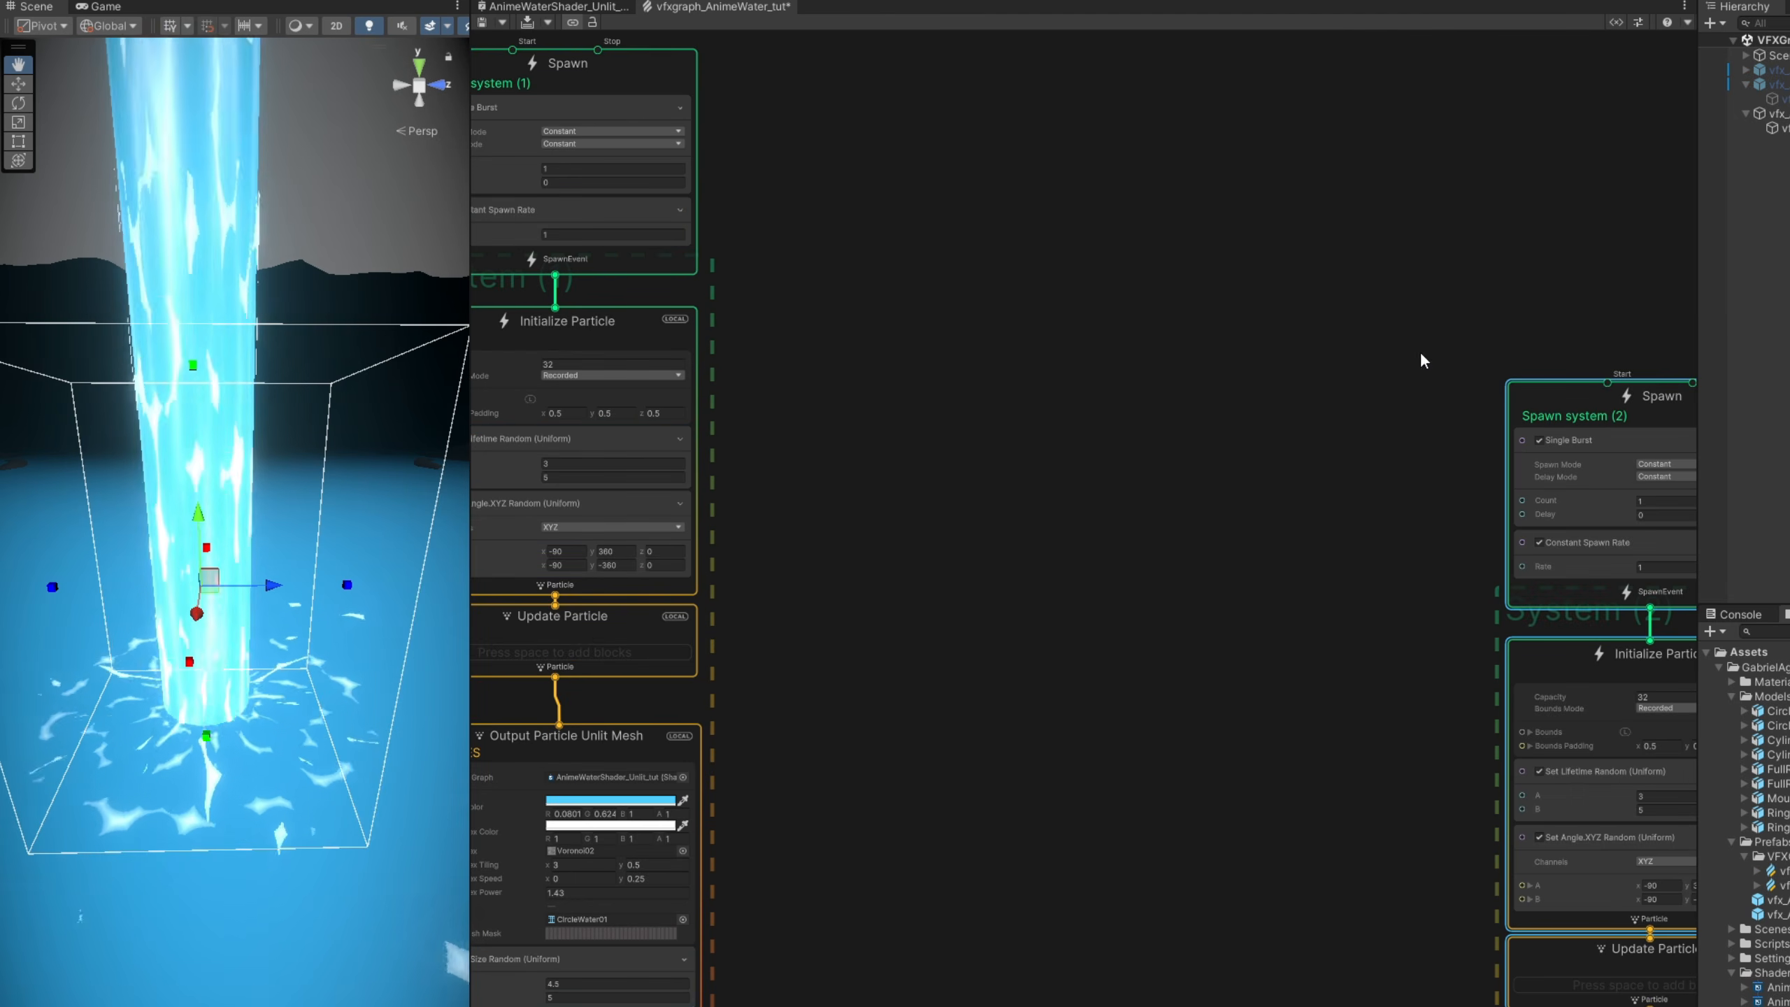
pyautogui.moveTo(1543, 331); pyautogui.dragTo(1197, 140)
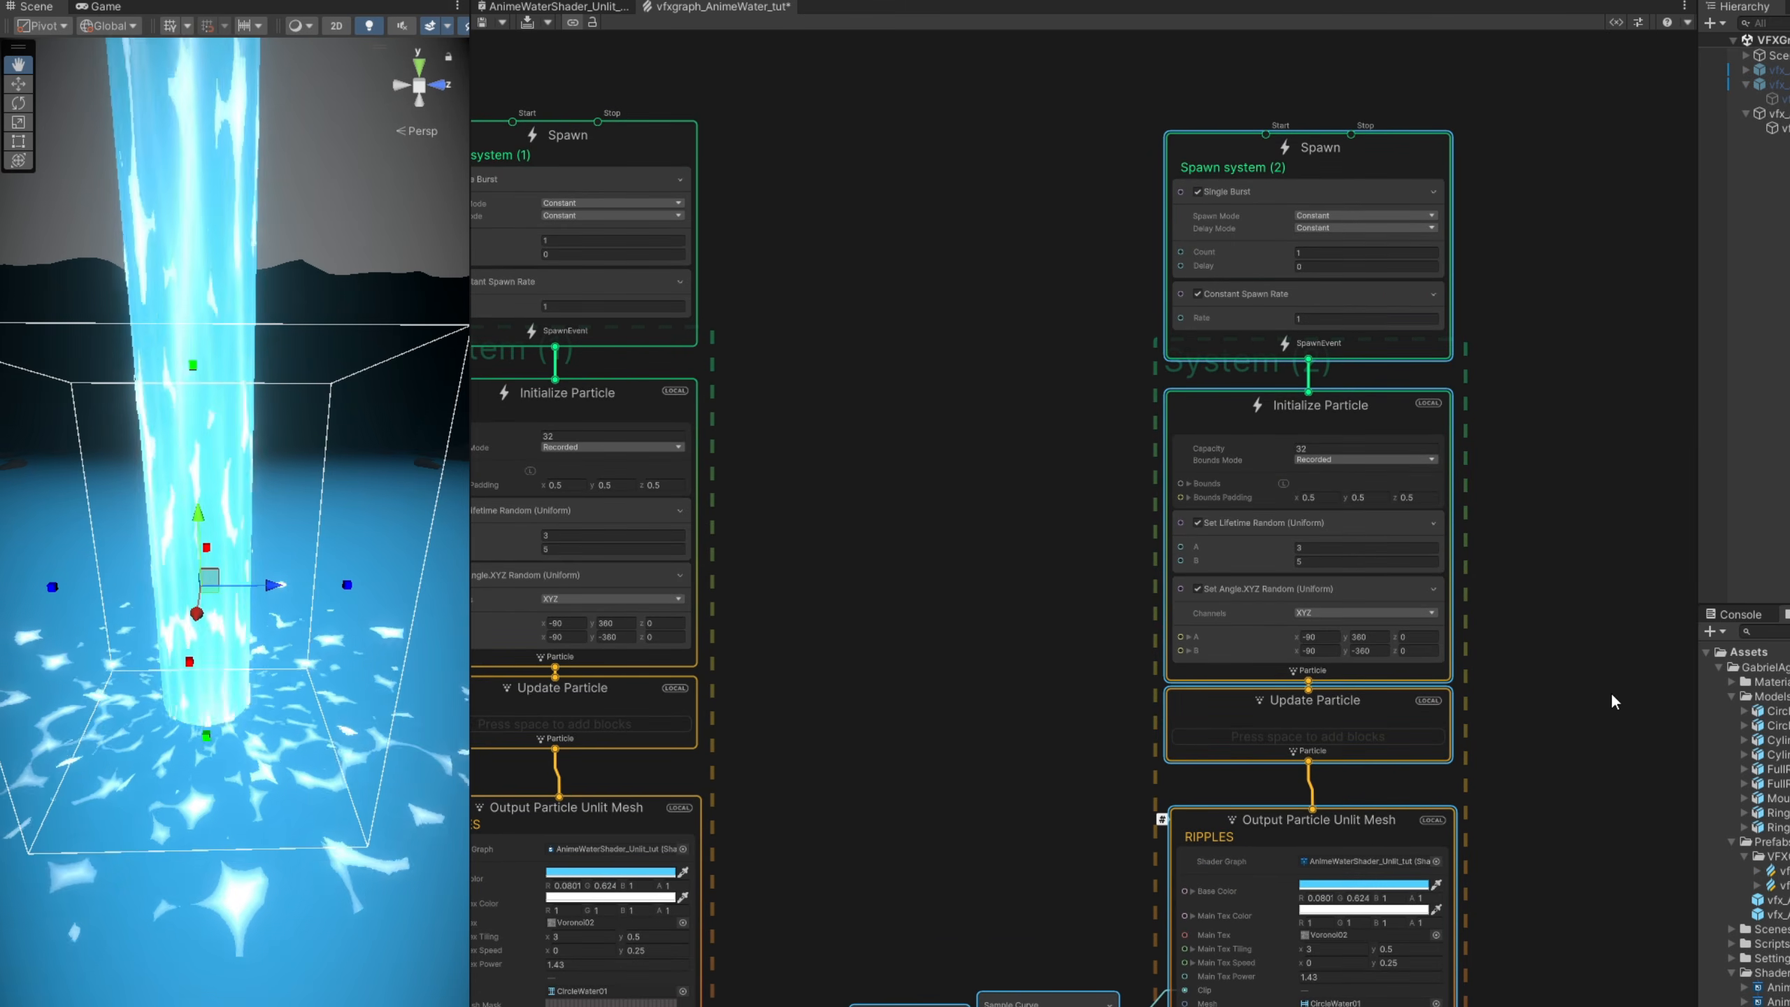
# - Rename the duplicated system's output from RIPPLES to FULL RING BASE
pyautogui.scroll(3, 1318, 889)
pyautogui.doubleClick(1223, 812)
pyautogui.scroll(1, 1221, 800)
pyautogui.hotkey('ctrl', 'a')
pyautogui.write('FULL')
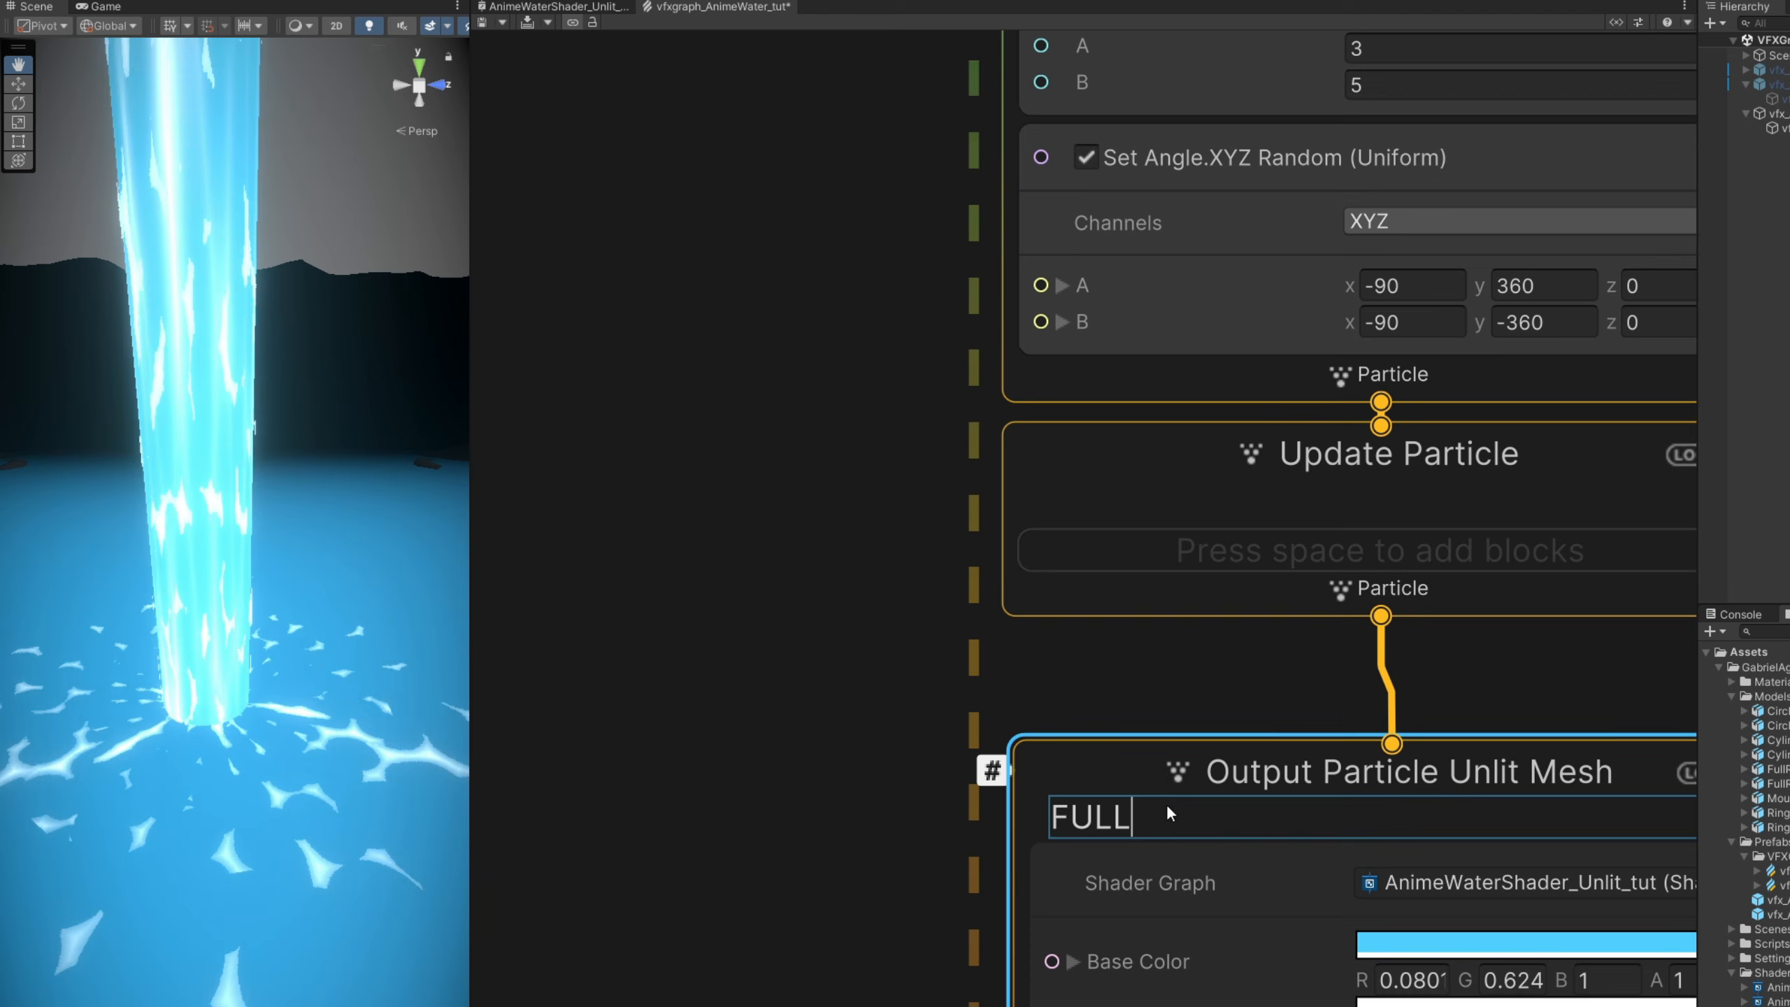
pyautogui.write(' RING BASE')
pyautogui.click(792, 819)
pyautogui.scroll(-2, 711, 567)
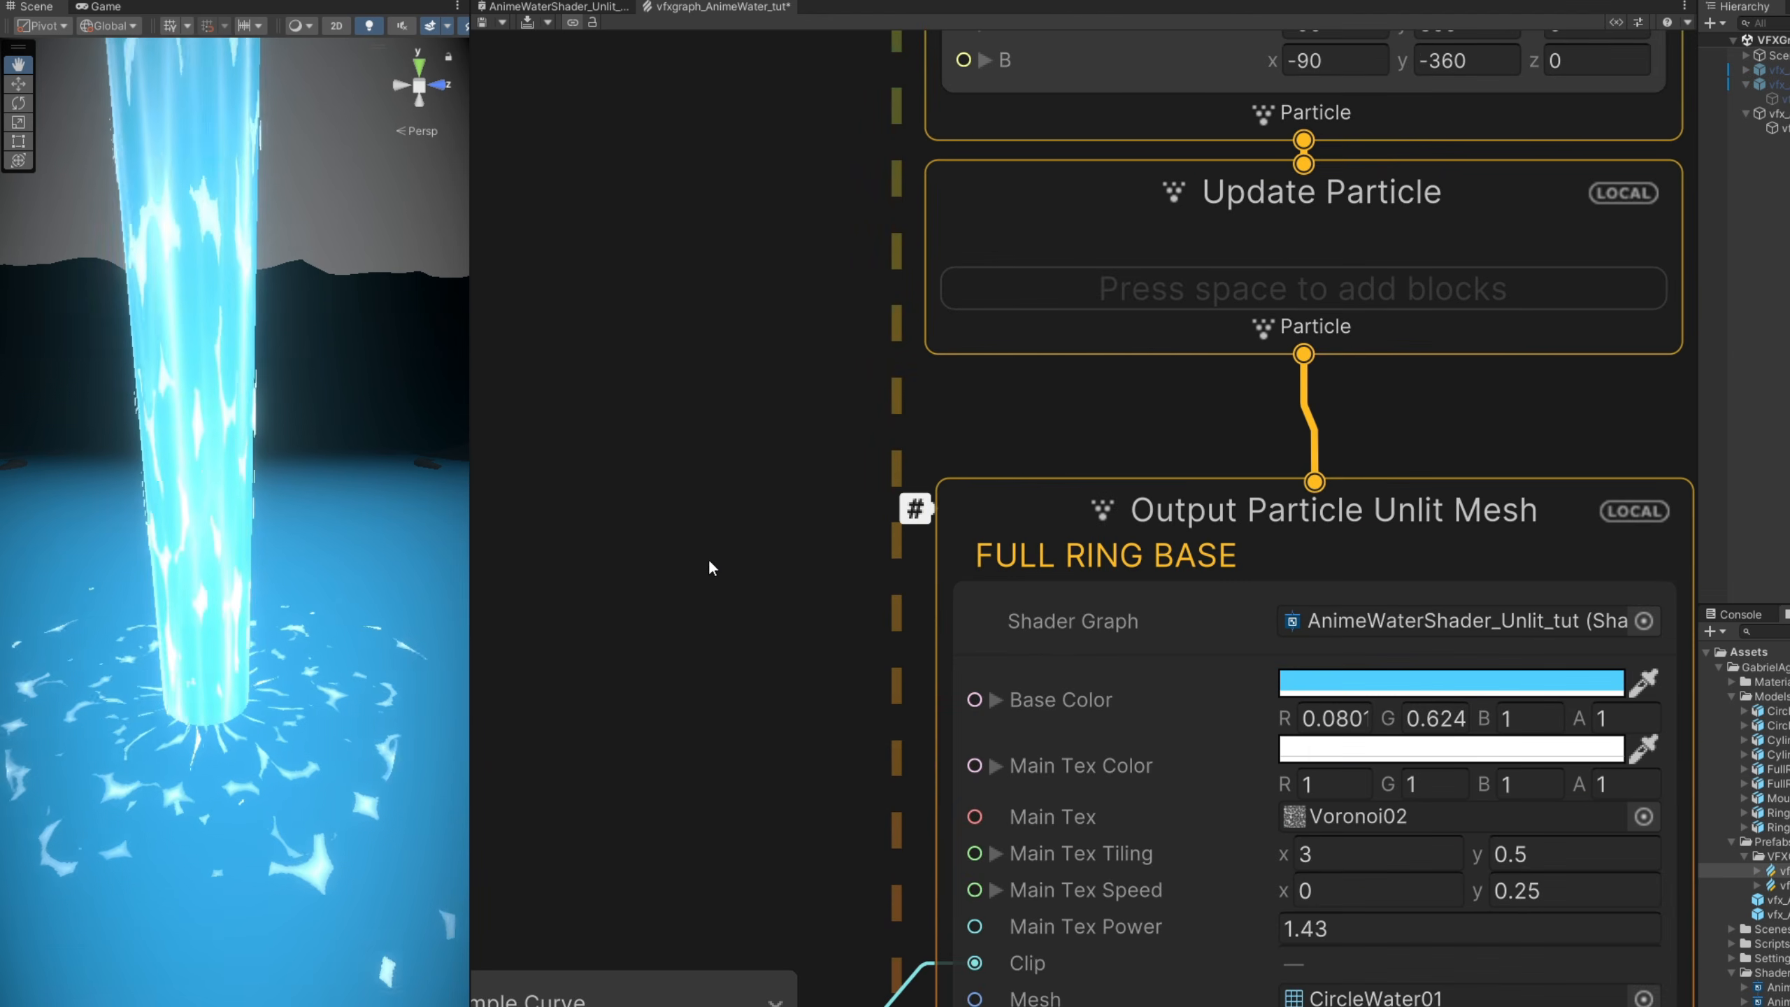
pyautogui.scroll(-2, 709, 599)
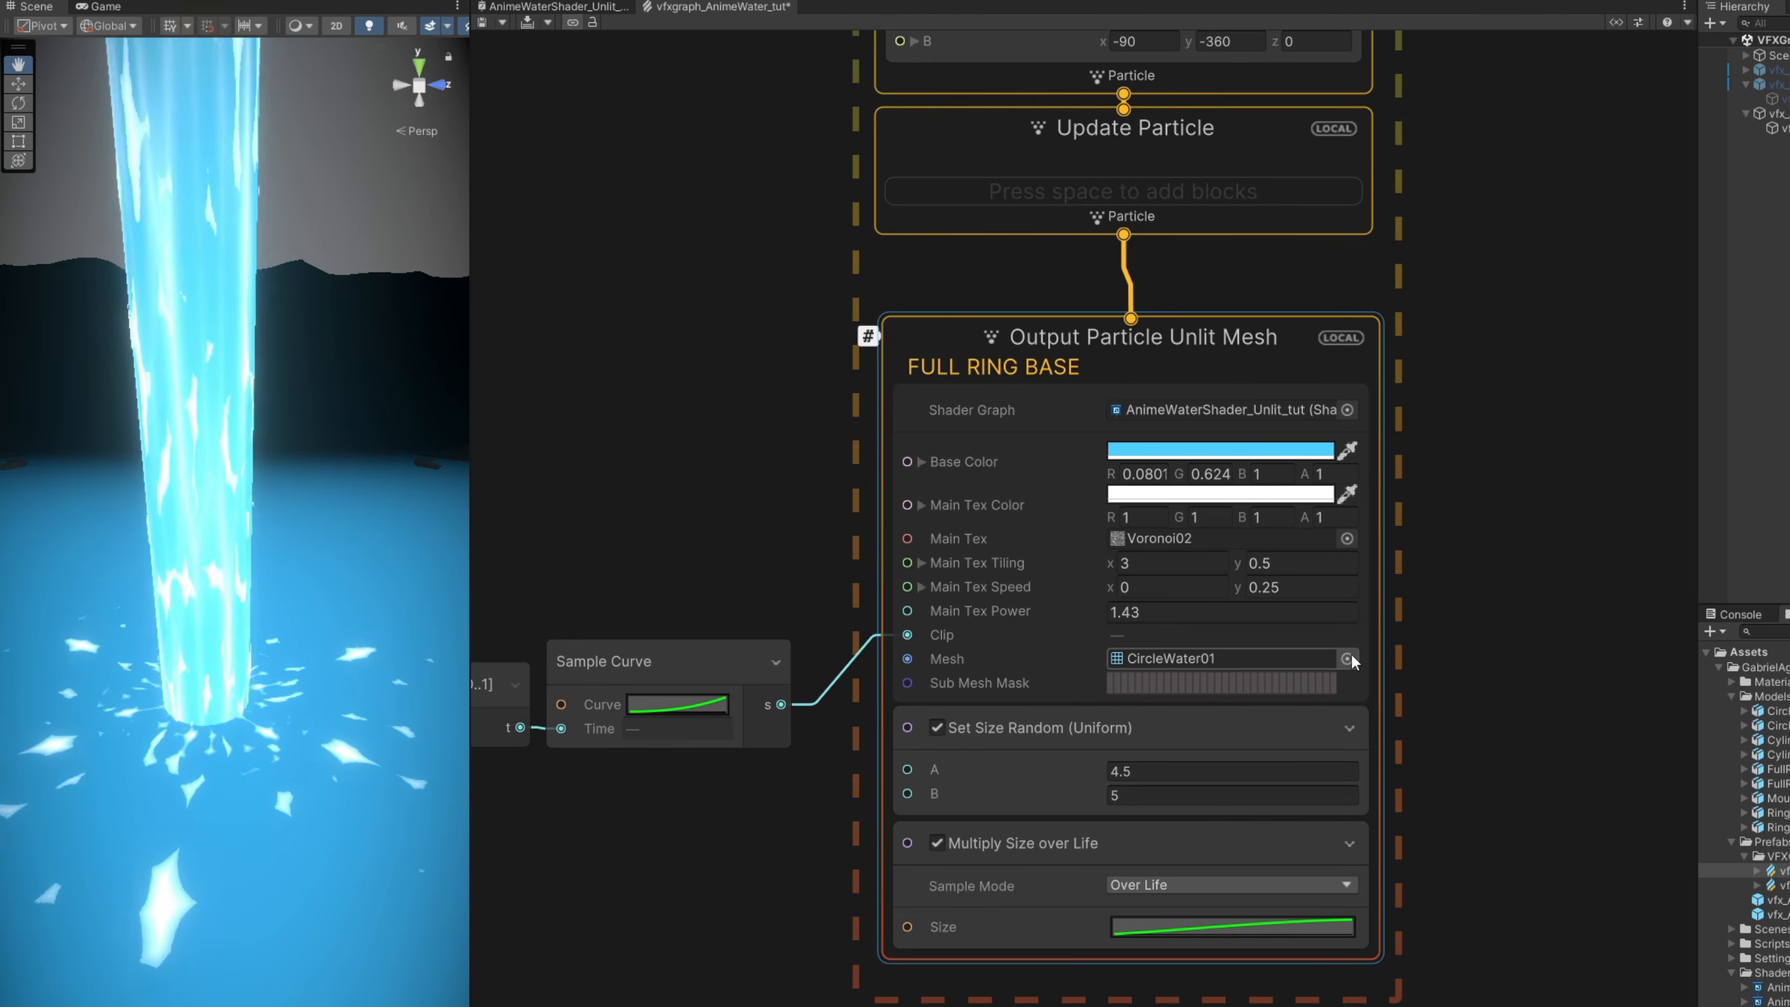
# - Assign the FullRingWater01 mesh to the FULL RING BASE output and switch its Set Size block's Random option to Off
pyautogui.click(1347, 658)
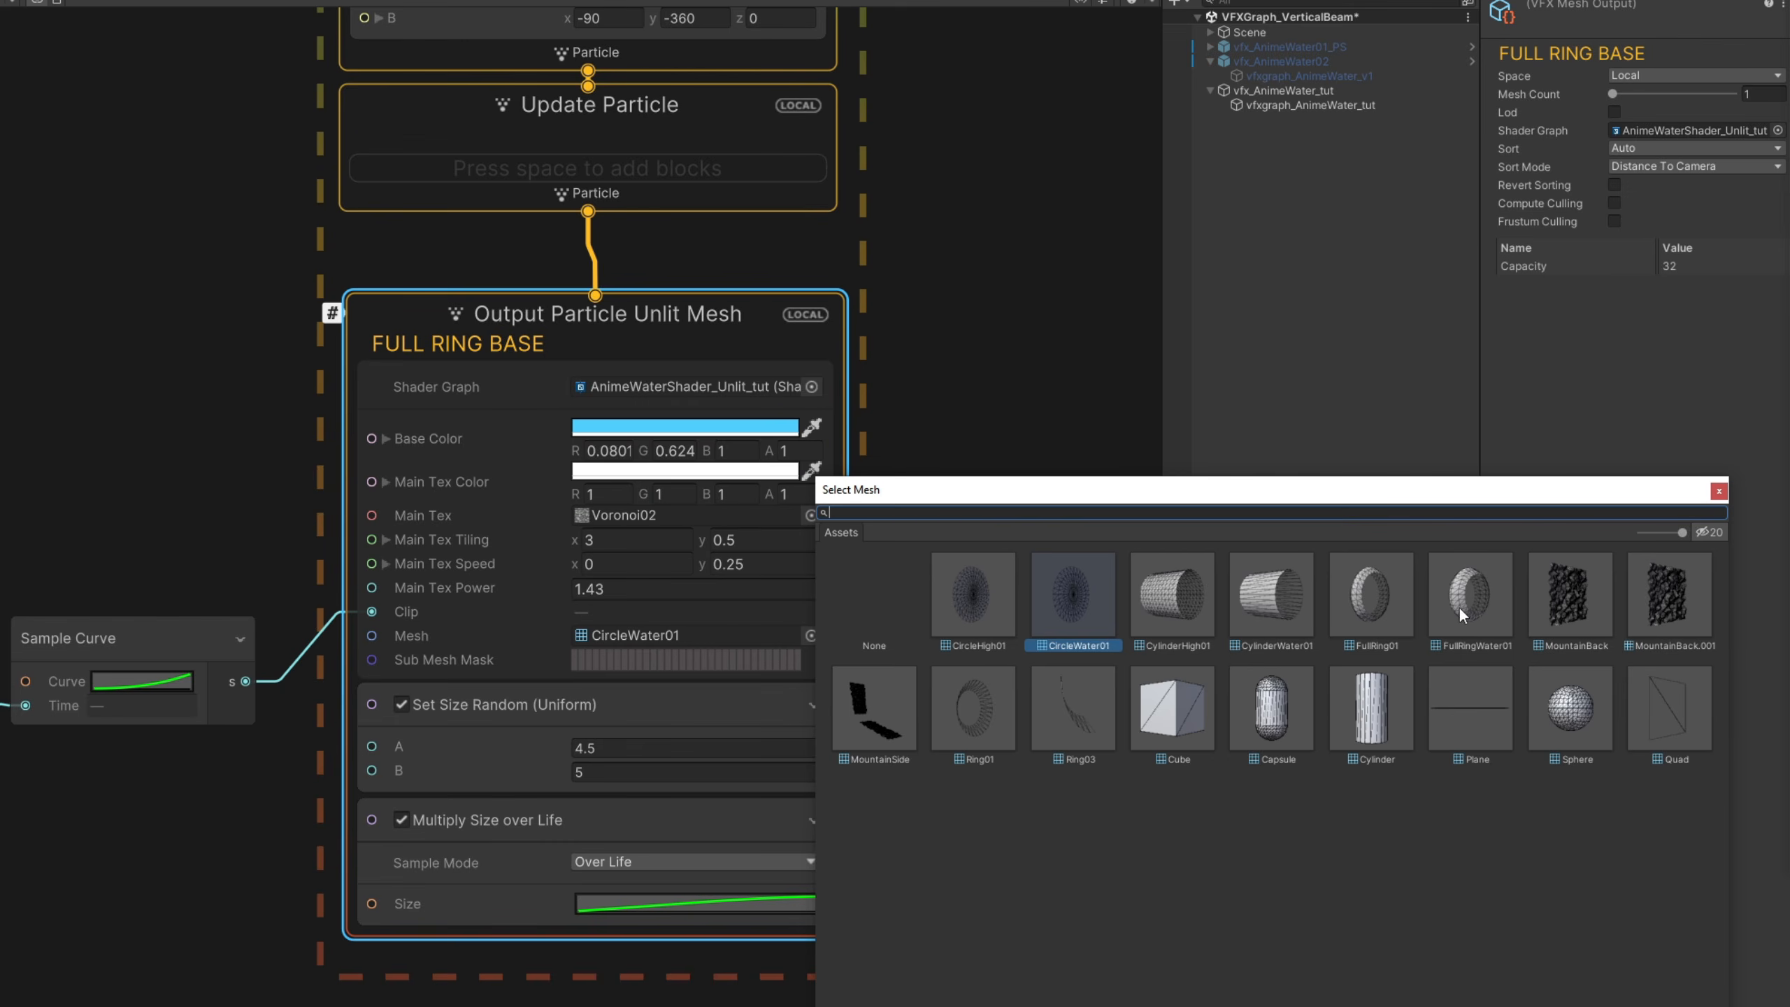
pyautogui.click(1478, 586)
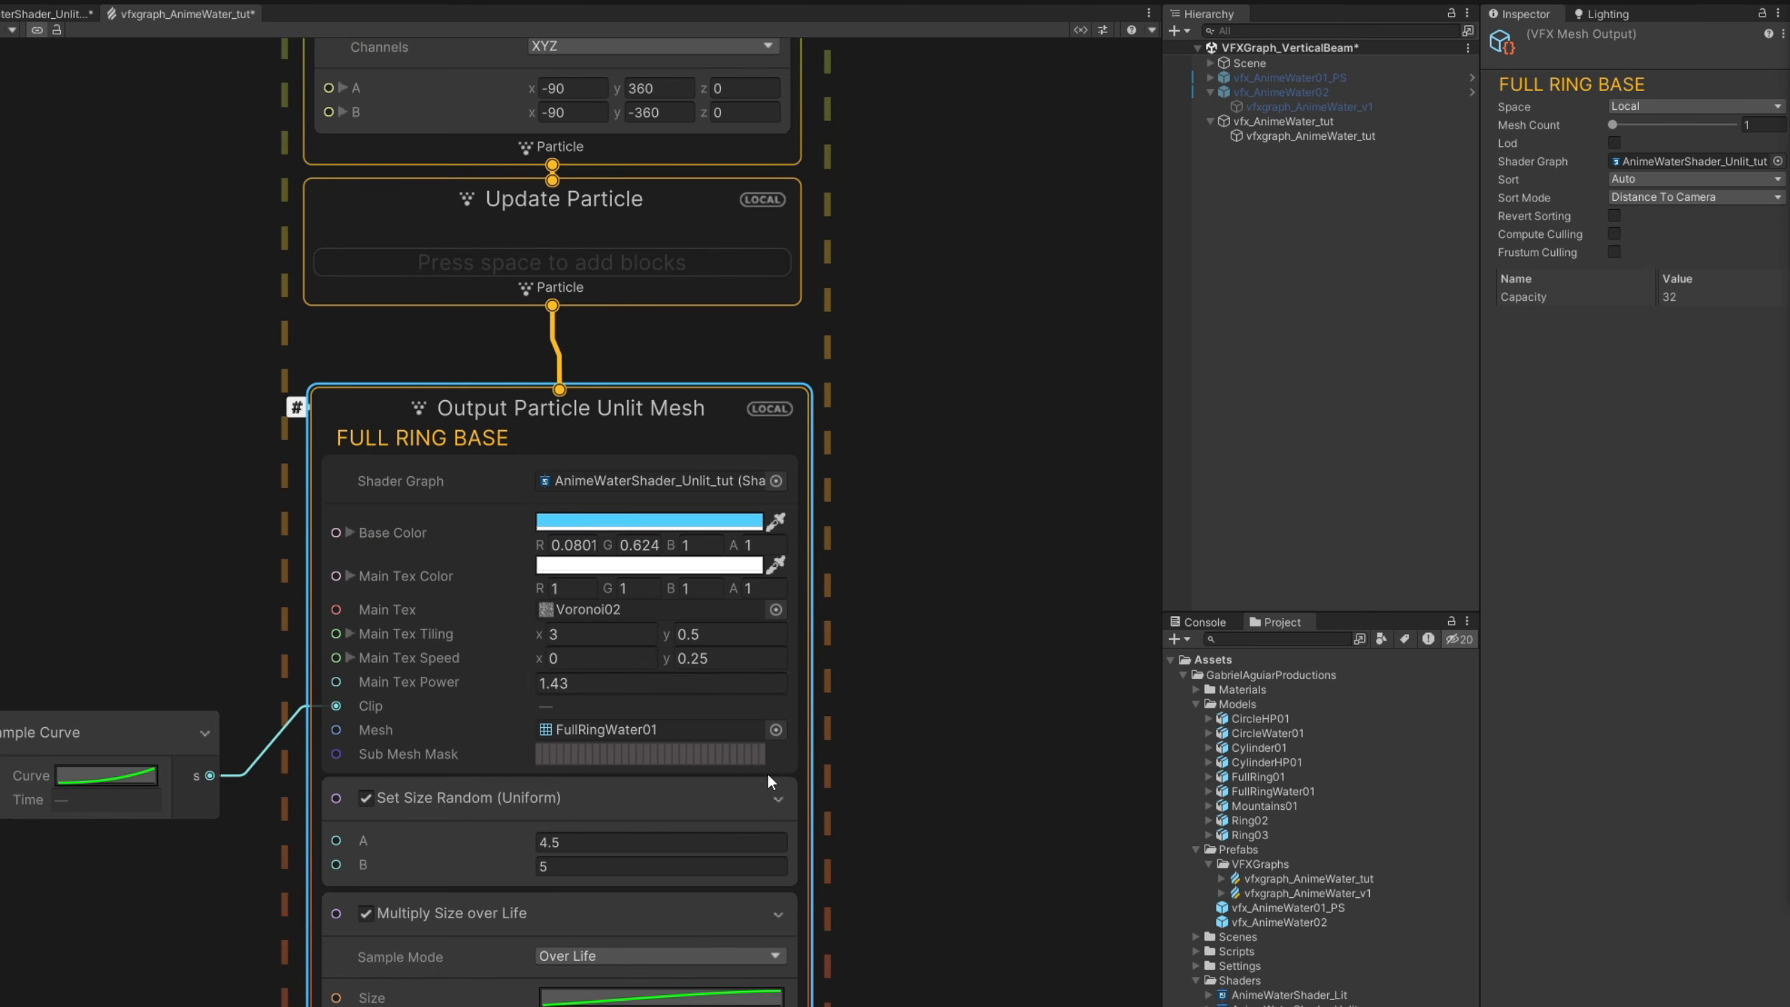
pyautogui.click(491, 803)
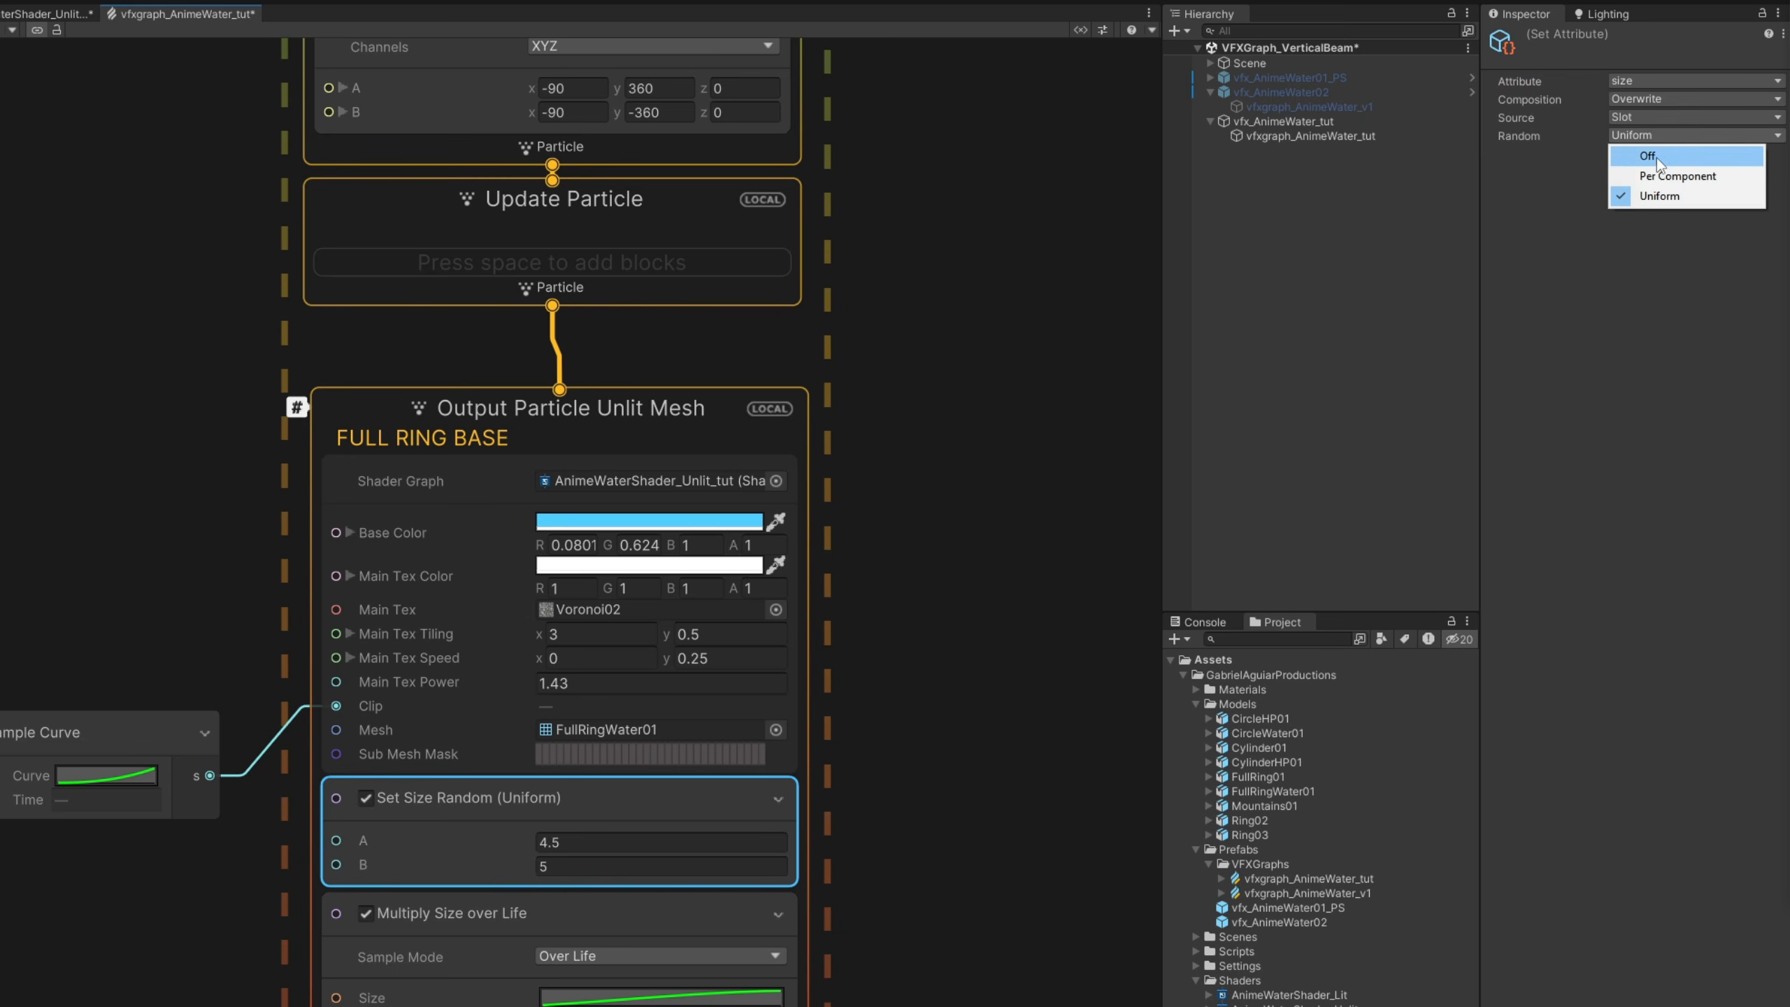
pyautogui.click(1657, 162)
# - Add a Set Scale block above Multiply Size over Life in the FULL RING BASE output and set its Random mode to Uniform
pyautogui.moveTo(642, 846); pyautogui.dragTo(671, 705, button='middle')
pyautogui.click(478, 739)
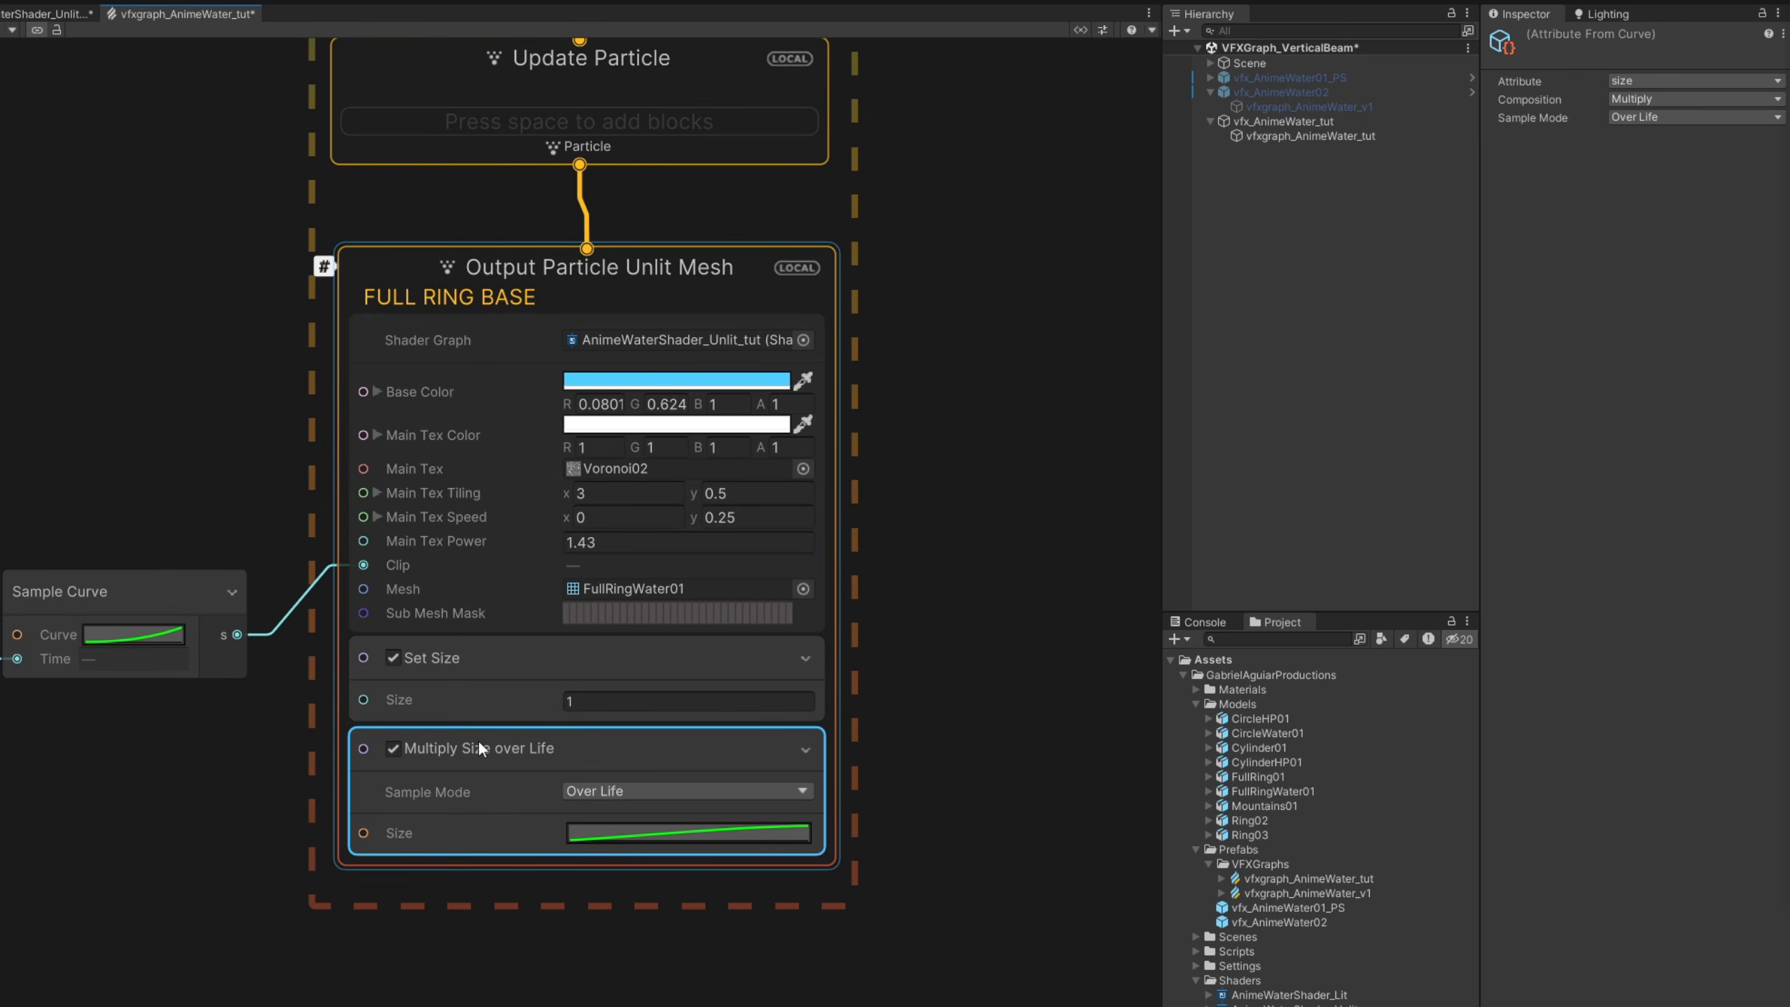
pyautogui.press('space')
pyautogui.write('set scale')
pyautogui.press('Return')
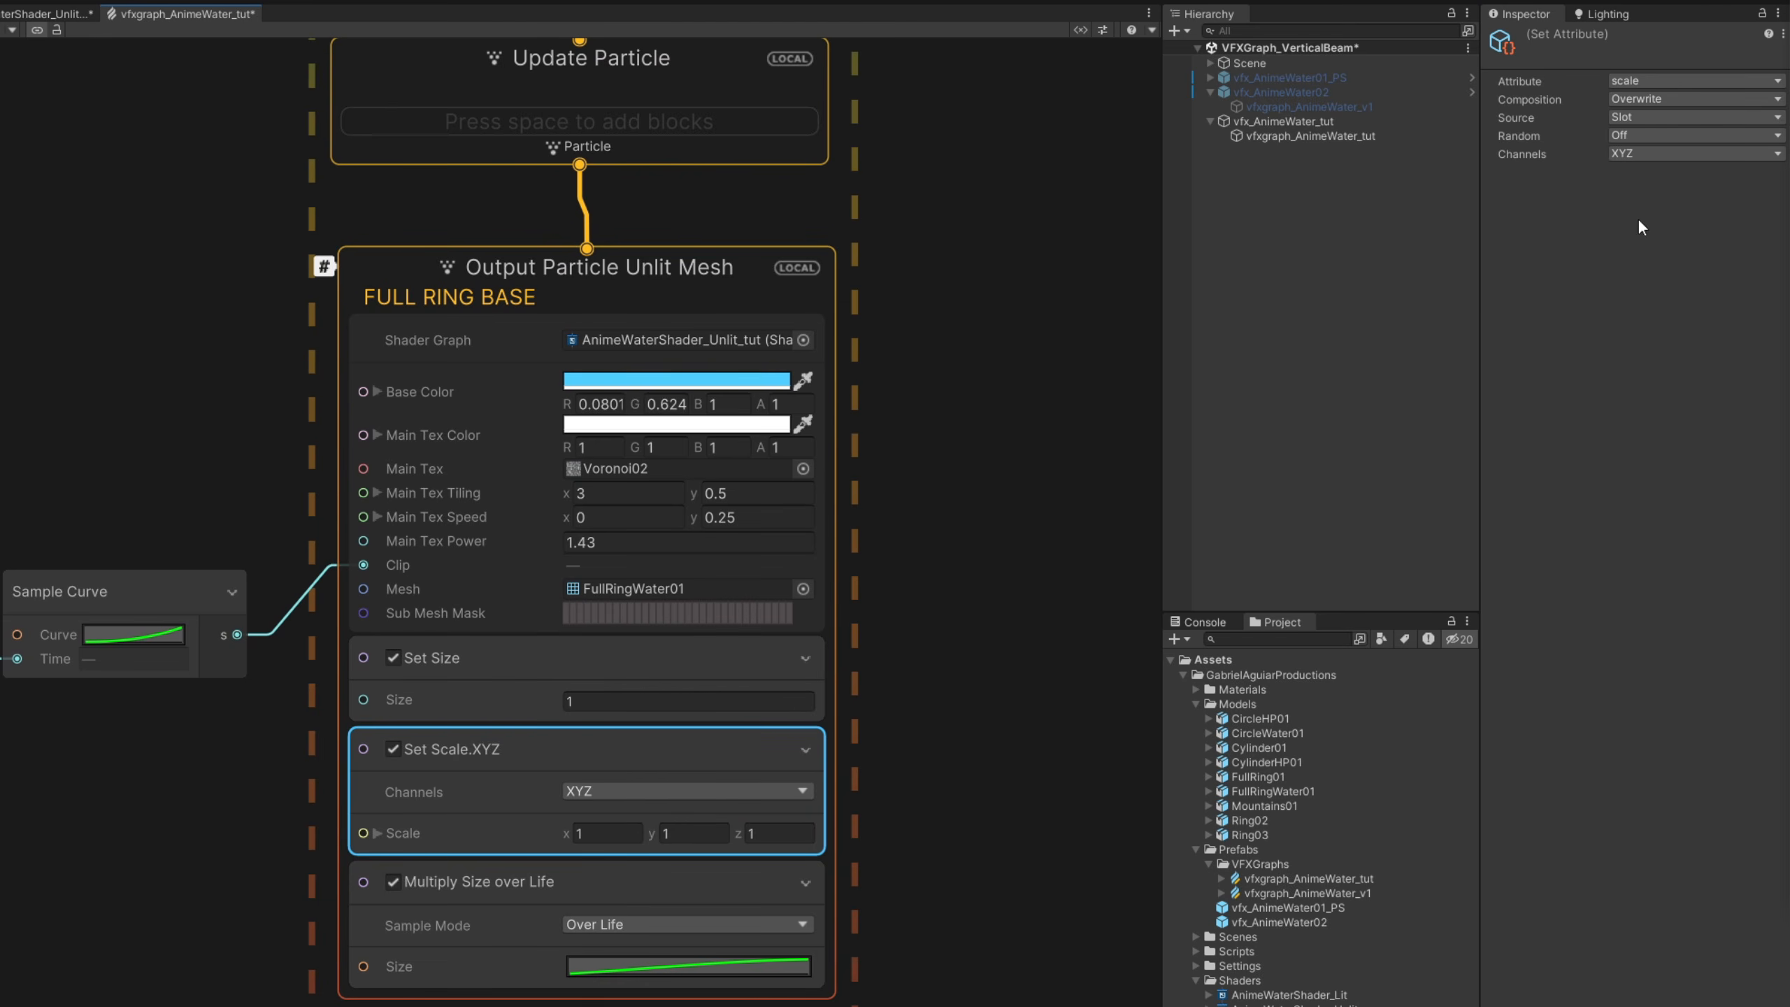
pyautogui.click(1664, 136)
pyautogui.click(1663, 199)
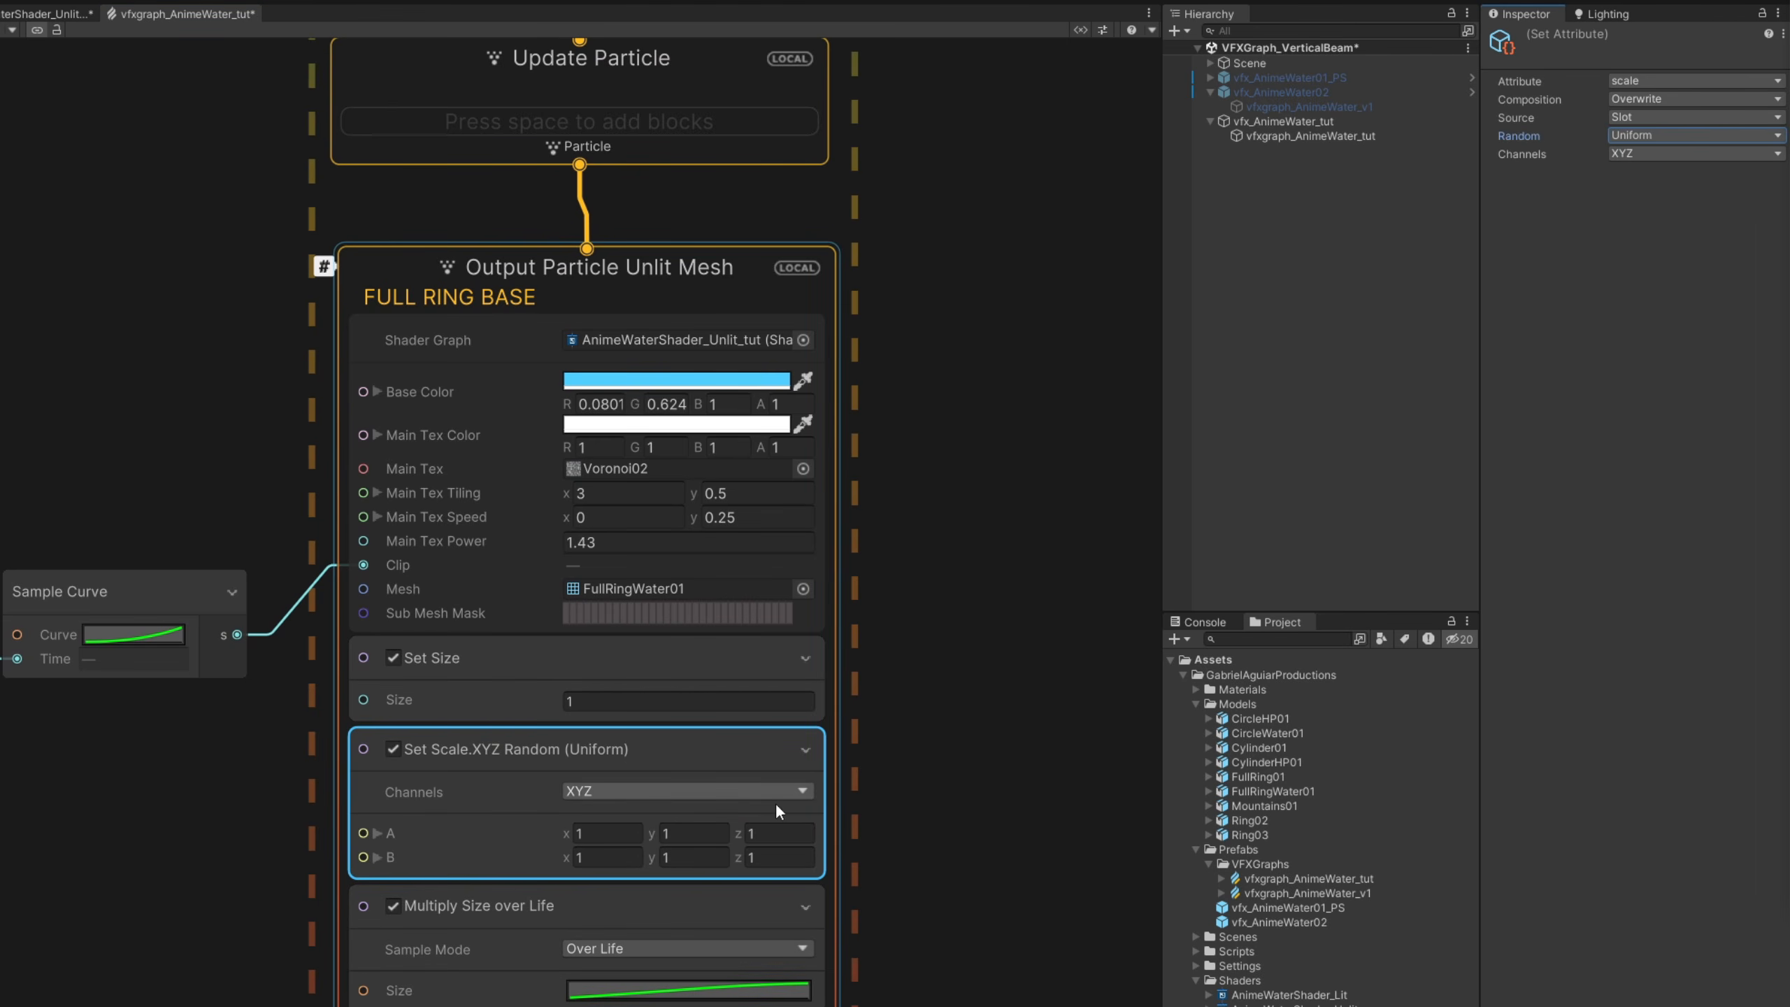
# - Set the random scale range to A 0.5, 0.5, 0.6 and B 0.7, 0.7, 1.2, and recompile the graph
pyautogui.click(583, 829)
pyautogui.write('0.5')
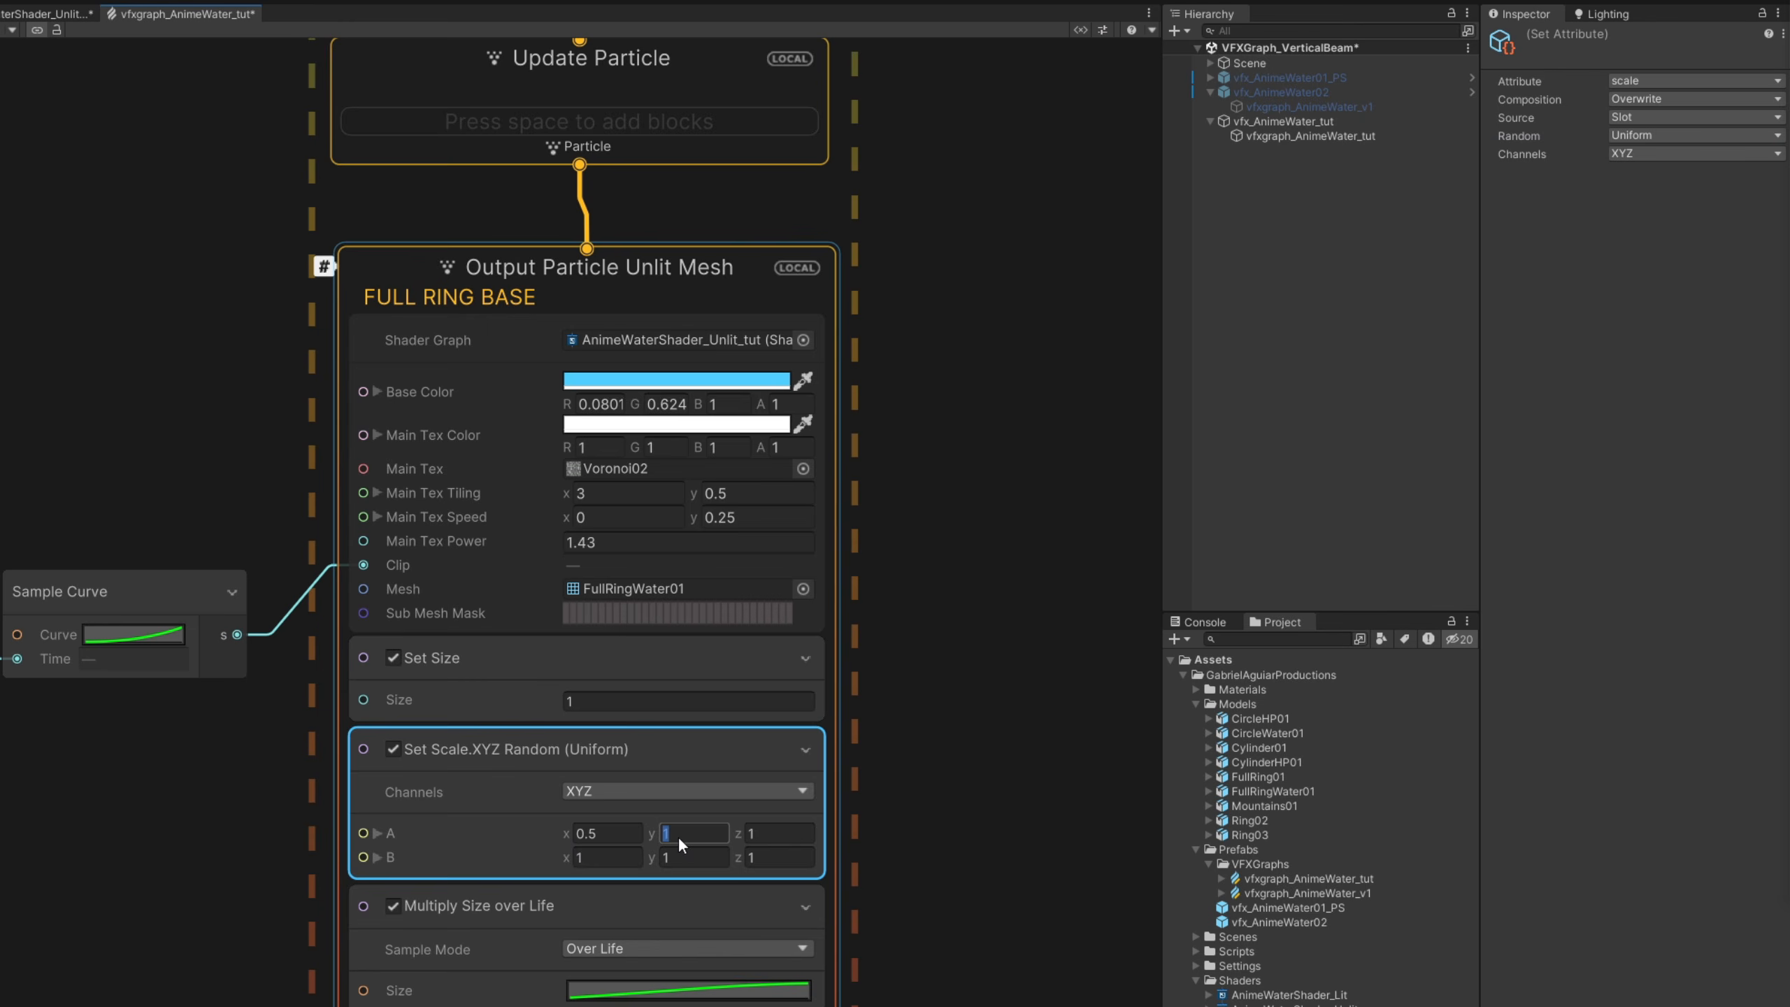
pyautogui.press('Tab')
pyautogui.write('0.5')
pyautogui.press('Tab')
pyautogui.write('1.2')
pyautogui.click(682, 857)
pyautogui.write('0.7')
pyautogui.click(591, 857)
pyautogui.hotkey('shift', 'space')
pyautogui.click(525, 30)
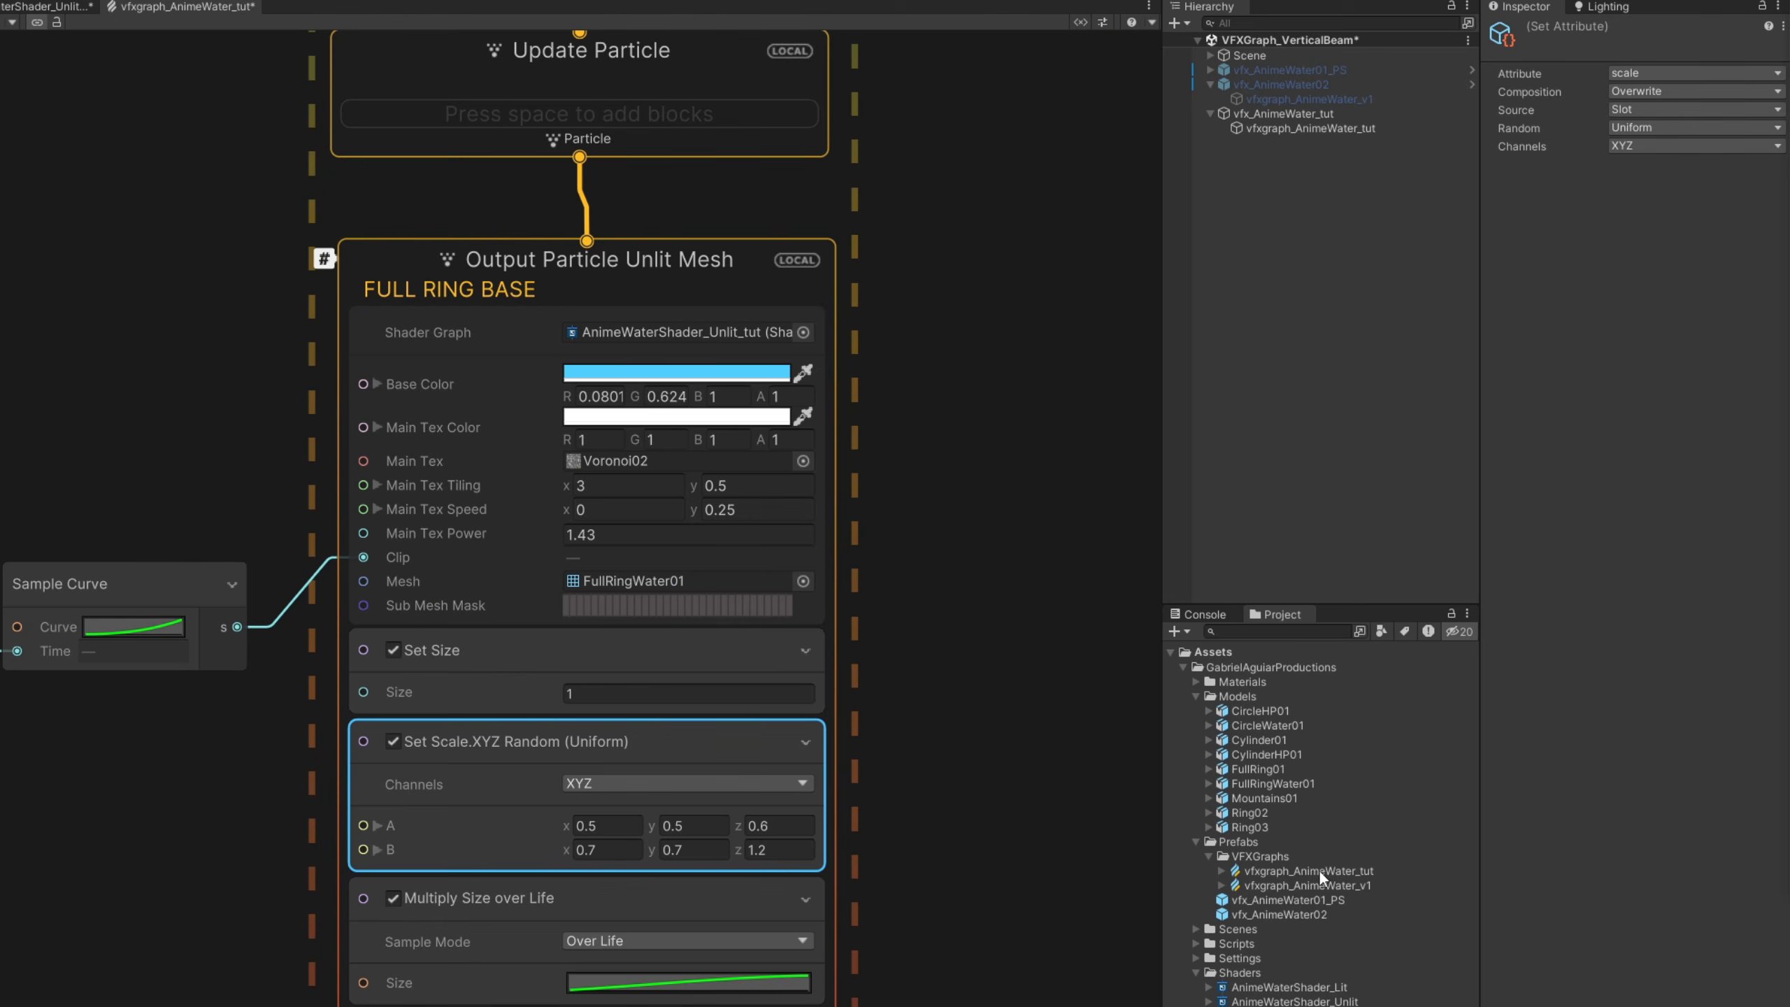
# - Move FULL RING BASE to the end of vfxgraph_AnimeWater_tut's Output Render Order, after CYLINDER OUTSIDE, and recompile the graph
pyautogui.click(1325, 870)
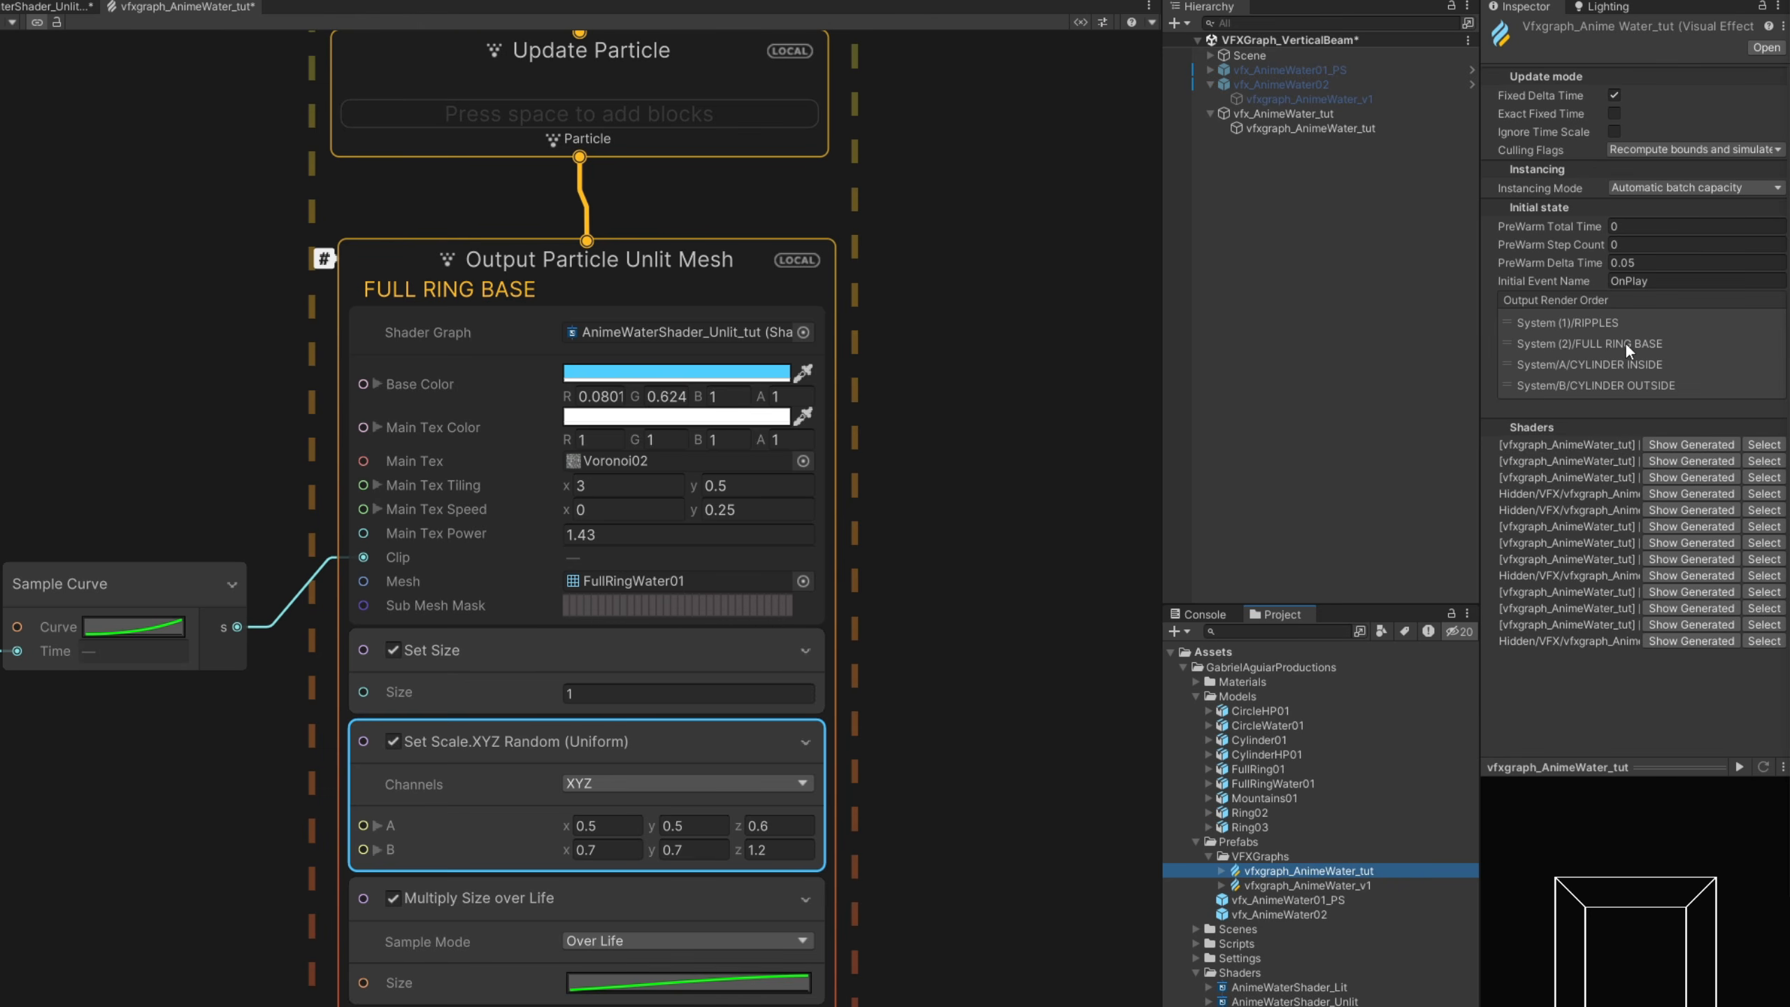
pyautogui.moveTo(1625, 343); pyautogui.dragTo(1622, 379)
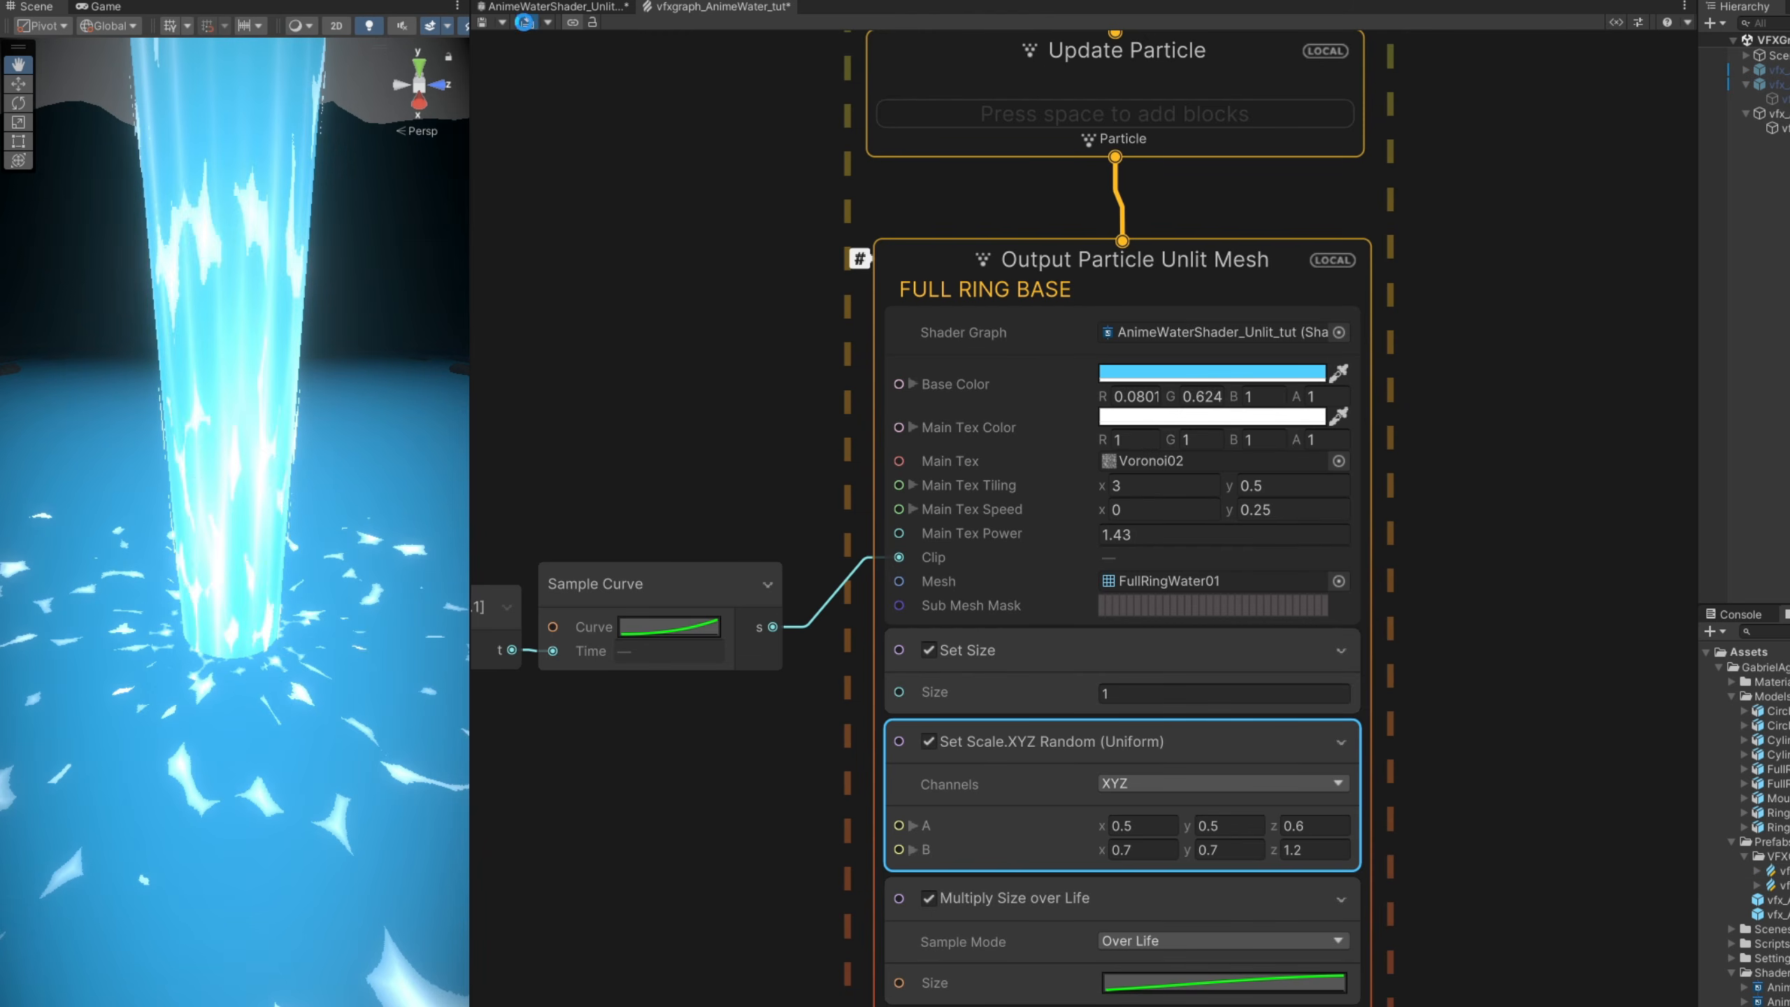
pyautogui.click(524, 21)
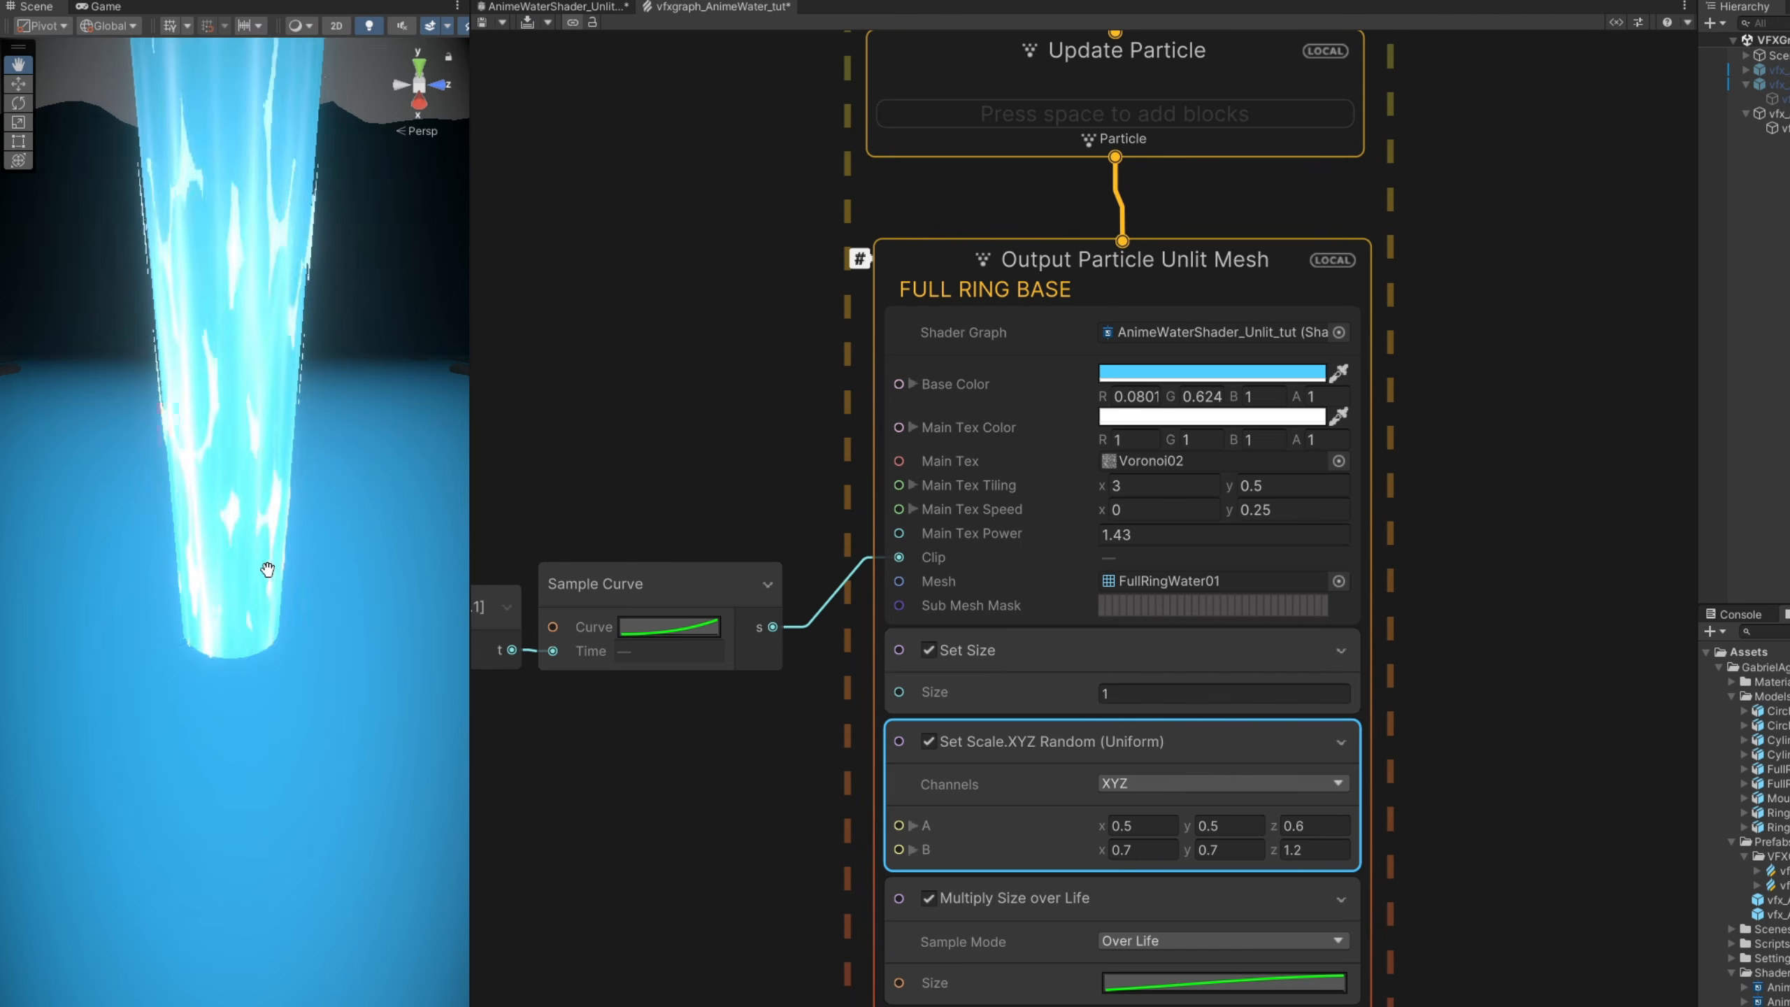
pyautogui.keyDown('alt'); pyautogui.moveTo(264, 540); pyautogui.dragTo(265, 498); pyautogui.keyUp('alt')
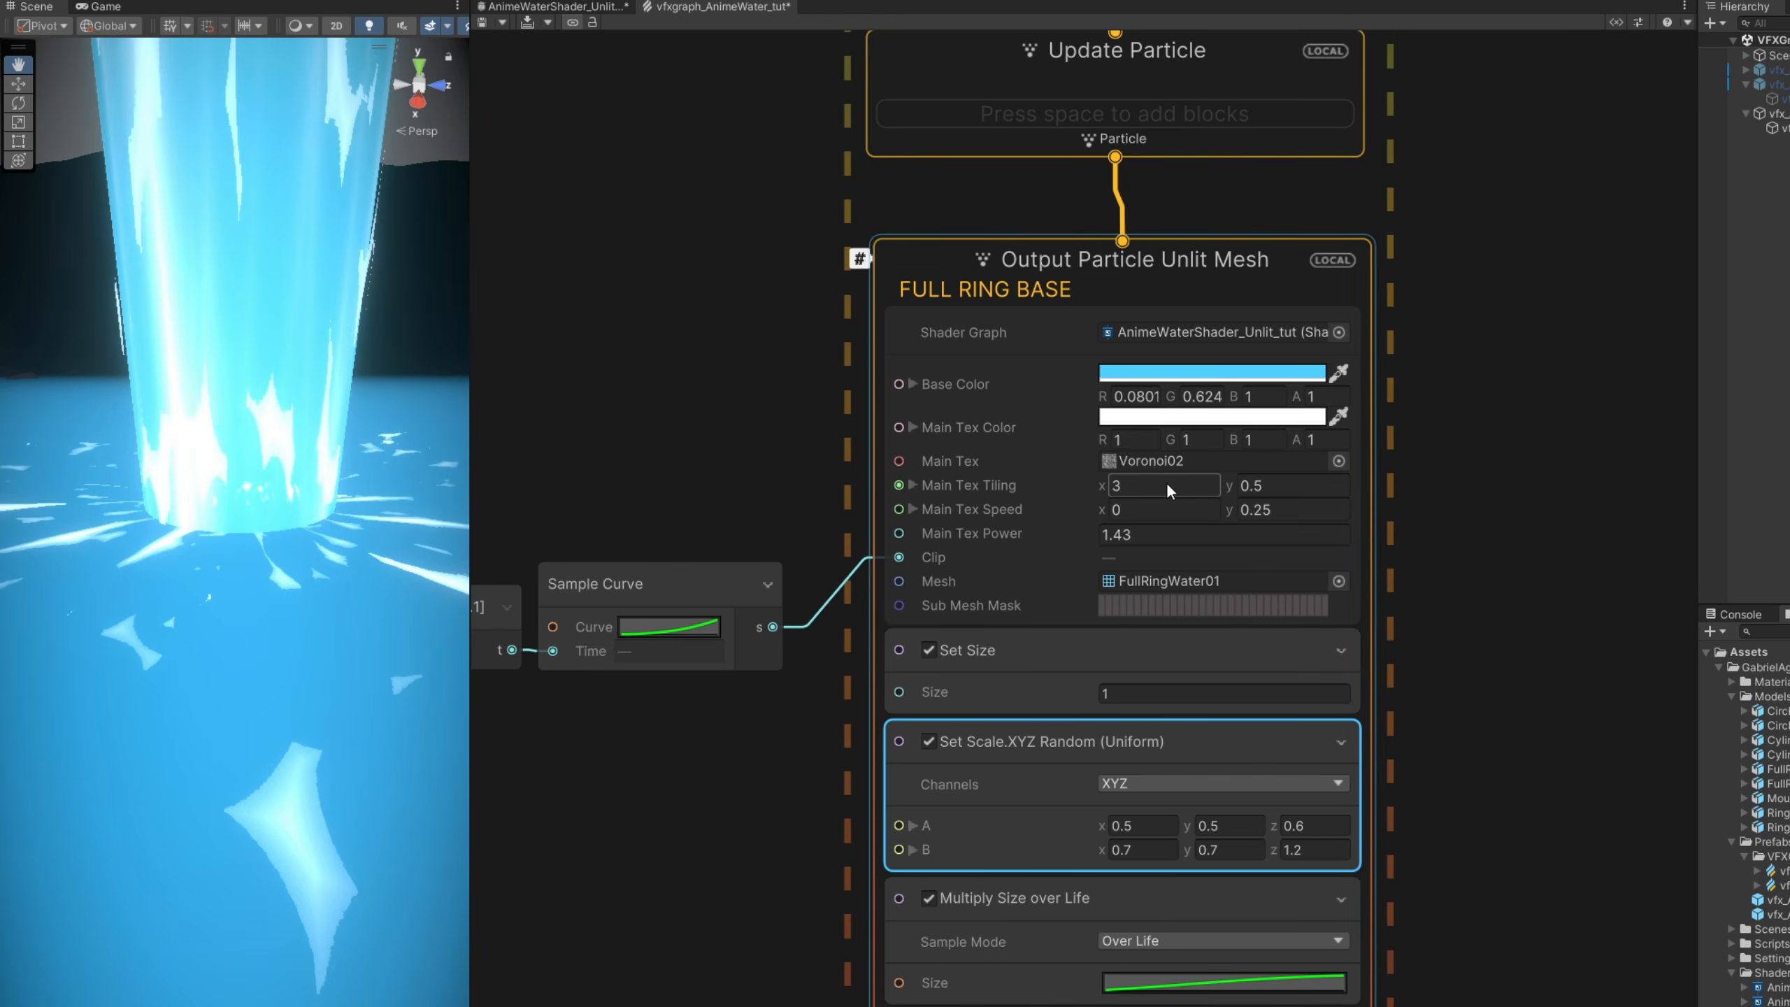
# - Set the FULL RING BASE output's Main Tex Tiling to 0.55 in X and 0.65 in Y
pyautogui.click(1178, 484)
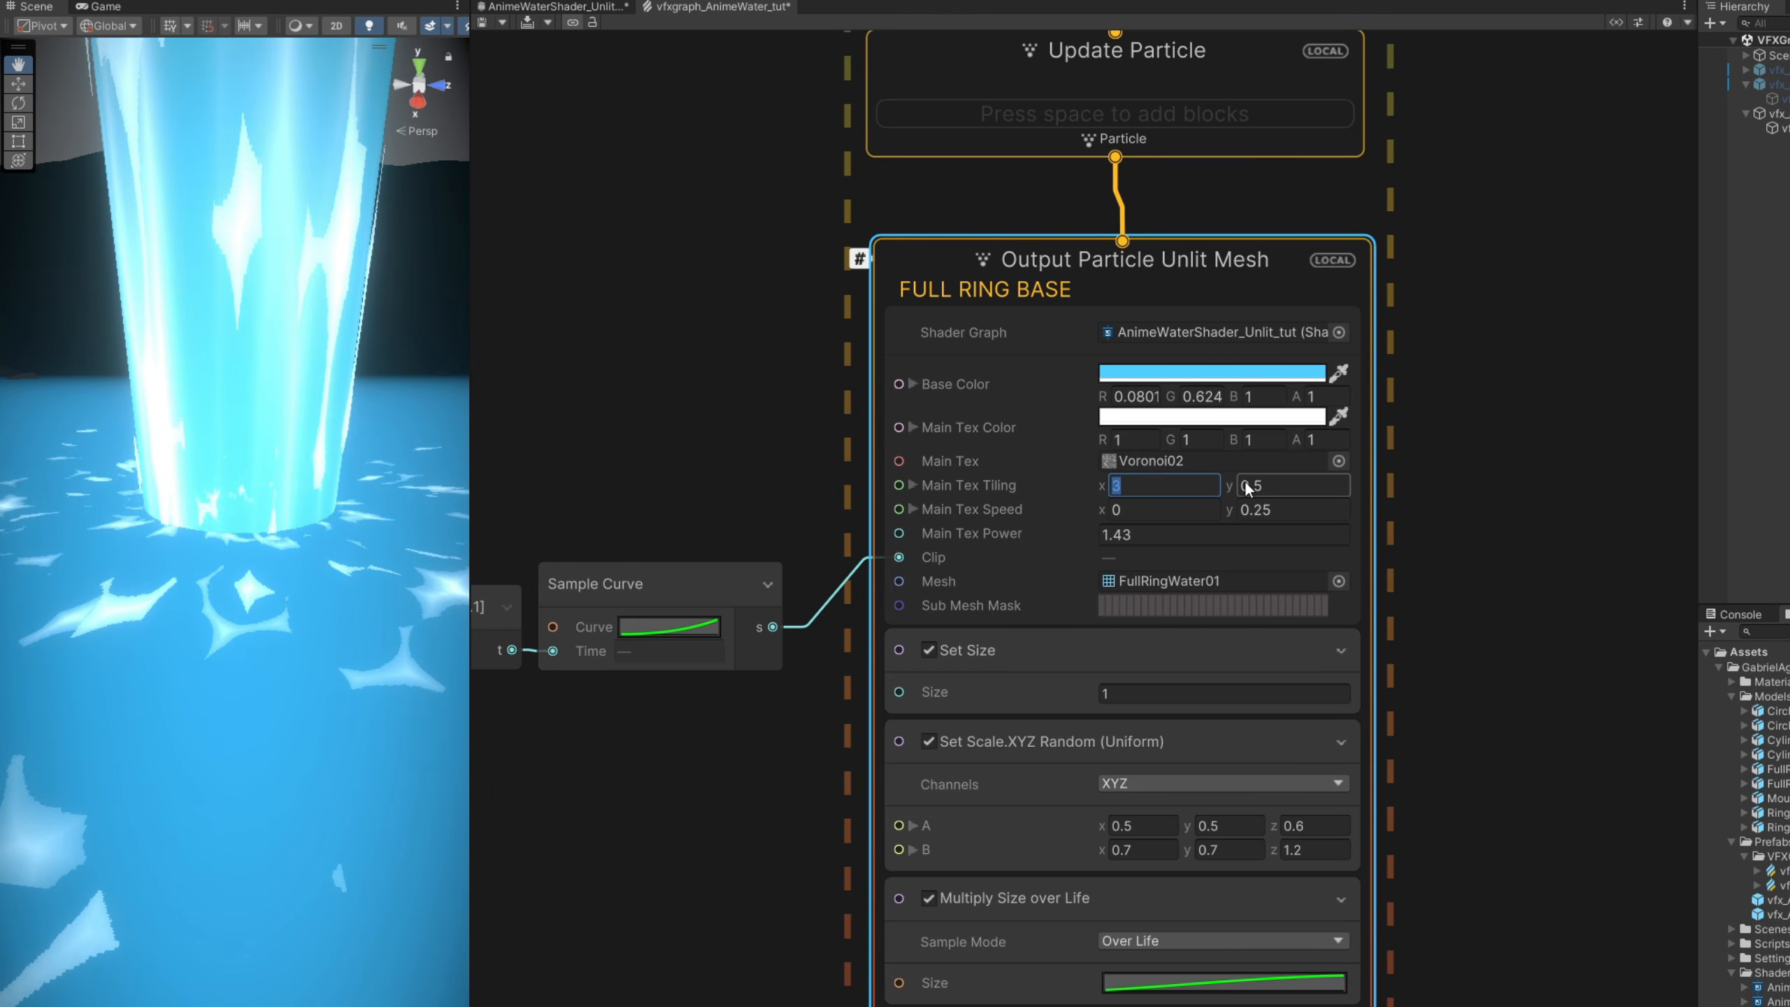
pyautogui.write('.55')
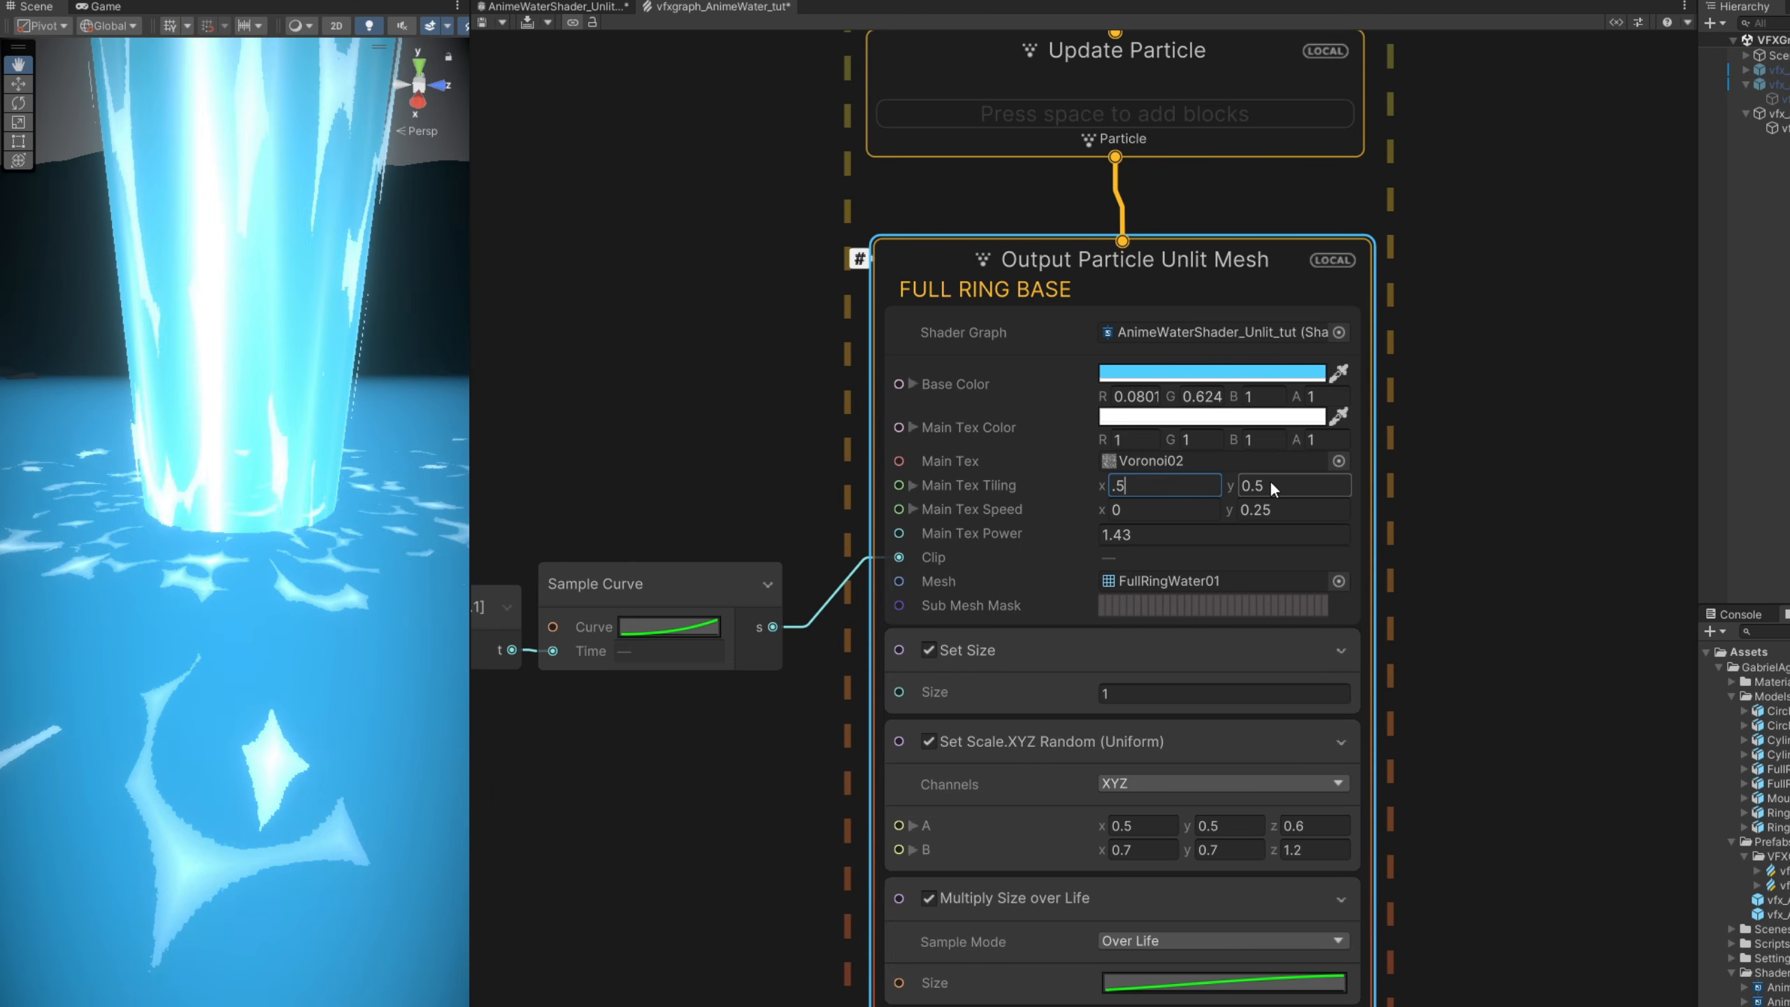
pyautogui.click(1269, 485)
pyautogui.write('.65')
pyautogui.press('Return')
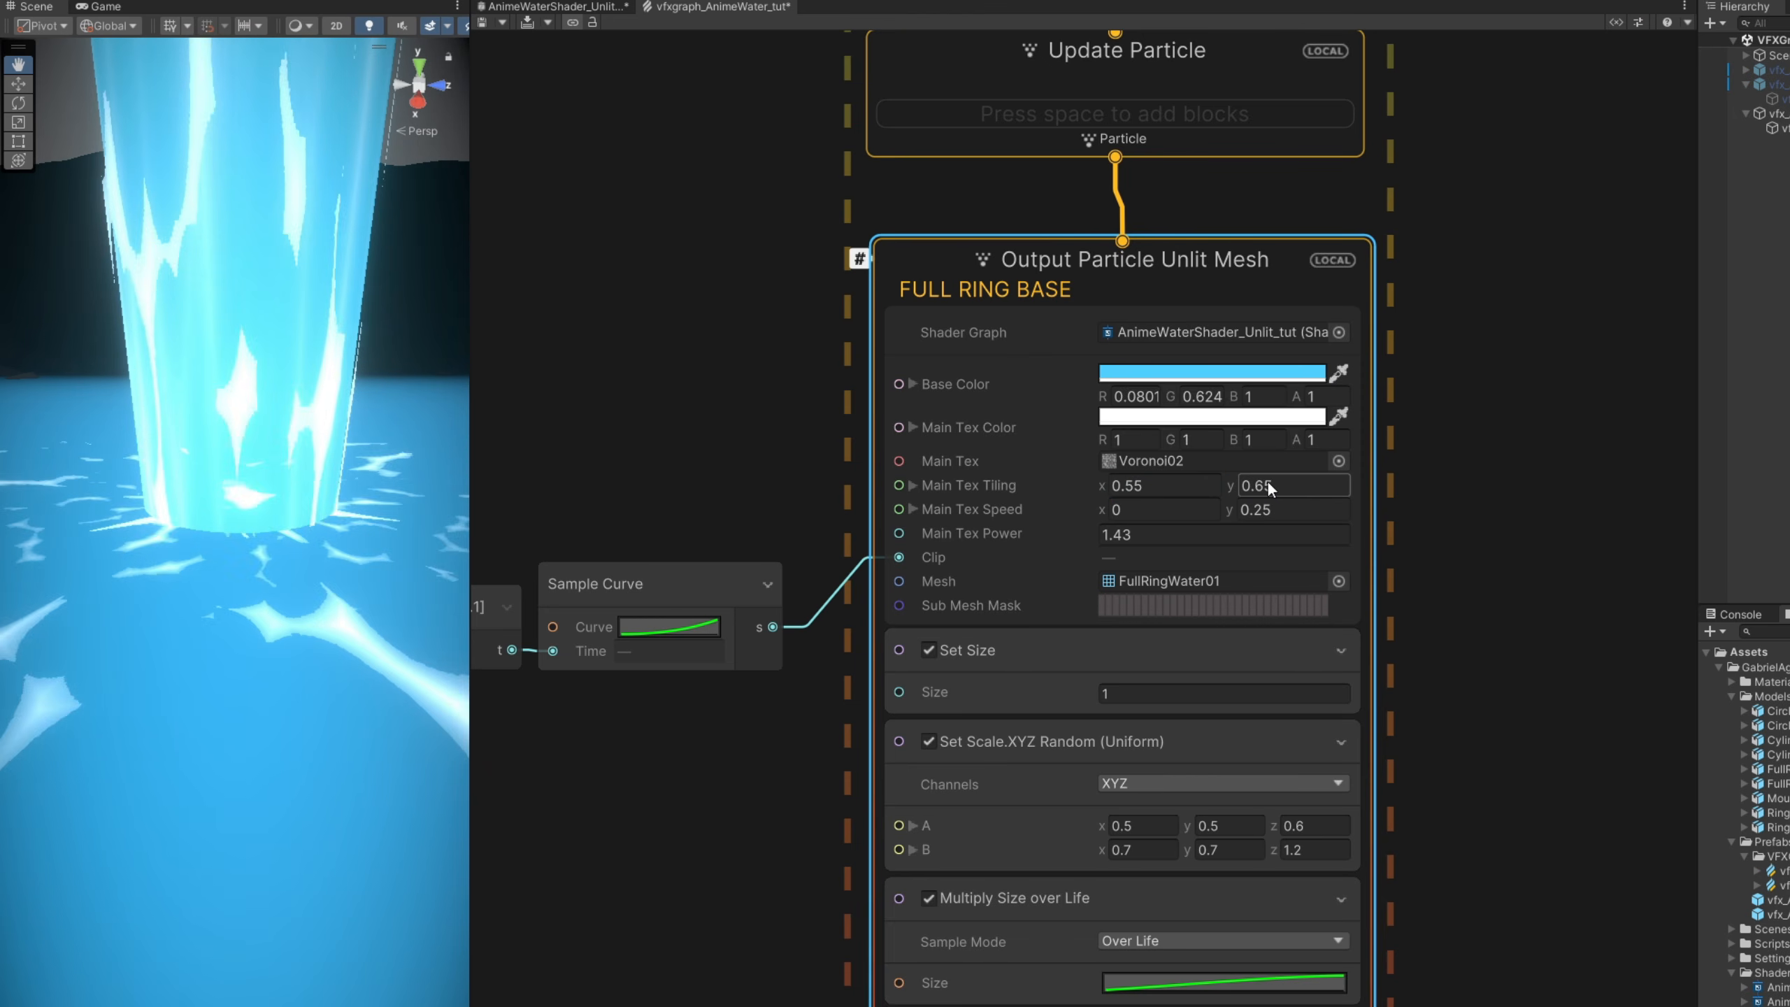
# - Set the FULL RING BASE output's Main Tex Speed Y to 0 and its Main Tex Power to 0.4
pyautogui.click(1286, 509)
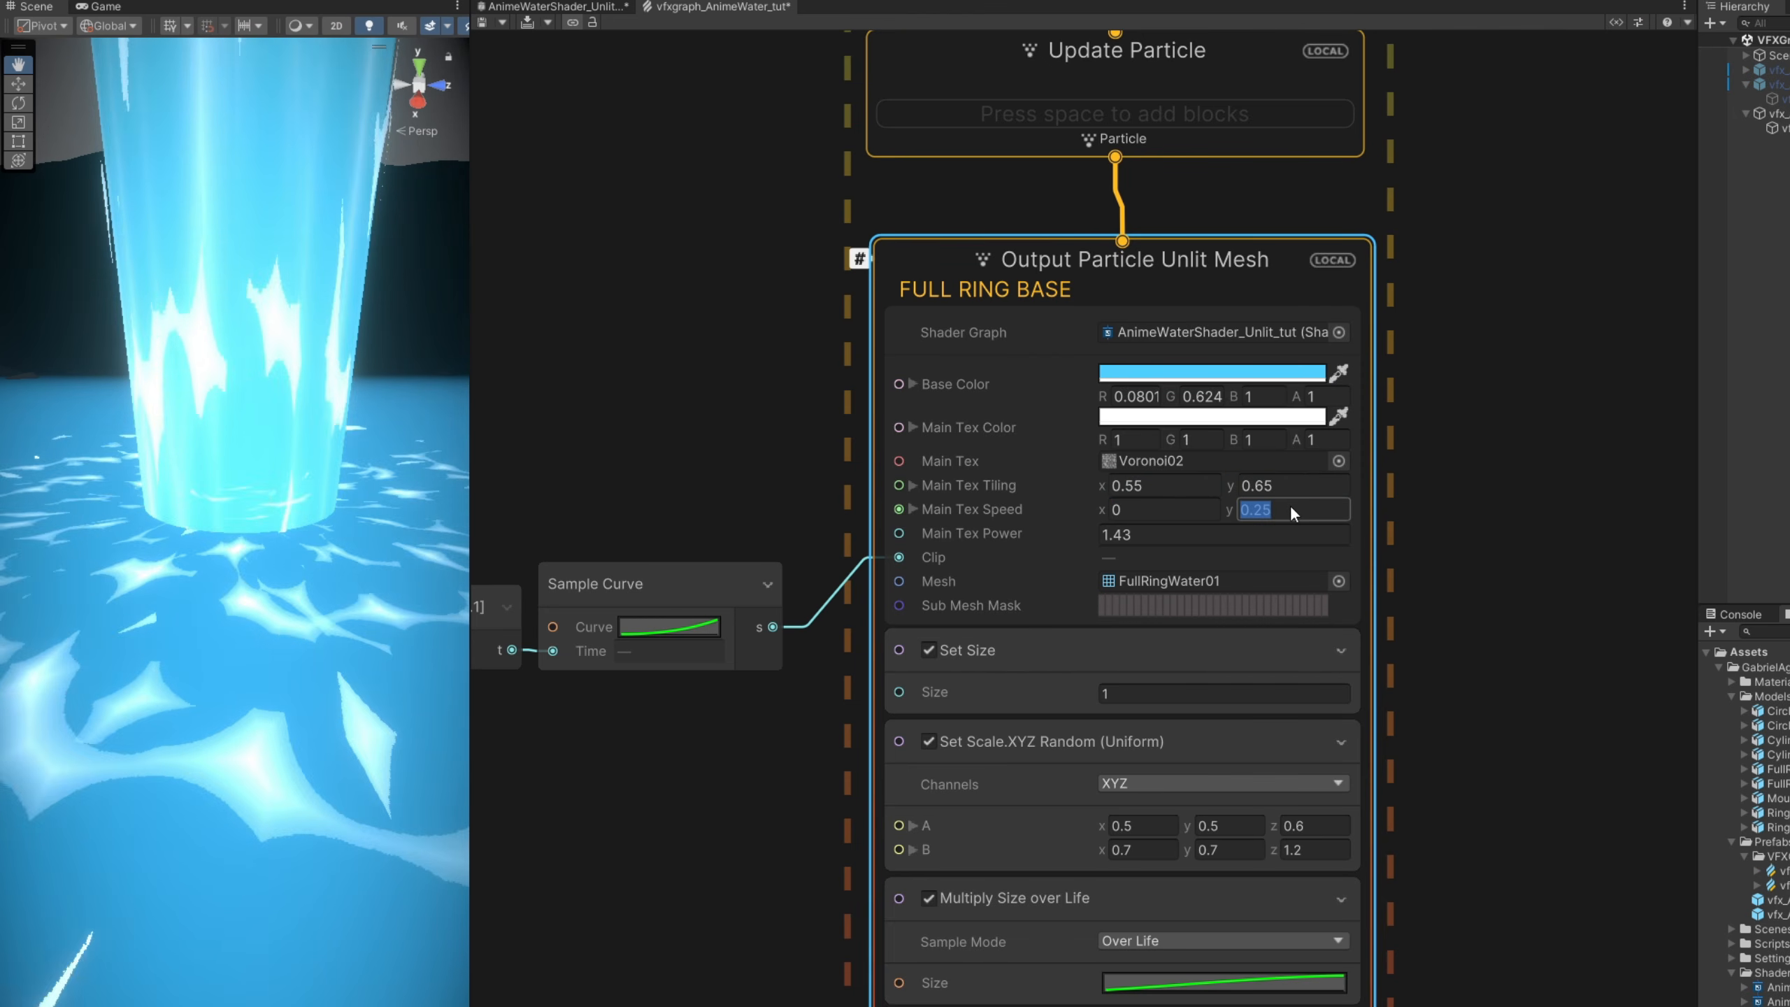
pyautogui.write('0')
pyautogui.click(1149, 533)
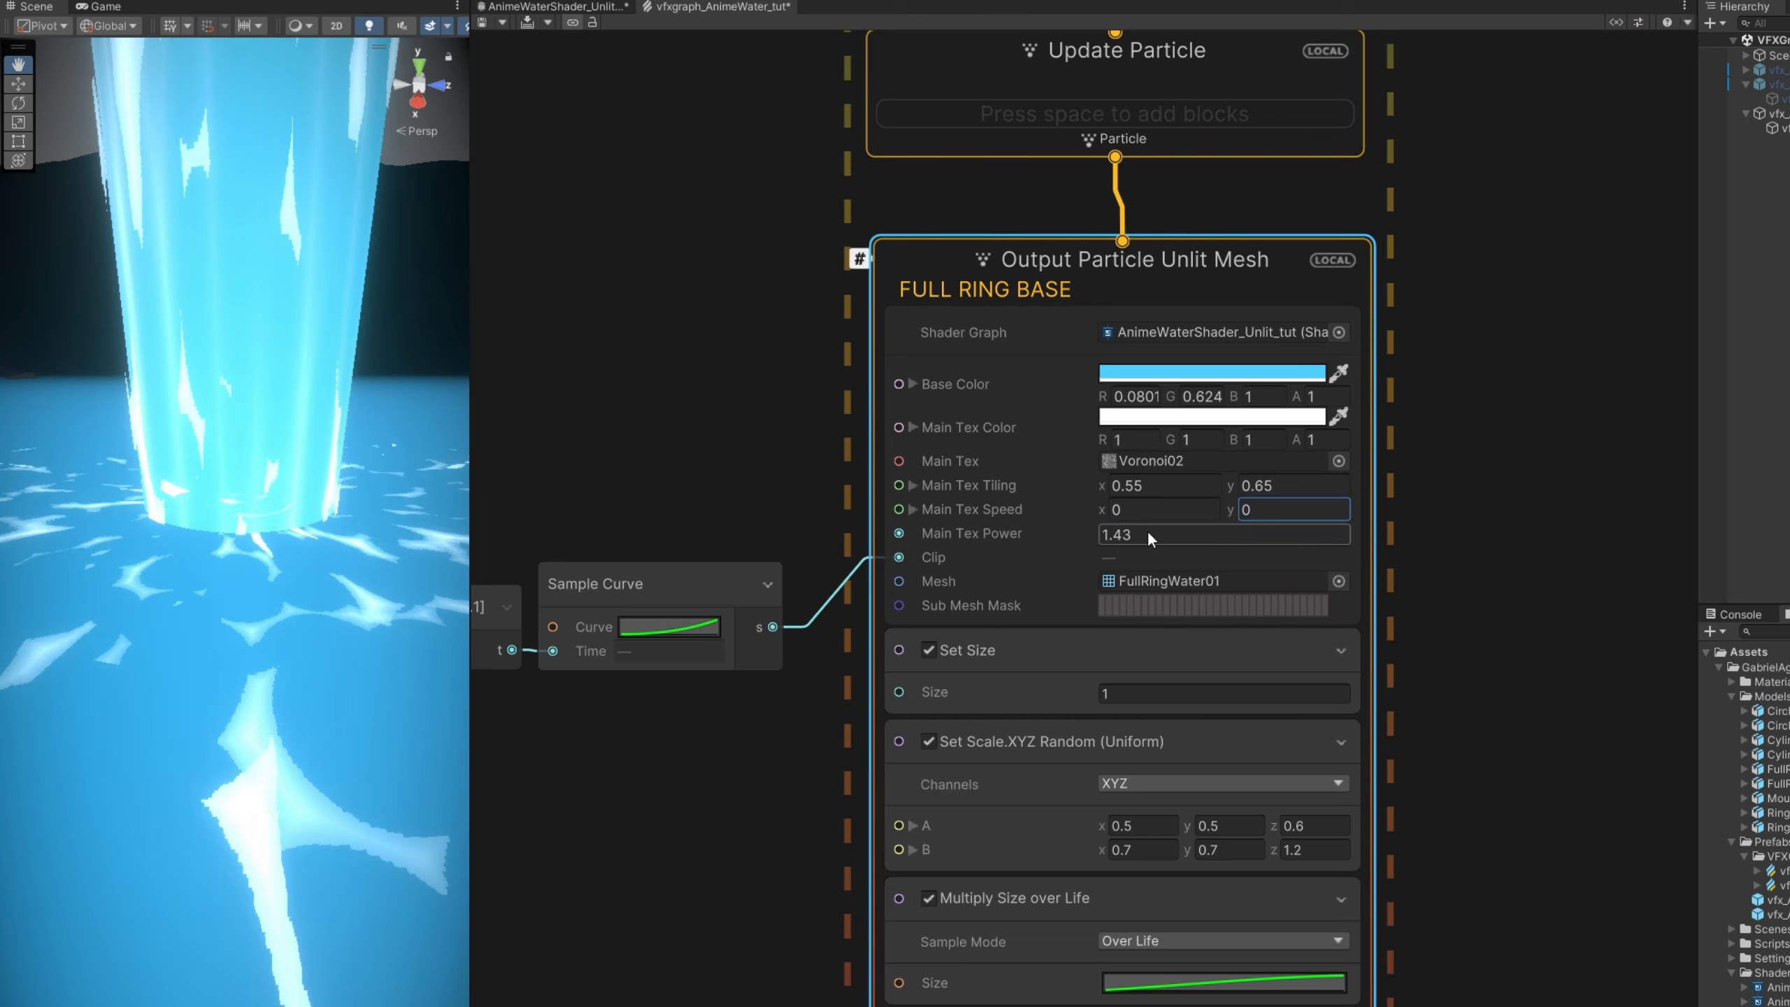
pyautogui.write('0.4')
pyautogui.press('Return')
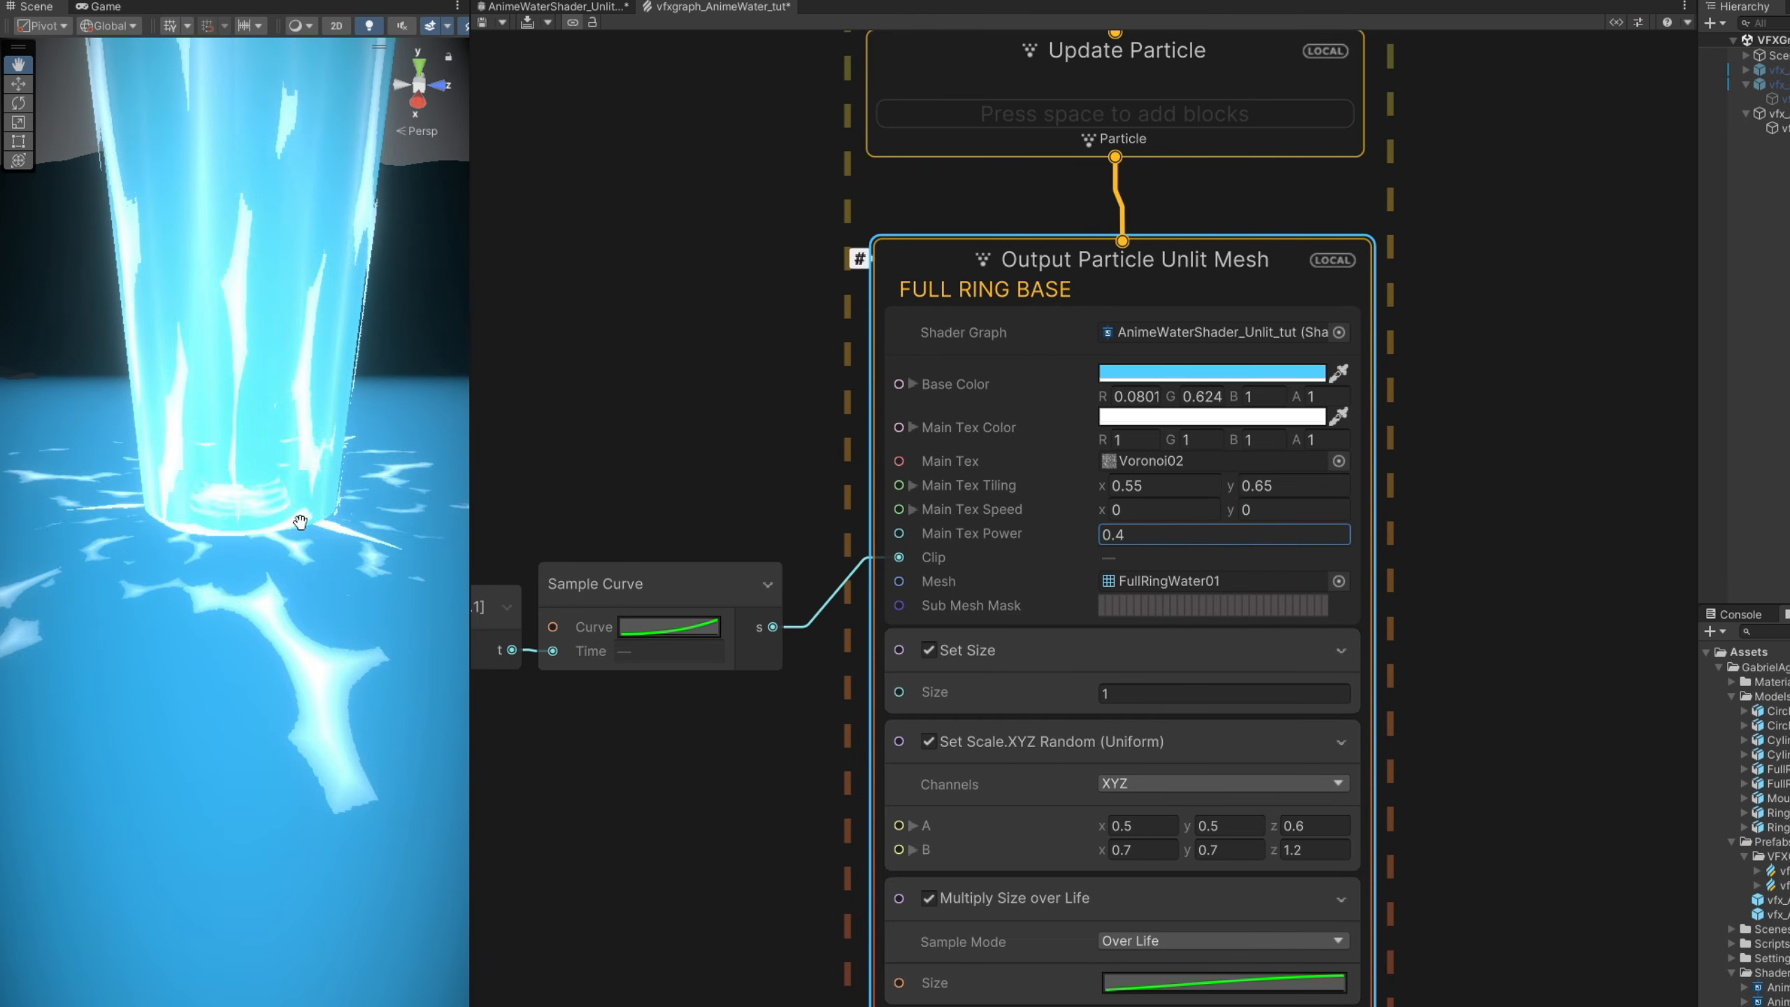
# - Change the Multiply Size over Life curve to a straight rising line that starts at about 0.5
pyautogui.click(1198, 982)
pyautogui.moveTo(1516, 537); pyautogui.dragTo(1123, 296)
pyautogui.click(855, 943)
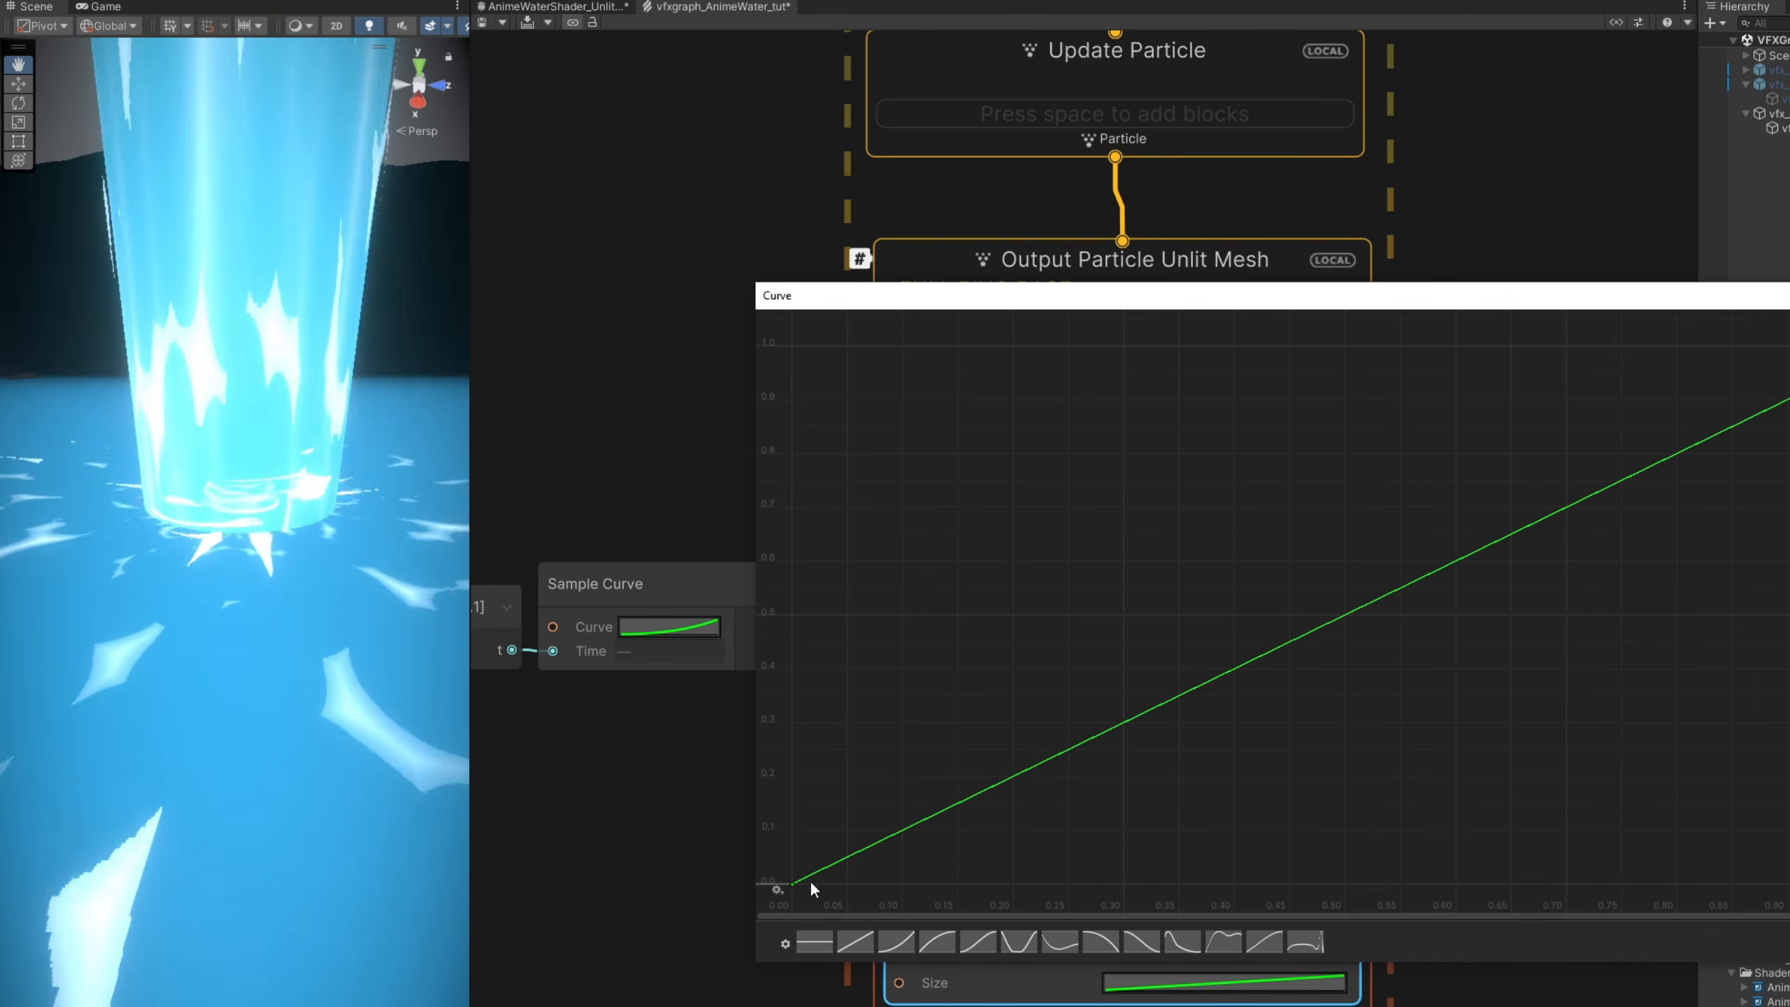
pyautogui.moveTo(796, 882); pyautogui.dragTo(787, 612)
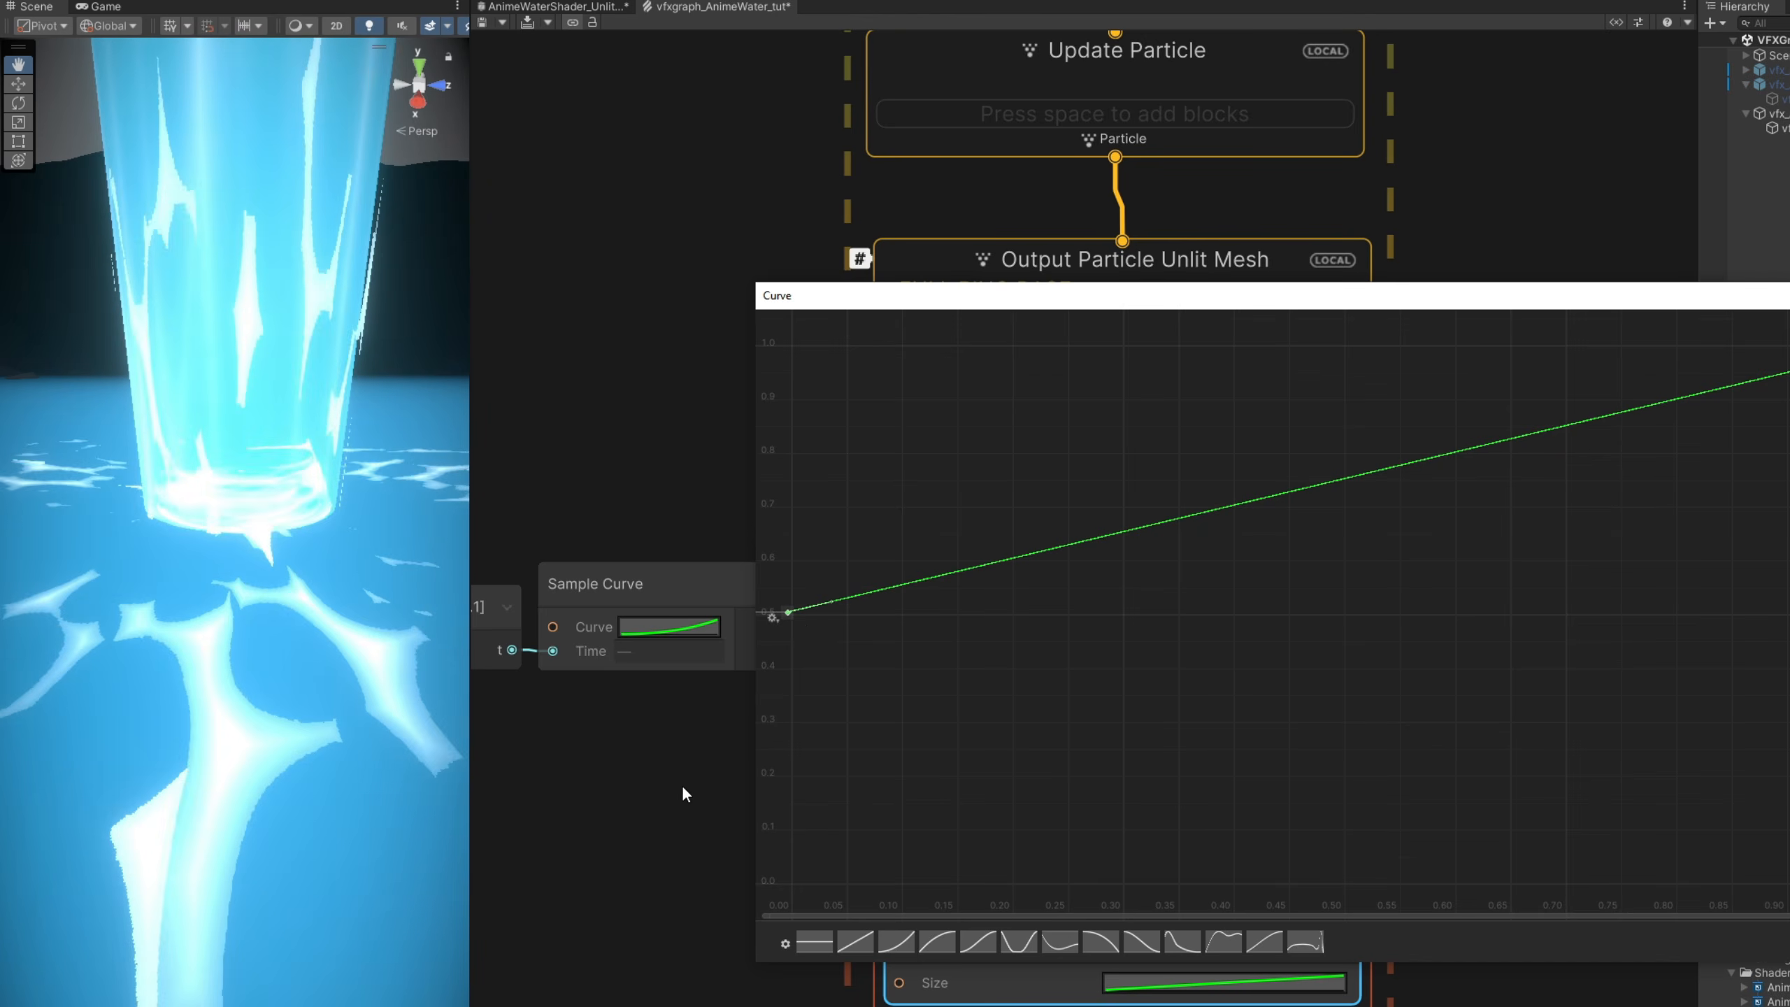
pyautogui.click(682, 794)
# - Set the full ring system's random lifetime range to 0.5 for A and 0.6 for B
pyautogui.moveTo(677, 416); pyautogui.dragTo(665, 775, button='middle')
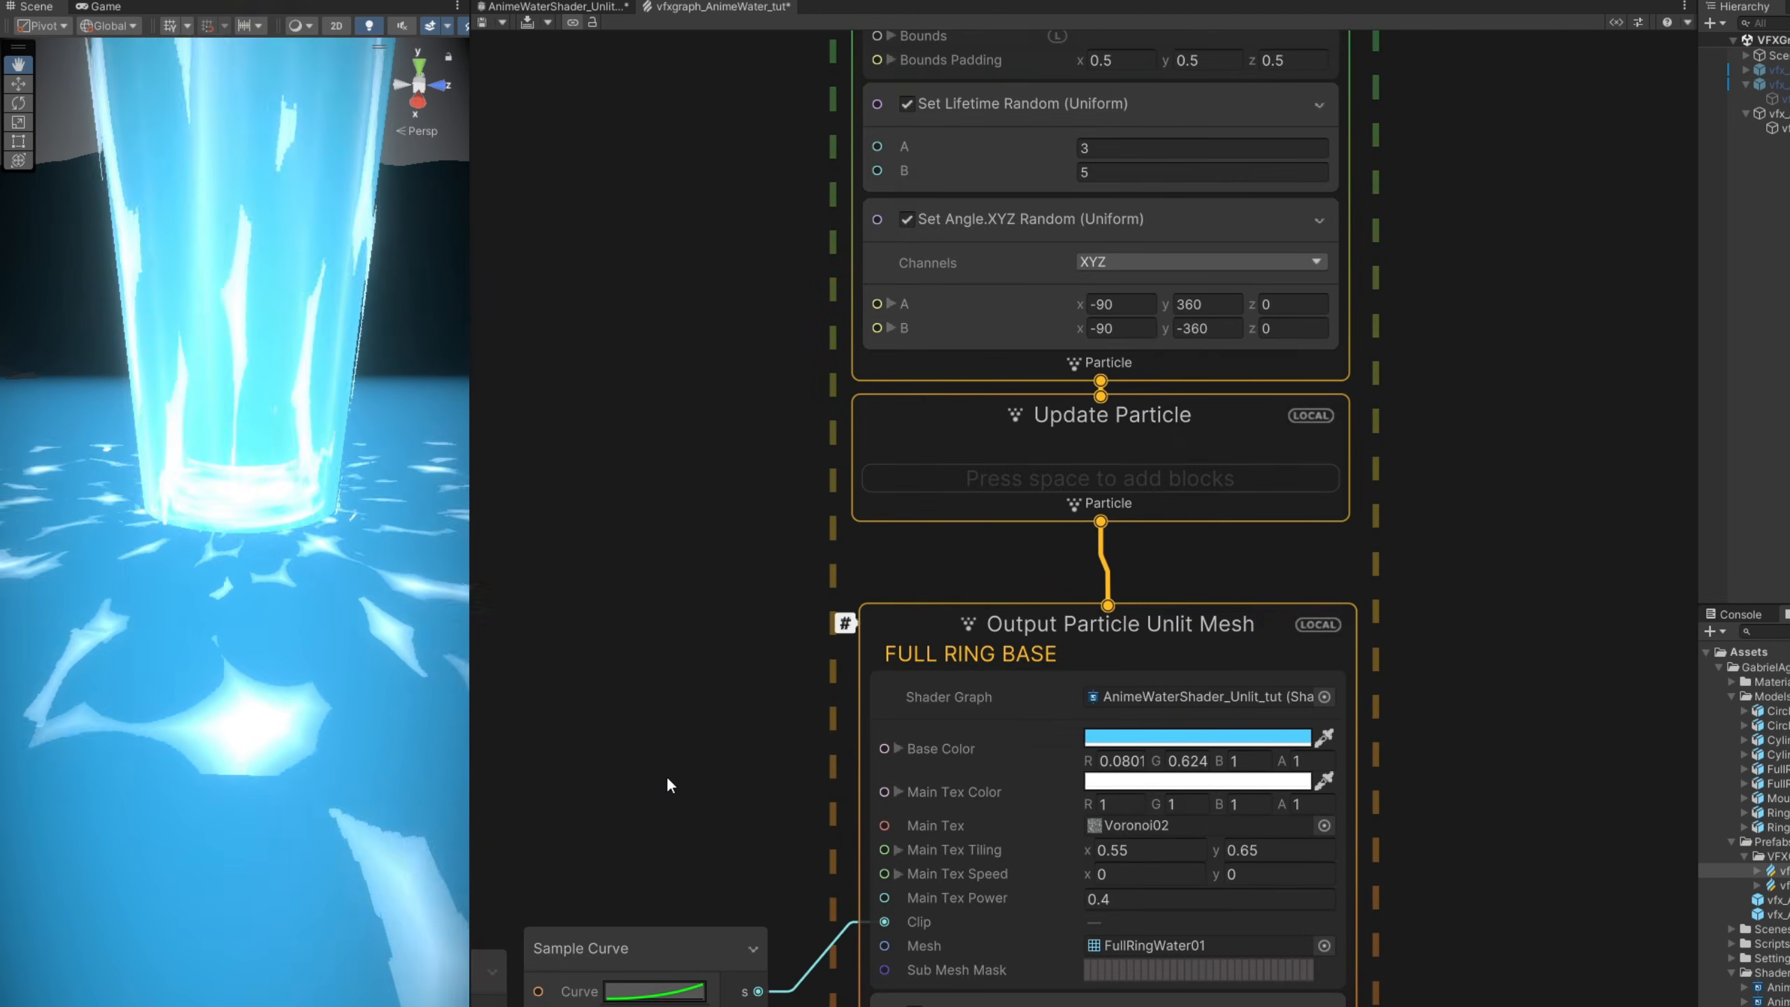
pyautogui.scroll(-3, 677, 705)
pyautogui.scroll(3, 990, 444)
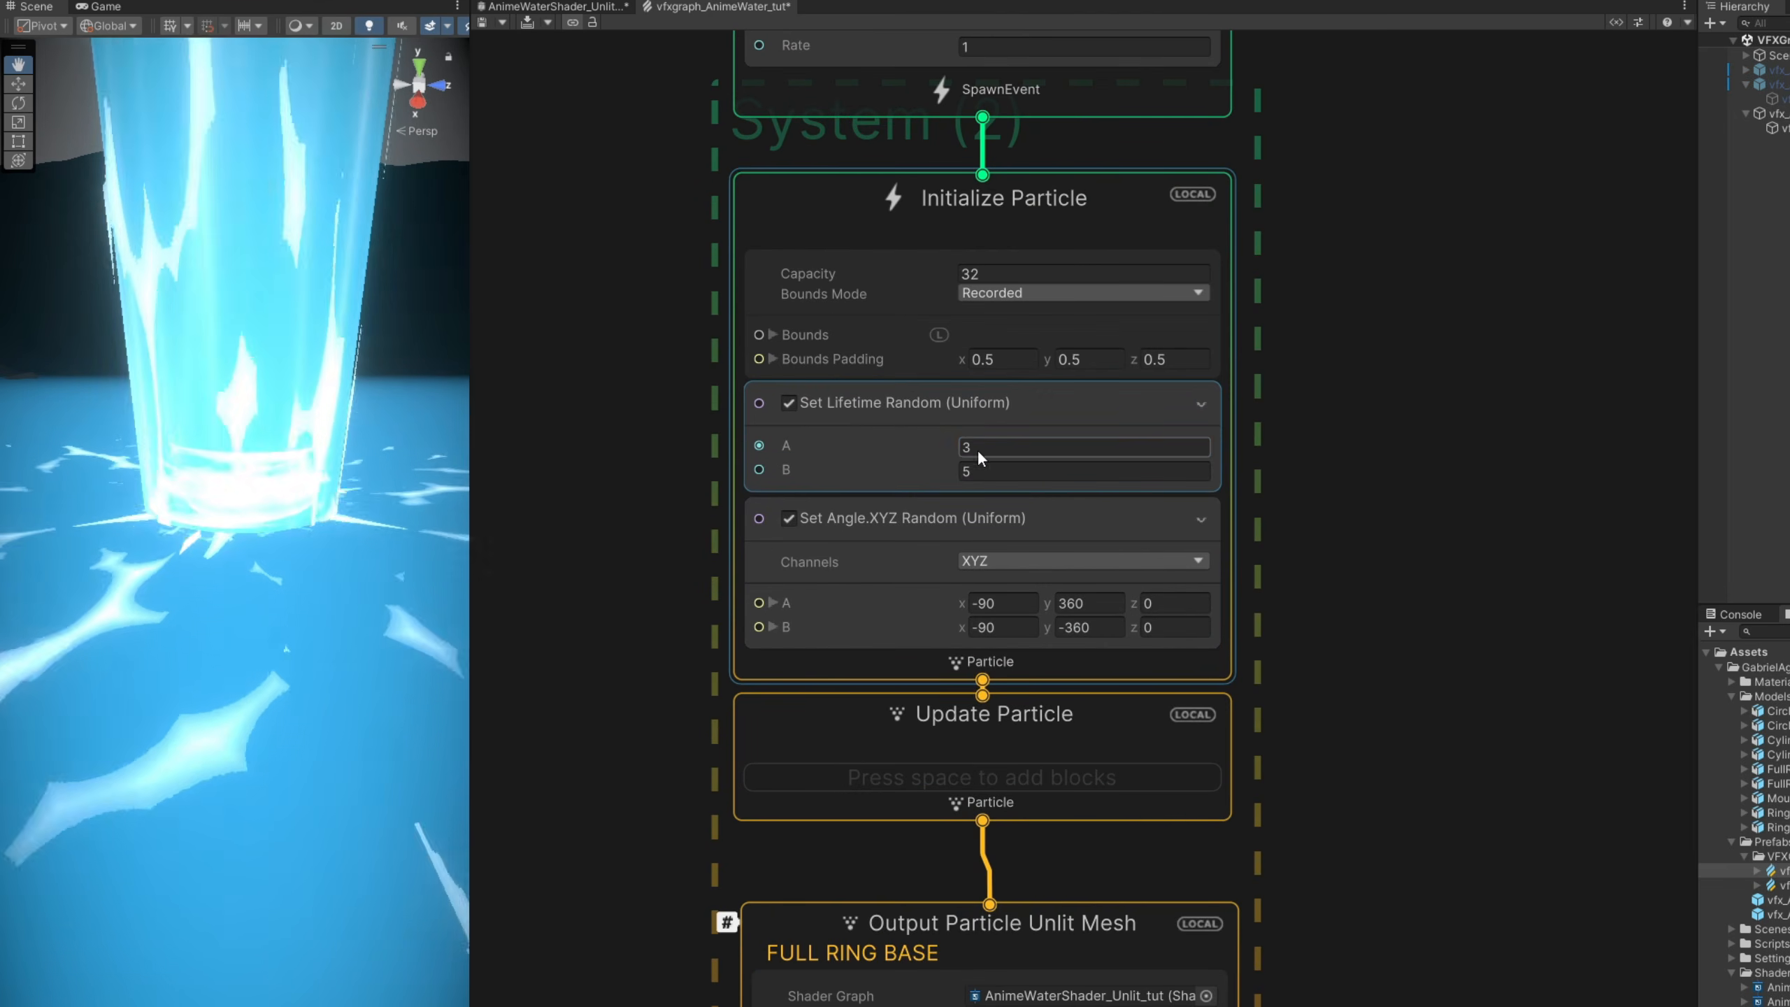
pyautogui.click(978, 453)
pyautogui.write('0.5')
pyautogui.click(1030, 469)
pyautogui.write('0.6')
# - Set the full ring system's particle capacity to 256 and its constant spawn rate to 20, and recompile the graph
pyautogui.moveTo(1207, 271); pyautogui.dragTo(1323, 557, button='middle')
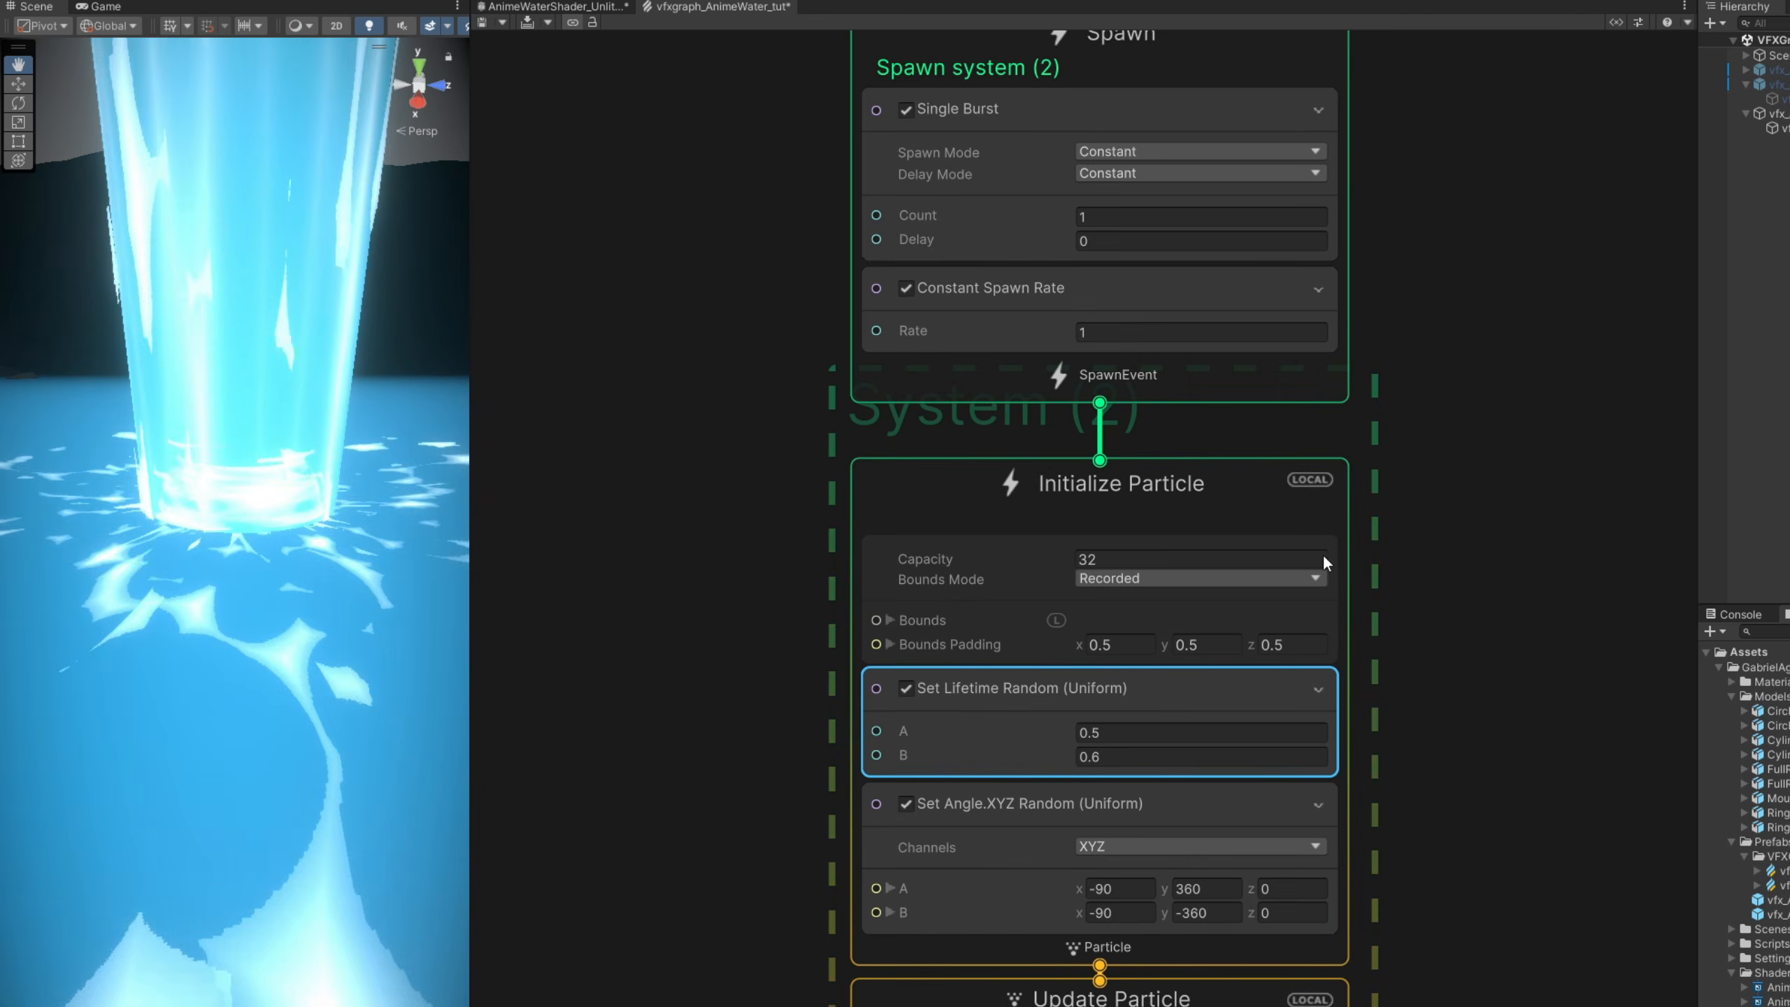
pyautogui.click(1169, 552)
pyautogui.write('256')
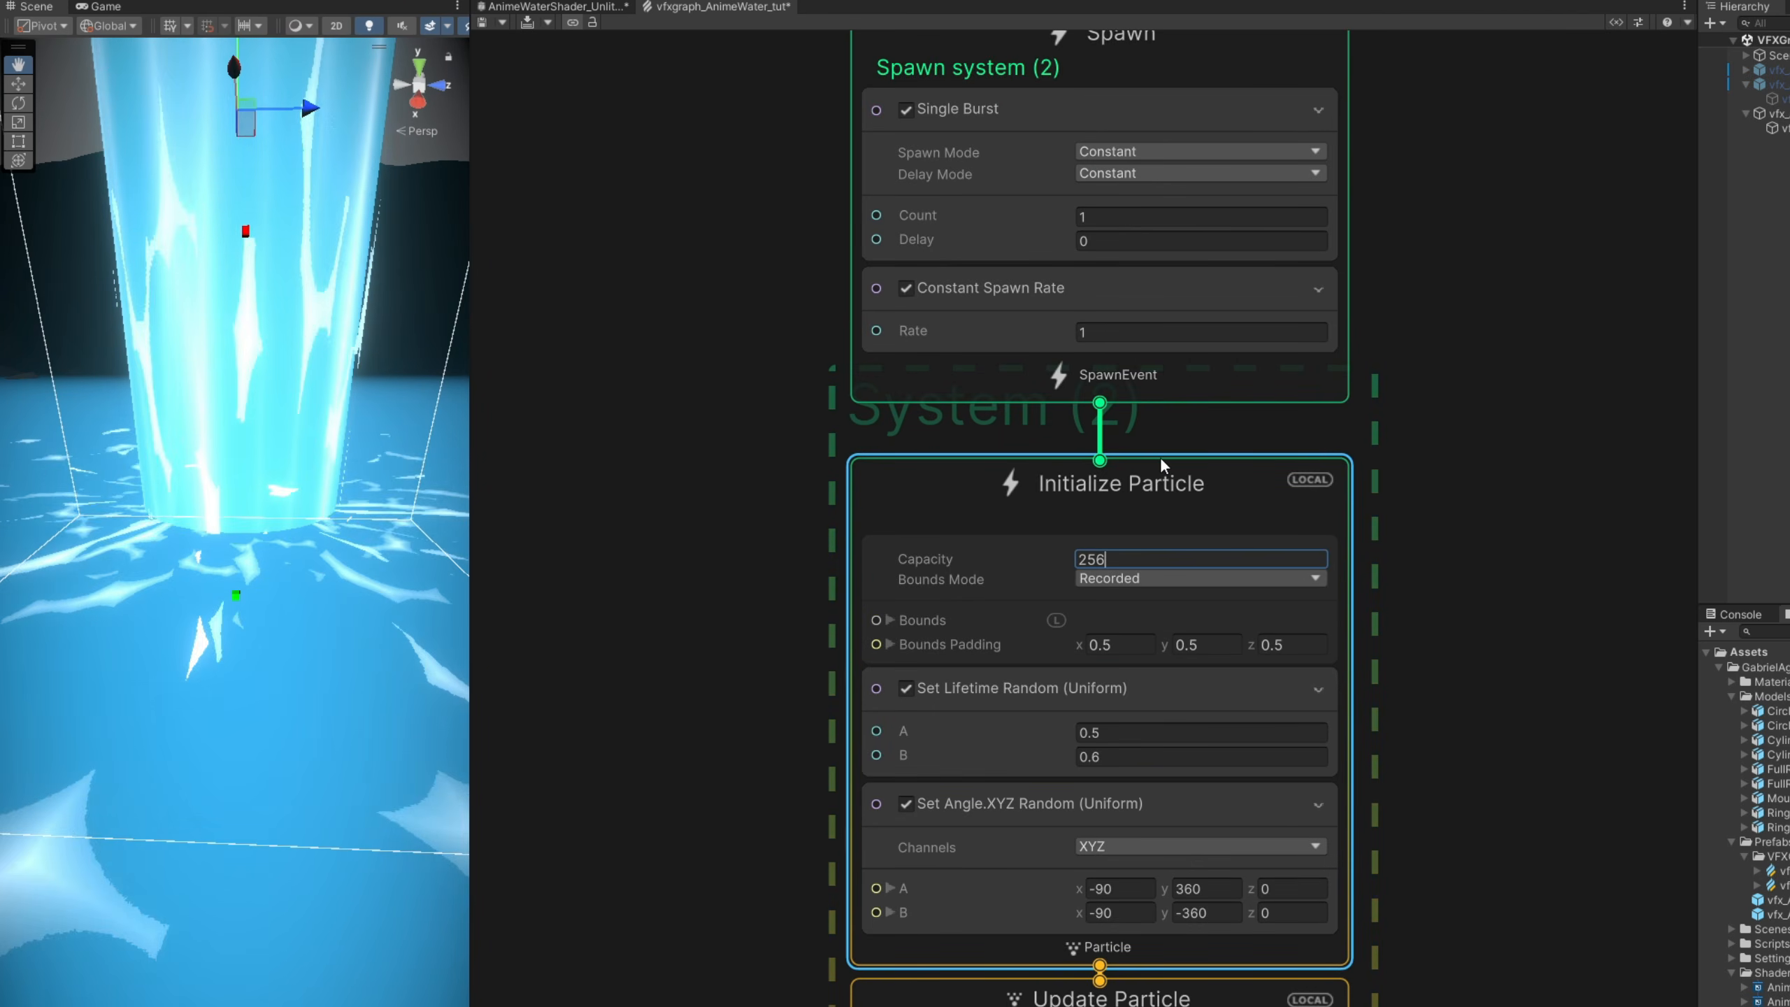
pyautogui.click(1135, 333)
pyautogui.write('20')
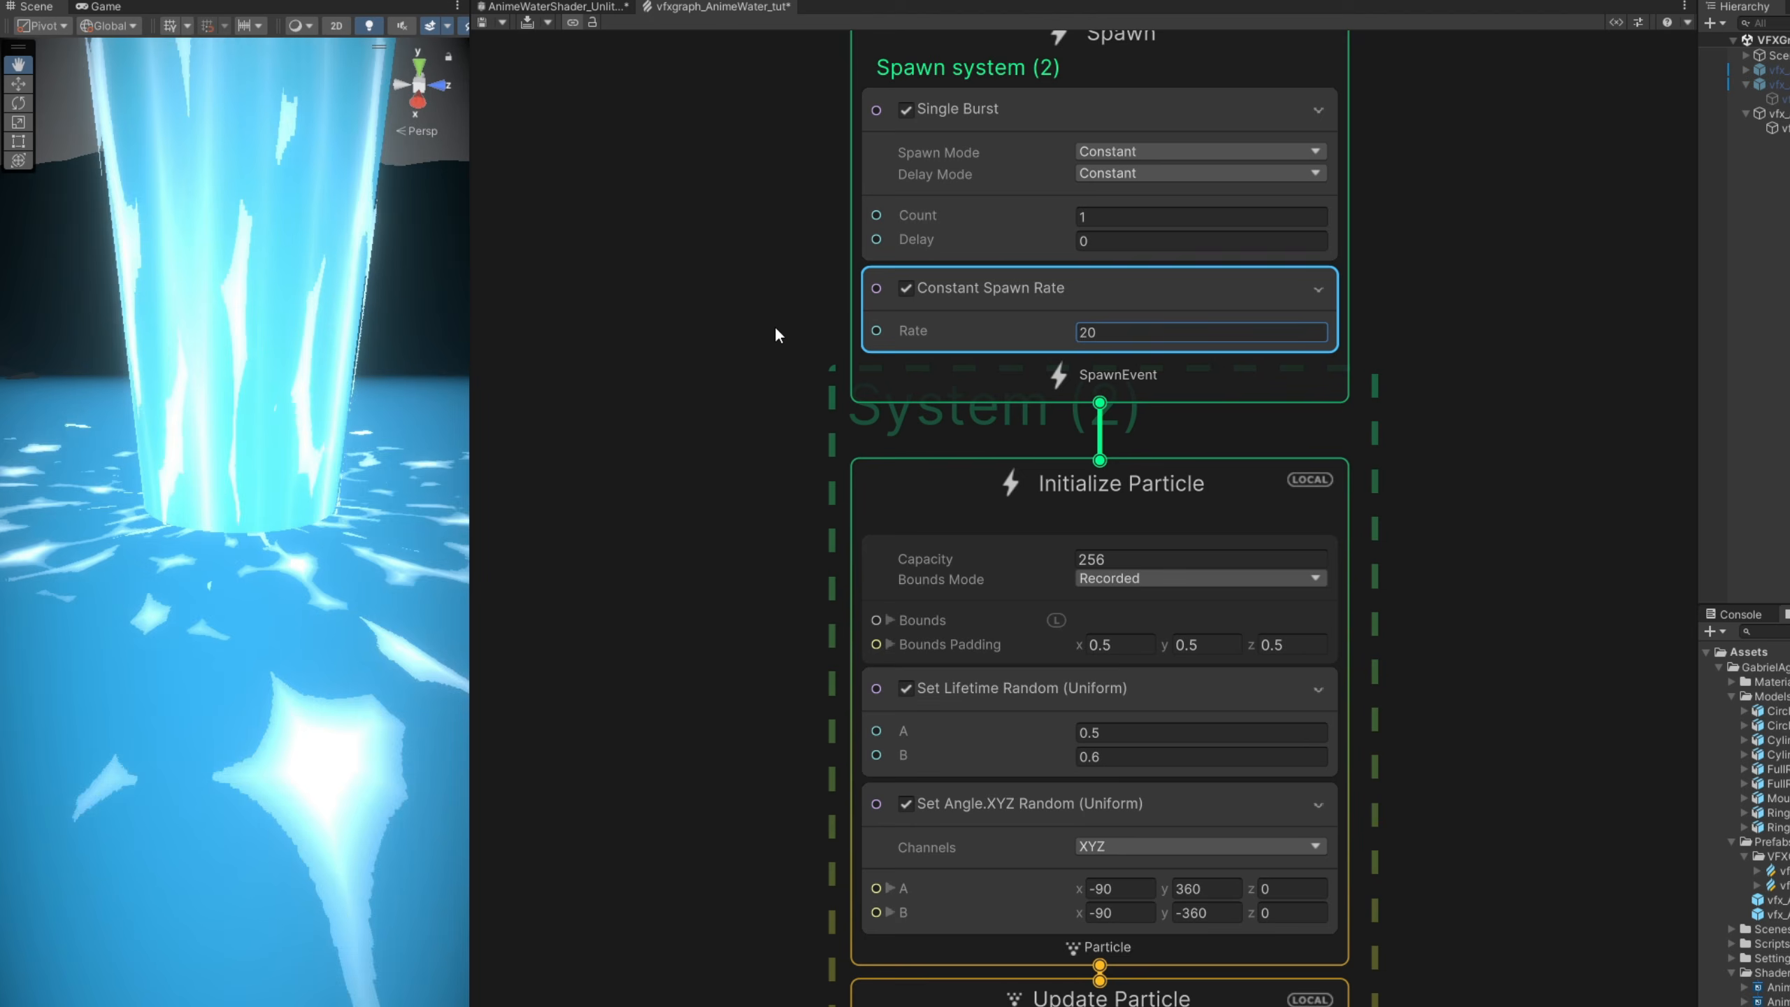
pyautogui.click(527, 22)
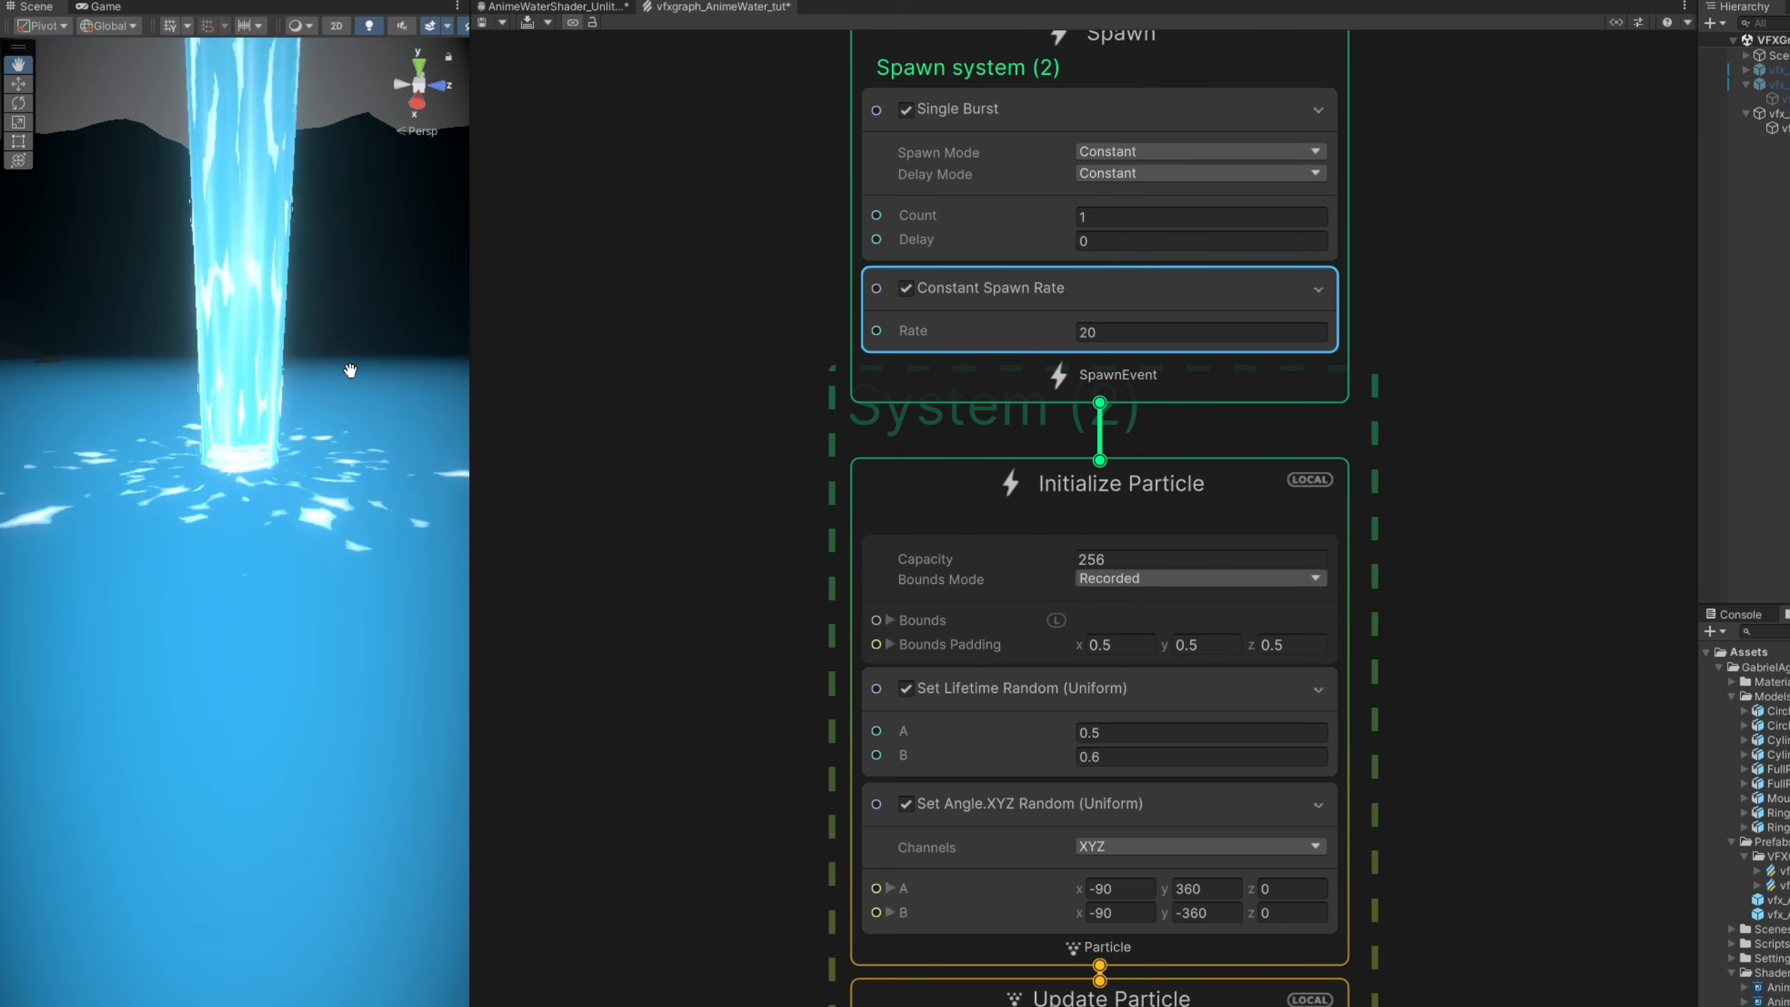
# - Set the FULL RING BASE output's Set Size value to 1.5 and save the scene
pyautogui.moveTo(647, 688); pyautogui.dragTo(665, 180, button='middle')
pyautogui.moveTo(673, 569); pyautogui.dragTo(675, 192, button='middle')
pyautogui.moveTo(712, 928); pyautogui.dragTo(725, 848, button='middle')
pyautogui.scroll(1, 726, 844)
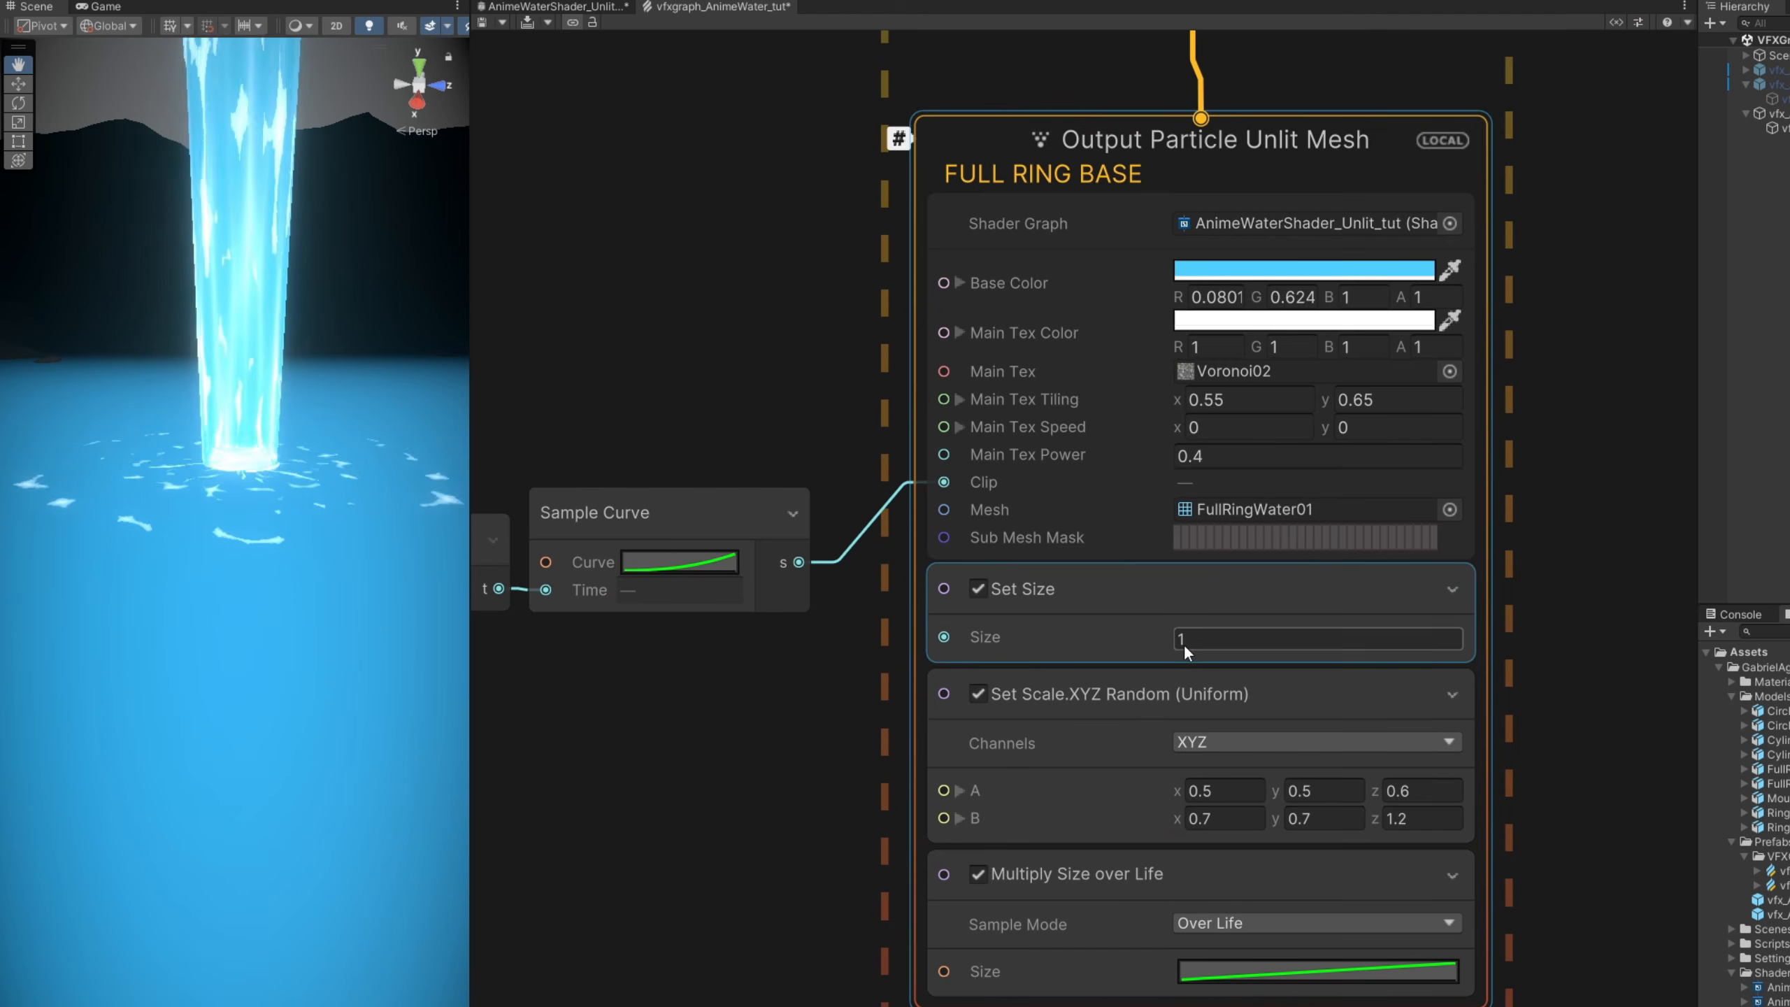
pyautogui.write('1.5')
pyautogui.press('Return')
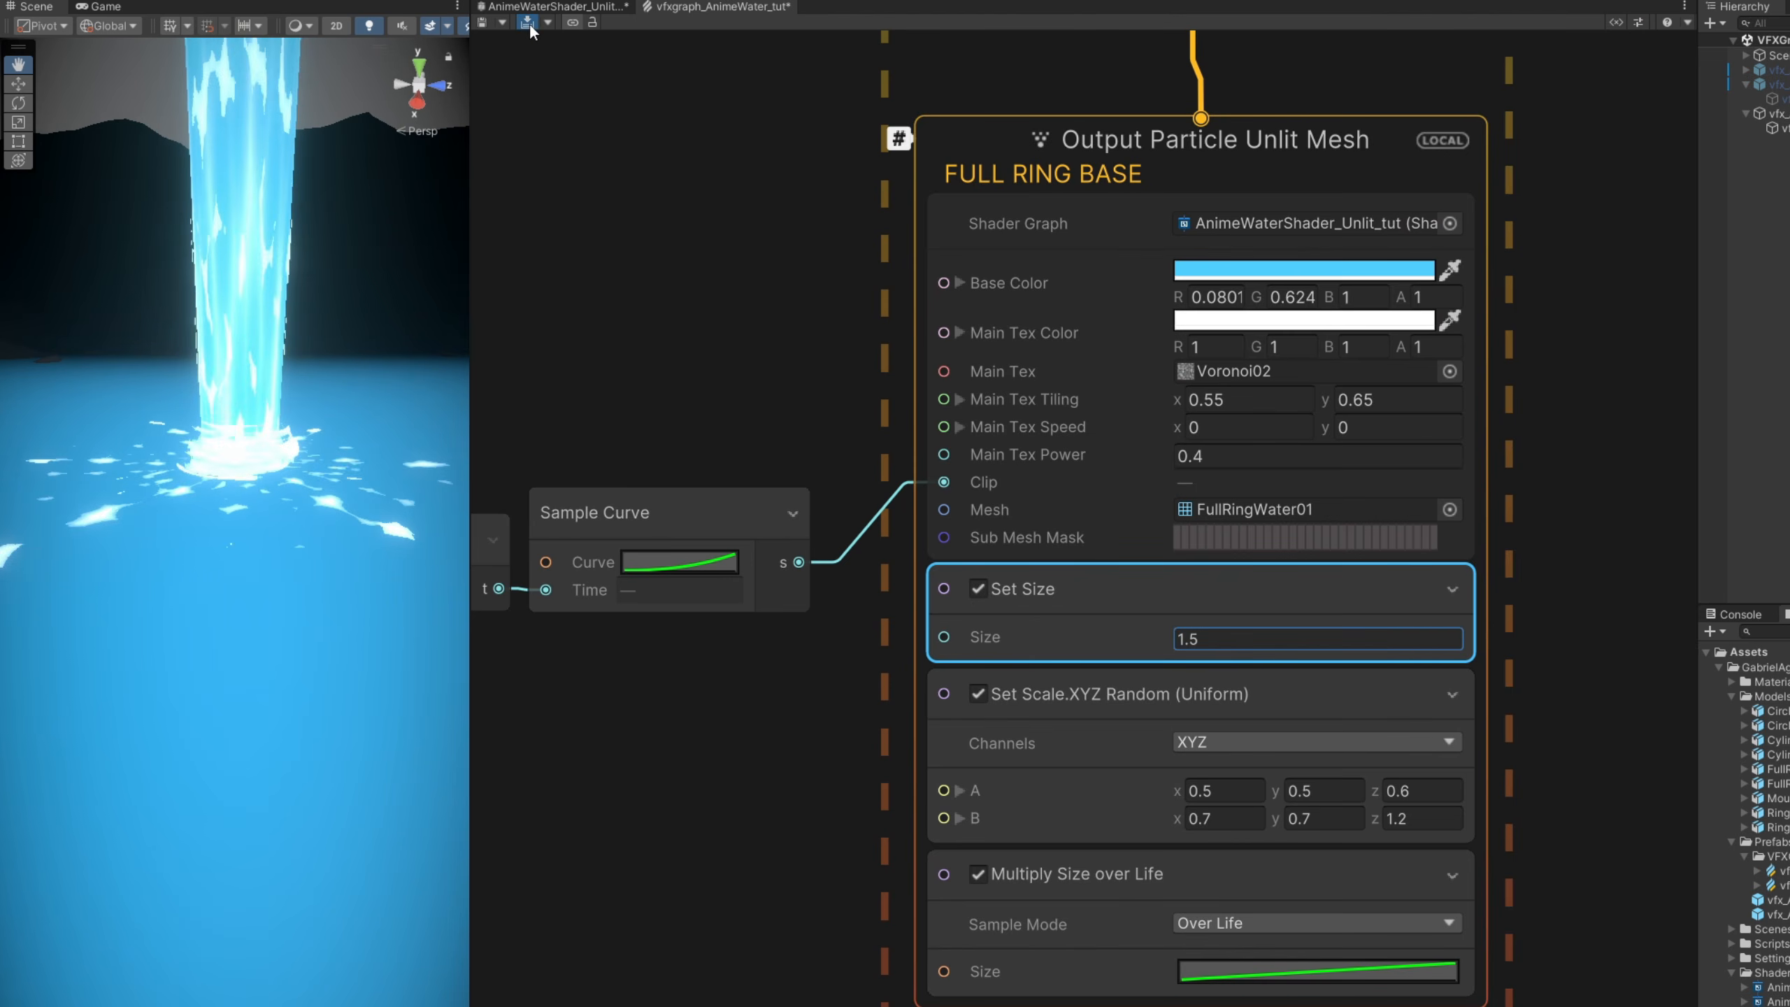
pyautogui.moveTo(285, 325); pyautogui.dragTo(285, 333, button='right')
pyautogui.press('w')
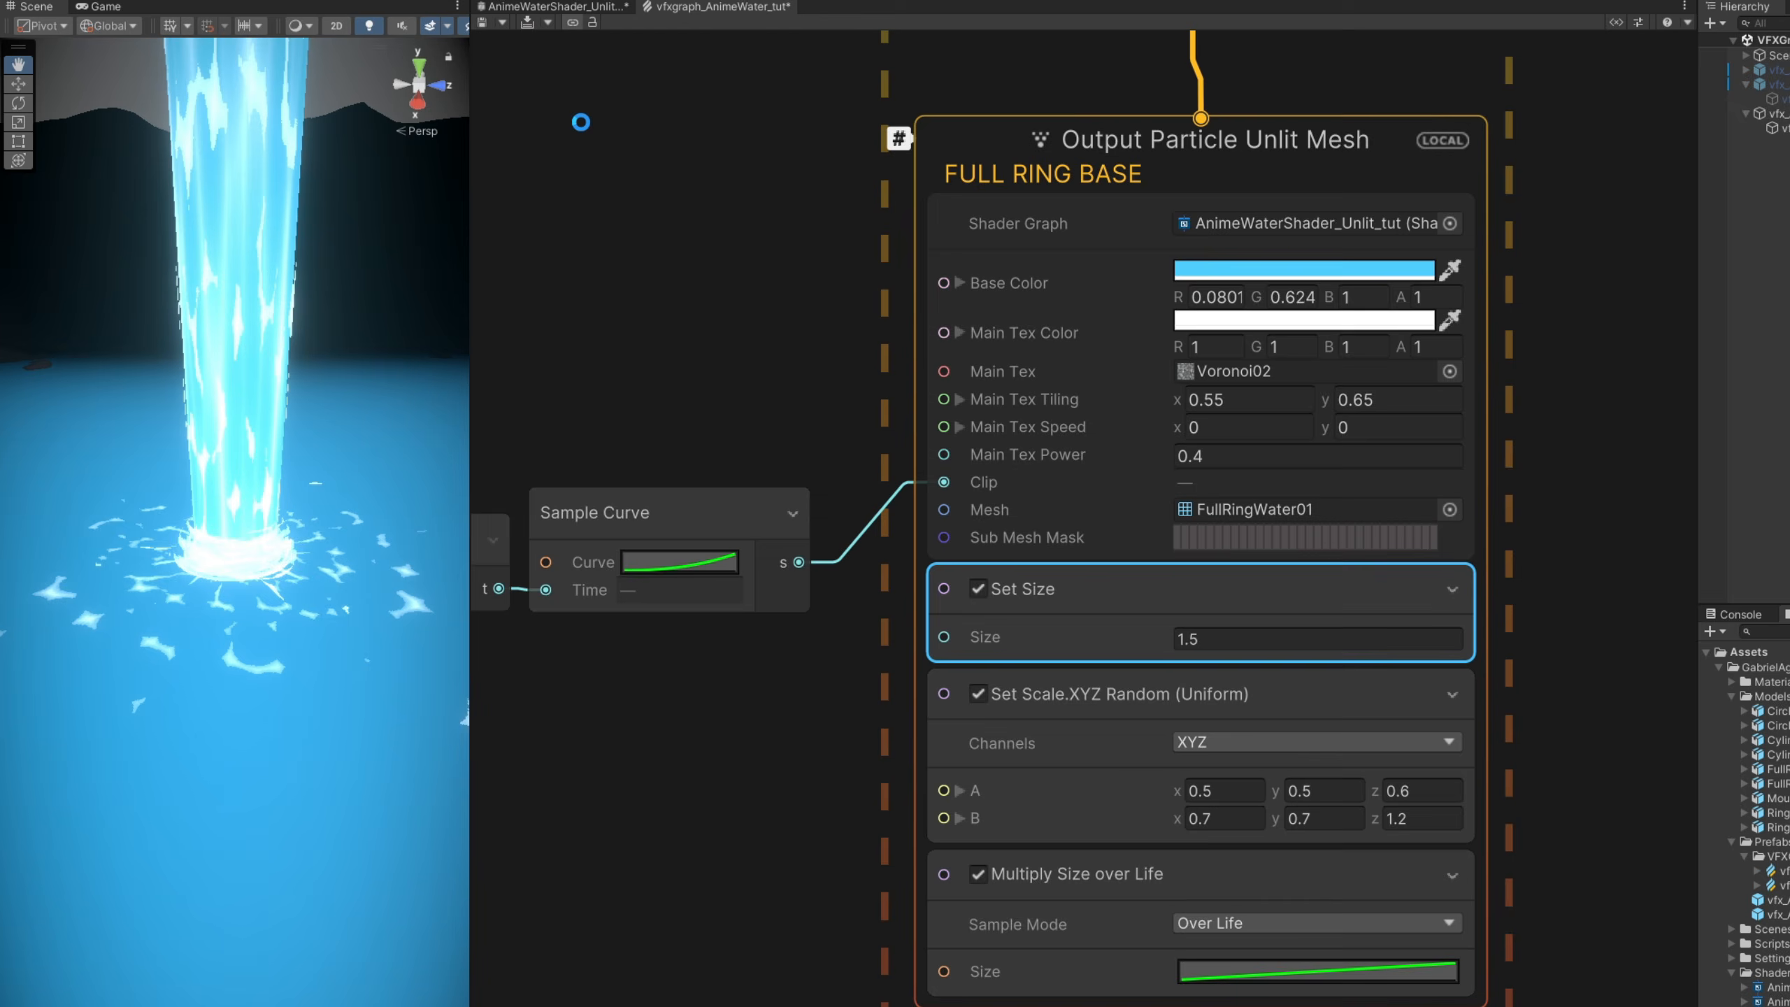
pyautogui.hotkey('ctrl', 's')
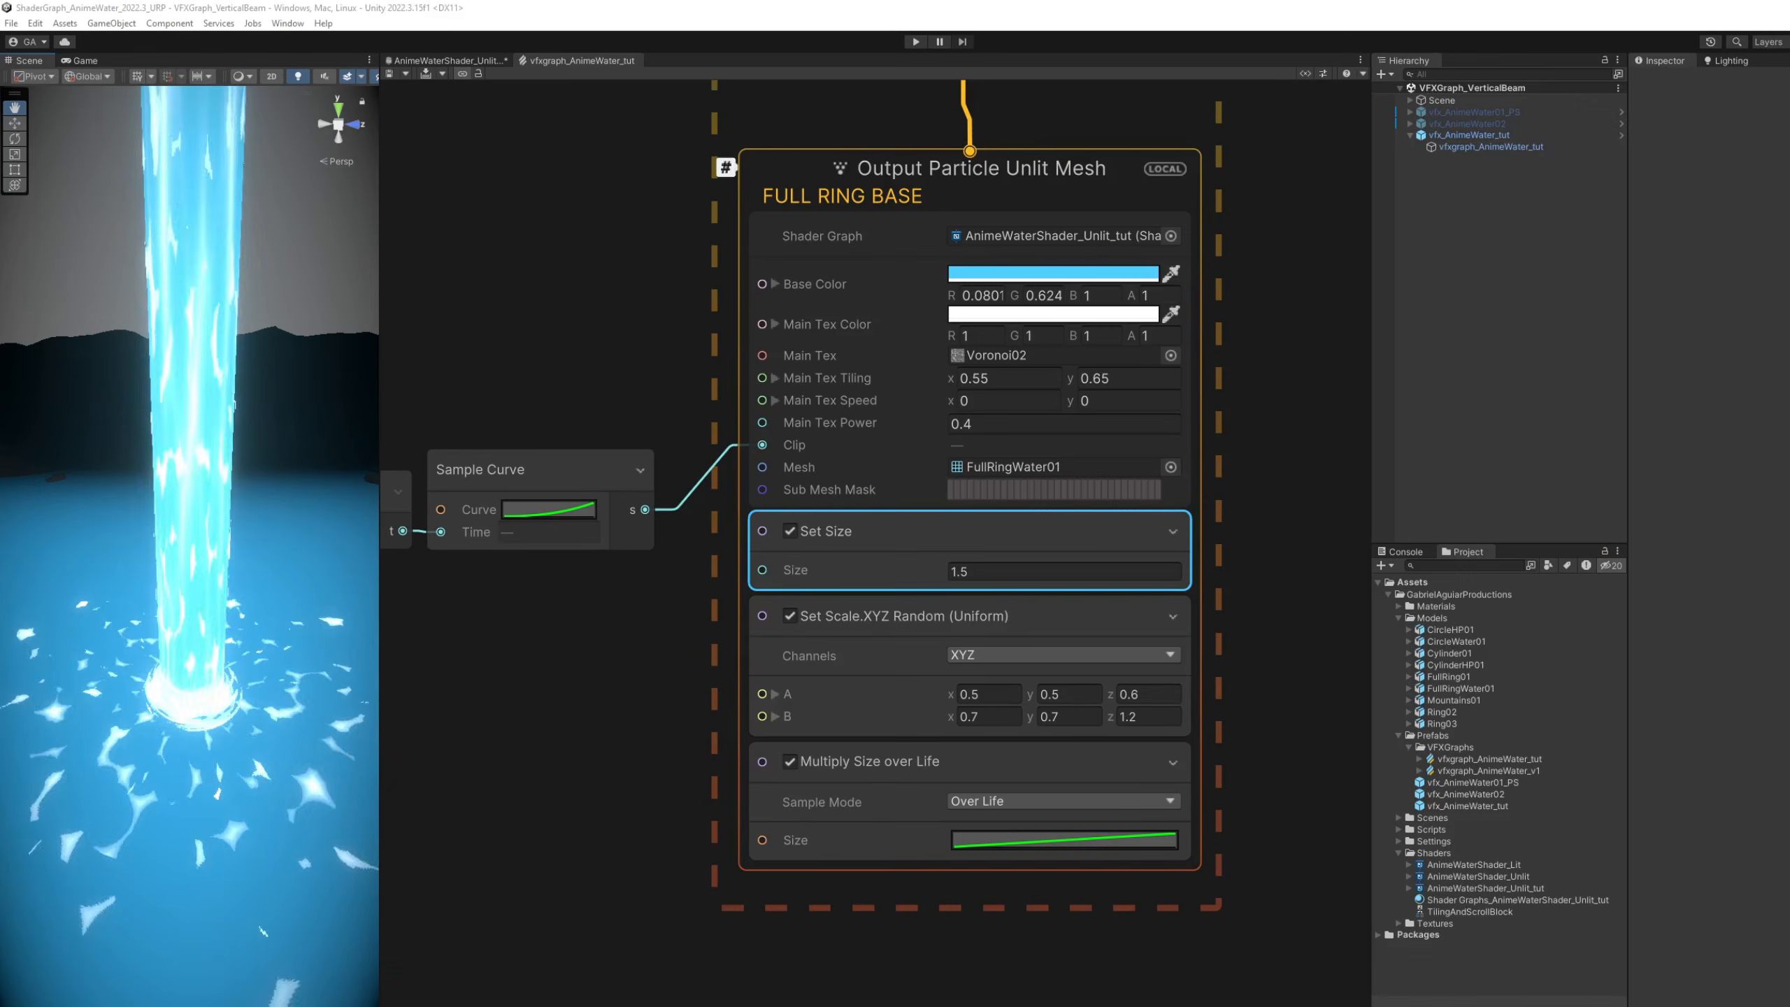
# - Widen the Scene view across the graph area and examine the whole water beam with its ring base and ripples
pyautogui.moveTo(380, 359); pyautogui.dragTo(1340, 360)
pyautogui.press('s')
pyautogui.moveTo(1143, 480); pyautogui.dragTo(1139, 469, button='right')
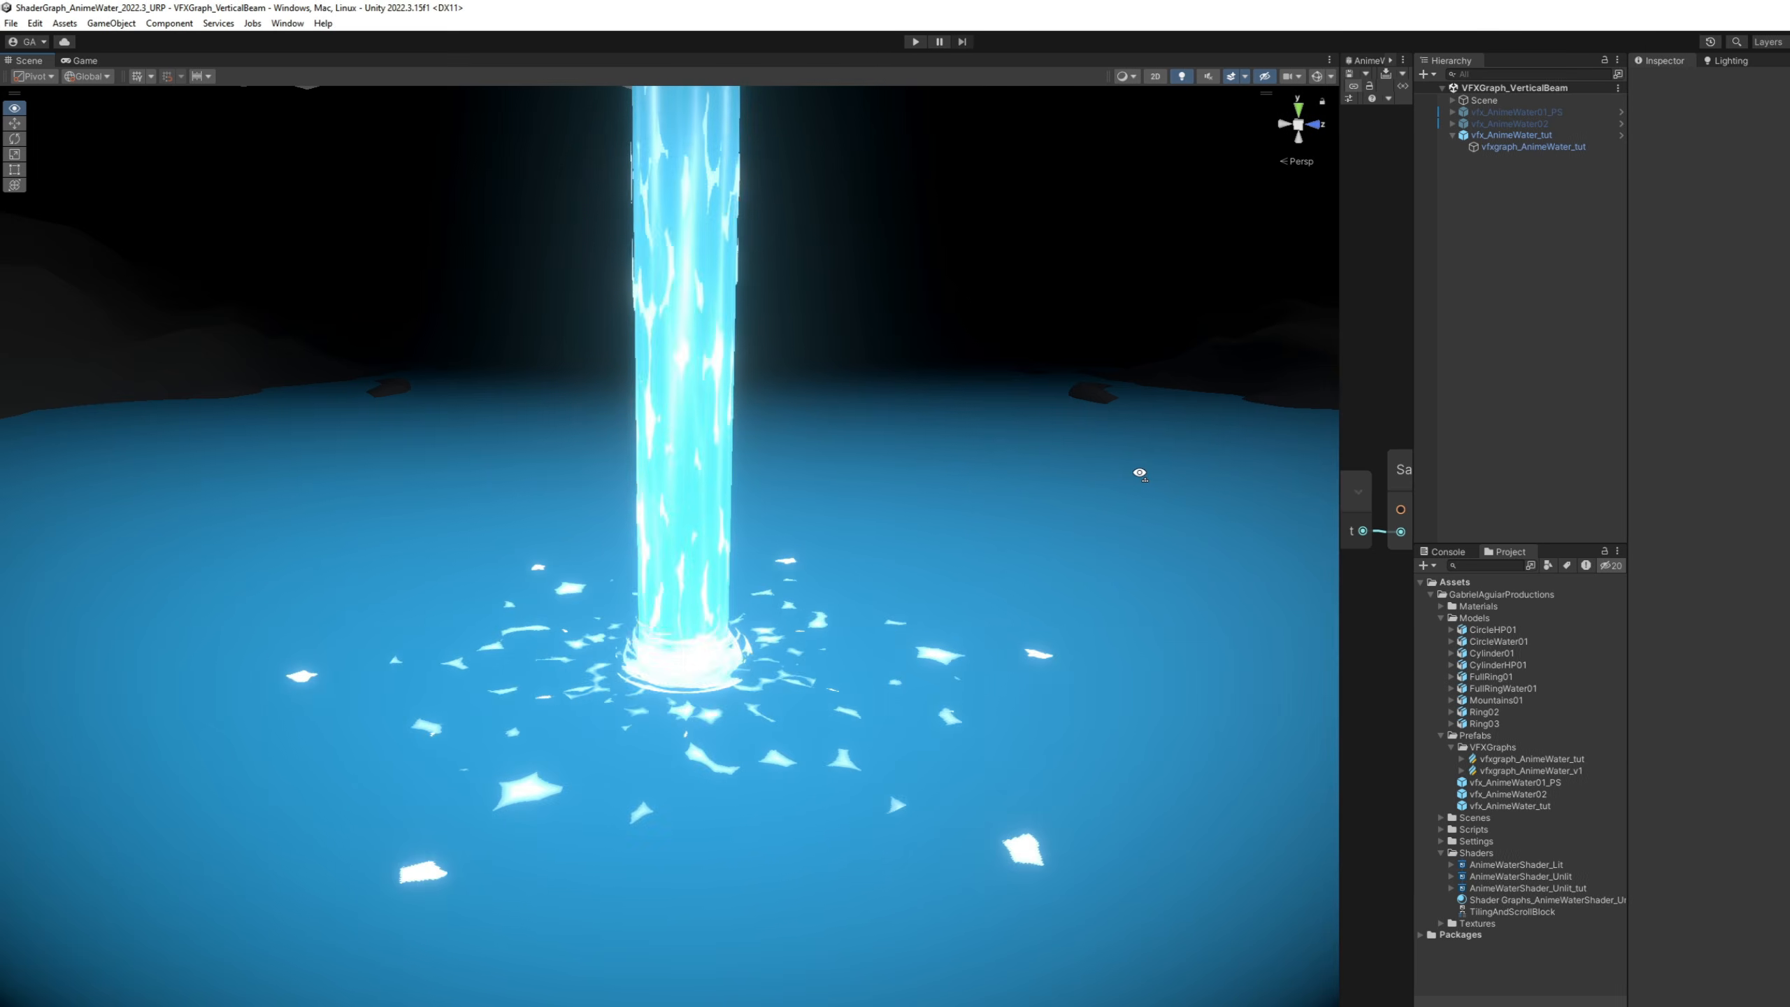